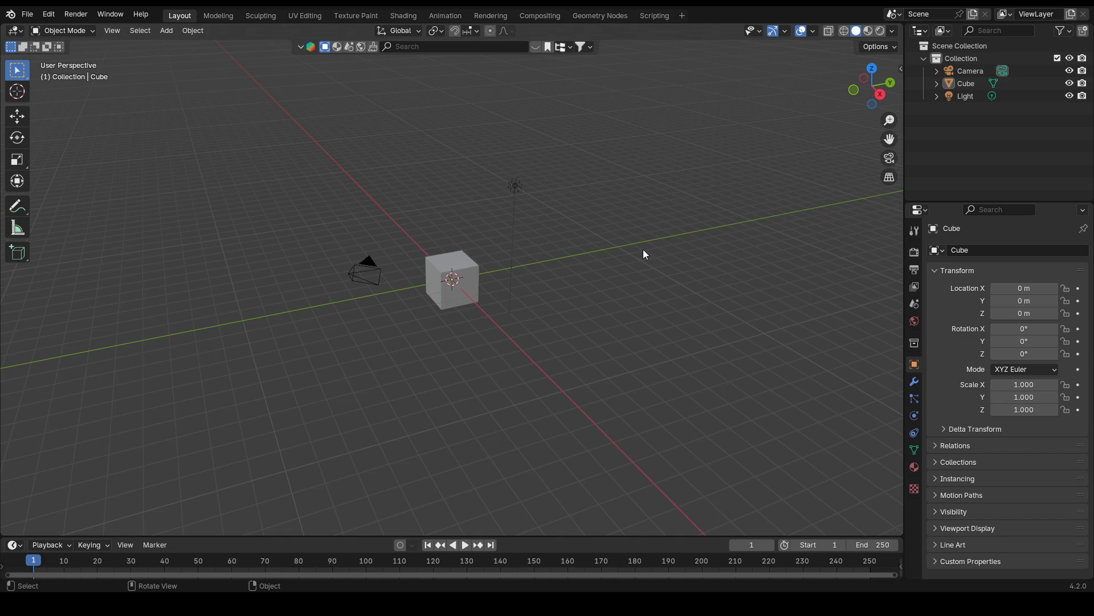
- Delete every default object in the scene: the camera, the cube and the light
key(a)
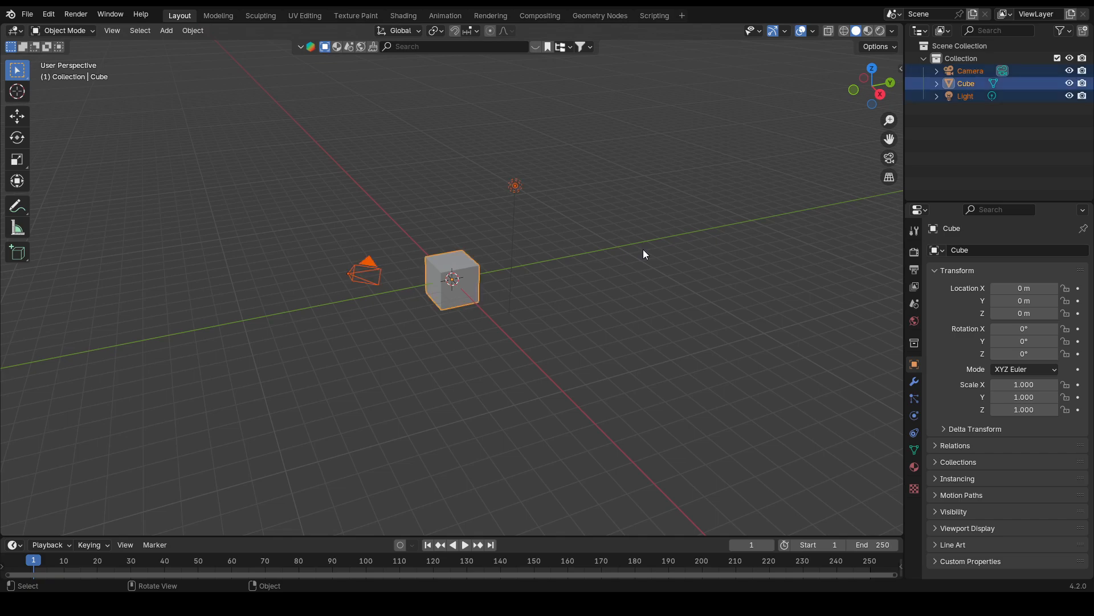
key(x)
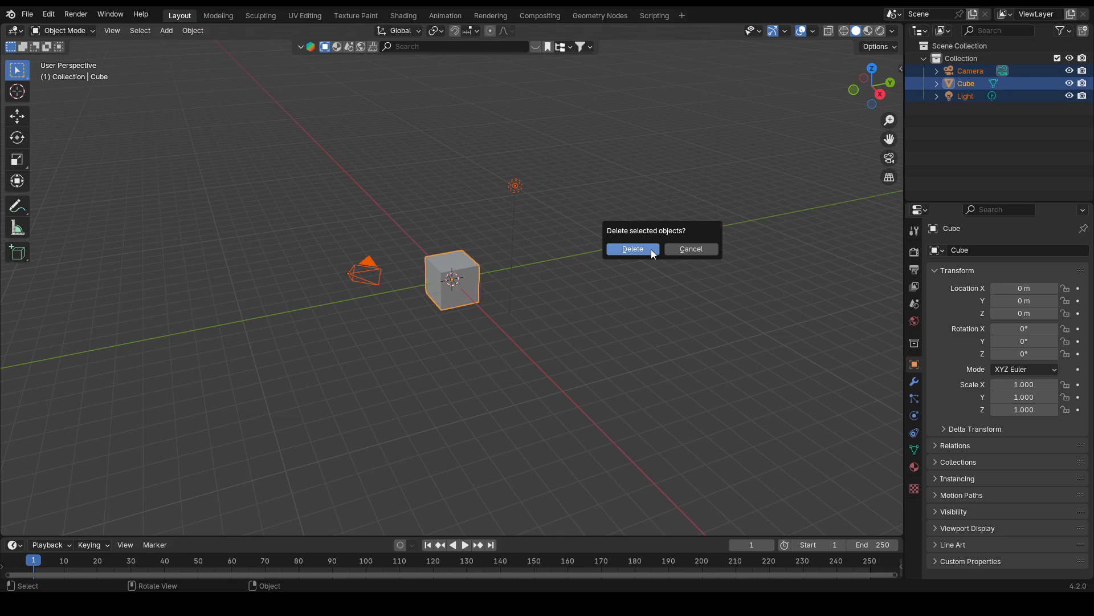
click(633, 250)
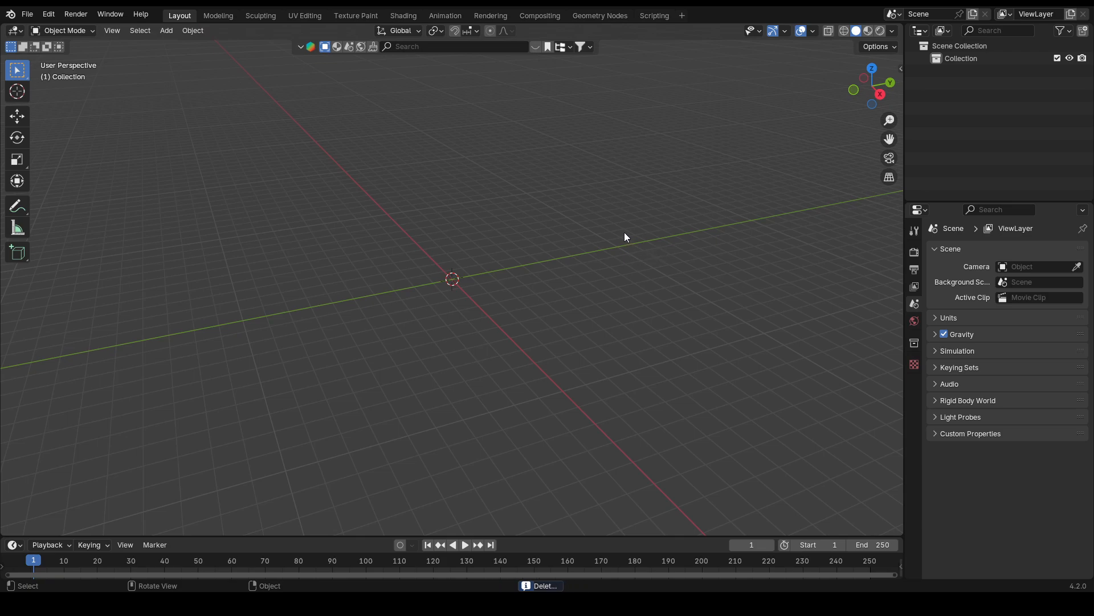
- Add a new cube mesh at the world origin
middle_drag(628, 237, 480, 252)
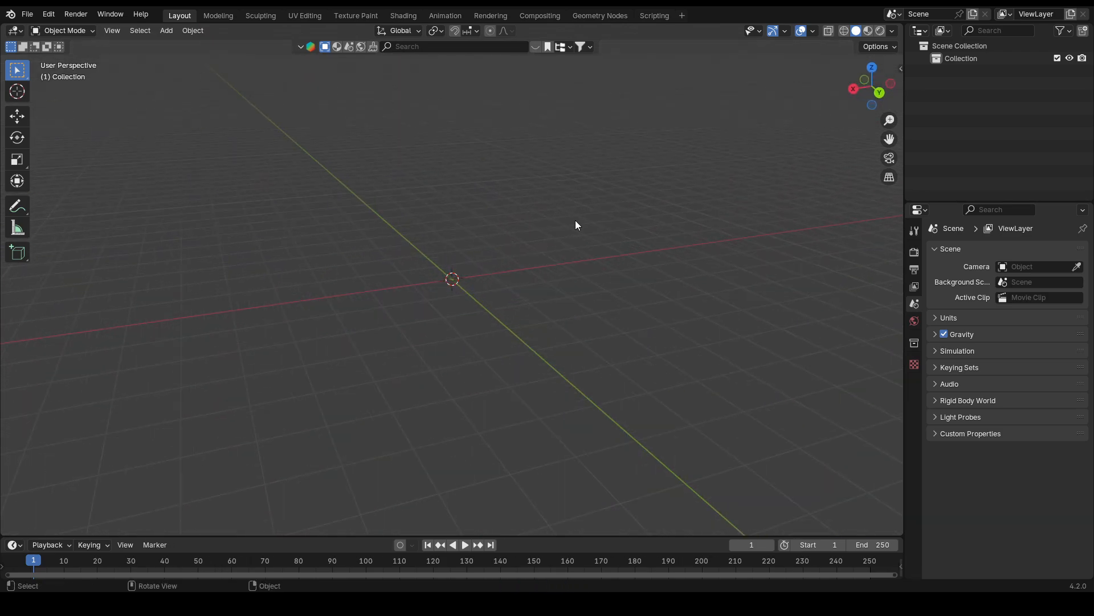
middle_drag(426, 198, 460, 214)
key(shift+a)
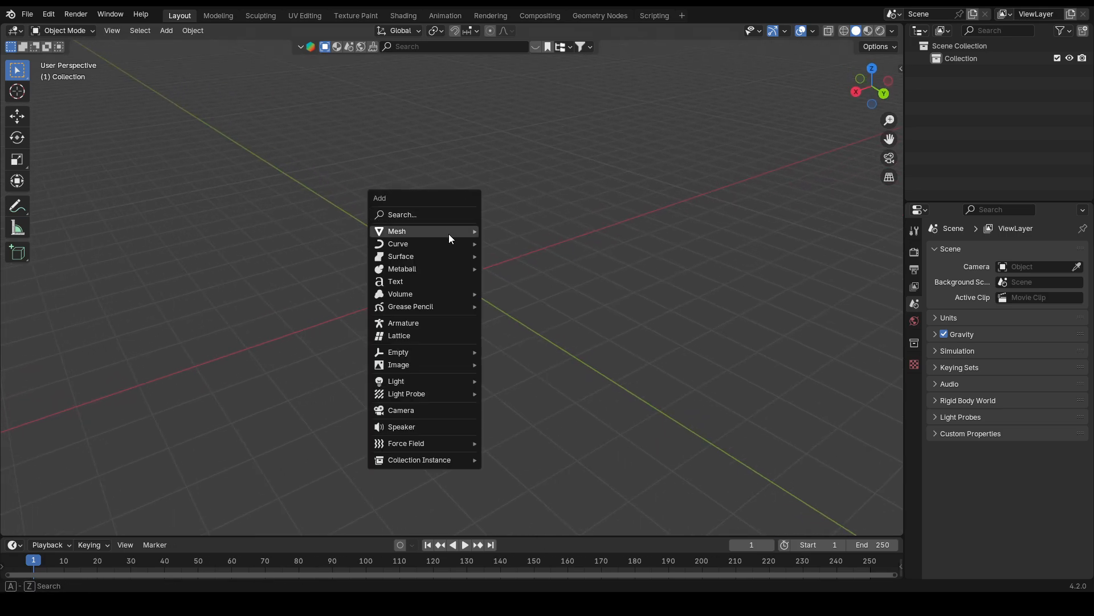
mouse_move(449, 234)
click(519, 247)
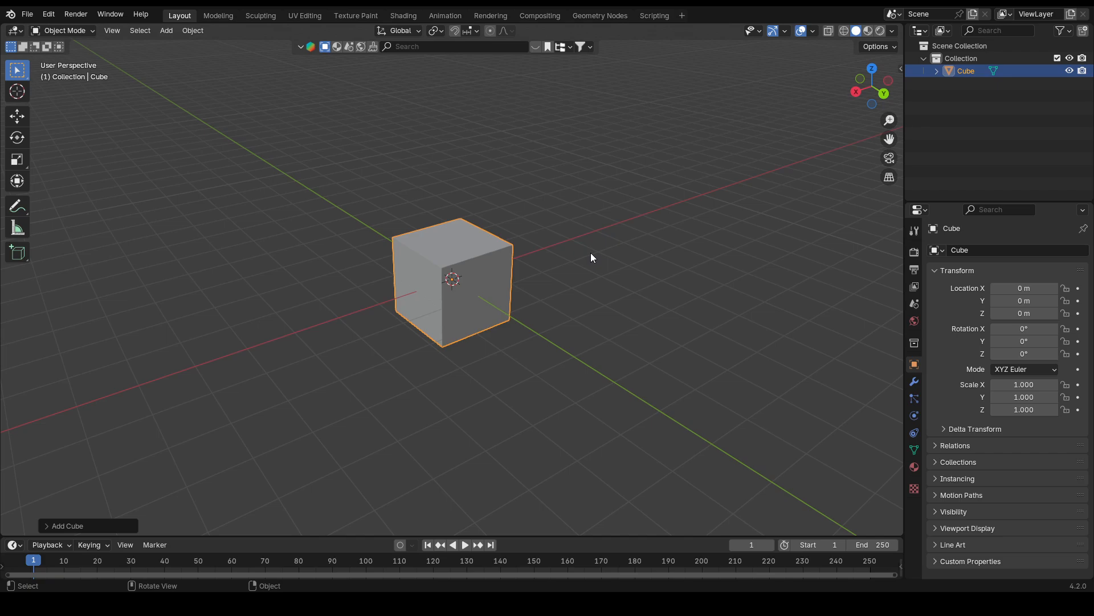
- In Edit Mode, add one centred loop cut that divides the cube into two halves along X
key(Tab)
middle_drag(525, 148, 573, 243)
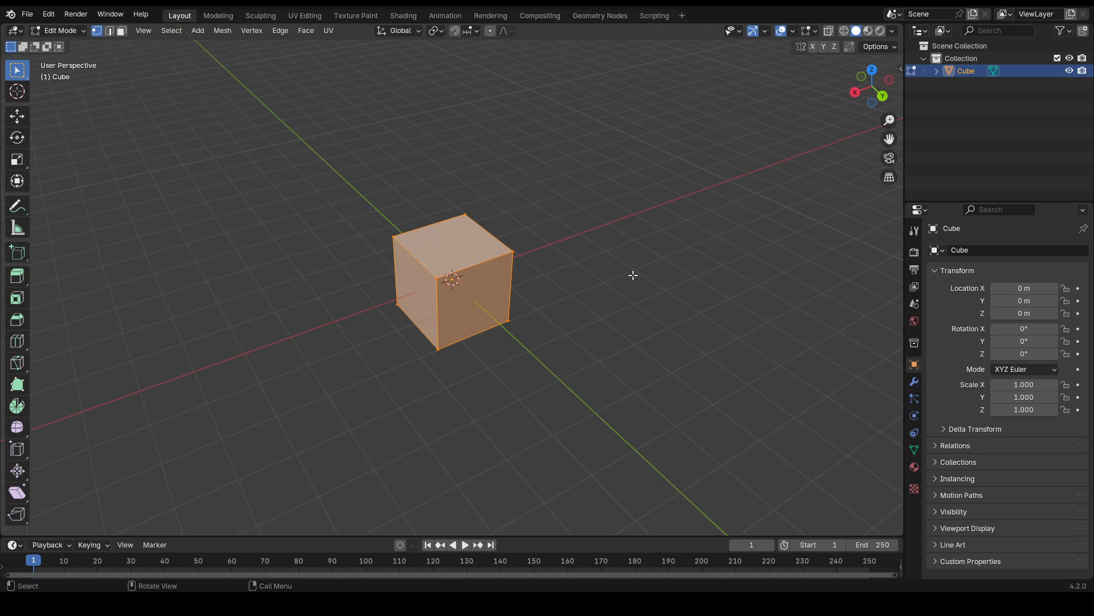
click(632, 275)
middle_drag(608, 310, 498, 314)
key(ctrl+r)
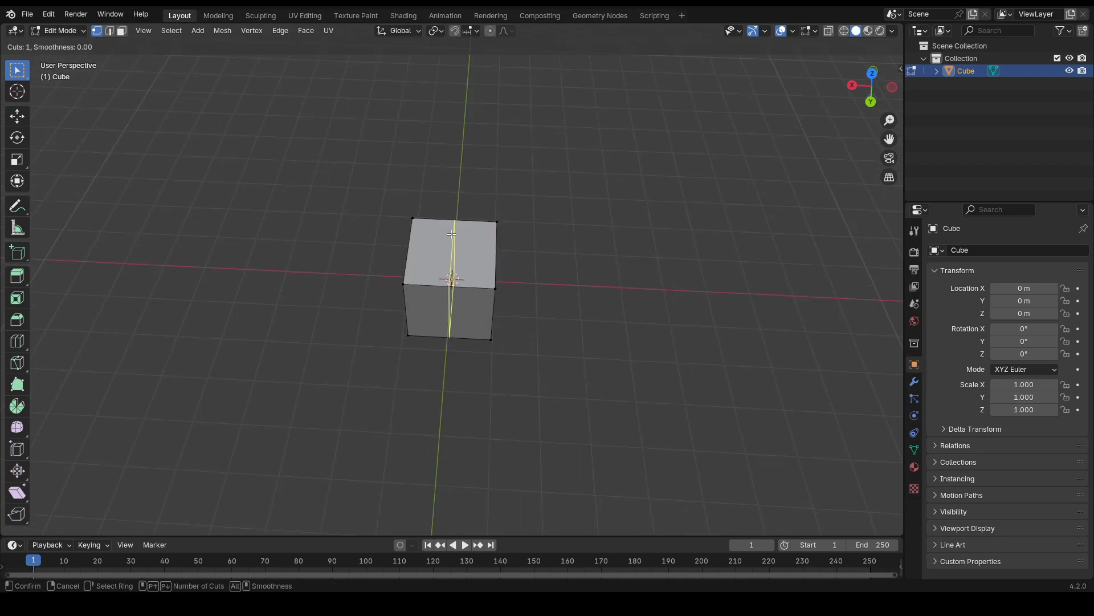
click(452, 234)
right_click(452, 233)
middle_drag(452, 233, 481, 317)
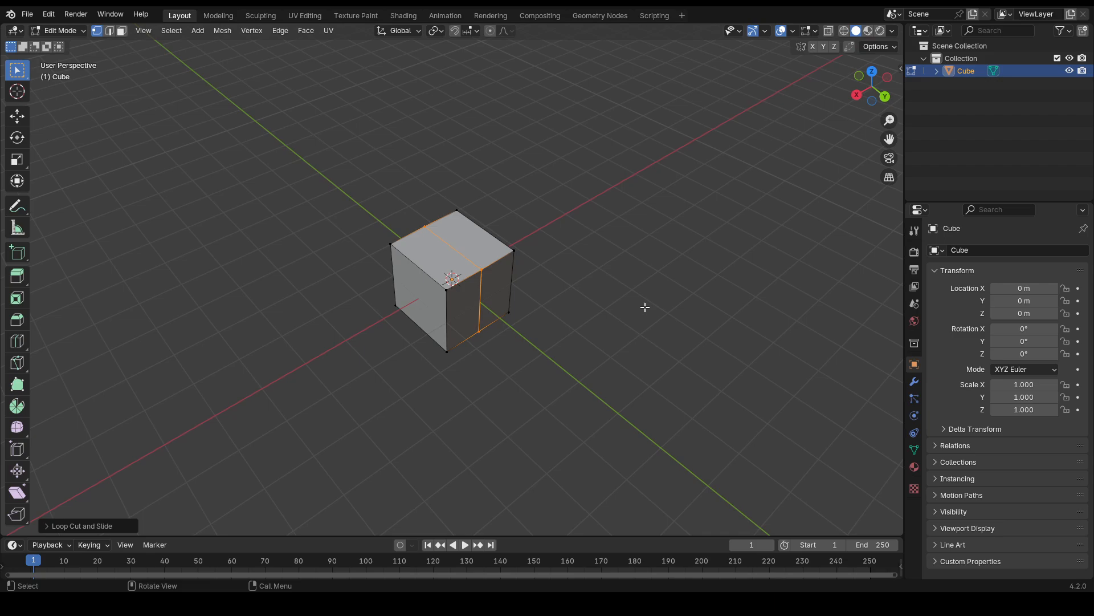
- Delete the vertices of the cube's outer +X face to remove that half, and select the remaining geometry
key(3)
click(405, 300)
key(x)
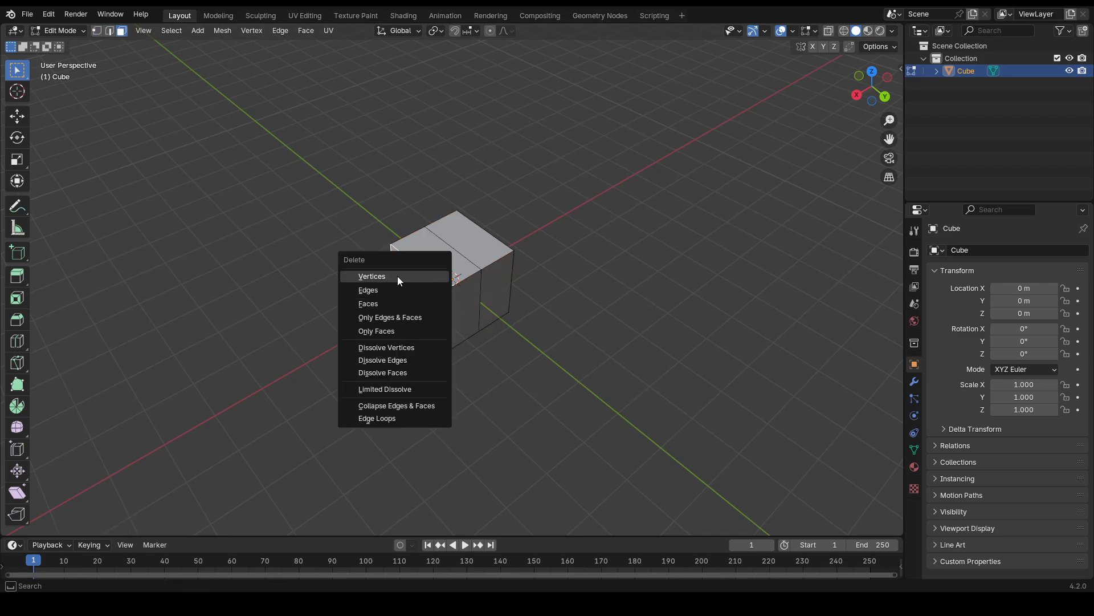
click(398, 276)
middle_drag(398, 275, 519, 303)
key(Tab)
key(Tab)
key(a)
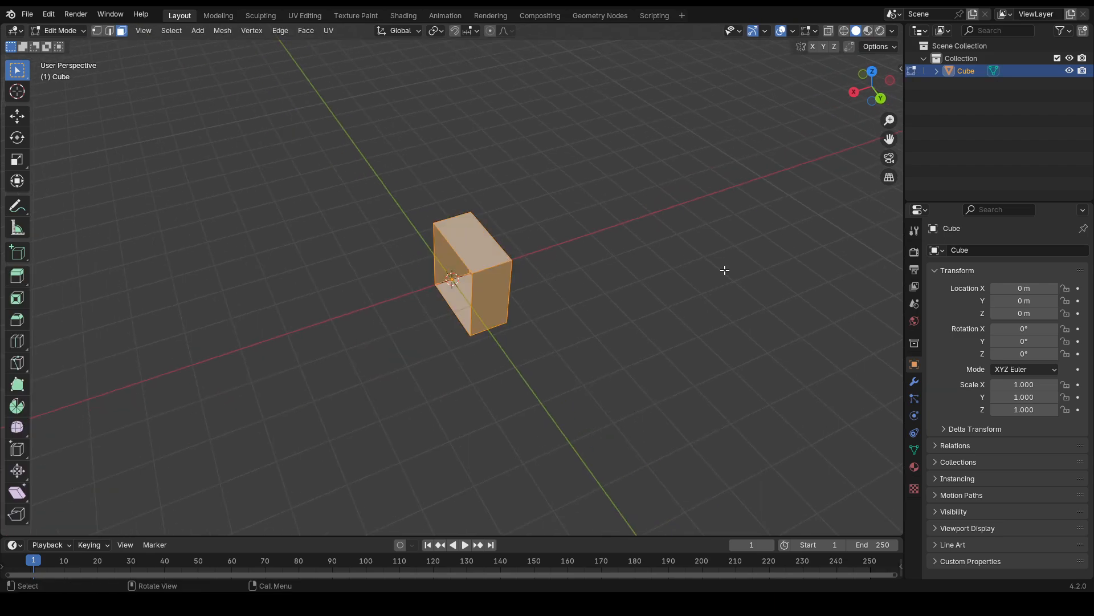
- Add a Mirror modifier on the X axis to the half cube with Clipping enabled
click(914, 382)
click(1012, 254)
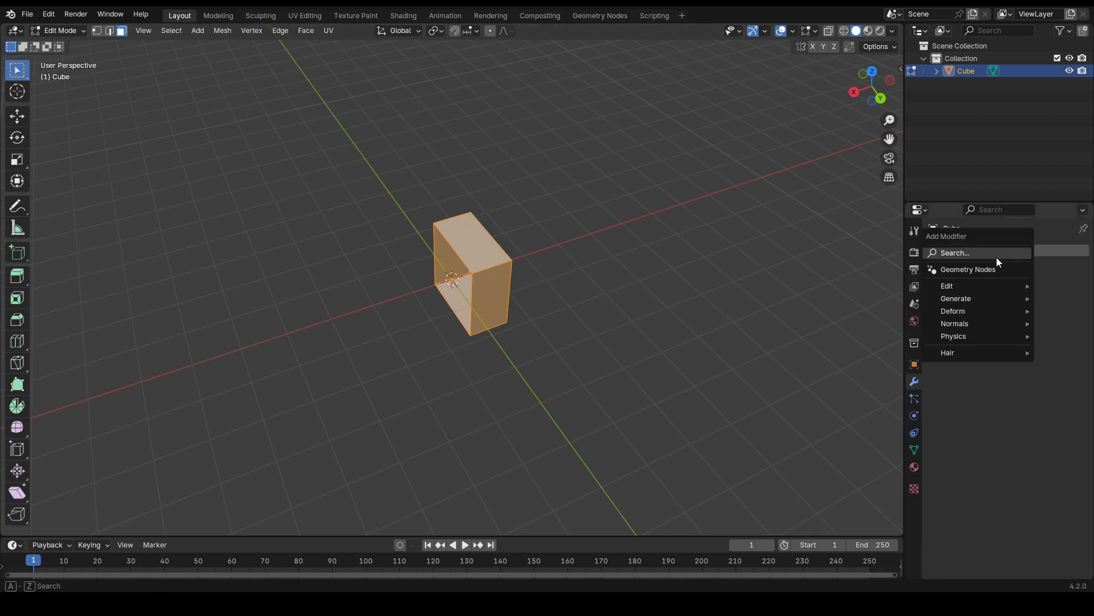
text(mirr)
key(Return)
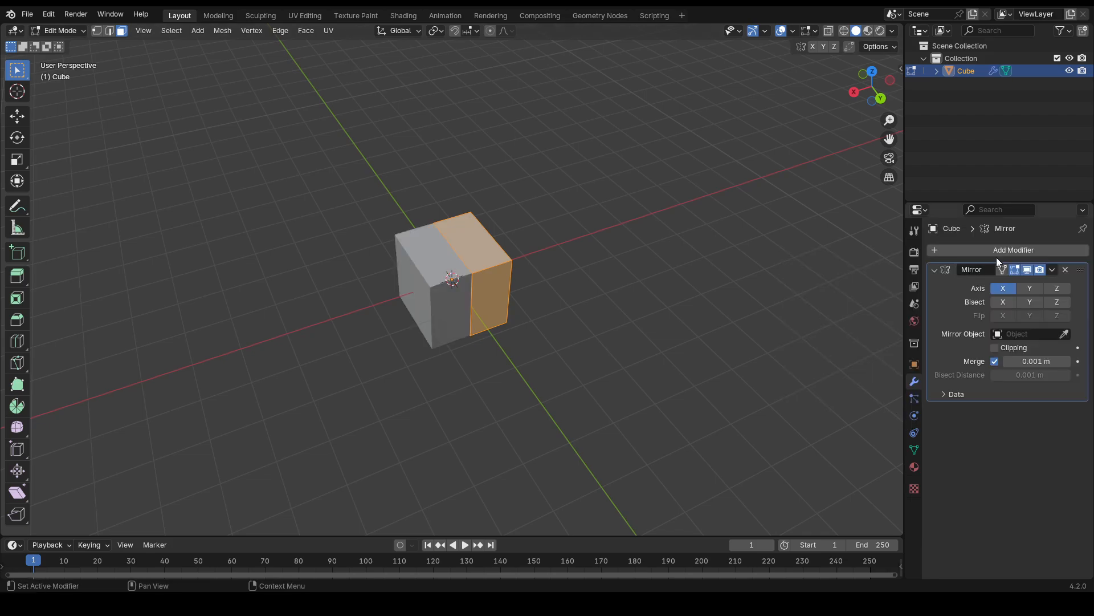
middle_drag(758, 285, 743, 213)
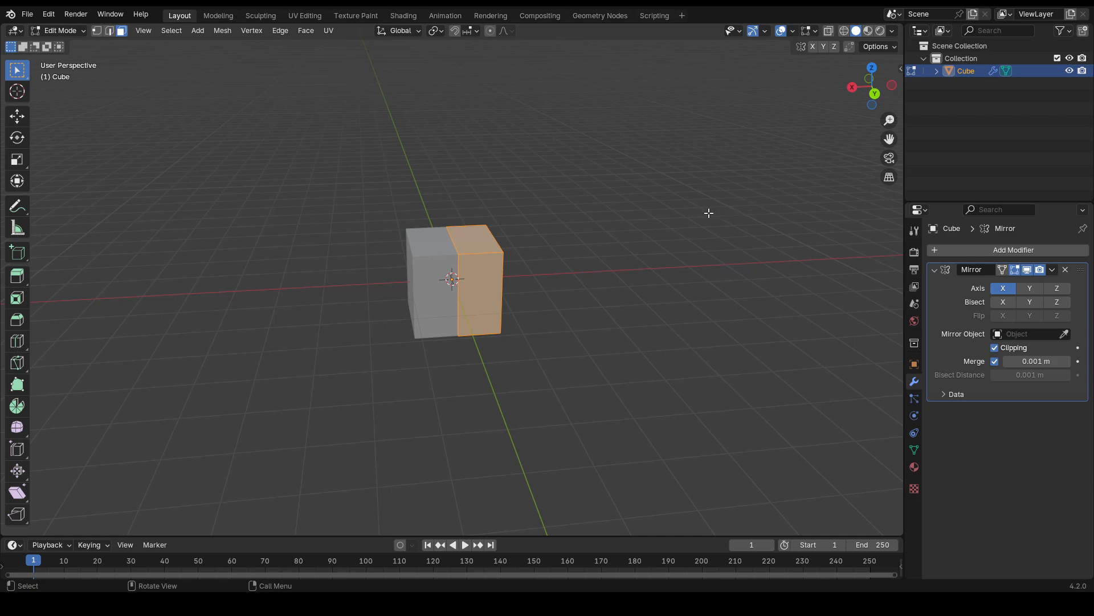
- Enable snapping and select all of the half cube's geometry in front view
middle_drag(708, 215, 582, 233)
key(KP_1)
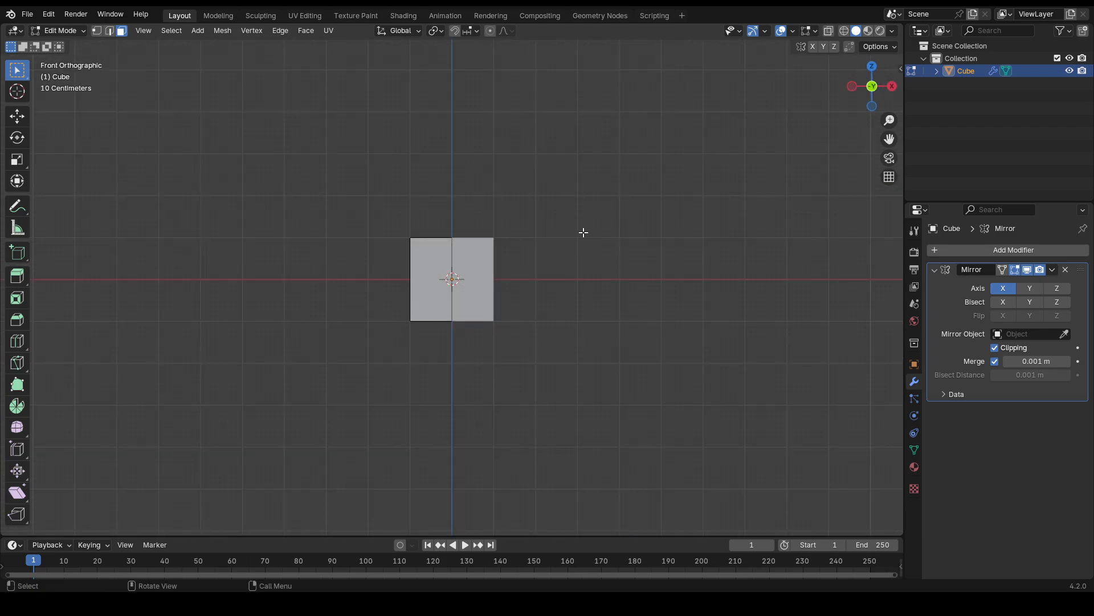
key(KP_3)
key(a)
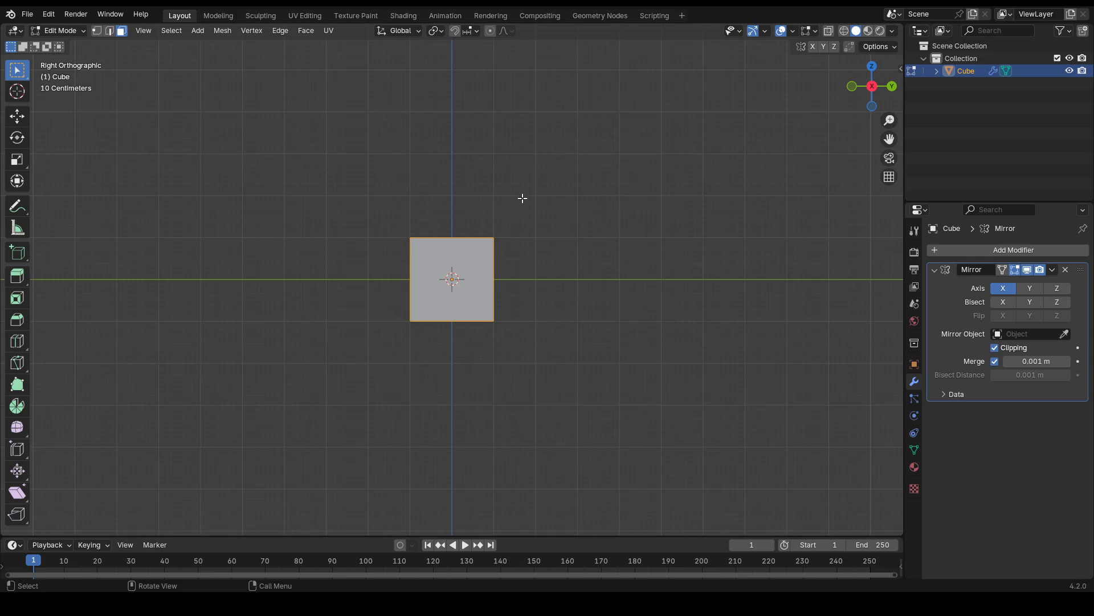
middle_drag(520, 197, 525, 174)
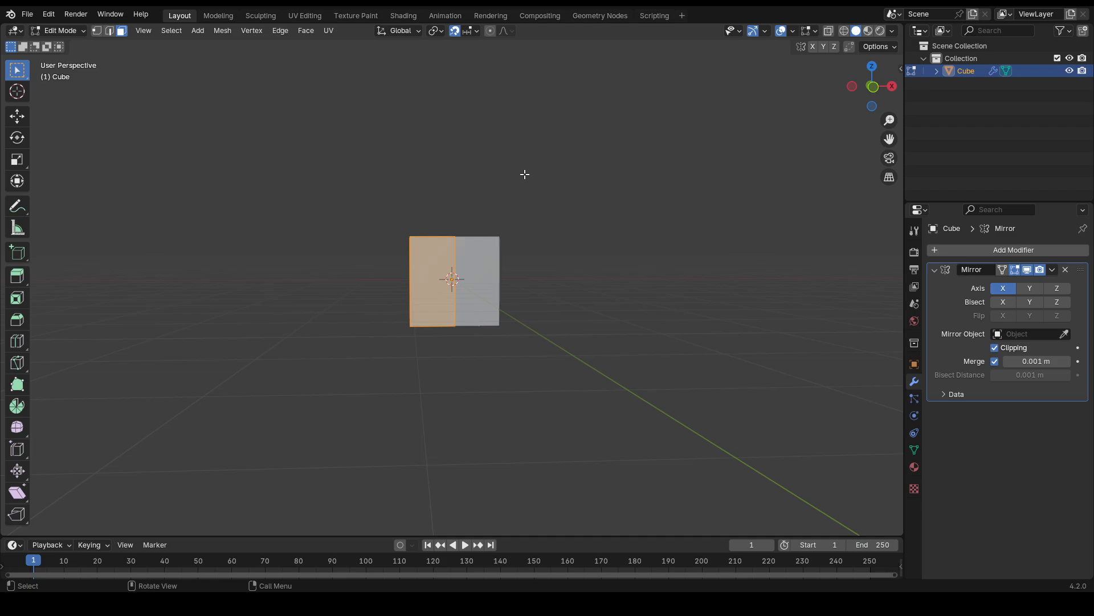
key(KP_3)
key(KP_1)
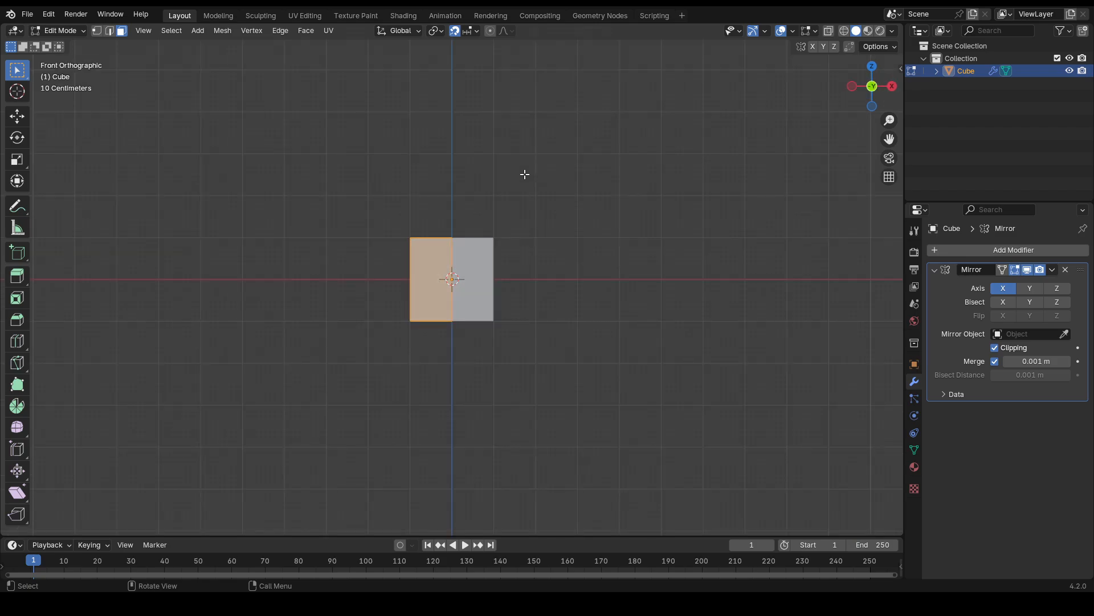
key(s)
key(z)
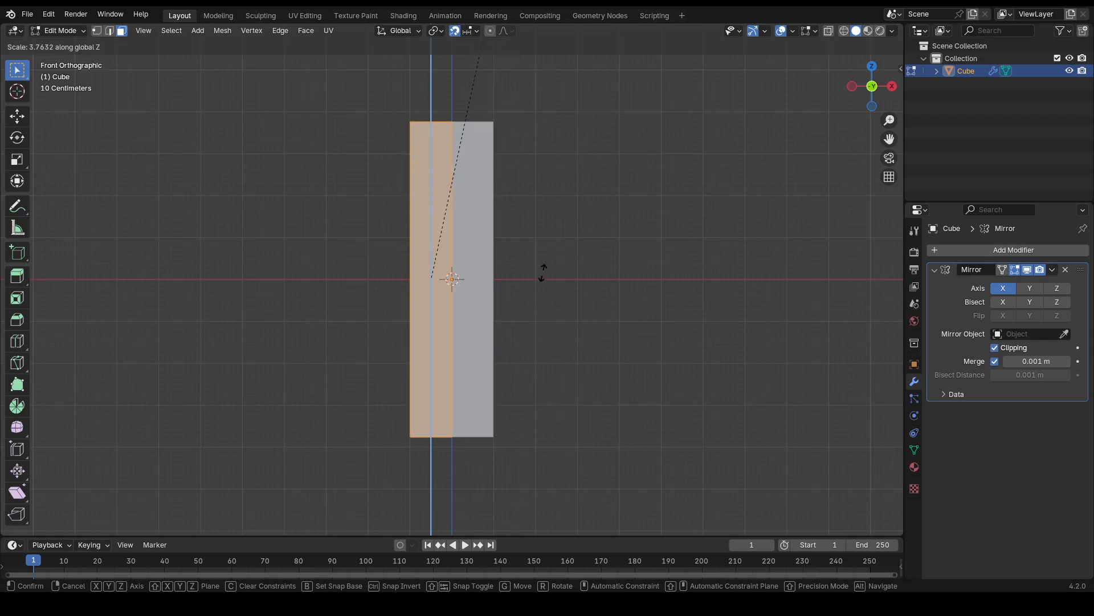
key(Escape)
middle_drag(521, 122, 536, 141)
key(KP_1)
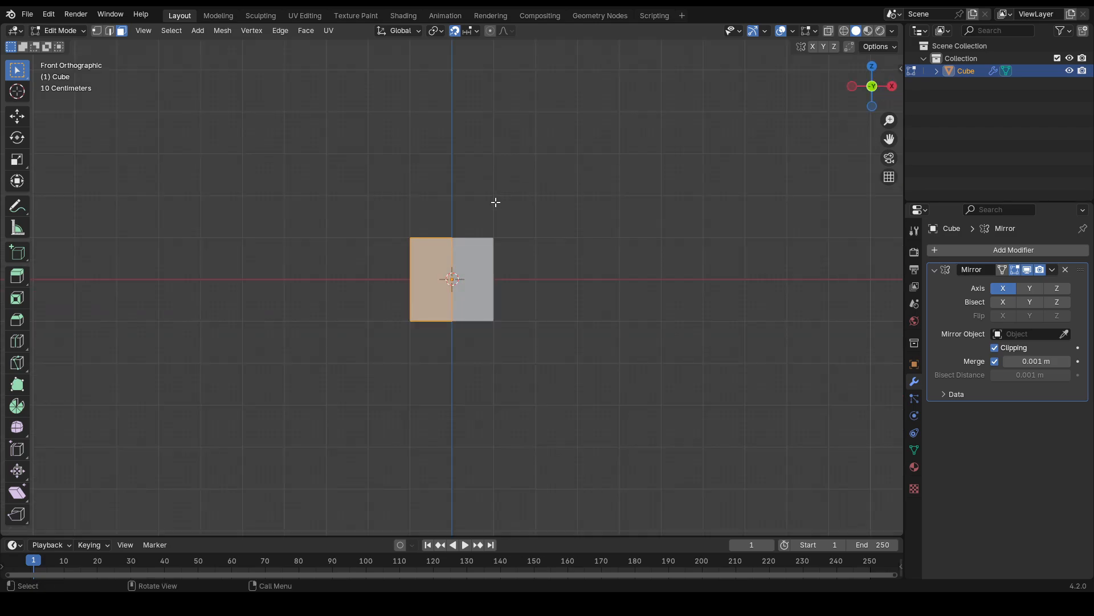
key(s)
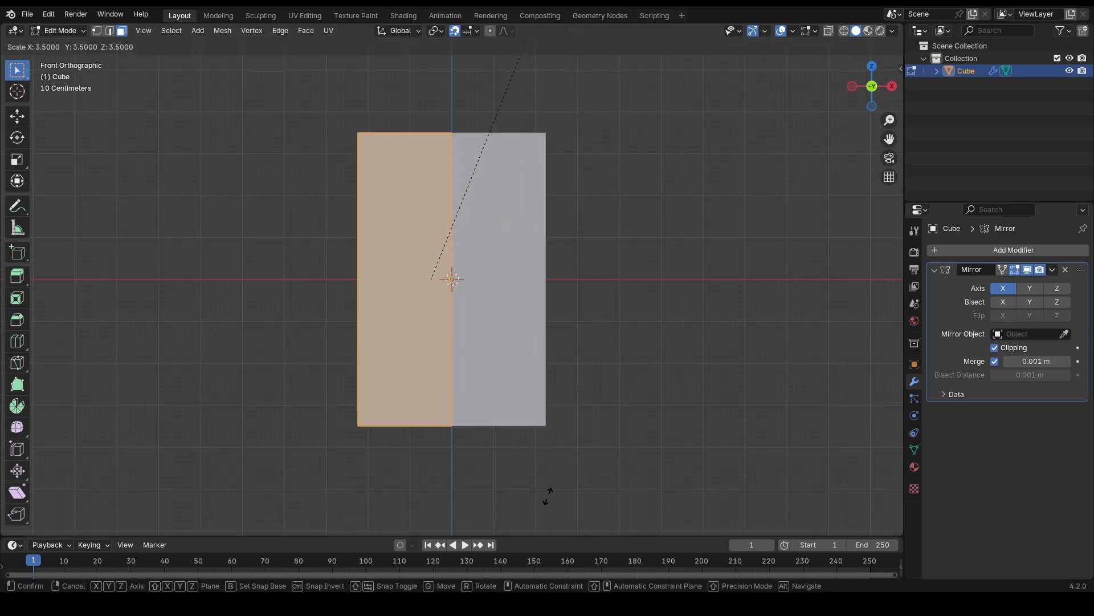
right_click(491, 104)
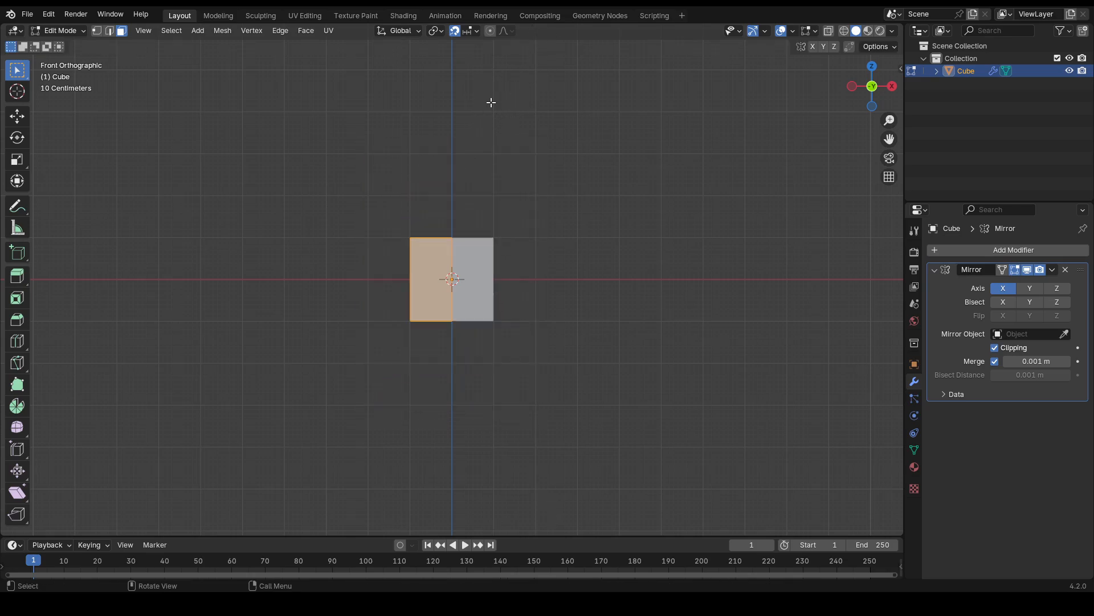
- Scale the selected half cube by about 3 along the Z axis to form a tall column
key(s)
key(z)
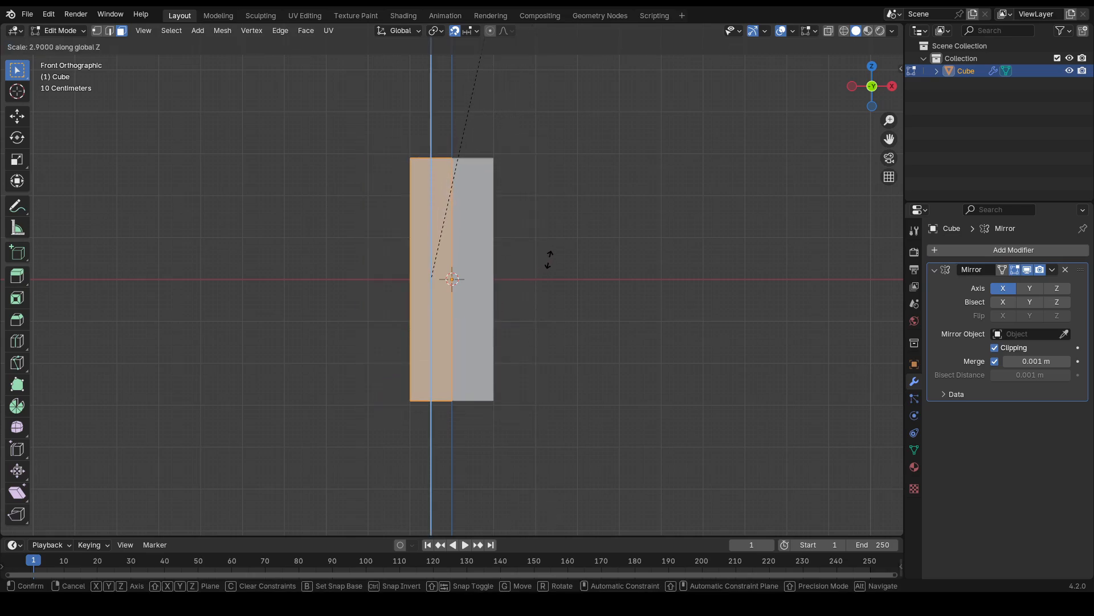
click(554, 249)
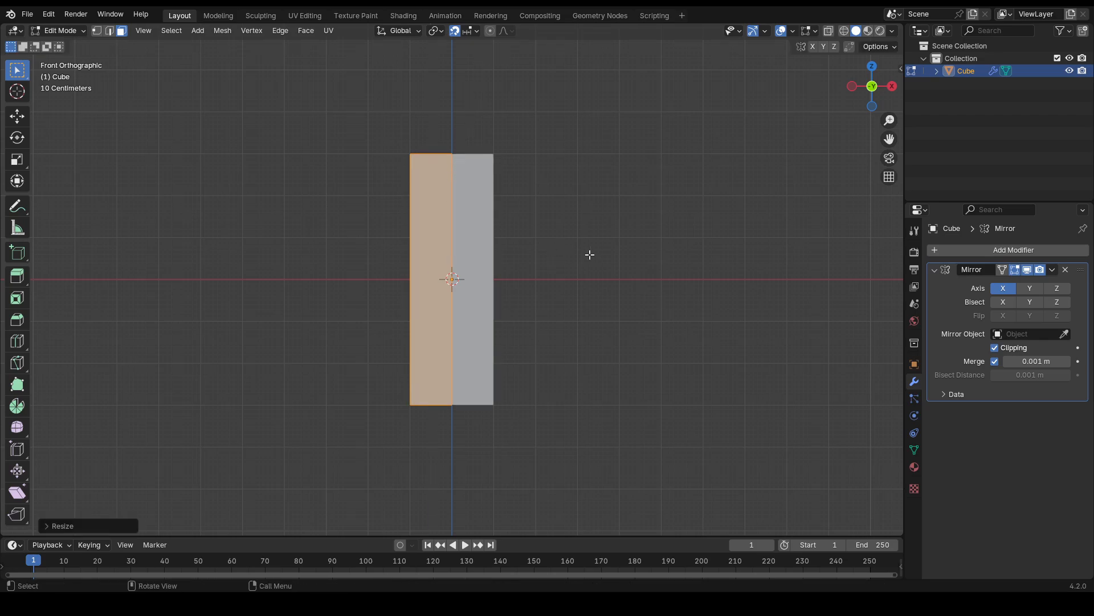
- Move the column up about 3 m along Z so its base sits at the ground plane, and deselect it
middle_drag(581, 254, 634, 276)
key(KP_1)
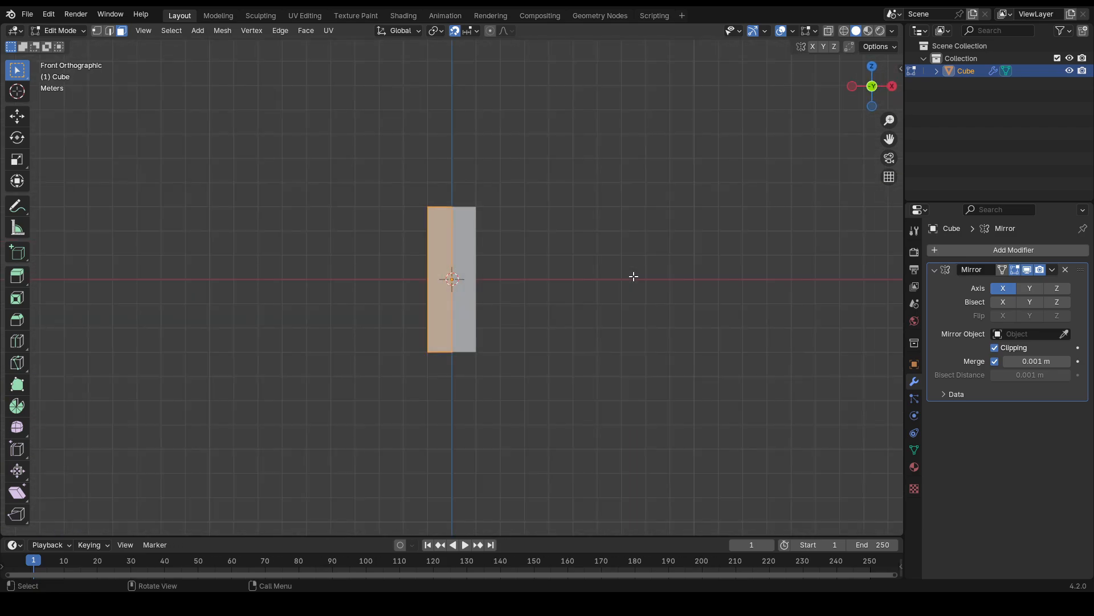
key(g)
key(z)
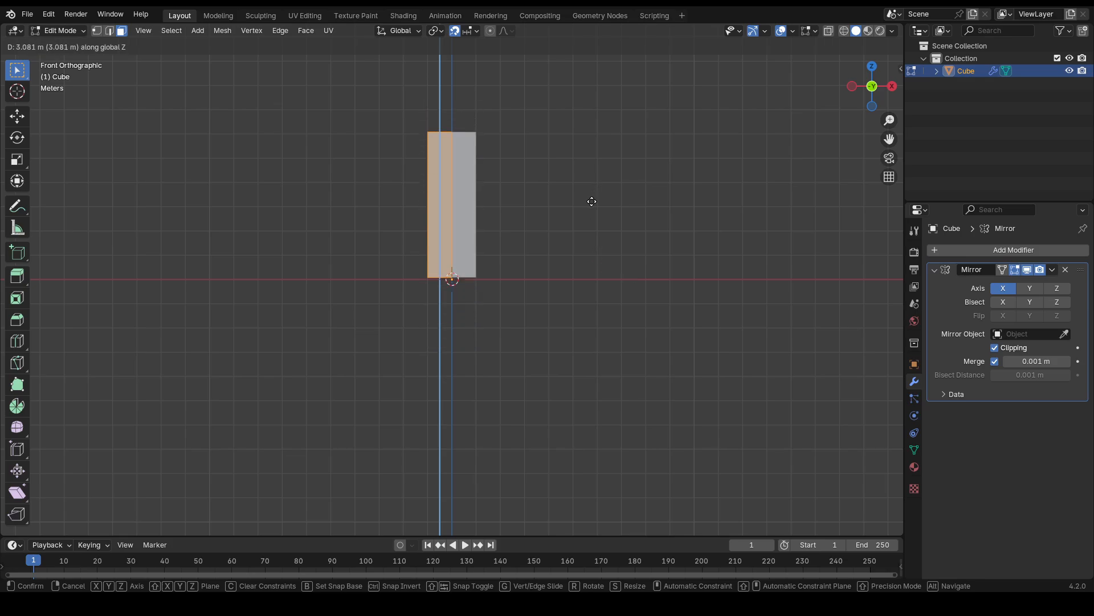
click(592, 204)
middle_drag(591, 203, 543, 260)
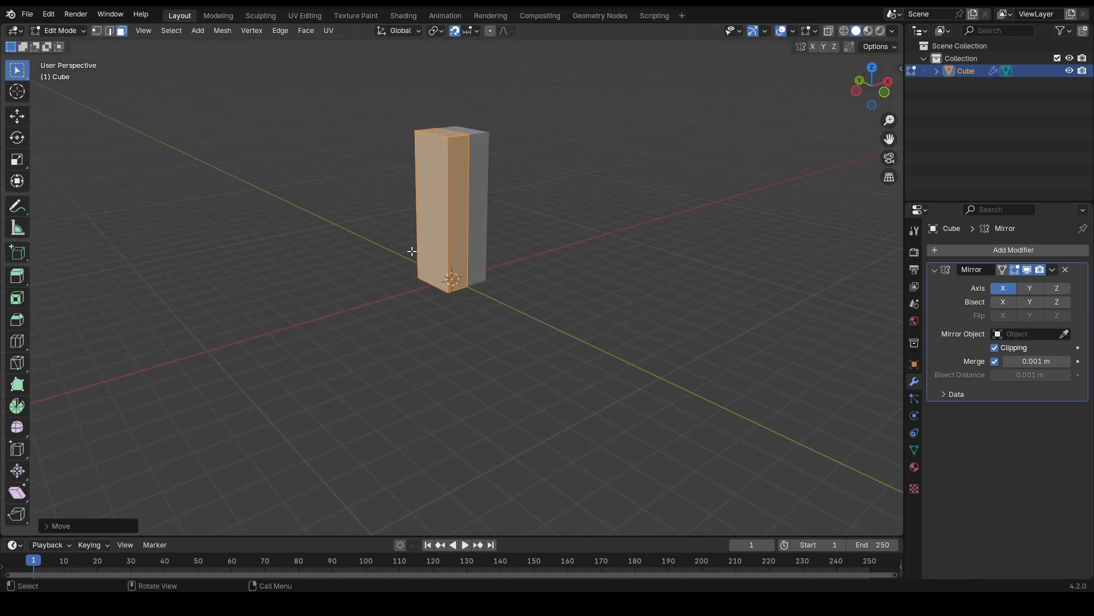
middle_drag(412, 303, 445, 308)
middle_drag(347, 287, 483, 295)
drag(417, 350, 325, 369)
middle_drag(325, 370, 608, 259)
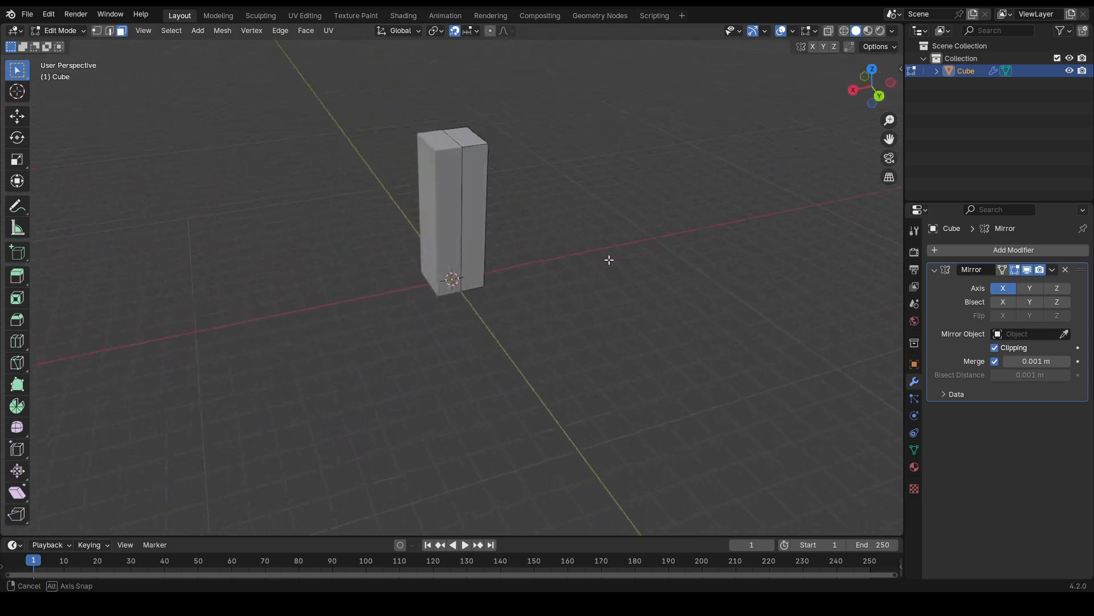
- Turn off snapping and add 11 evenly spaced horizontal loop cuts along the column's height
click(455, 30)
middle_drag(559, 173, 557, 265)
middle_drag(551, 251, 464, 274)
click(464, 273)
key(ctrl+r)
scroll(450, 262, up, 10)
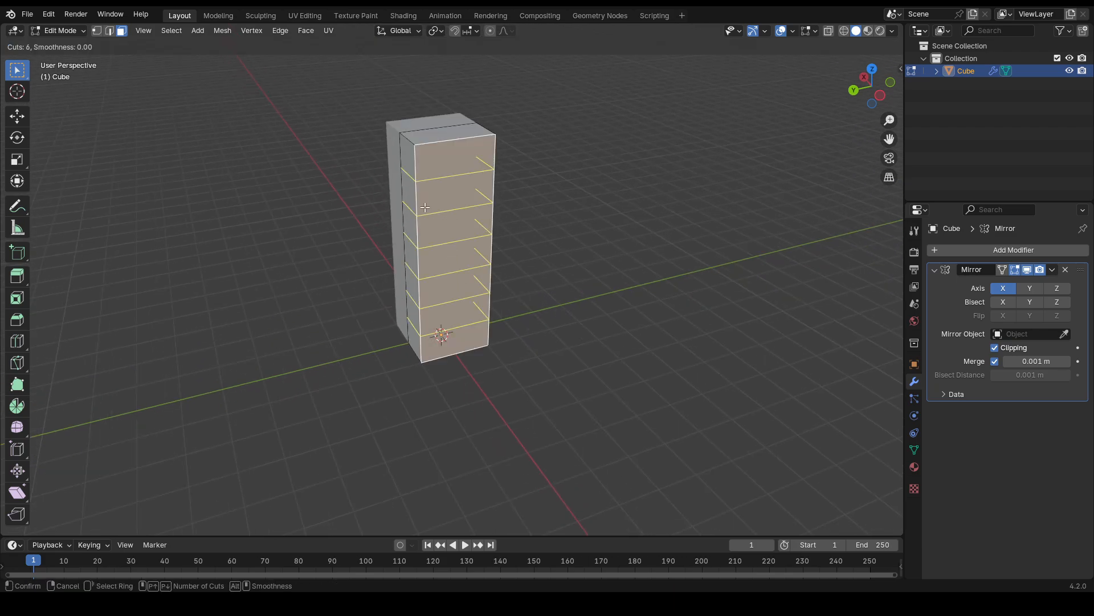
click(427, 214)
right_click(428, 214)
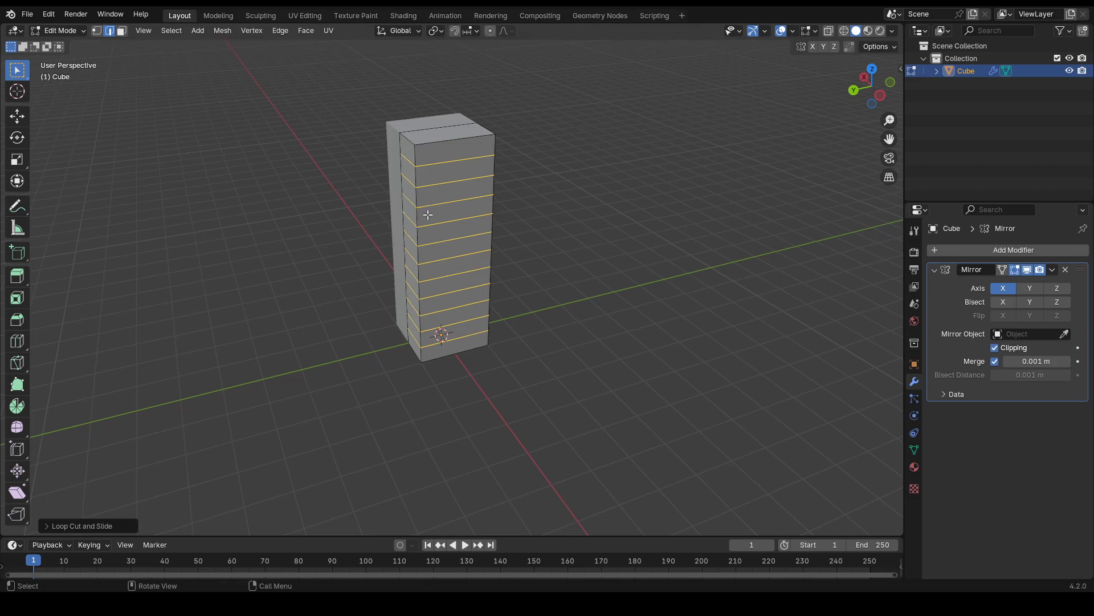
middle_drag(501, 202, 514, 259)
middle_drag(426, 217, 501, 224)
click(500, 217)
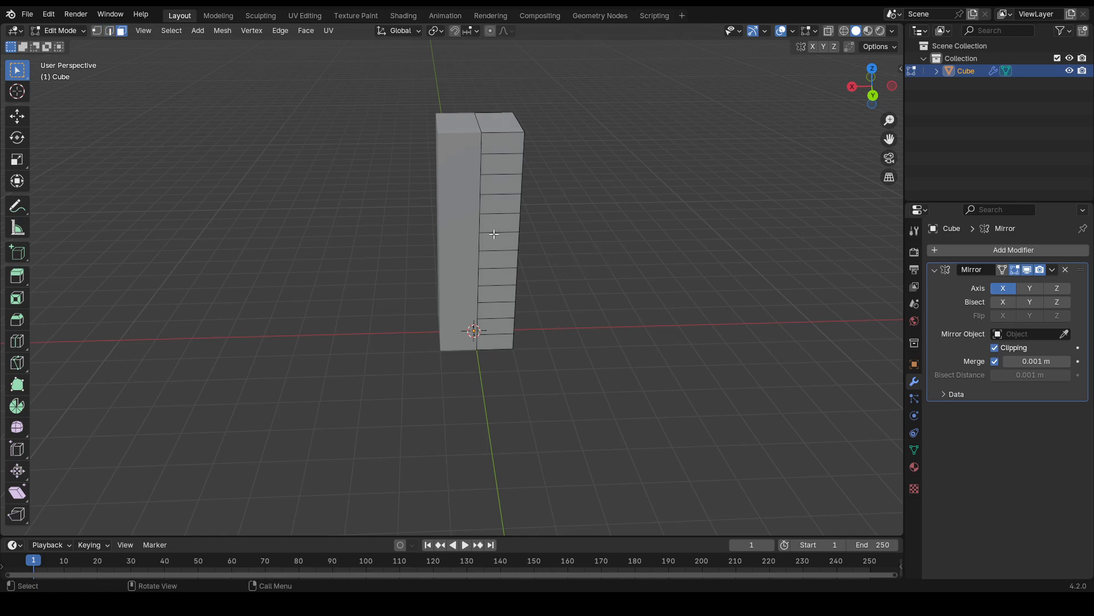
key(ctrl+r)
right_click(592, 203)
middle_drag(603, 215, 570, 240)
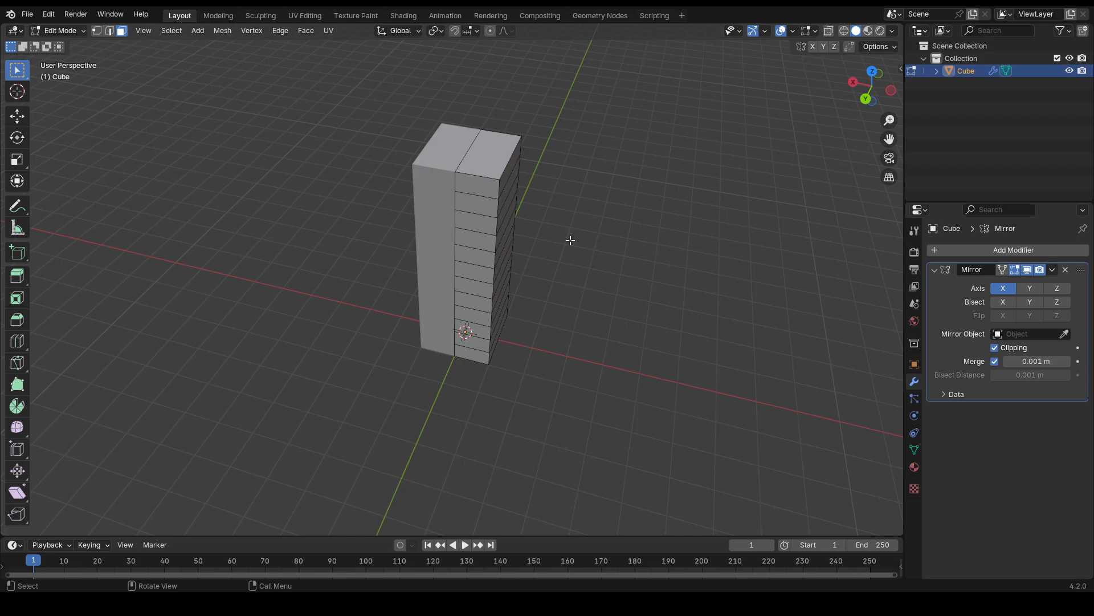
- Inset the column's top face by about 0.14 m with the Boundary option turned off
click(492, 169)
middle_drag(559, 193, 574, 242)
key(i)
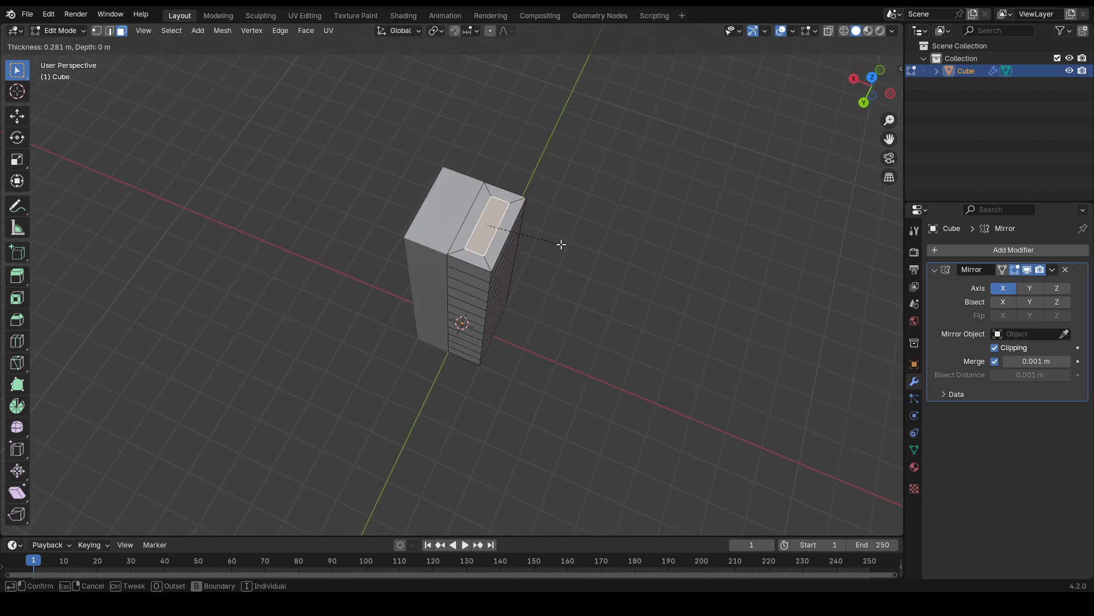
click(568, 244)
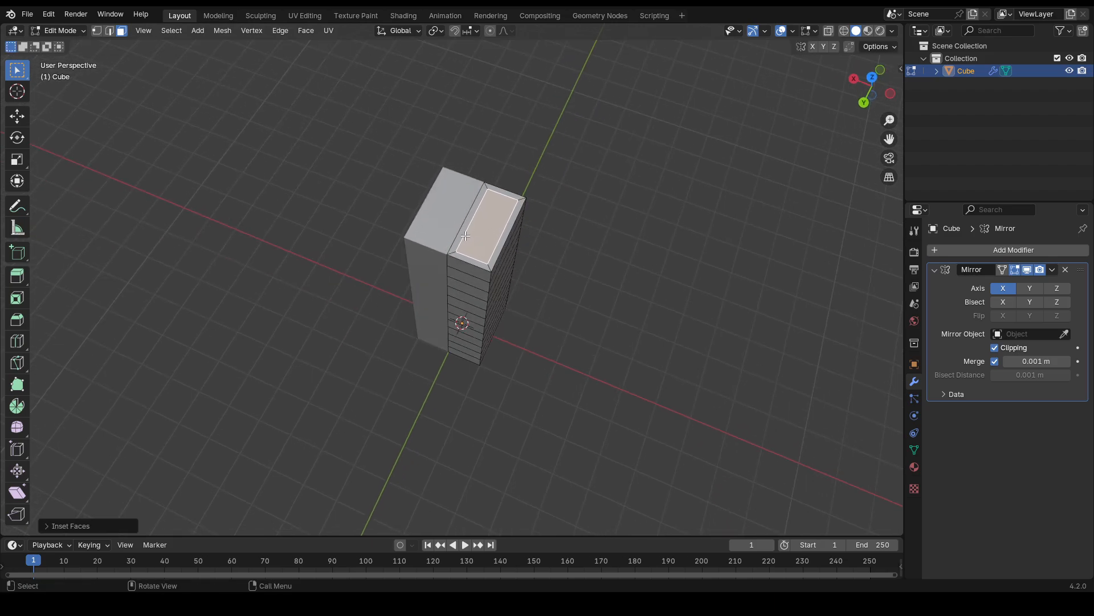
click(91, 525)
click(116, 399)
- Extrude the inset top face about 0.30 m downward to recess the column's top, and deselect it
middle_drag(456, 364, 496, 344)
key(e)
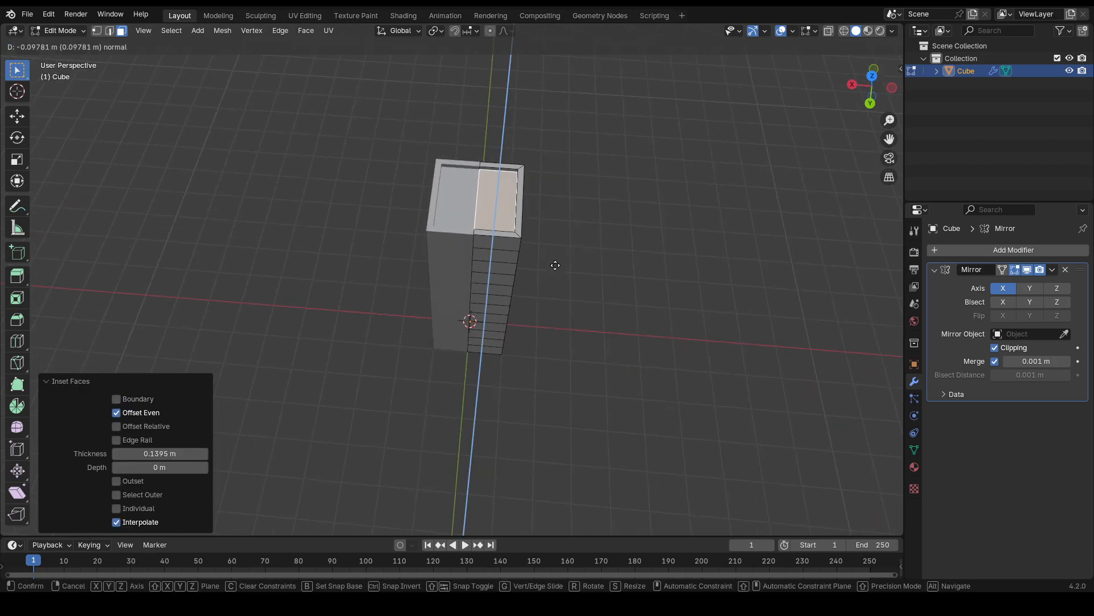
click(555, 270)
middle_drag(557, 269, 475, 158)
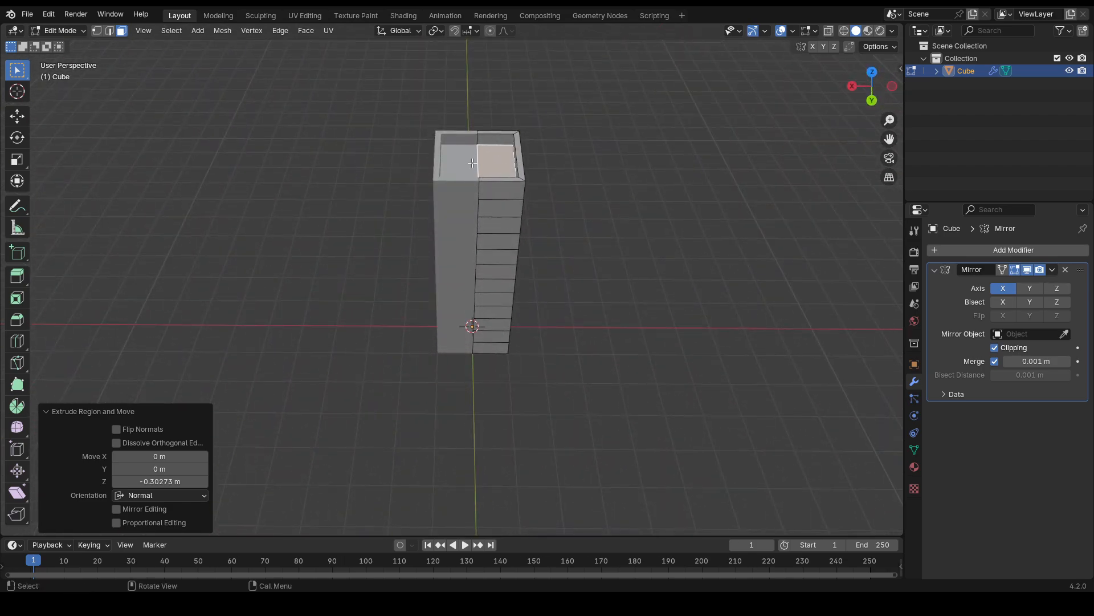
click(579, 259)
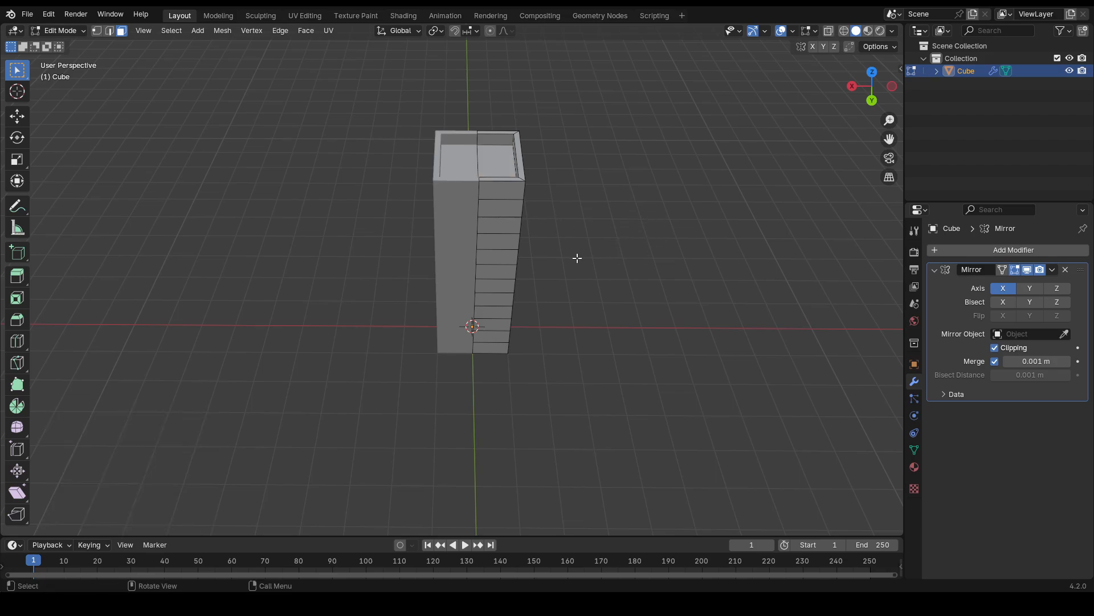
- Add two evenly spaced vertical loop cuts across the front of the column's half, without sliding them
middle_drag(577, 256, 582, 214)
key(ctrl+r)
scroll(495, 213, up, 2)
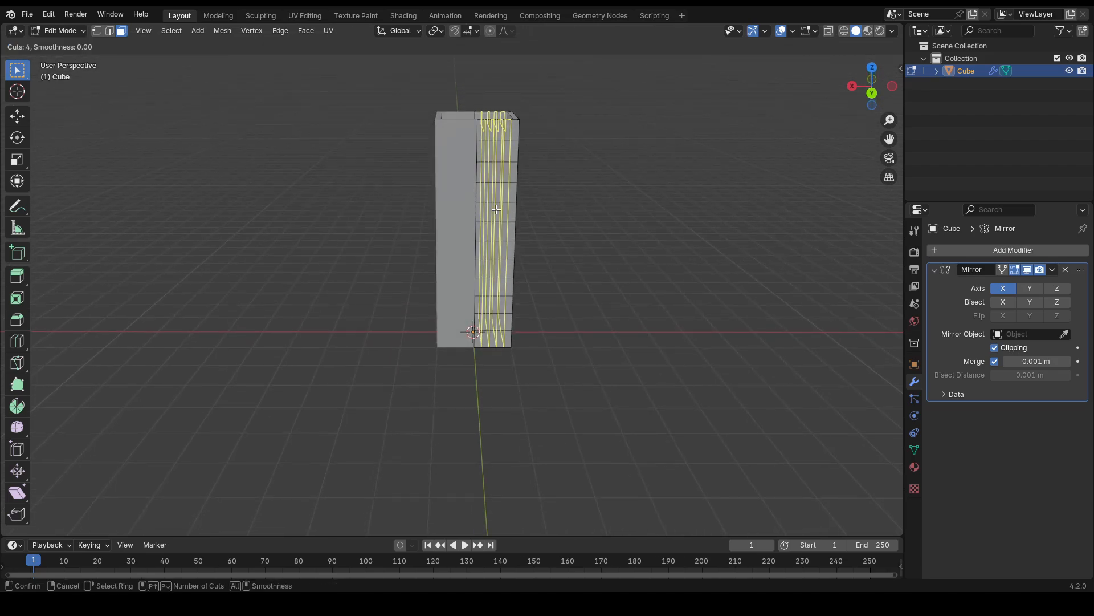
scroll(496, 210, down, 1)
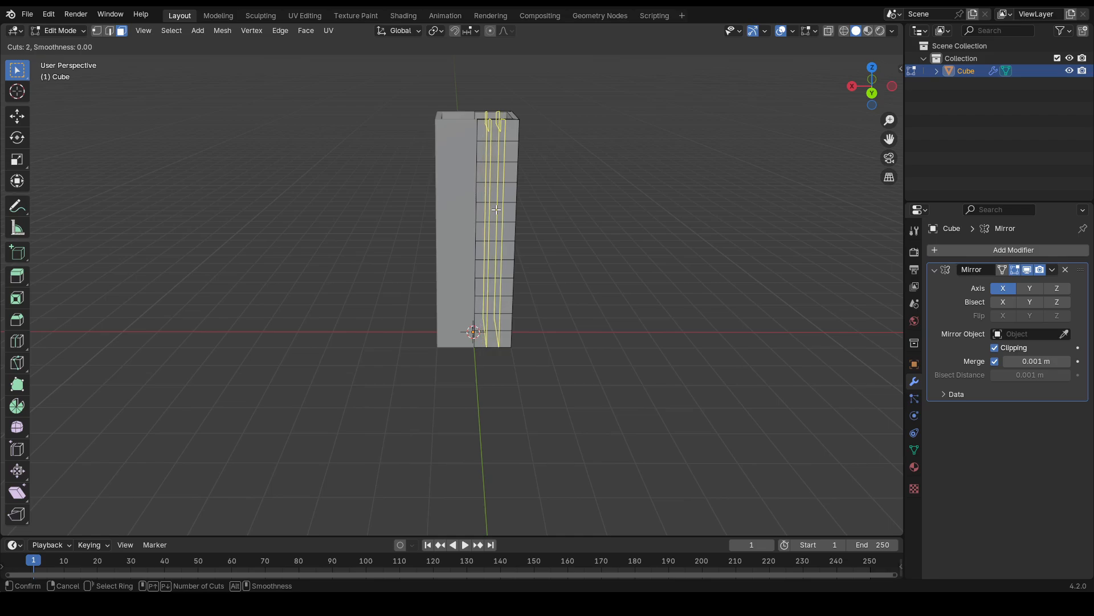
click(496, 209)
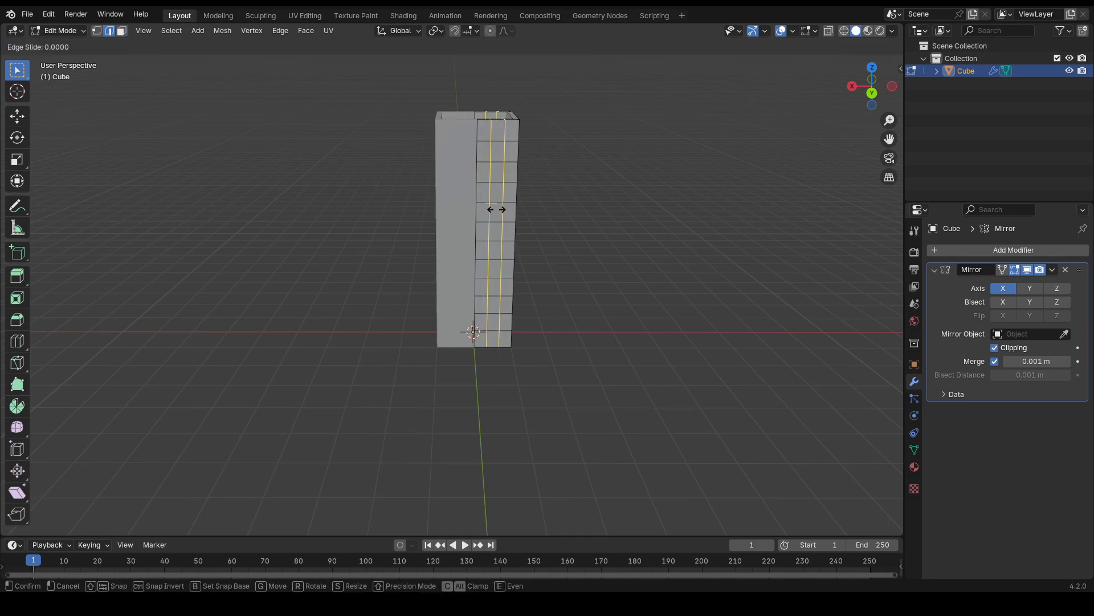
right_click(582, 216)
middle_drag(624, 219, 527, 231)
click(613, 241)
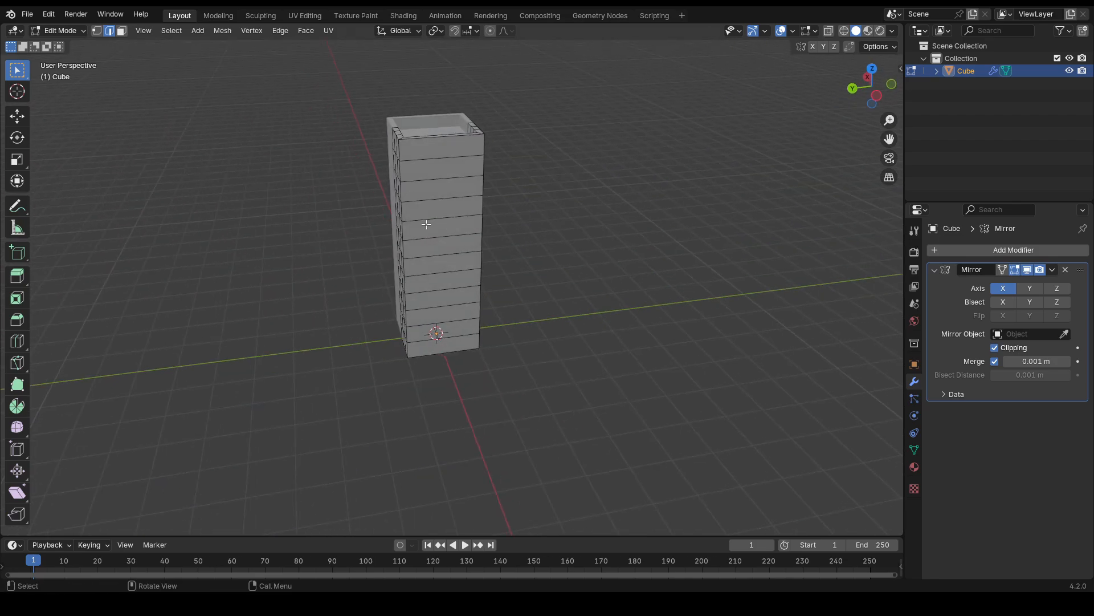
- Add five evenly spaced vertical loop cuts across the column's side face, without sliding them
key(ctrl+r)
scroll(439, 200, up, 4)
click(440, 201)
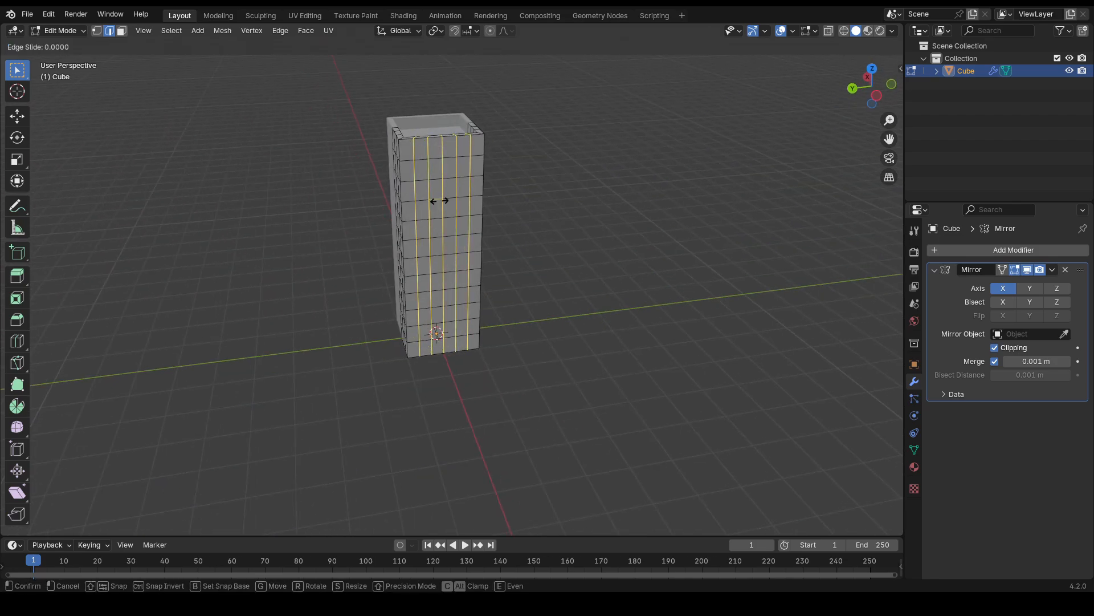
right_click(440, 202)
middle_drag(500, 167, 590, 215)
click(647, 228)
- Dissolve all the inner grid edges on the recessed top floor, making it one plain face
key(3)
middle_drag(510, 203, 597, 262)
click(591, 276)
key(ctrl+KP_Add)
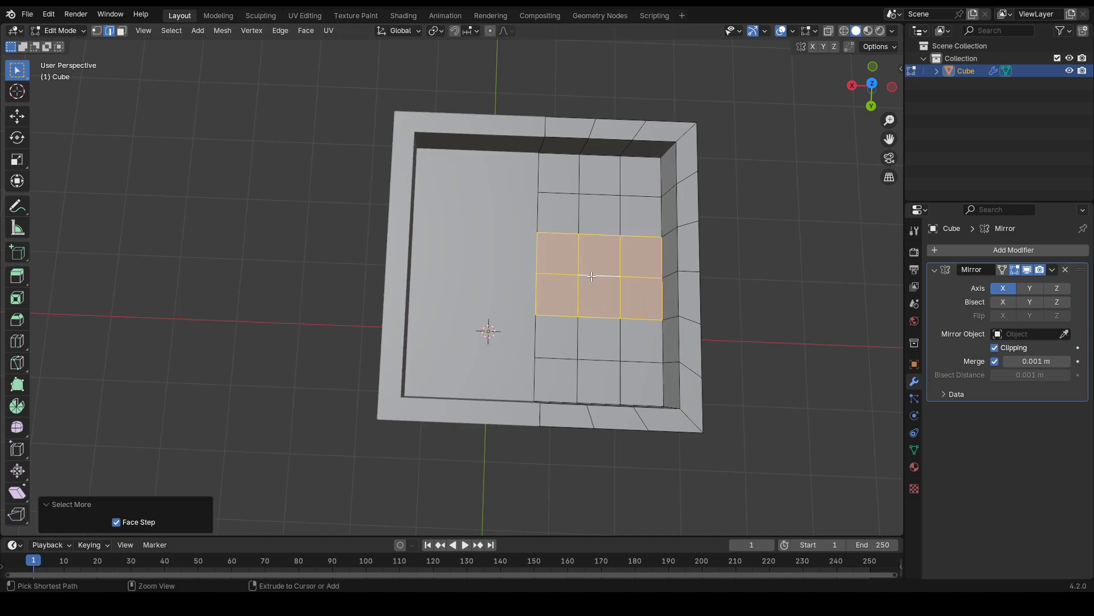
click(582, 219)
shift+click(573, 190)
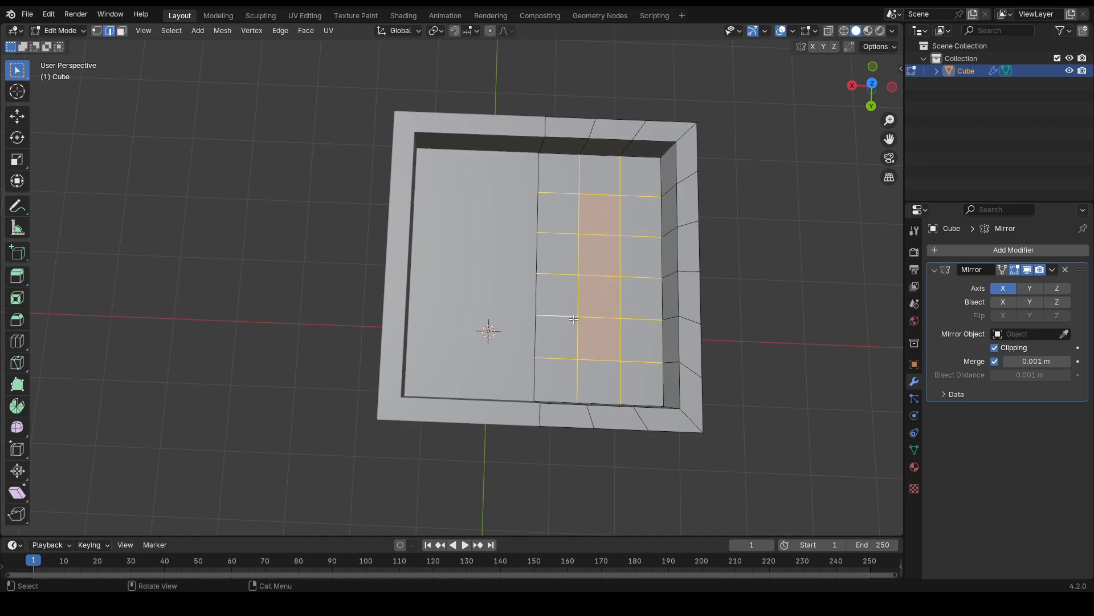
key(x)
click(536, 401)
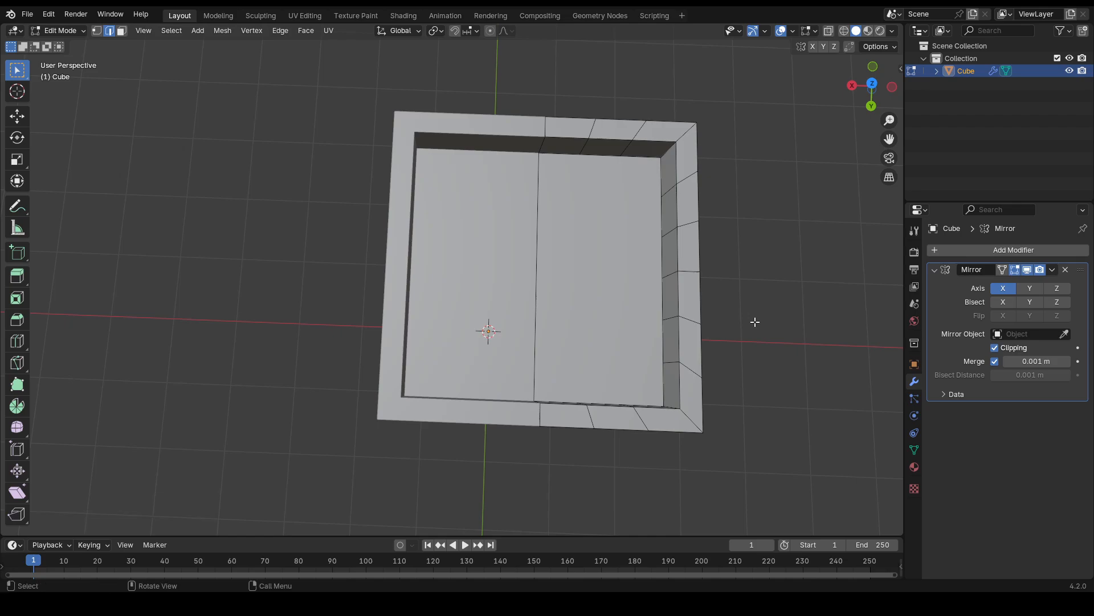
- Merge the whole mesh's vertices by distance at 0.0001 m, and deselect everything
middle_drag(755, 322, 619, 293)
scroll(703, 266, down, 4)
key(a)
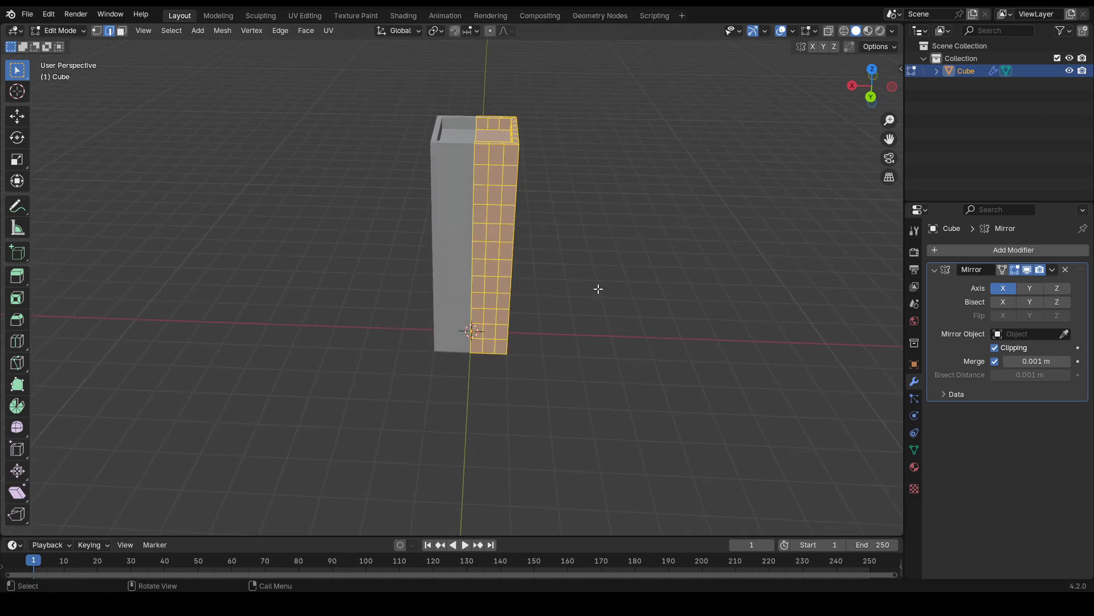
key(m)
click(599, 291)
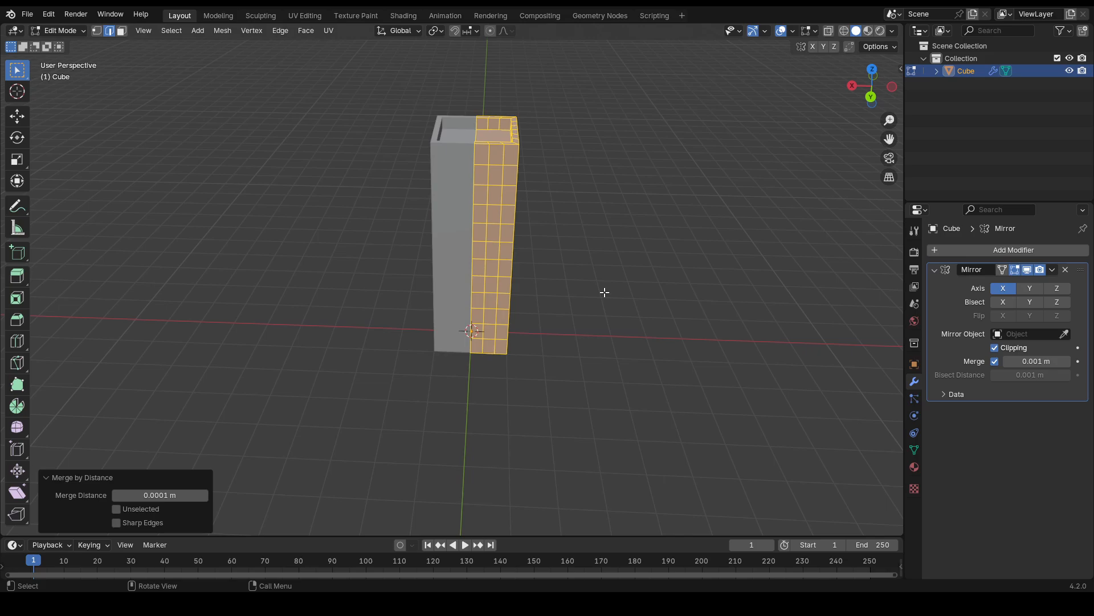
middle_drag(604, 292, 623, 232)
click(611, 288)
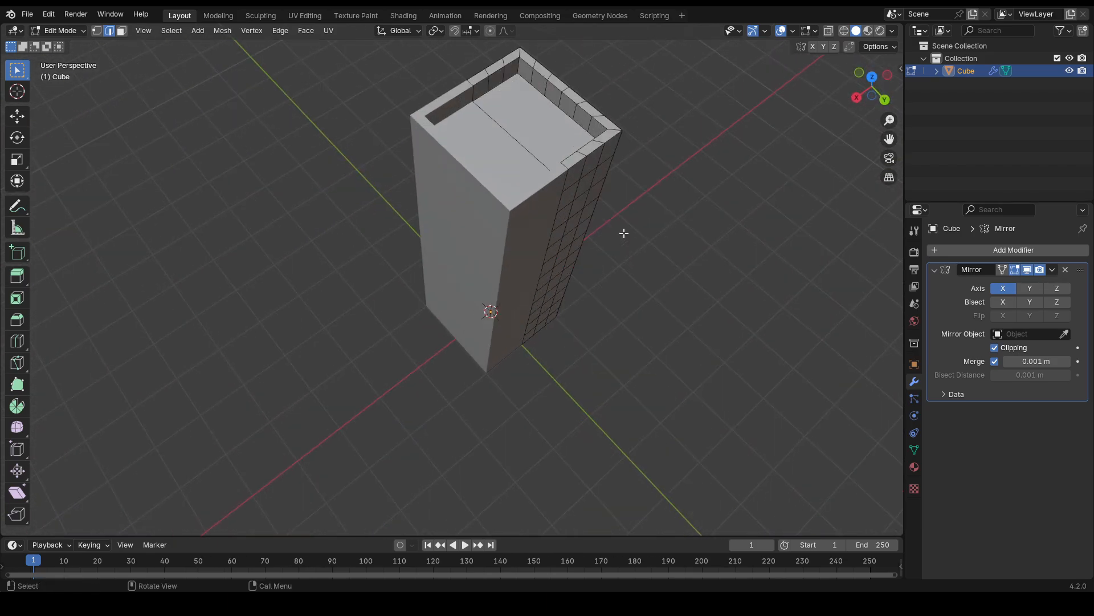
- Add one horizontal loop cut in the lowest segment, slid towards the base by a factor of about 0.8
middle_drag(674, 262, 576, 440)
scroll(573, 456, up, 6)
scroll(569, 470, down, 2)
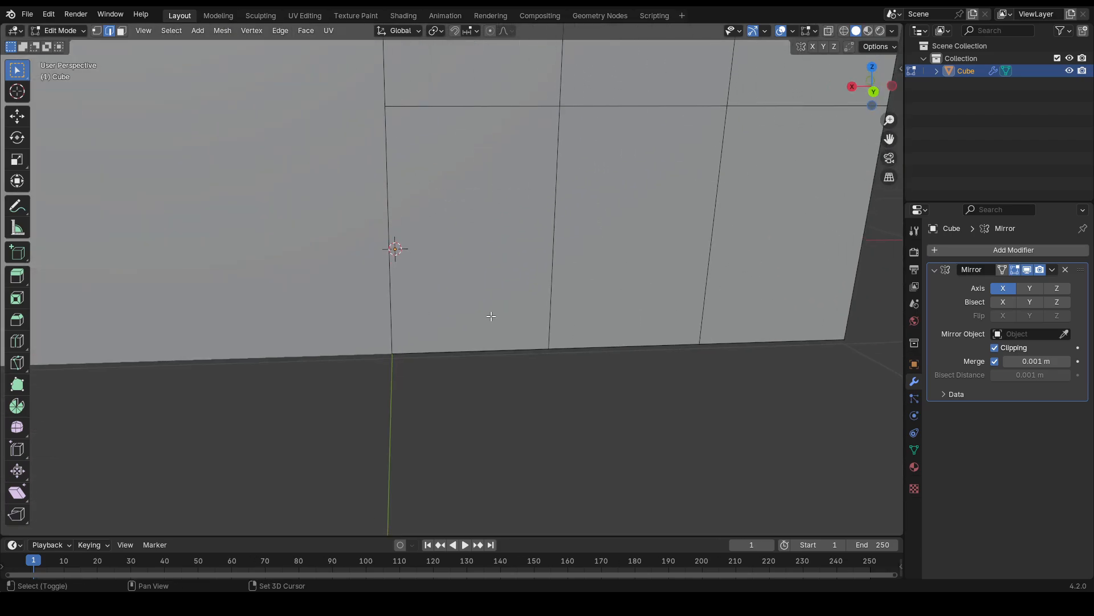
key(ctrl+r)
drag(389, 302, 402, 402)
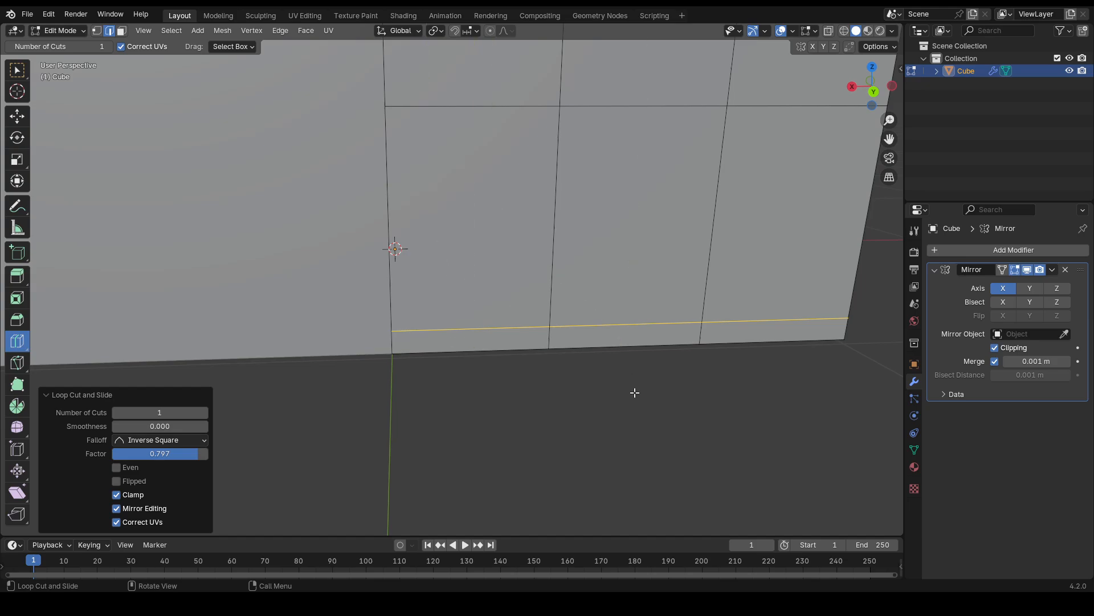
scroll(579, 388, down, 4)
shift+middle_drag(525, 359, 555, 398)
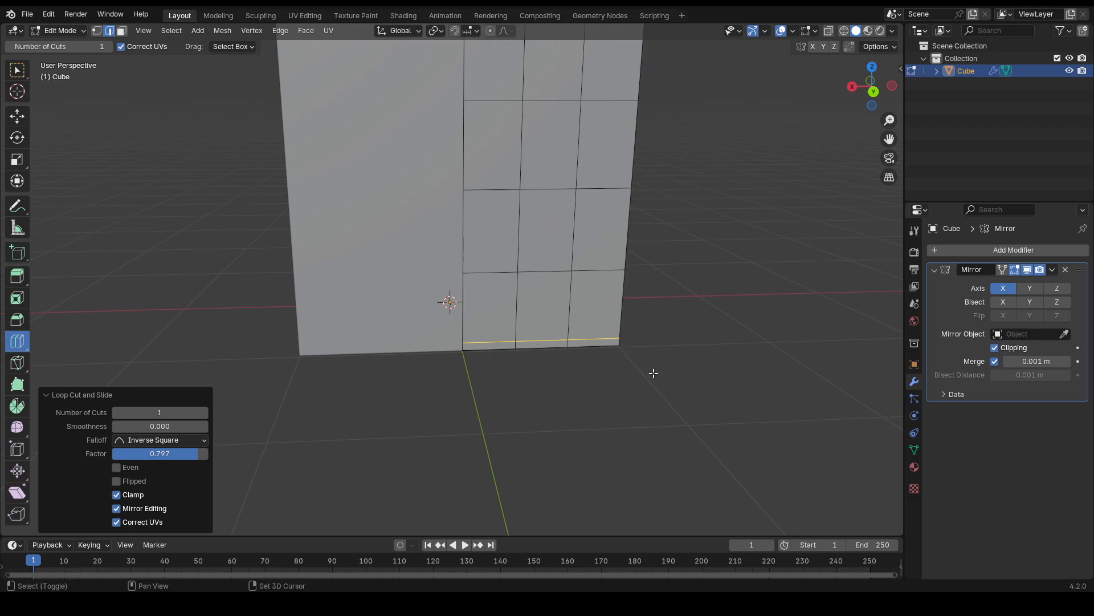
- With the selection tool active, raise the bottom segment's upper edge beside the mirror line along Z
key(shift+space)
key(w)
click(501, 280)
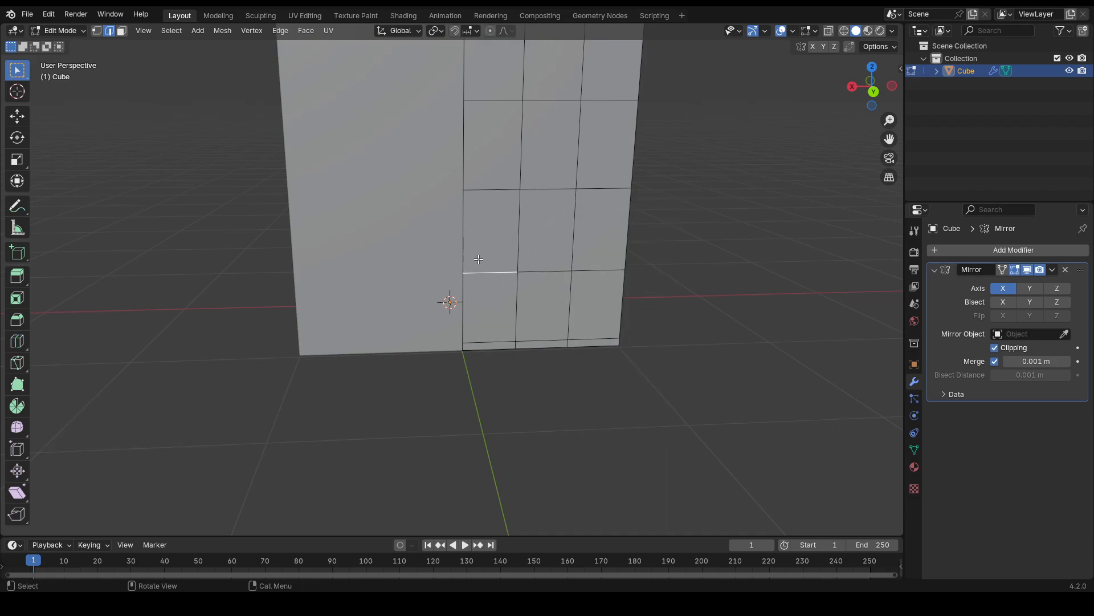
scroll(478, 259, up, 3)
key(g)
key(z)
click(531, 228)
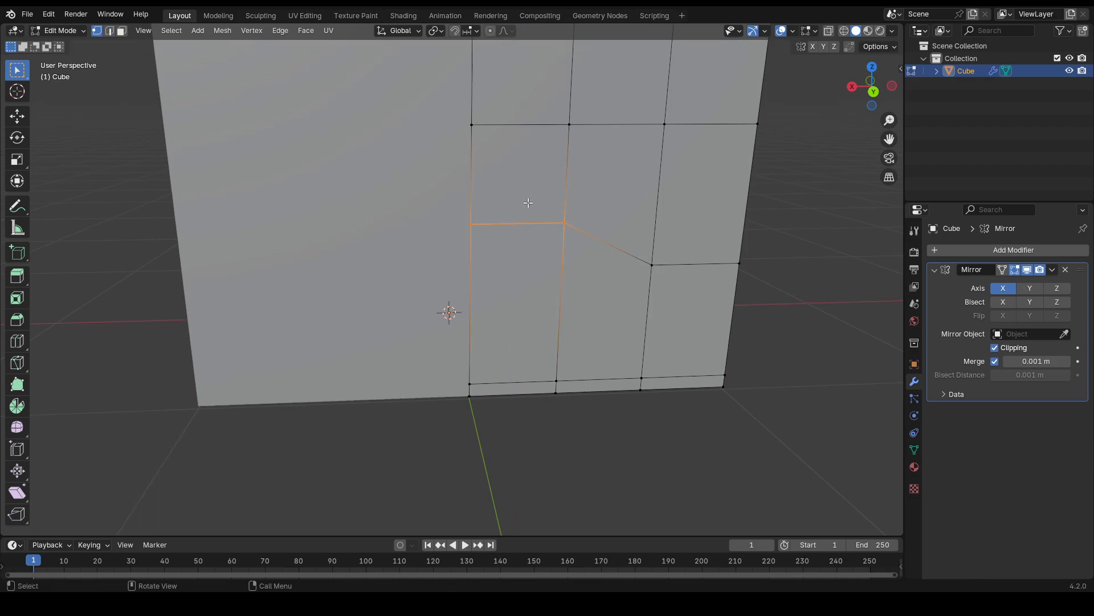
- Raise that edge's vertex on the mirror line about 0.11 m along Z to give the doorway a peak
click(460, 226)
key(g)
key(z)
click(464, 198)
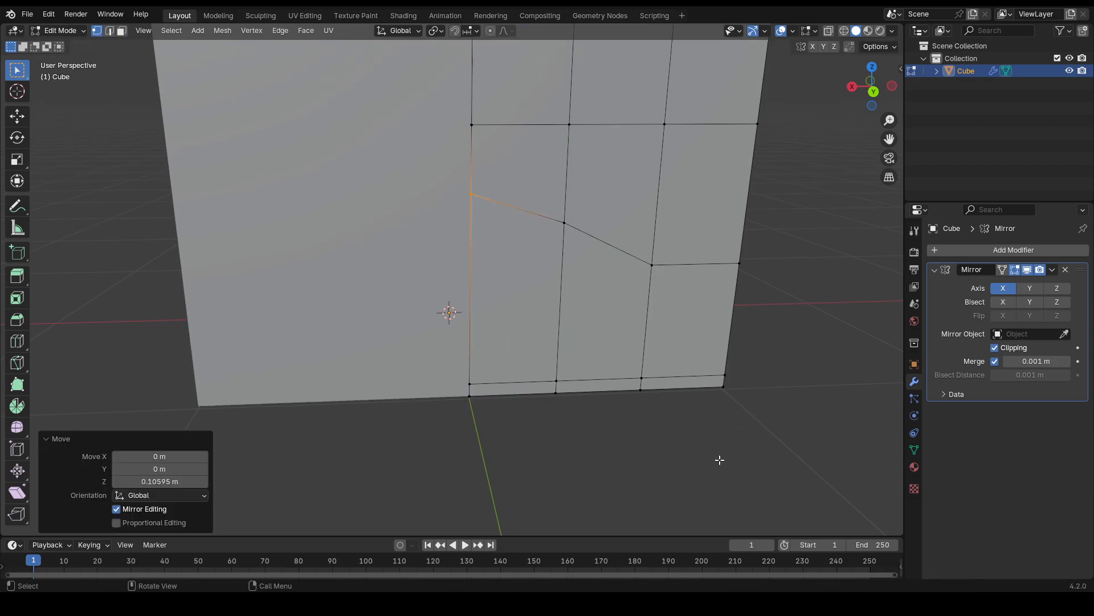
- Extrude the peaked face beside the mirror line inward to recess the doorway at the column's base
key(3)
click(521, 296)
middle_drag(580, 455, 635, 427)
key(e)
click(672, 428)
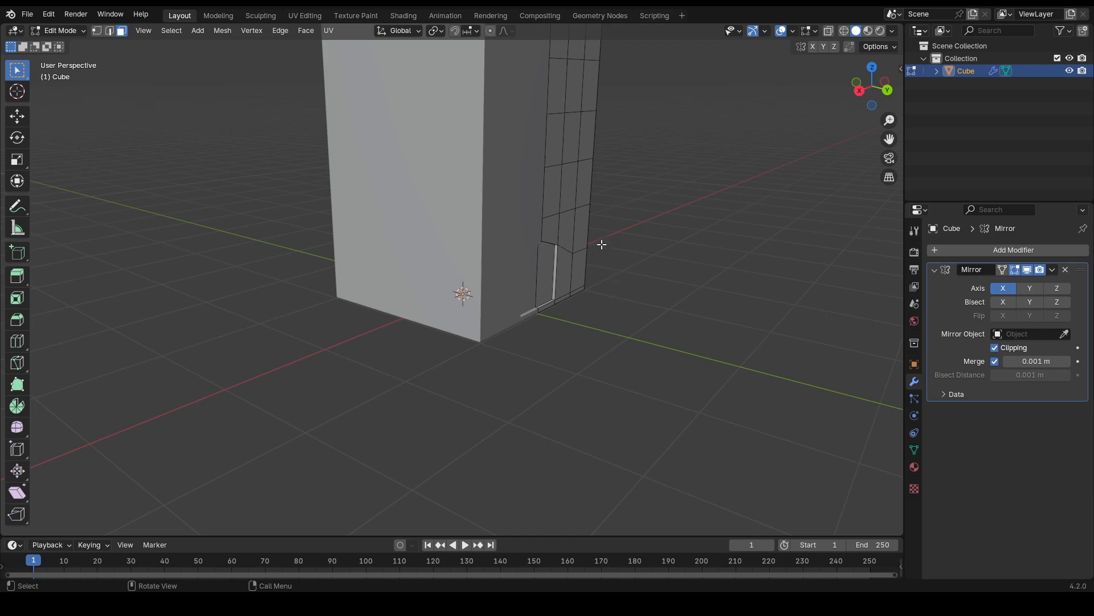
scroll(645, 244, up, 6)
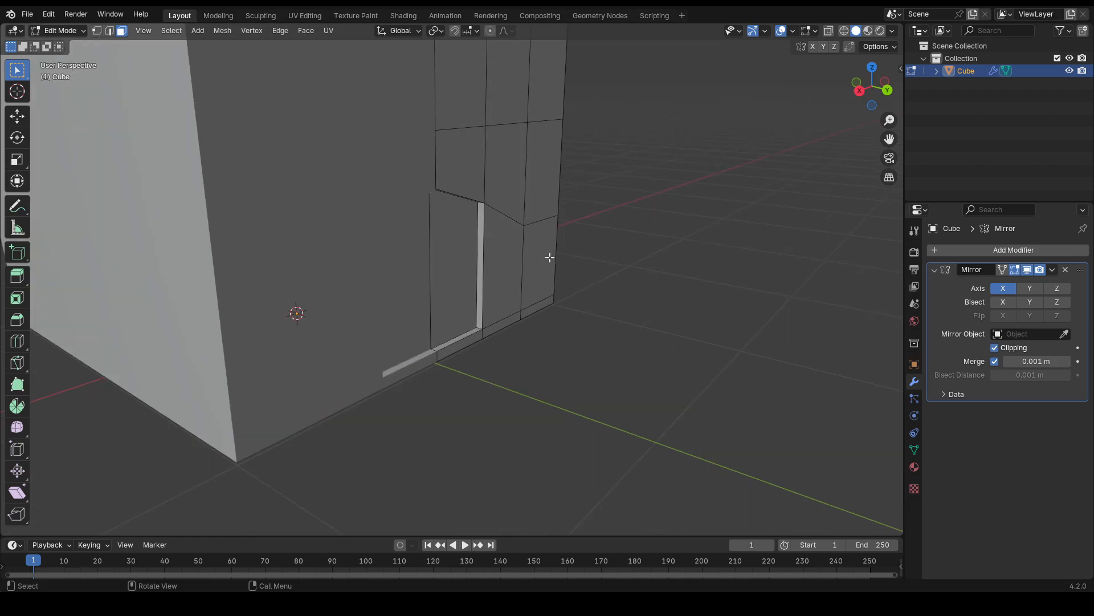
middle_drag(550, 254, 444, 270)
scroll(443, 269, down, 2)
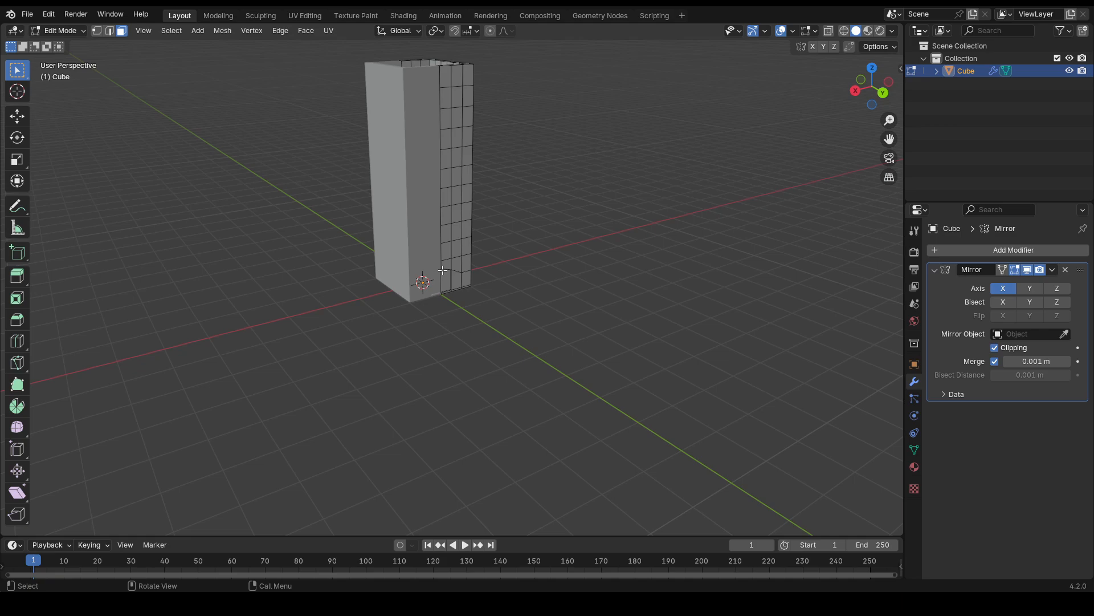
middle_drag(484, 193, 406, 124)
click(378, 86)
shift+click(391, 154)
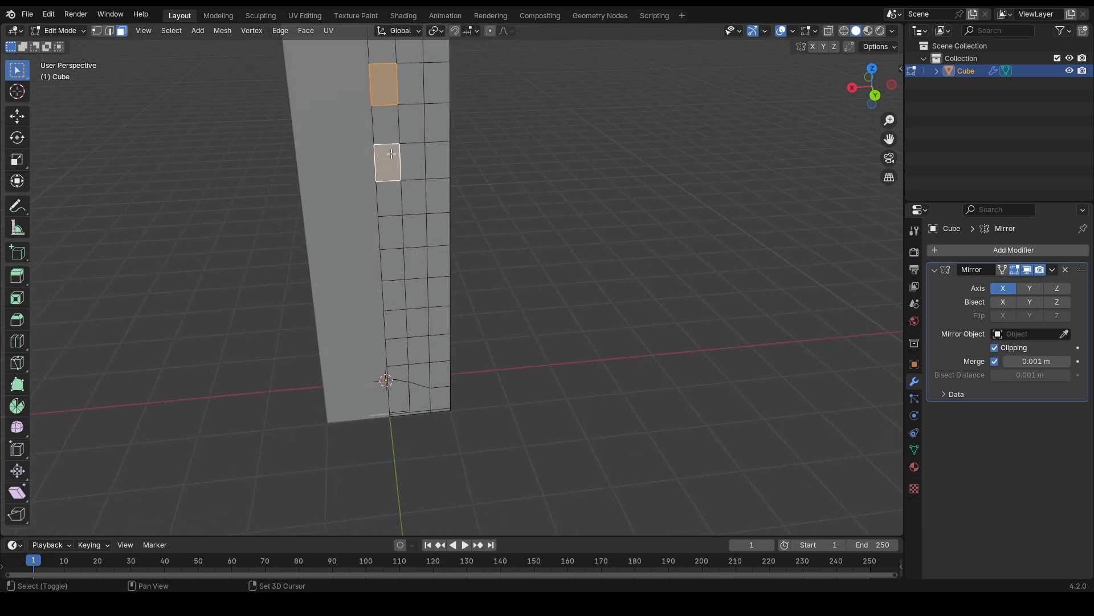
shift+click(383, 232)
shift+click(393, 294)
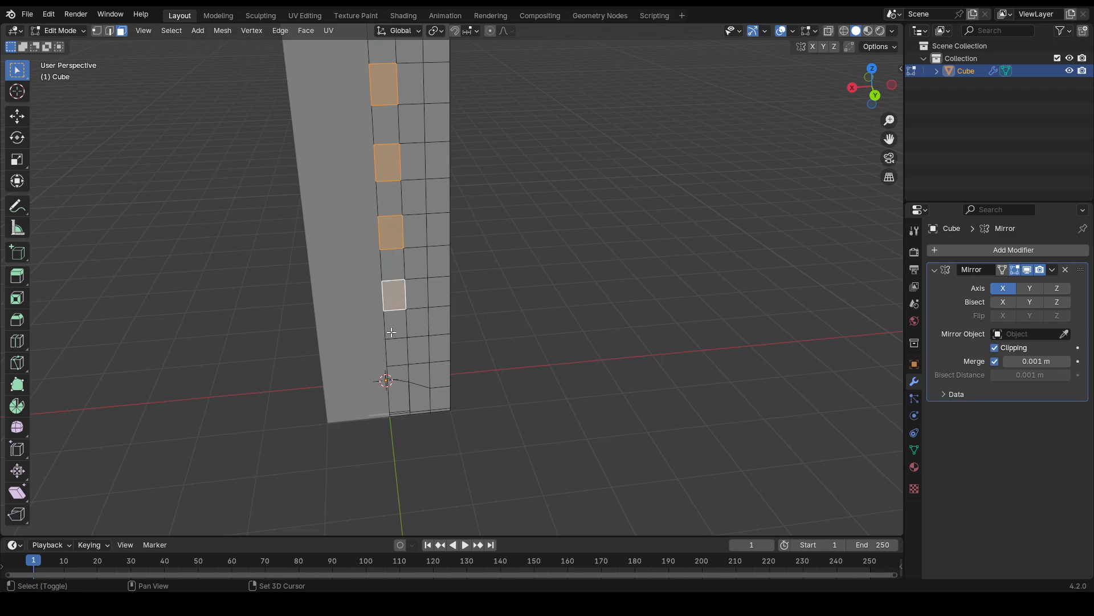
click(395, 323)
shift+click(393, 264)
shift+click(389, 198)
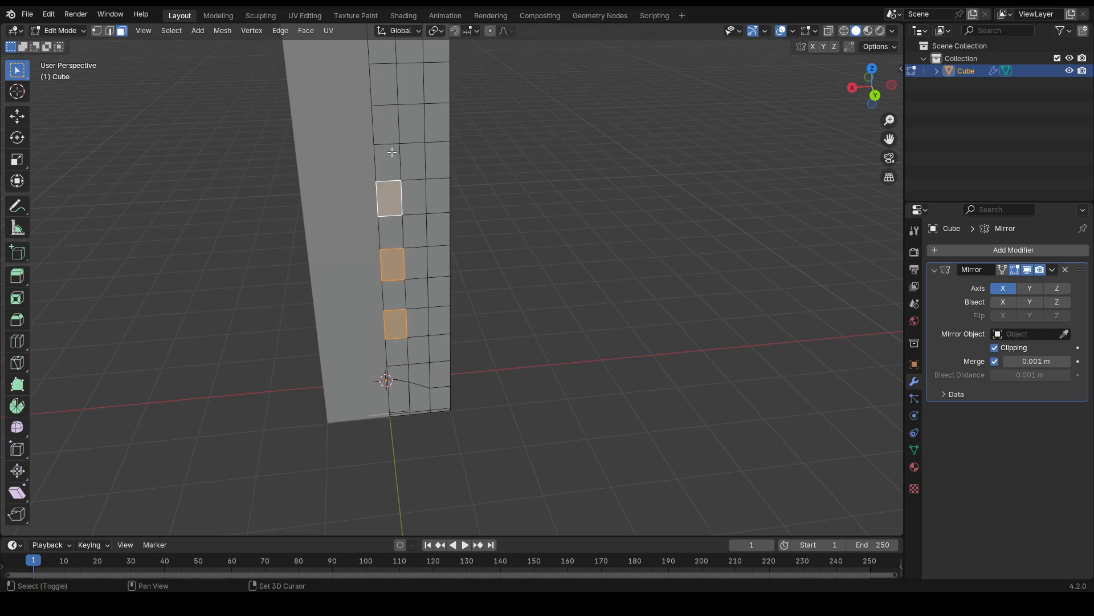
shift+click(402, 123)
shift+middle_drag(402, 122, 388, 152)
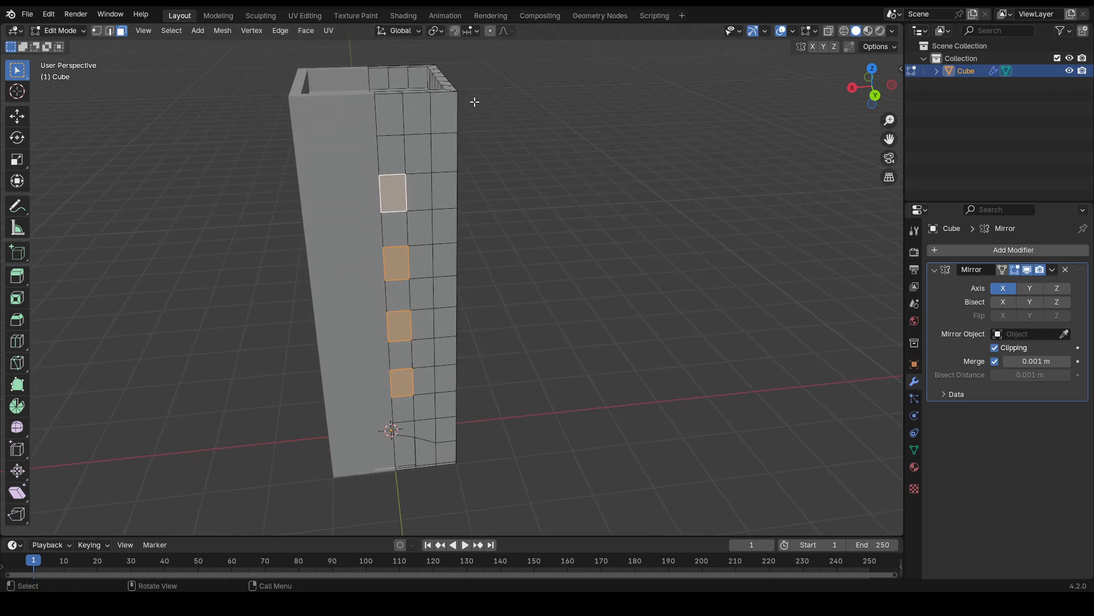
- Add one horizontal loop cut in the topmost segment, slid towards the rim to a factor of about -0.75, and return to the selection tool
shift+middle_drag(474, 102, 485, 167)
scroll(423, 132, up, 5)
shift+middle_drag(422, 131, 437, 249)
key(ctrl+r)
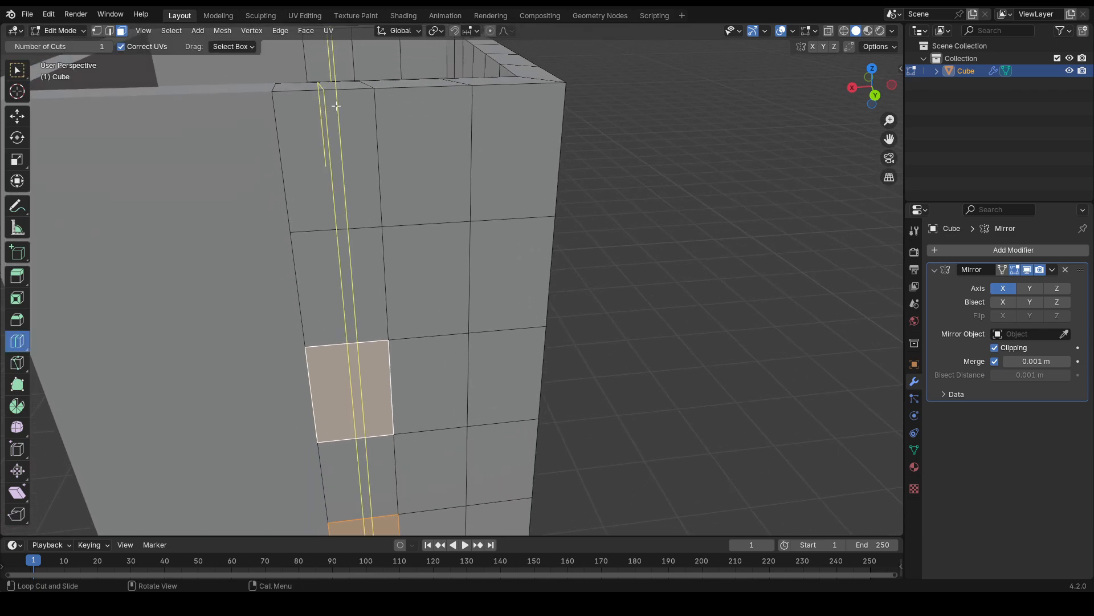
click(277, 119)
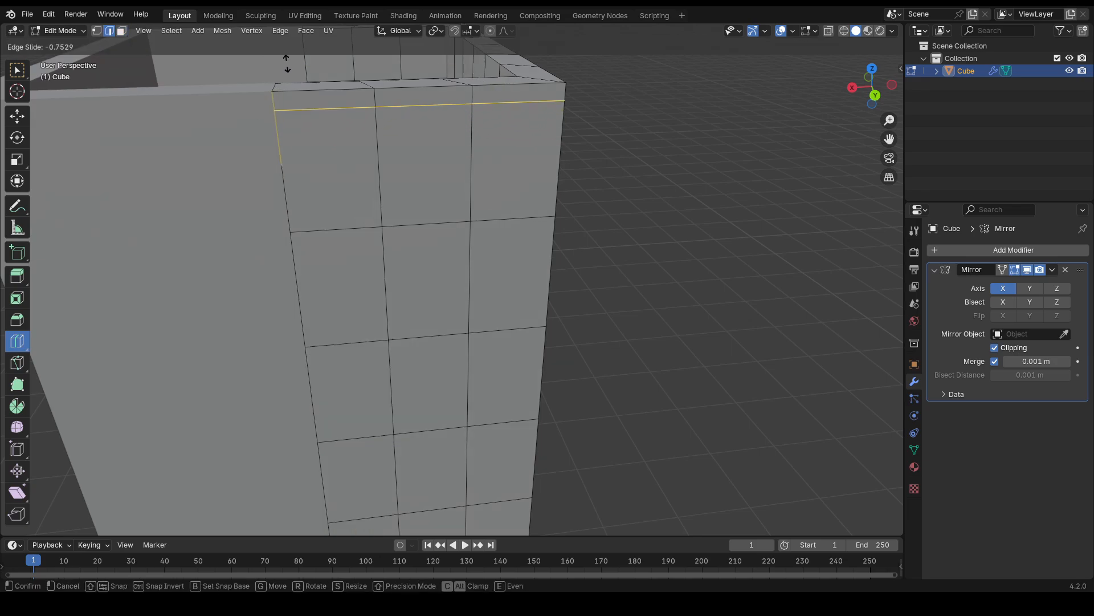
click(287, 63)
key(r)
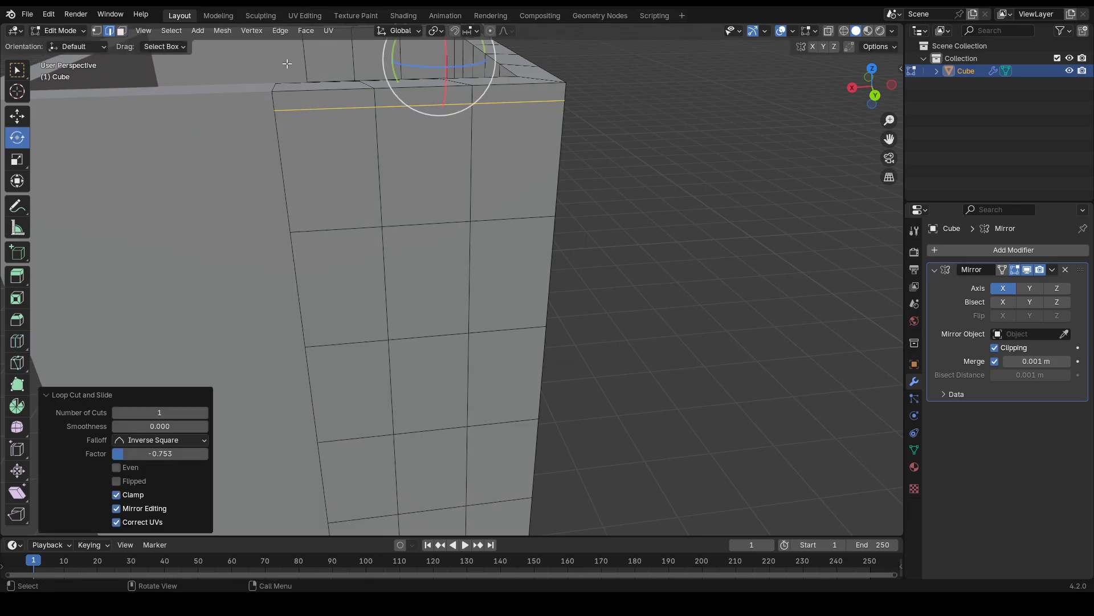
key(b)
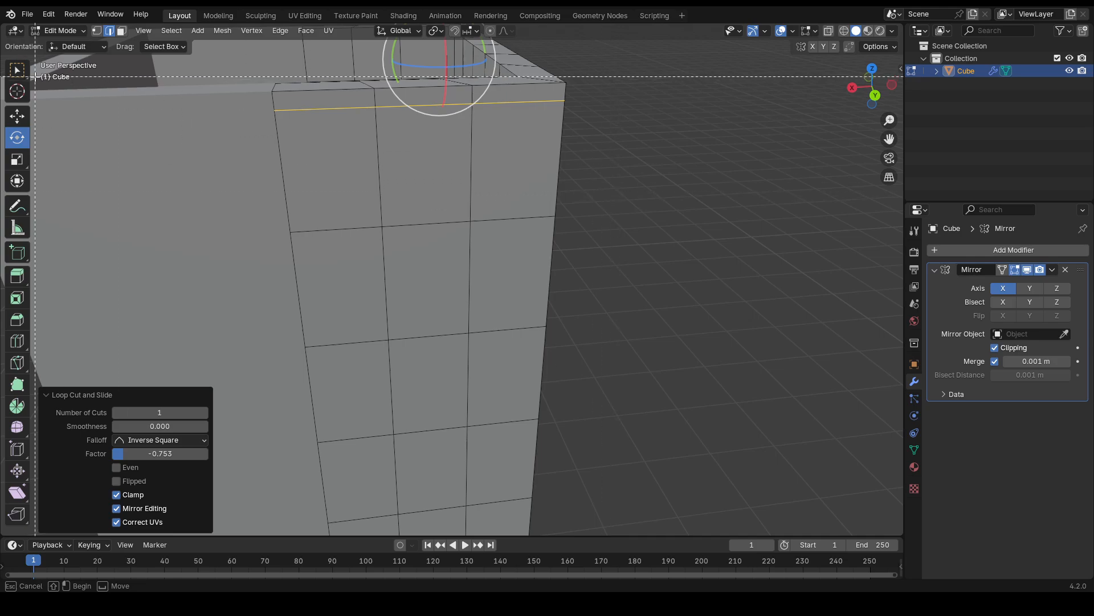
key(Escape)
key(w)
- Extrude five alternating front faces beside the mirror line, from the topmost segment downward, about 0.075 m inward as window recesses
shift+middle_drag(616, 375, 537, 299)
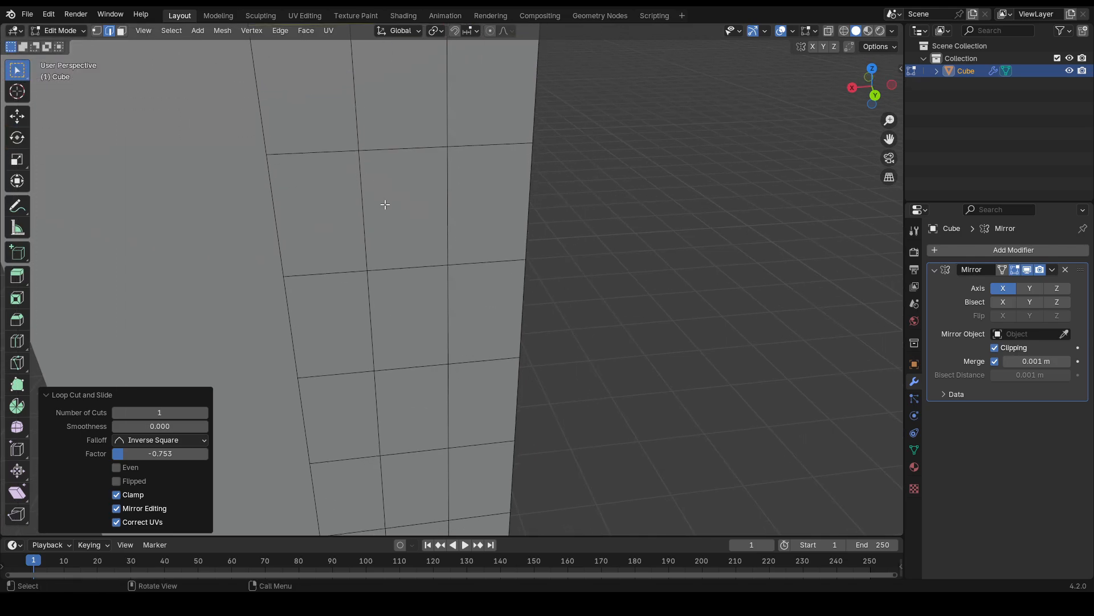
scroll(384, 228, down, 5)
shift+middle_drag(423, 484, 495, 372)
click(439, 418)
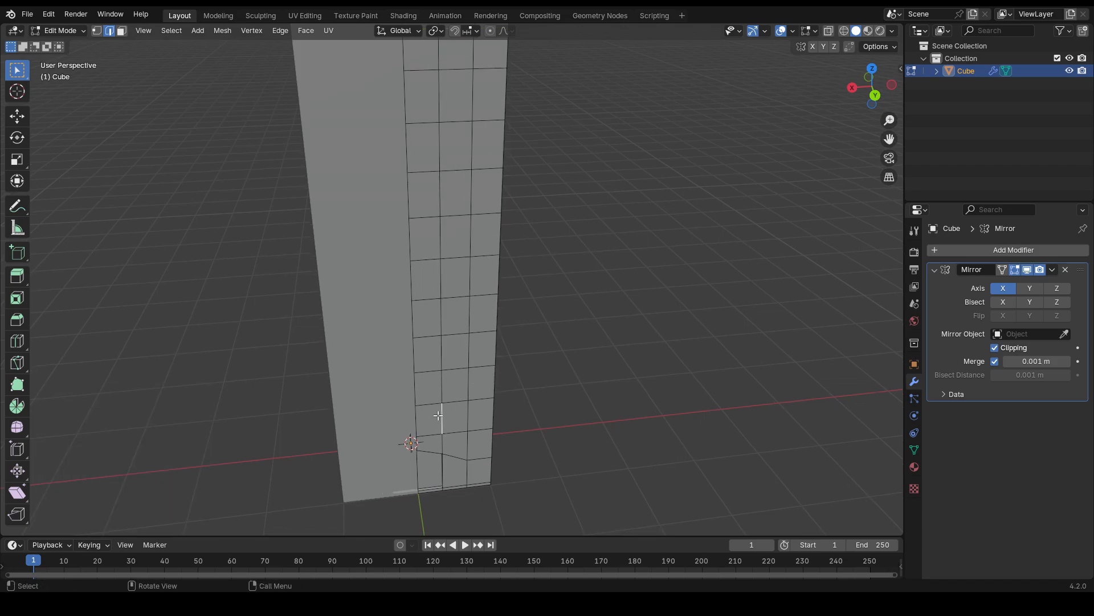
middle_drag(567, 278, 434, 96)
shift+click(424, 97)
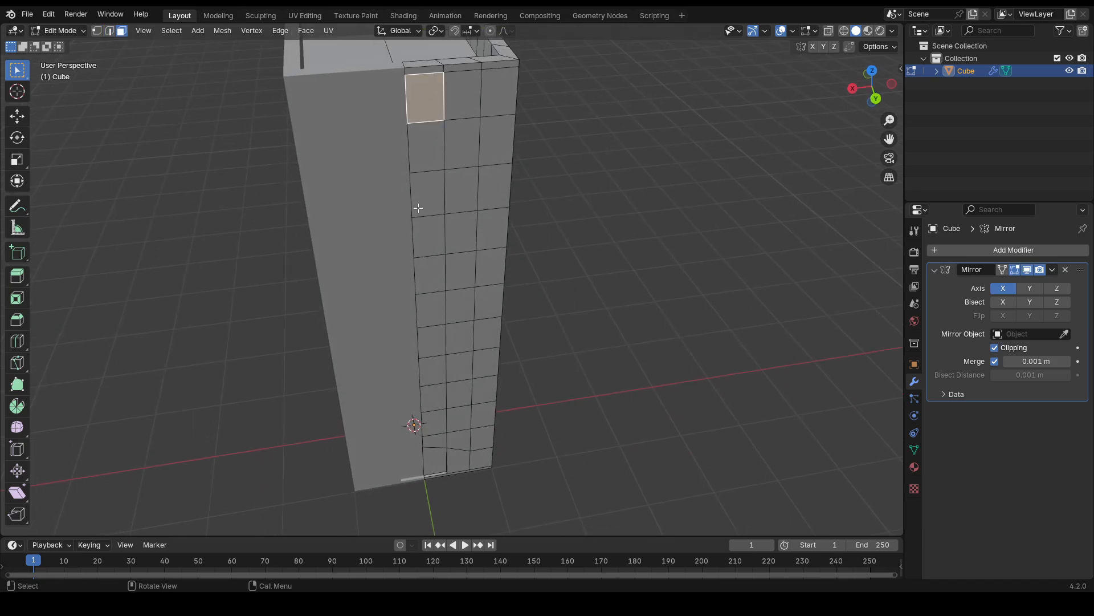
shift+click(428, 194)
shift+click(430, 274)
shift+click(431, 336)
shift+click(434, 398)
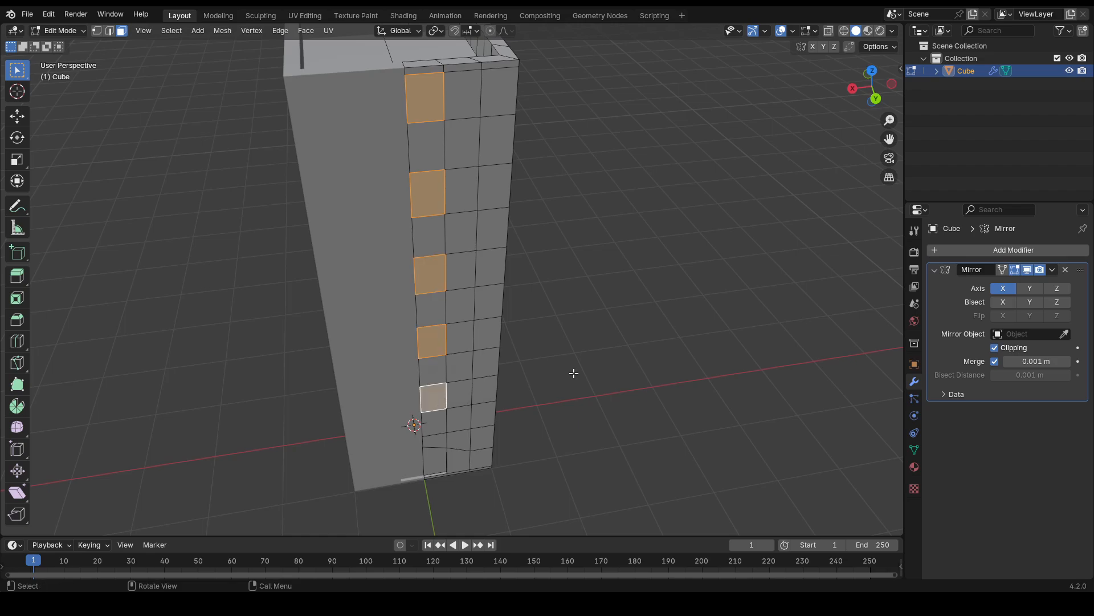
middle_drag(574, 371, 498, 242)
key(e)
click(594, 349)
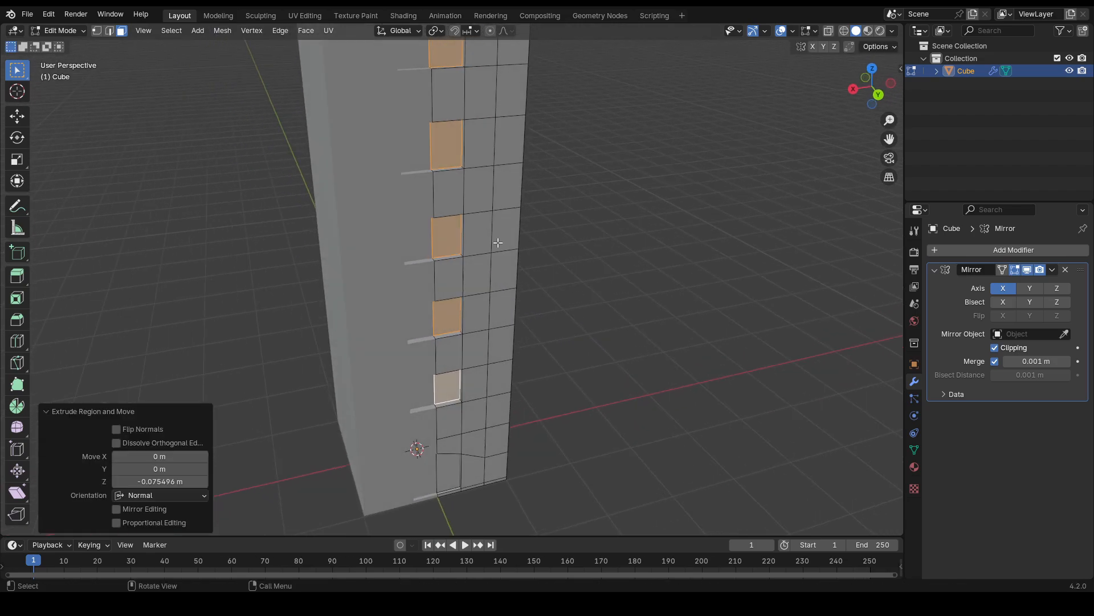
click(638, 300)
middle_drag(681, 234, 686, 289)
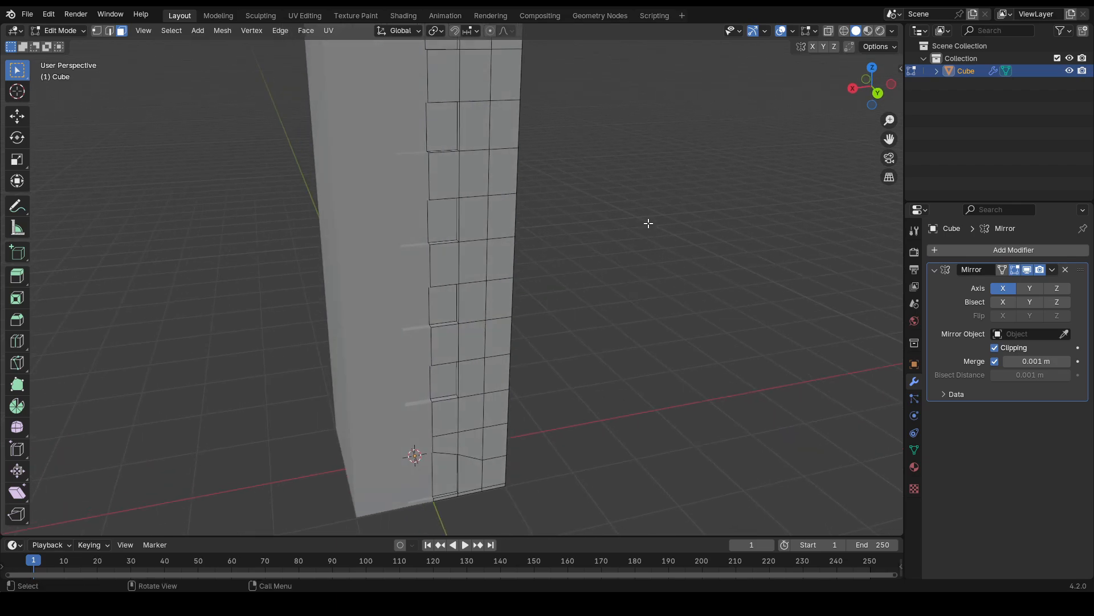
- On the tower's side wall, select the second, third and fifth faces across in the second, fourth and sixth full rows from the top
scroll(635, 214, down, 2)
middle_drag(499, 156, 397, 221)
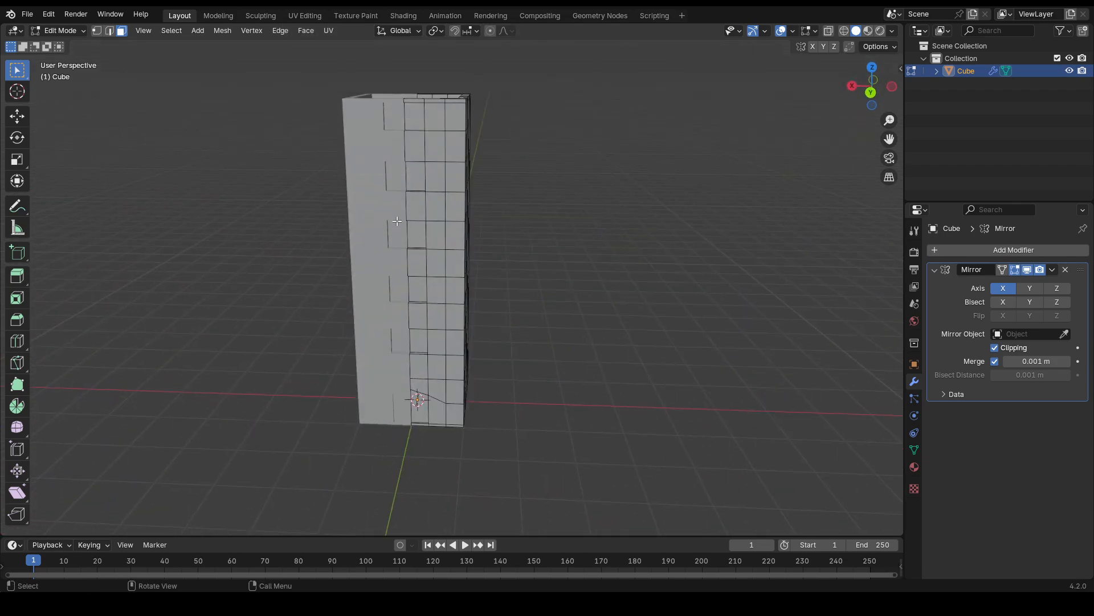
middle_drag(565, 234, 425, 150)
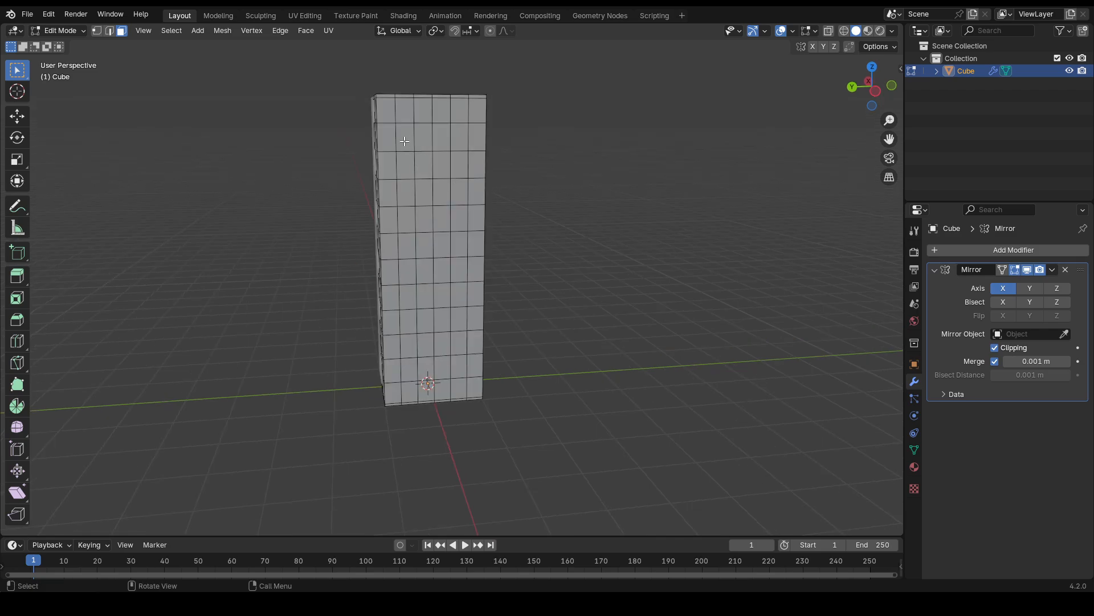
click(406, 140)
shift+click(441, 143)
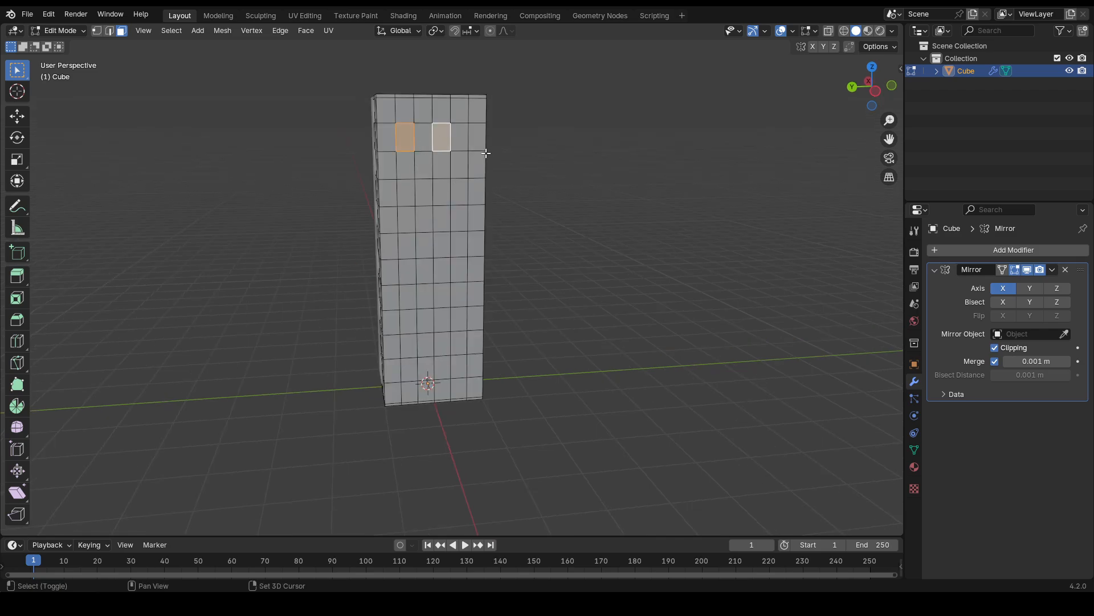
click(414, 139)
shift+click(423, 137)
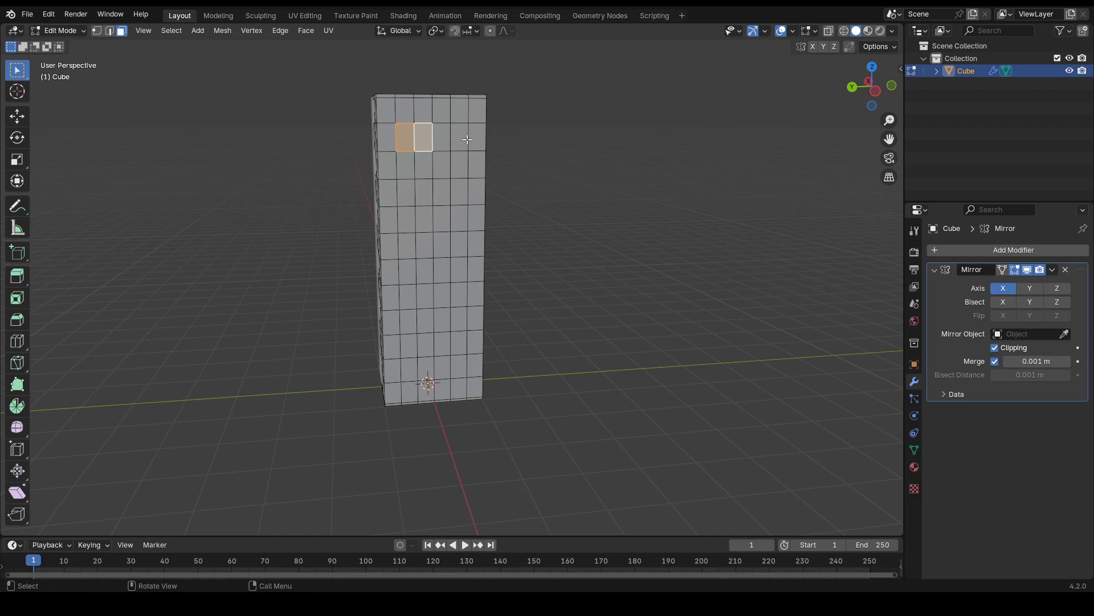
shift+click(460, 137)
shift+click(406, 193)
shift+click(423, 193)
shift+click(460, 193)
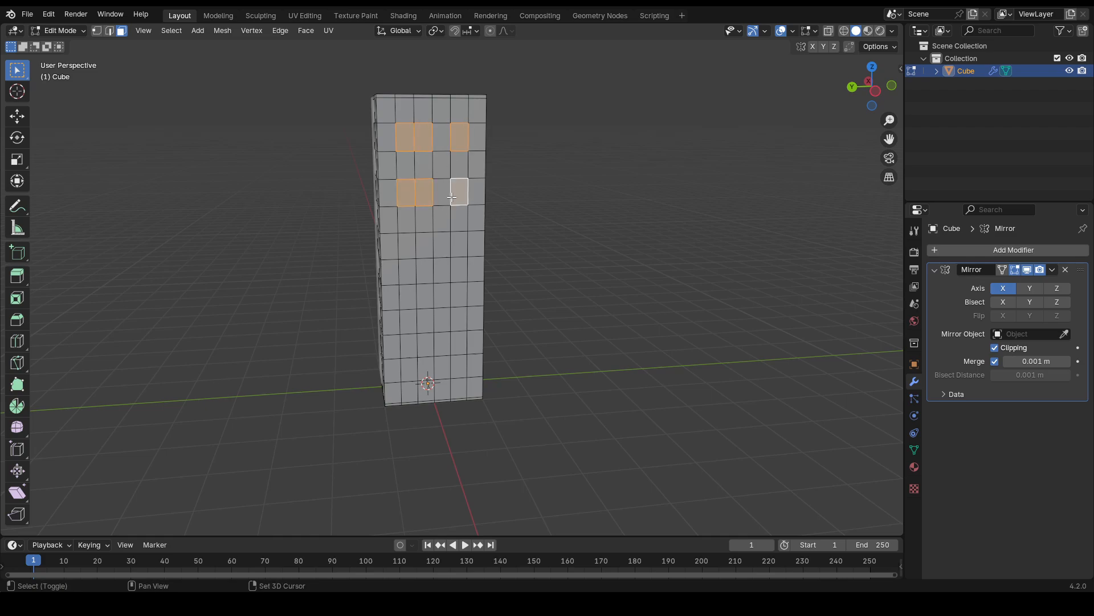
shift+click(413, 244)
shift+click(425, 245)
shift+click(459, 244)
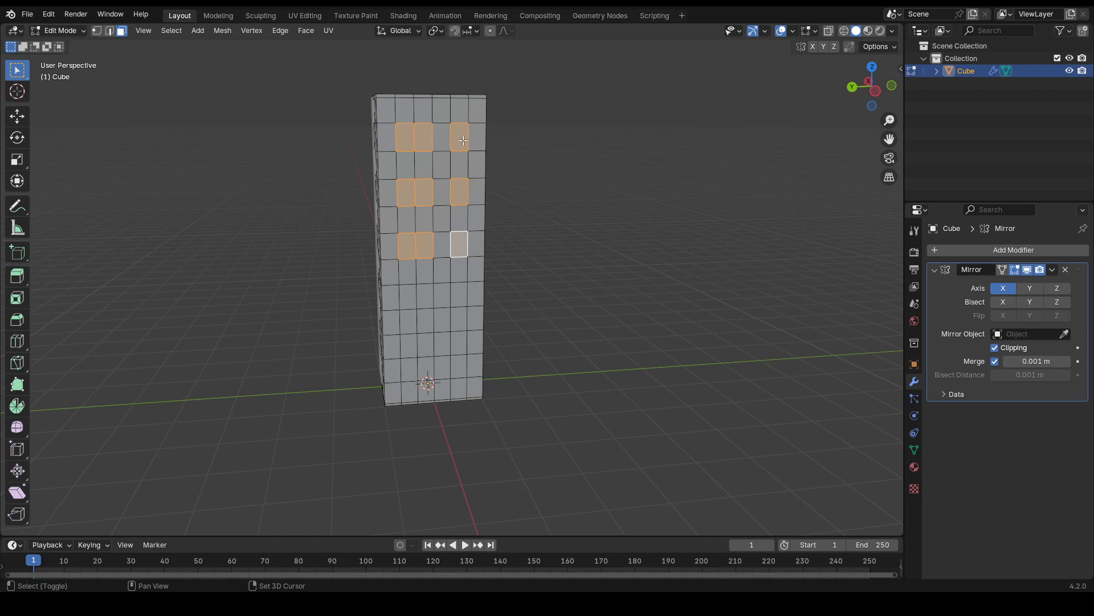
- Add the second and third faces of the eighth row and matching three of the tenth, and extrude all selected side faces inward
shift+click(410, 298)
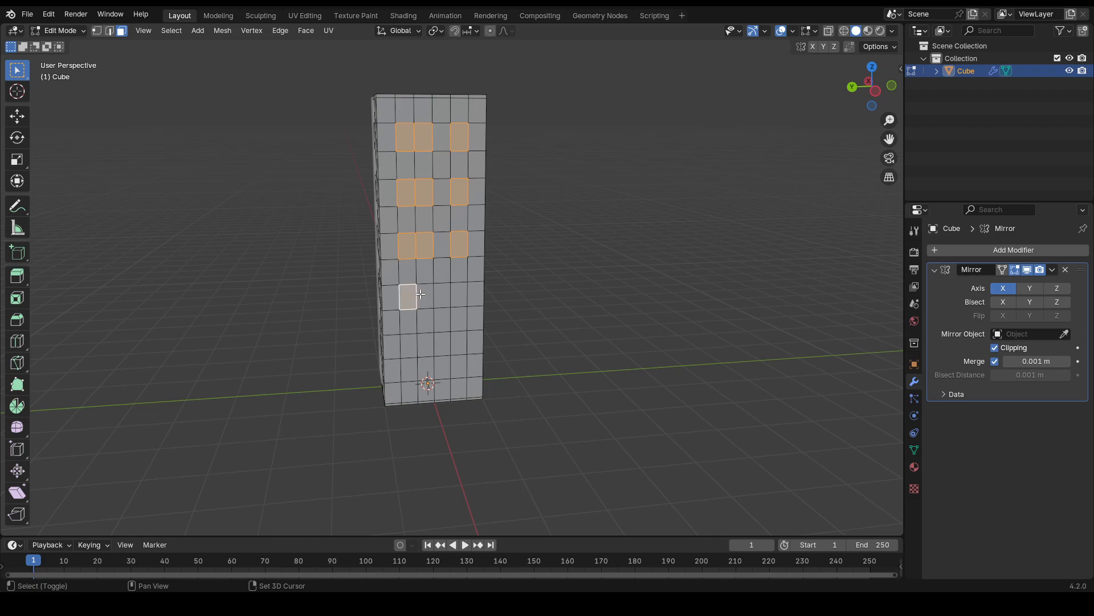
shift+click(423, 295)
shift+click(412, 342)
shift+click(423, 344)
shift+click(459, 347)
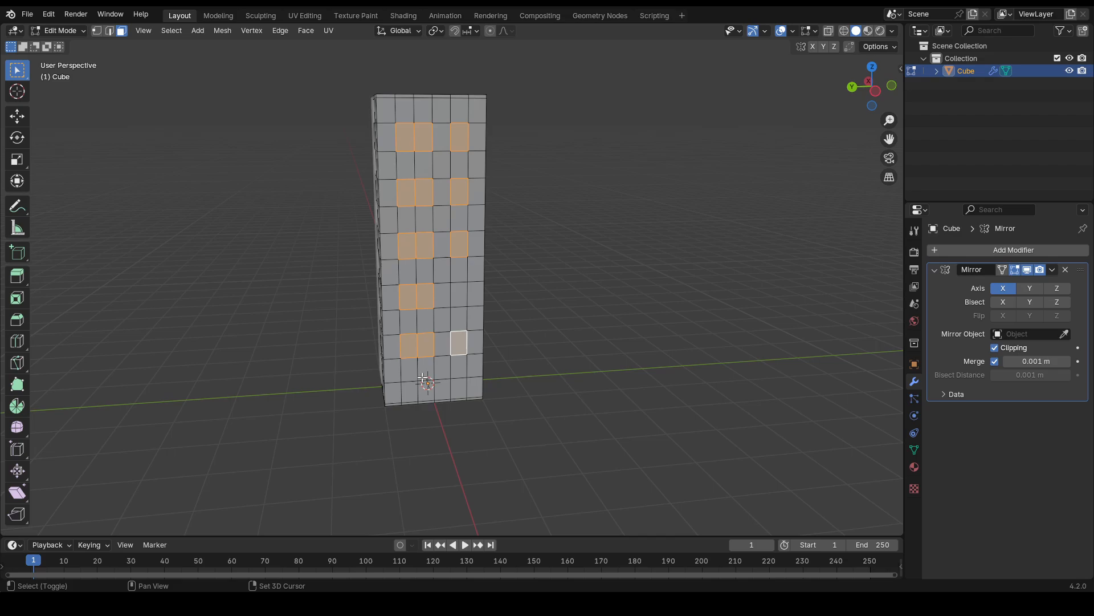
middle_drag(518, 311, 741, 285)
scroll(542, 325, up, 6)
key(e)
click(602, 305)
click(660, 275)
- Examine the window recesses and doorway from the front, the side and above
scroll(643, 292, down, 4)
middle_drag(326, 312, 434, 186)
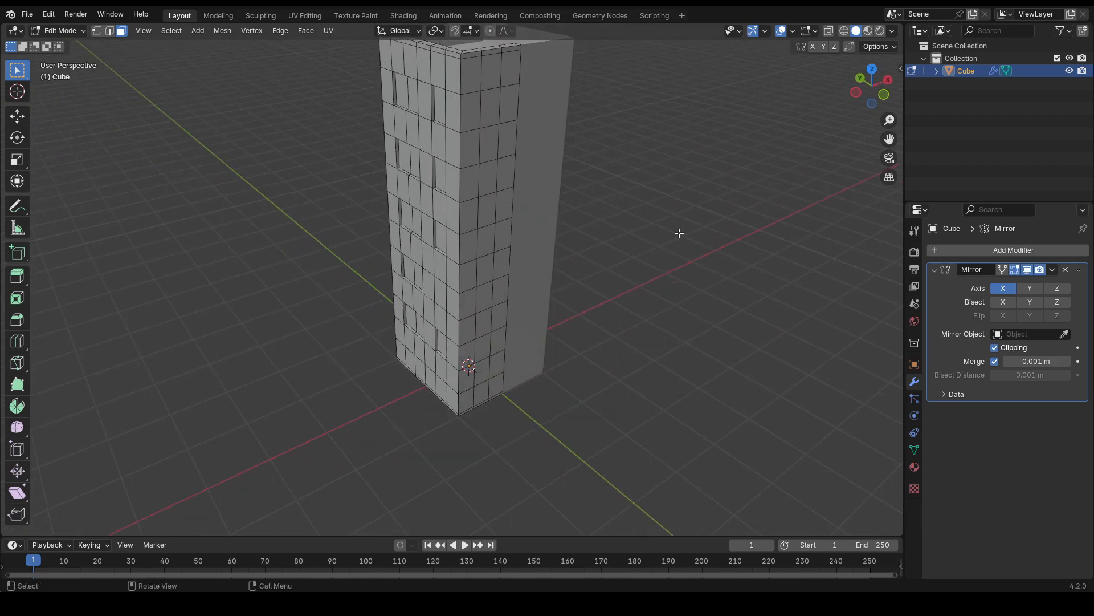
middle_drag(326, 185, 619, 217)
scroll(578, 268, up, 4)
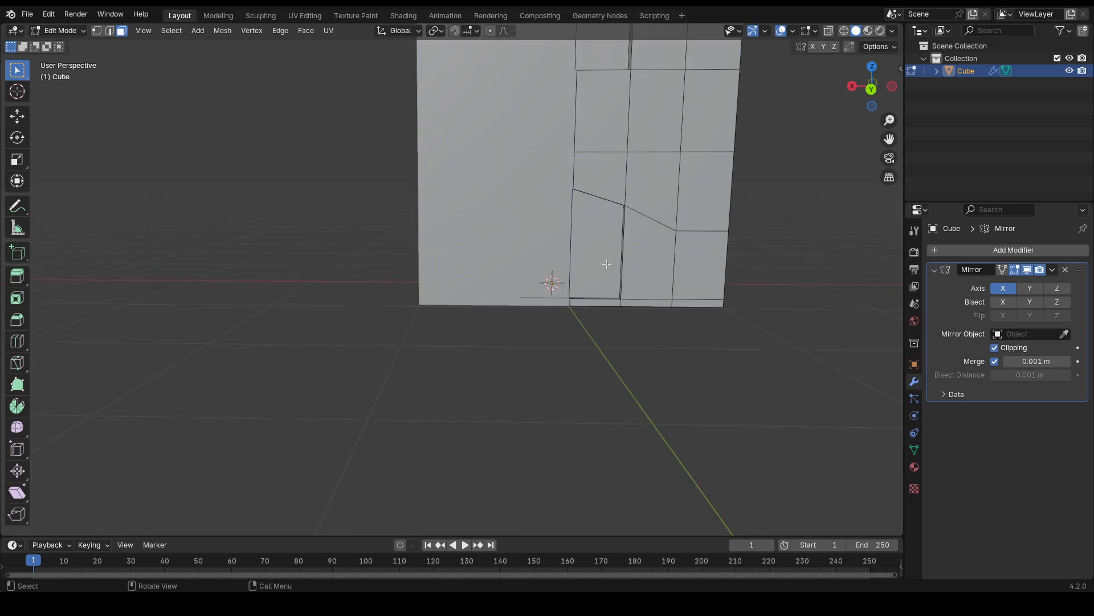
shift+middle_drag(578, 268, 441, 289)
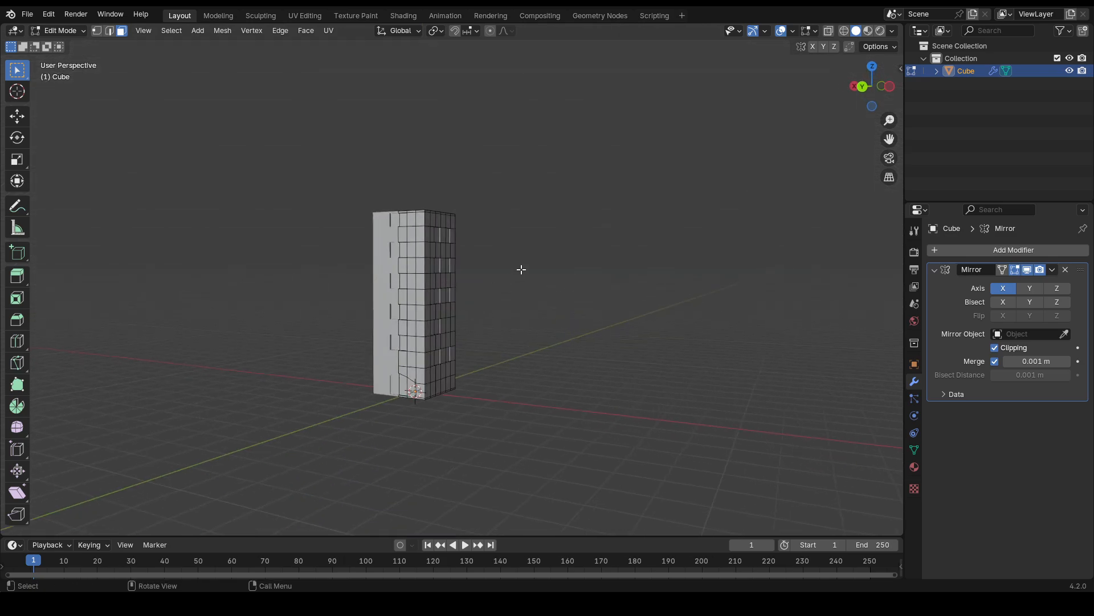
middle_drag(521, 269, 593, 289)
middle_drag(479, 306, 480, 303)
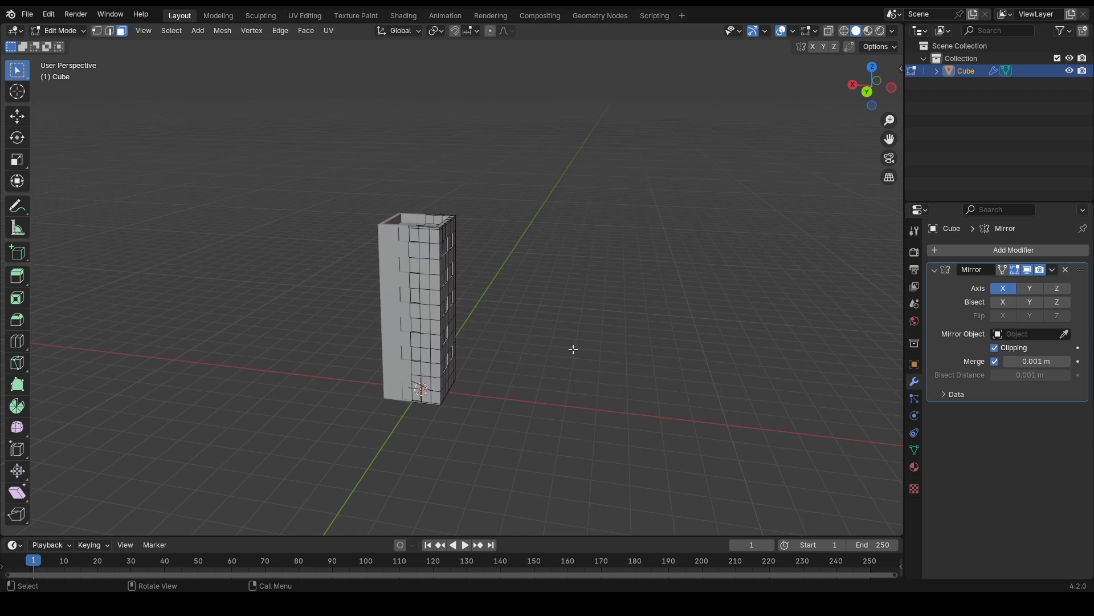
middle_drag(589, 350, 441, 369)
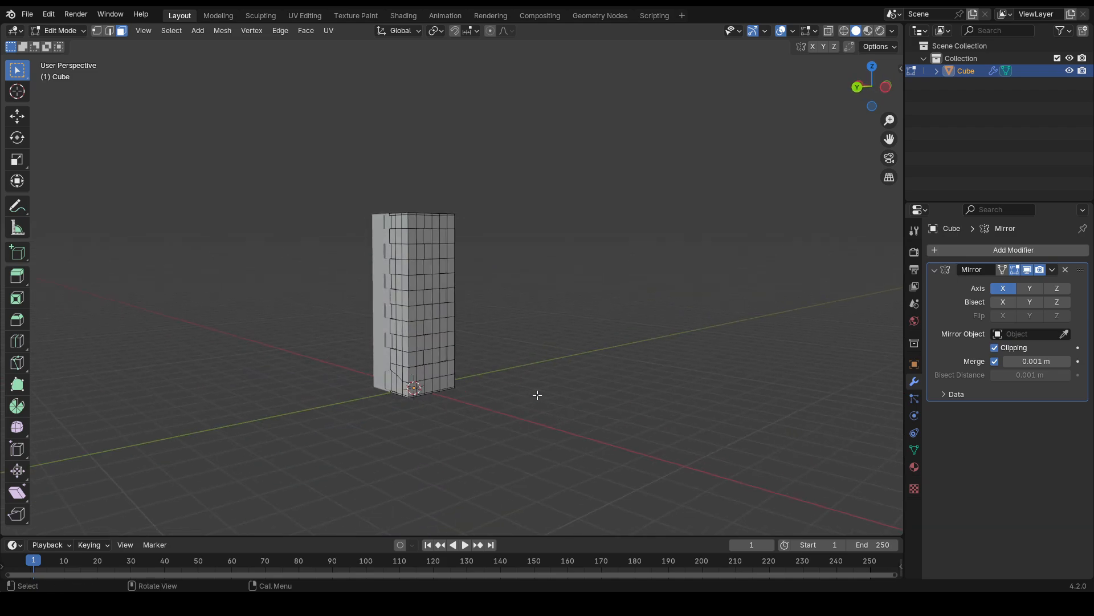
middle_drag(479, 367, 548, 365)
shift+middle_drag(552, 275, 612, 372)
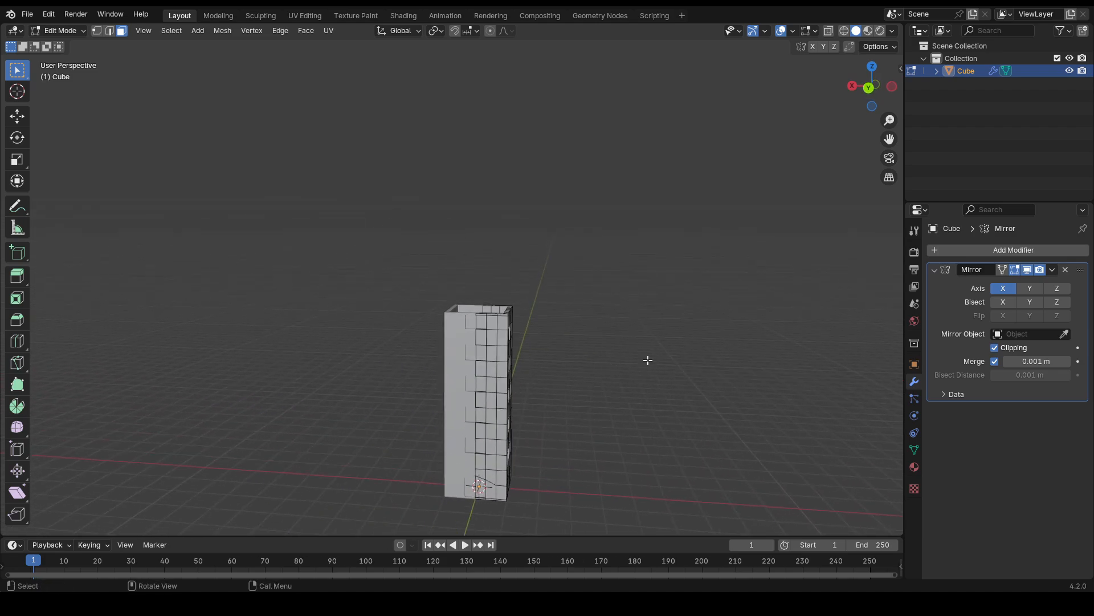
- From the top view, knife-cut an angle-constrained rectangle into the recessed roof floor, against the mirror line near the negative-Y wall
middle_drag(467, 273, 507, 322)
scroll(484, 365, up, 5)
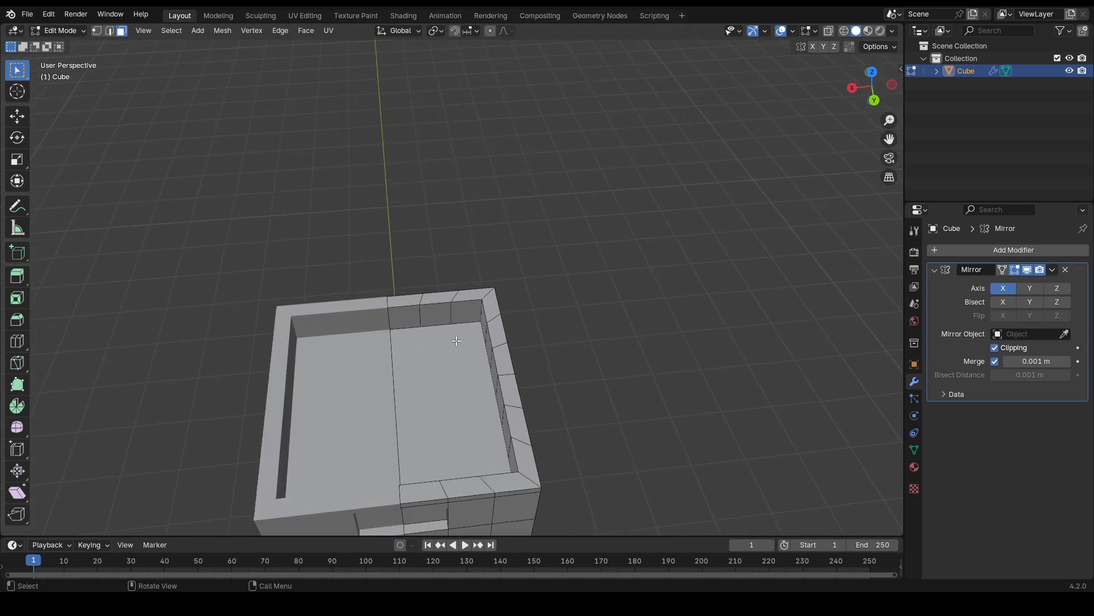
key(KP_7)
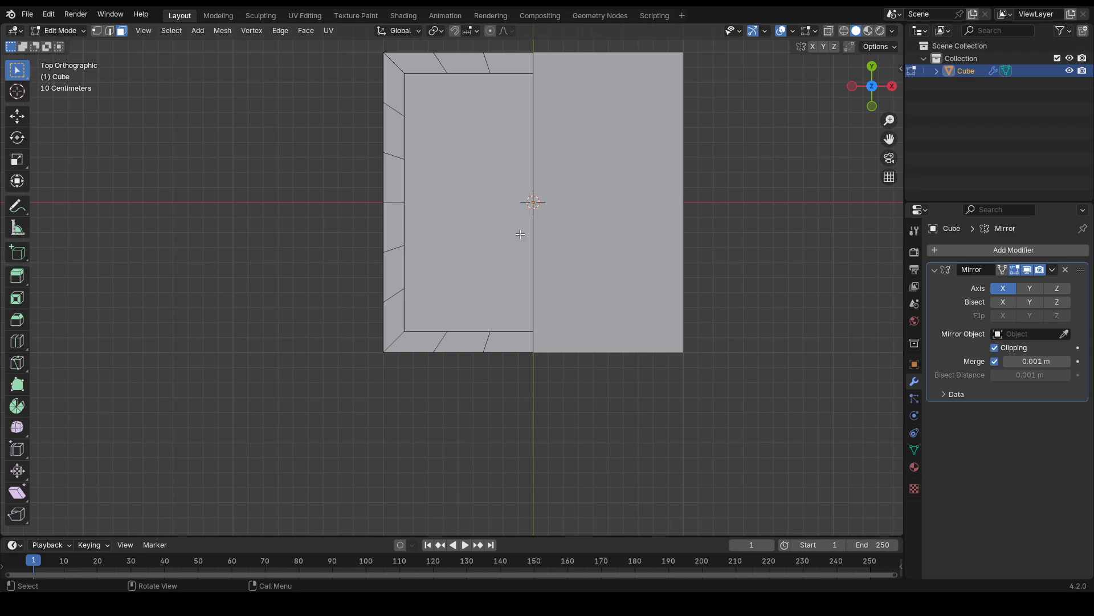
click(452, 255)
click(737, 316)
key(k)
scroll(561, 192, up, 3)
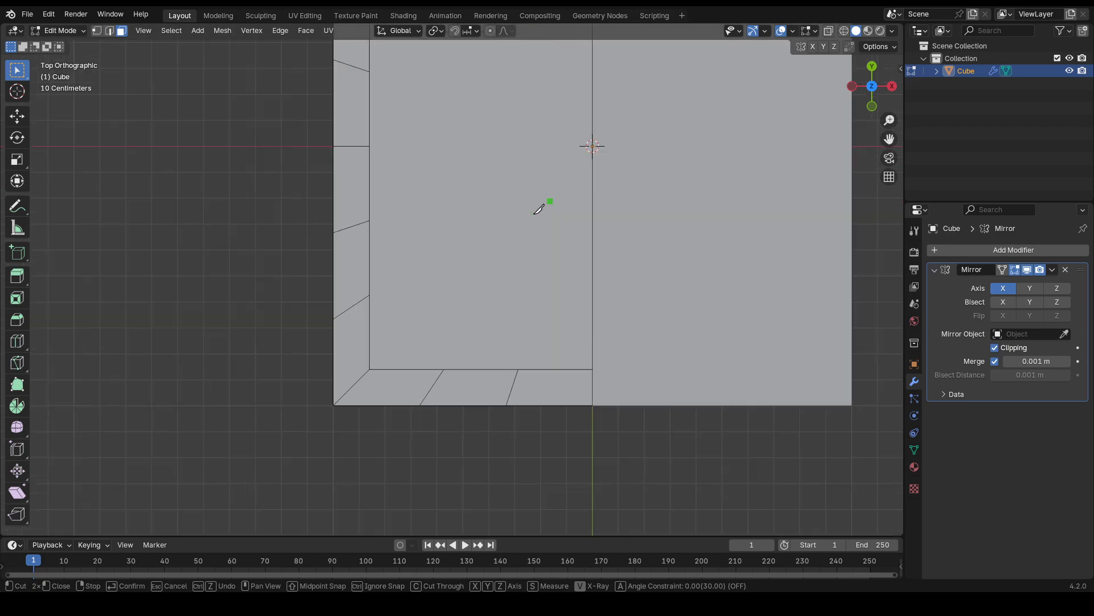
scroll(535, 213, up, 1)
key(a)
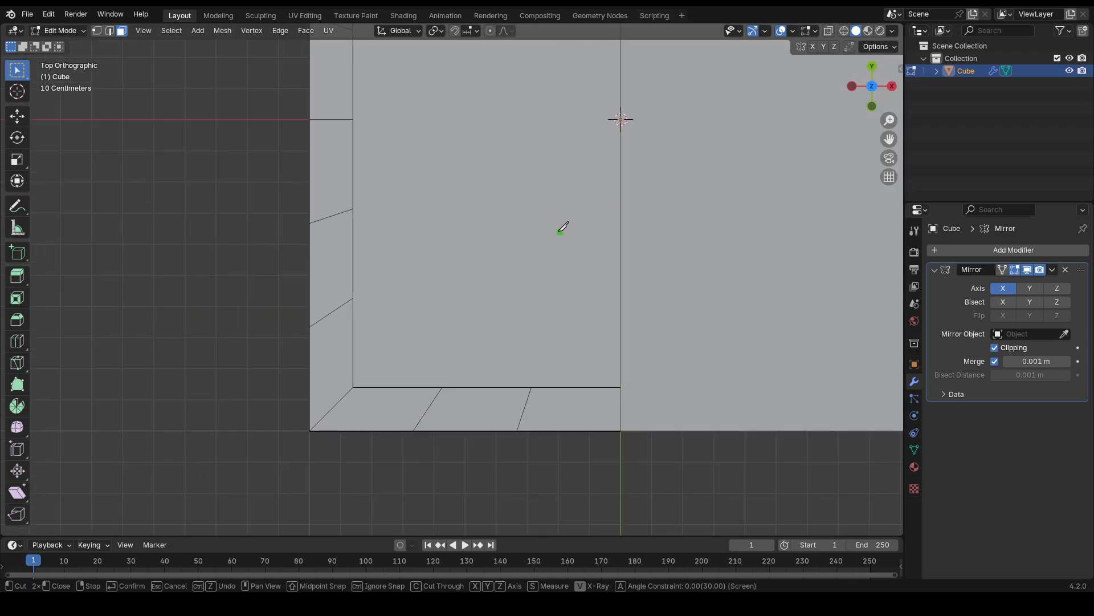
click(621, 229)
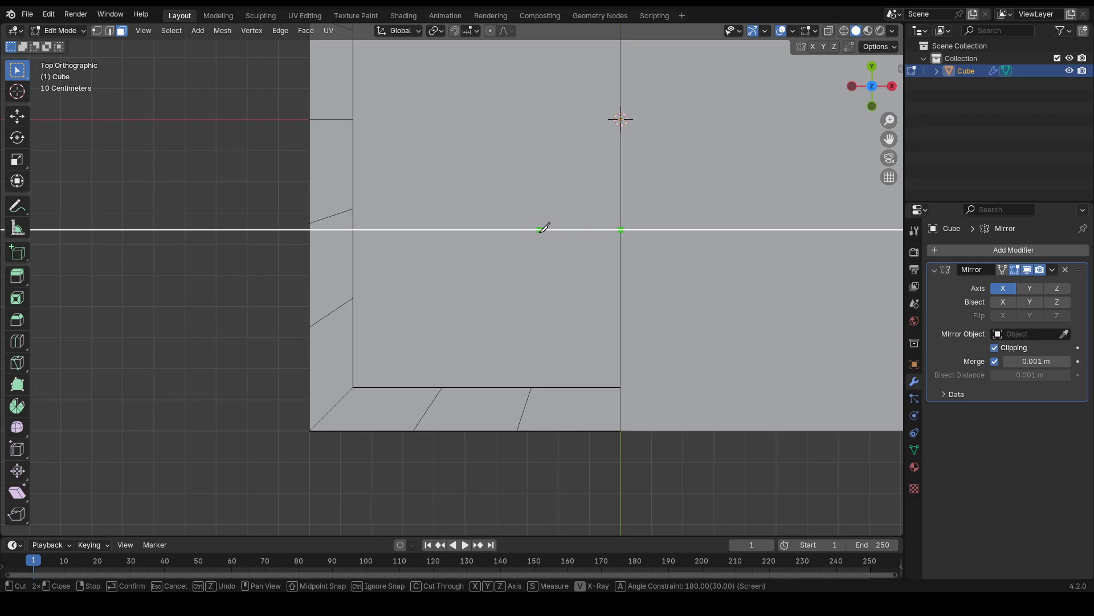
click(561, 230)
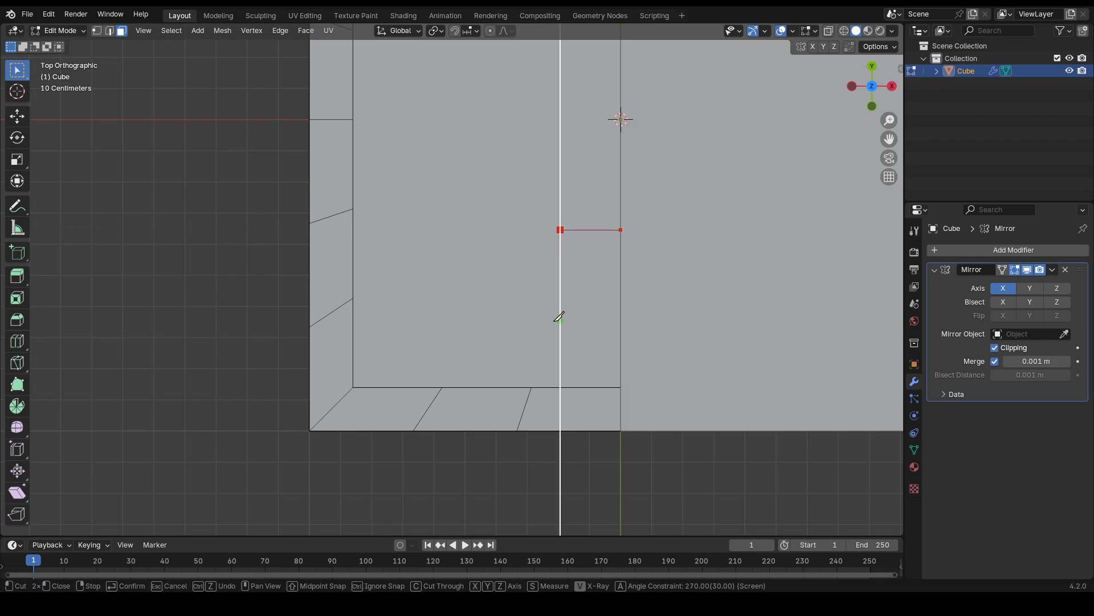
click(560, 349)
click(621, 350)
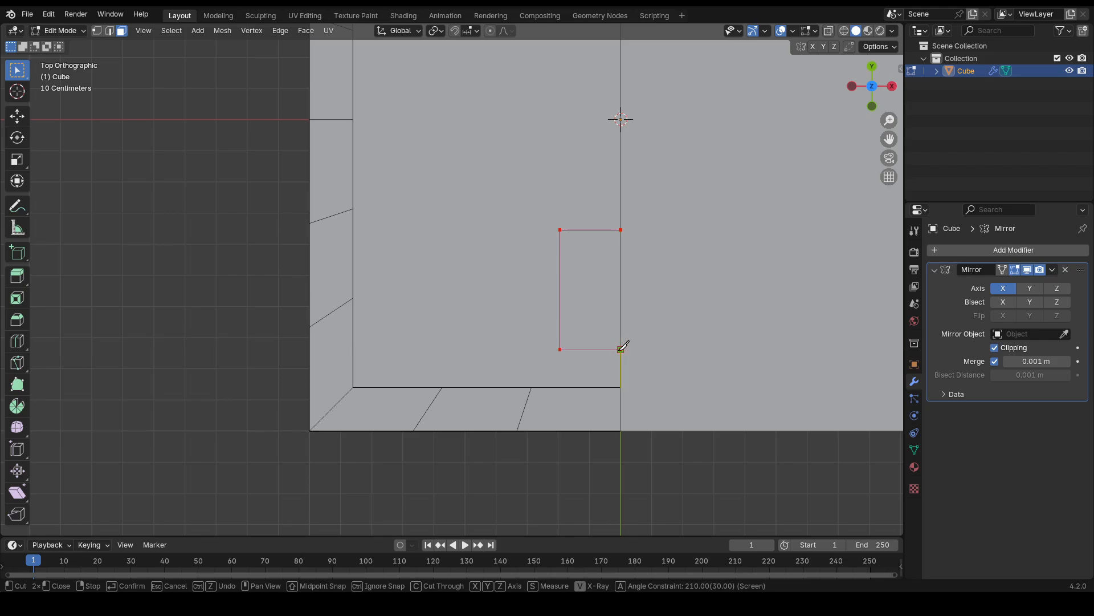
key(Return)
- Inset the rectangular face cut into the roof floor by about 0.025 m
middle_drag(620, 351, 827, 400)
click(440, 357)
middle_drag(635, 310, 750, 317)
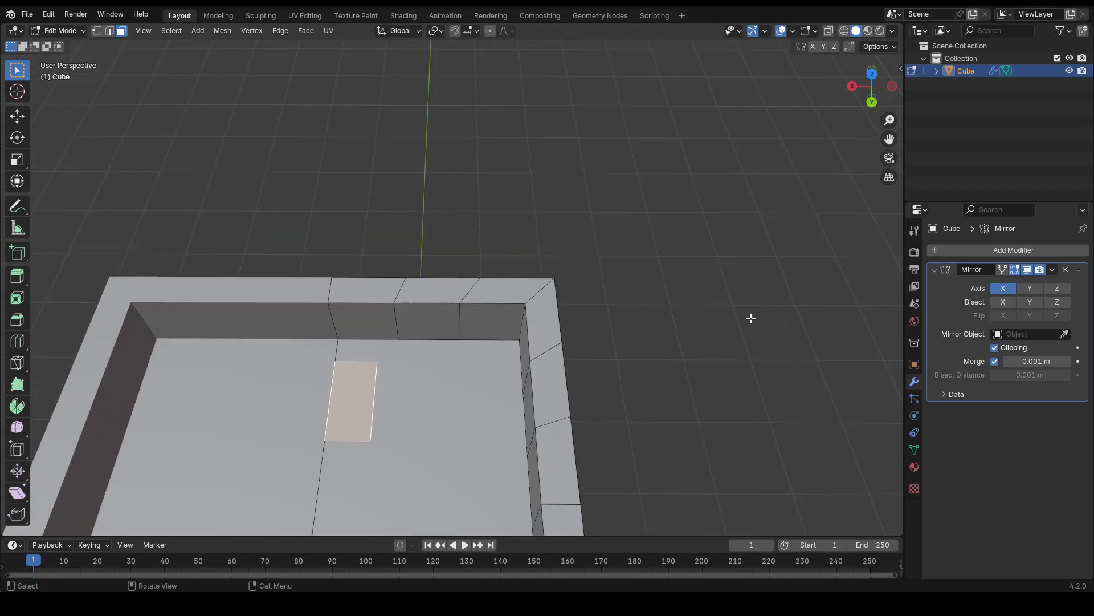
key(i)
click(742, 320)
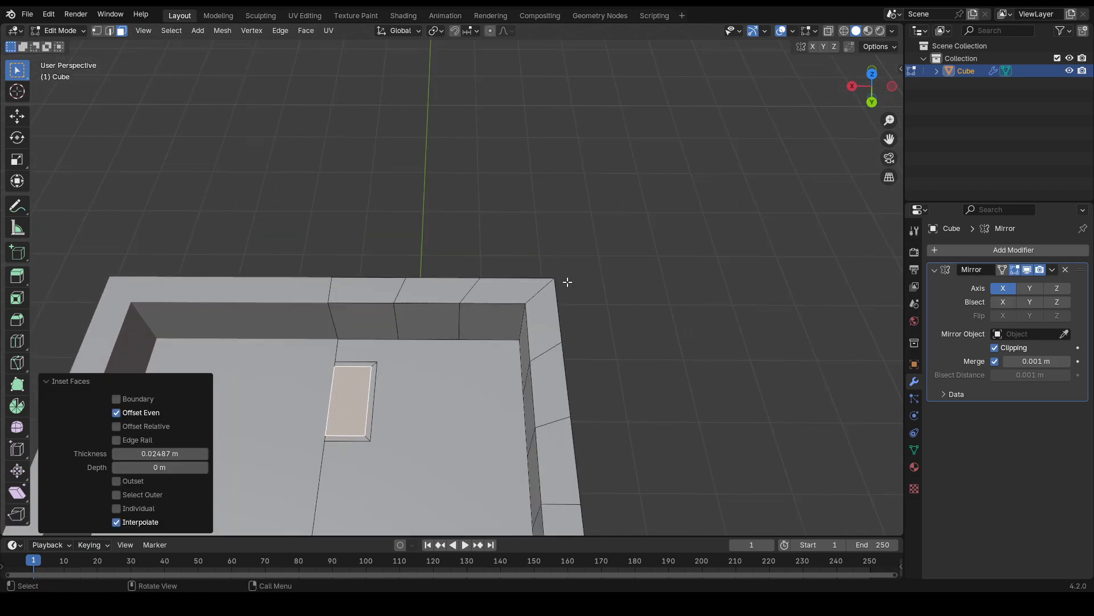
middle_drag(567, 284, 650, 196)
key(e)
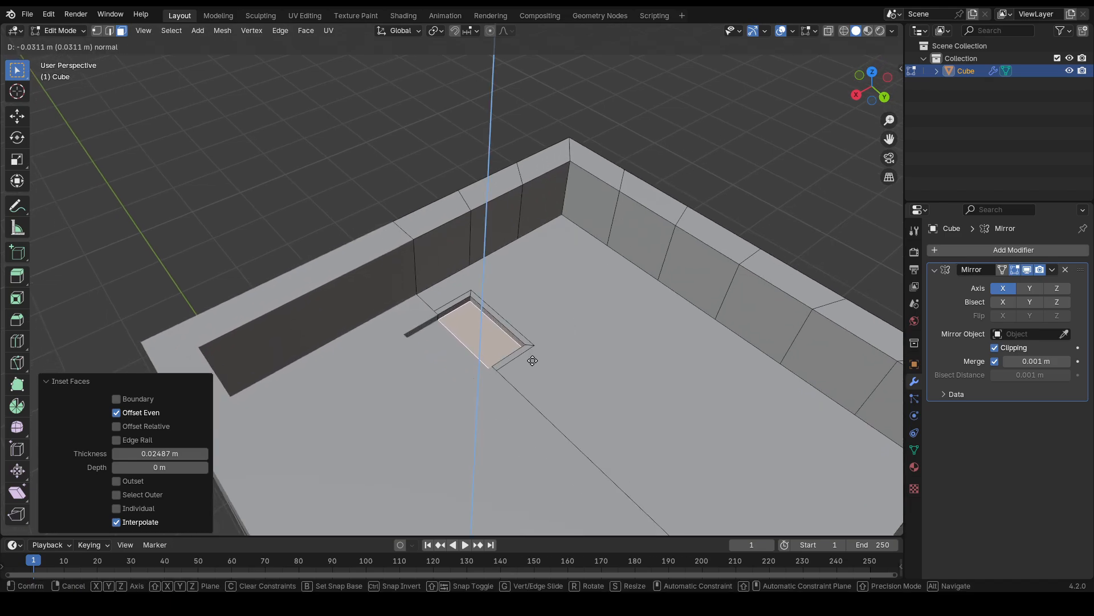
click(534, 363)
middle_drag(533, 363, 556, 298)
key(ctrl+z)
- Extrude the inset roof-floor face about 0.106 m downward to form a hatch recess
key(e)
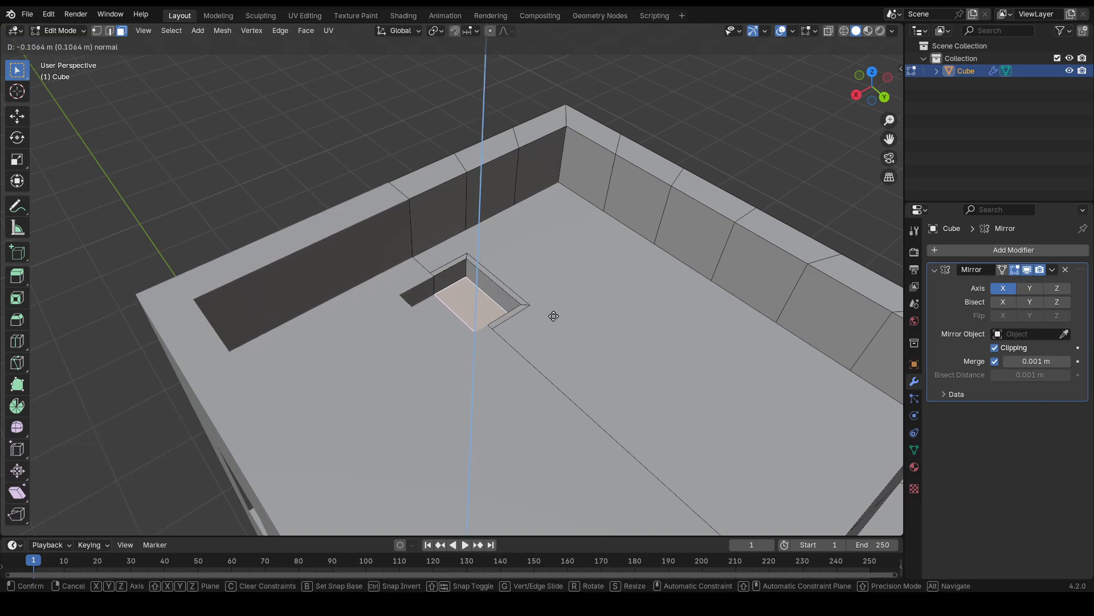
click(553, 315)
middle_drag(556, 310, 548, 286)
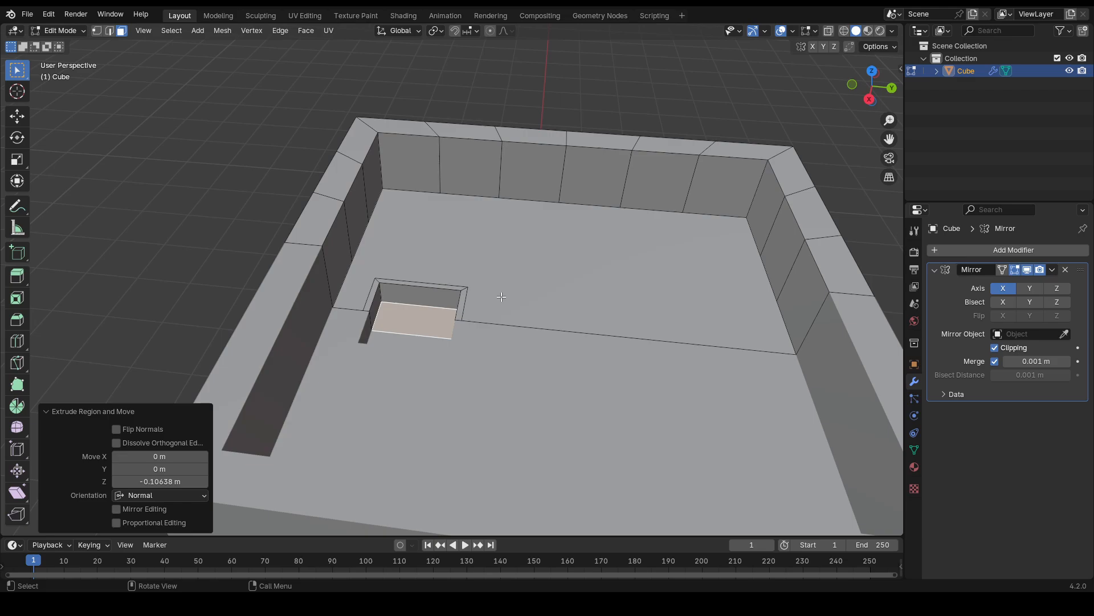
- Move the two rim edges at the hatch recess's positive-Y end about 0.18 m along global Y to slope that wall
middle_drag(630, 271, 603, 309)
scroll(559, 268, up, 5)
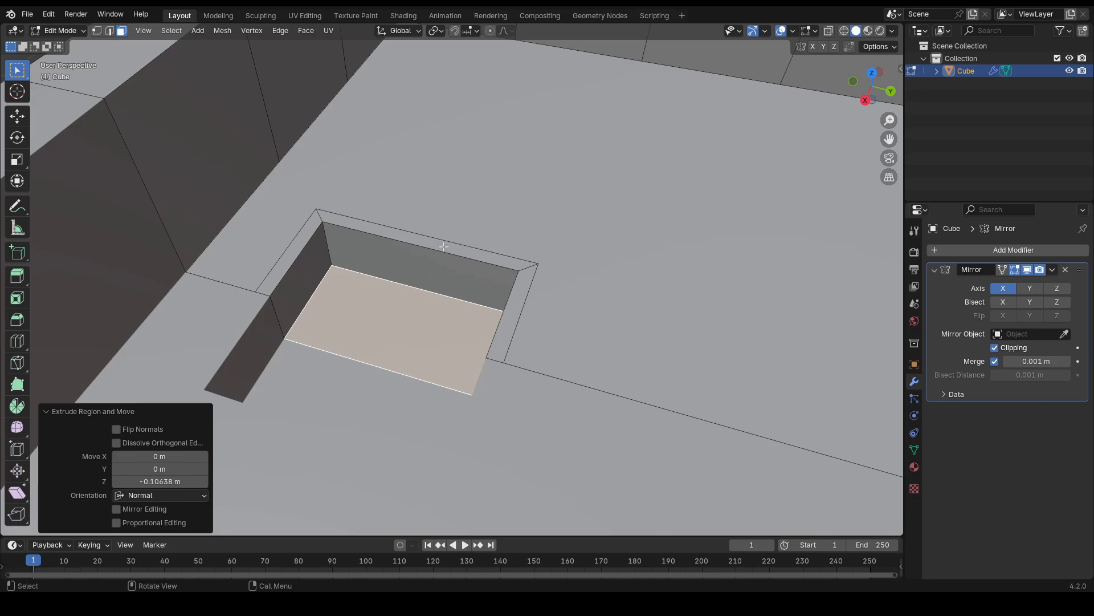
middle_drag(444, 246, 676, 287)
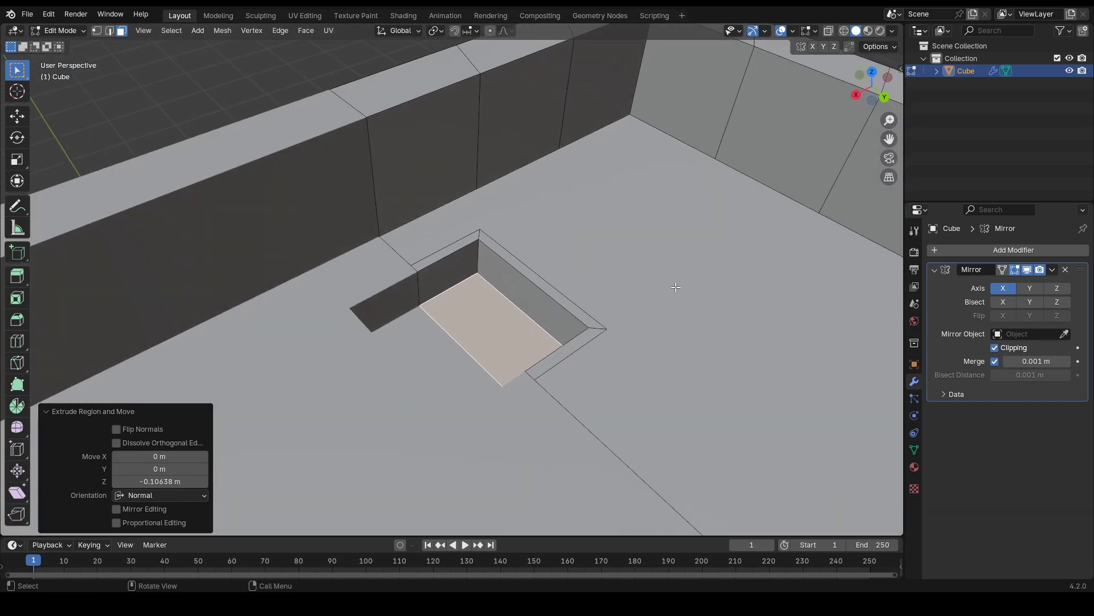
middle_drag(479, 308, 599, 319)
key(2)
click(416, 292)
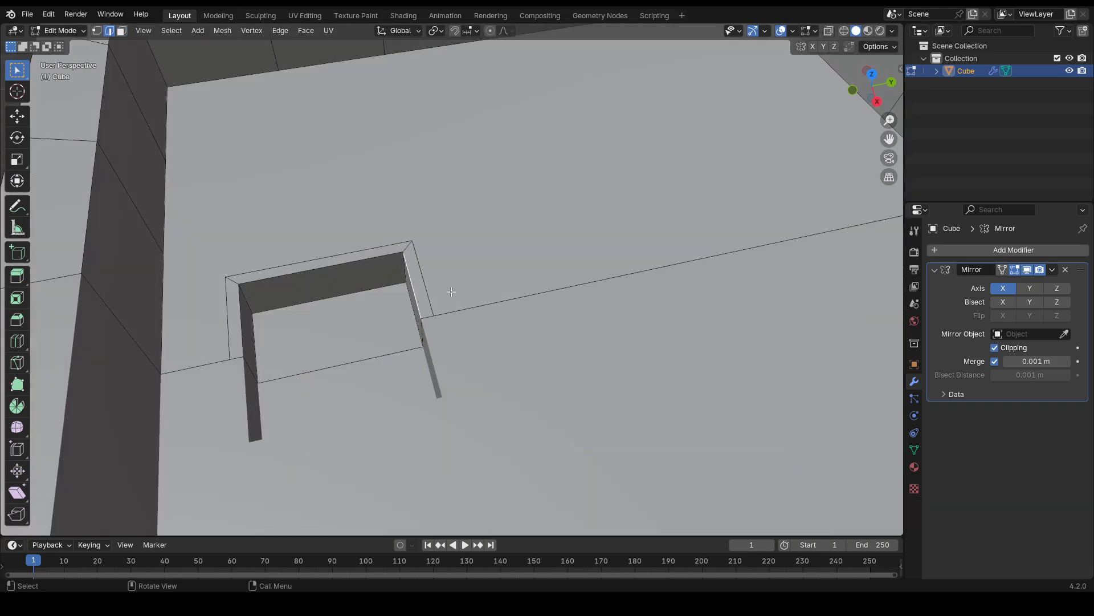
shift+click(429, 294)
middle_drag(429, 293, 473, 291)
key(g)
key(x)
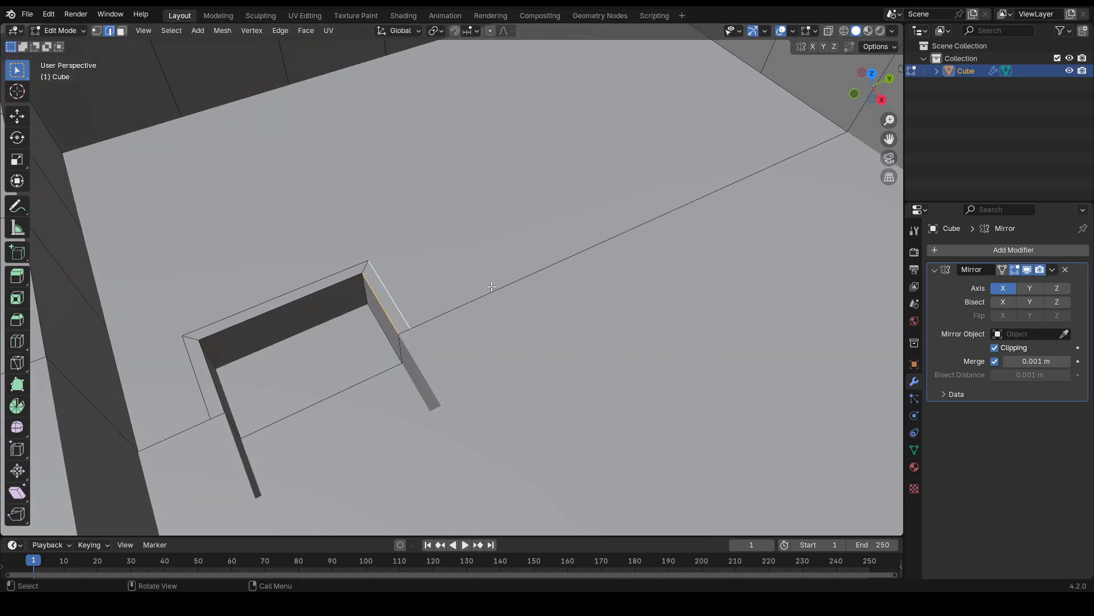
key(Escape)
key(g)
key(y)
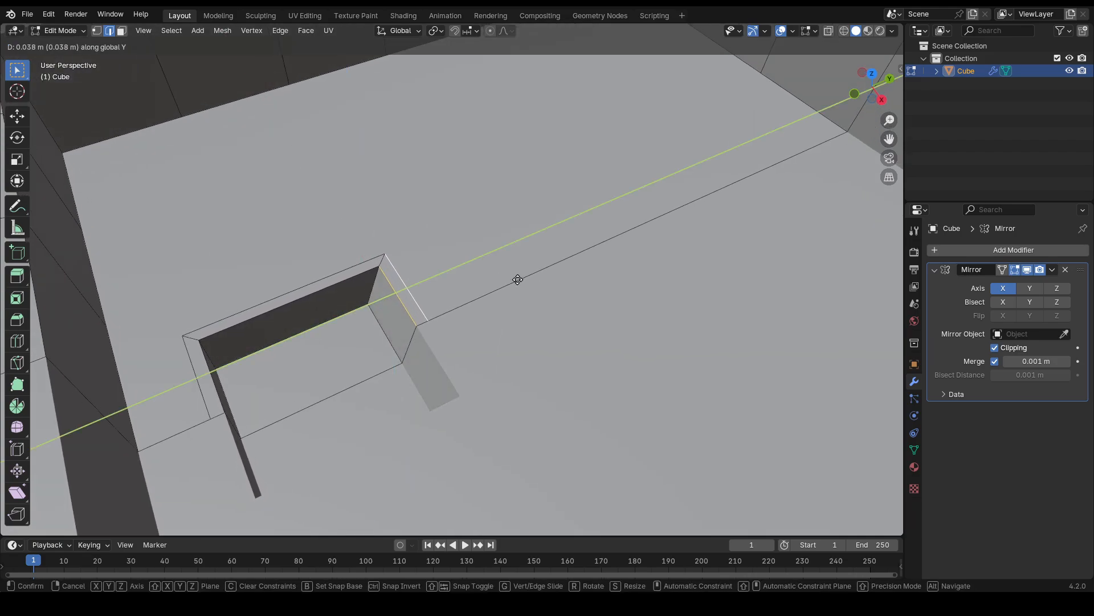
click(586, 272)
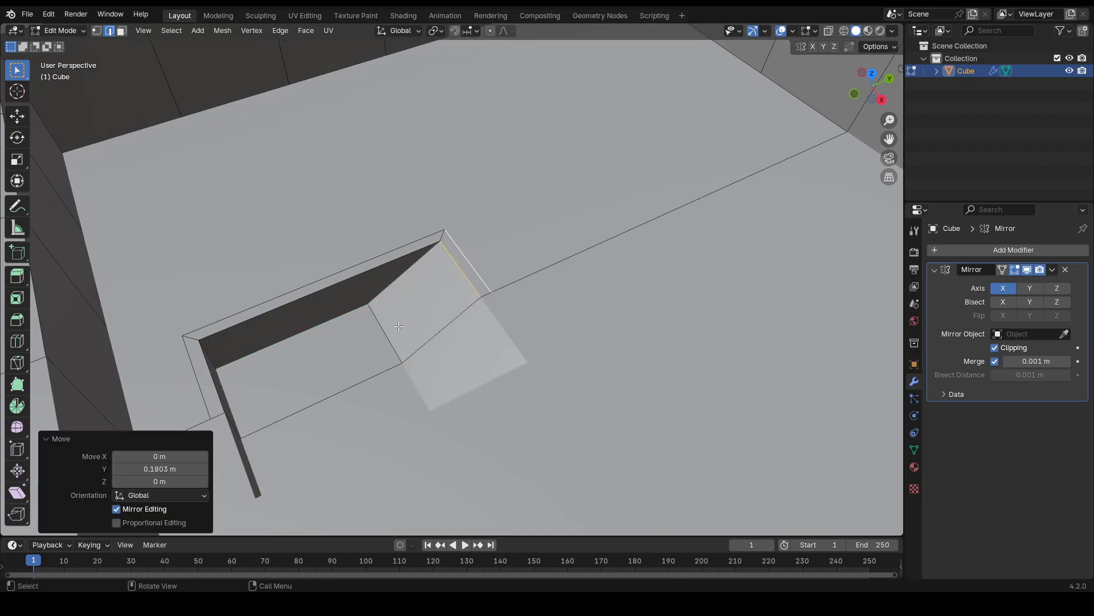
- Move the bottom edge of the hatch's sloped wall about 0.093 m toward negative Y to lengthen the ramp
key(g)
key(y)
click(343, 346)
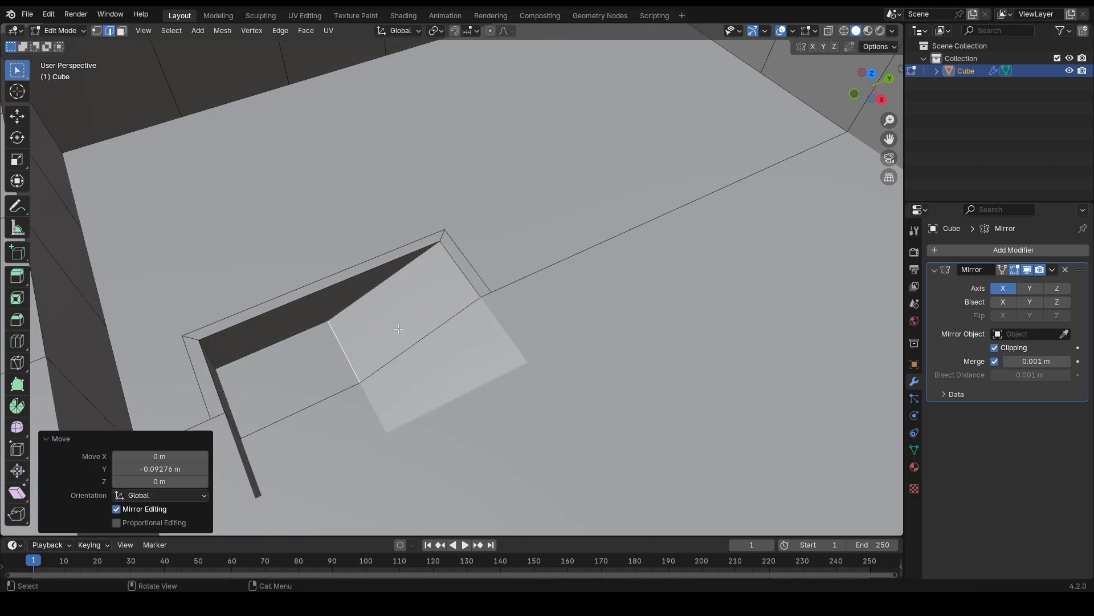
- Examine the sloped hatch recess and the surrounding roof from several sides
middle_drag(343, 345, 325, 305)
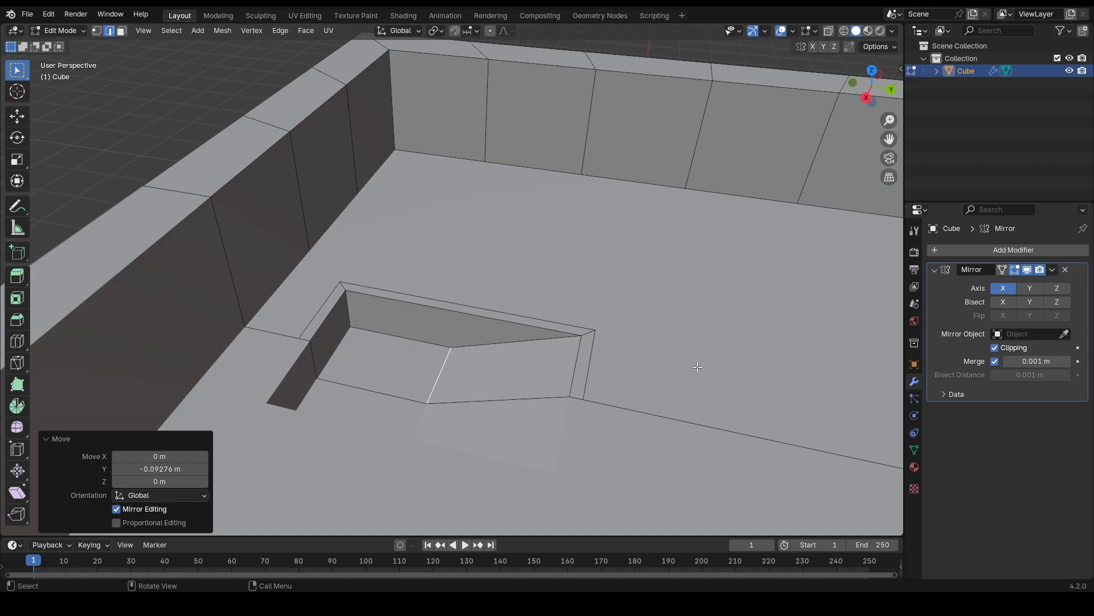
middle_drag(697, 367, 684, 346)
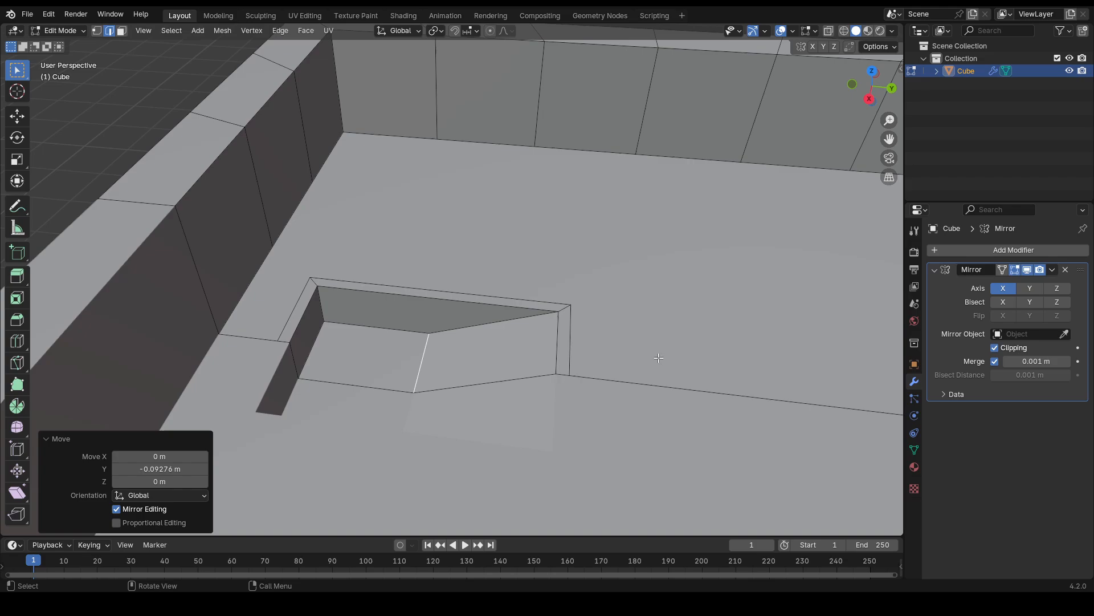
scroll(660, 358, down, 3)
middle_drag(660, 359, 509, 422)
scroll(391, 330, down, 2)
scroll(571, 368, down, 3)
scroll(544, 377, up, 3)
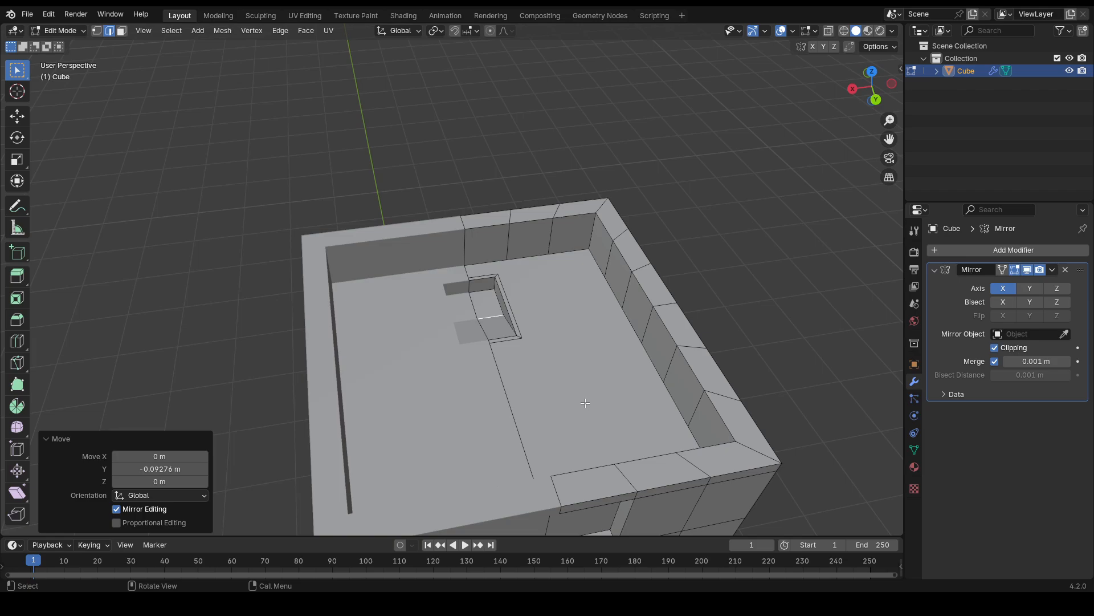
middle_drag(585, 403, 539, 361)
scroll(529, 472, up, 2)
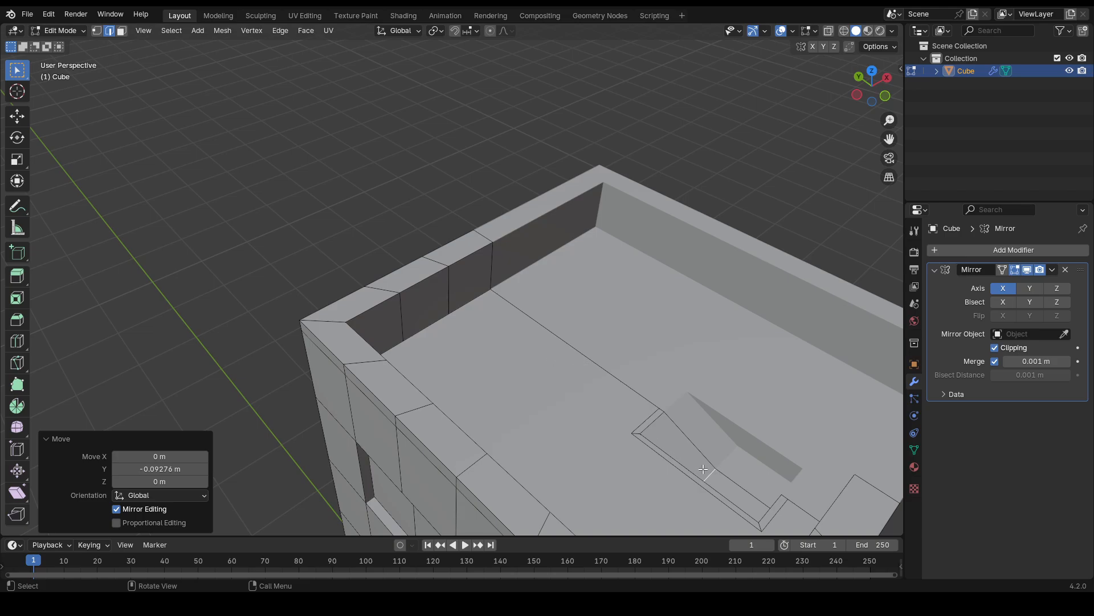
- From the top view, knife-cut a narrow angle-constrained rectangle into the roof floor against the mirror line, on the positive-Y side of the hatch
click(803, 171)
middle_drag(732, 212, 564, 354)
key(KP_7)
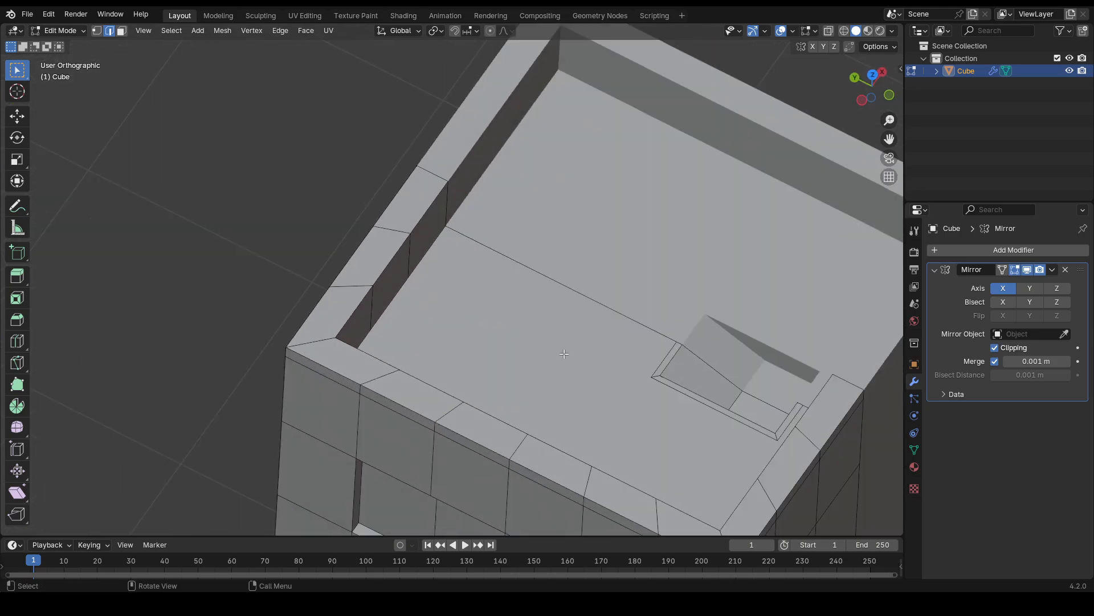
key(k)
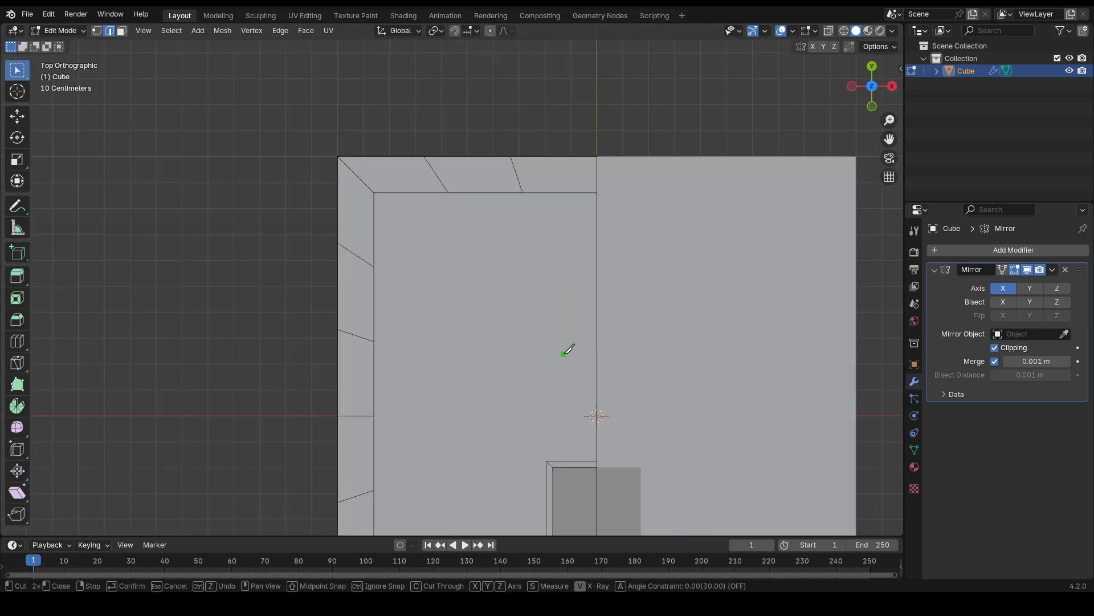
click(597, 371)
key(a)
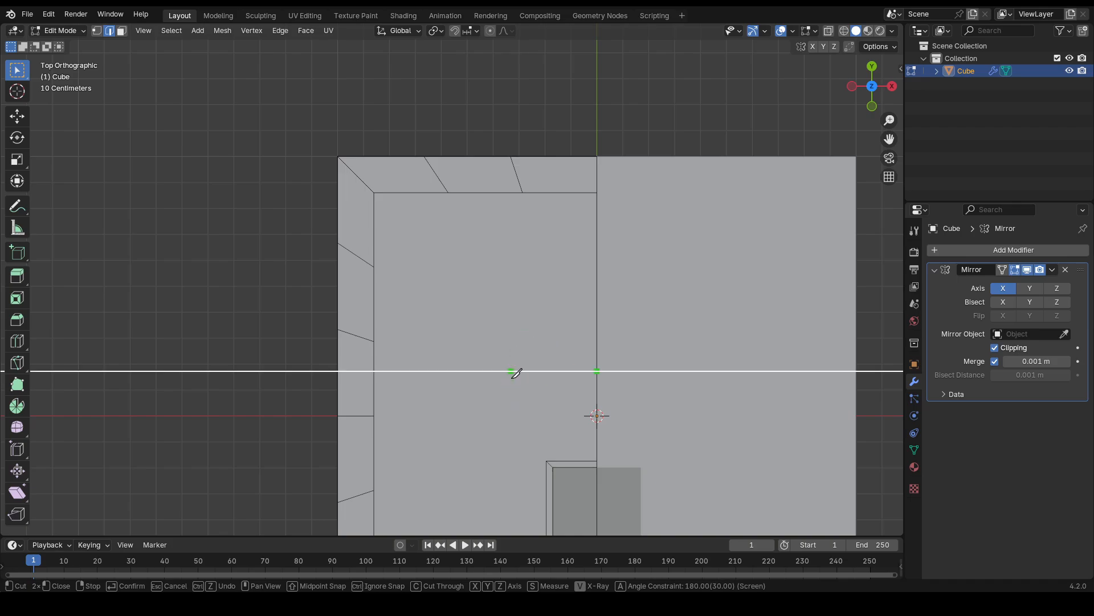
click(570, 371)
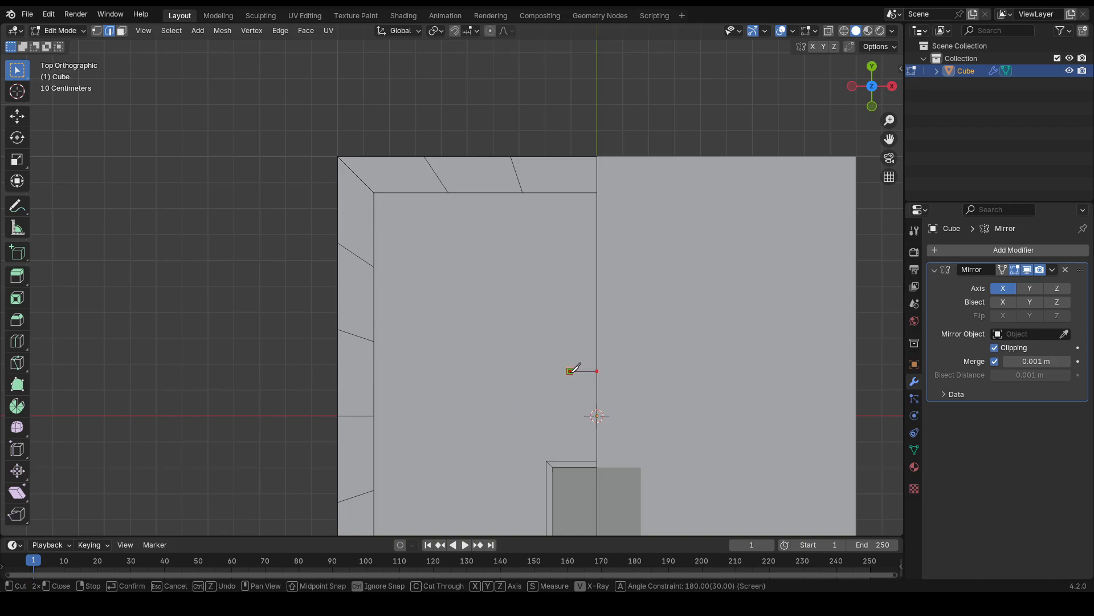
click(584, 270)
click(597, 273)
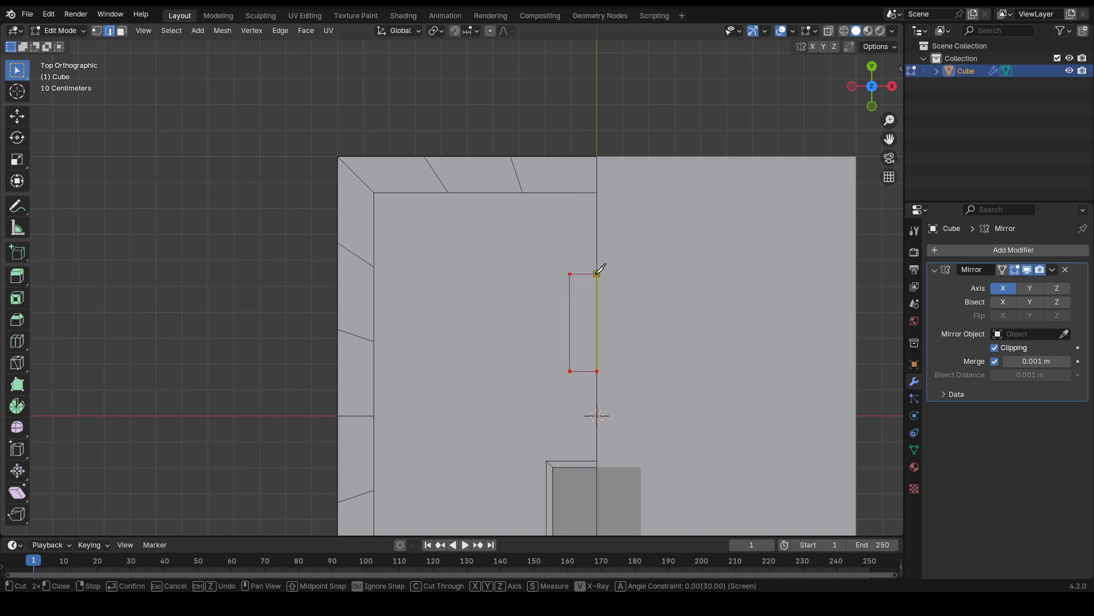
key(Return)
- Extrude the narrow rectangular roof-floor face about 0.268 m upward to form a block
middle_drag(598, 274, 636, 246)
key(3)
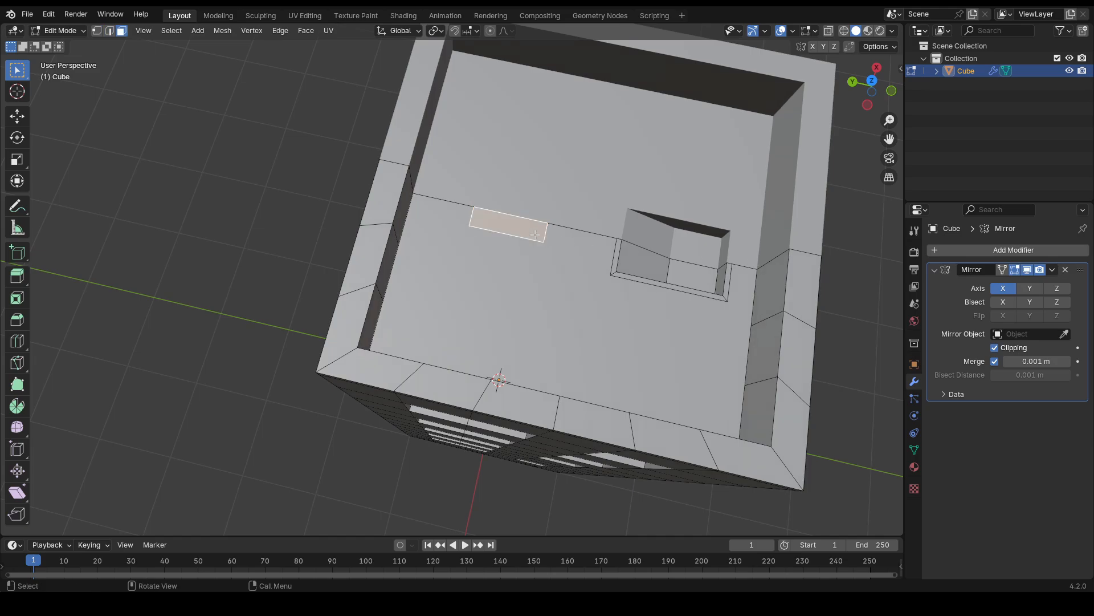
key(e)
click(542, 231)
middle_drag(542, 231, 583, 354)
middle_drag(529, 292, 376, 289)
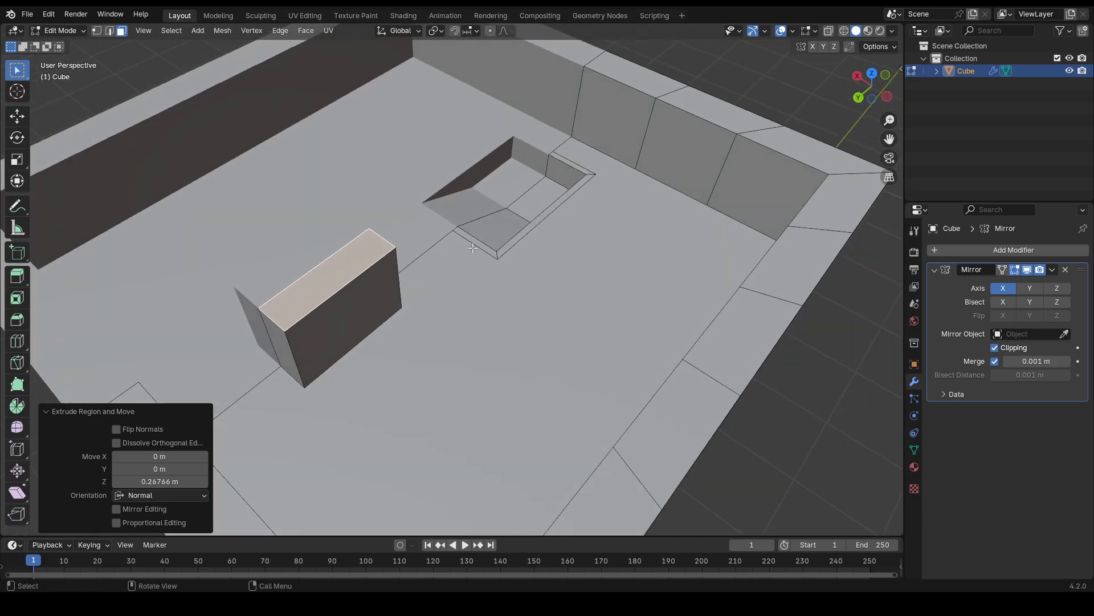
- Bevel the rooftop block's upper edge at the positive-Y end with one segment, offset about 0.059 m
key(2)
key(alt+a)
middle_drag(278, 320, 433, 262)
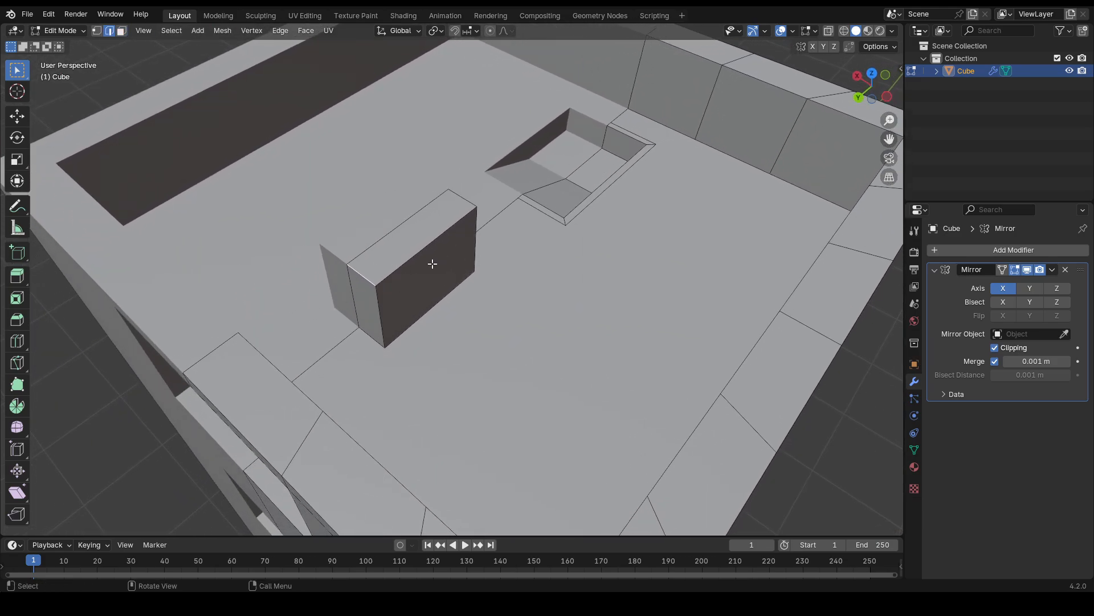
key(ctrl+b)
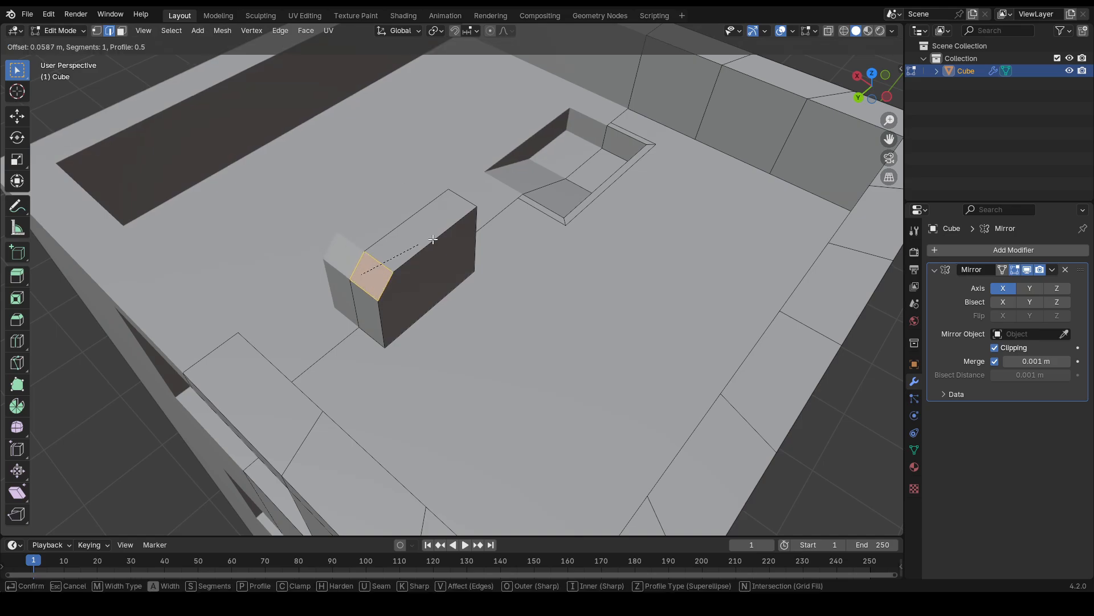
click(437, 240)
- Inset the block's bevelled face and extrude the inner face inward to form a recessed vent opening
middle_drag(437, 240, 447, 302)
key(i)
click(559, 275)
key(e)
click(594, 276)
click(459, 287)
key(3)
click(447, 302)
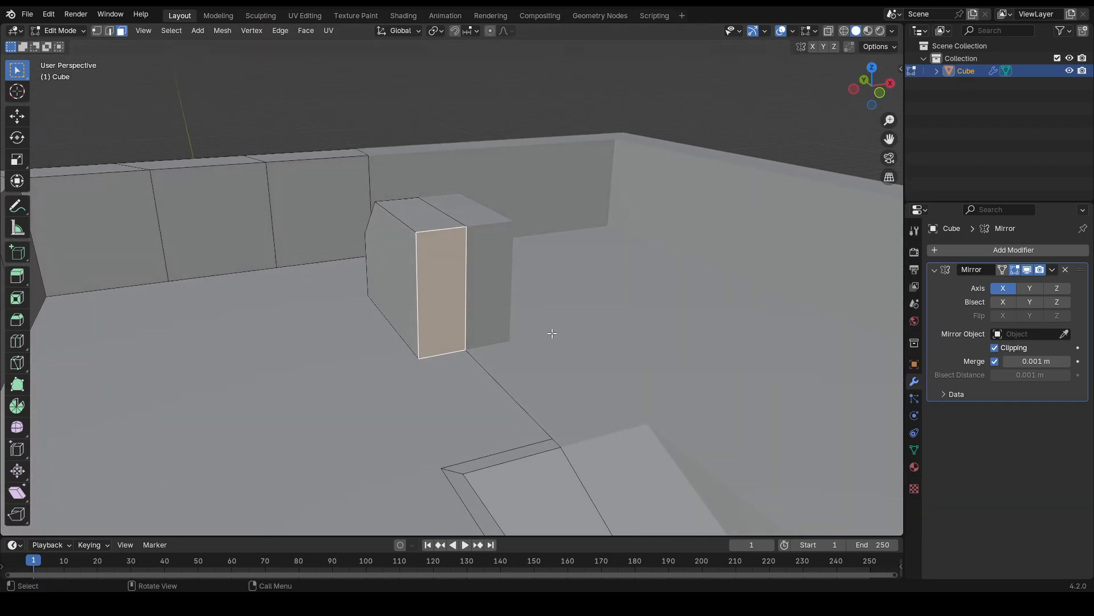
middle_drag(552, 333, 488, 317)
key(i)
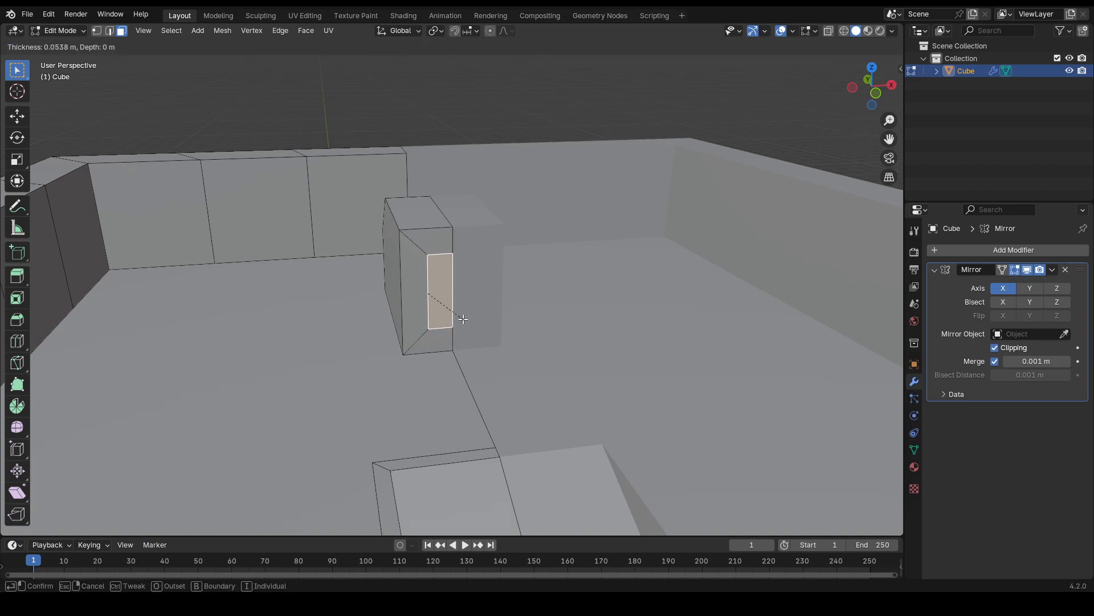
key(Escape)
key(k)
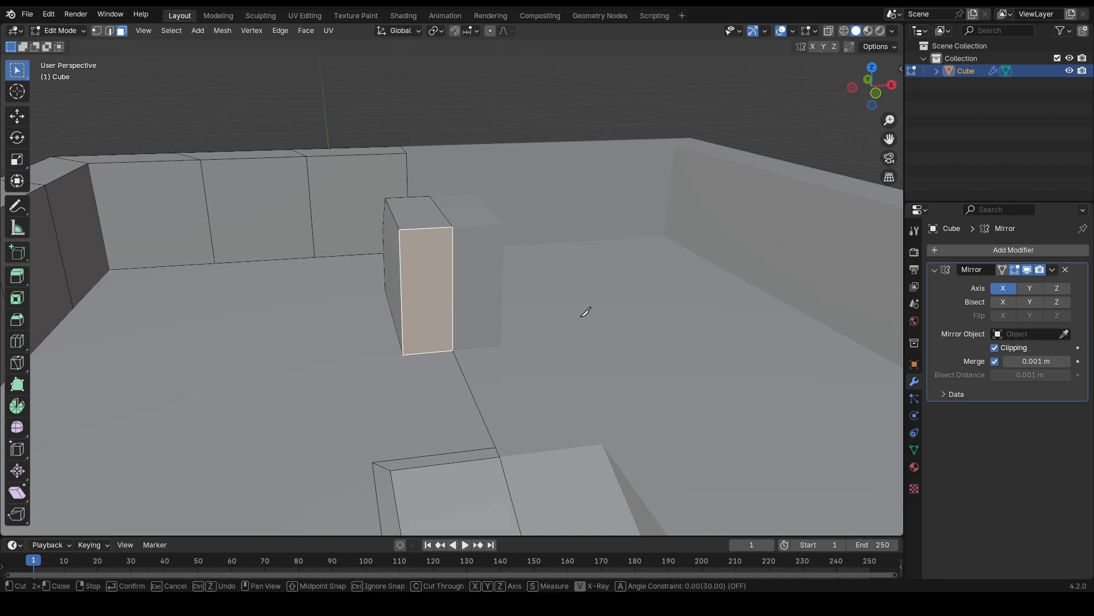
middle_drag(646, 317, 625, 316)
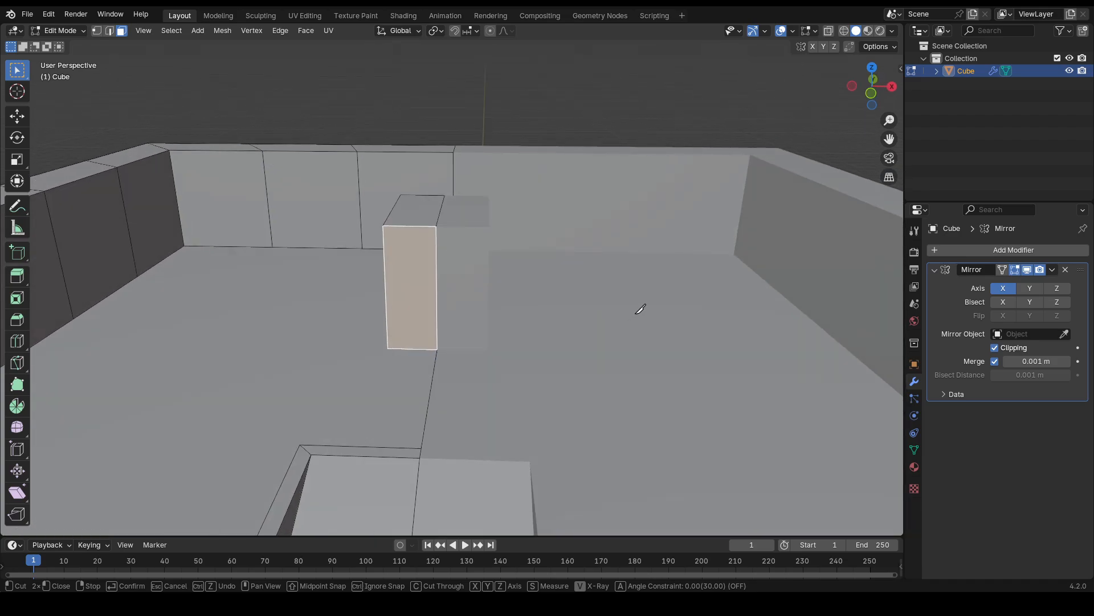
click(437, 291)
key(a)
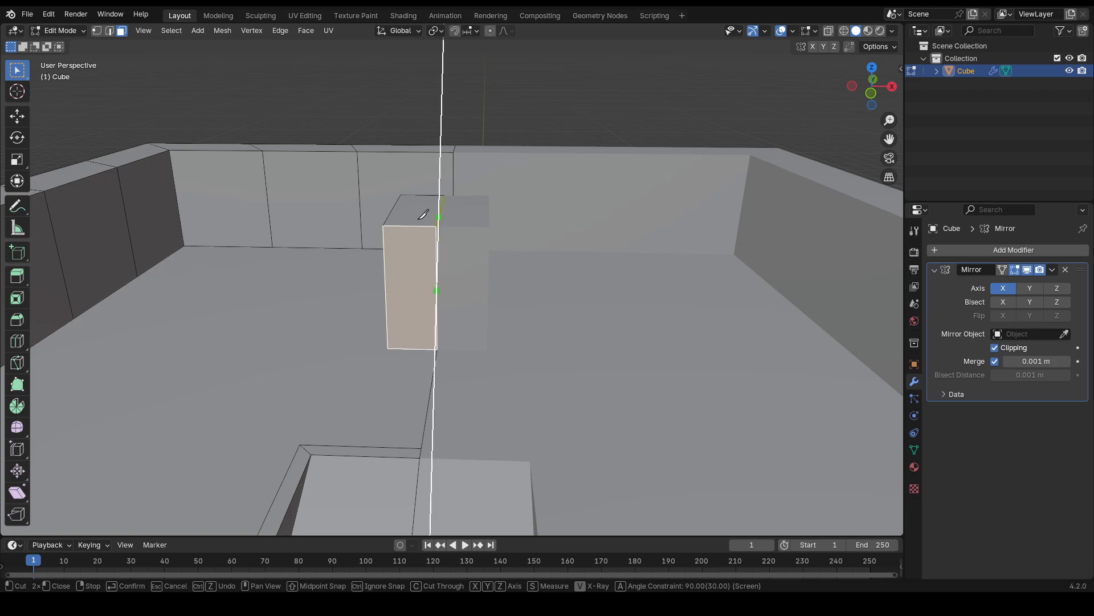
key(Escape)
key(KP_1)
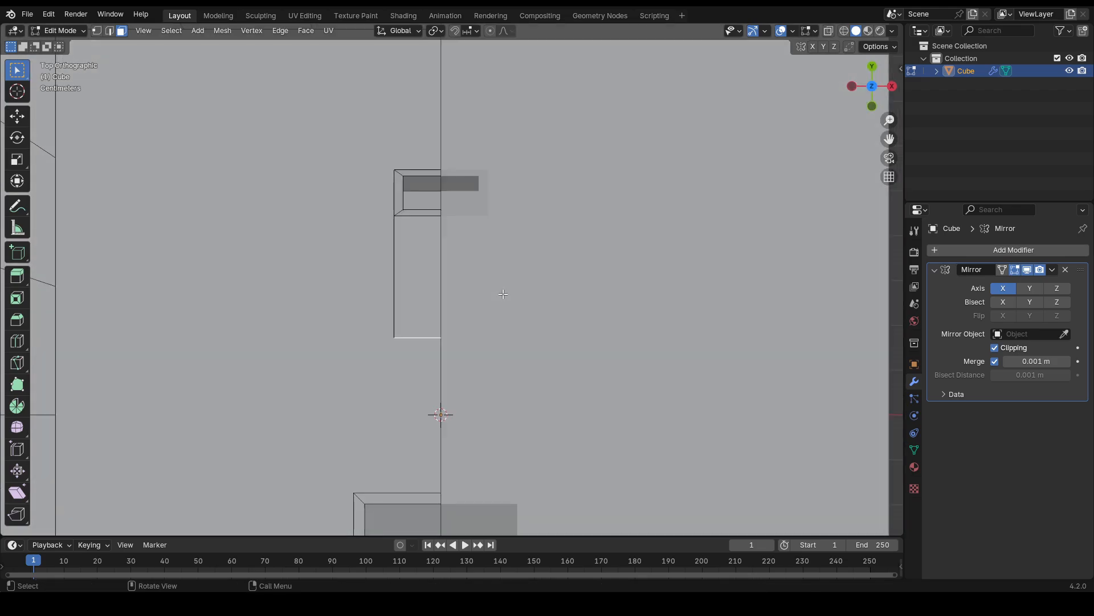
key(KP_3)
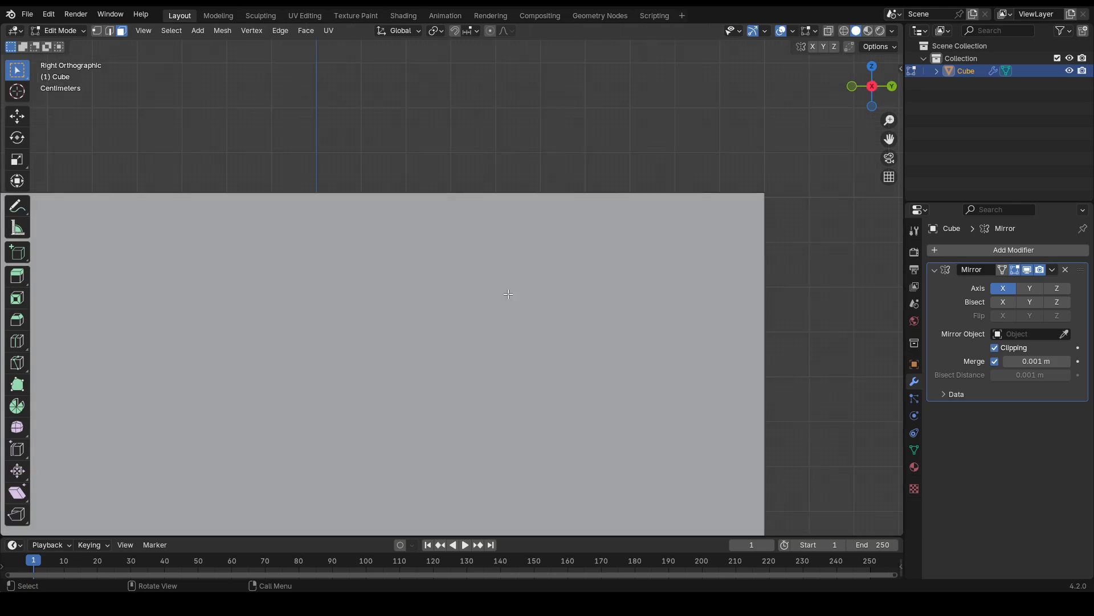
scroll(508, 294, down, 5)
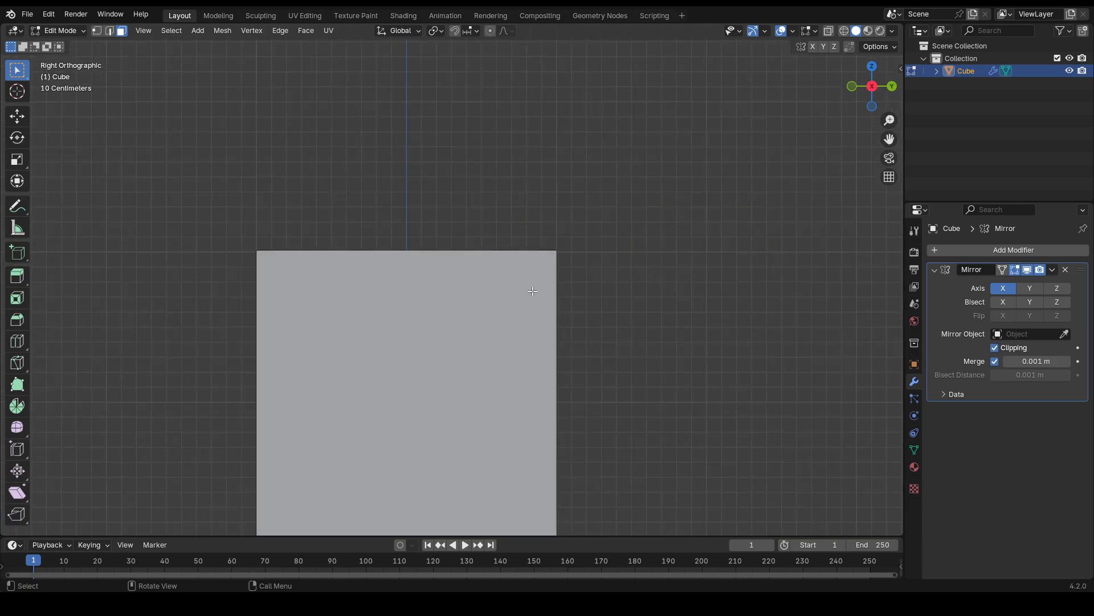
- Knife-cut a small rectangle into the lower part of the block's hatch-facing end, against the mirror line and base edge
middle_drag(532, 290, 625, 278)
scroll(450, 284, up, 3)
scroll(473, 279, up, 2)
middle_drag(473, 280, 506, 281)
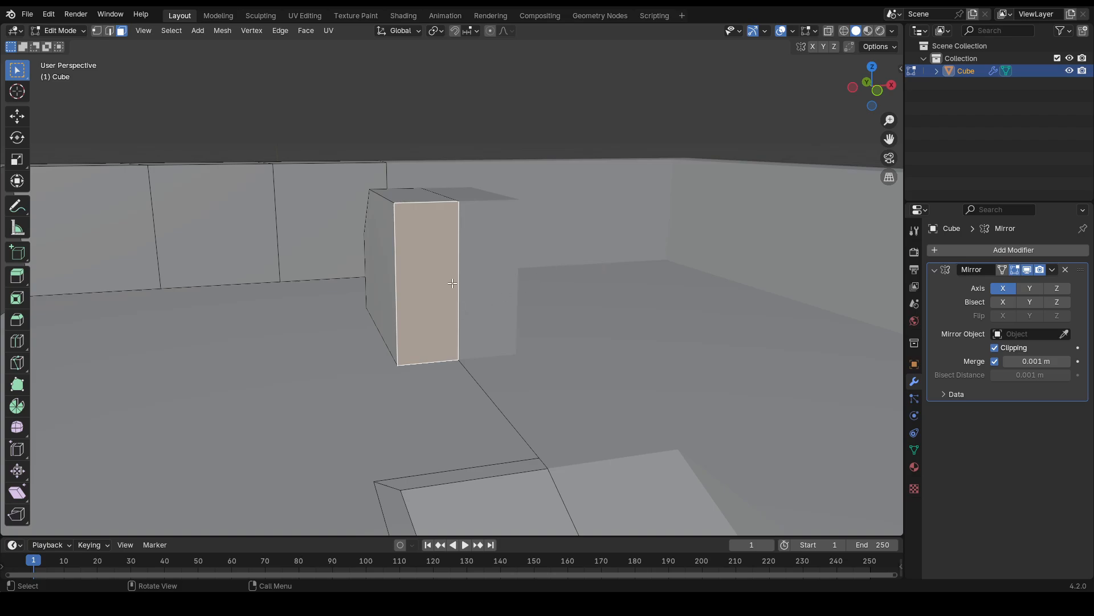
key(k)
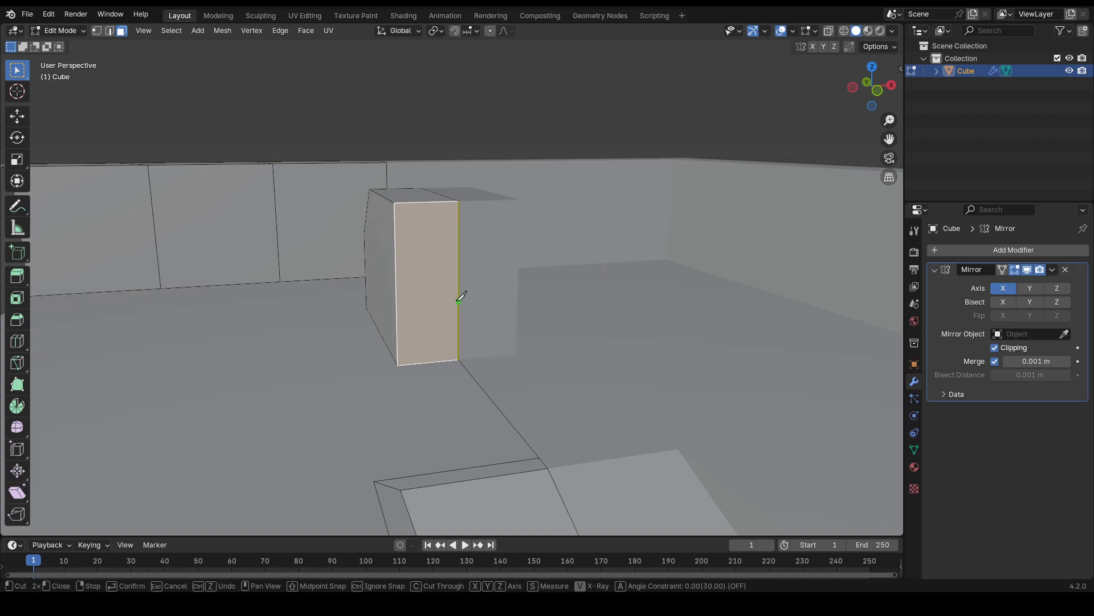
click(459, 300)
key(a)
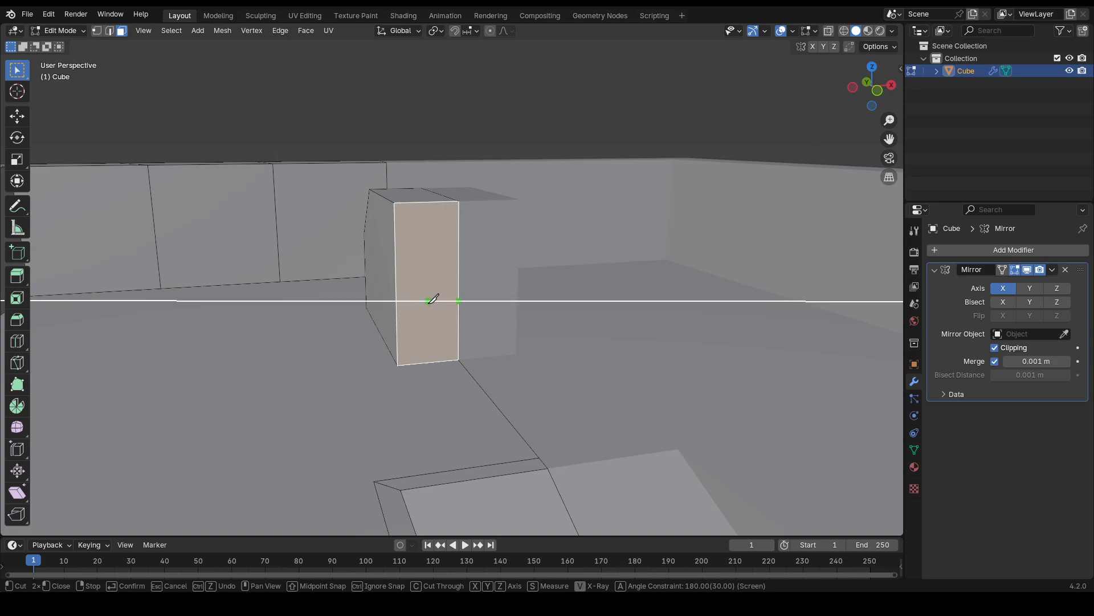
key(a)
click(429, 303)
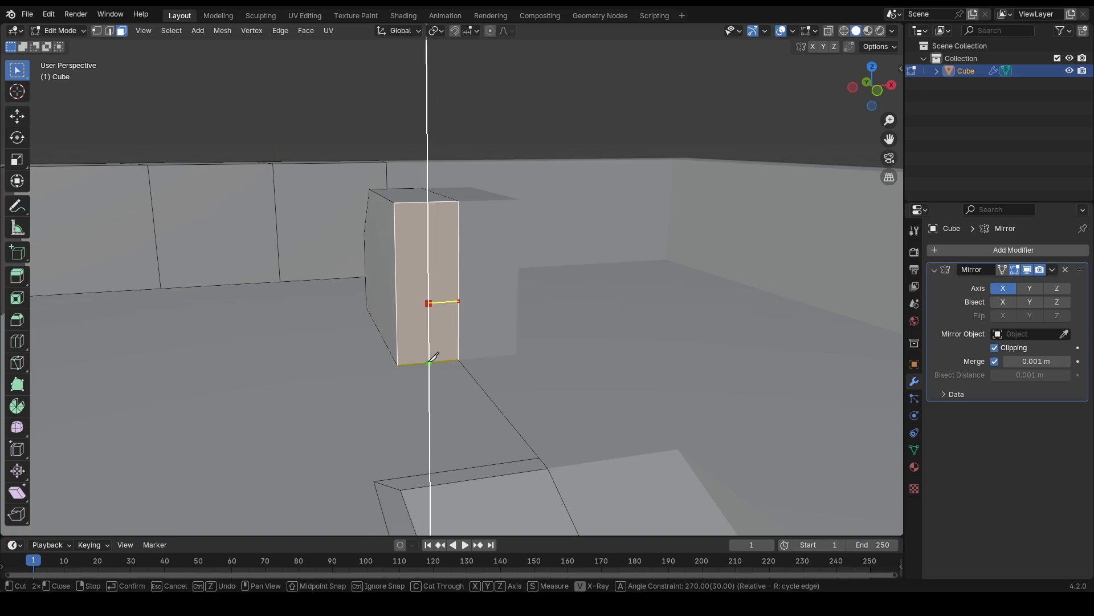
click(428, 362)
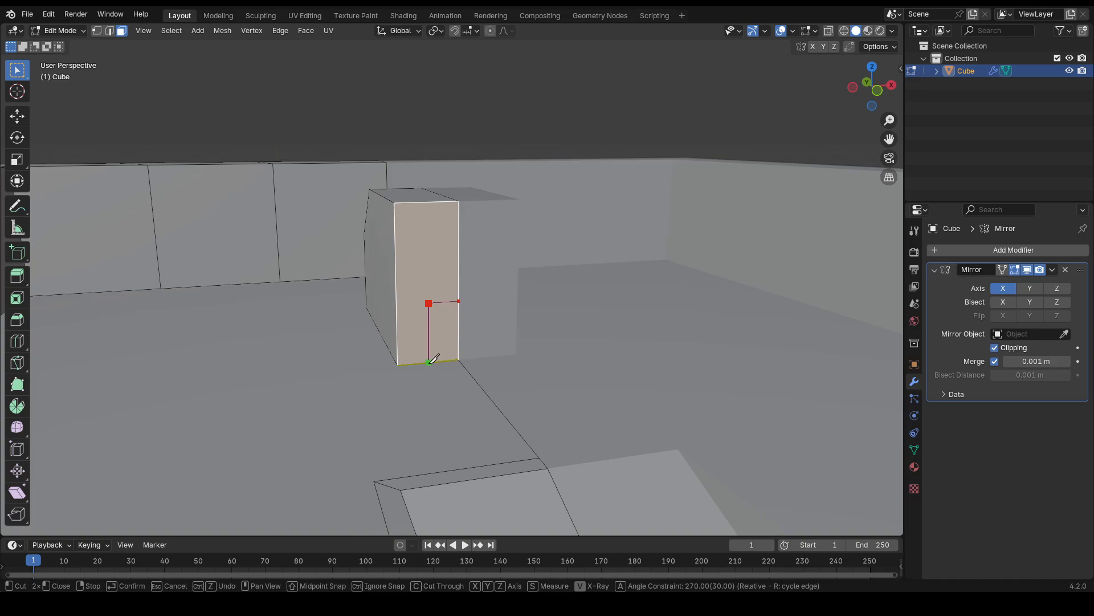
key(Return)
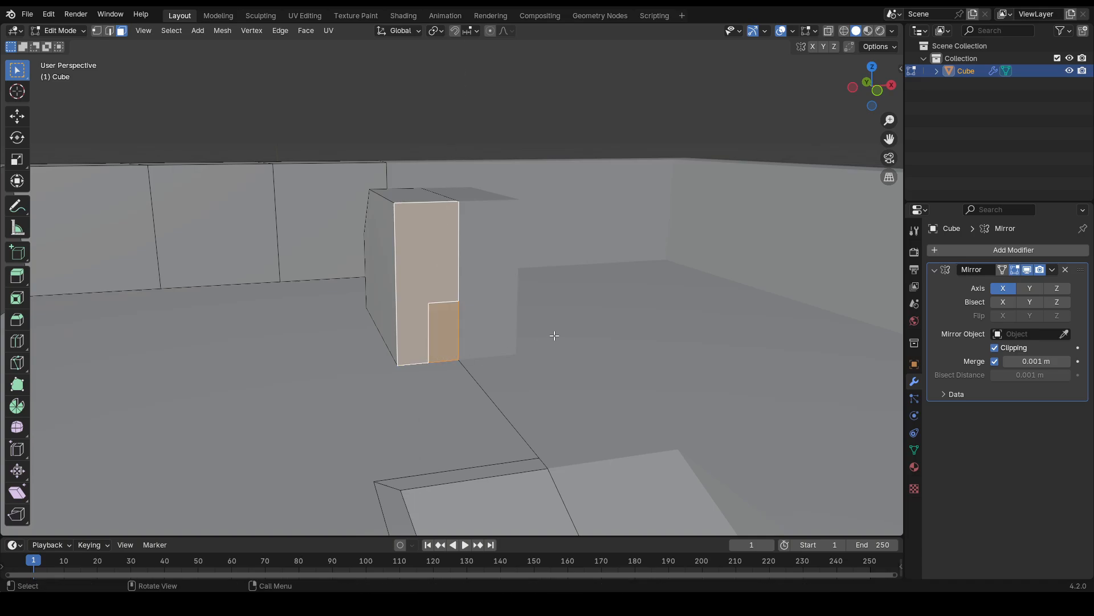
middle_drag(554, 337, 496, 339)
middle_drag(498, 334, 534, 338)
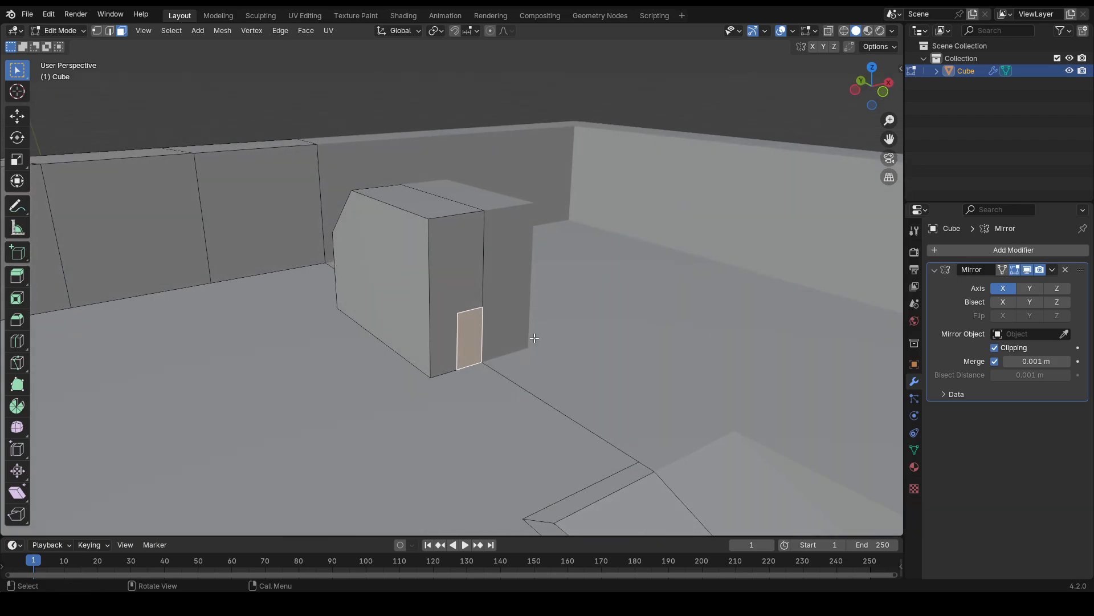
- Extrude the small rectangular face on the rooftop block's hatch-facing end inward to form a recessed doorway
scroll(534, 338, up, 8)
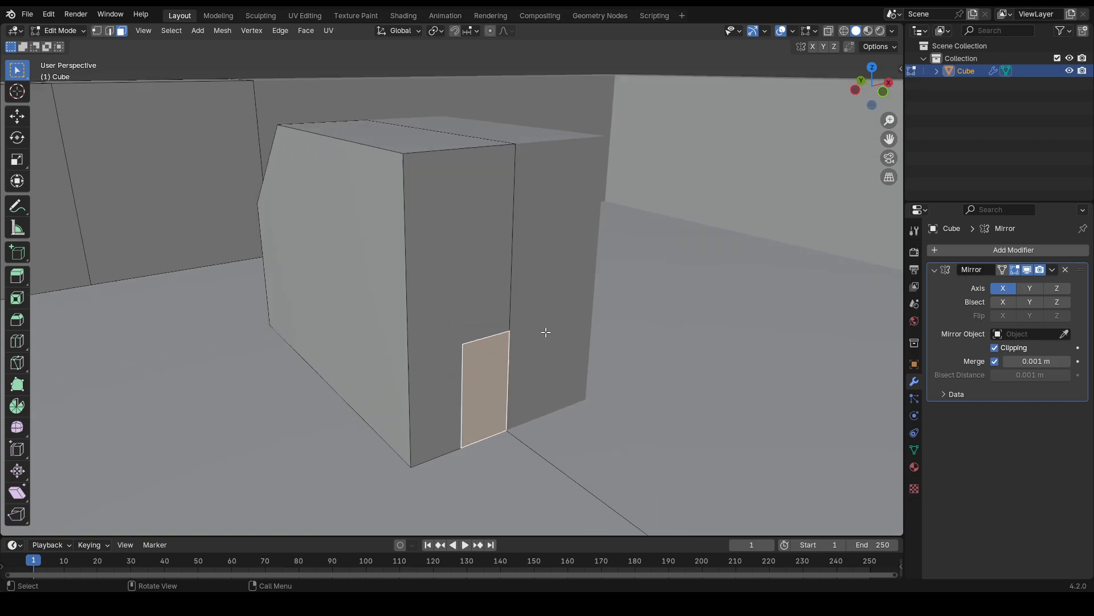
key(e)
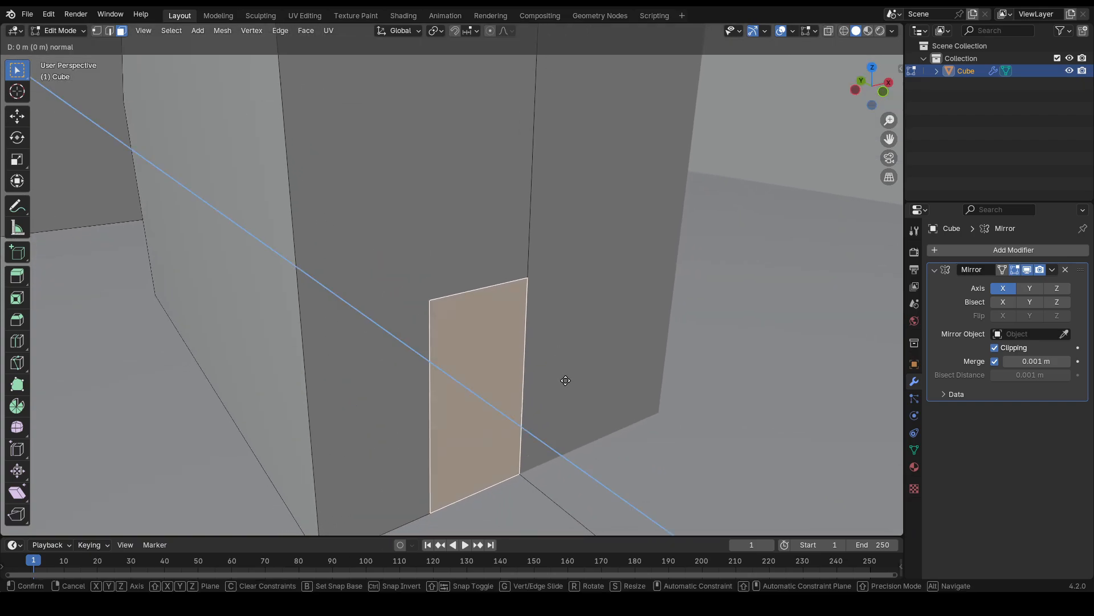
click(554, 376)
middle_drag(578, 387, 553, 394)
- Dissolve the leftover threshold edge at the base of the rooftop block's recessed doorway
shift+middle_drag(529, 450, 613, 384)
key(2)
click(496, 435)
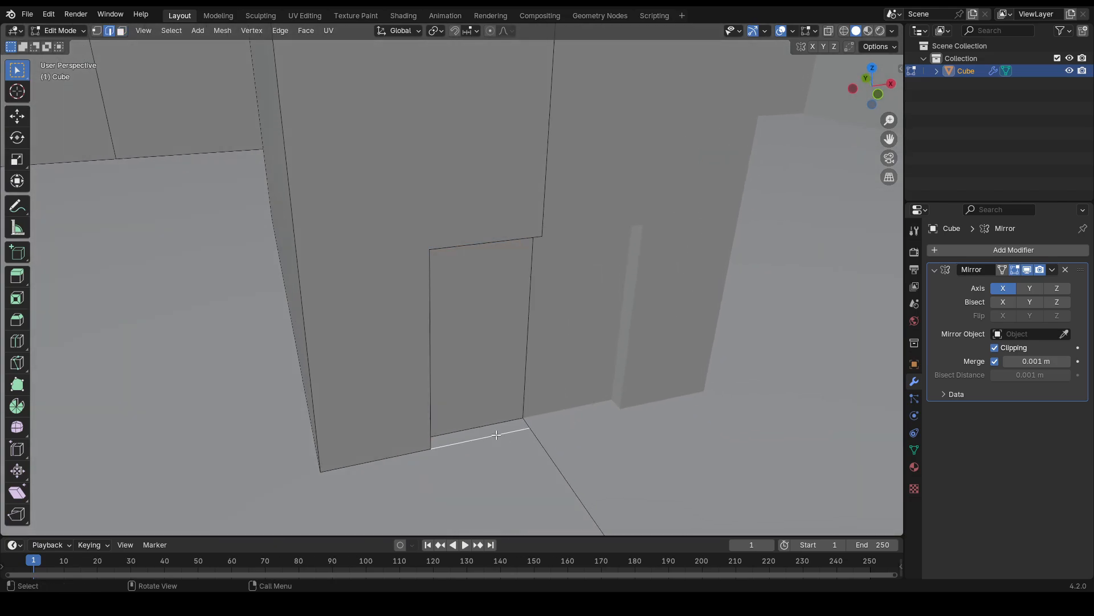
key(x)
click(496, 435)
middle_drag(496, 434, 513, 393)
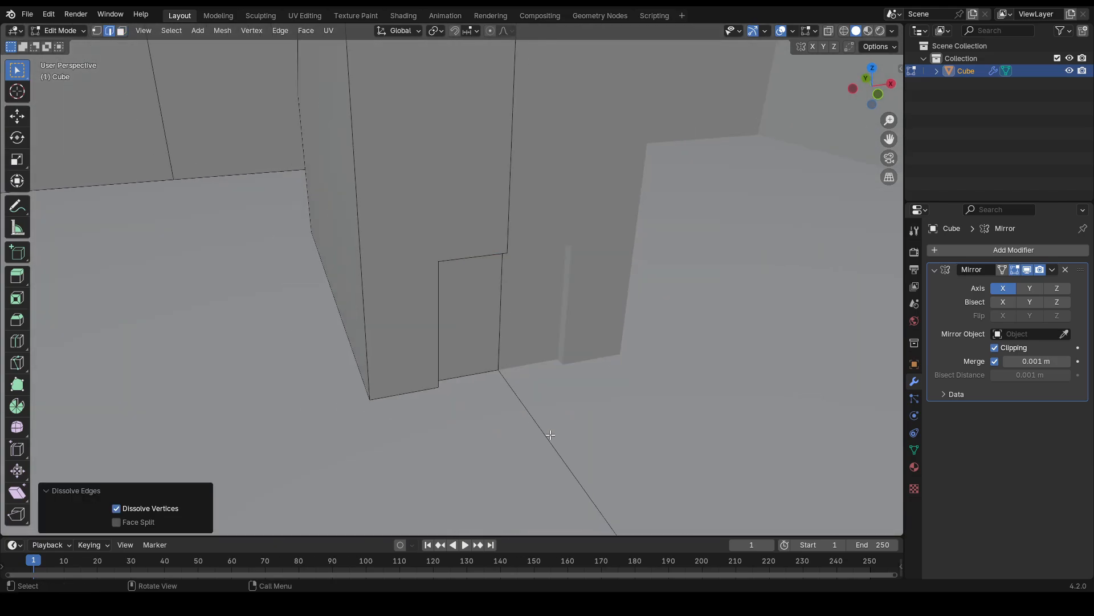
- Examine the rooftop details and the proportions of the whole tower from several angles
scroll(574, 416, down, 7)
middle_drag(651, 348, 681, 336)
middle_drag(588, 328, 623, 250)
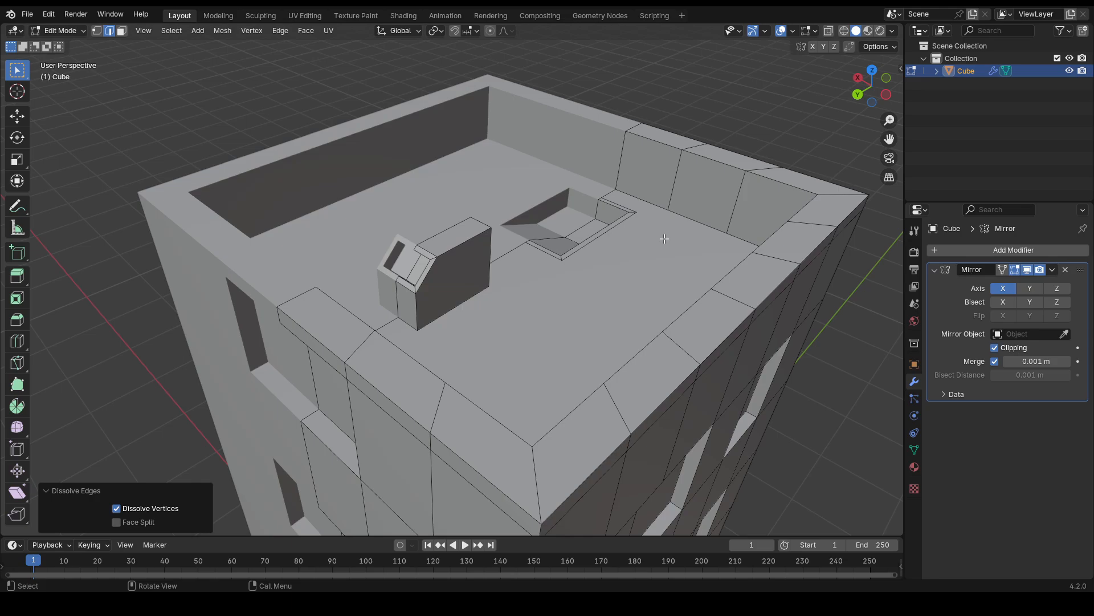
scroll(629, 234, down, 5)
middle_drag(635, 242, 604, 313)
scroll(598, 312, up, 5)
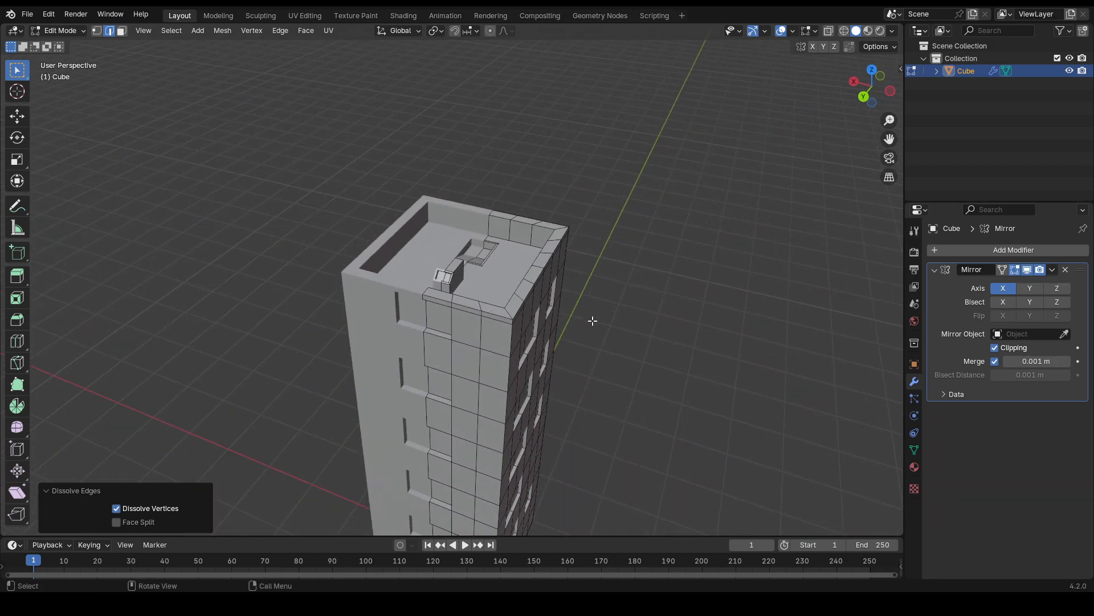
middle_drag(544, 370, 615, 300)
scroll(610, 365, down, 5)
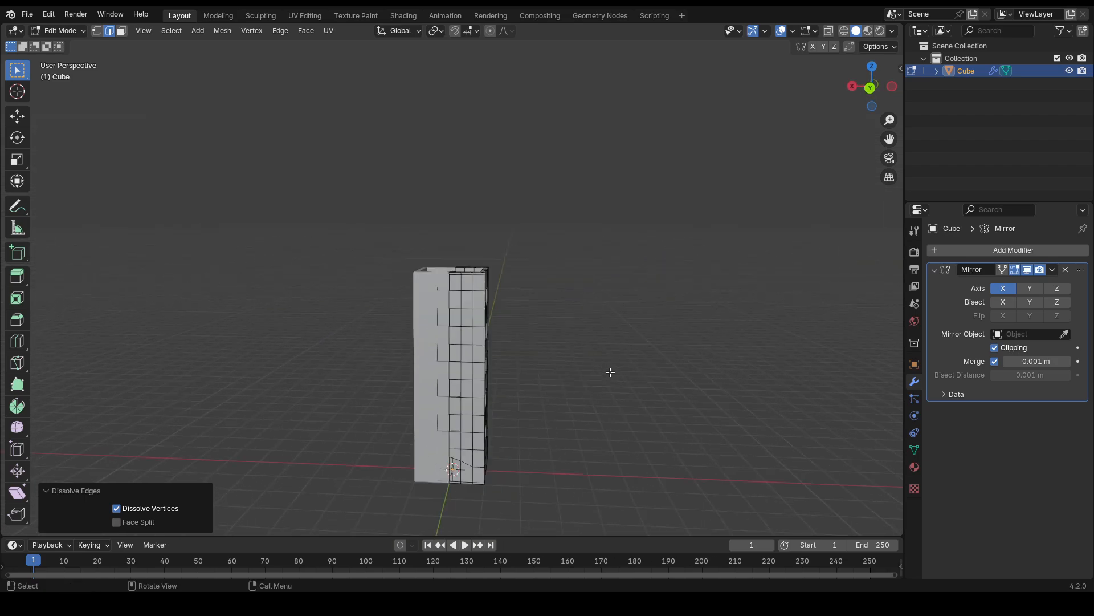
middle_drag(608, 371, 638, 407)
- Return to Object Mode and add a 2 m cube at the world origin
key(Tab)
key(shift+a)
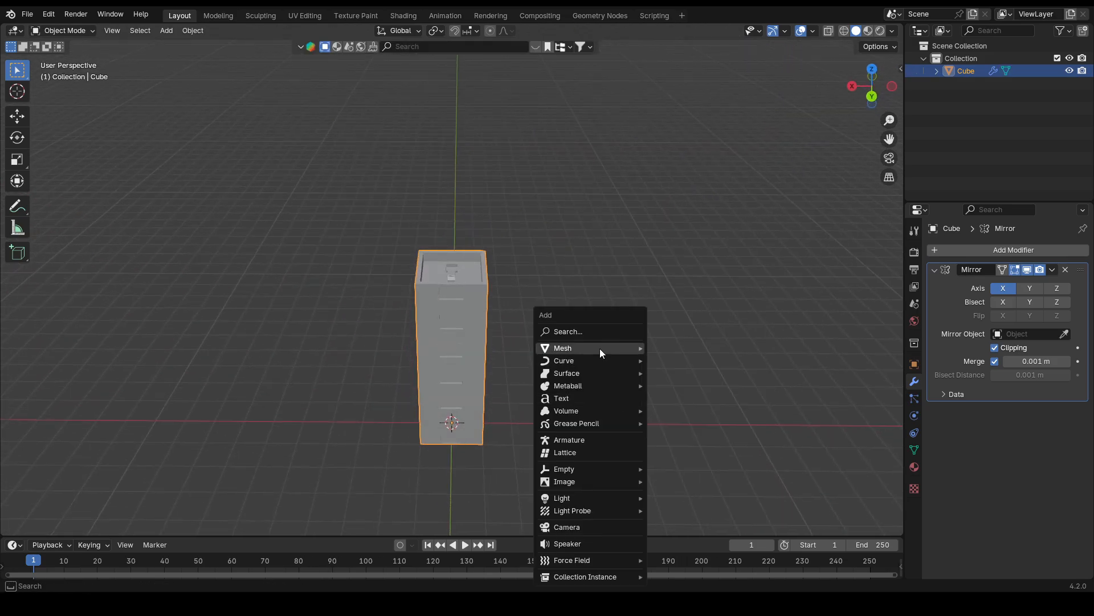
mouse_move(600, 347)
click(675, 359)
middle_drag(675, 358, 610, 288)
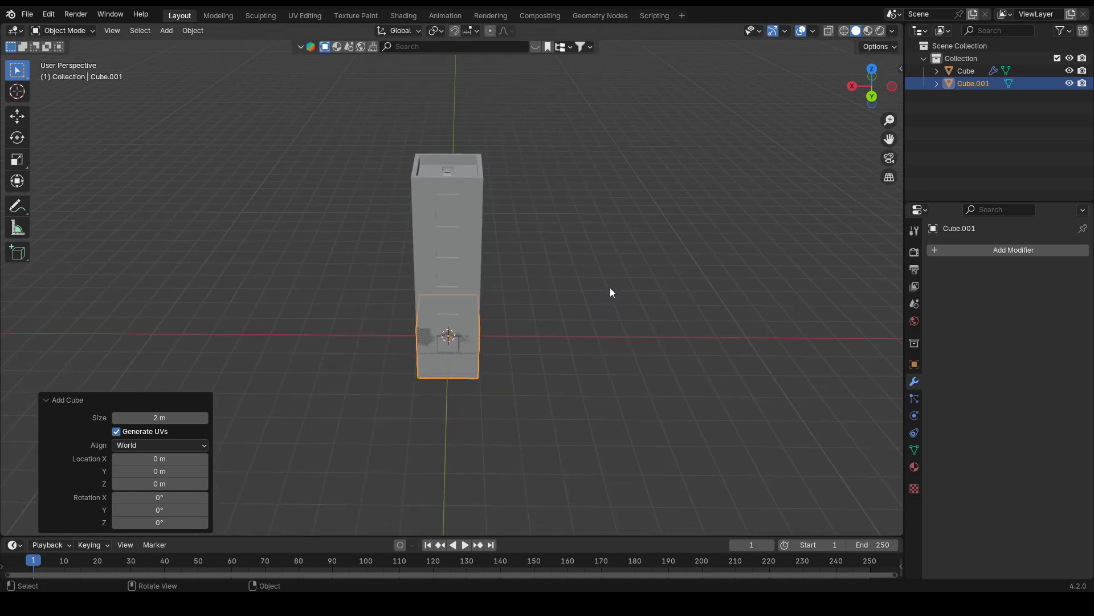
- Turn on snapping and raise the new cube 1 m along Z in front view
key(KP_1)
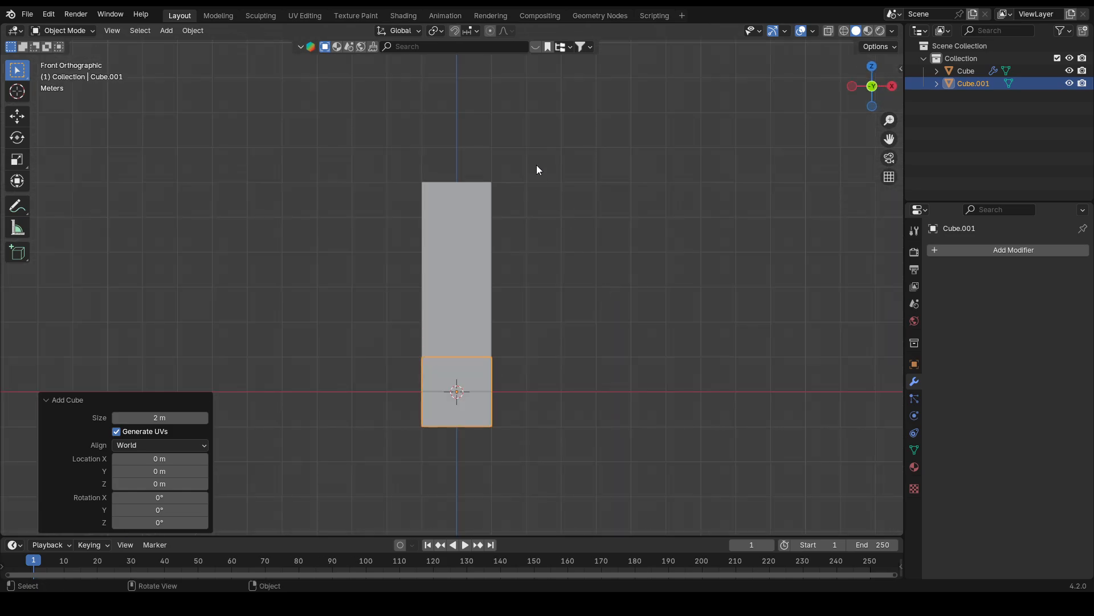
click(454, 30)
key(g)
key(z)
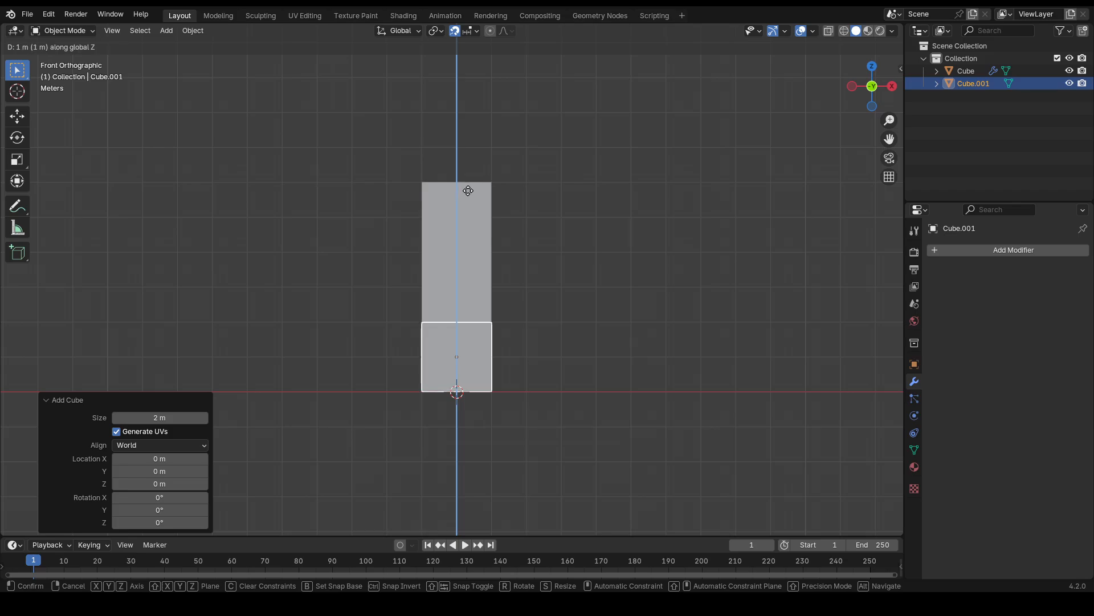
click(468, 191)
- Place the new cube against the tower's negative-X side using moves of 2 m and -4 m along X
key(g)
key(x)
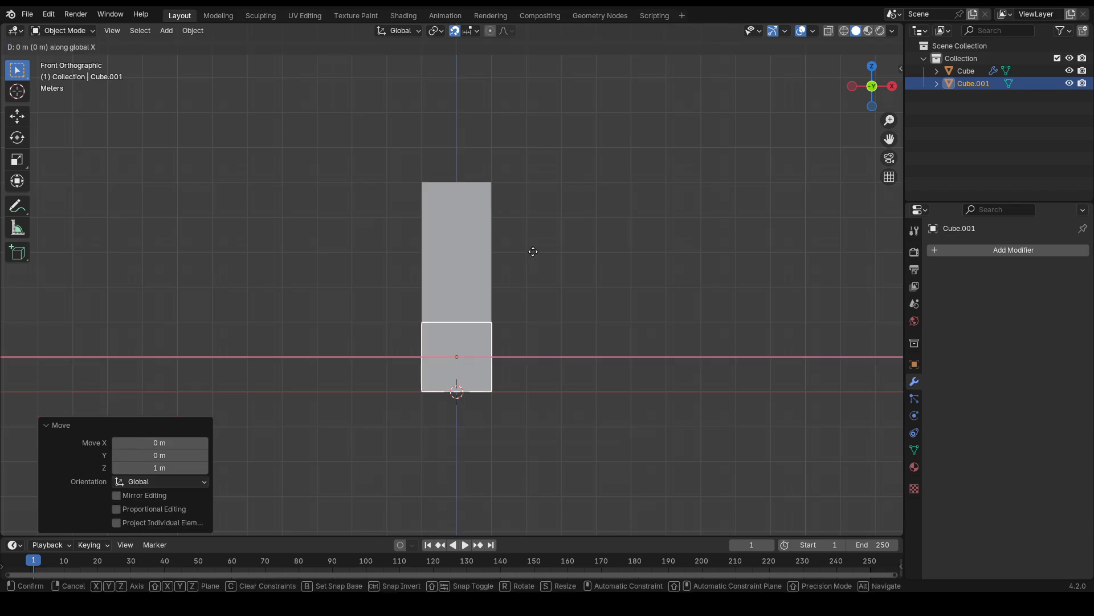
click(594, 247)
middle_drag(594, 247, 334, 259)
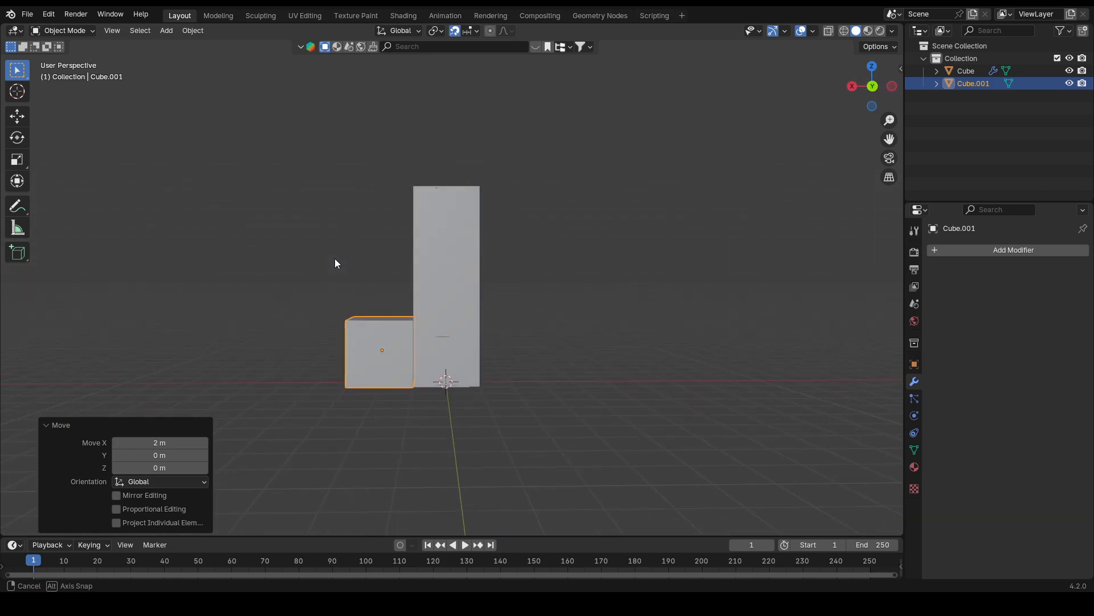
key(g)
key(x)
click(475, 269)
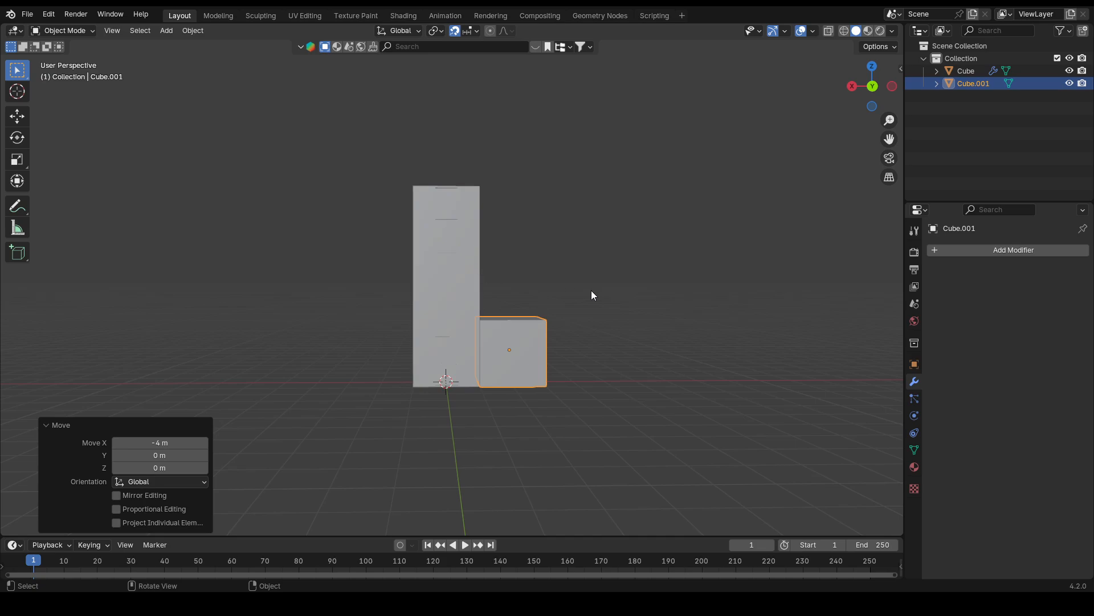
middle_drag(591, 290, 626, 335)
key(s)
key(Escape)
scroll(625, 335, up, 2)
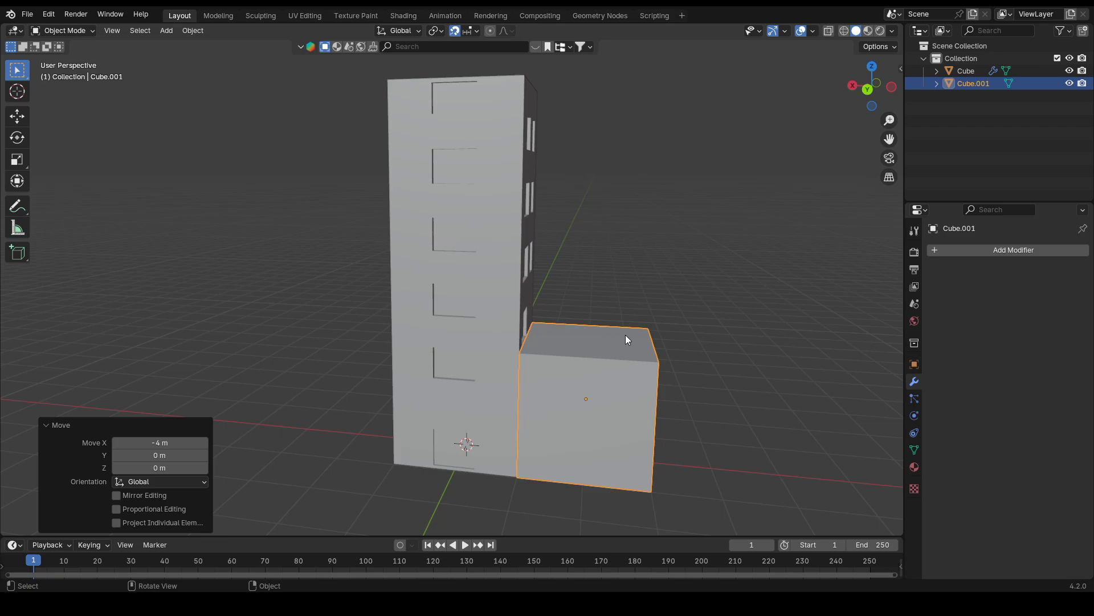
- Select the new cube's top face in Edit Mode and lower it along Z with snapping turned off
click(741, 332)
click(587, 324)
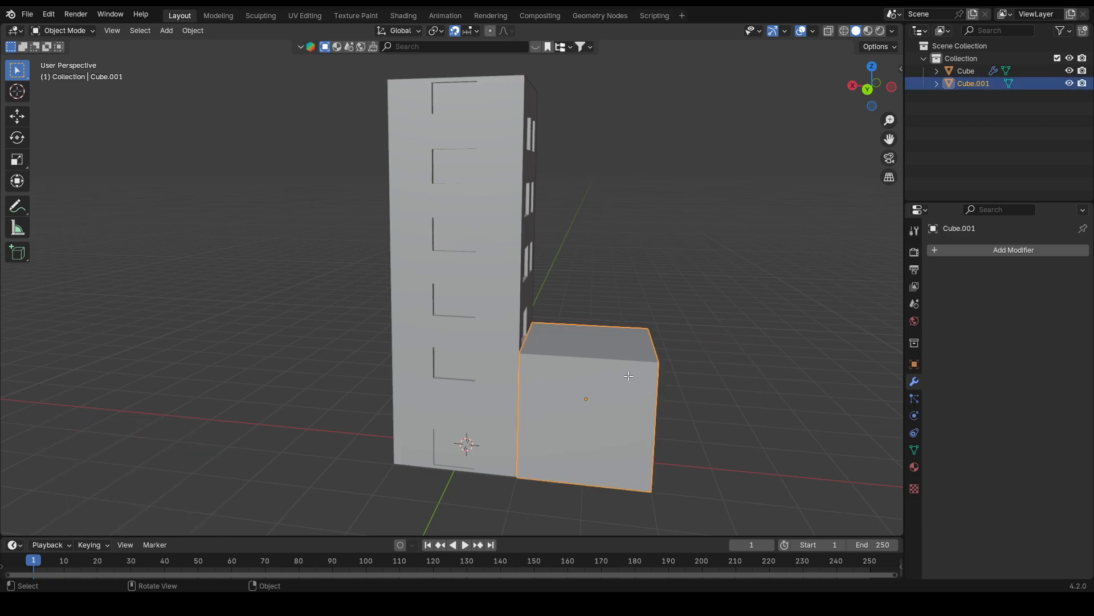
key(Tab)
key(alt+a)
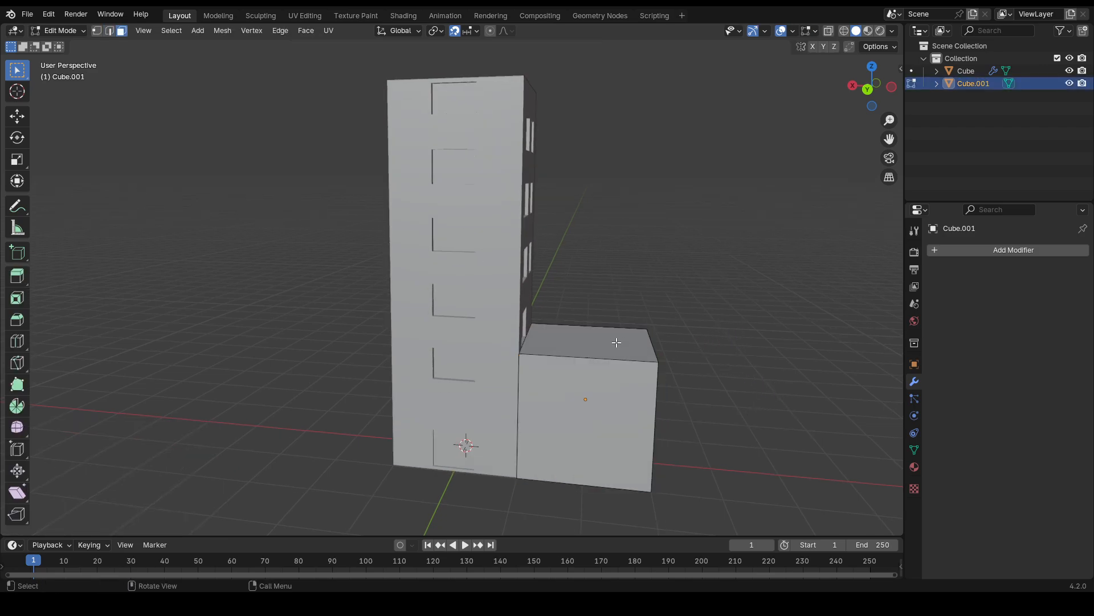
click(616, 342)
key(g)
key(z)
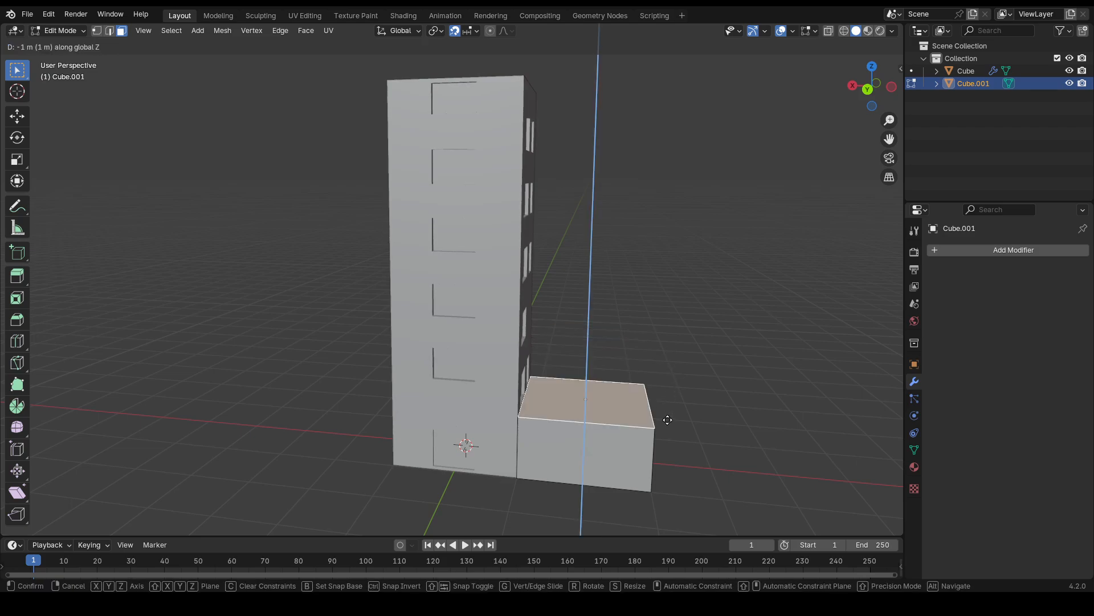
key(Escape)
mouse_move(668, 241)
middle_down()
mouse_move(706, 237)
mouse_move(684, 251)
middle_up()
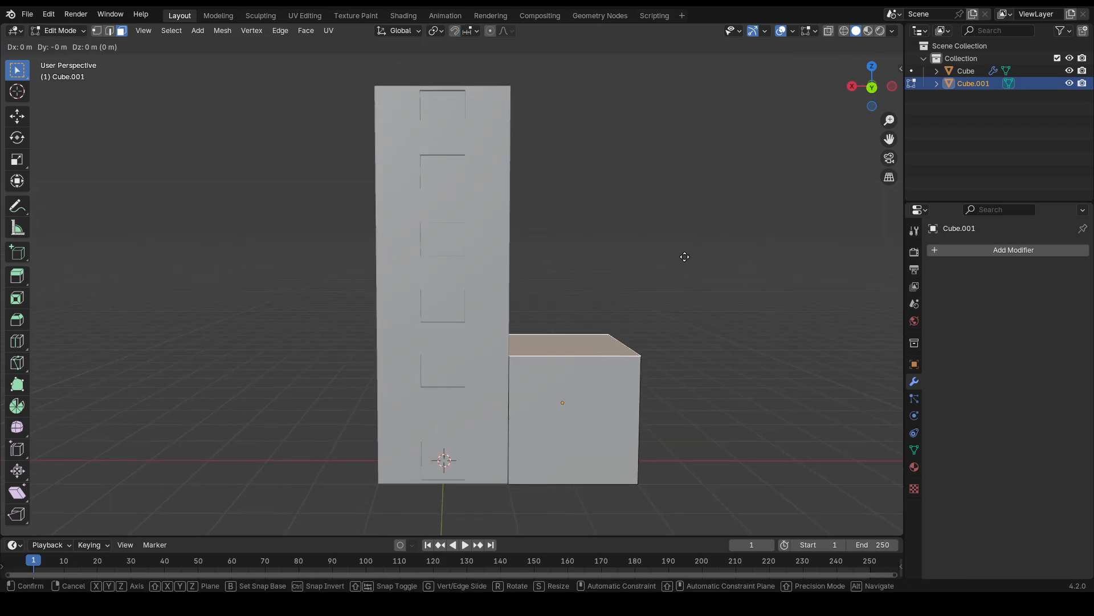
key(g)
key(z)
click(677, 318)
middle_drag(677, 318, 684, 410)
- Move the block's outer end face about -1.685 m along X to lengthen it away from the tower
key(g)
key(y)
right_click(651, 405)
key(g)
key(x)
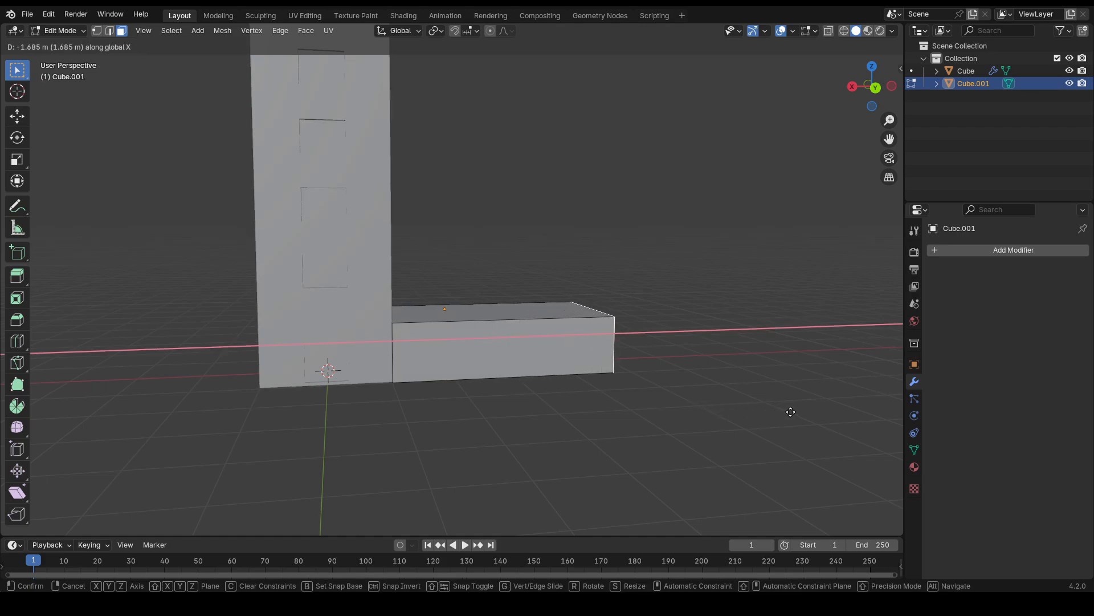
click(789, 410)
middle_drag(789, 410, 621, 429)
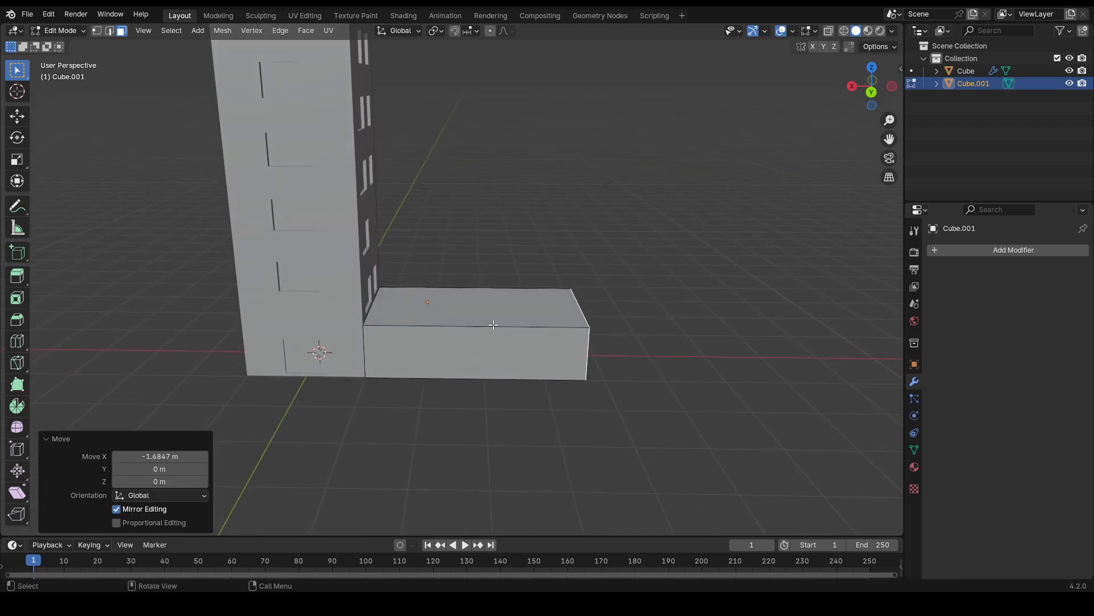
- Lower the elongated block's top face by about 0.087 m along Z
click(499, 320)
middle_drag(500, 320, 423, 303)
scroll(540, 323, up, 4)
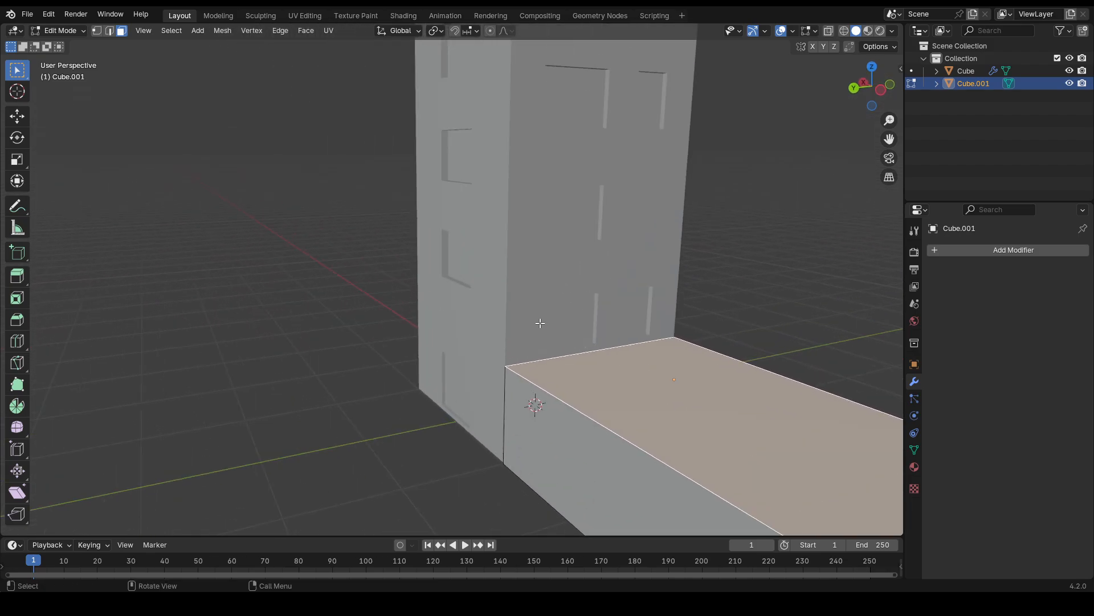
middle_drag(598, 342, 643, 348)
middle_drag(484, 330, 513, 339)
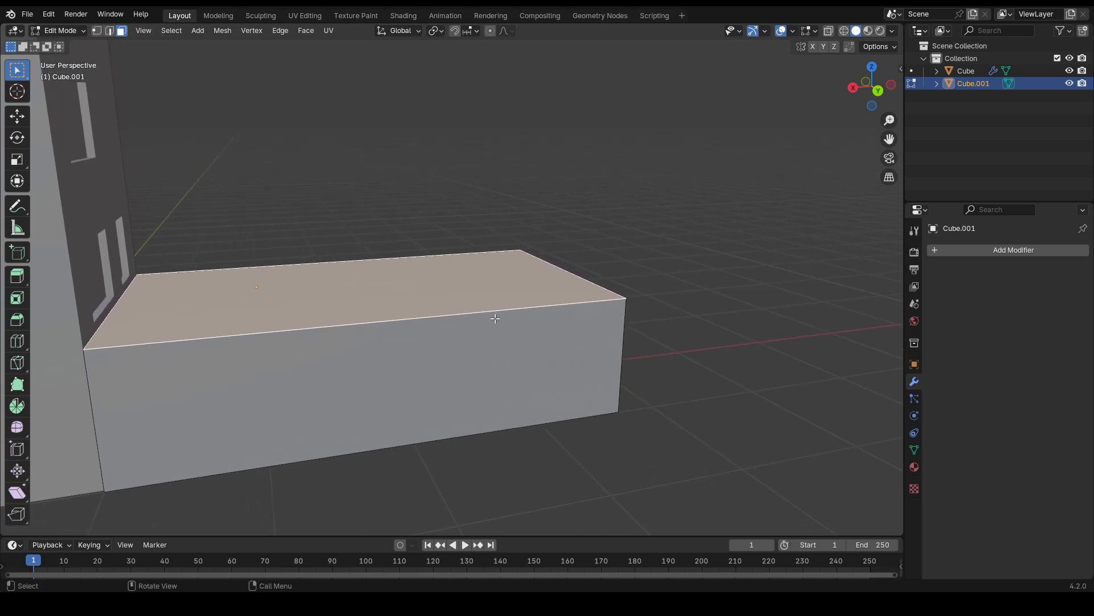
key(g)
key(z)
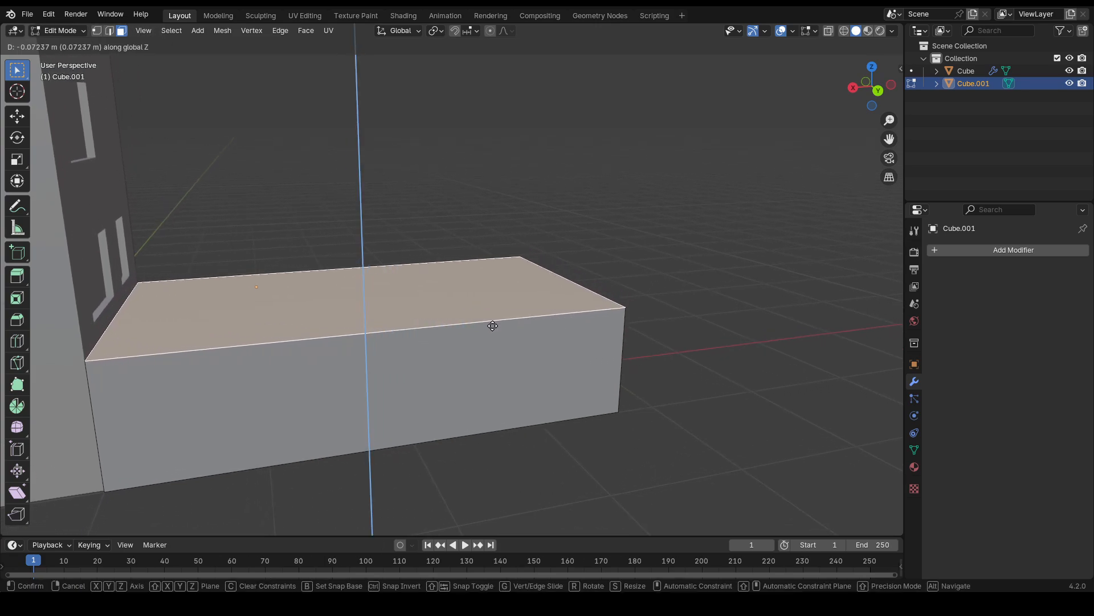
click(491, 324)
middle_drag(491, 324, 559, 421)
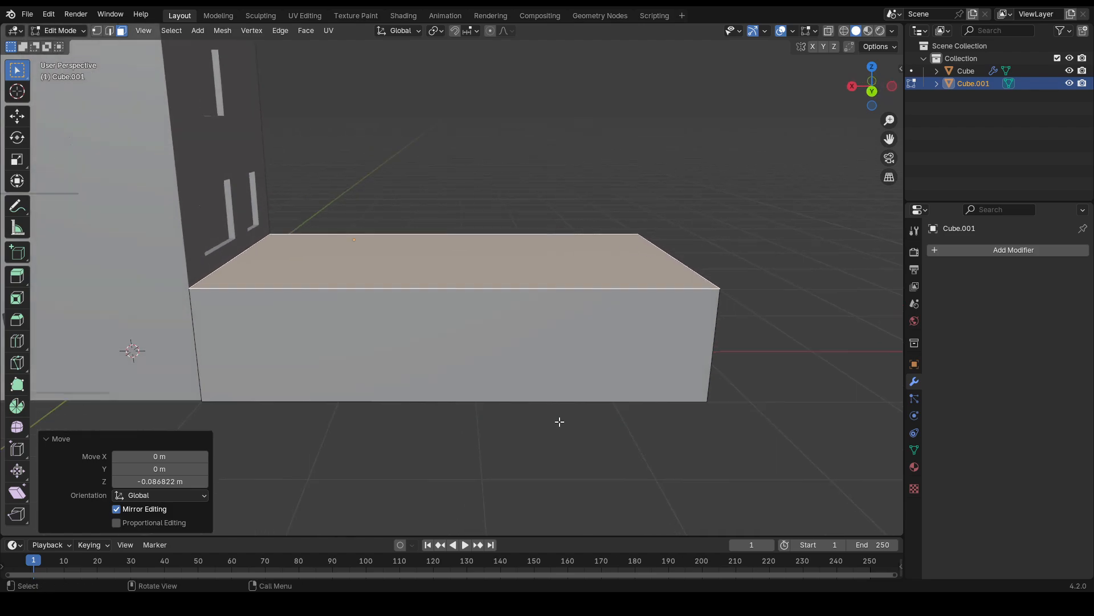
- Add ten evenly spaced loop cuts across the block's length, leaving them unslid
click(409, 441)
middle_drag(659, 337, 548, 361)
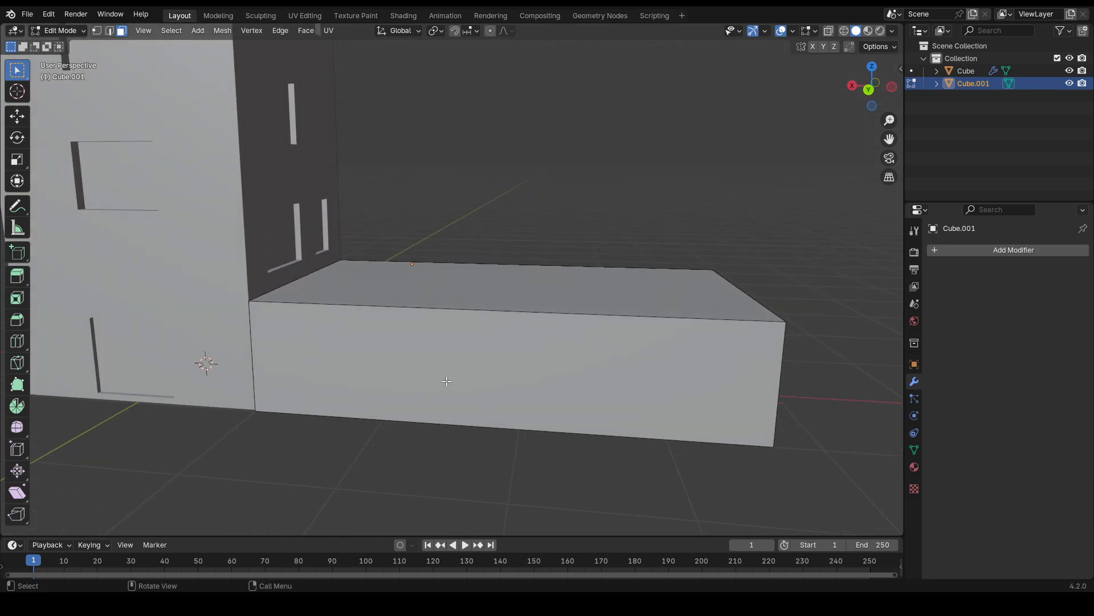
middle_drag(447, 381, 440, 328)
key(ctrl+r)
scroll(440, 328, up, 6)
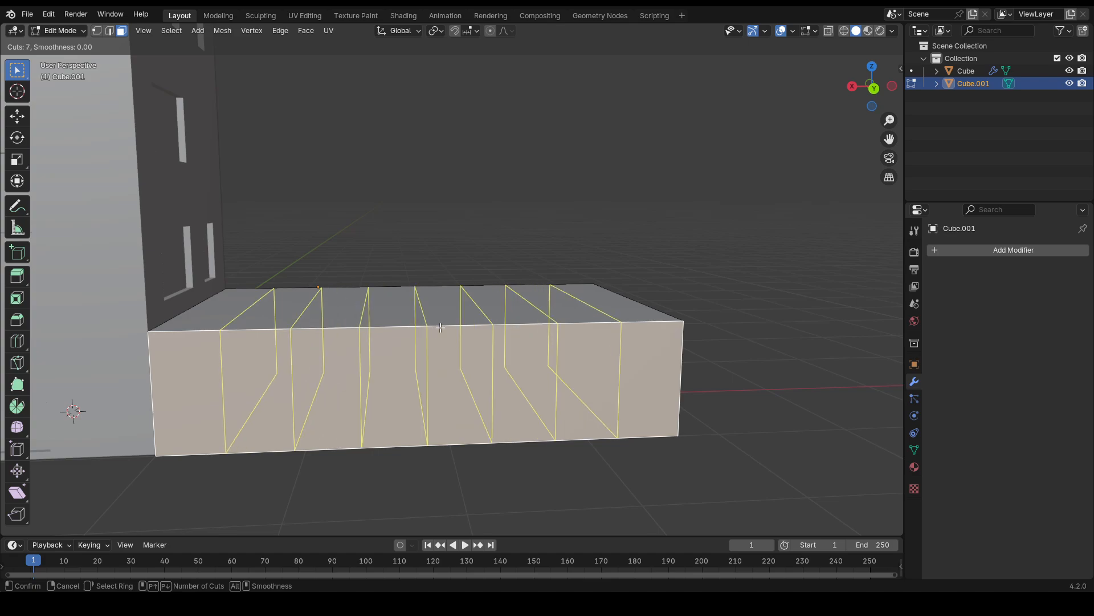
scroll(441, 328, up, 3)
click(441, 328)
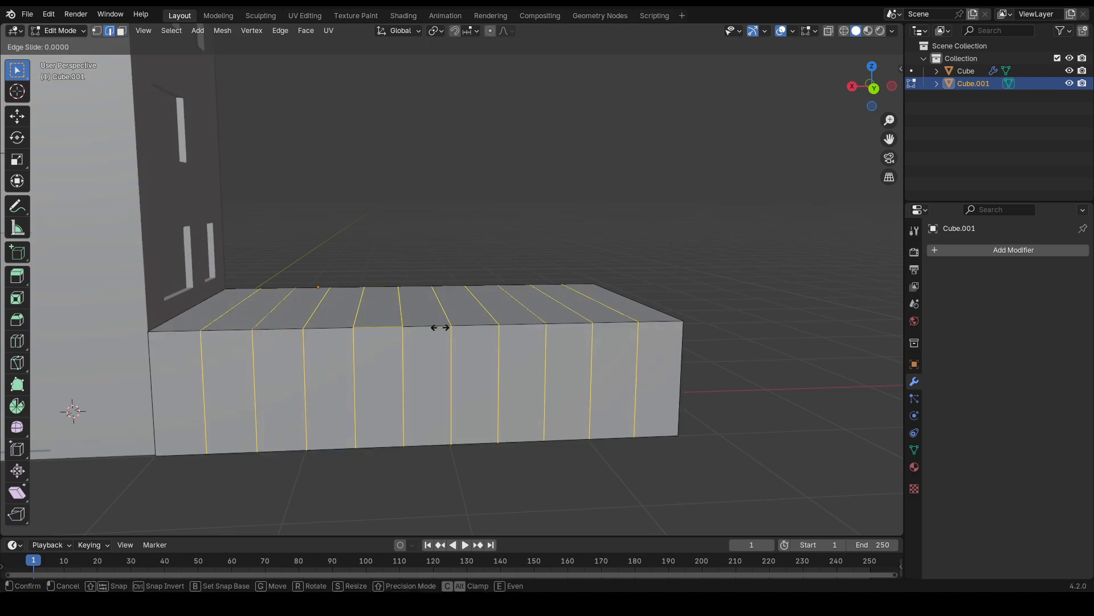
right_click(440, 328)
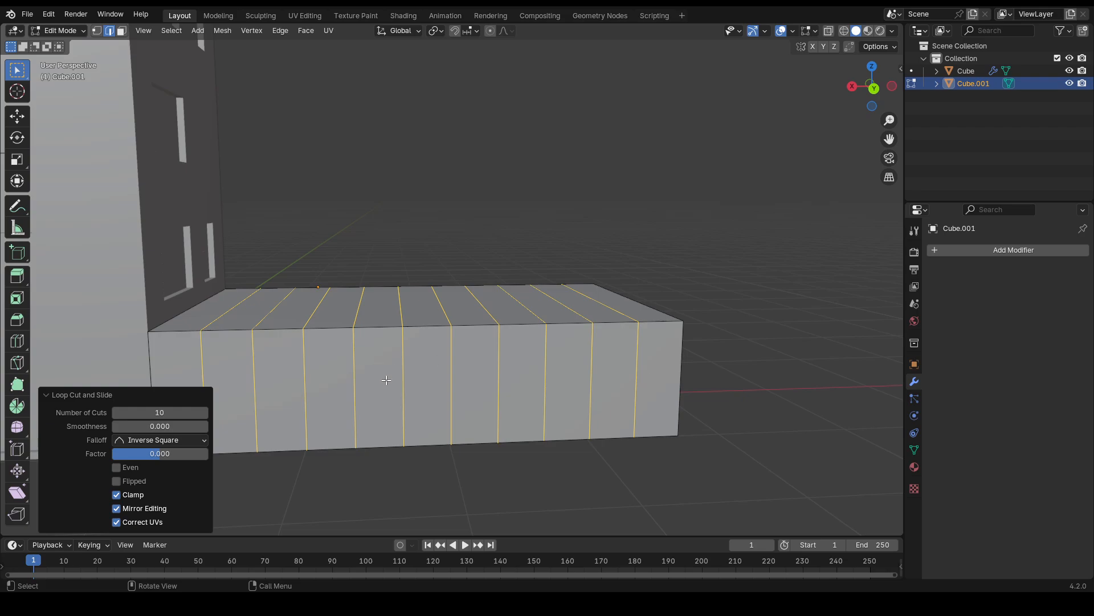
- Add three evenly spaced horizontal loop cuts around the block's sides, leaving them unslid
key(ctrl+r)
scroll(386, 361, up, 3)
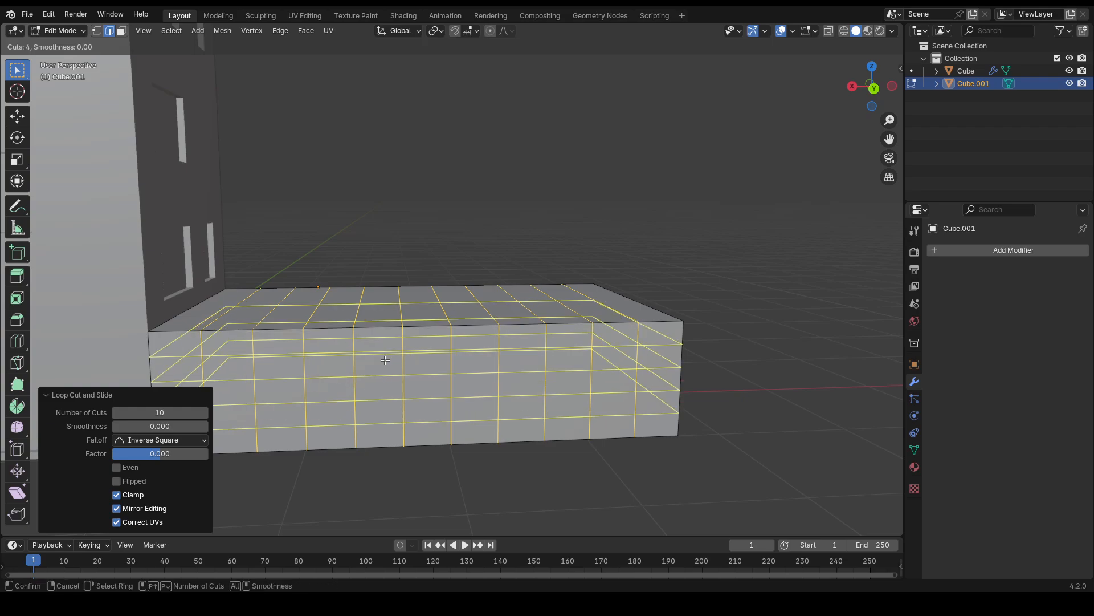
click(386, 361)
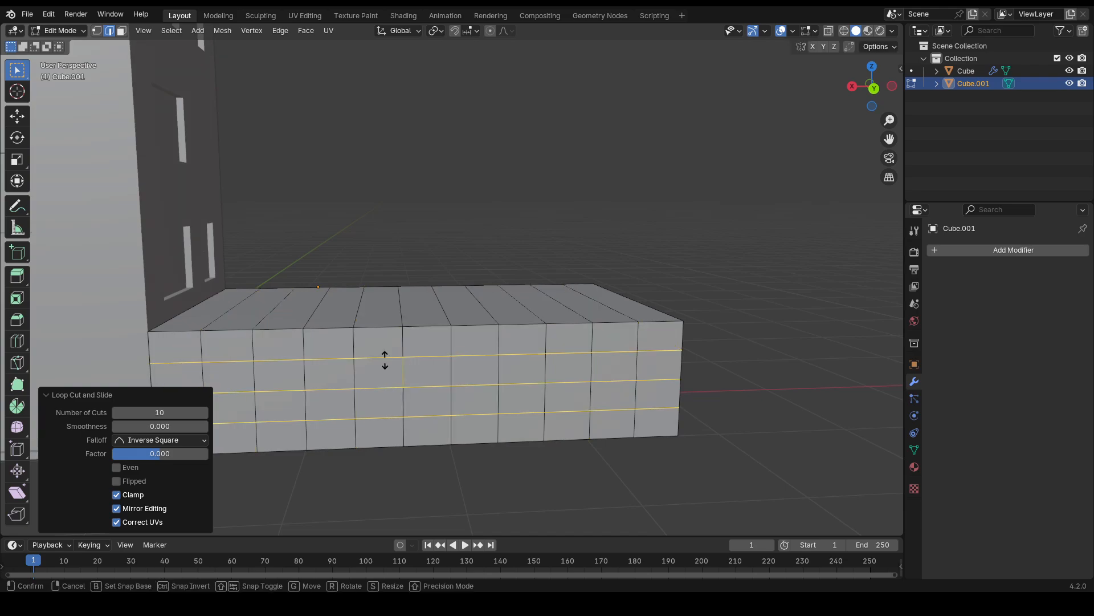
right_click(383, 359)
click(525, 491)
shift+middle_drag(524, 490, 622, 411)
click(474, 332)
middle_drag(547, 341, 447, 245)
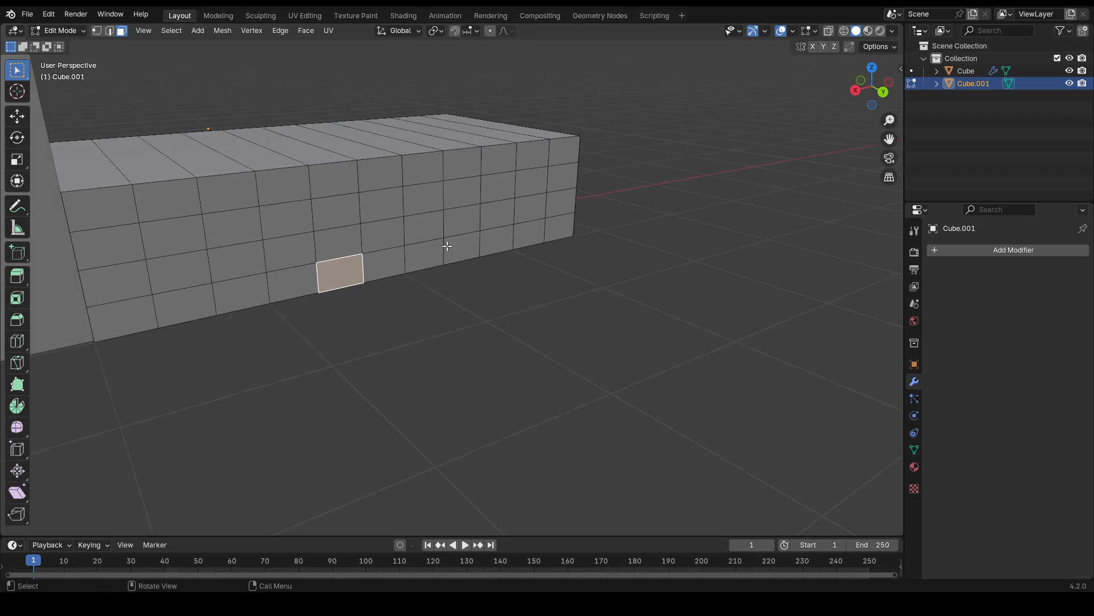
middle_drag(581, 237, 606, 243)
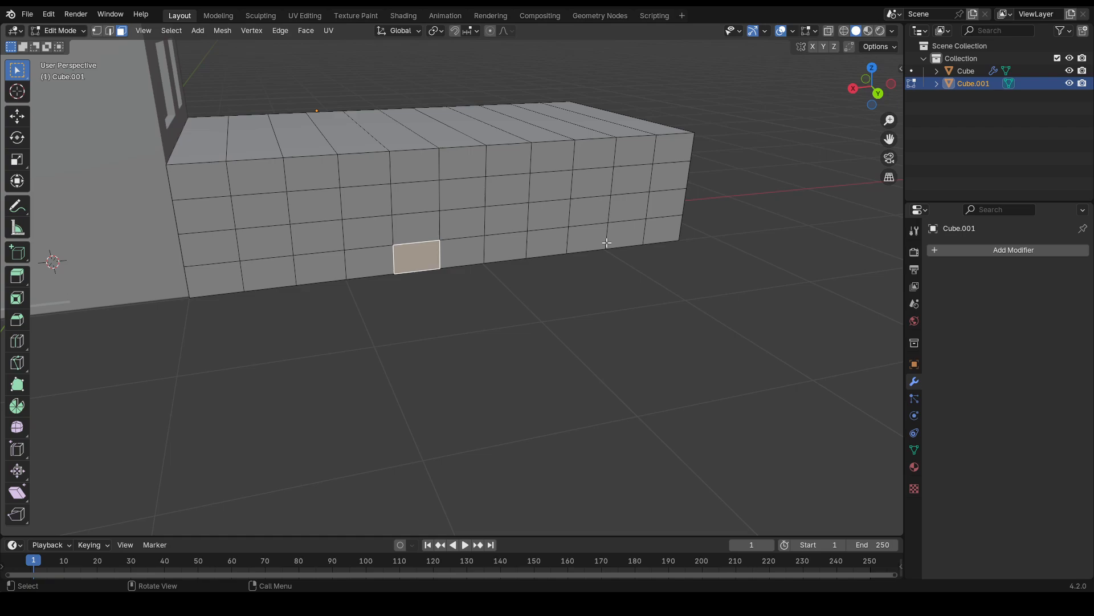
scroll(547, 257, up, 5)
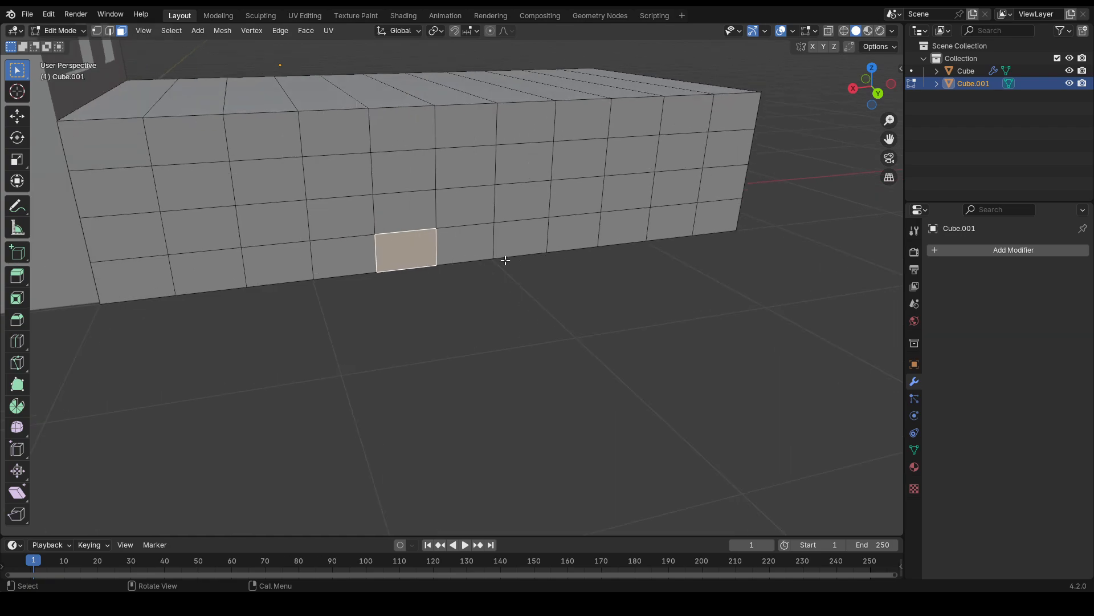
scroll(483, 239, up, 1)
shift+click(469, 228)
mouse_move(469, 238)
middle_down()
mouse_move(484, 239)
mouse_move(474, 241)
middle_up()
click(467, 298)
- Add one horizontal loop cut around the block's bottom row, slid down near the base with a factor of 0.694
middle_drag(422, 275, 378, 270)
key(ctrl+r)
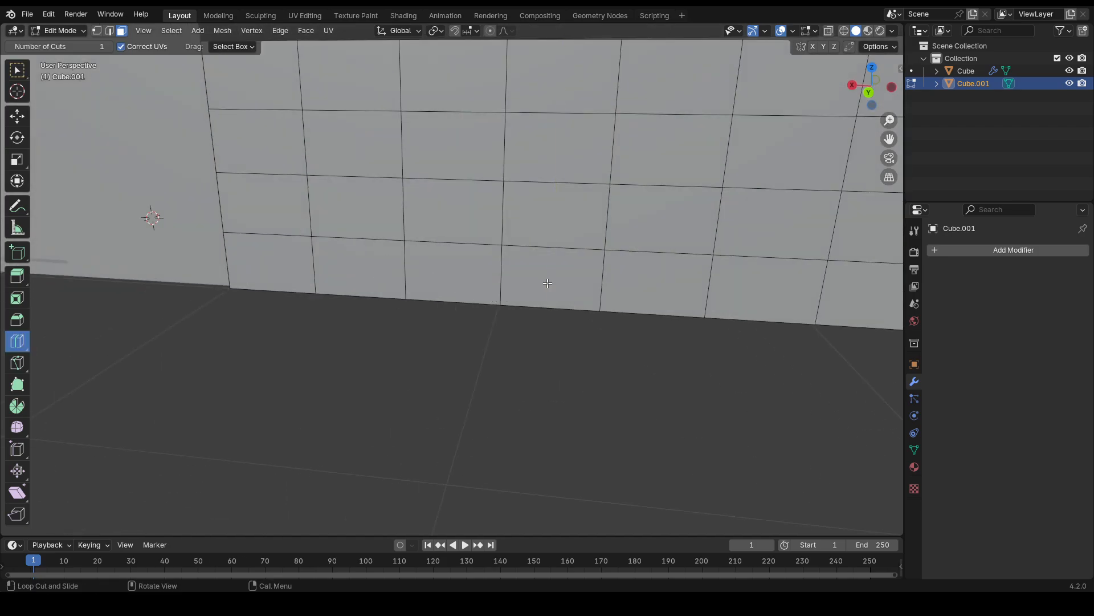
drag(511, 262, 509, 282)
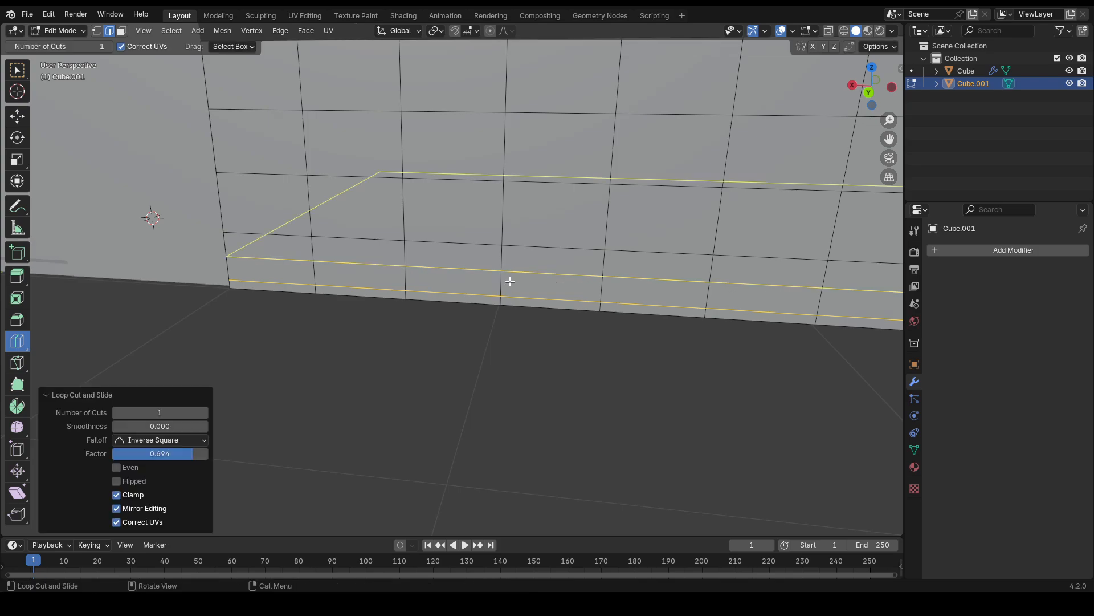
key(ctrl+z)
click(556, 288)
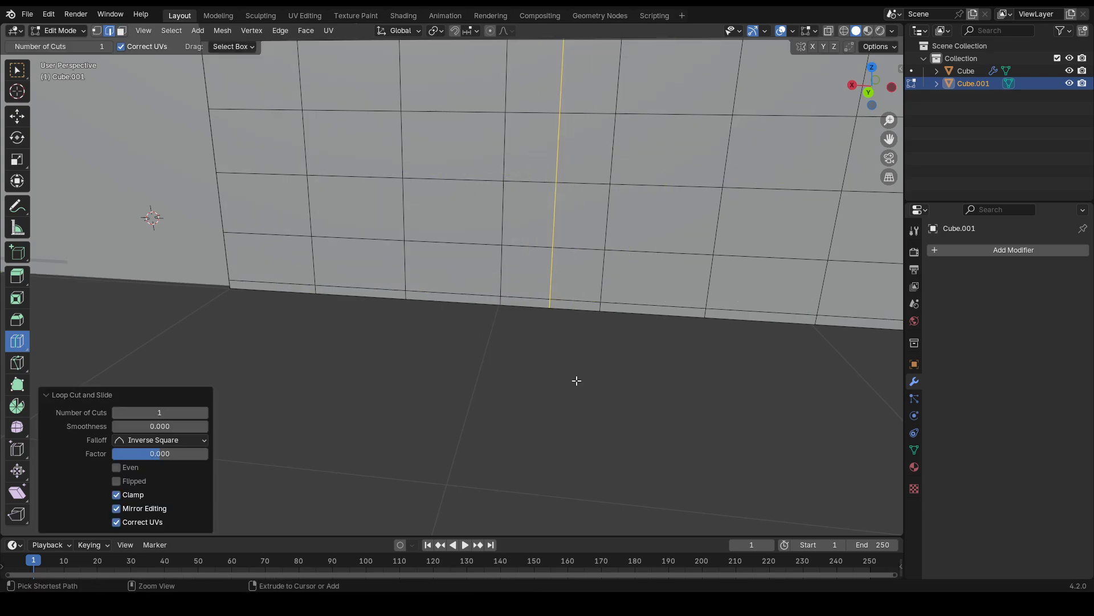
key(ctrl+z)
key(shift+space)
key(w)
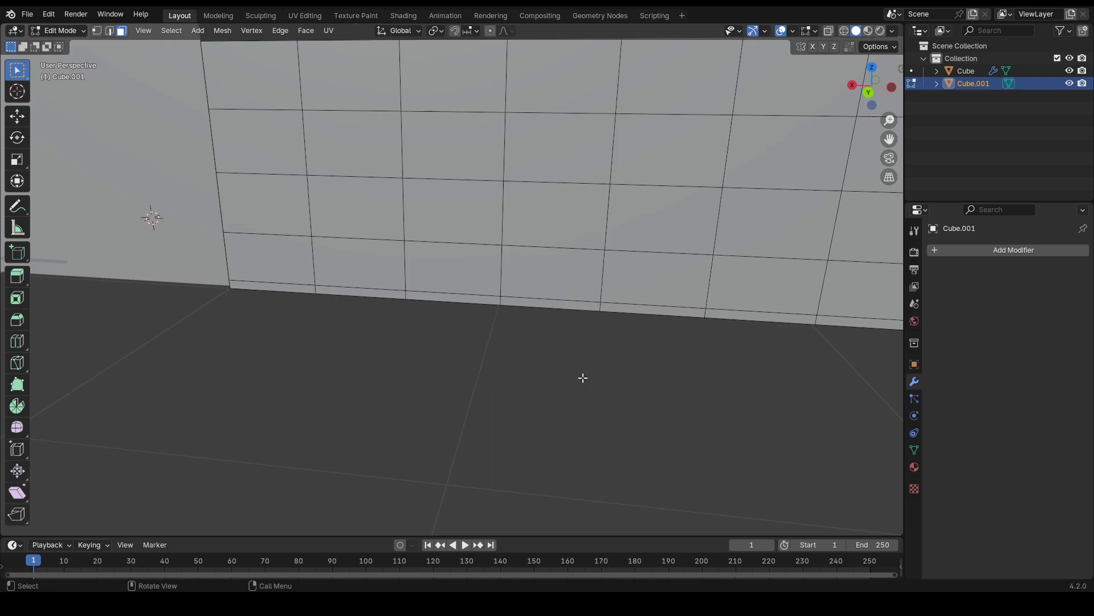
middle_drag(582, 379, 513, 262)
shift+click(514, 261)
shift+click(429, 266)
scroll(518, 296, down, 4)
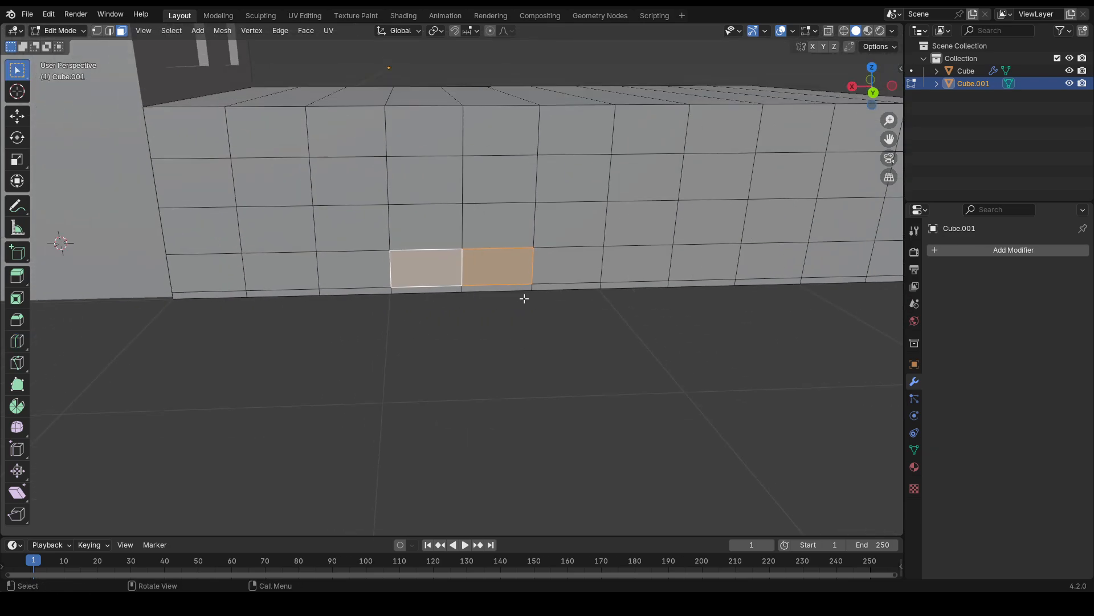
click(514, 271)
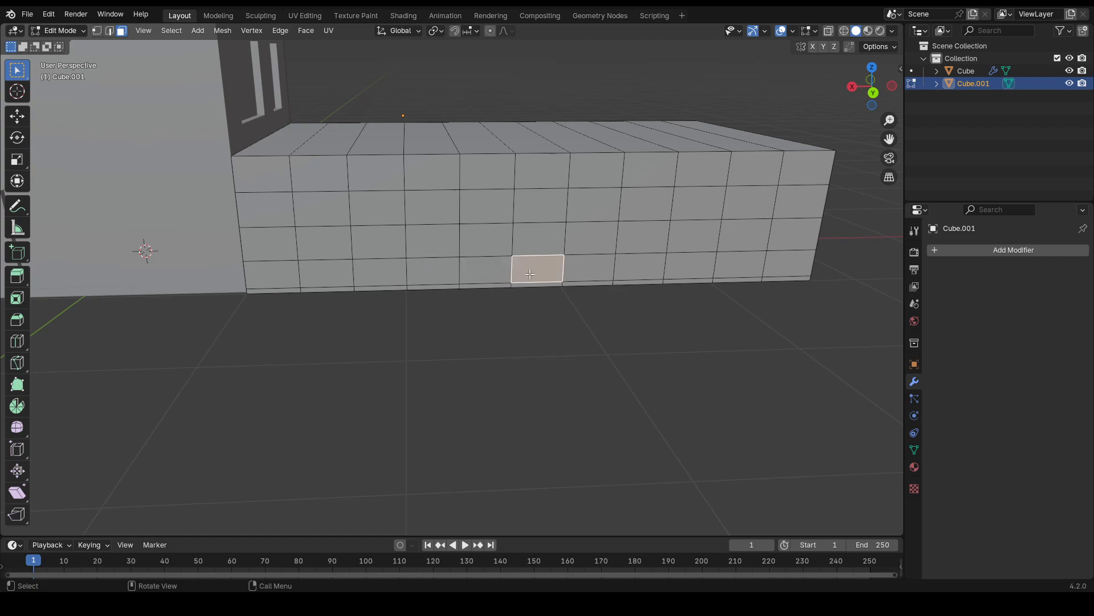
shift+click(491, 274)
shift+click(573, 267)
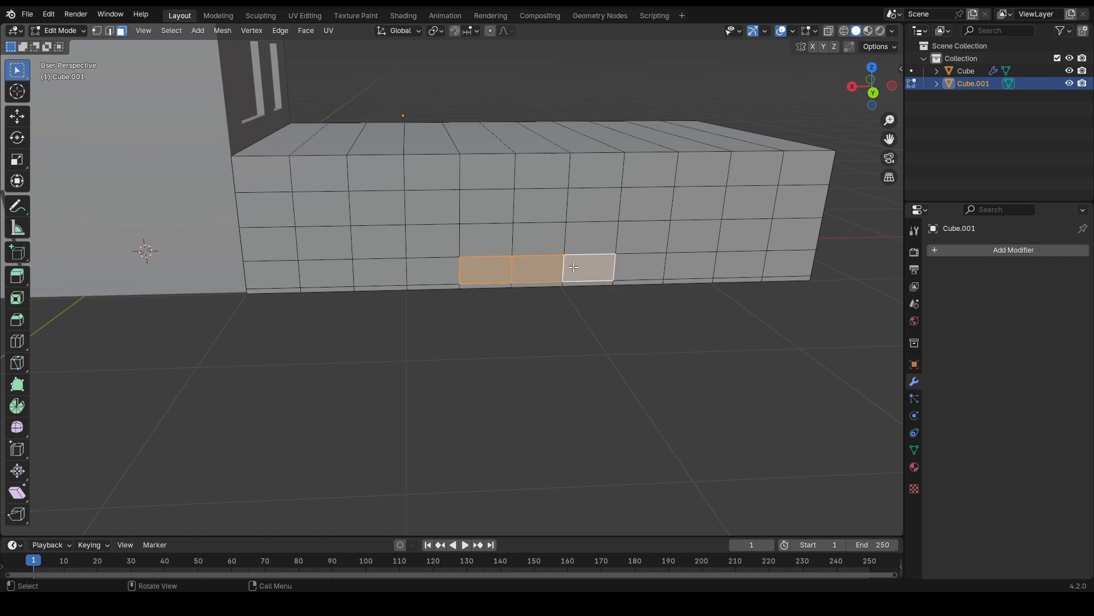
key(ctrl+z)
key(ctrl+z)
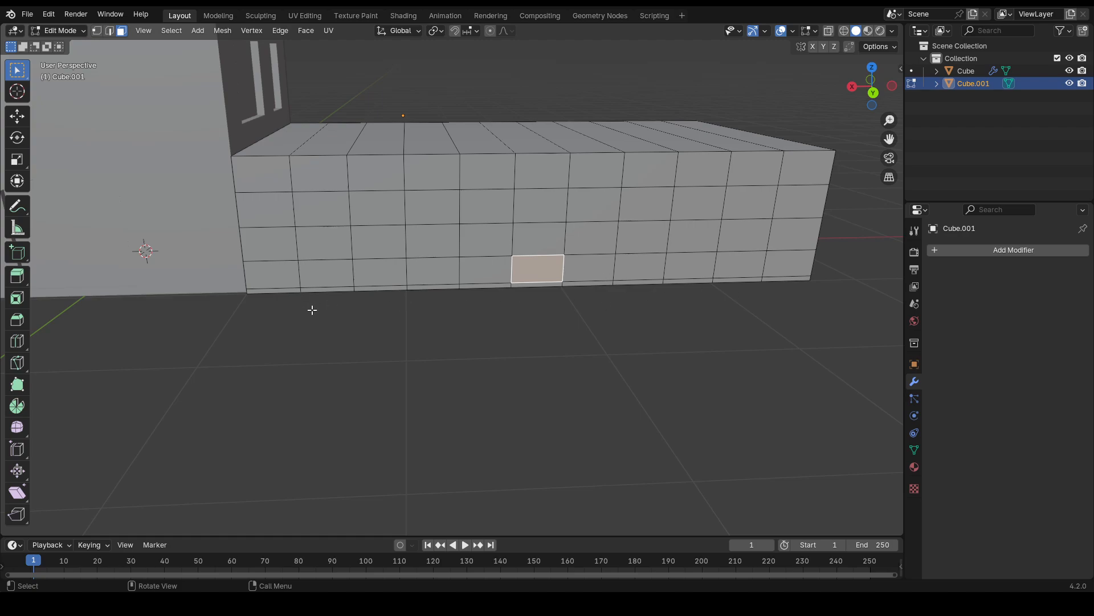
- Try to extrude the selected middle face of the row above the base strip inward, and try a knife cut on it
middle_drag(479, 296, 454, 298)
scroll(430, 276, up, 4)
key(e)
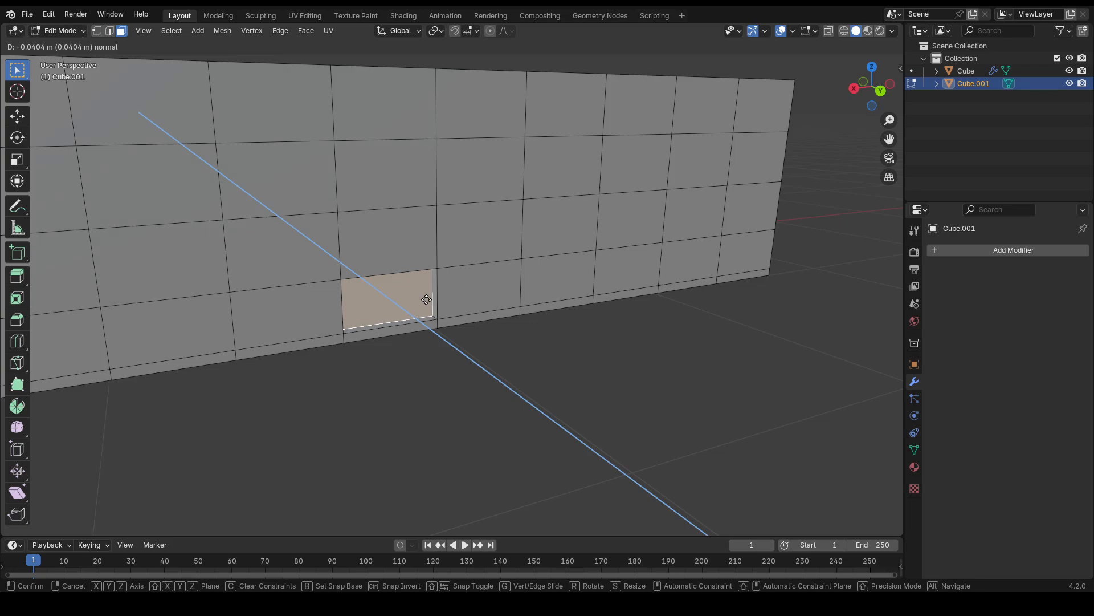
right_click(426, 301)
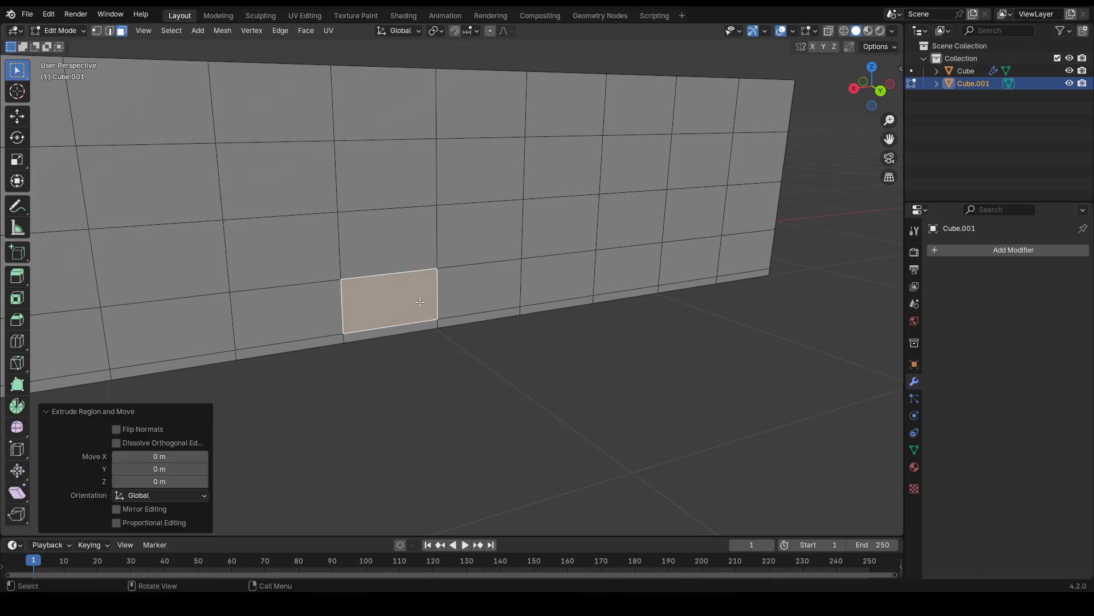
key(k)
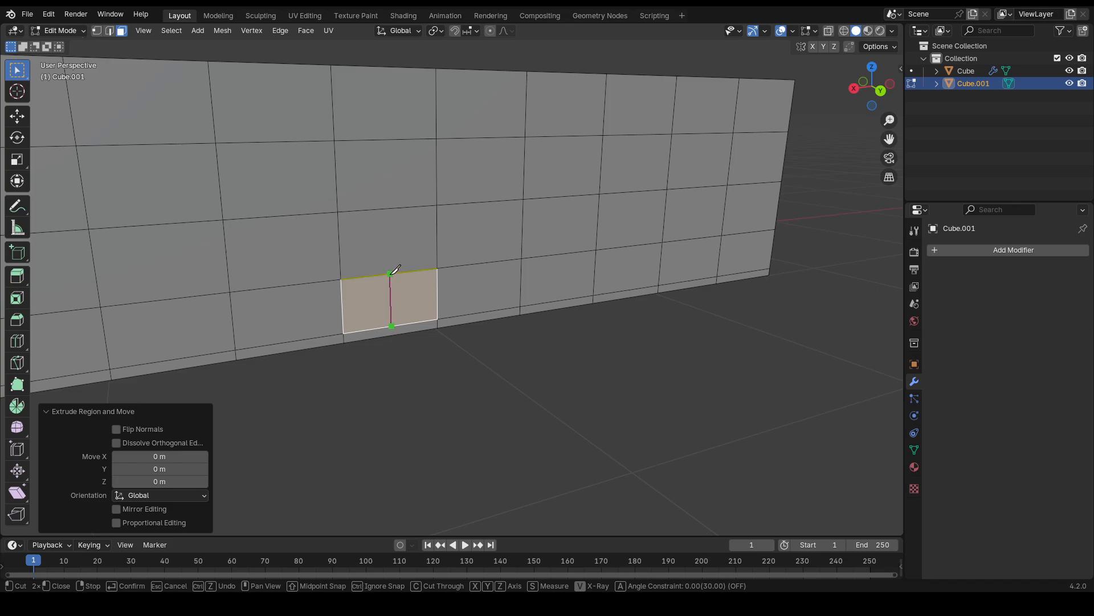
key(Return)
- Merge all of the block's vertices by distance at 0.0001 m, and reselect the middle face above the base strip
middle_drag(396, 269, 384, 363)
key(a)
key(m)
click(349, 339)
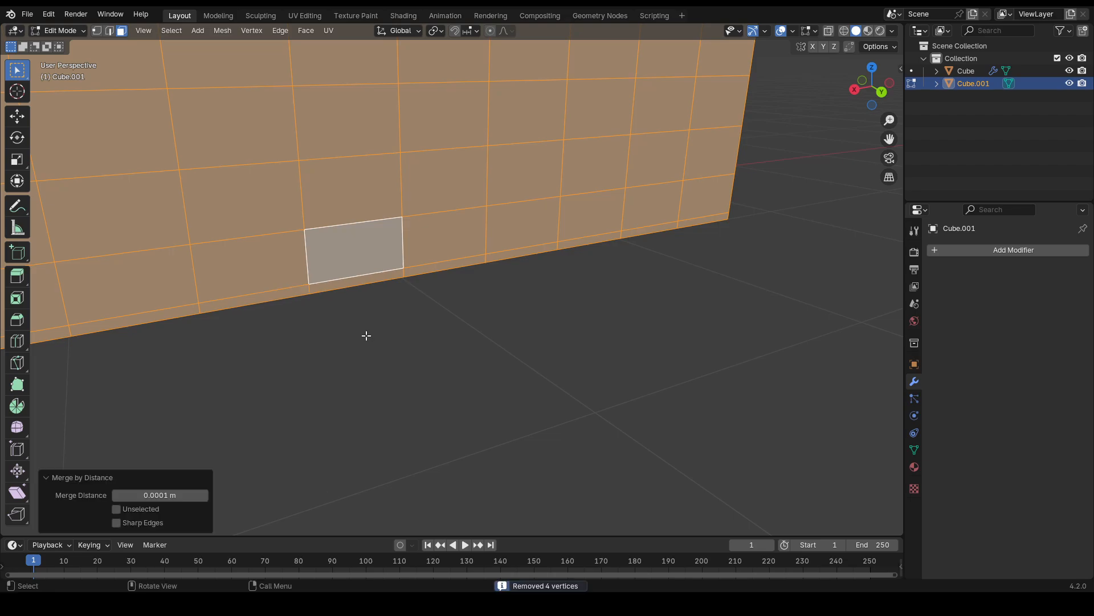
ctrl+scroll(370, 334, down, 3)
click(361, 341)
click(305, 271)
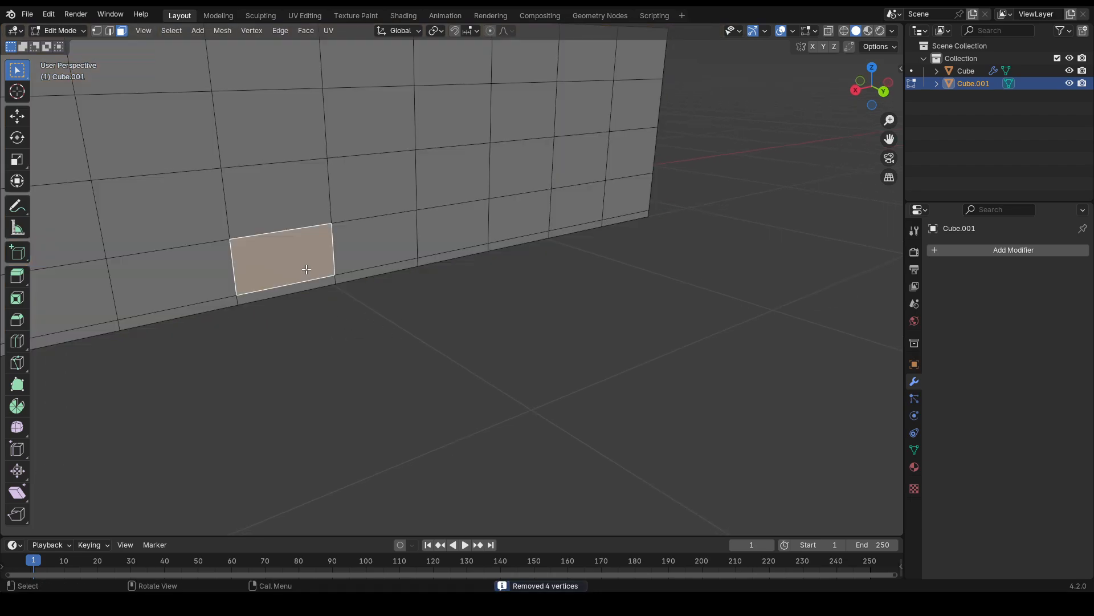
- View the block's long side straight on in orthographic view and knife-cut the selected face vertically down its middle
key(shift+KP_7)
scroll(322, 270, down, 20)
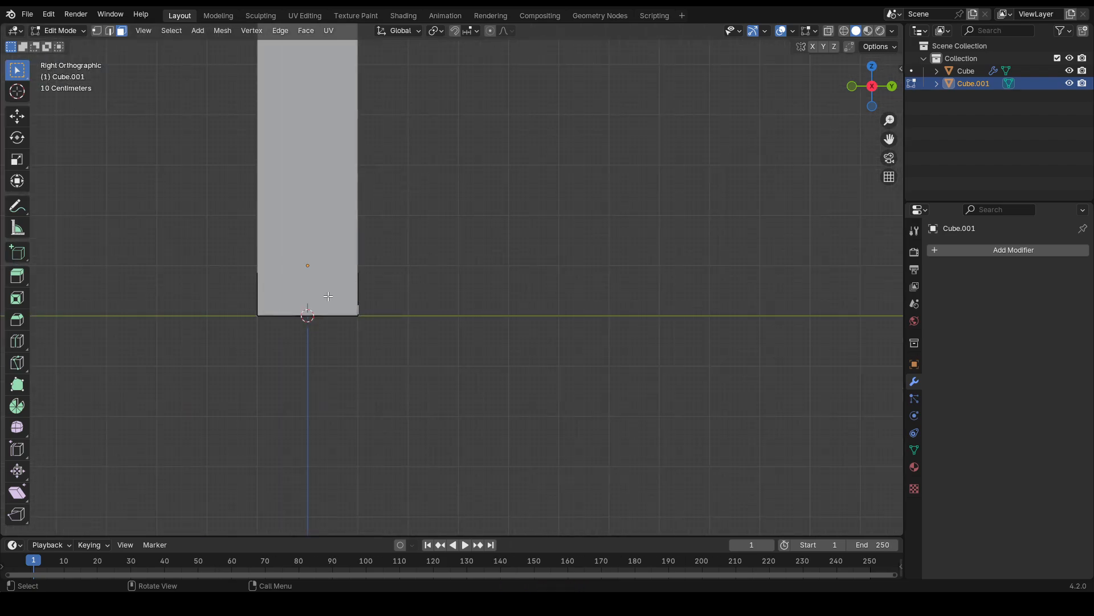
key(KP_1)
key(KP_3)
key(KP_6)
key(KP_6)
key(KP_6)
key(KP_6)
key(KP_6)
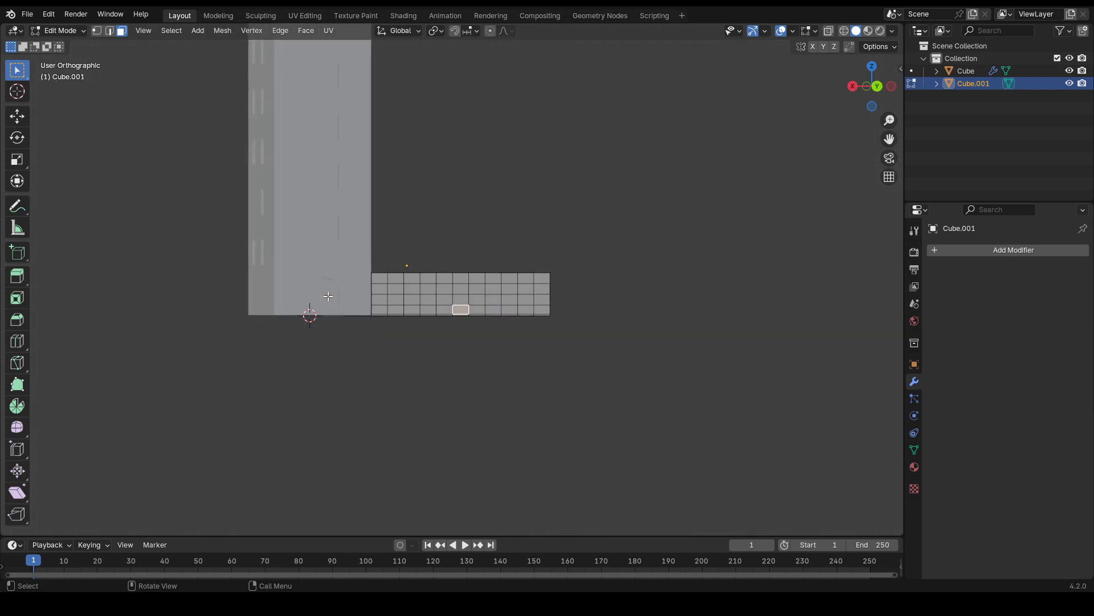
key(KP_6)
scroll(414, 270, up, 11)
shift+middle_drag(632, 435, 444, 347)
key(k)
click(517, 382)
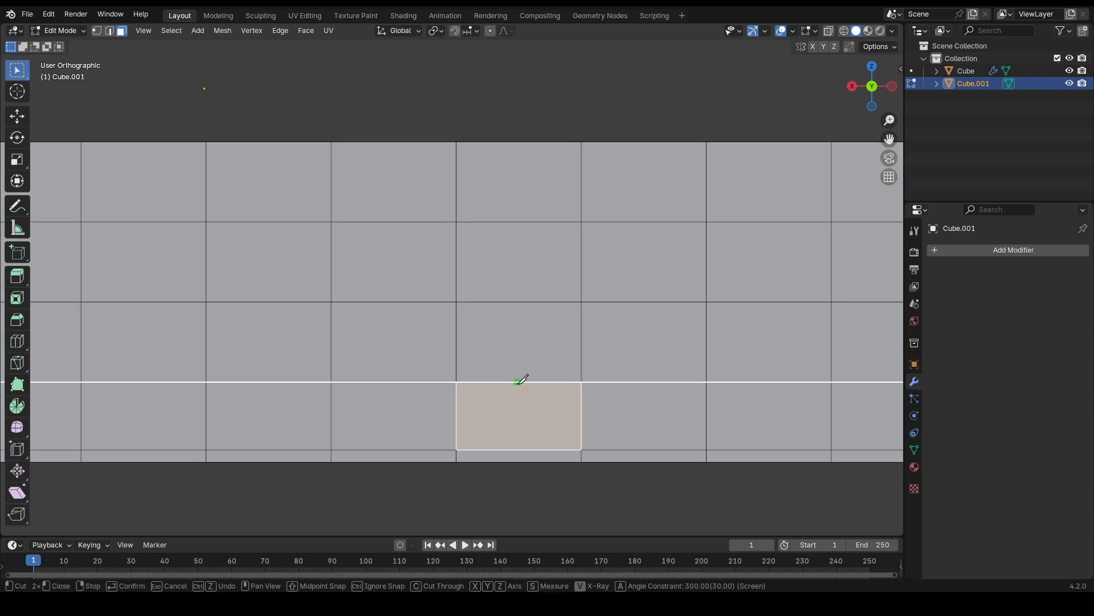
click(517, 449)
key(Return)
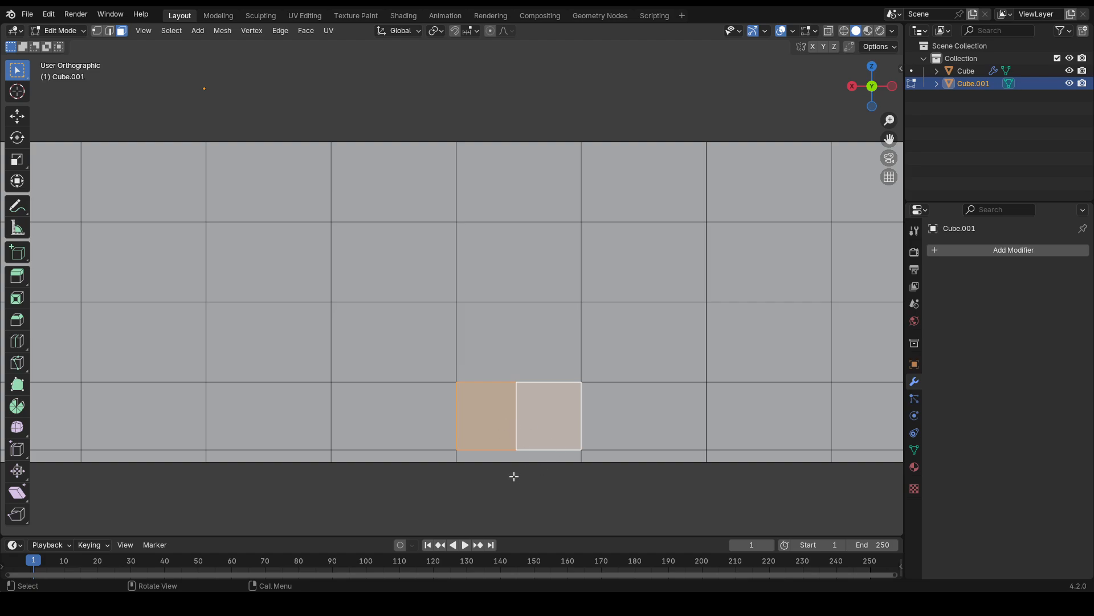
- Knife-cut an L-shaped line inside the half face nearer the tower, horizontal from the new edge and straight down to its lower edge
click(515, 417)
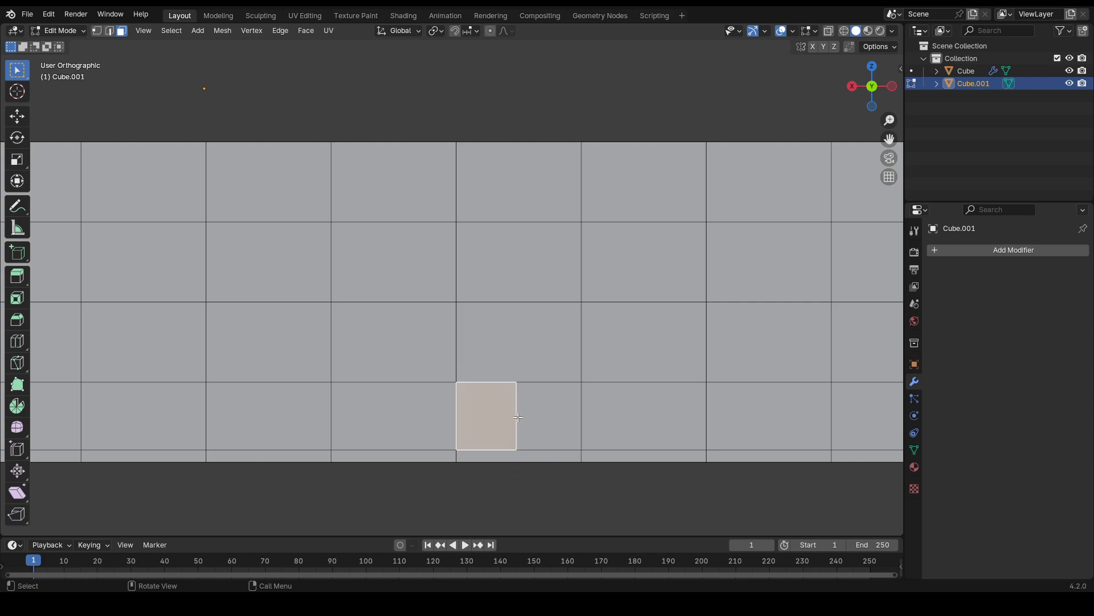
key(k)
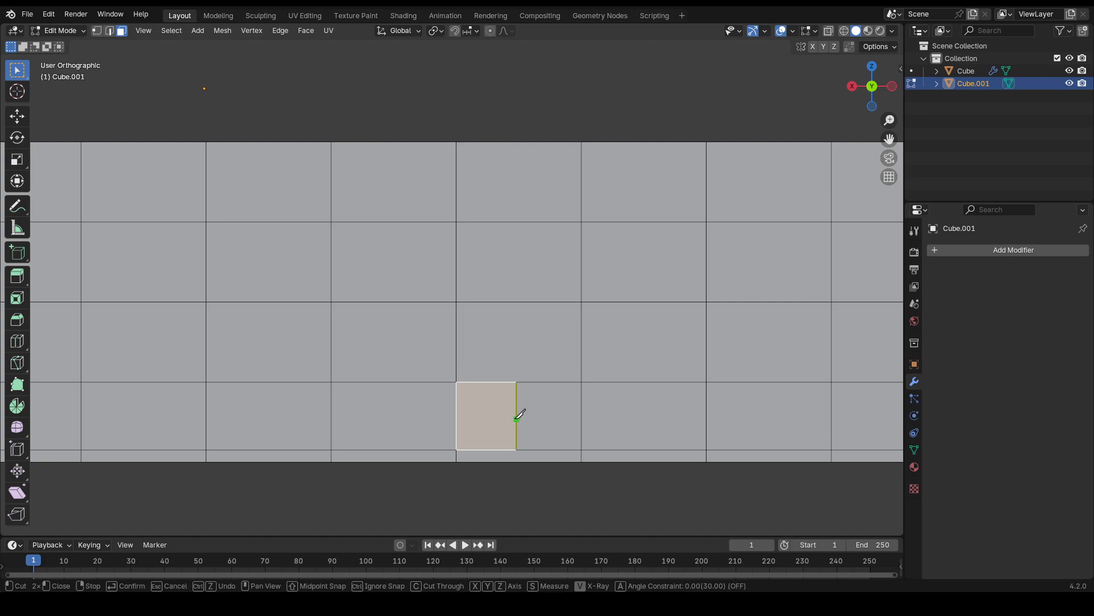
key(a)
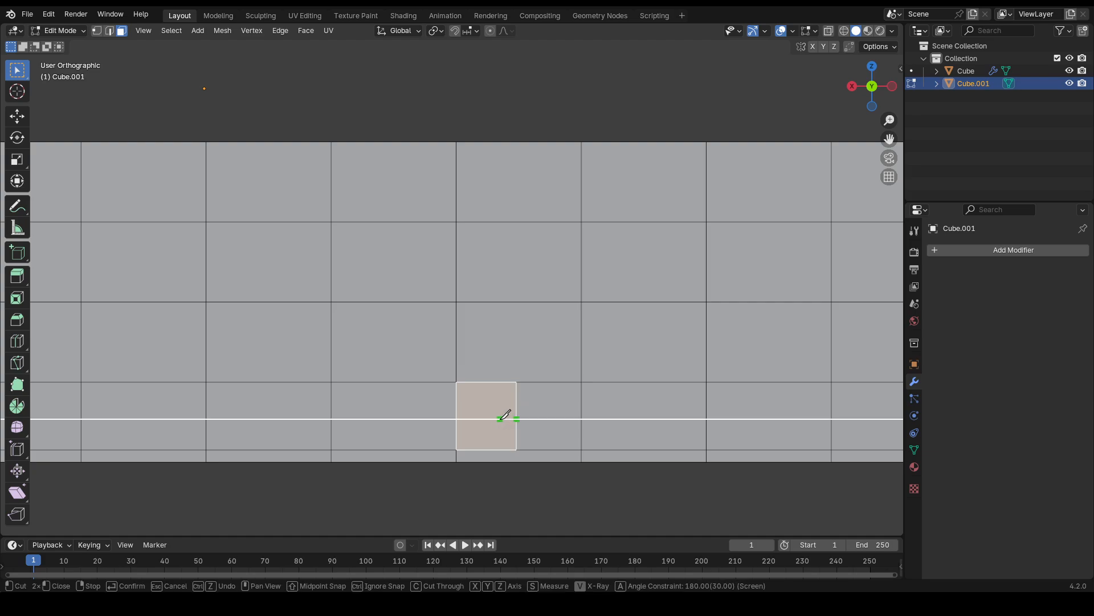
click(495, 419)
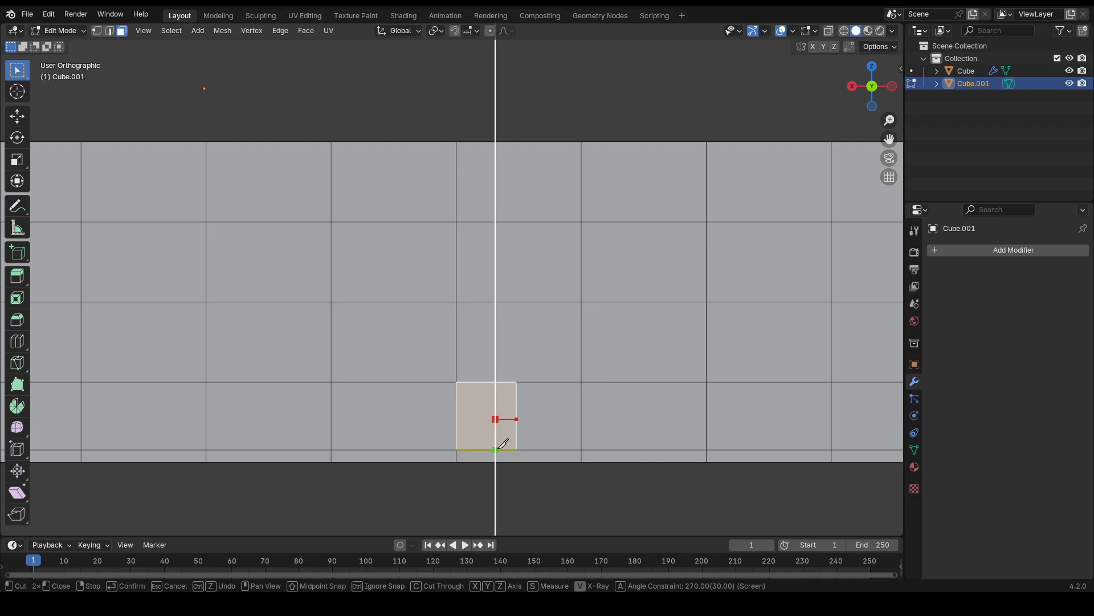
click(499, 448)
key(Return)
- Undo both knife cuts on the middle face above the base strip
scroll(518, 453, down, 3)
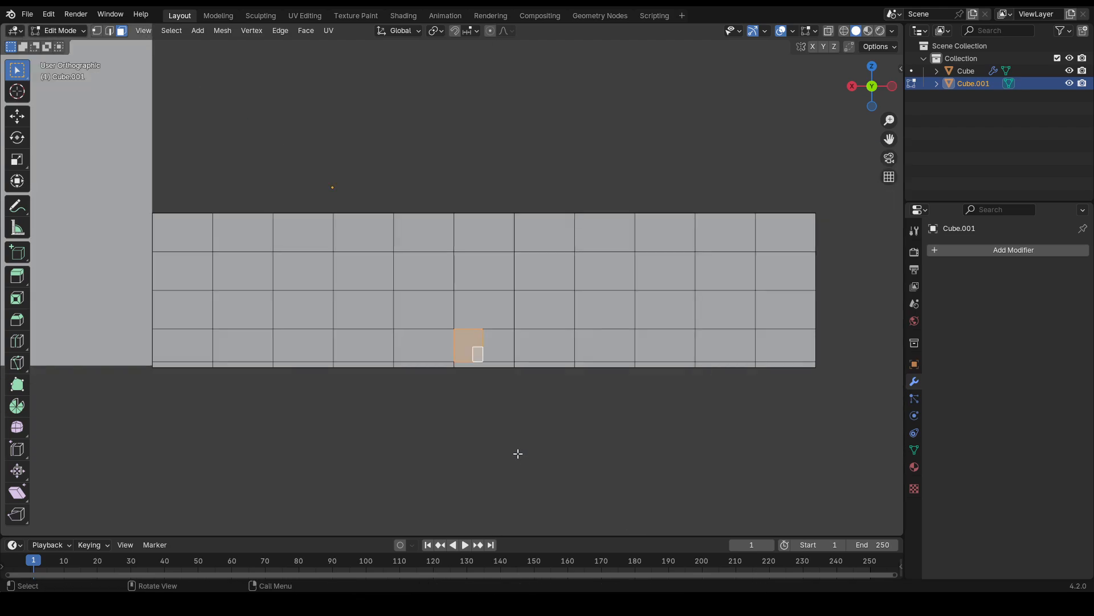
scroll(518, 454, down, 2)
middle_drag(518, 453, 289, 287)
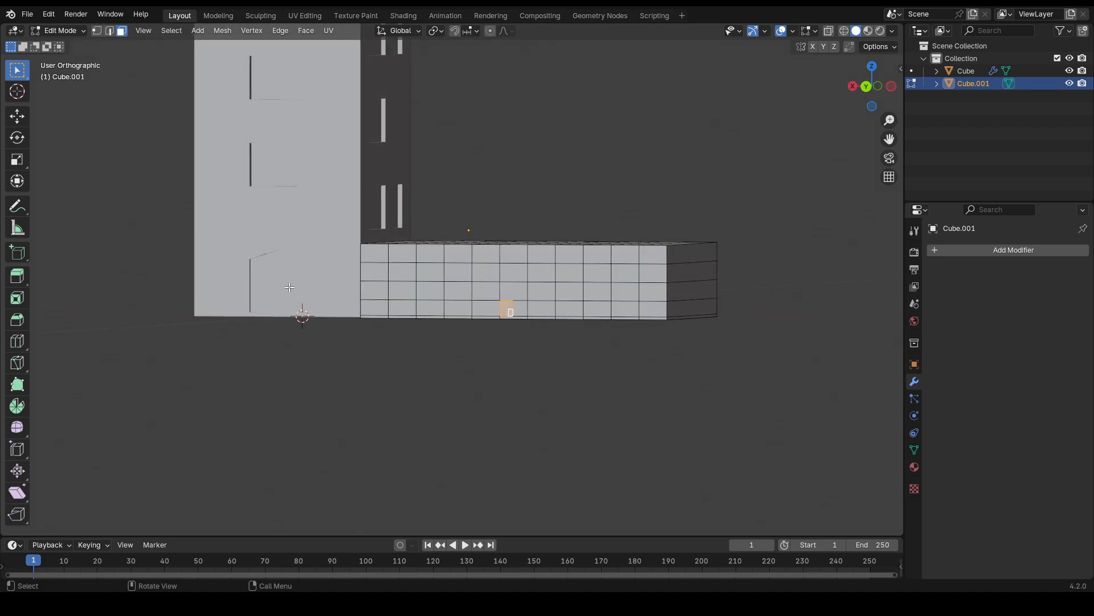
middle_drag(235, 260, 442, 344)
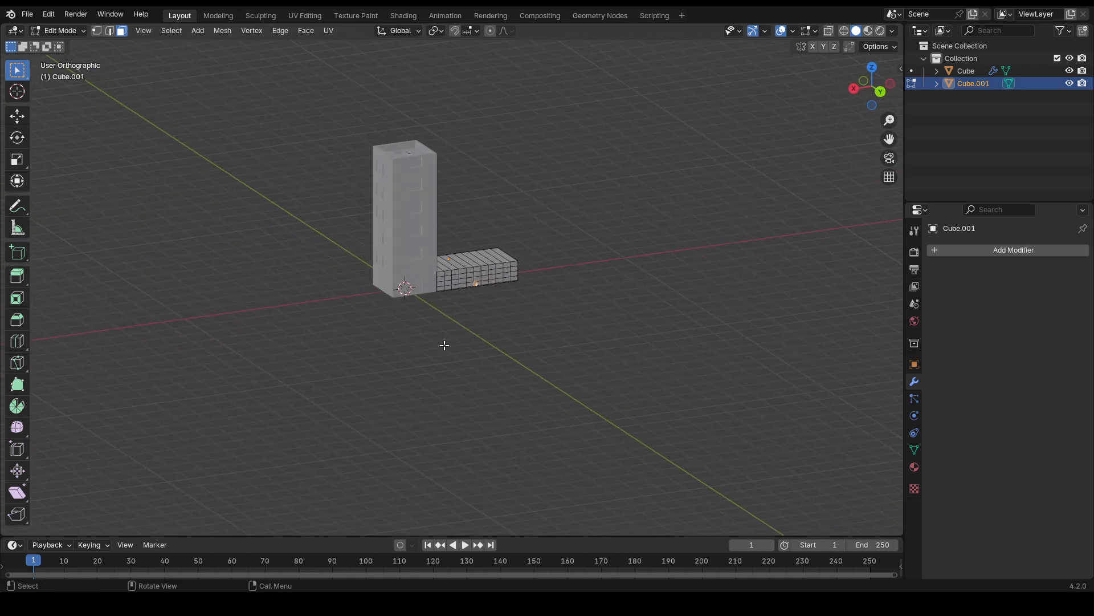
scroll(442, 344, up, 6)
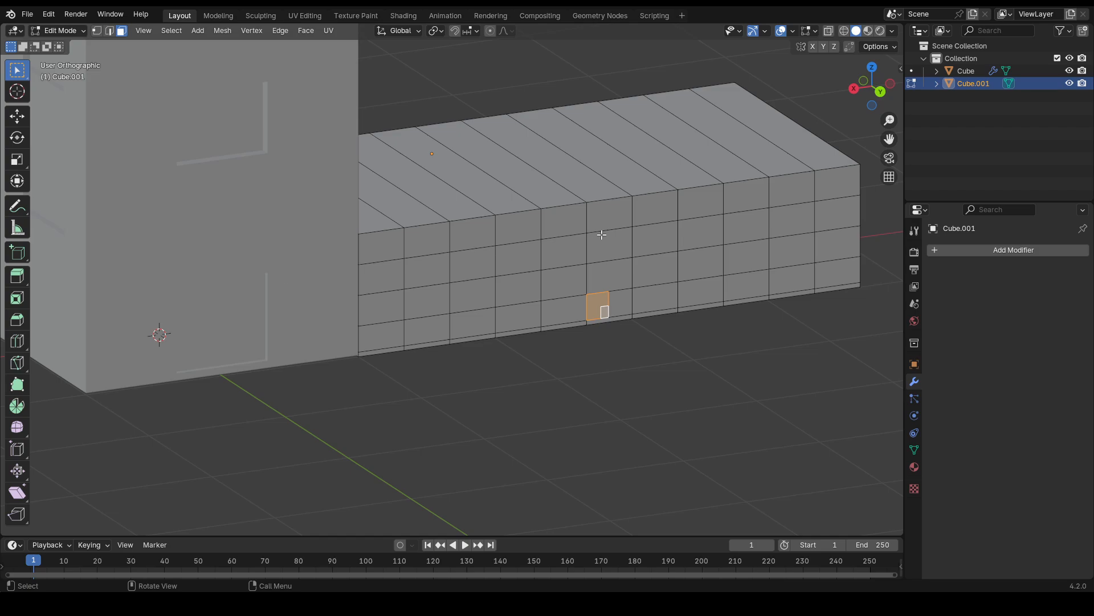
middle_drag(673, 262, 550, 331)
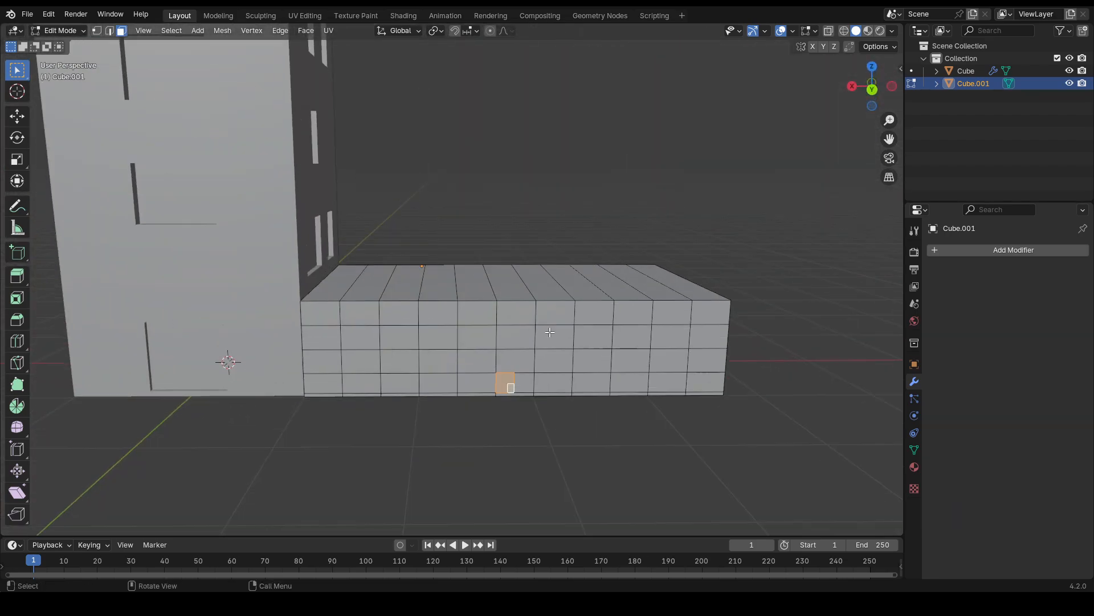
scroll(550, 331, up, 3)
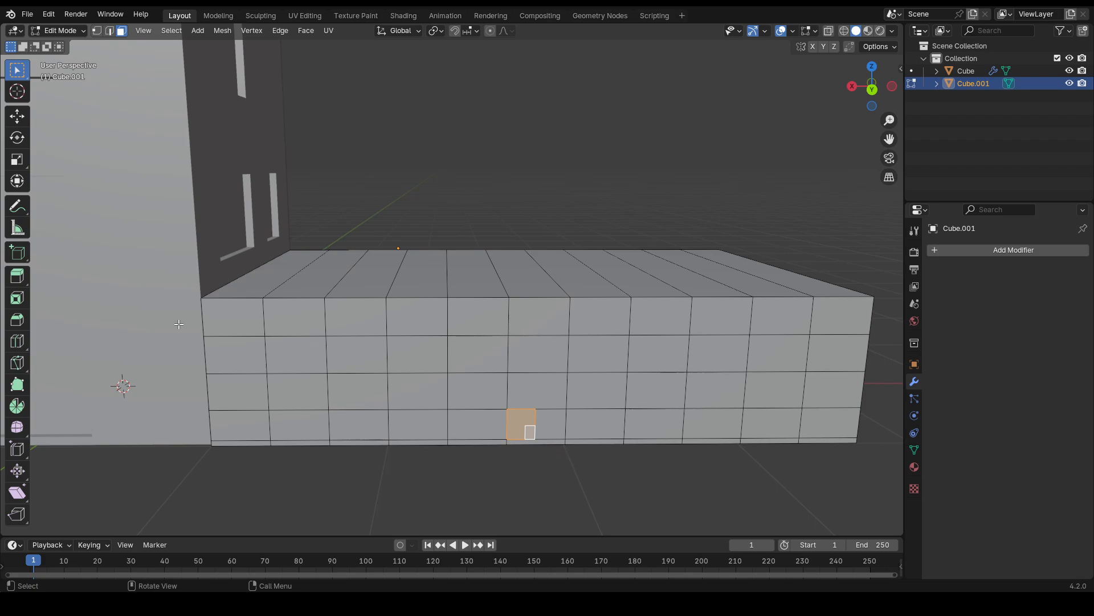
click(591, 493)
key(ctrl+z)
key(ctrl+z)
key(ctrl+z)
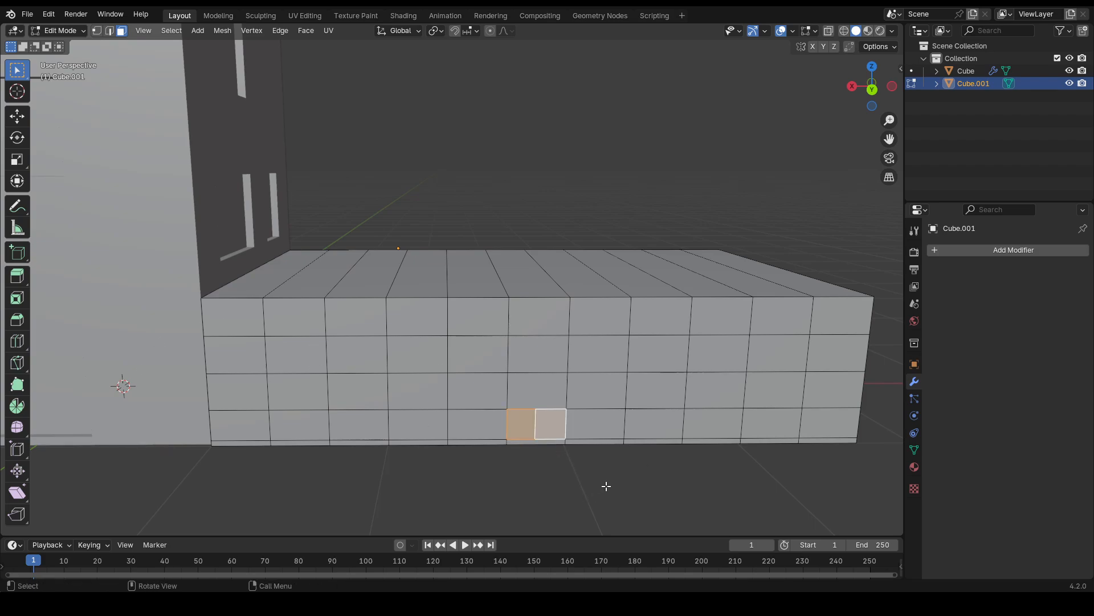
key(ctrl+z)
key(ctrl+z)
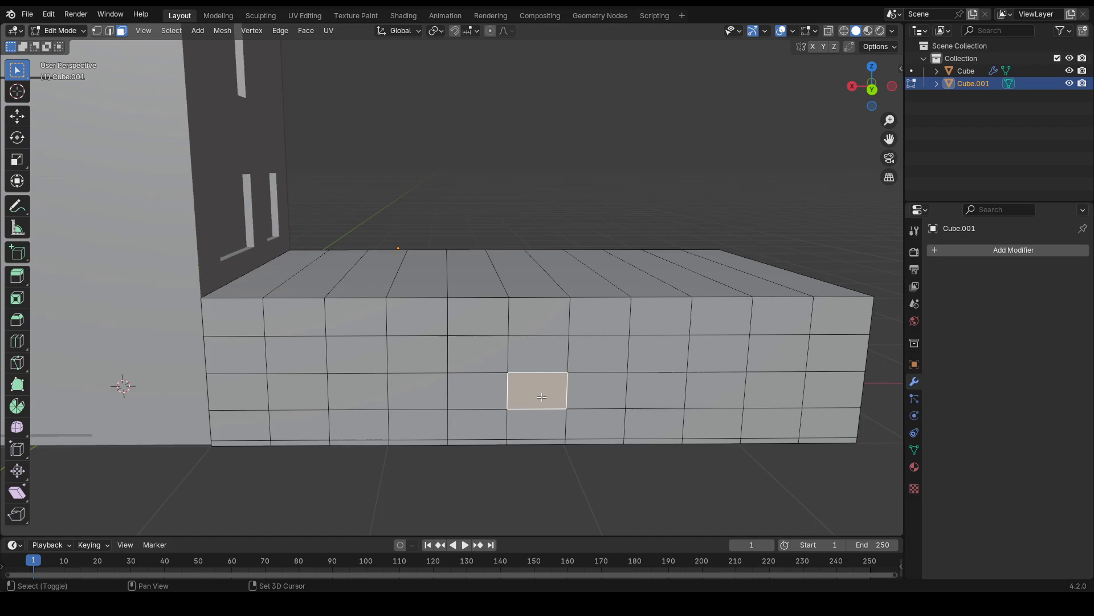
- Extrude the three stacked faces of the middle column, between the top row and the base strip, inward by about 0.085 m
shift+click(543, 419)
shift+click(546, 386)
shift+click(549, 361)
shift+click(539, 391)
middle_drag(545, 408, 601, 409)
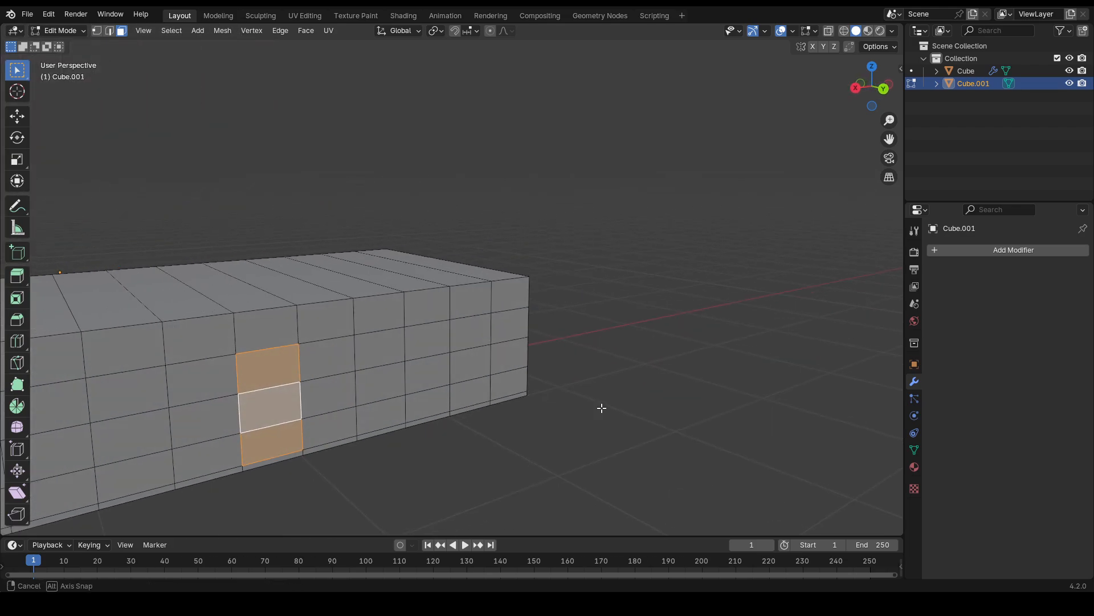
key(e)
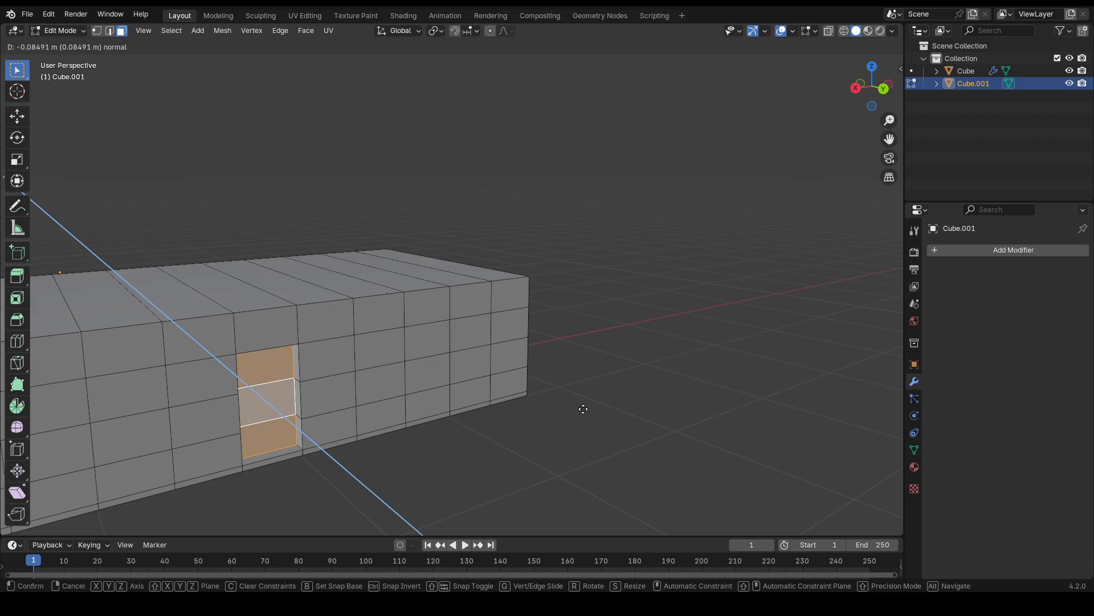
click(583, 408)
- Extrude the block's nine outer roof strips upward by about 0.944 m, leaving out the two strips nearest the tower
middle_drag(594, 418, 550, 422)
click(180, 244)
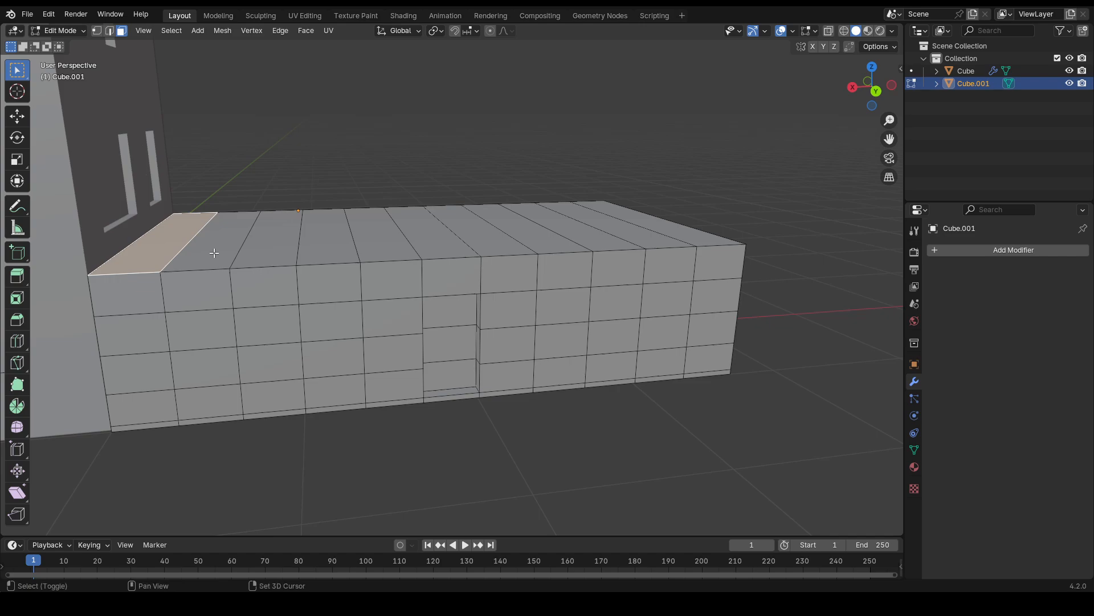
click(263, 250)
shift+click(333, 248)
shift+click(381, 246)
shift+click(433, 244)
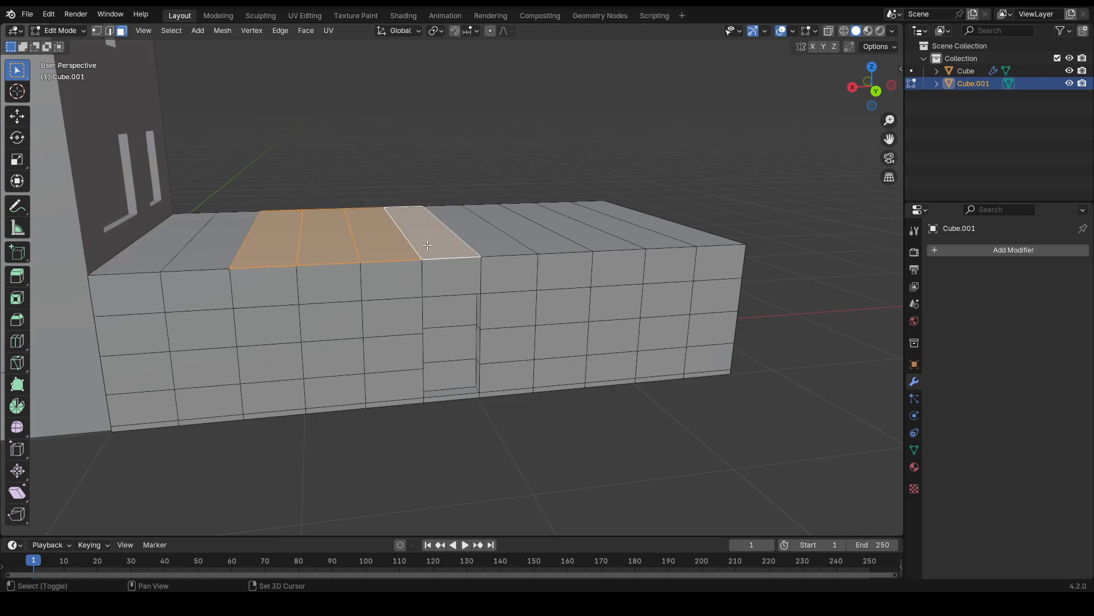
shift+click(478, 242)
shift+click(534, 237)
shift+click(583, 233)
shift+click(607, 230)
key(e)
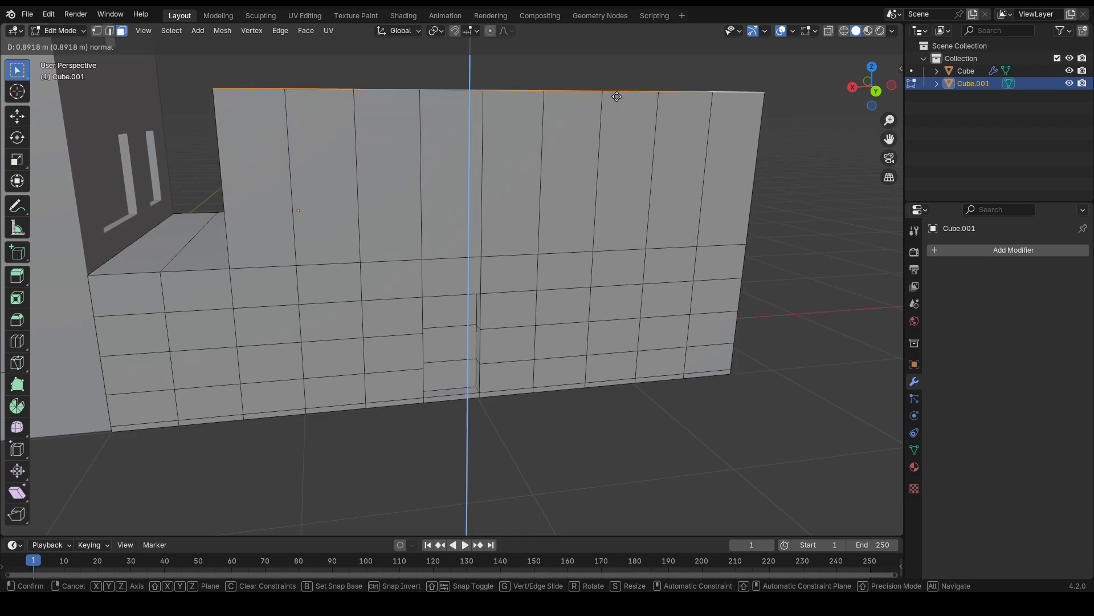
click(617, 89)
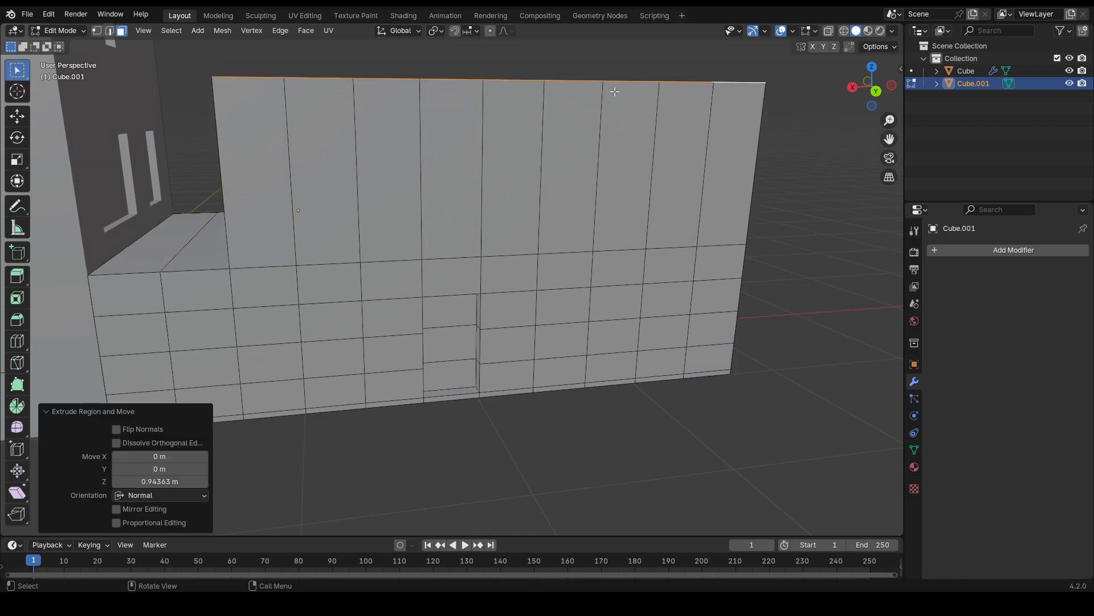
- Add three horizontal loop cuts, evenly spaced, around the block's raised upper section
shift+middle_drag(434, 228, 411, 312)
scroll(557, 279, down, 6)
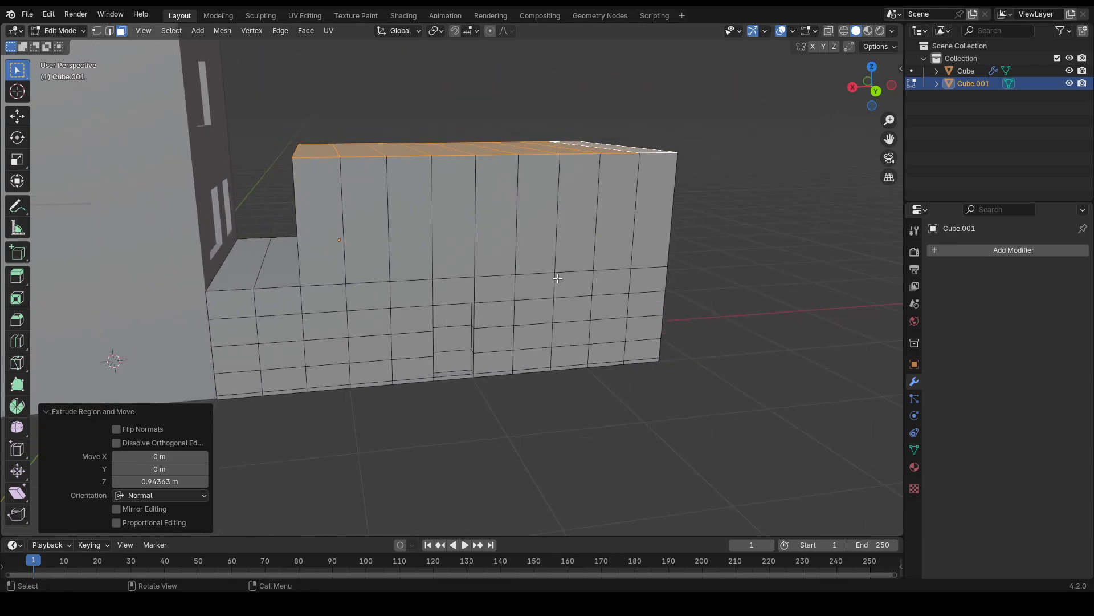
click(501, 253)
key(ctrl+r)
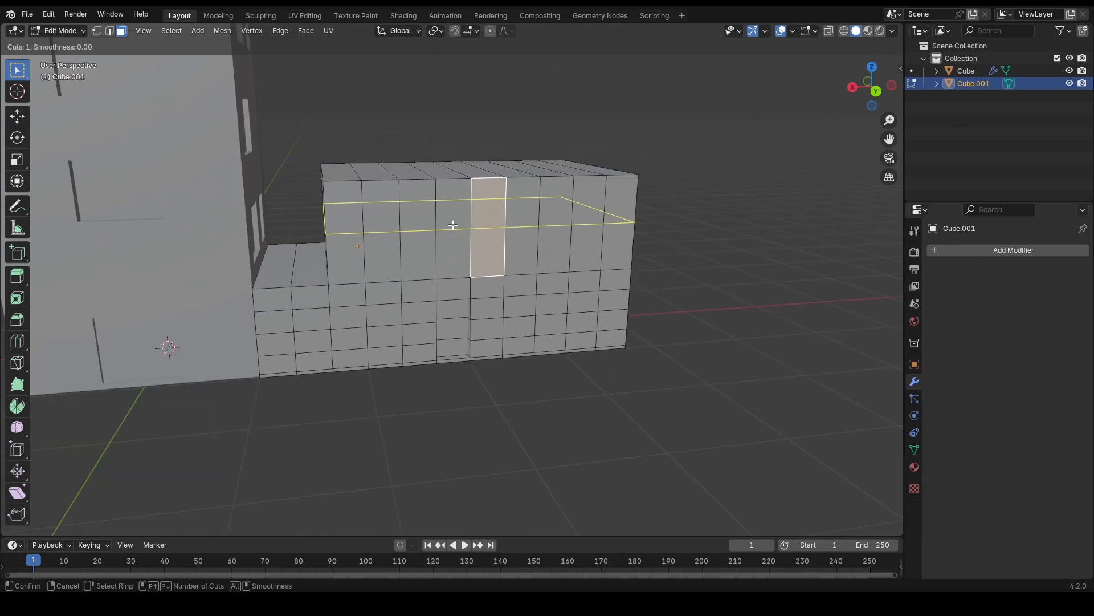
scroll(453, 225, up, 2)
click(453, 225)
right_click(453, 225)
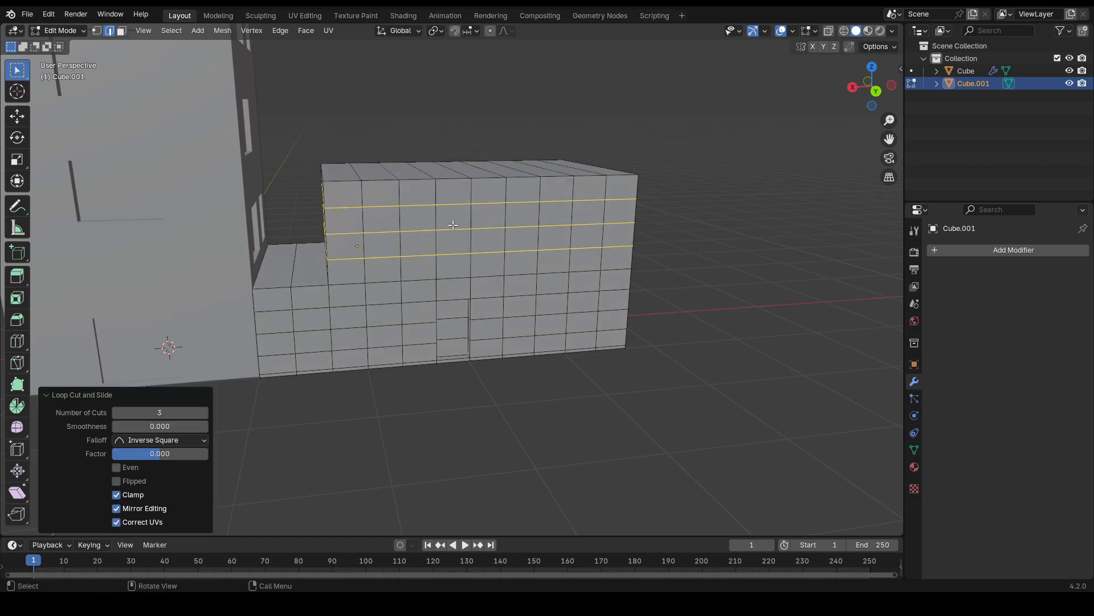
- Dissolve the horizontal edges crossing the back face of the entrance recess so it is one tall panel
click(512, 385)
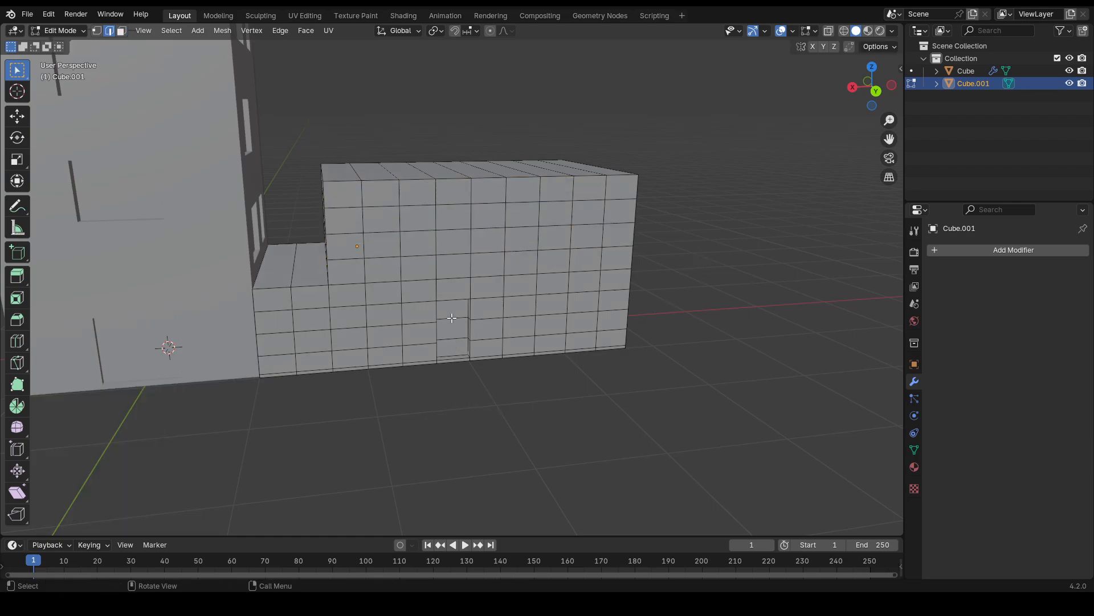
shift+click(453, 339)
key(x)
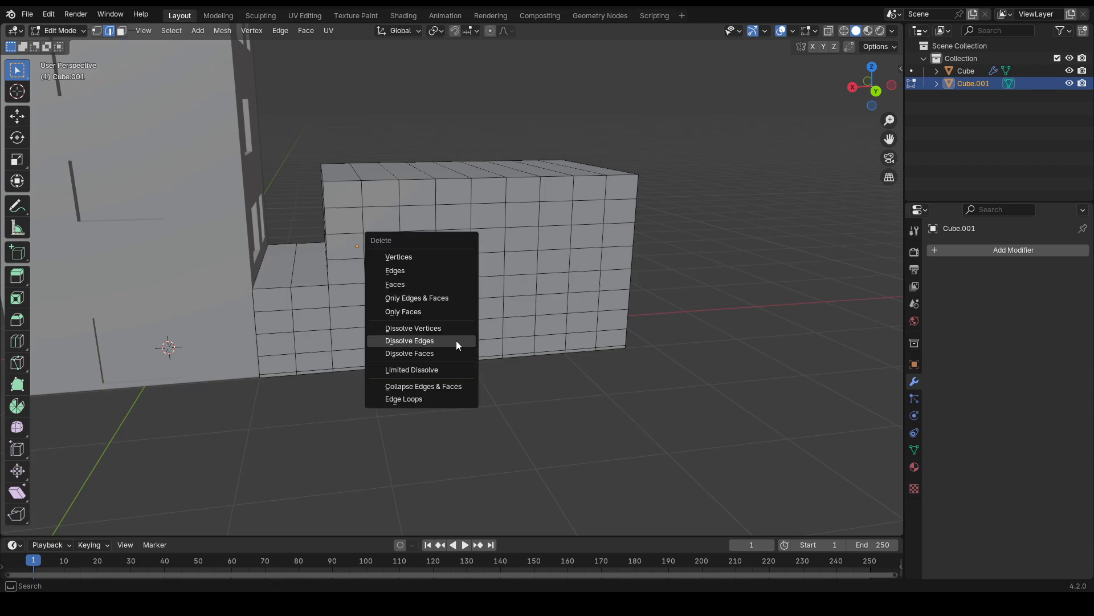
click(456, 340)
middle_drag(456, 340, 499, 370)
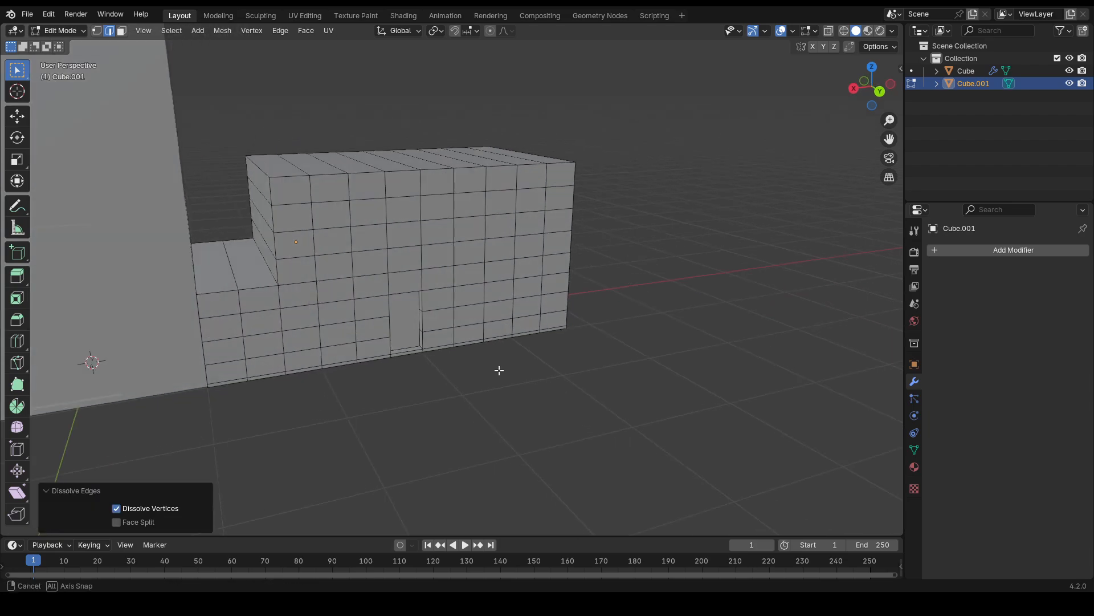
click(427, 409)
- Dissolve the short horizontal edges on the side walls of the entrance recess
scroll(413, 337, up, 5)
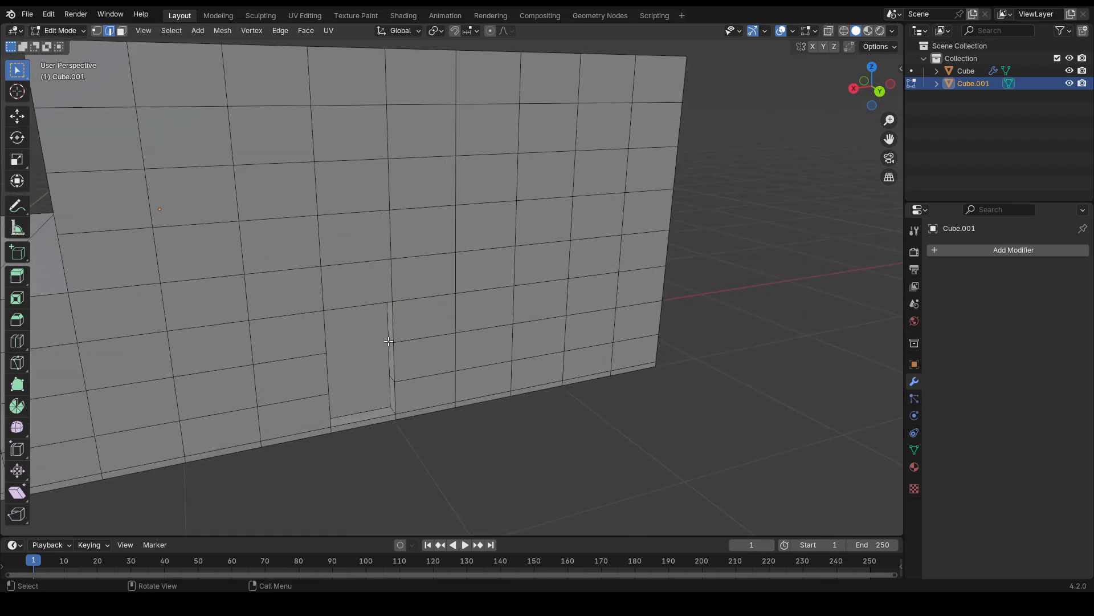
shift+middle_drag(398, 361, 329, 381)
shift+middle_drag(648, 436, 441, 363)
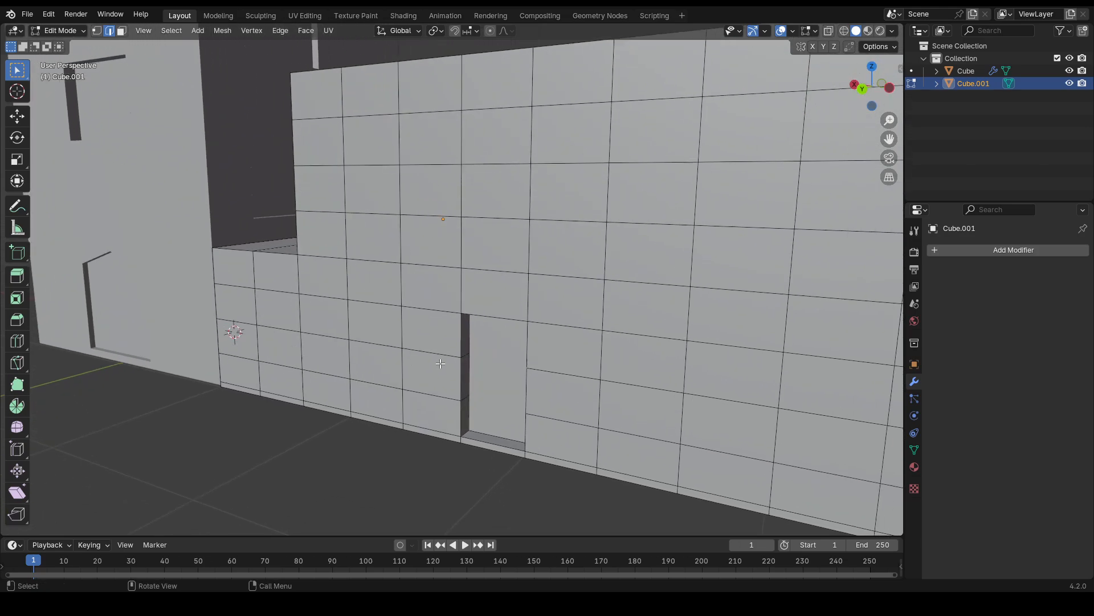
key(x)
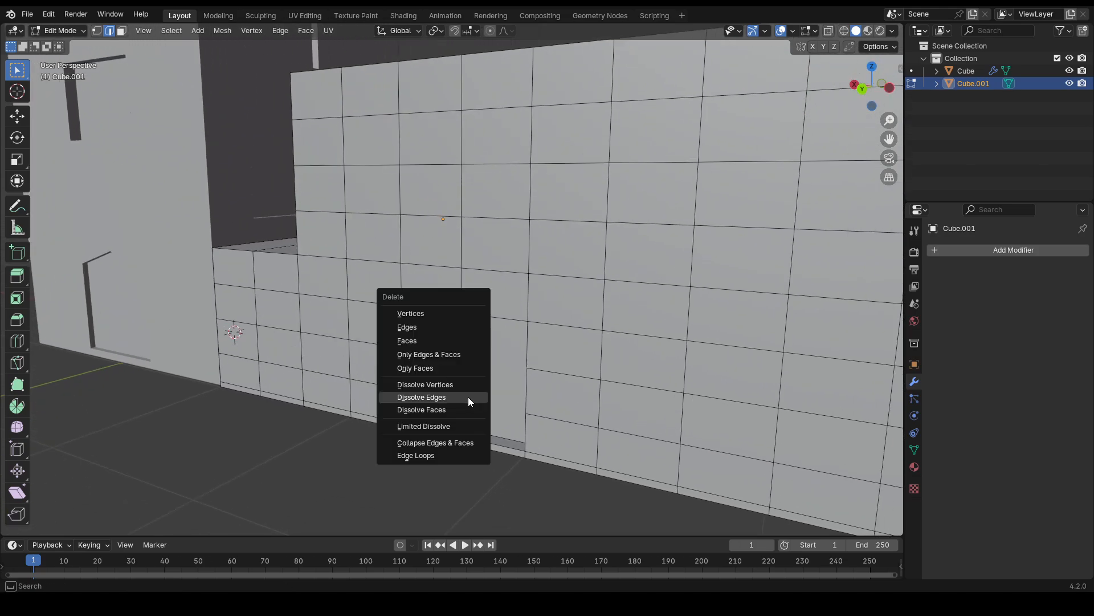
click(468, 397)
middle_drag(416, 388, 435, 366)
scroll(435, 366, down, 4)
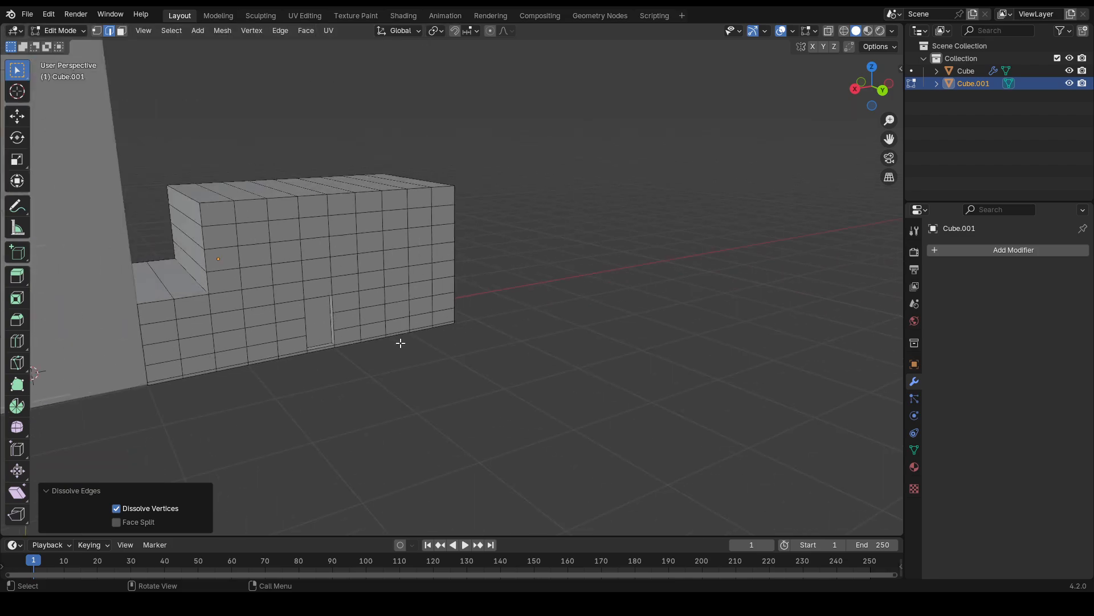
scroll(401, 343, down, 1)
click(494, 352)
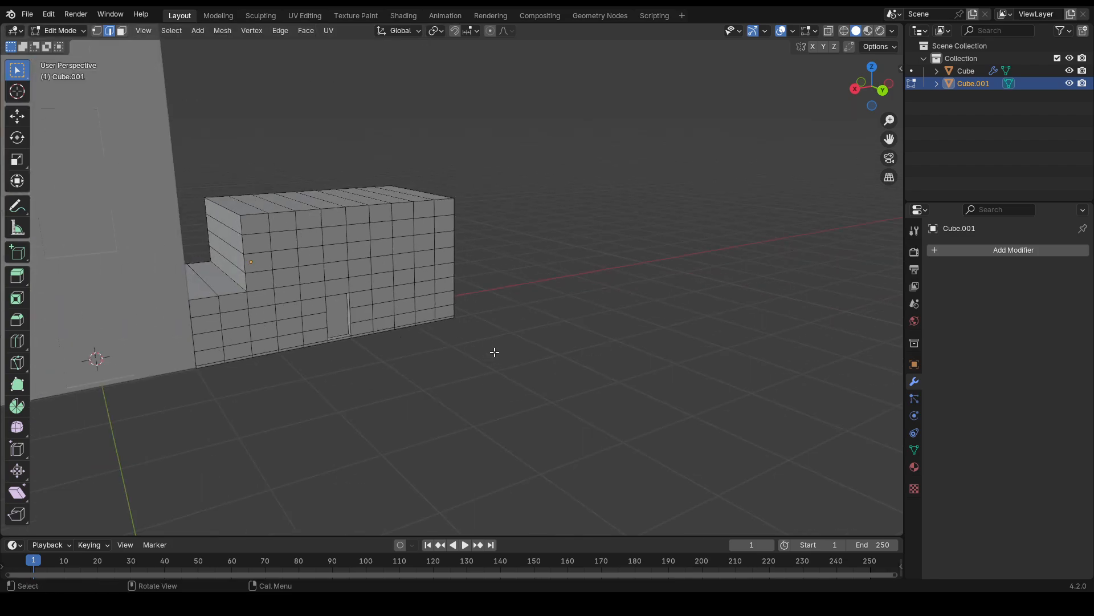
middle_drag(470, 189, 438, 195)
shift+middle_drag(400, 158, 407, 362)
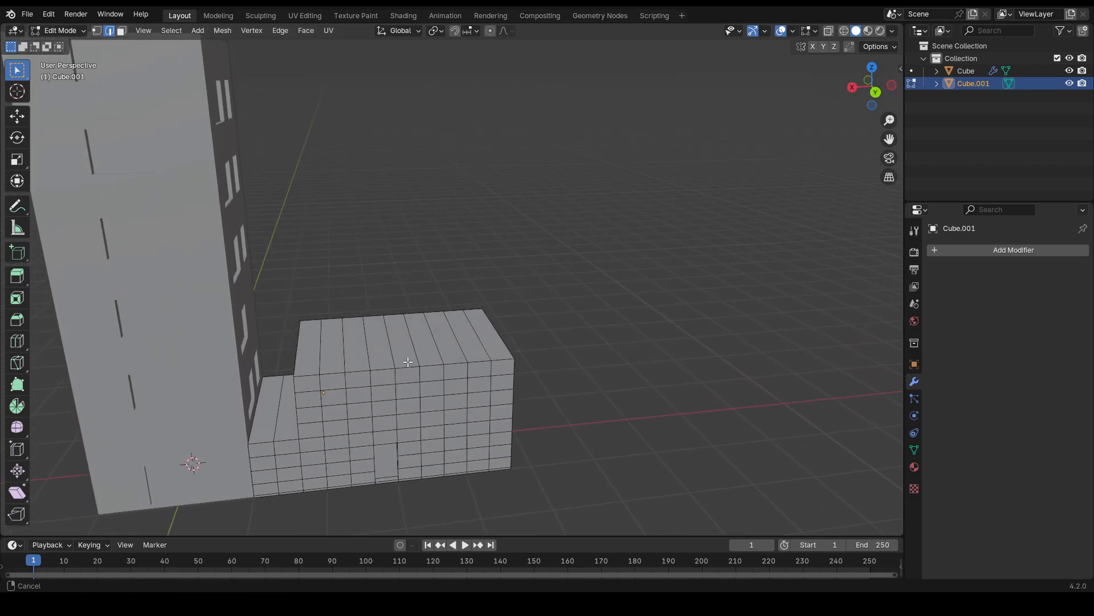
click(349, 343)
scroll(348, 344, up, 5)
scroll(384, 386, down, 3)
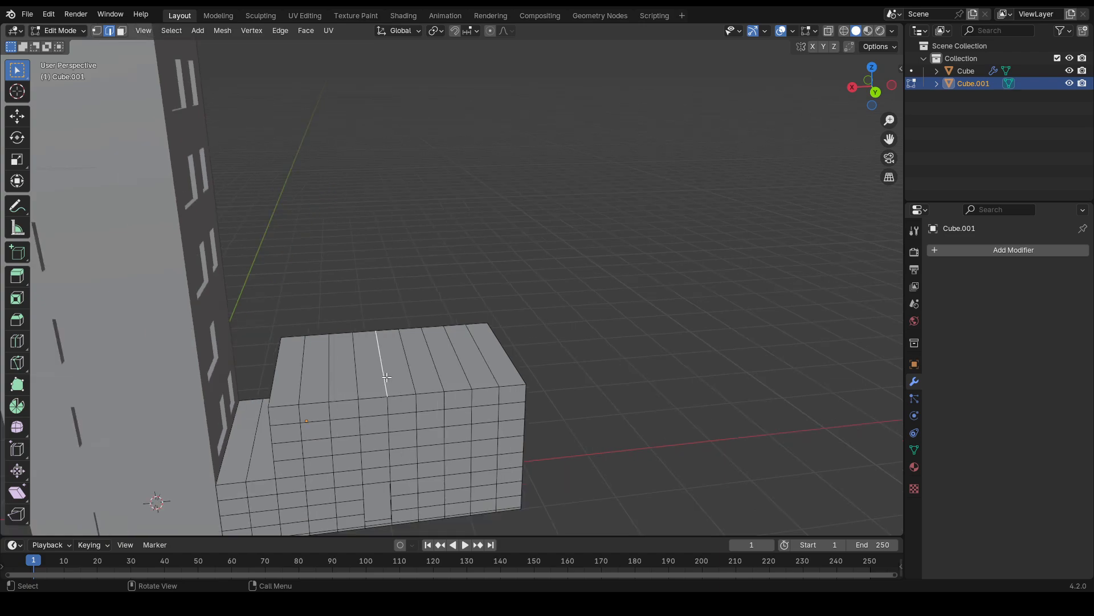
shift+click(412, 379)
key(g)
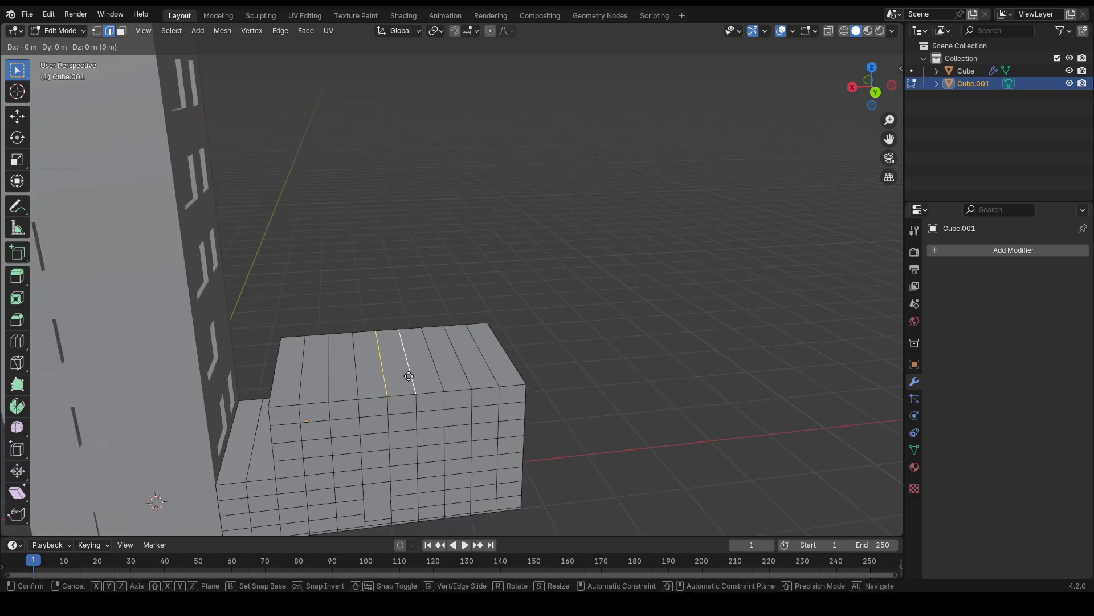
key(z)
right_click(413, 341)
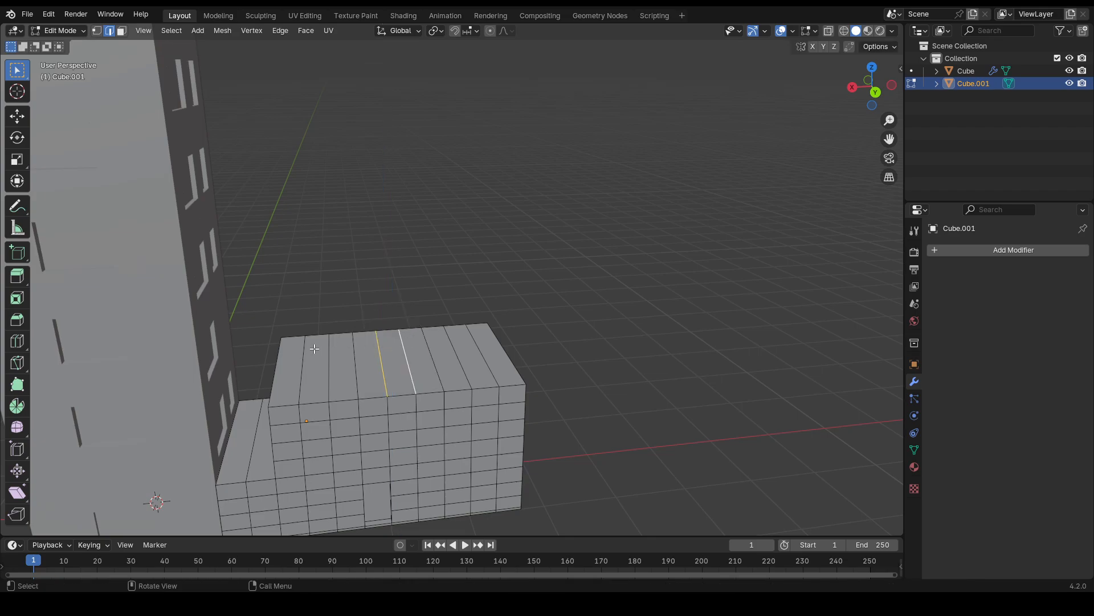
- Raise the eight inner crosswise edges of the upper section's roof by about 0.131 m along Z
click(303, 355)
shift+drag(319, 358, 484, 363)
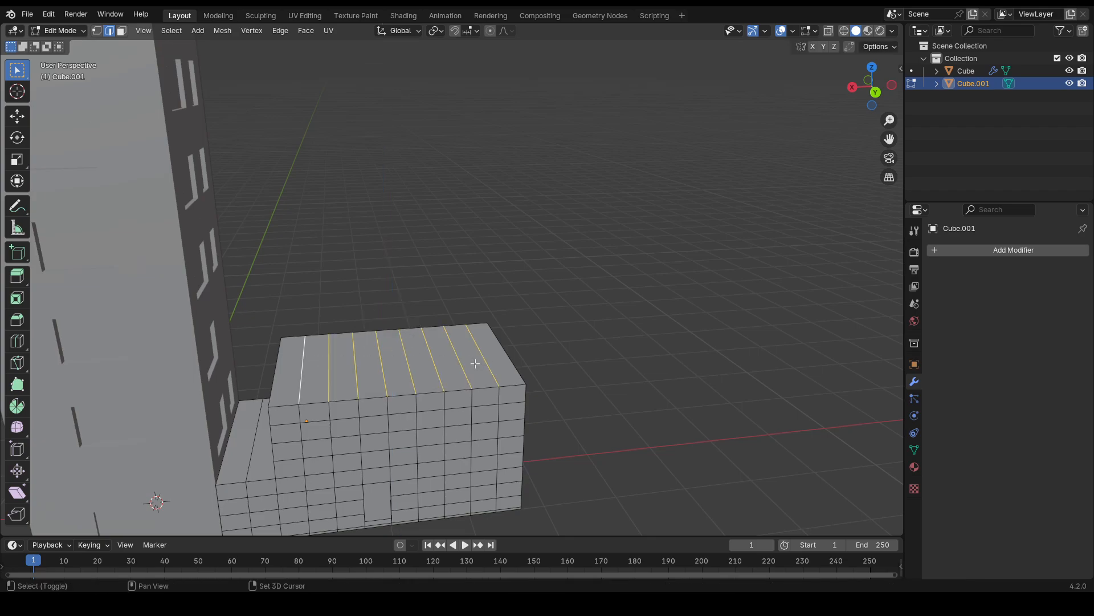
key(g)
key(z)
click(479, 359)
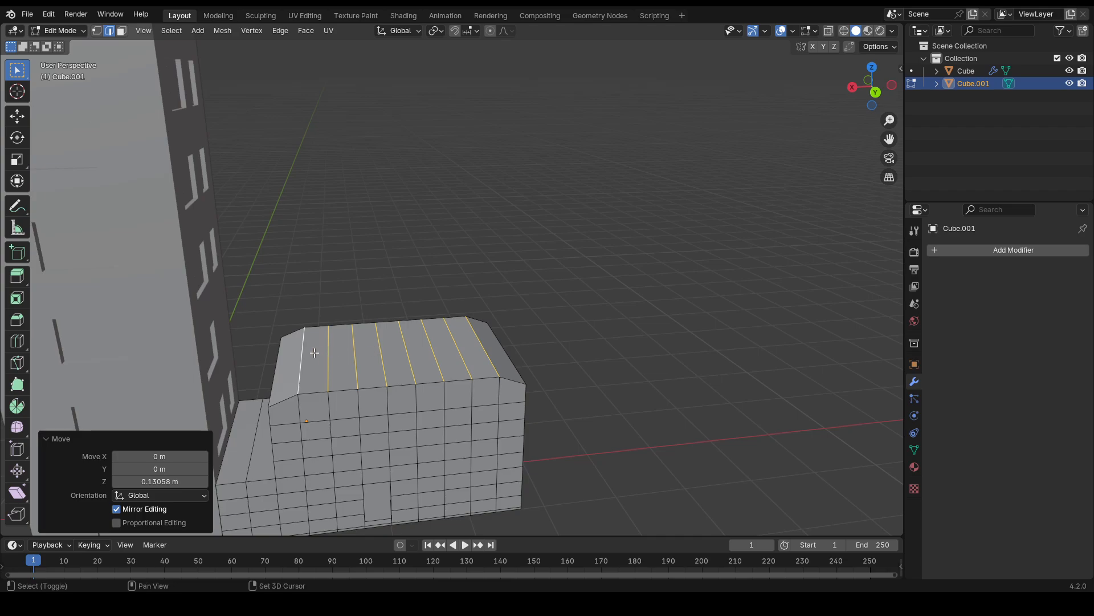
- Raise the six innermost roof edges by about 0.183 m along Z, leaving out the outermost raised edge at each end
shift+click(483, 349)
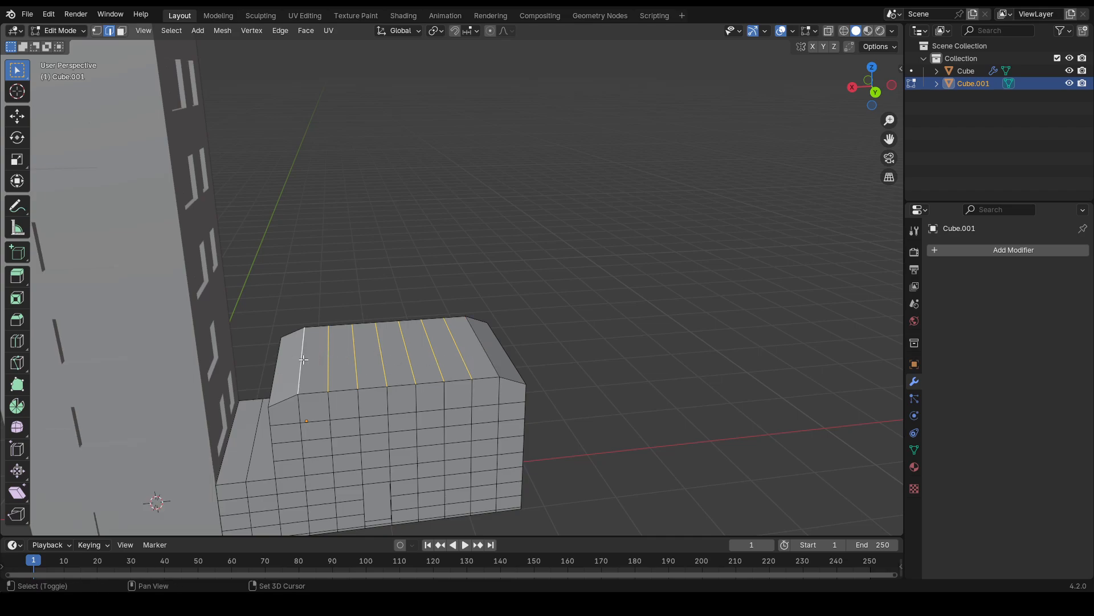
key(g)
key(z)
click(335, 346)
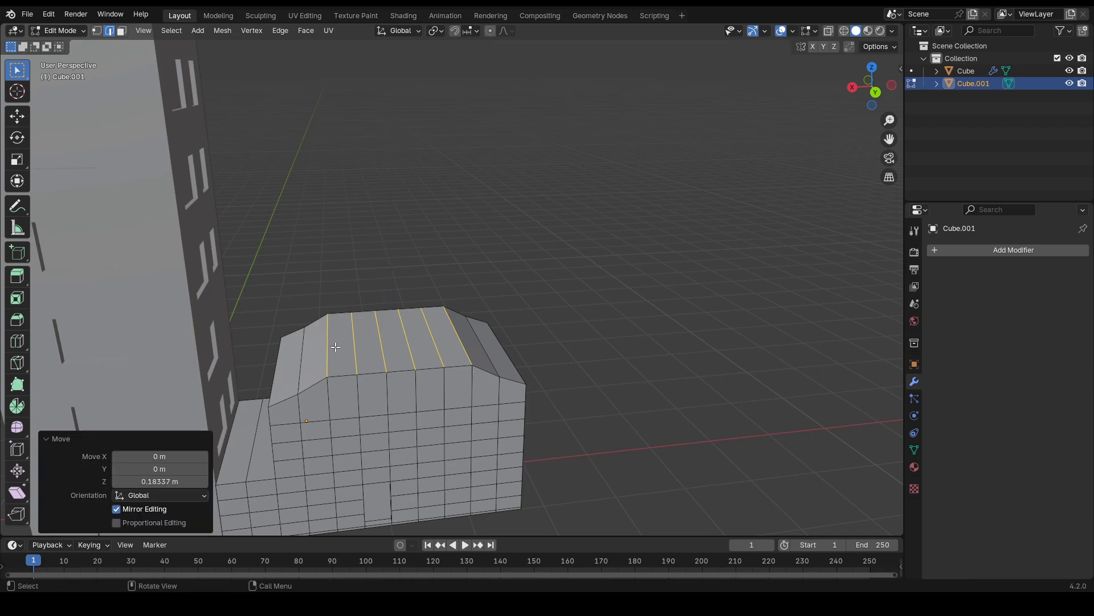
- Raise only the four central roof edges further along Z to continue the curved roof profile
shift+click(329, 349)
shift+click(466, 346)
key(g)
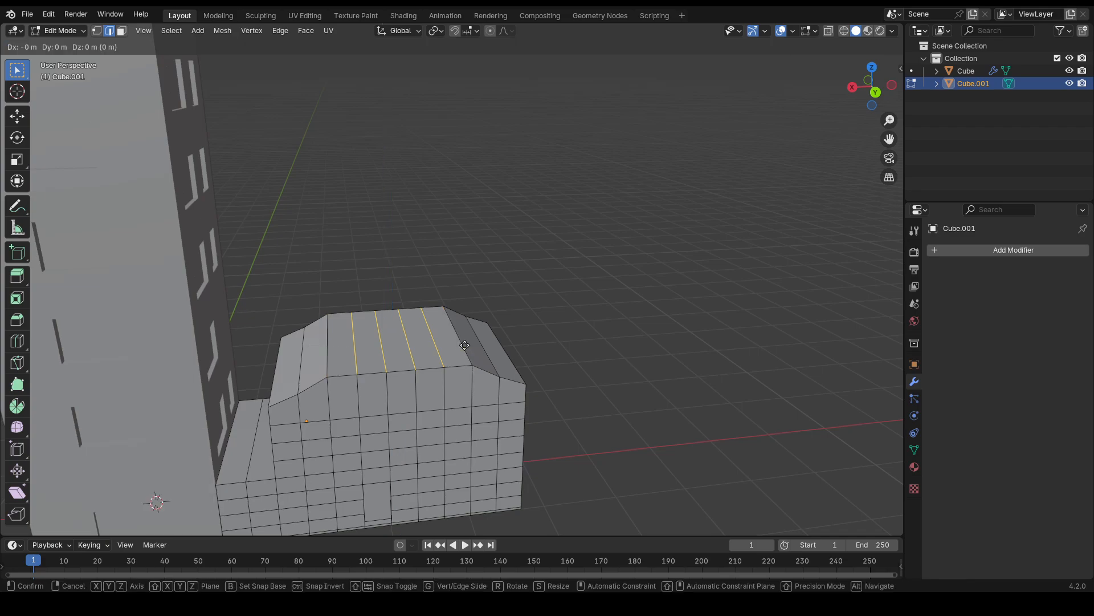
key(z)
click(375, 340)
- Raise the two middle roof edges by about 0.071 m along Z to form the crest
shift+click(357, 339)
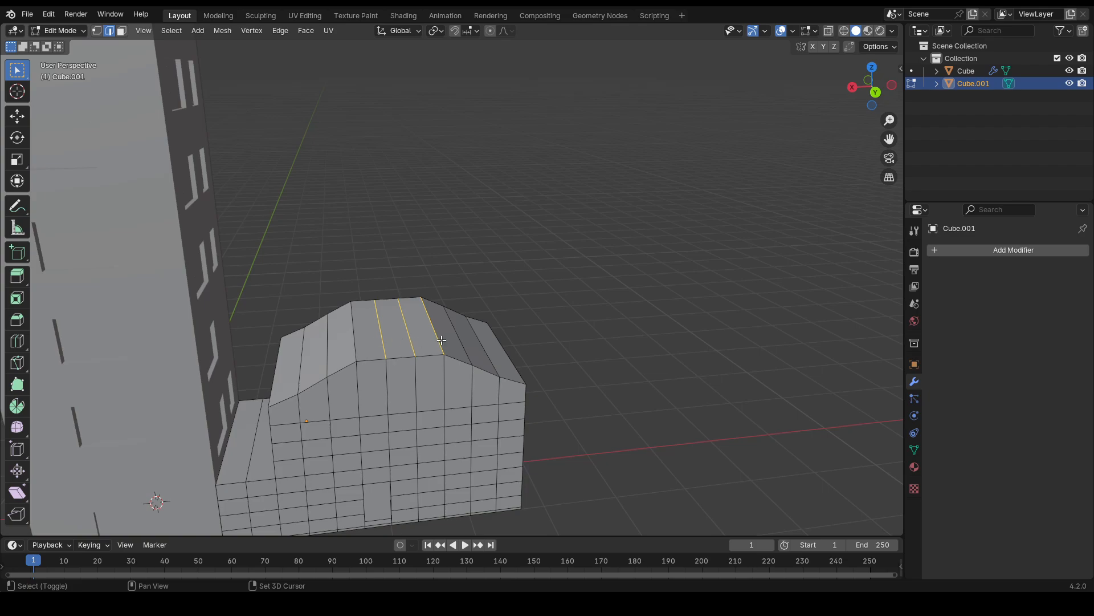
shift+click(437, 339)
key(g)
key(z)
click(438, 334)
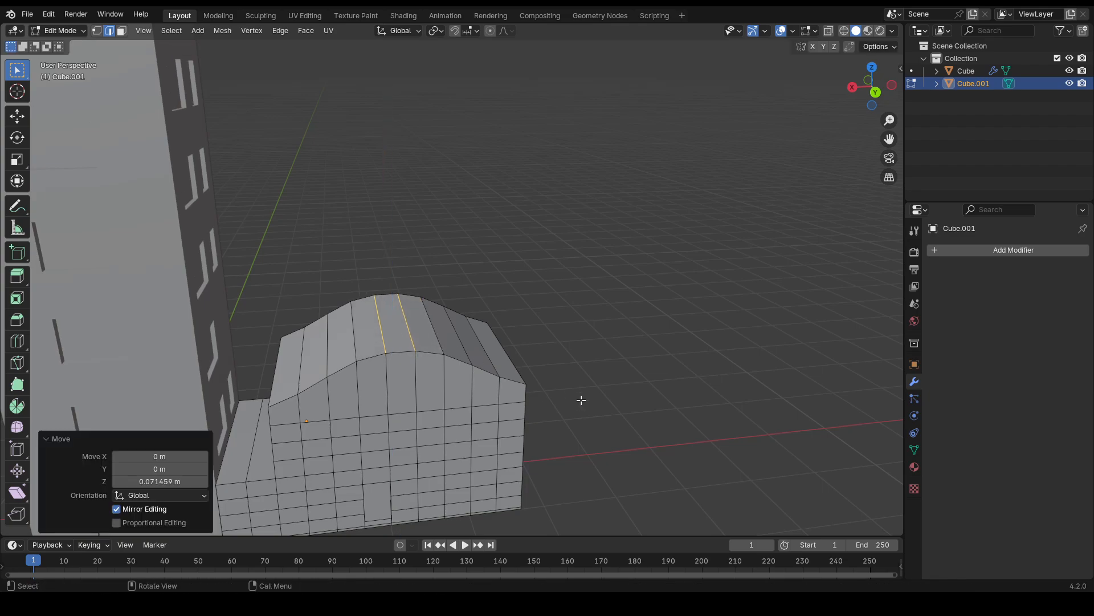
click(627, 394)
middle_drag(625, 396, 399, 356)
shift+middle_drag(465, 434, 527, 287)
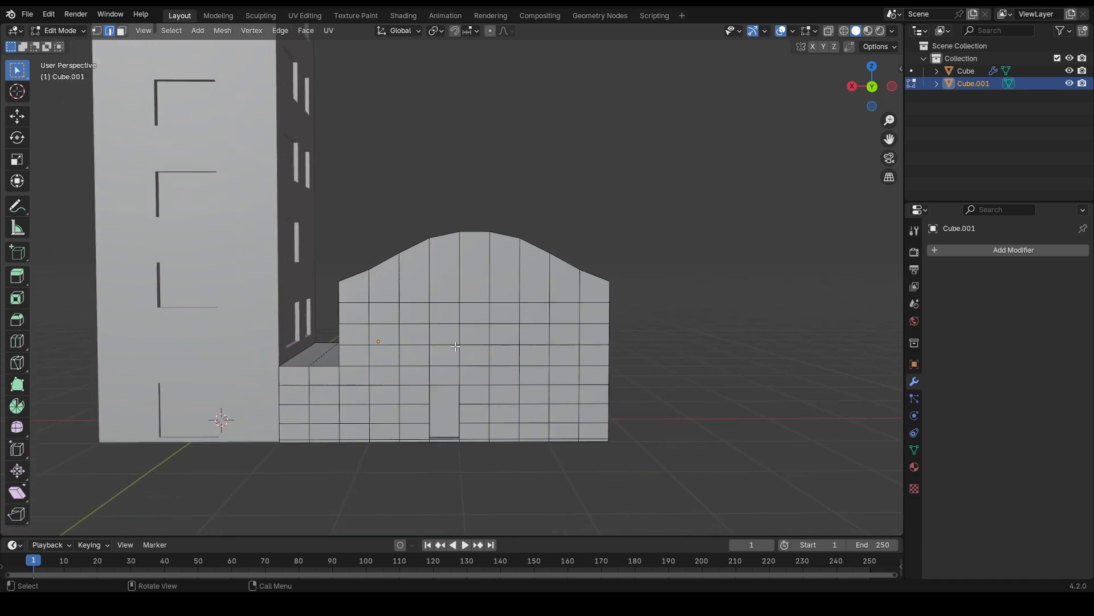
scroll(454, 343, up, 2)
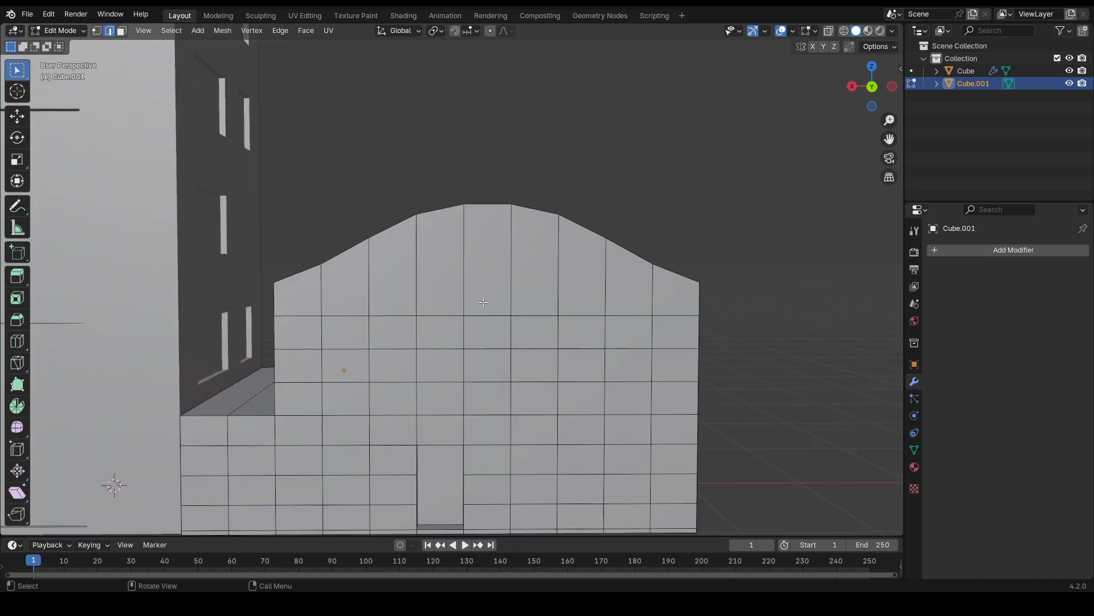
scroll(475, 308, down, 1)
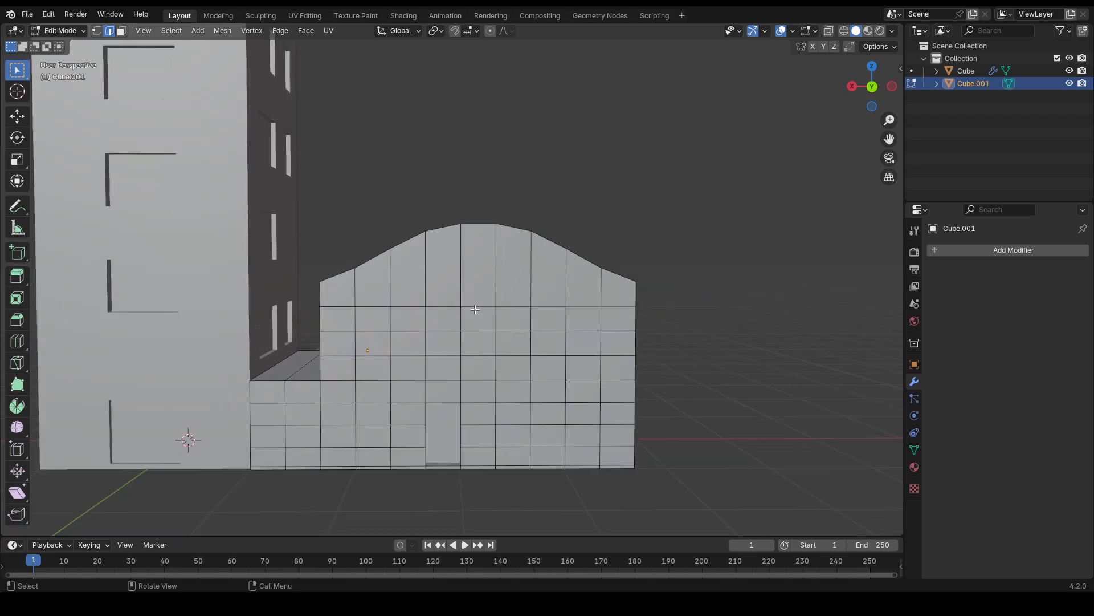
drag(511, 373, 567, 451)
shift+click(518, 381)
shift+click(513, 398)
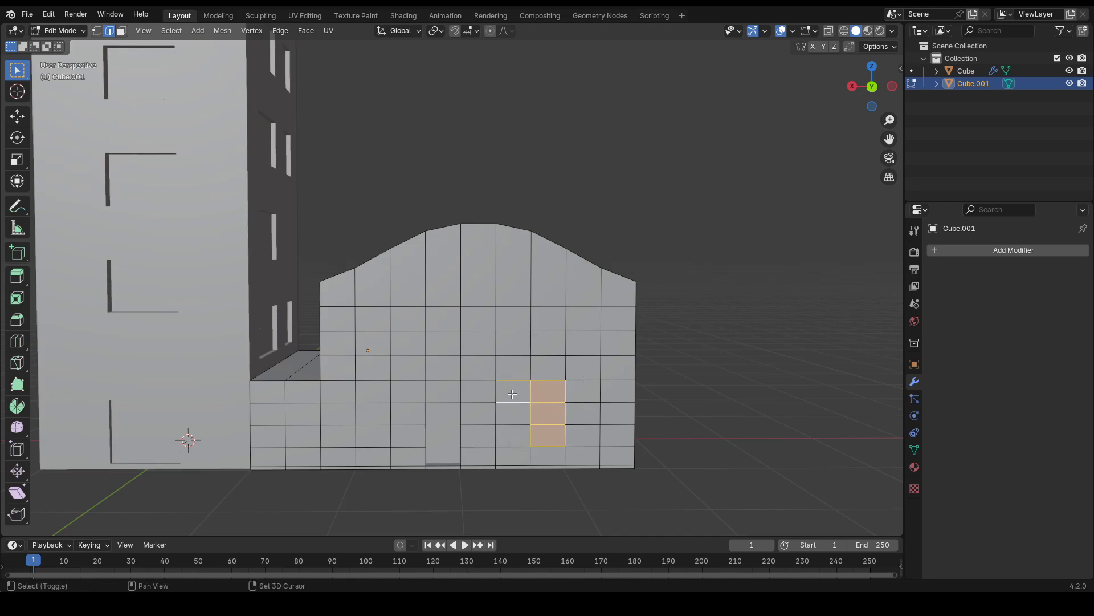
click(710, 415)
- Select the front window faces: three-column groups away from the tower and one-column groups nearer it, three rows high below and two above
key(3)
drag(516, 371, 580, 441)
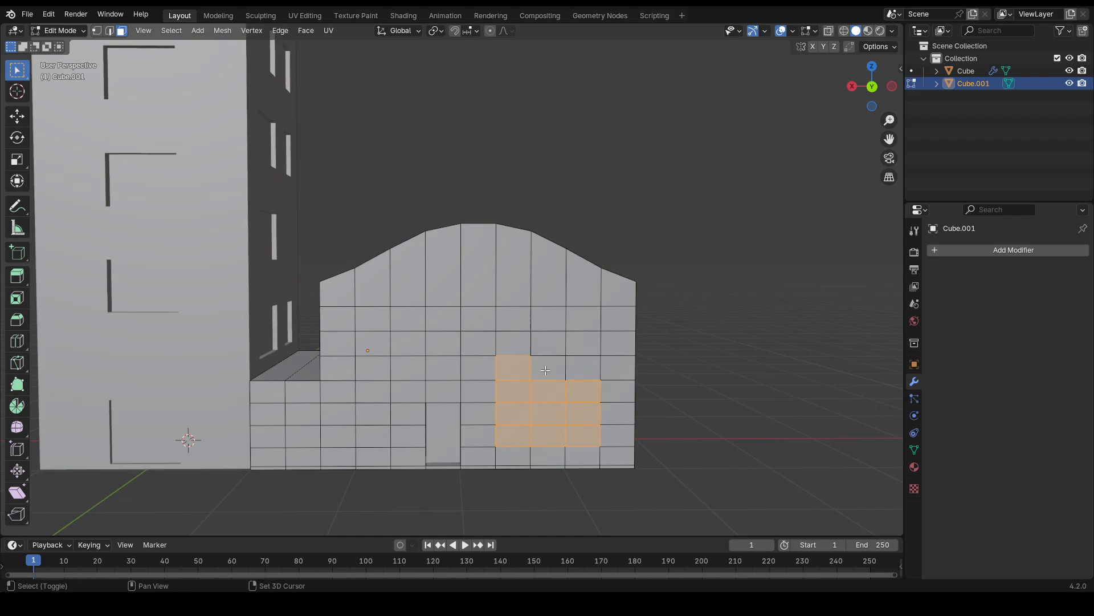
shift+drag(380, 390, 366, 445)
shift+drag(508, 314, 585, 344)
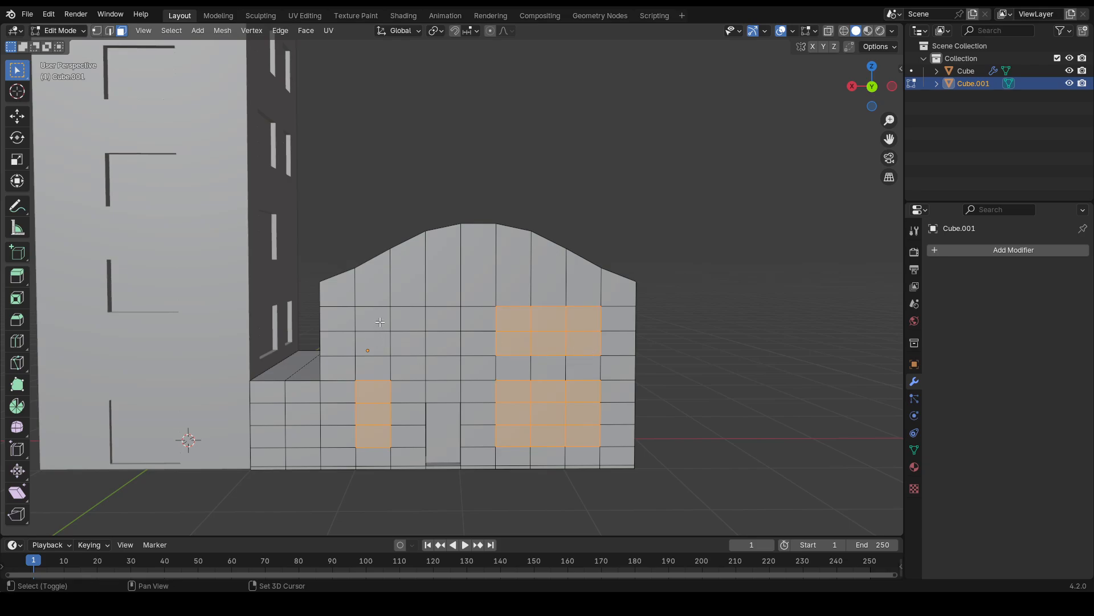
- Add a block of faces seven columns wide and five rows high on the rear wall to the selection
middle_drag(446, 350, 489, 255)
scroll(609, 387, up, 5)
drag(349, 212, 607, 364)
drag(702, 349, 727, 352)
middle_drag(727, 352, 774, 236)
shift+click(753, 209)
shift+click(751, 240)
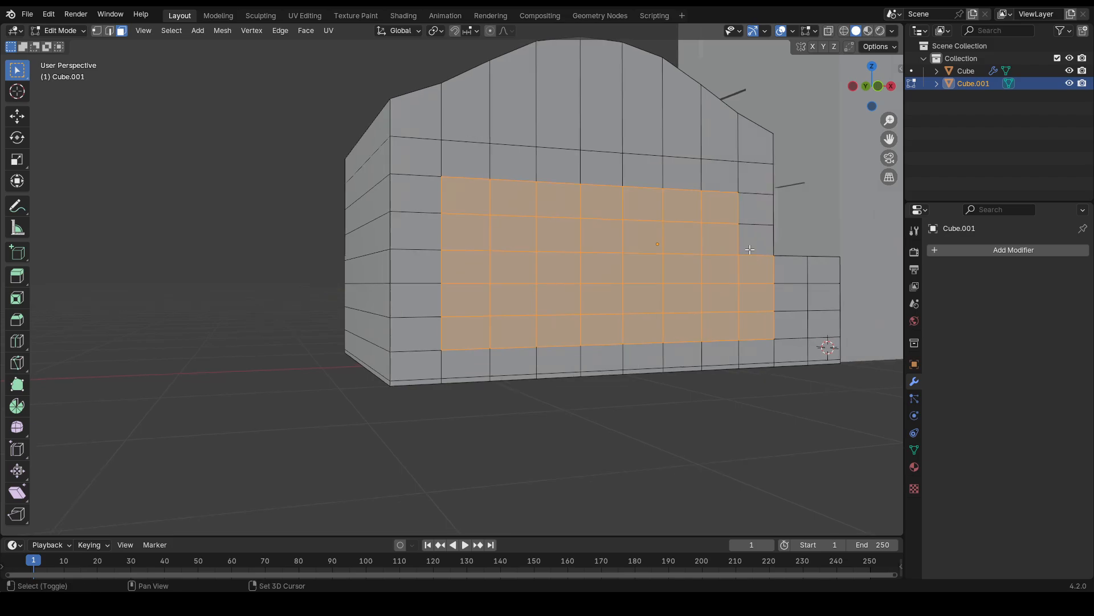
shift+click(751, 269)
shift+click(757, 299)
shift+click(754, 323)
- Extrude all selected front and rear faces inward along their normals by about 0.193 m
middle_drag(513, 268, 576, 291)
scroll(593, 279, down, 6)
key(e)
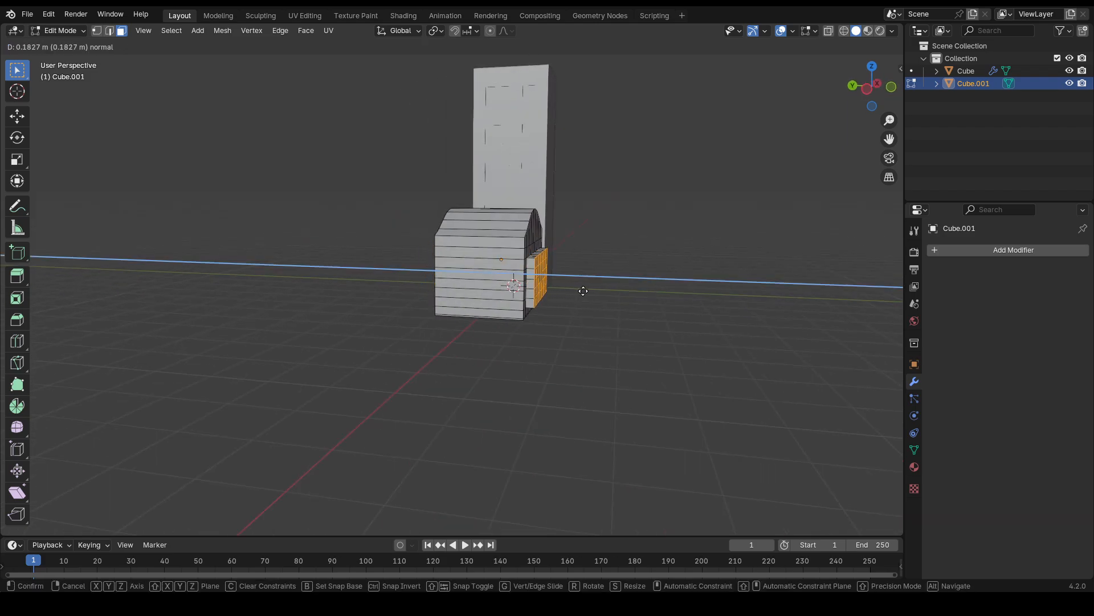
key(Escape)
key(alt+e)
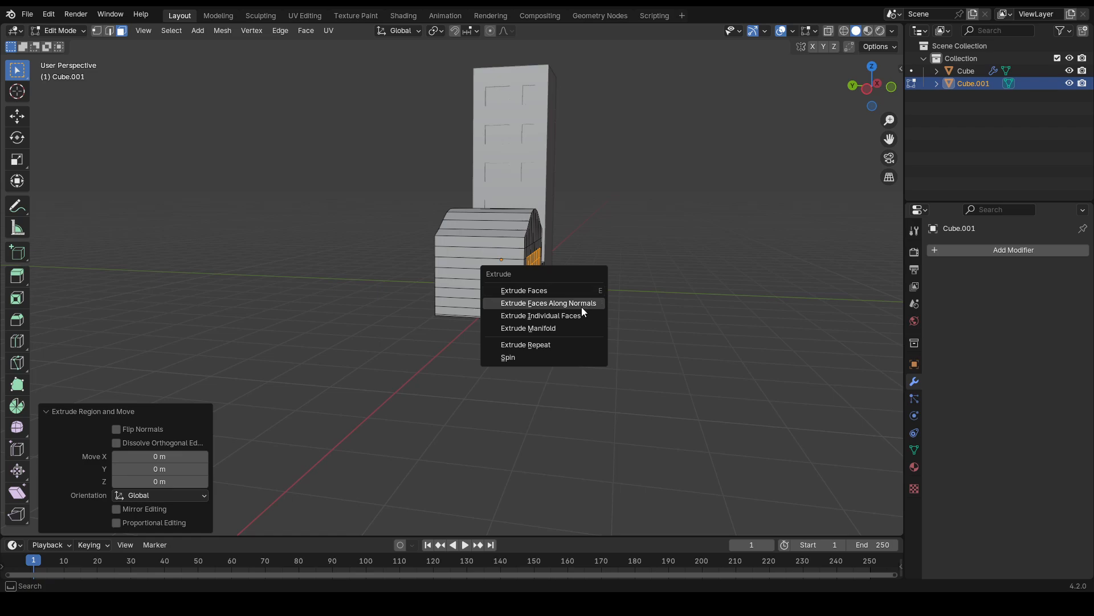
click(582, 305)
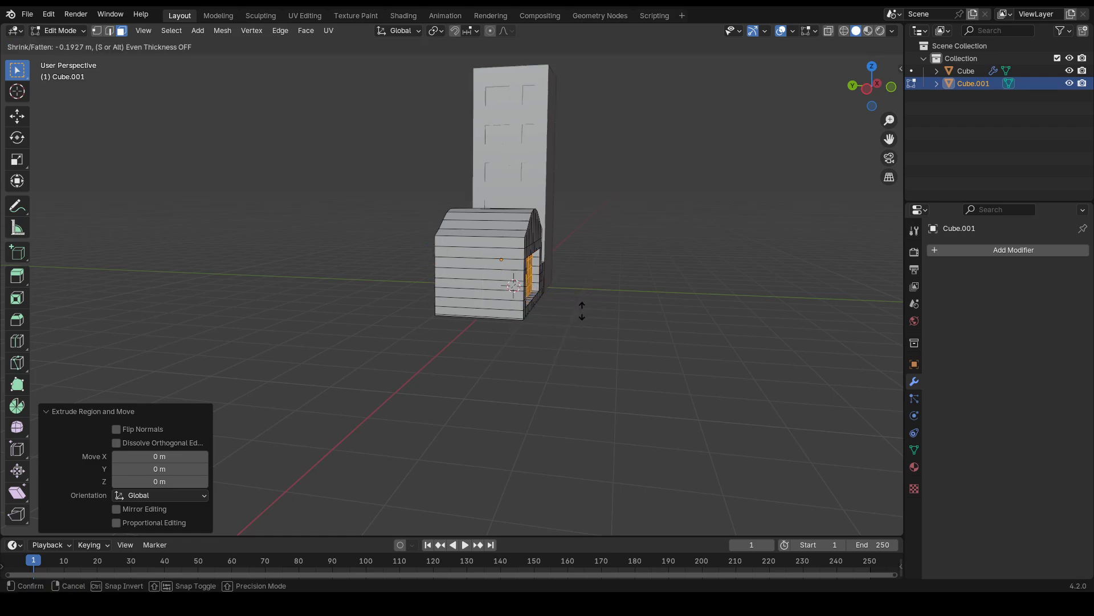
click(582, 310)
- Merge the recessed faces inside the large rear opening into a single face
middle_drag(583, 313, 815, 310)
middle_drag(656, 300, 273, 294)
scroll(399, 292, up, 5)
drag(367, 246, 574, 339)
middle_drag(573, 340, 551, 341)
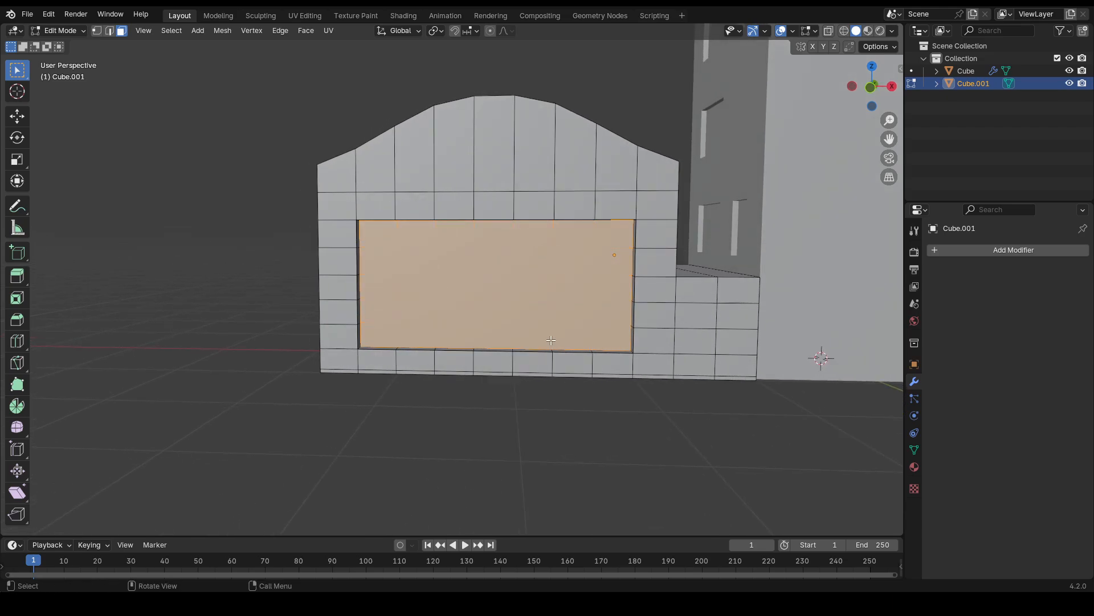
middle_drag(493, 359, 549, 362)
- Merge the recessed faces of the wide upper front window into a single face
middle_drag(370, 404, 635, 399)
drag(444, 217, 503, 242)
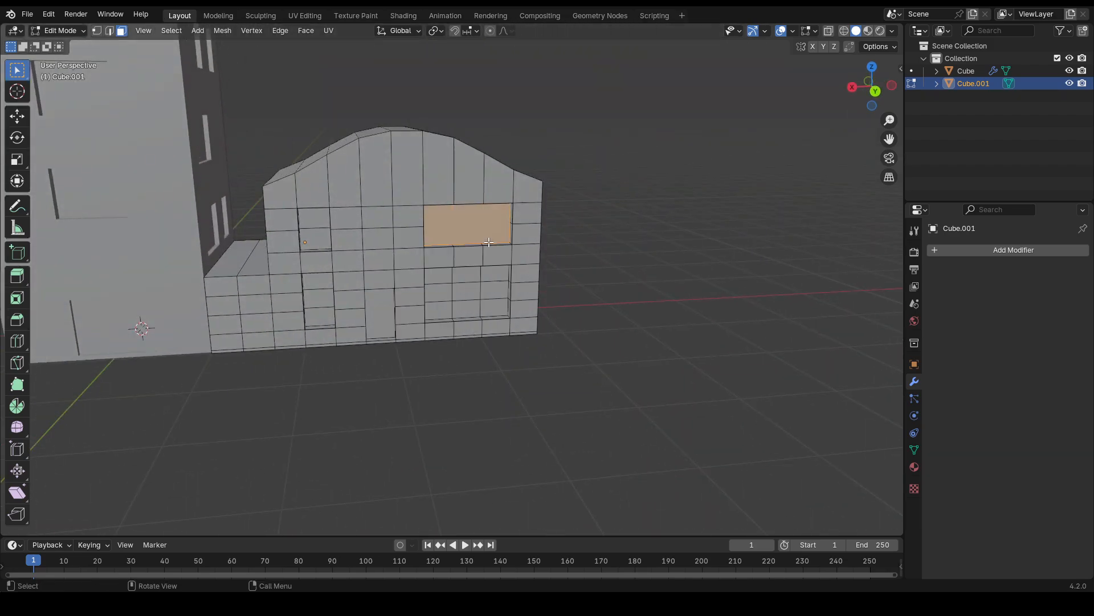
middle_drag(472, 298, 482, 302)
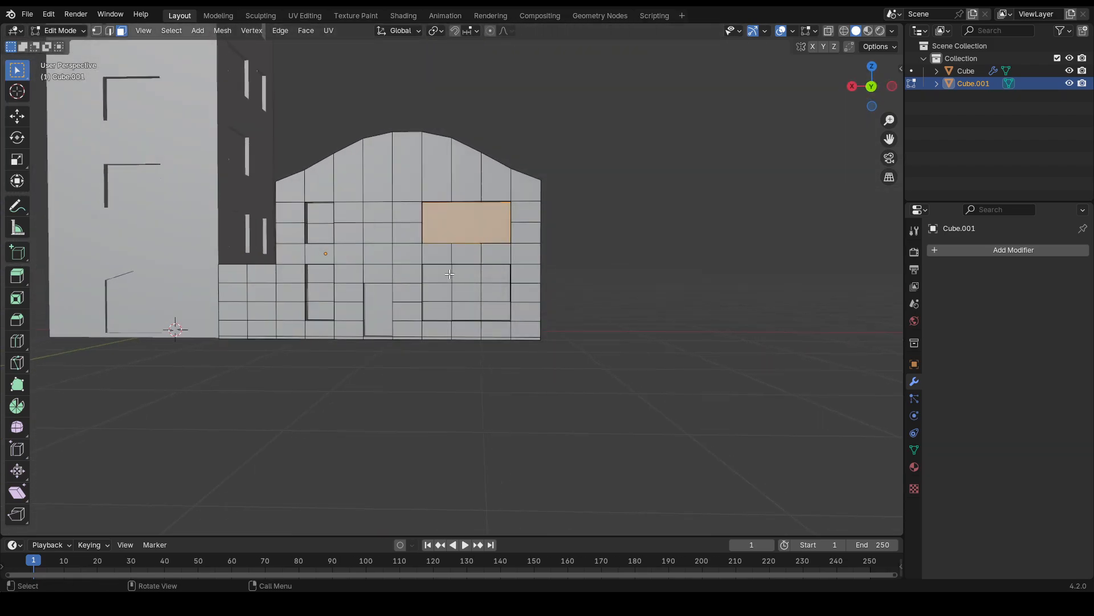
- Merge the recessed faces of the wide lower window and both narrow windows into a single face for each window
click(492, 307)
right_click(491, 306)
click(322, 216)
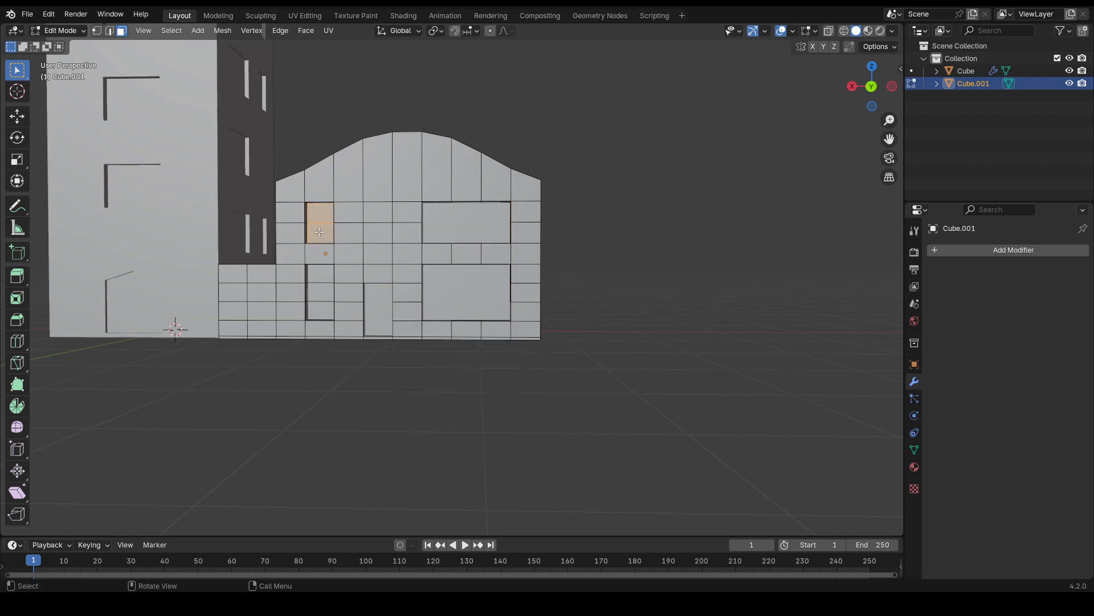
click(320, 311)
- Merge all of the block's vertices by distance with a 0.0001 m threshold, and clear the selection
middle_drag(321, 311, 482, 342)
key(a)
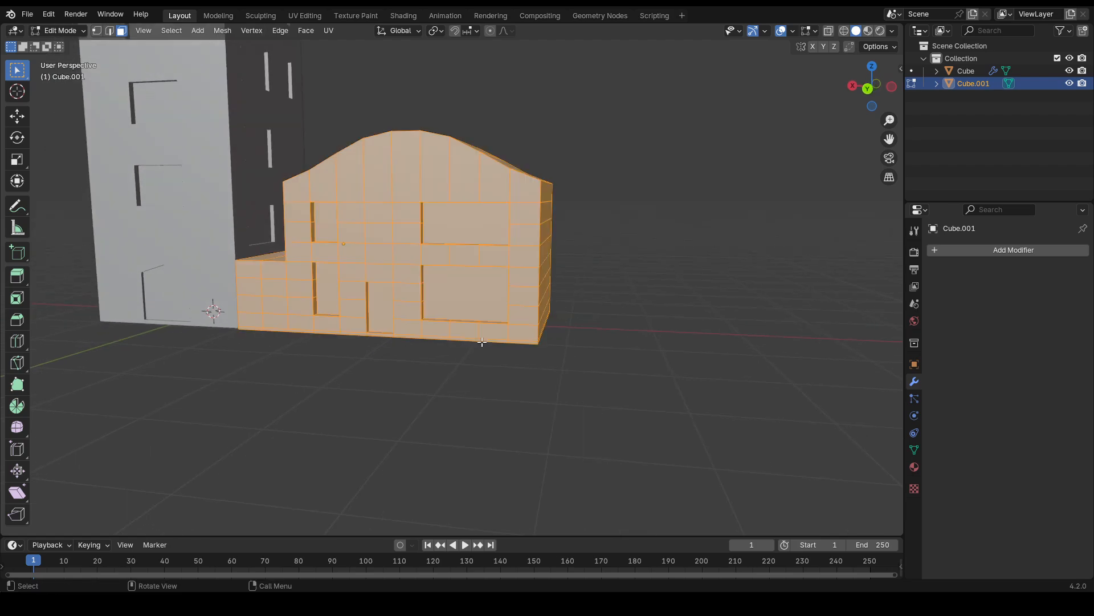
key(m)
click(482, 342)
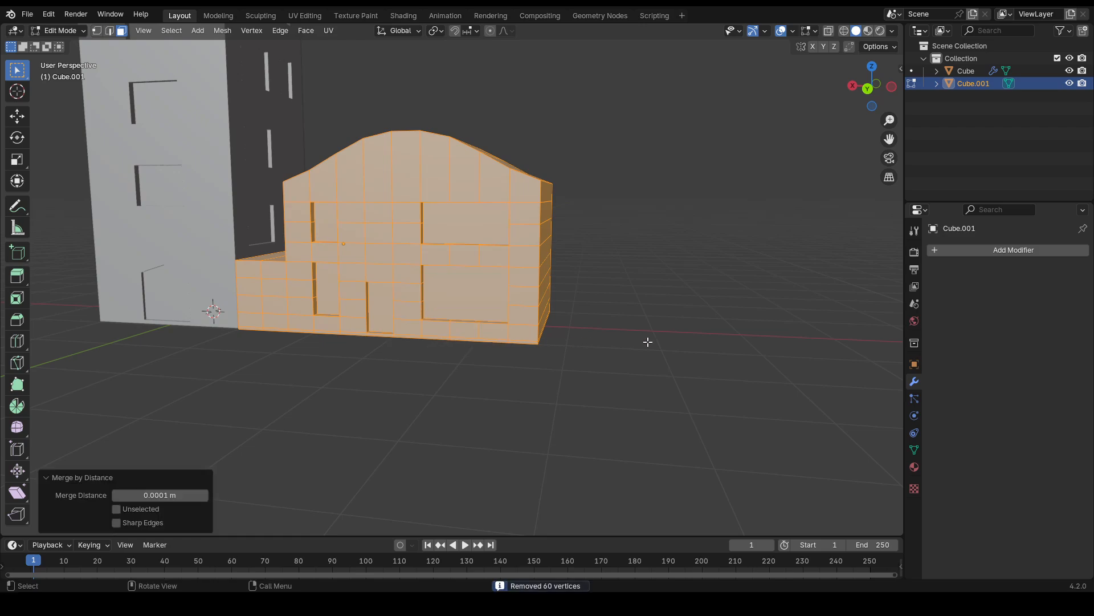
key(alt+a)
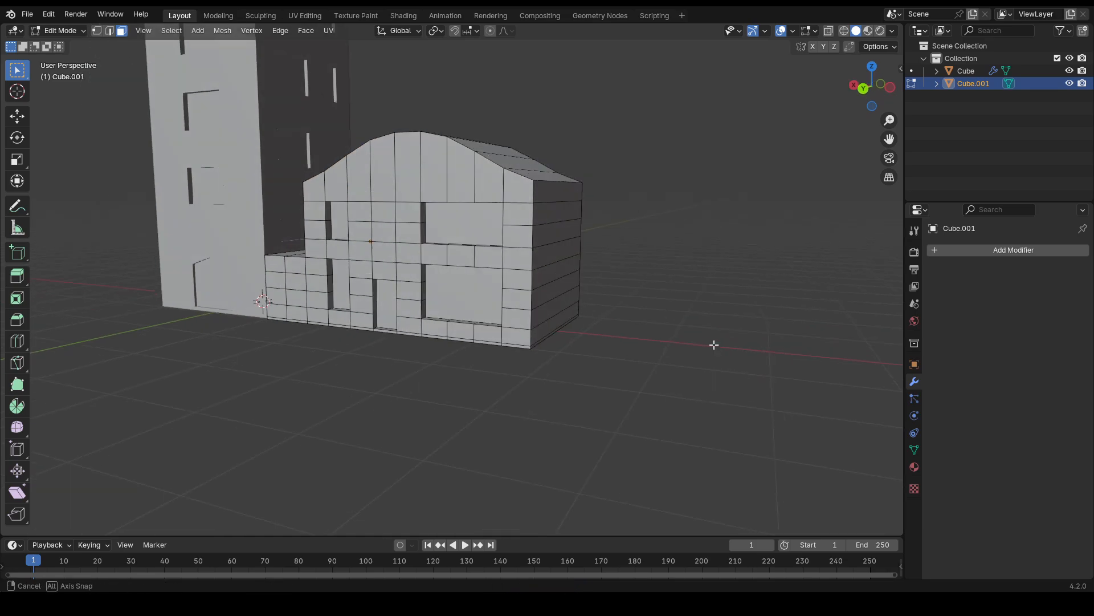
middle_drag(713, 342, 513, 262)
drag(487, 201, 611, 321)
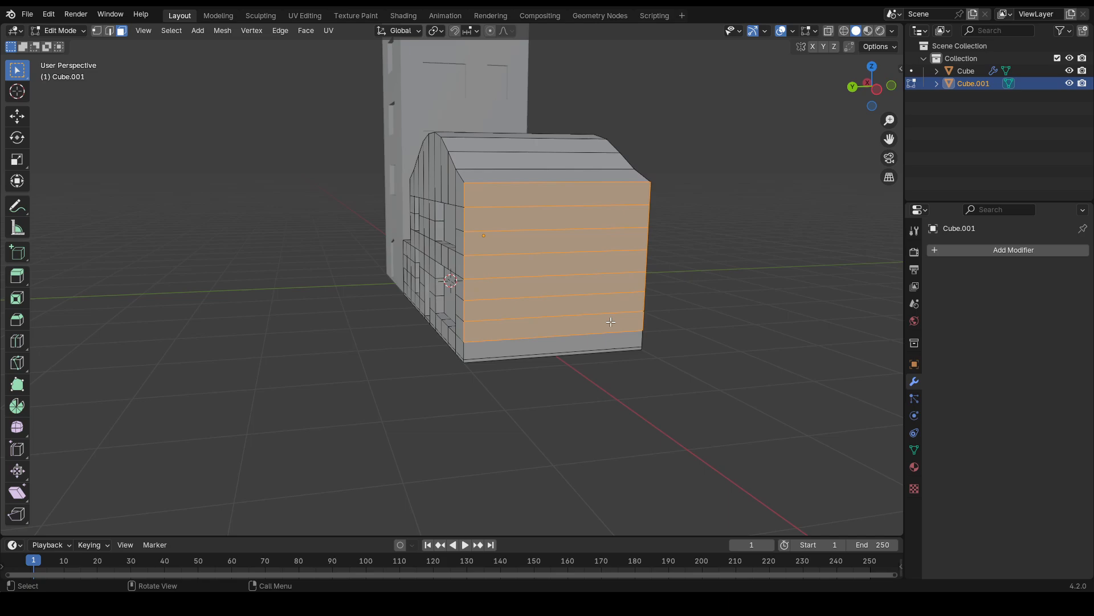
key(alt+a)
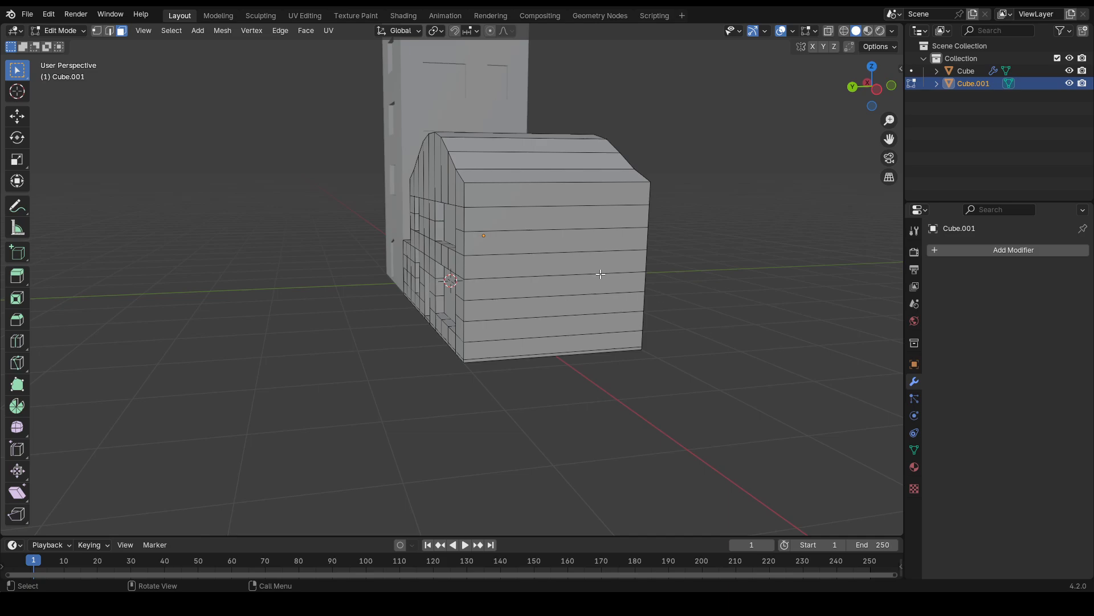
- Select the three faces above the entrance and merge the whole mesh's vertices by distance again
middle_drag(516, 286, 638, 281)
scroll(301, 273, up, 6)
shift+middle_drag(302, 274, 419, 262)
drag(311, 213, 478, 236)
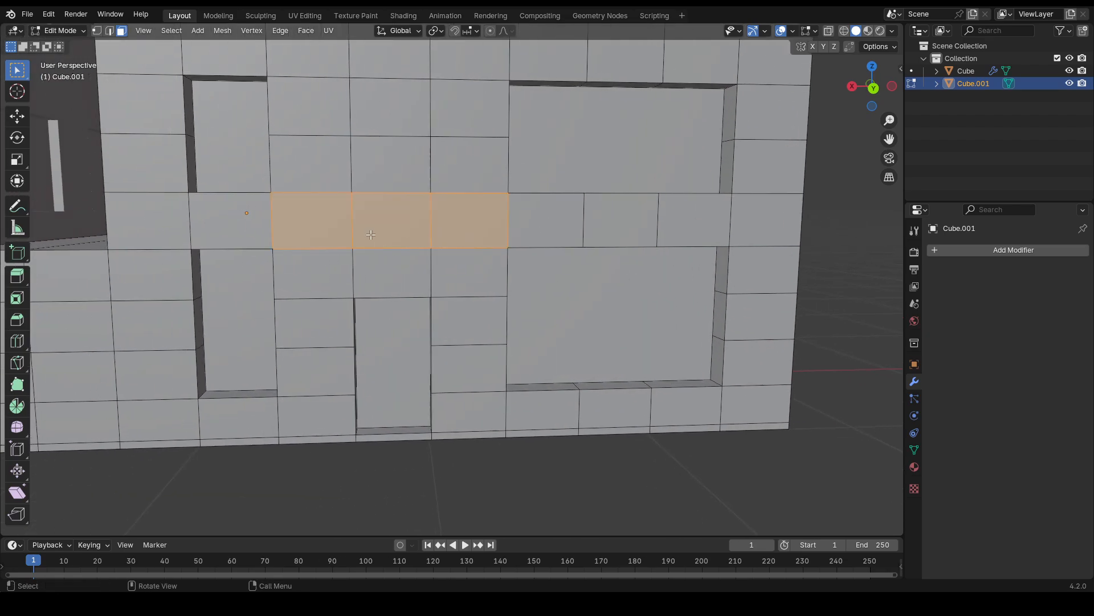
key(a)
key(m)
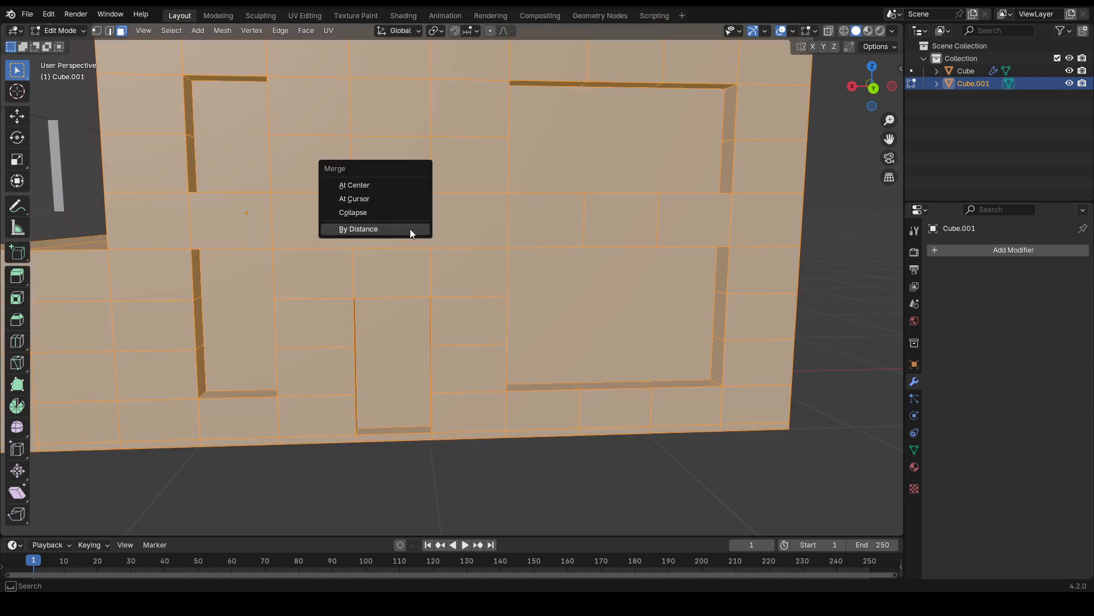
click(410, 231)
- Join the three faces above the entrance into one panel and inset it by about 0.0305 m
middle_drag(426, 236, 415, 228)
click(416, 228)
key(i)
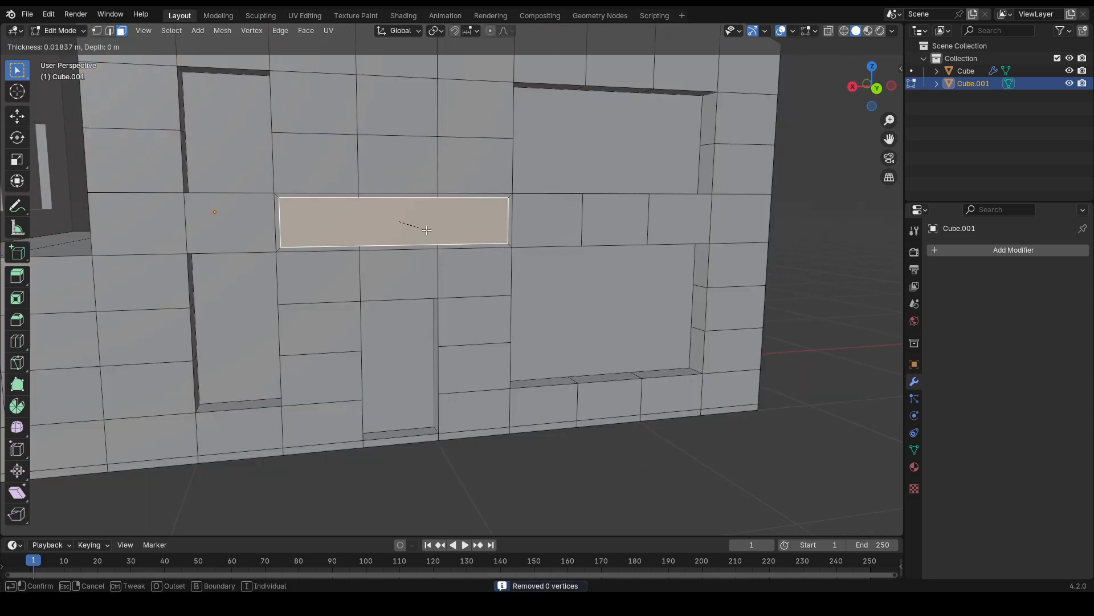
click(419, 229)
- Extrude the inset panel above the entrance outward along its normal by about 0.028 m
middle_drag(419, 230, 475, 240)
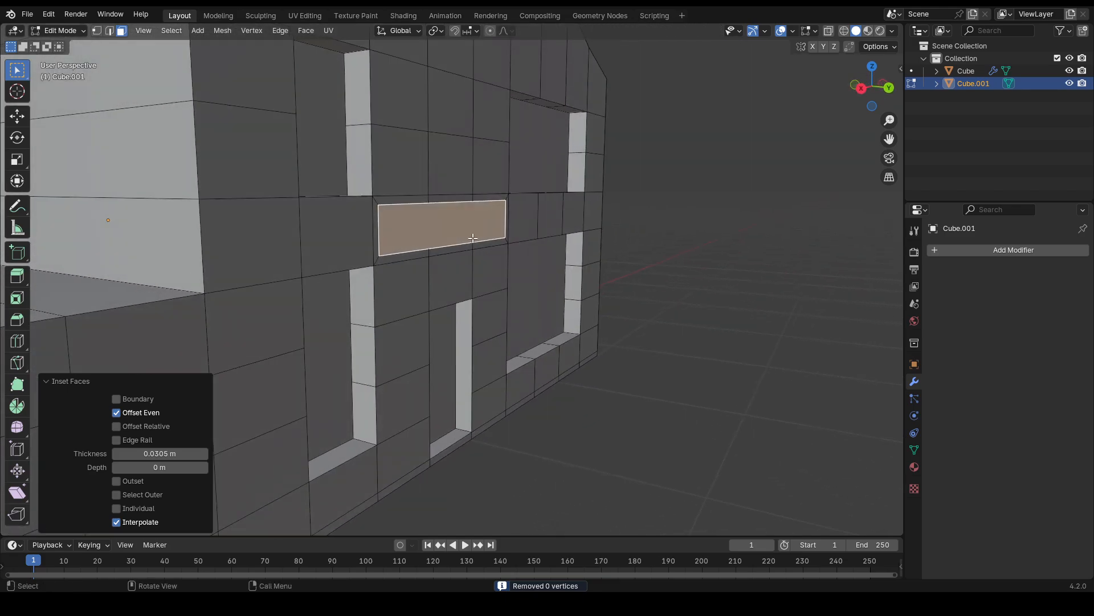
key(e)
click(485, 223)
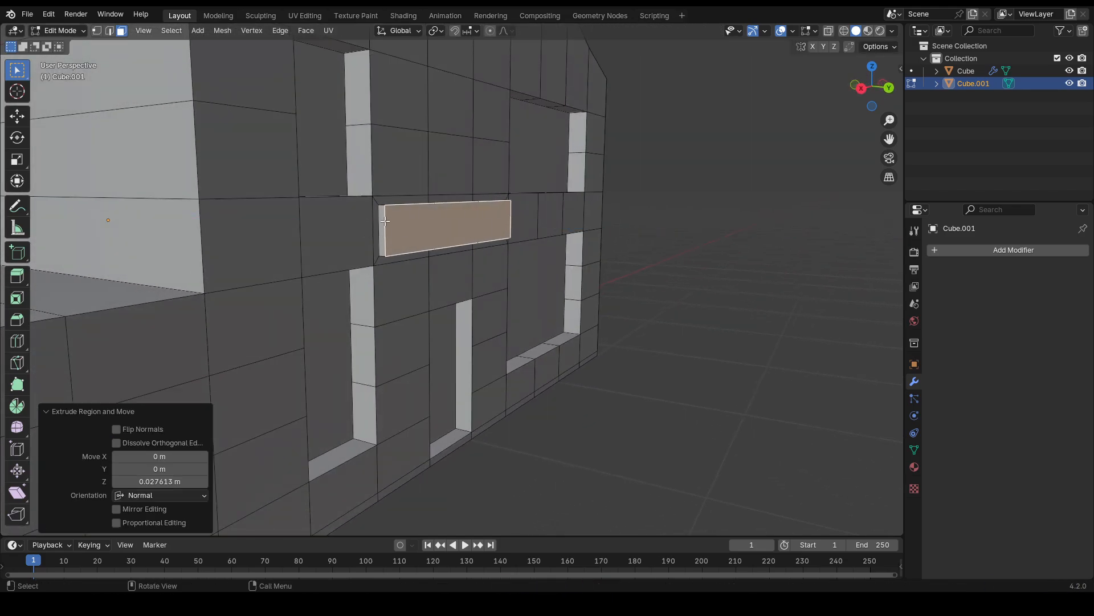
middle_drag(386, 221, 428, 234)
middle_drag(631, 257, 353, 221)
click(333, 203)
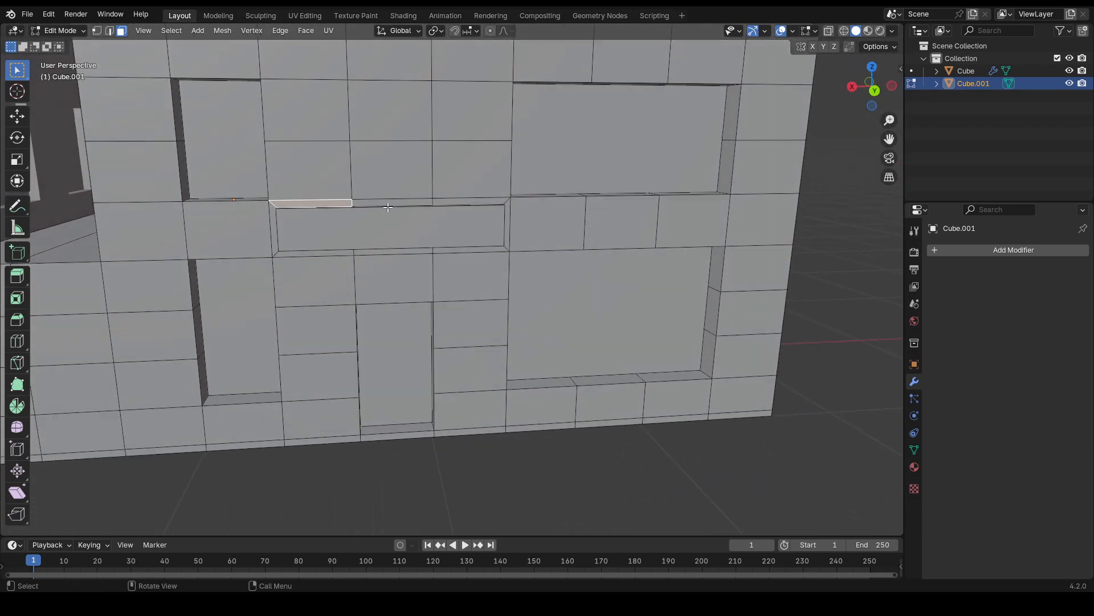
shift+click(407, 203)
shift+click(457, 202)
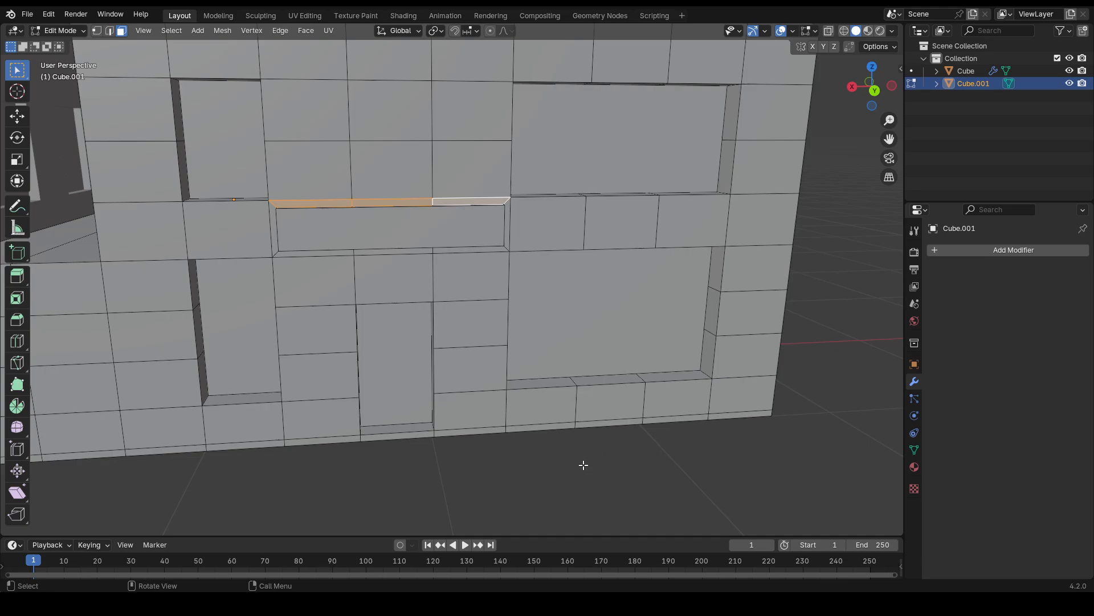
scroll(583, 465, down, 5)
middle_drag(538, 383, 660, 309)
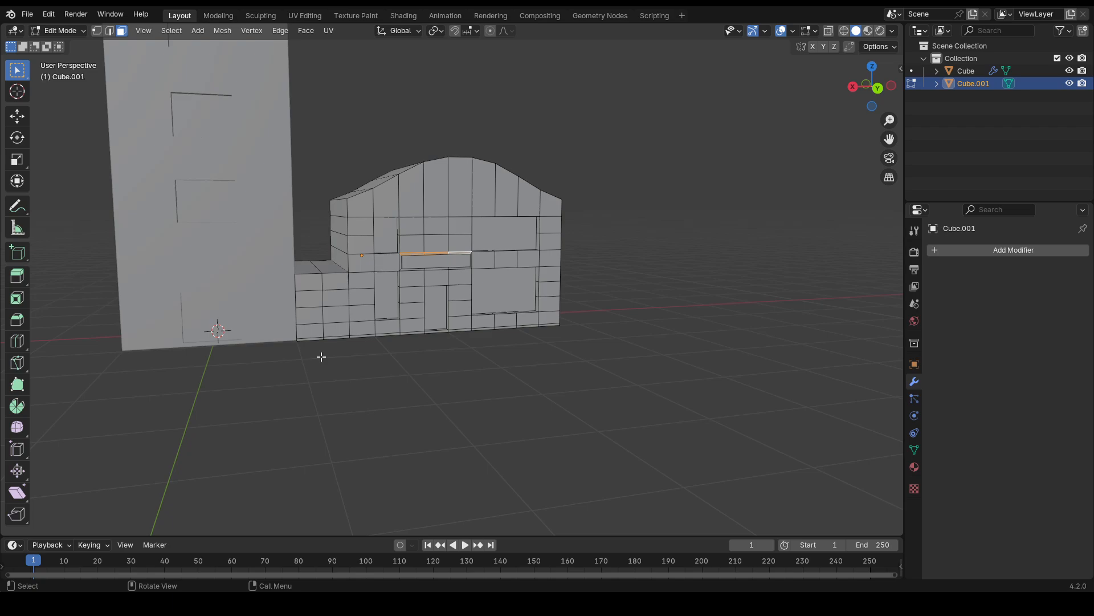
- Merge the low annex's gridded front faces into one face and its two roof faces into another
scroll(322, 357, up, 3)
shift+middle_drag(271, 359, 345, 343)
drag(280, 270, 327, 352)
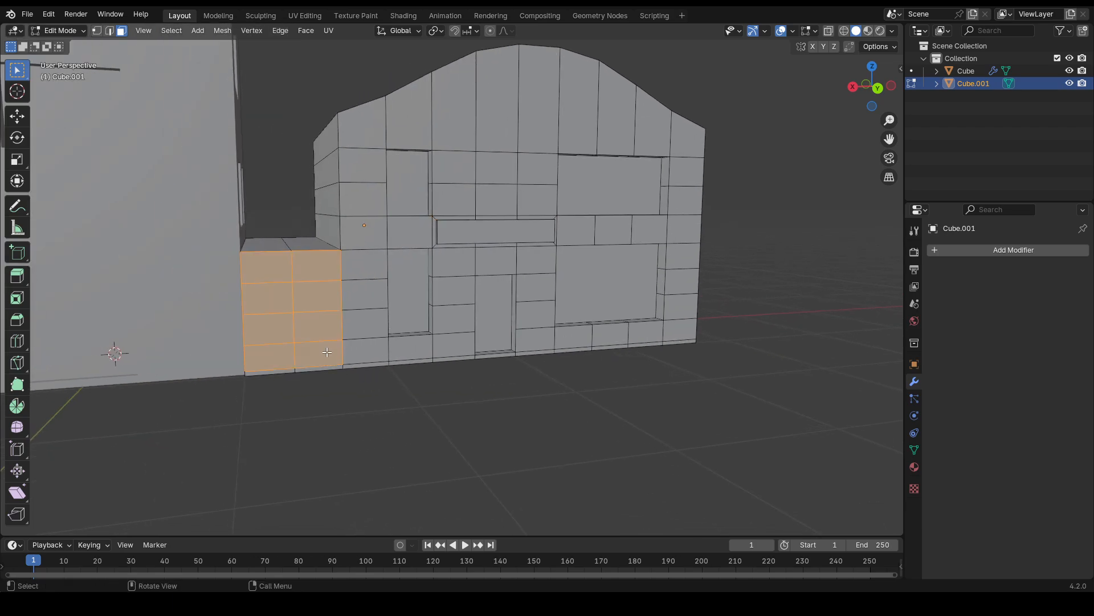
middle_drag(297, 305, 303, 342)
click(306, 260)
shift+click(266, 258)
key(f)
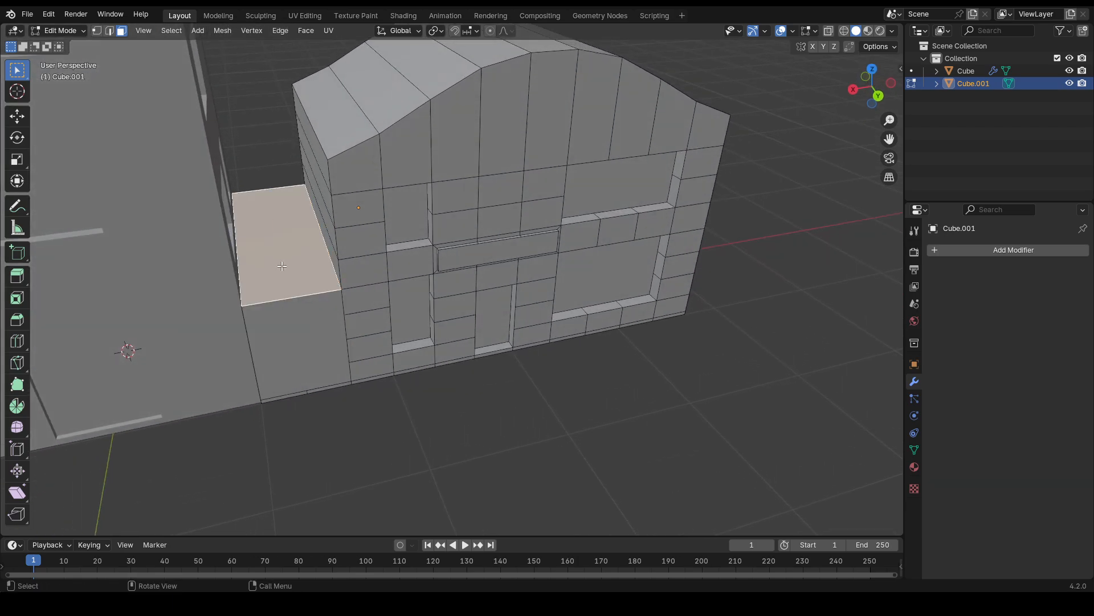
- Dissolve the divisions in the main block's side wall above the annex roof
middle_drag(336, 253, 374, 235)
drag(346, 172, 330, 264)
key(x)
- Merge each outer-edge column of the front facade, and the band between the two wide windows, into single faces
middle_drag(418, 278, 347, 258)
drag(347, 257, 360, 338)
middle_drag(360, 339, 371, 333)
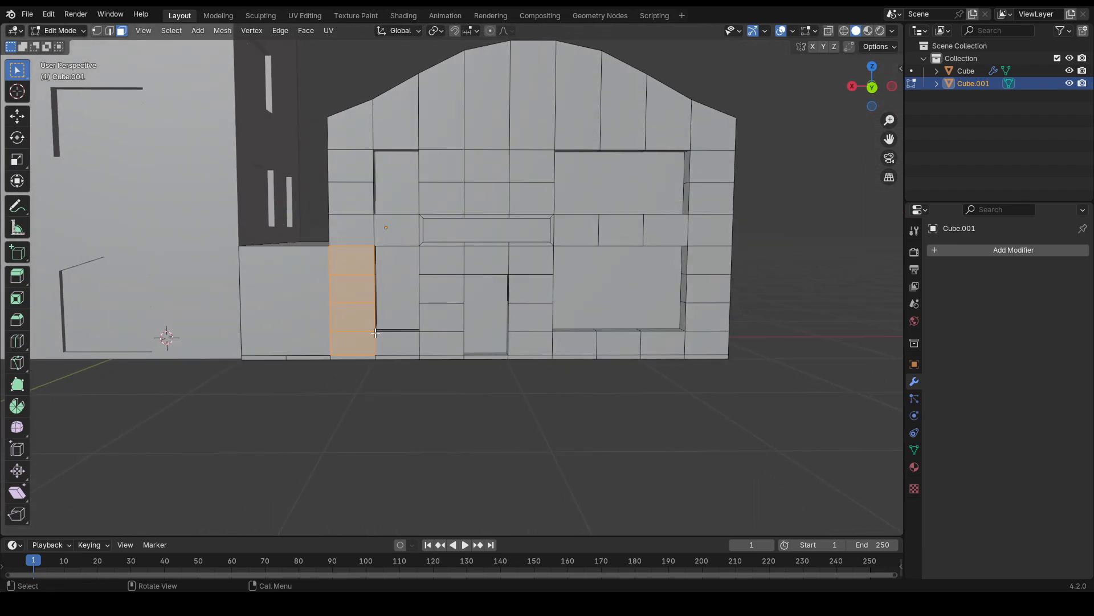
drag(349, 164, 345, 360)
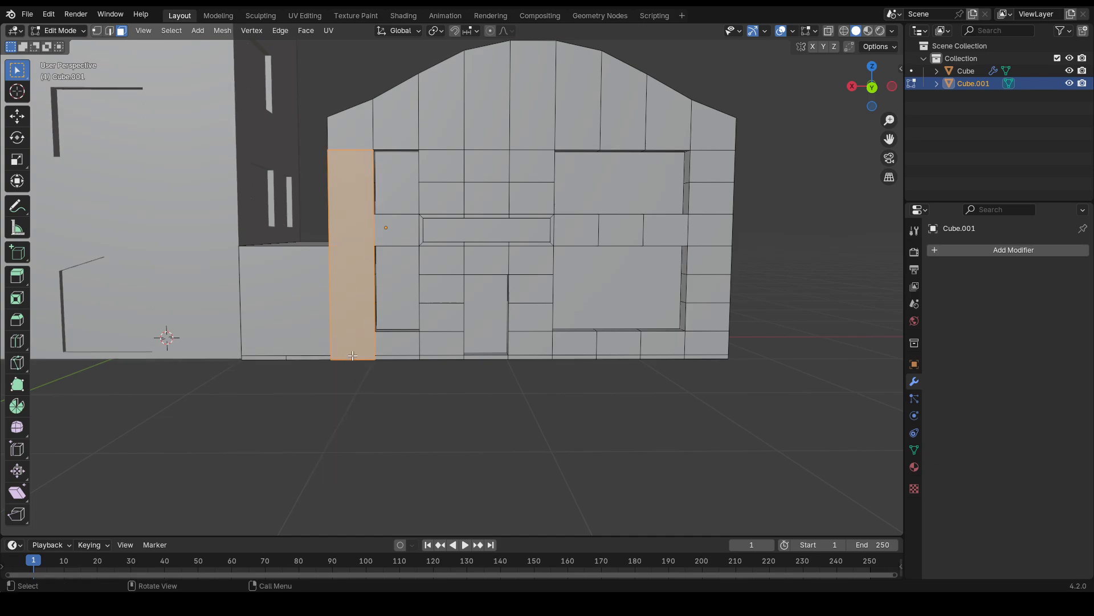
drag(738, 160, 722, 359)
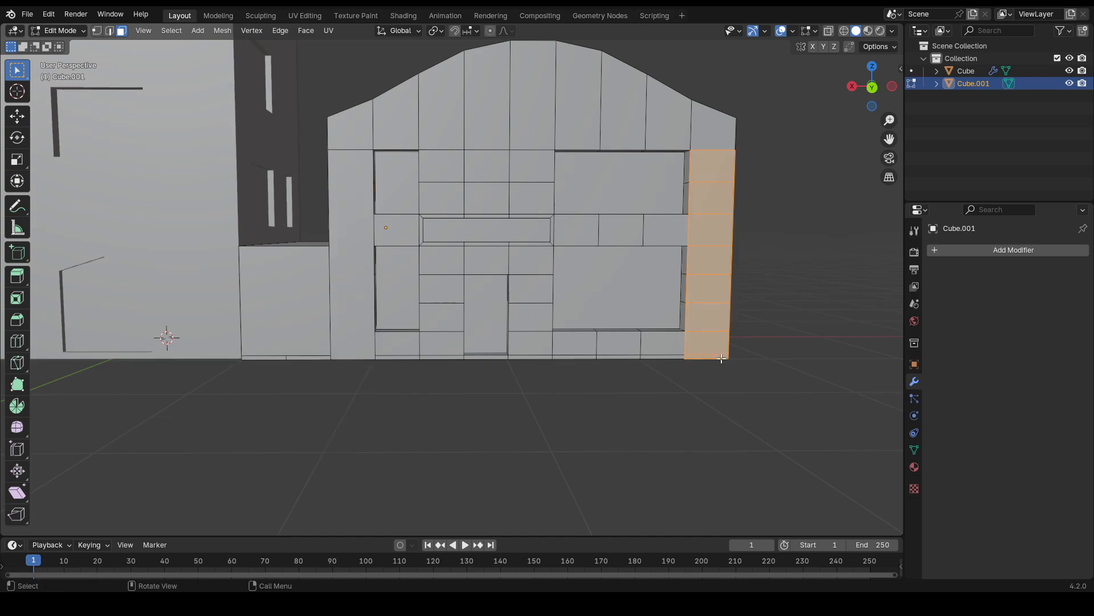
click(656, 237)
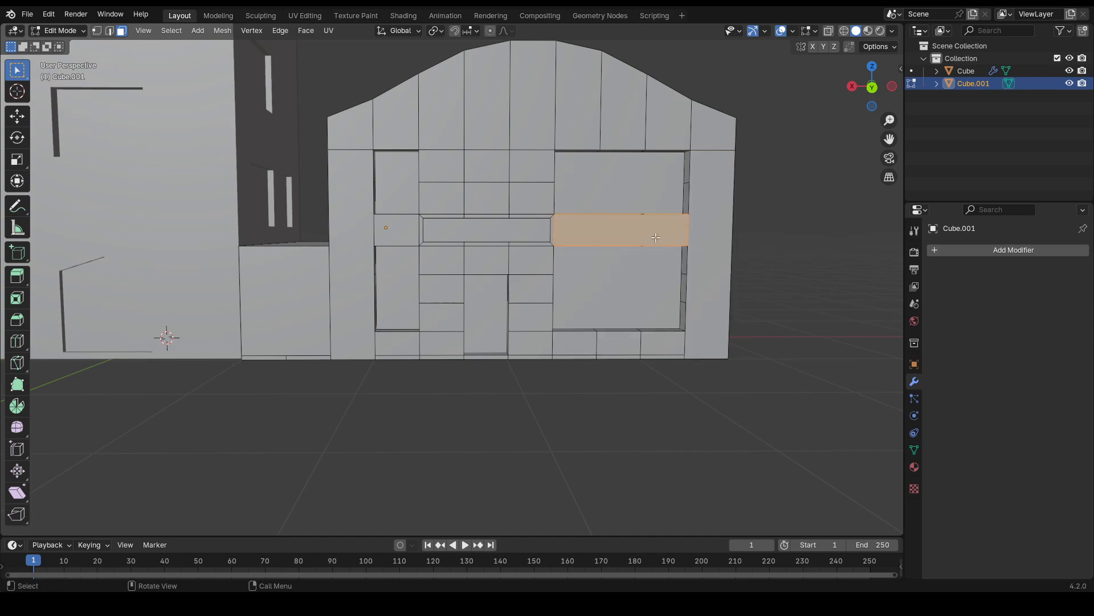
drag(444, 170, 539, 200)
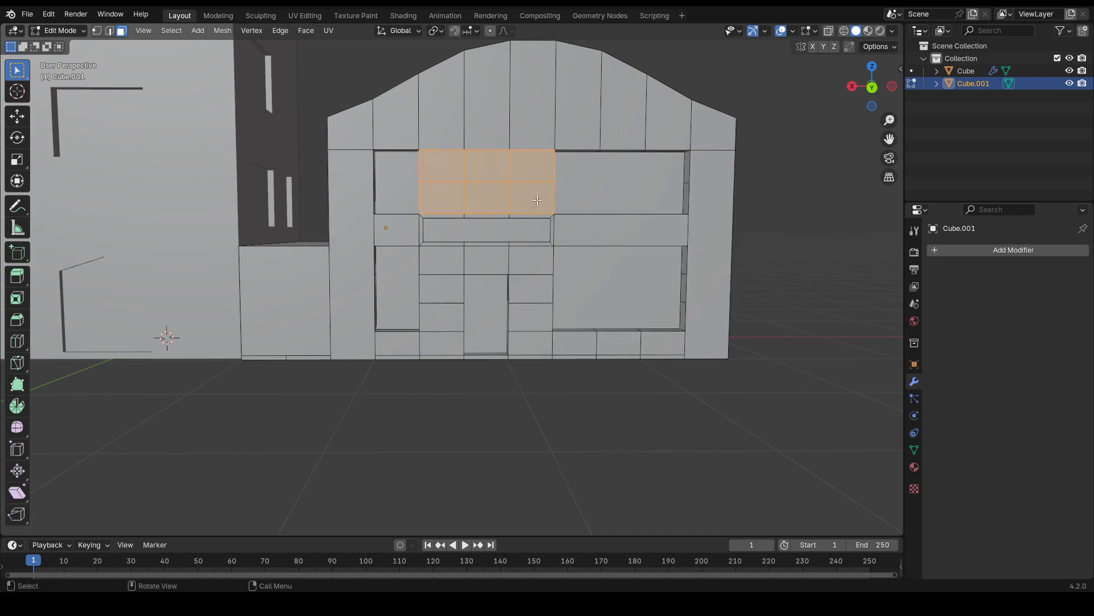
click(468, 174)
middle_drag(713, 208, 709, 236)
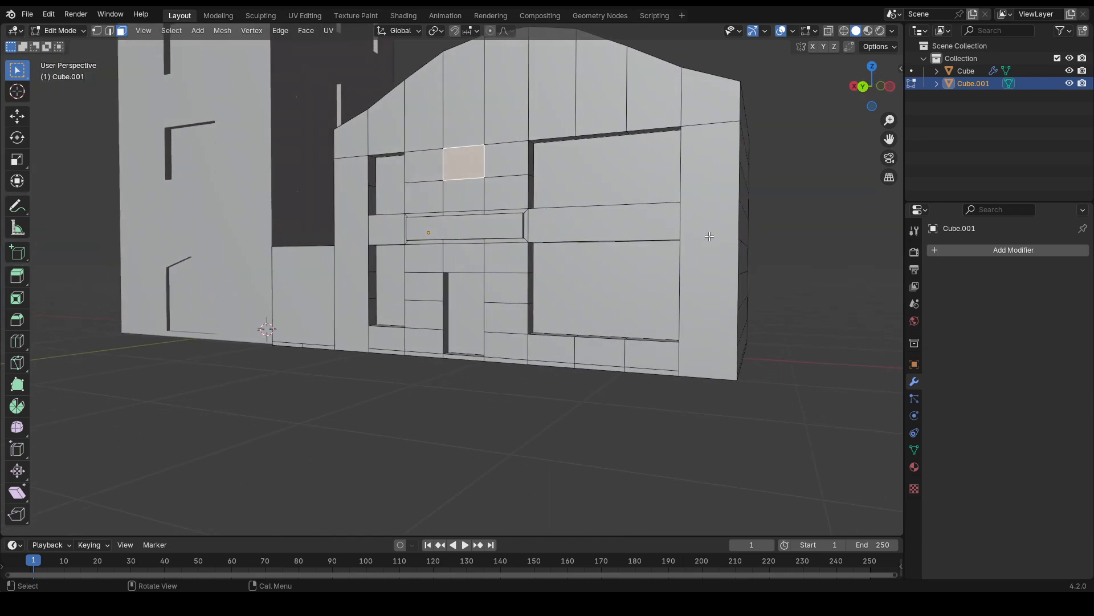
- Merge the column of faces on each side of the entrance door into a single face
drag(512, 256, 502, 357)
key(x)
click(501, 360)
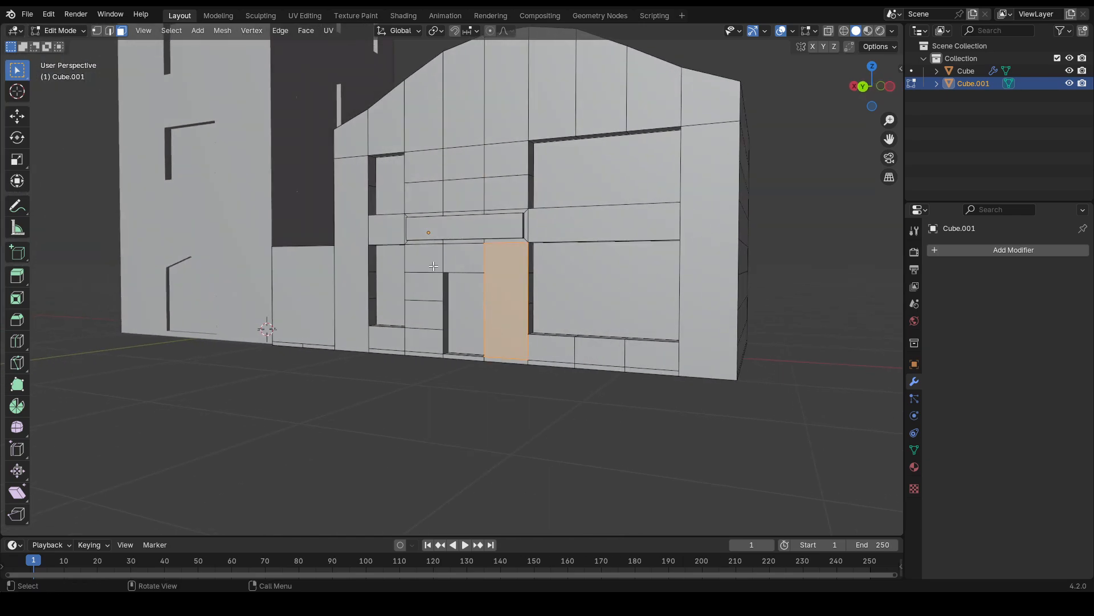
drag(428, 257, 415, 345)
key(f)
click(542, 415)
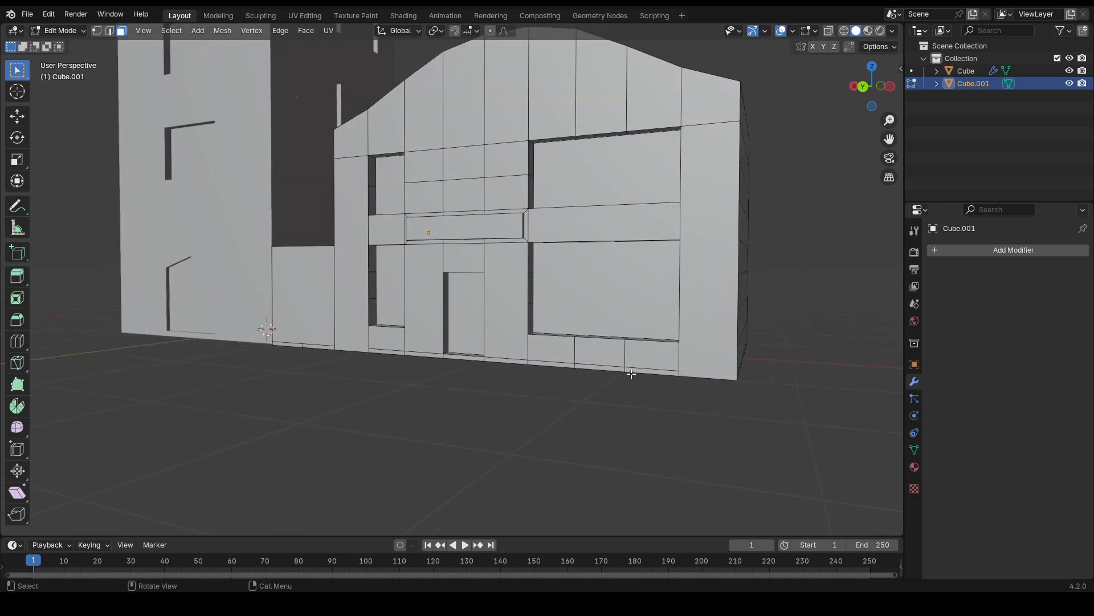
alt+click(631, 373)
alt+click(607, 370)
alt+click(560, 364)
click(505, 390)
key(2)
alt+click(543, 363)
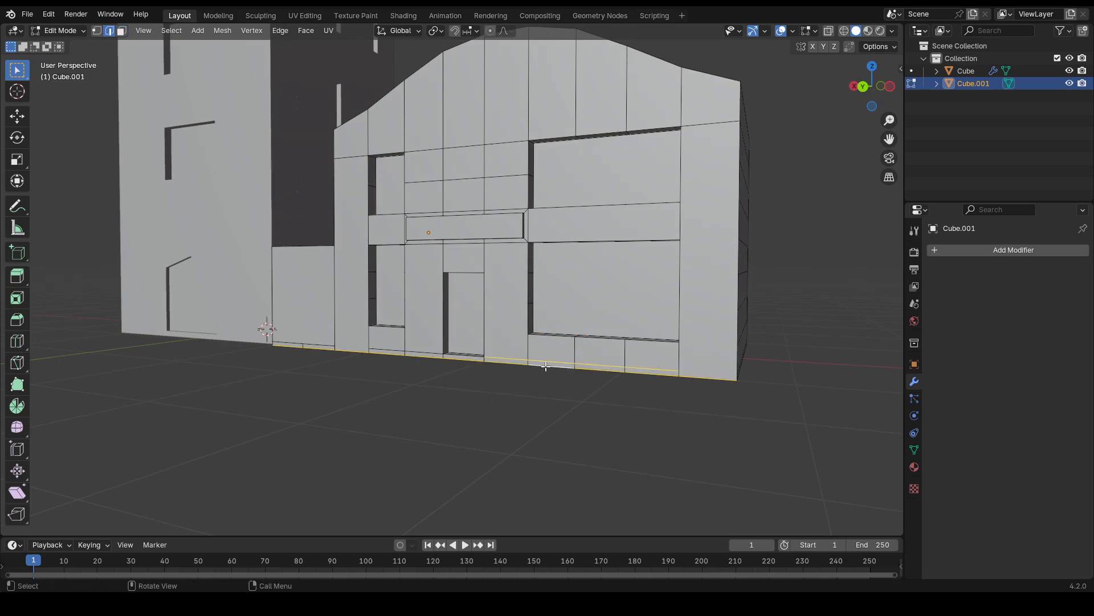
click(572, 416)
- Select the block of faces on the low annex's rear wall
middle_drag(710, 402, 469, 403)
scroll(456, 393, down, 3)
drag(574, 277, 603, 343)
drag(578, 276, 559, 343)
- Add two loop cuts across the front gable: one just below the roof edge (factor about -0.712), one near its base (factor about 0.685)
middle_drag(257, 306, 535, 428)
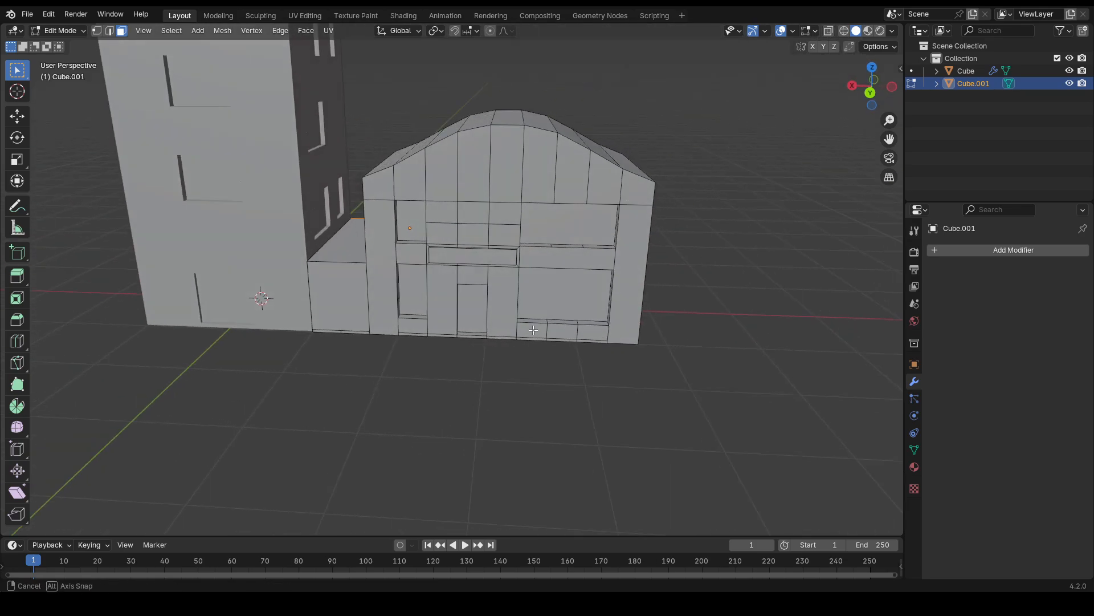
scroll(536, 169, up, 3)
shift+middle_drag(559, 180, 516, 329)
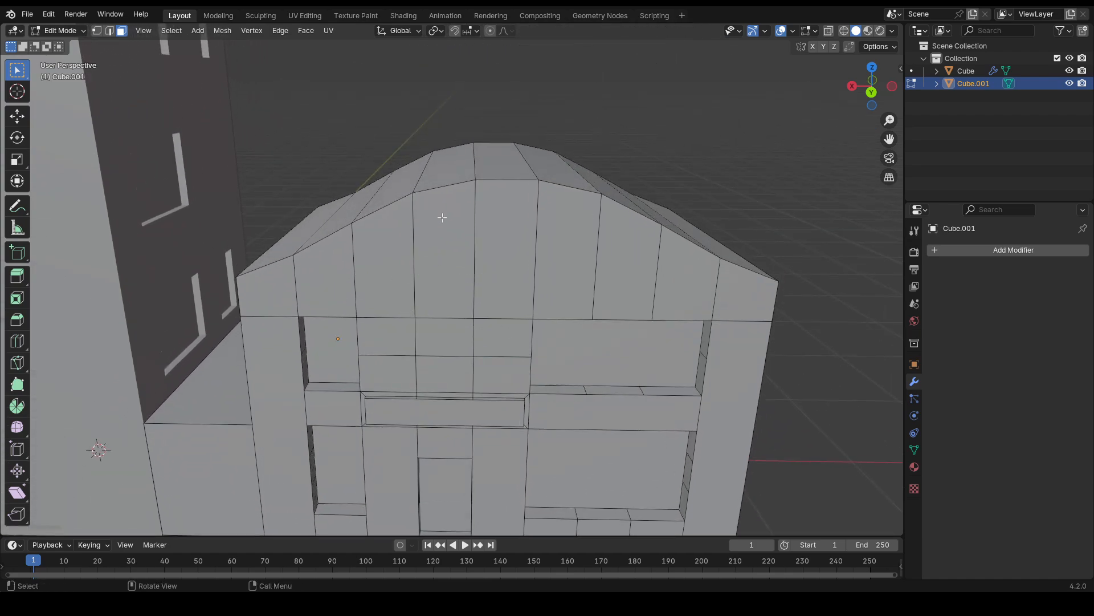
key(ctrl+r)
drag(487, 207, 501, 158)
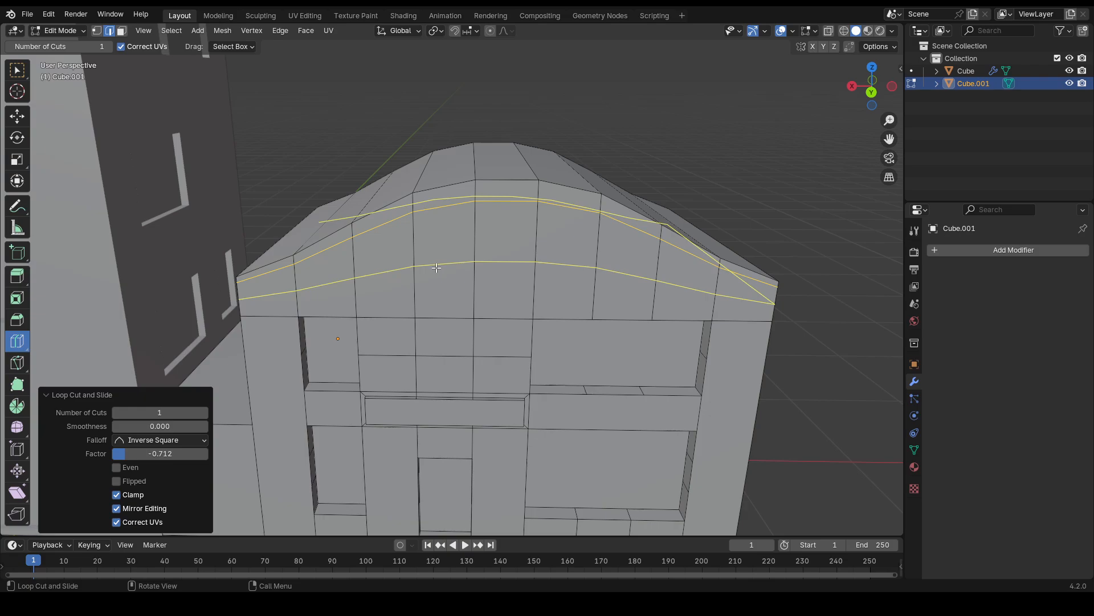
drag(436, 268, 440, 303)
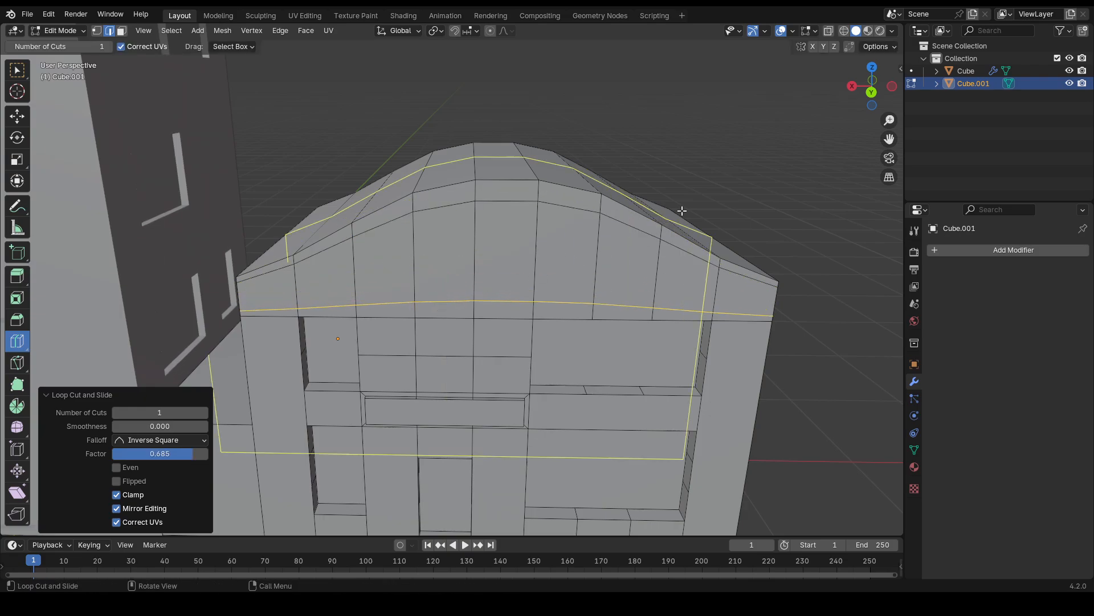
- Select the three central gable faces between the new cuts and extrude them slightly inward as a recess
key(3)
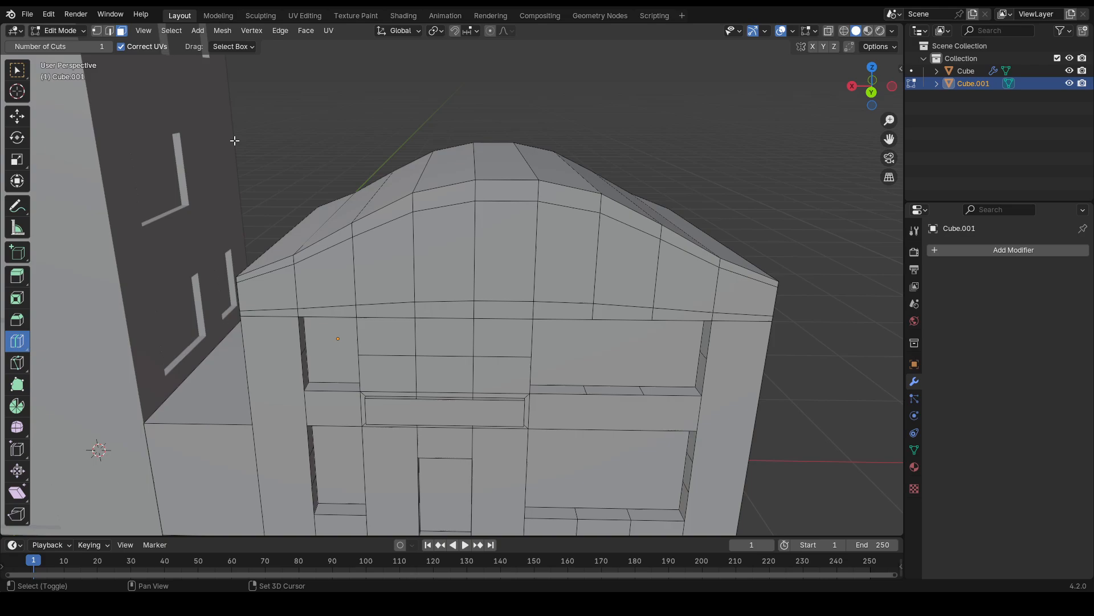
key(shift+space)
key(b)
click(462, 245)
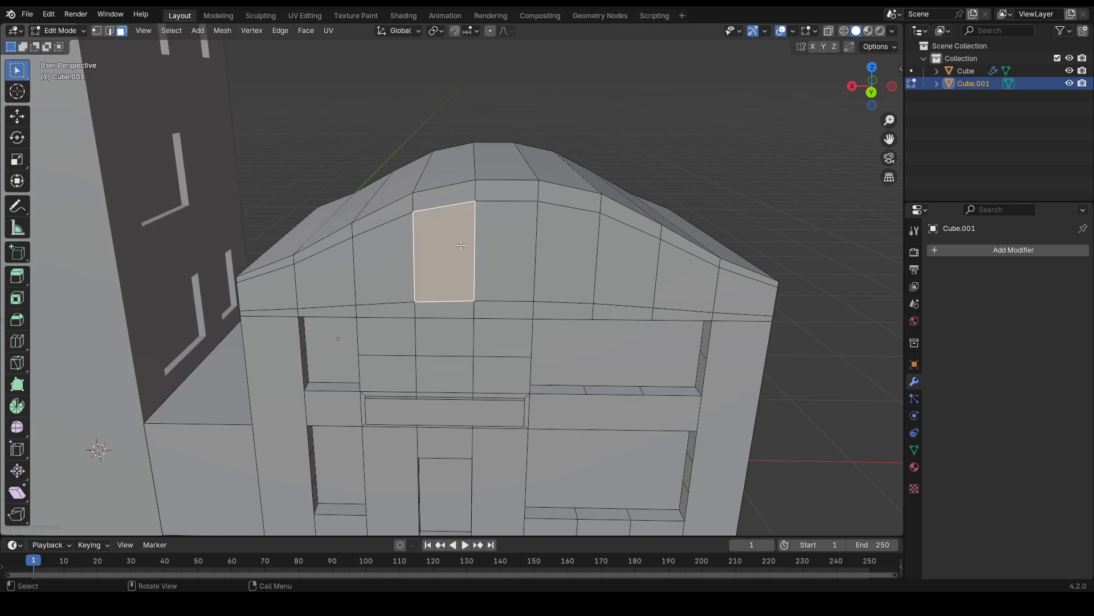
shift+click(513, 256)
shift+click(570, 251)
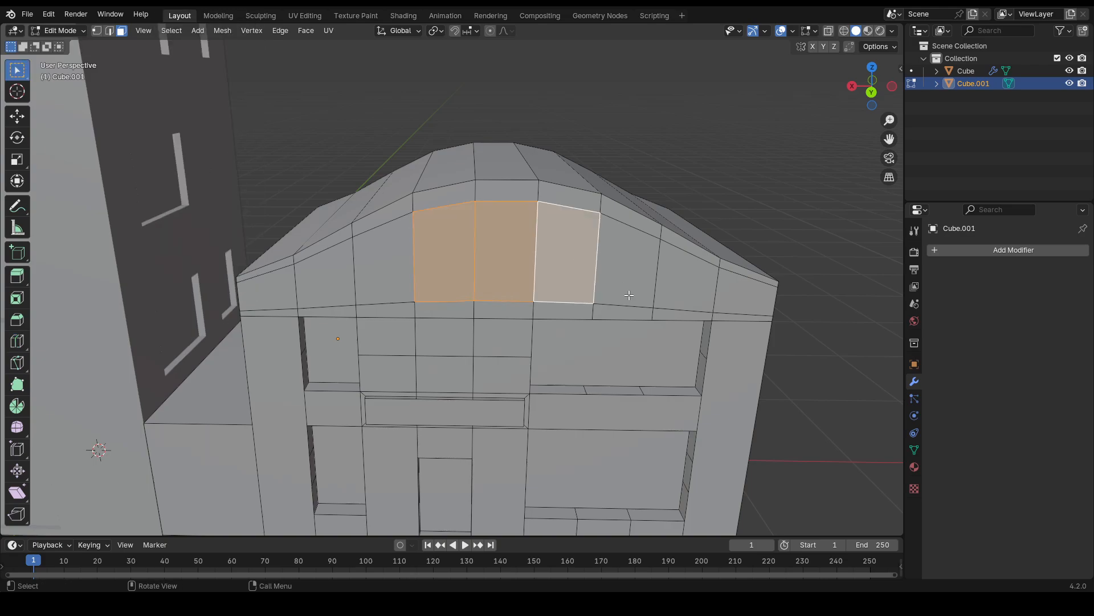
middle_drag(570, 260, 635, 272)
key(e)
click(655, 250)
- Merge the three gable faces beside the recess, above the wide windows, into a single face
click(635, 271)
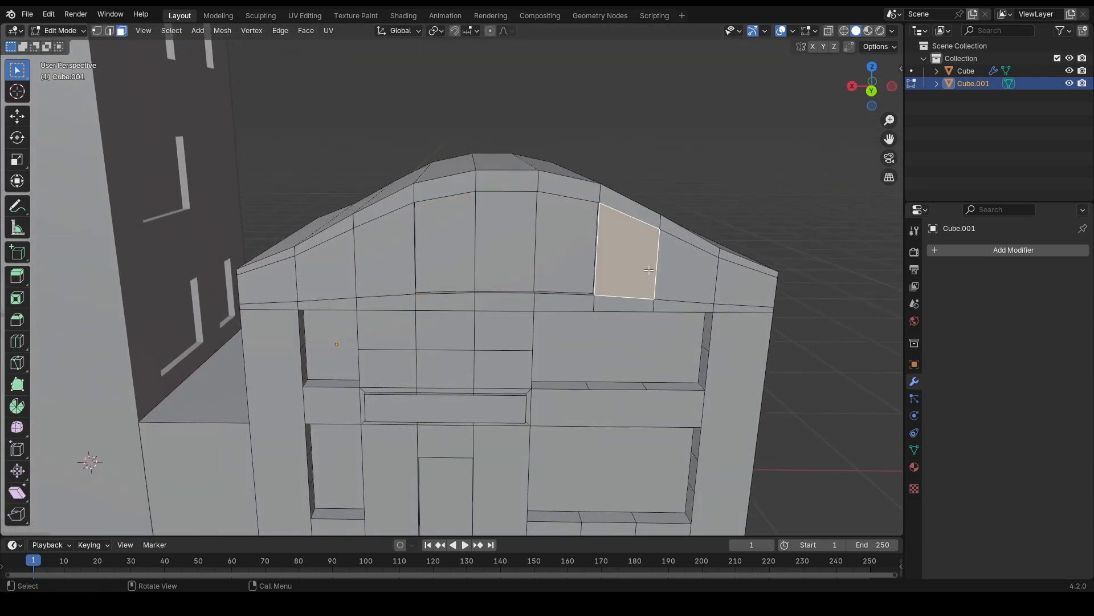
shift+click(701, 281)
shift+click(734, 283)
key(ctrl+x)
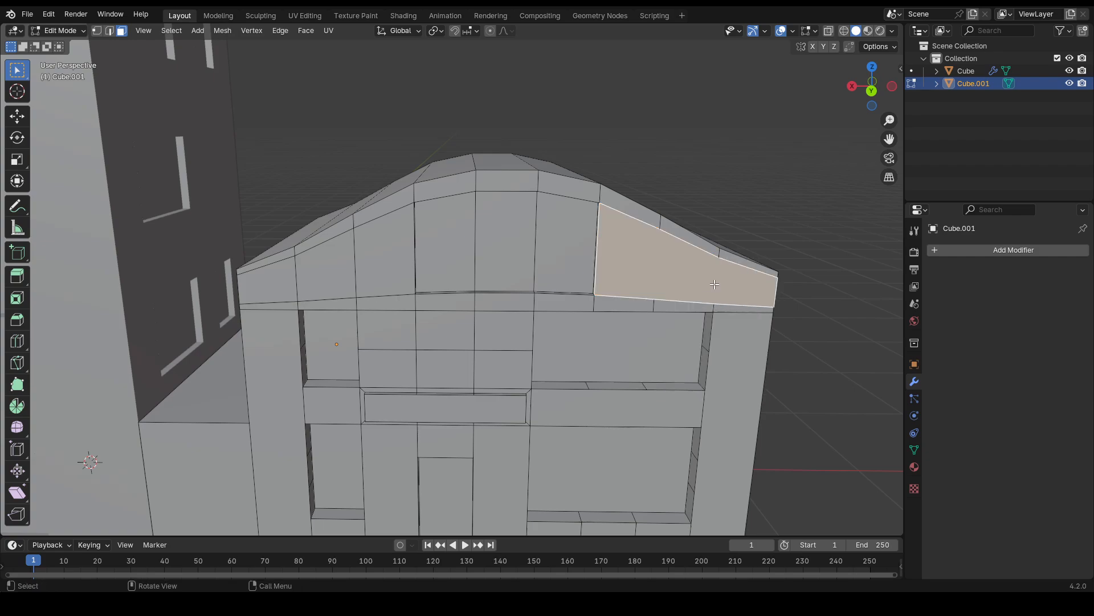
- Merge the three gable faces beside the recess, on the annex side, into a single face
click(284, 277)
shift+click(336, 270)
shift+click(387, 262)
key(x)
click(387, 261)
- Merge the gable rim faces under the roof edge into one face on the annex side and one face across the centre
click(333, 235)
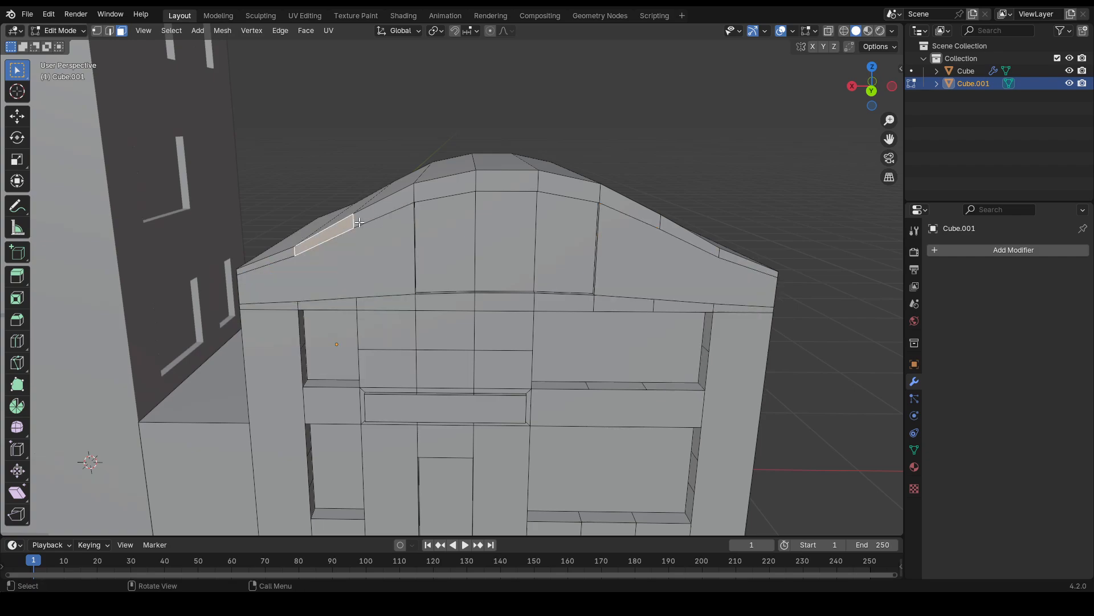
shift+click(361, 221)
key(ctrl+x)
click(444, 185)
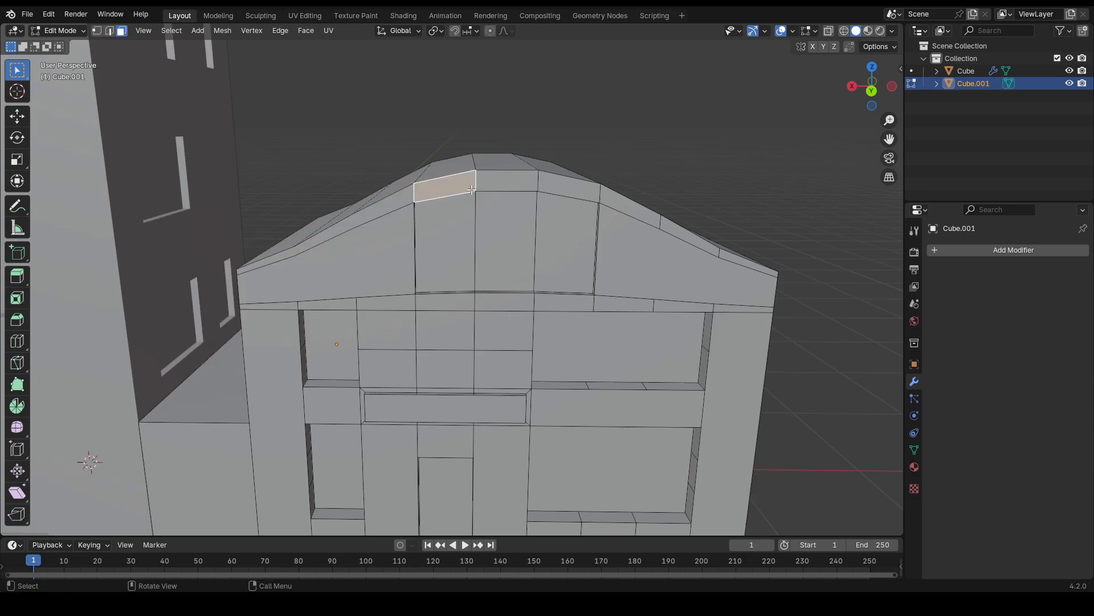
shift+click(506, 181)
shift+click(569, 183)
key(ctrl+x)
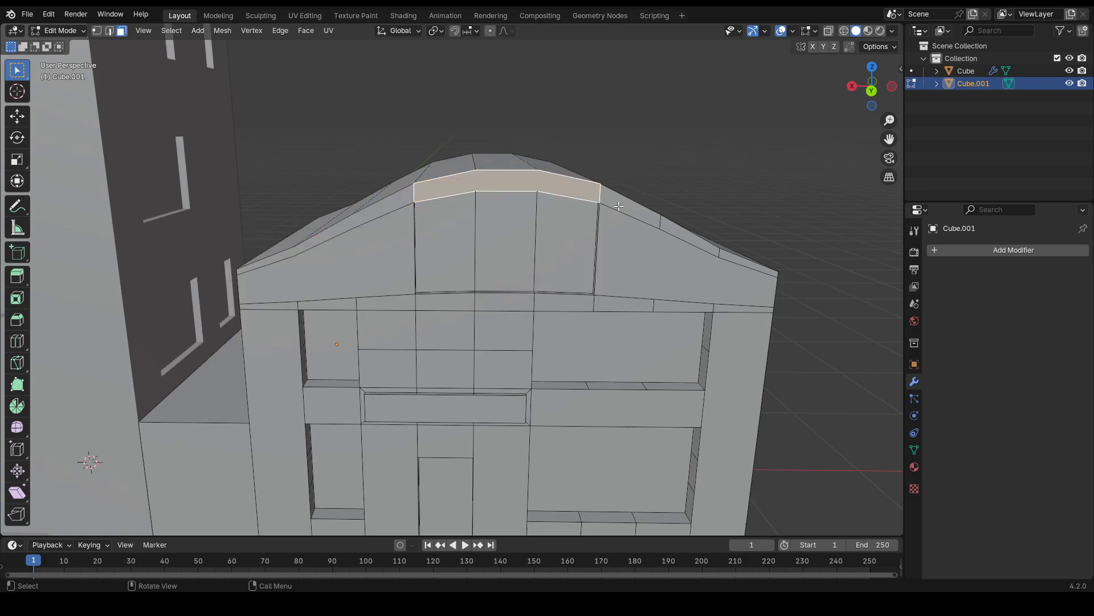
- Merge the three gable rim faces under the roof edge above the wide windows into a single face
click(619, 206)
shift+click(684, 232)
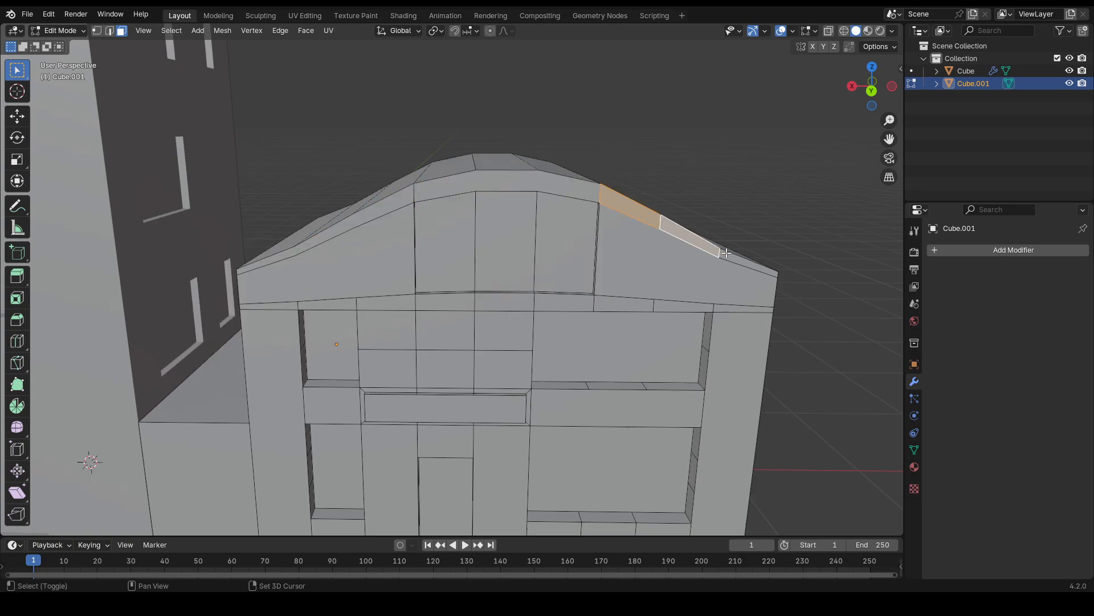
shift+click(727, 257)
key(x)
click(728, 257)
- Merge all faces of the narrow strip along the base of the front gable into a single face
middle_drag(727, 256, 506, 246)
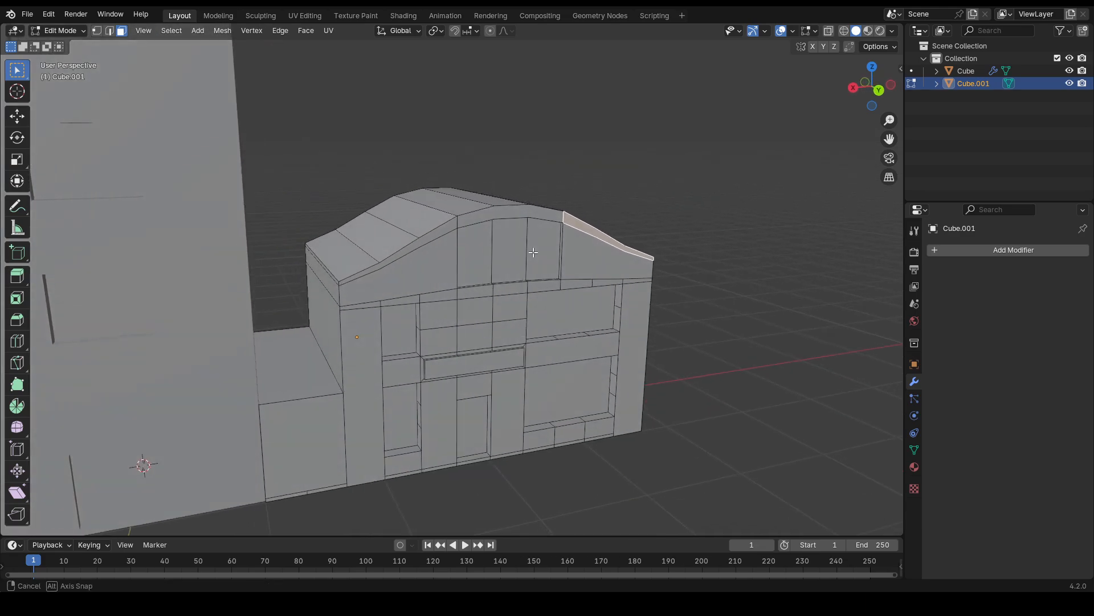
click(357, 283)
shift+click(397, 284)
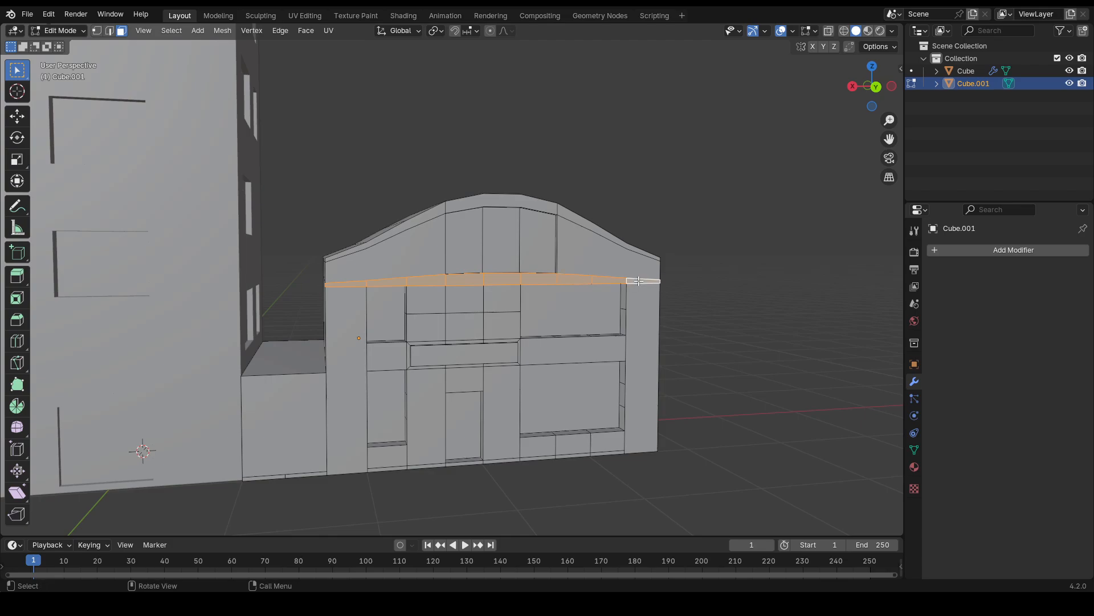
key(alt+a)
- Merge the three narrow ledge faces at the bottom of the gable recess into a single face
middle_drag(721, 293, 655, 347)
scroll(598, 345, up, 3)
click(452, 354)
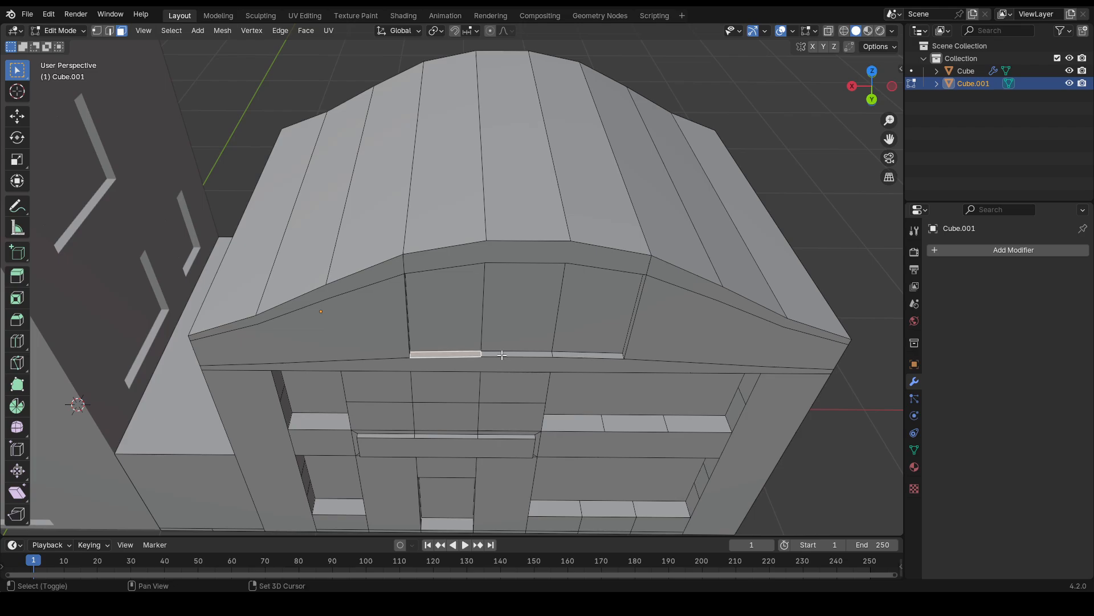
shift+click(573, 355)
key(f)
middle_drag(574, 355, 521, 334)
- Merge the three narrow faces along the upper inner edge of the gable recess into a single face
click(345, 264)
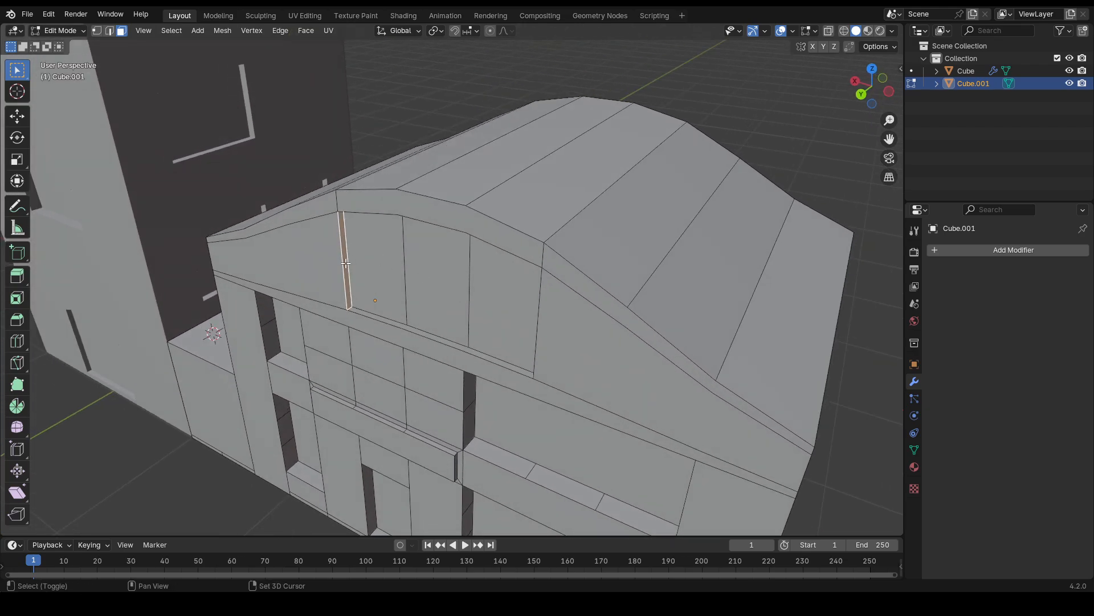
middle_drag(346, 264, 479, 176)
click(483, 122)
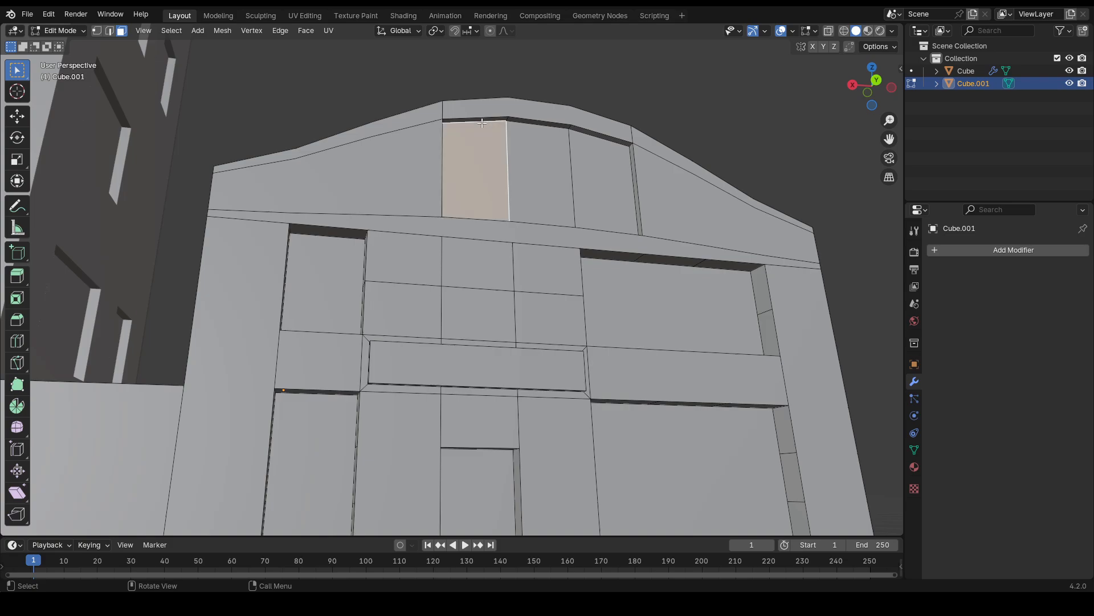
click(489, 119)
shift+click(597, 134)
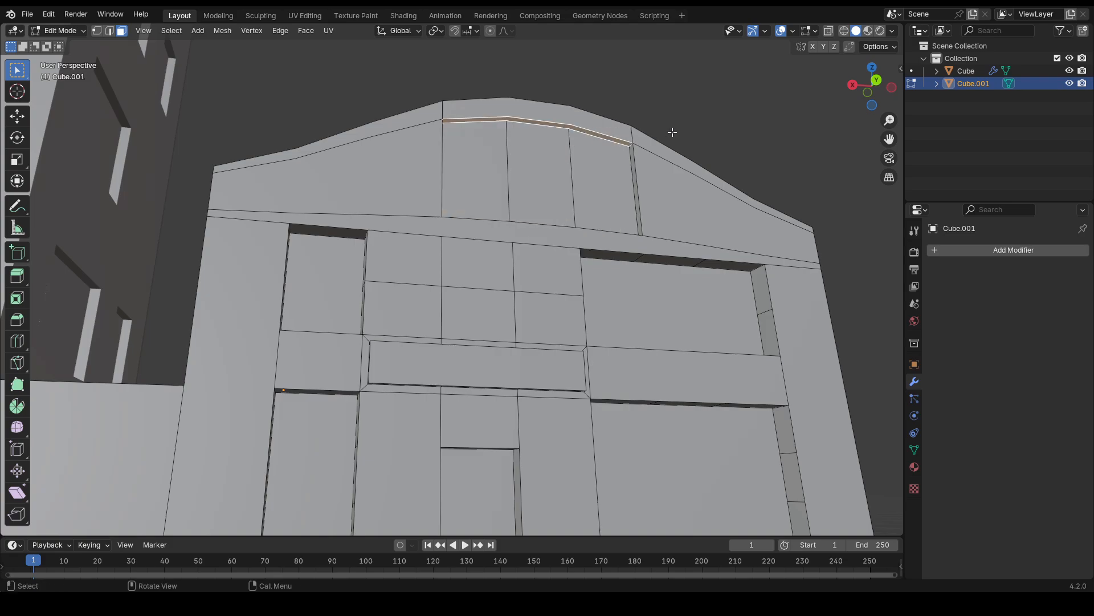
middle_drag(672, 133, 609, 208)
- Select the curved-roof block's entire mesh and merge its duplicate vertices by distance
scroll(640, 165, down, 6)
key(a)
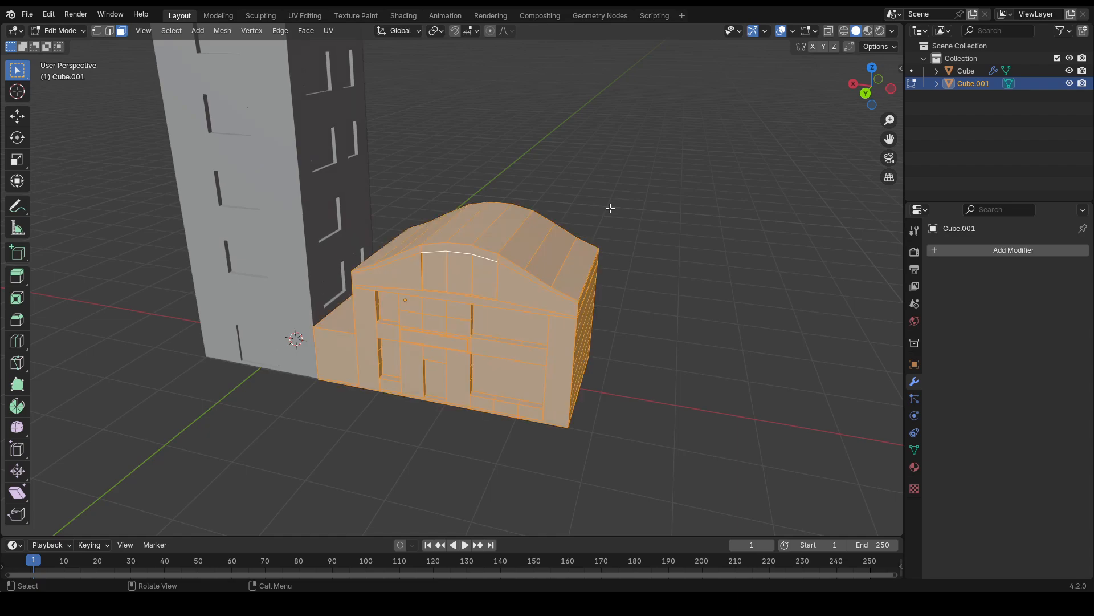
key(m)
click(611, 210)
drag(608, 182, 614, 206)
middle_drag(615, 207, 646, 253)
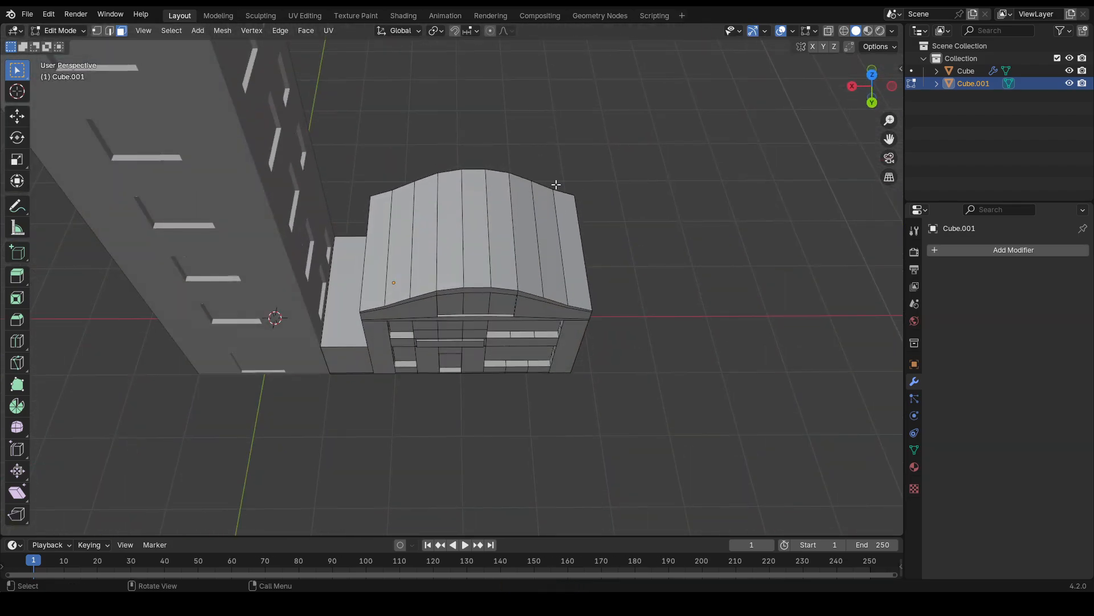
- Add two loop cuts across the curved roof near its rear end, the second with a factor of about -0.646
scroll(556, 185, up, 5)
shift+middle_drag(593, 145, 508, 326)
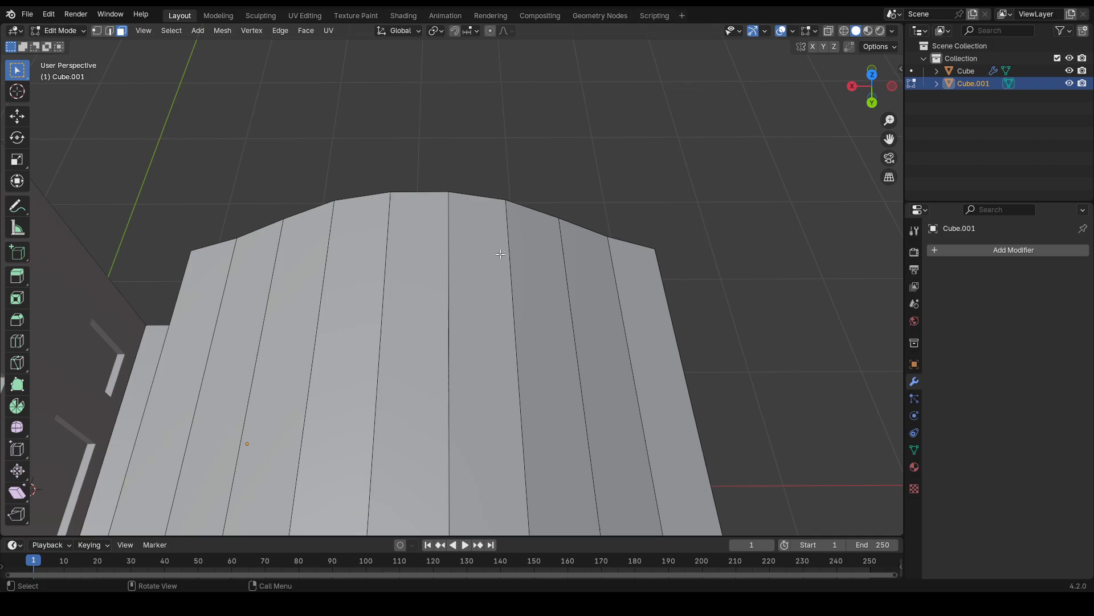
key(ctrl+r)
drag(443, 224, 459, 152)
drag(473, 296, 480, 205)
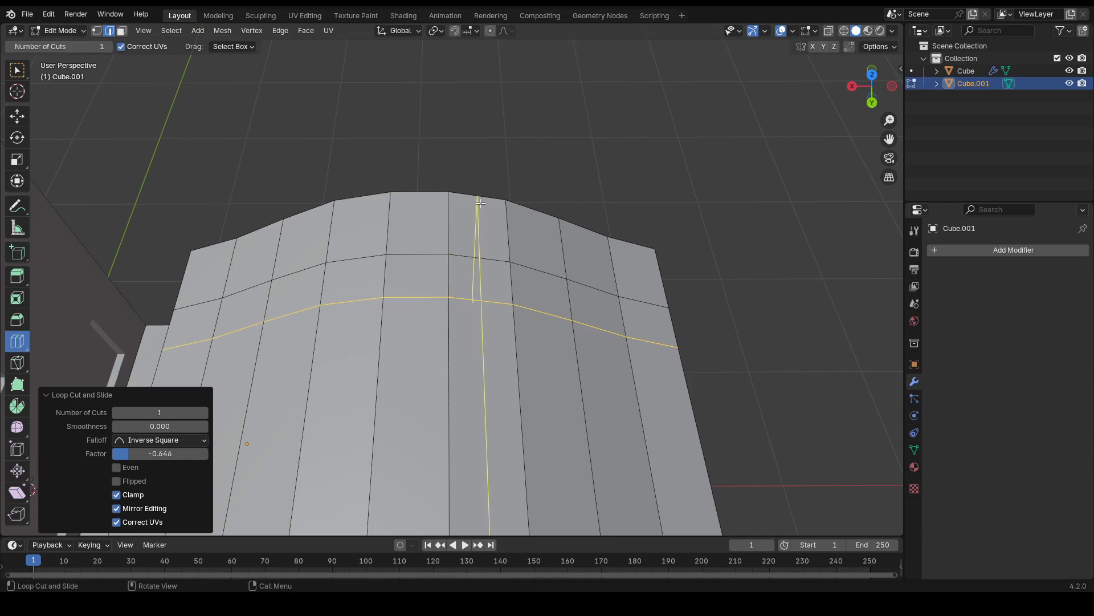
key(shift+space)
key(w)
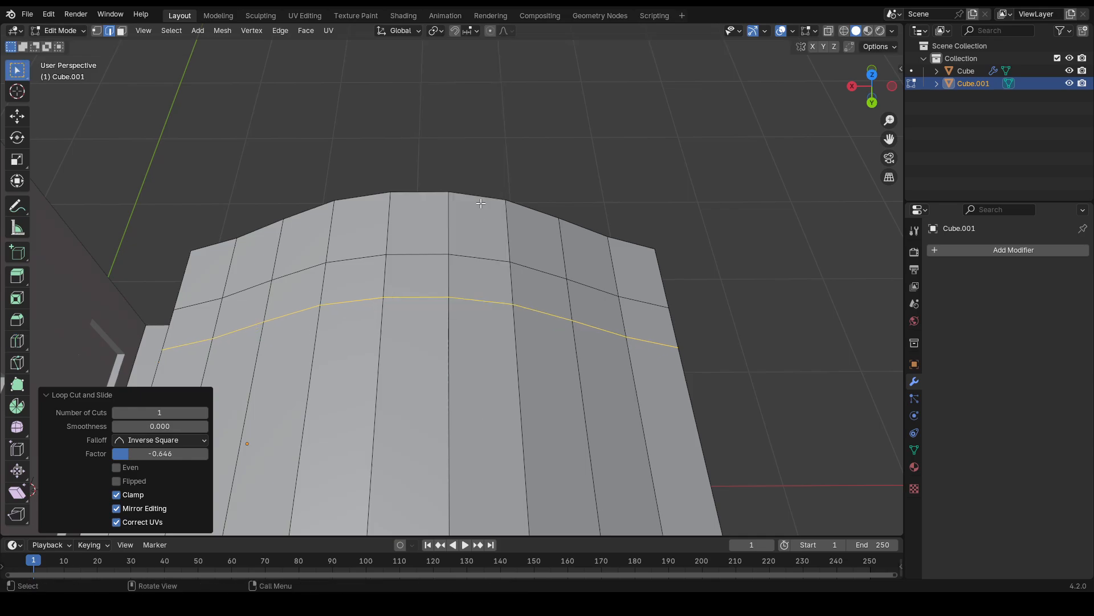
- Select the roof face between the two new cuts, just beside the ridge on the side away from the tower
click(488, 278)
key(3)
click(484, 279)
middle_drag(484, 278, 542, 201)
key(e)
click(590, 237)
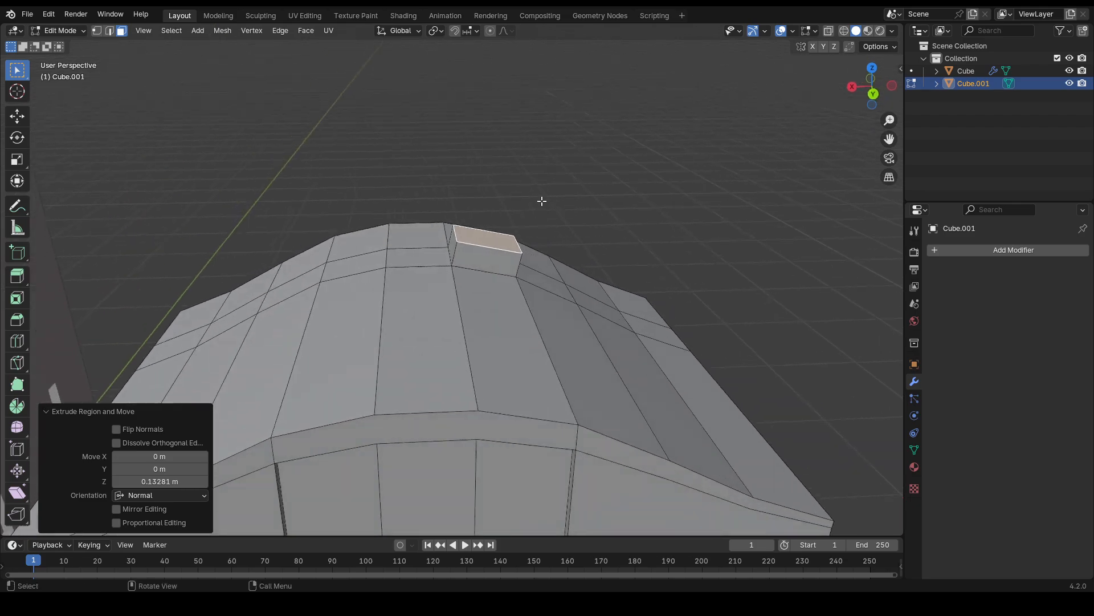
key(ctrl+z)
key(g)
key(z)
right_click(489, 252)
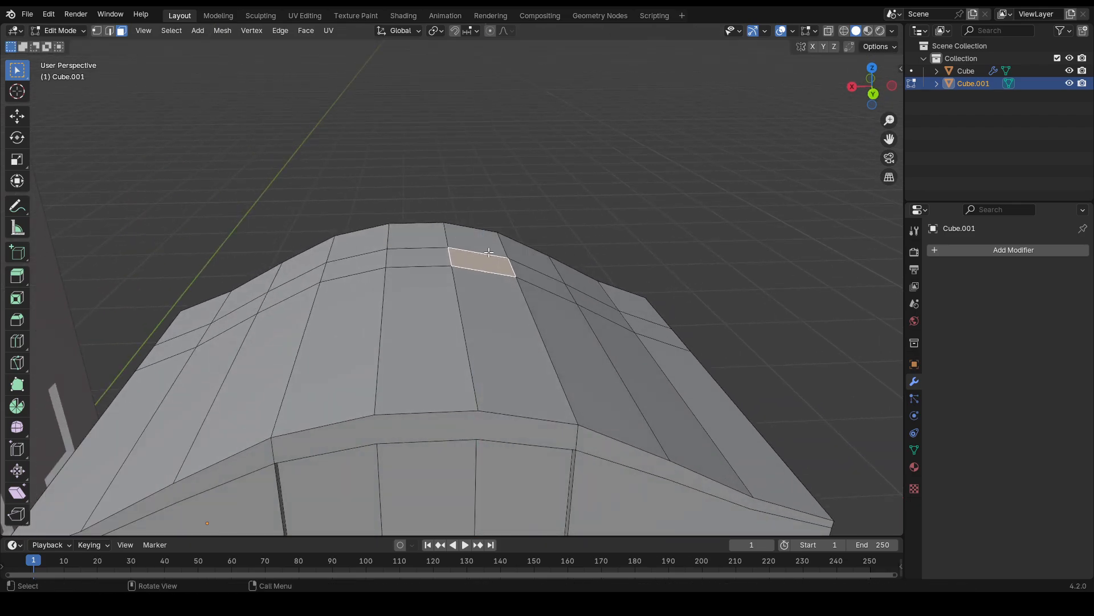
- Extrude the selected roof face and raise it about 0.32 m along Z as a chimney
key(e)
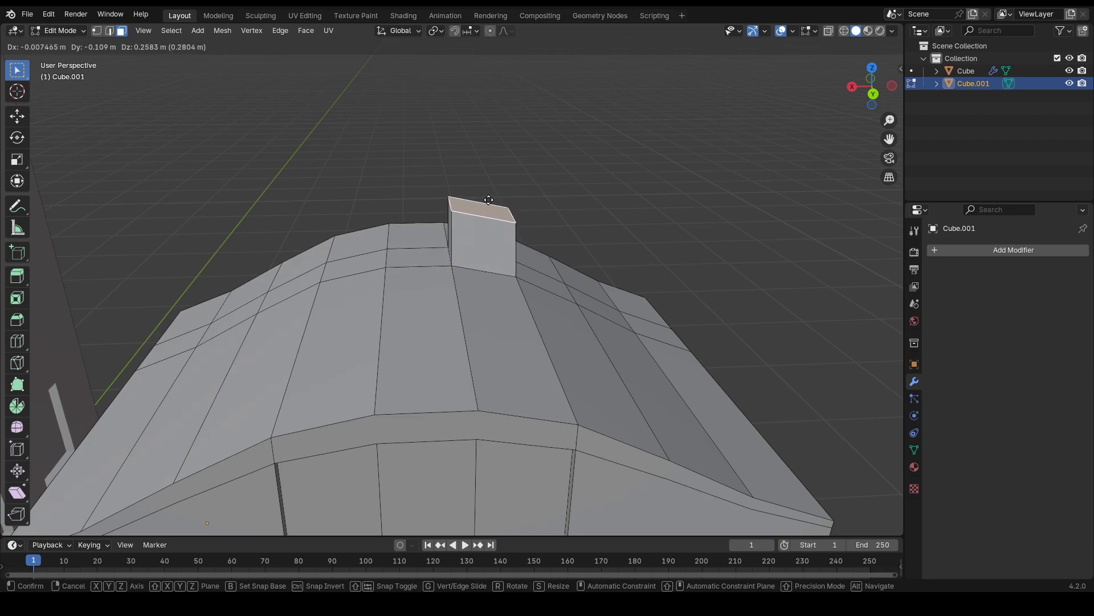
right_click(485, 202)
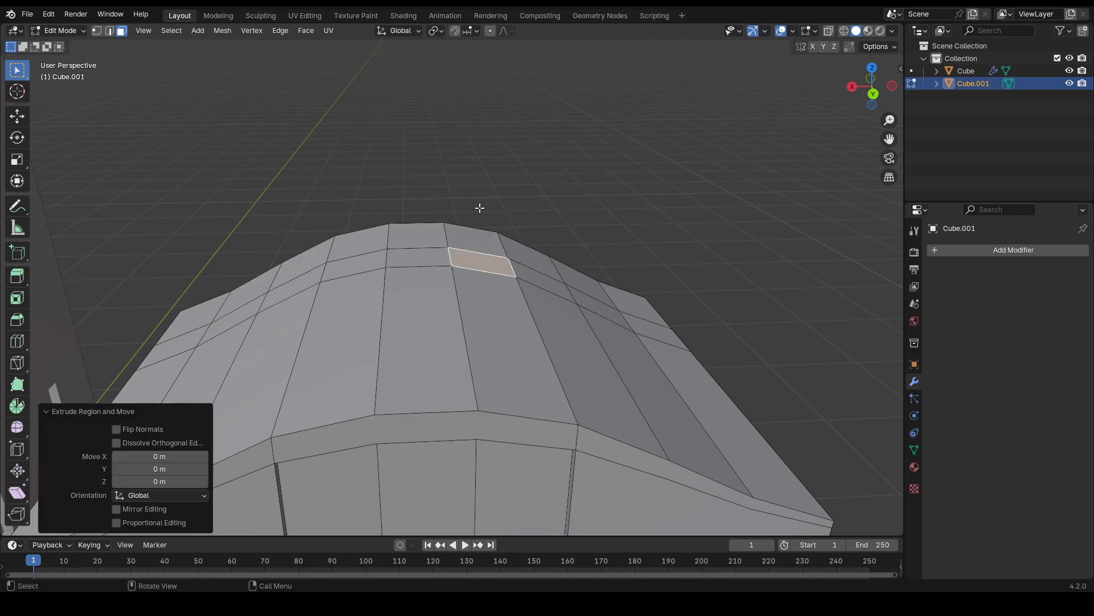
key(g)
key(z)
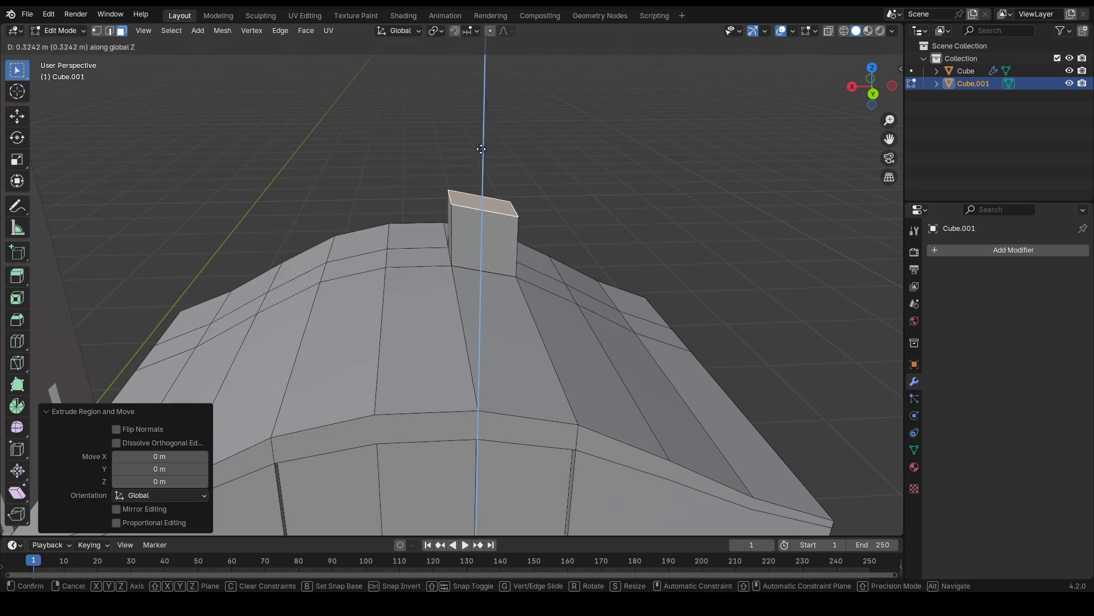
click(481, 151)
- Level the chimney top by lowering its higher edge about 0.062 m along Z, plus about 0.013 m more in front view
mouse_move(481, 151)
middle_down()
mouse_move(481, 121)
mouse_move(520, 122)
mouse_move(461, 159)
mouse_move(499, 141)
middle_up()
key(2)
key(g)
key(z)
click(466, 168)
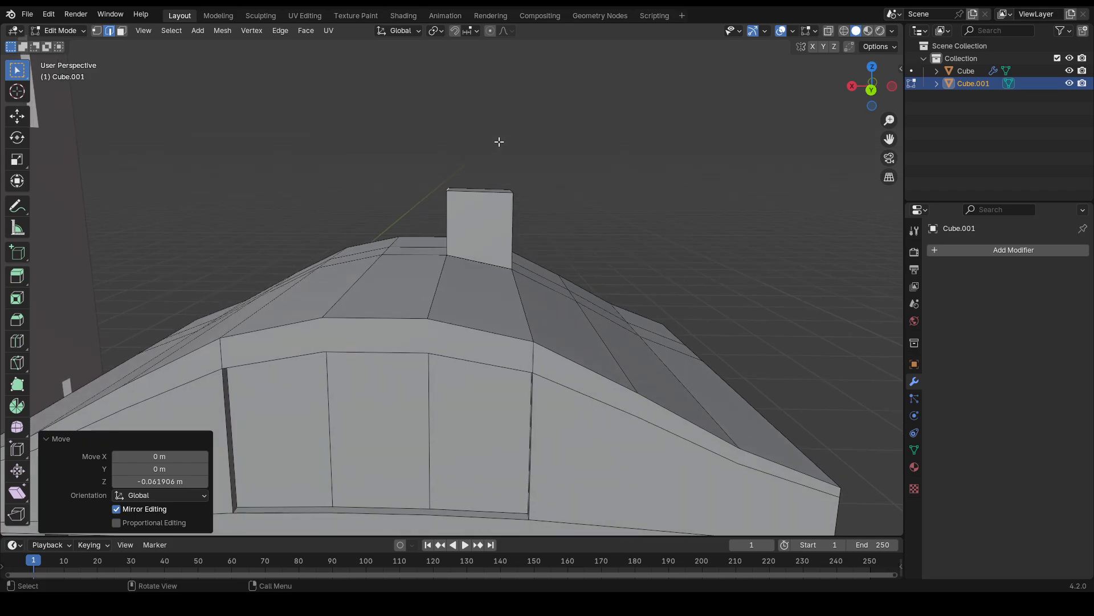
key(KP_1)
scroll(499, 141, up, 5)
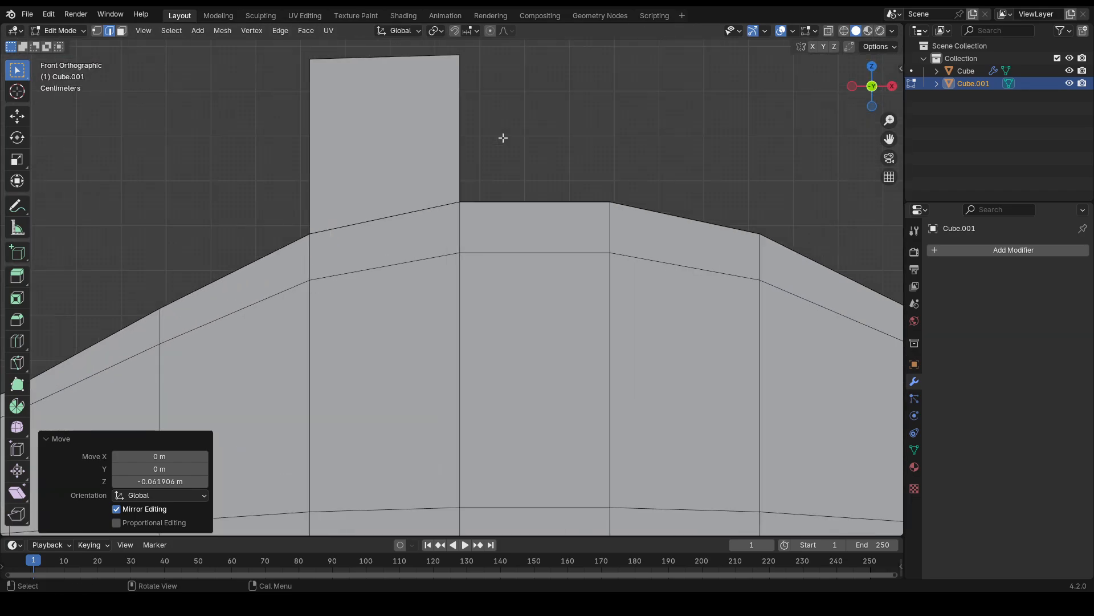
key(g)
key(z)
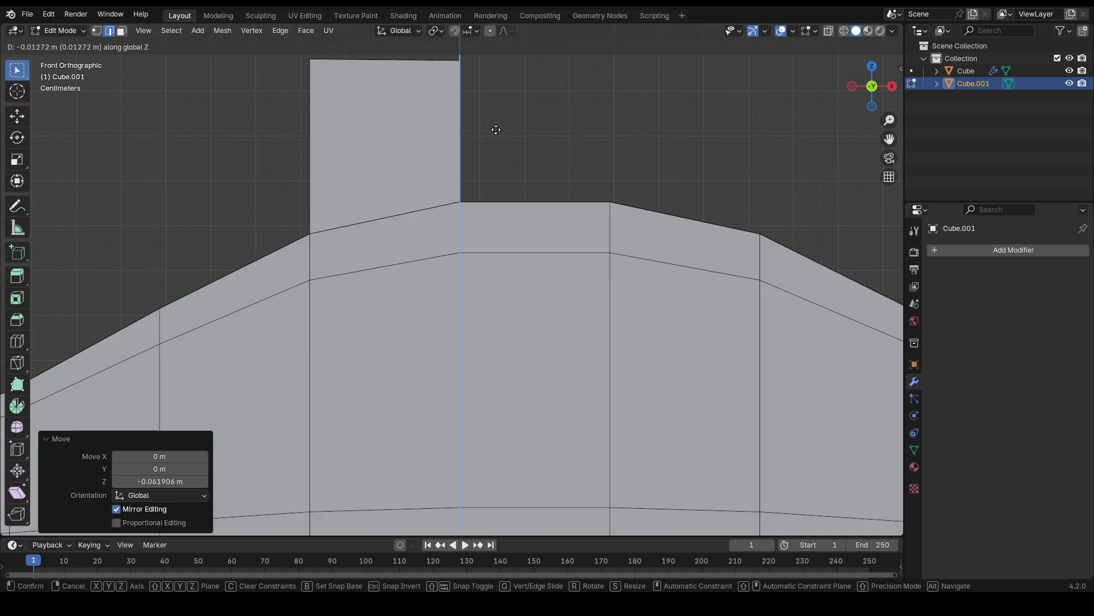
click(496, 130)
- Inset the chimney's top face and extrude the inner face downward to hollow out the flue
middle_drag(497, 131, 676, 178)
click(582, 157)
middle_drag(583, 158, 482, 212)
key(3)
key(i)
click(593, 167)
key(e)
click(565, 206)
- Extrude the chimney's rim faces upward about 0.05 m and scale them by 1.304 to form a flared cap
key(2)
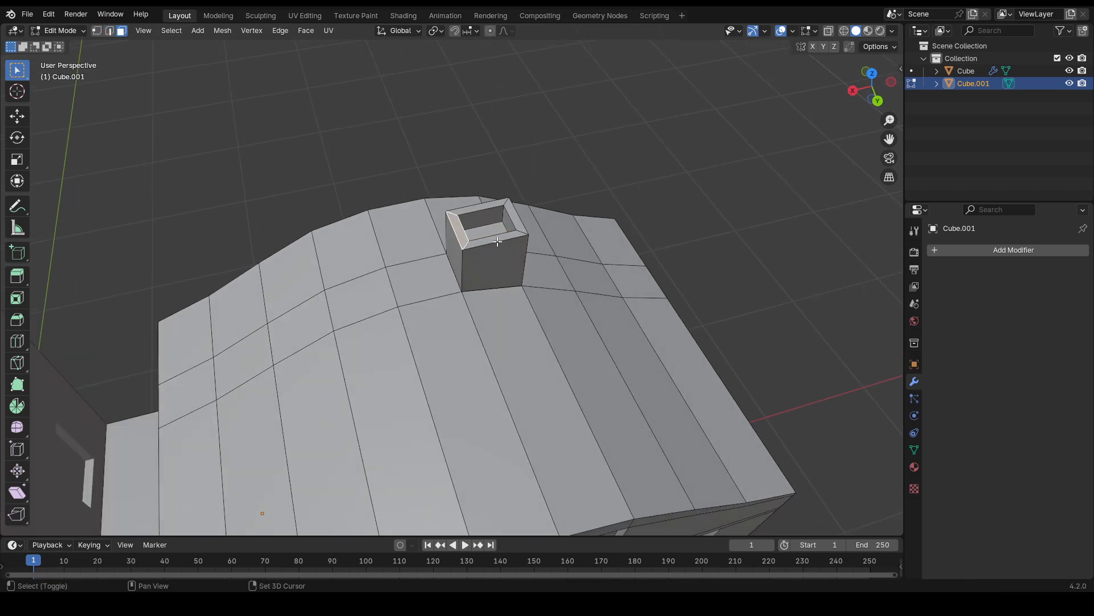
key(s)
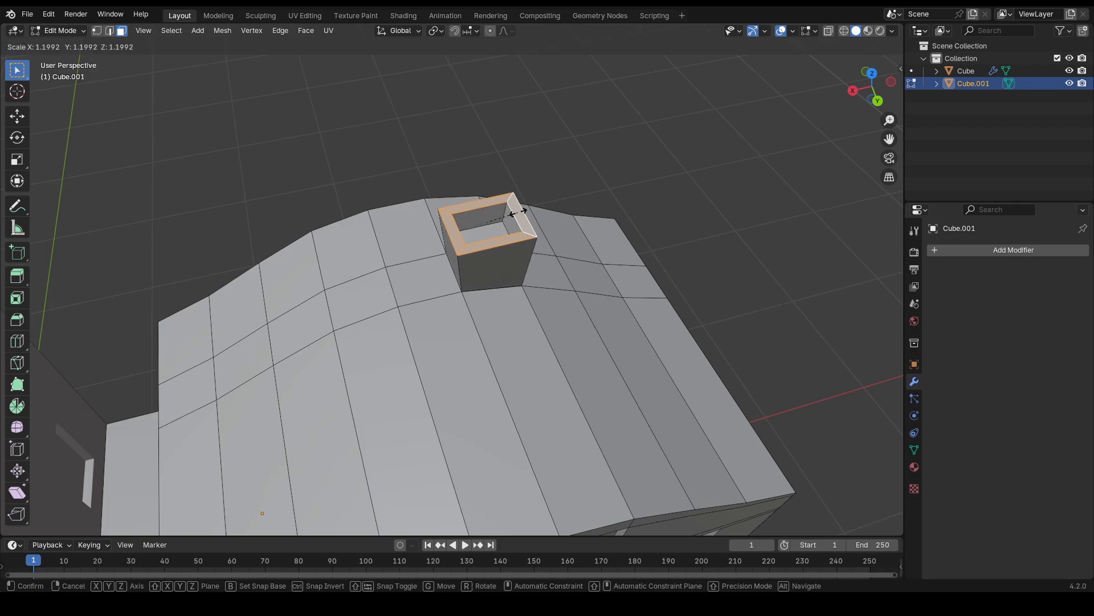
click(517, 212)
key(e)
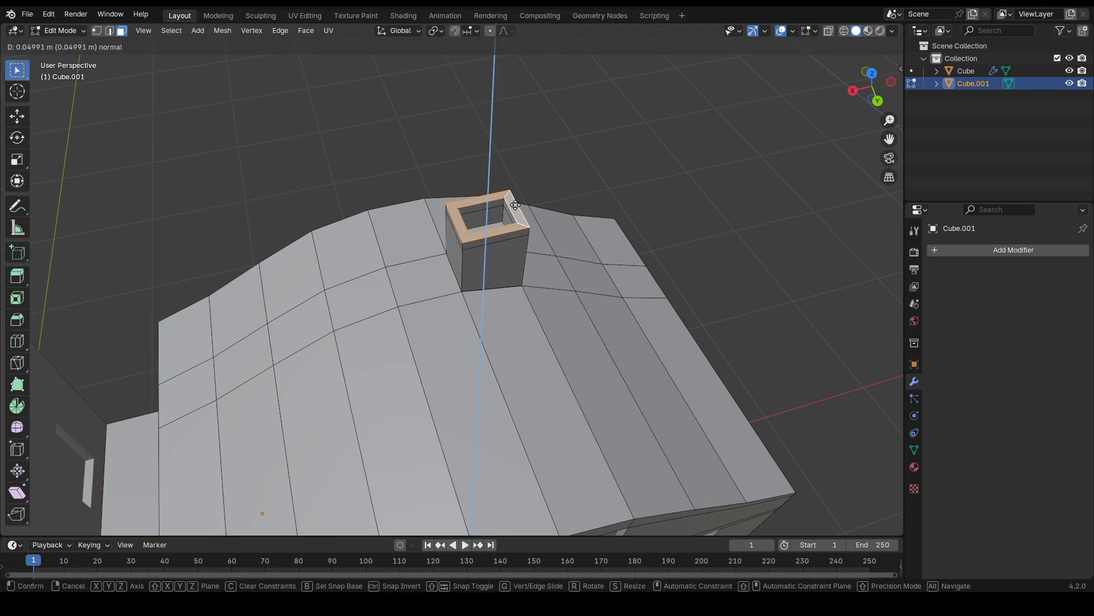
click(515, 205)
key(s)
click(520, 205)
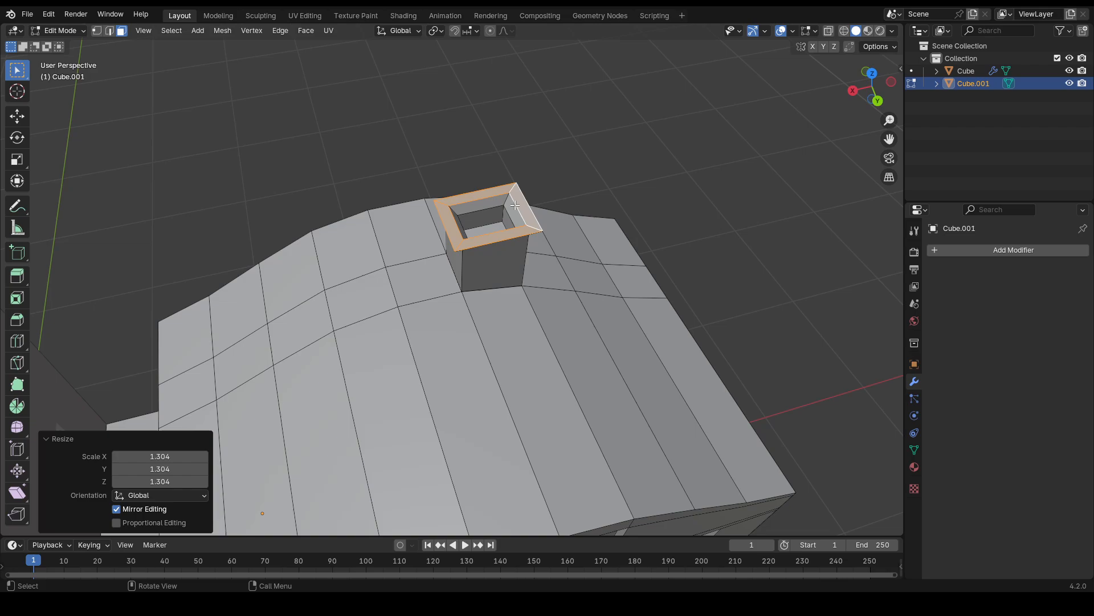
- Examine the chimney and then both buildings from several sides and from above
middle_drag(520, 205, 399, 206)
scroll(465, 237, up, 5)
middle_drag(465, 237, 527, 199)
scroll(539, 179, down, 10)
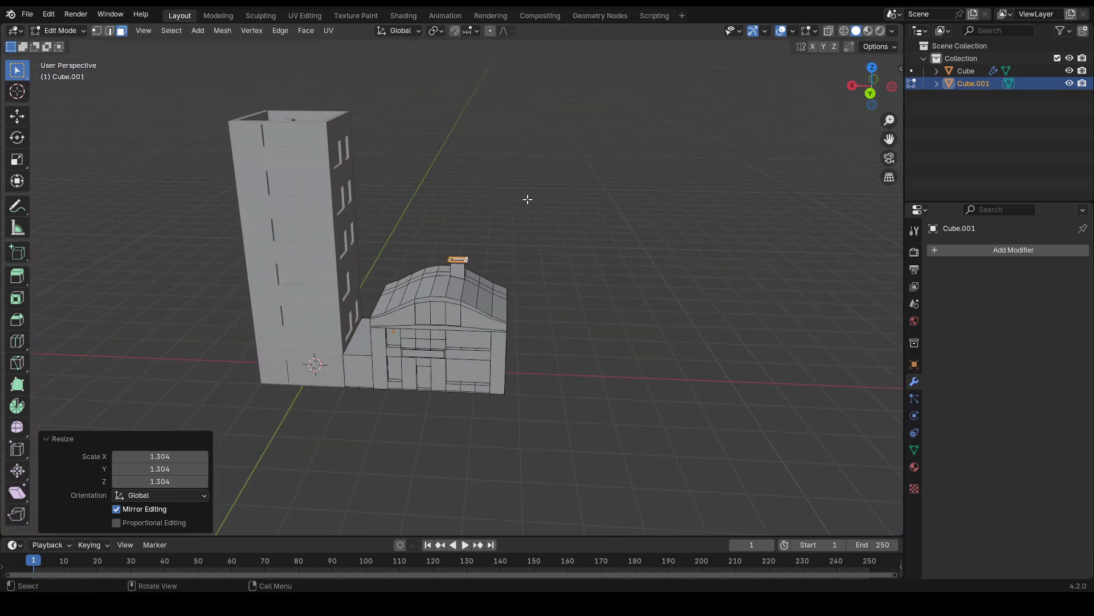
middle_drag(691, 210, 576, 246)
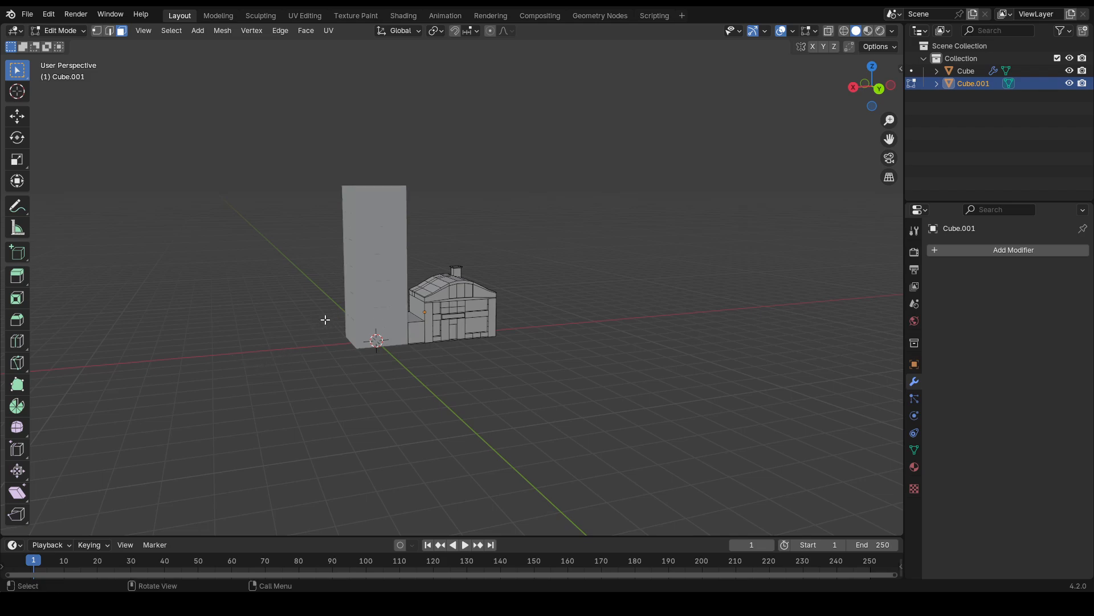
scroll(317, 309, up, 6)
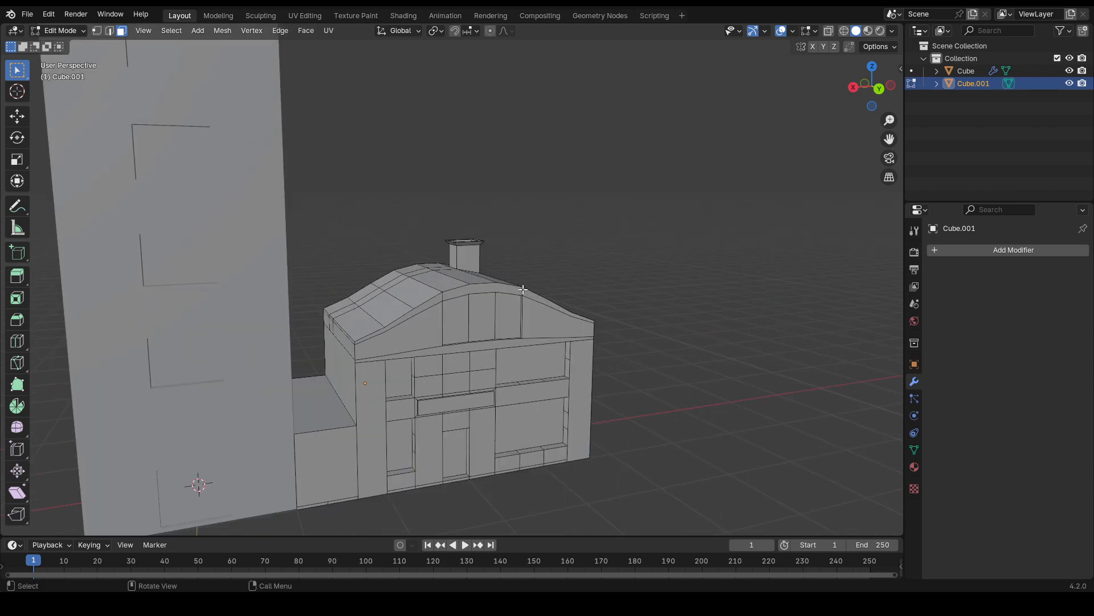
scroll(535, 297, down, 3)
middle_drag(560, 347, 514, 354)
middle_drag(533, 227, 532, 354)
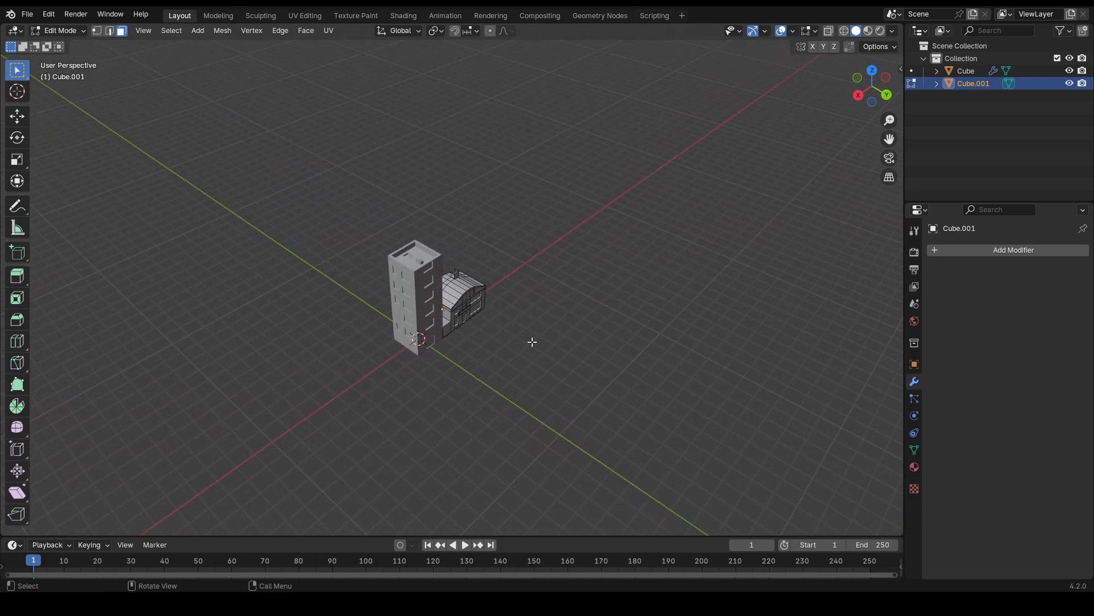
scroll(532, 342, up, 8)
shift+middle_drag(556, 367, 418, 292)
scroll(382, 285, down, 5)
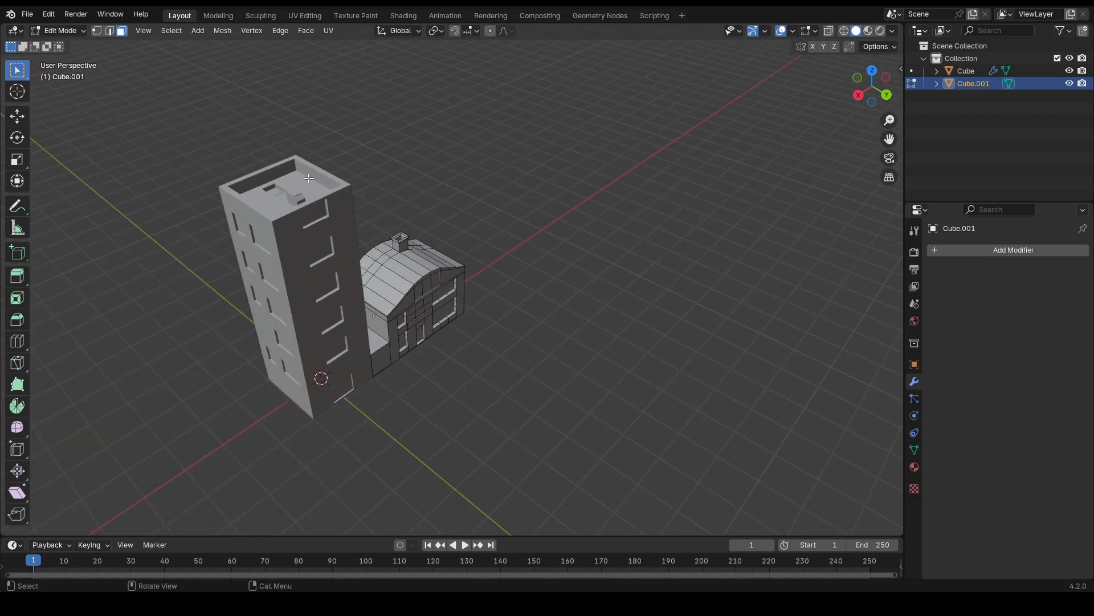
middle_drag(308, 179, 573, 238)
- Leave Edit Mode and add a mesh circle at the origin with 8 vertices
key(Tab)
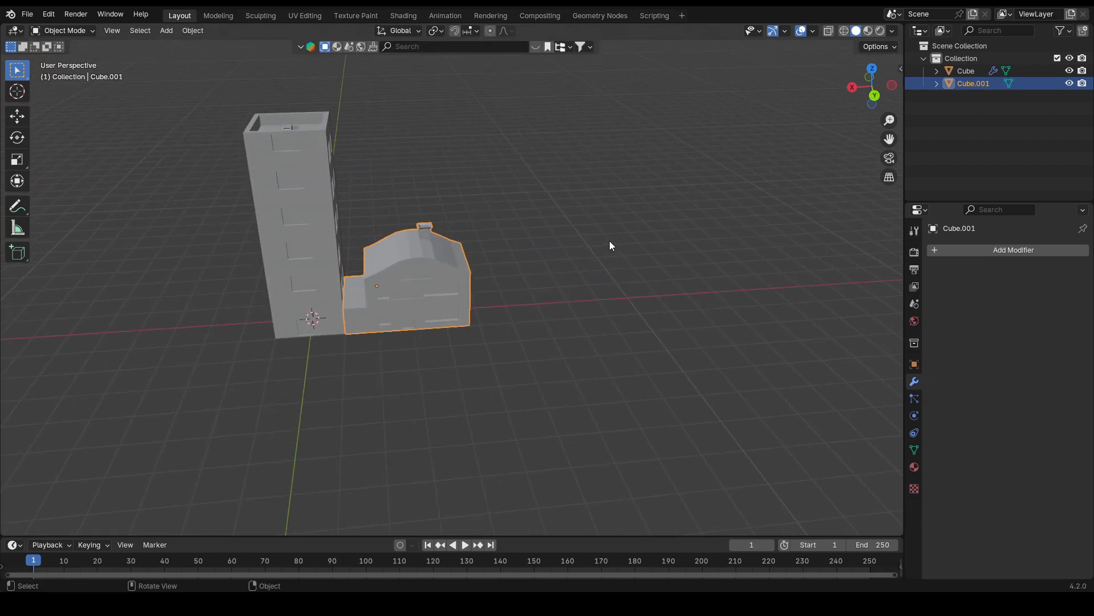
key(shift+a)
mouse_move(612, 243)
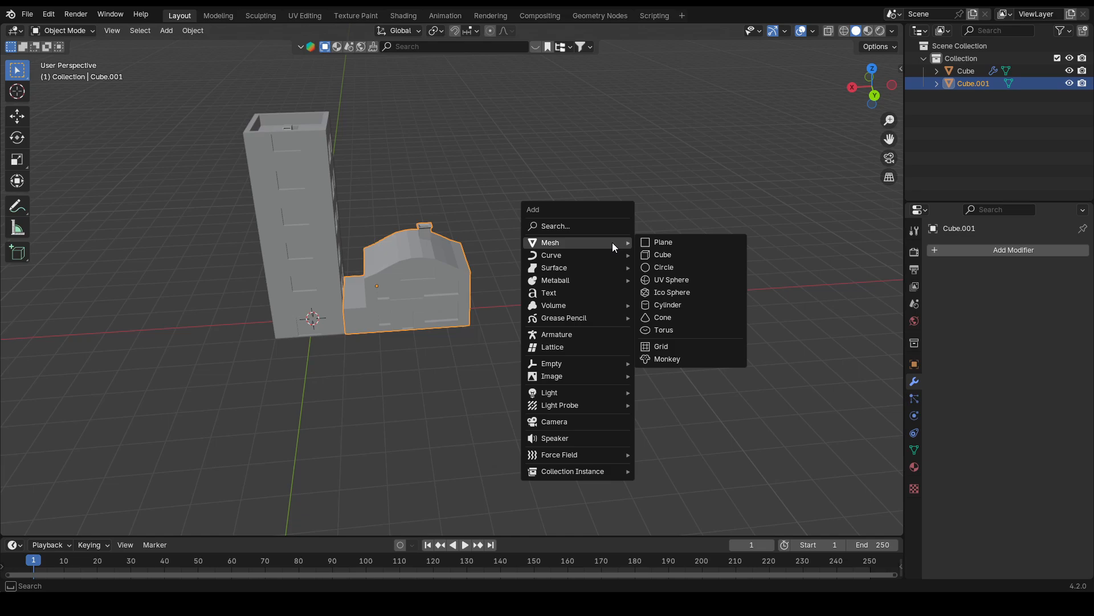
click(672, 266)
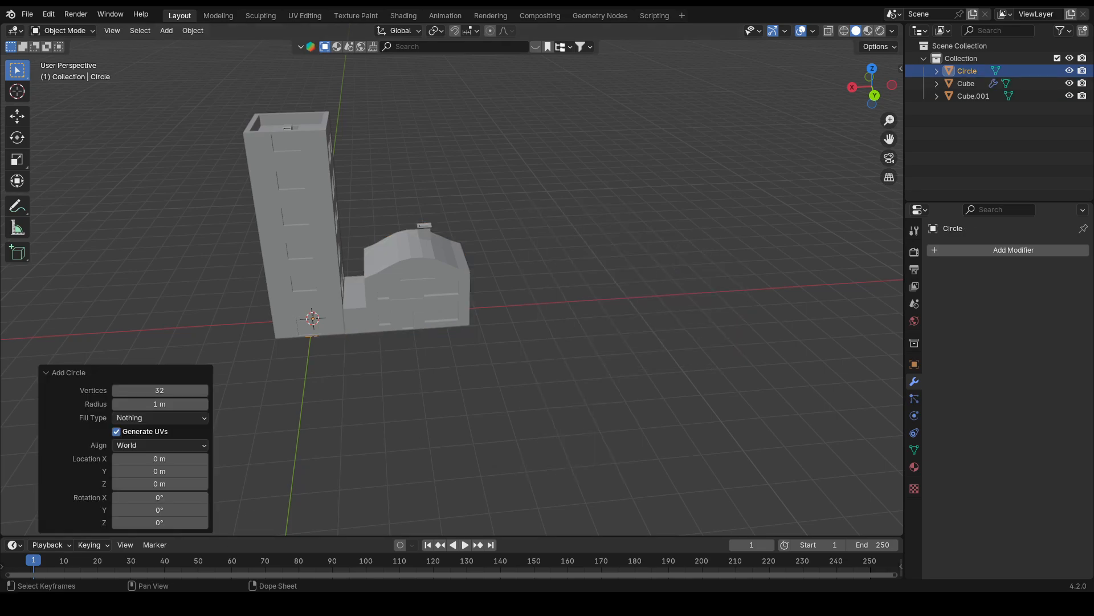
click(162, 389)
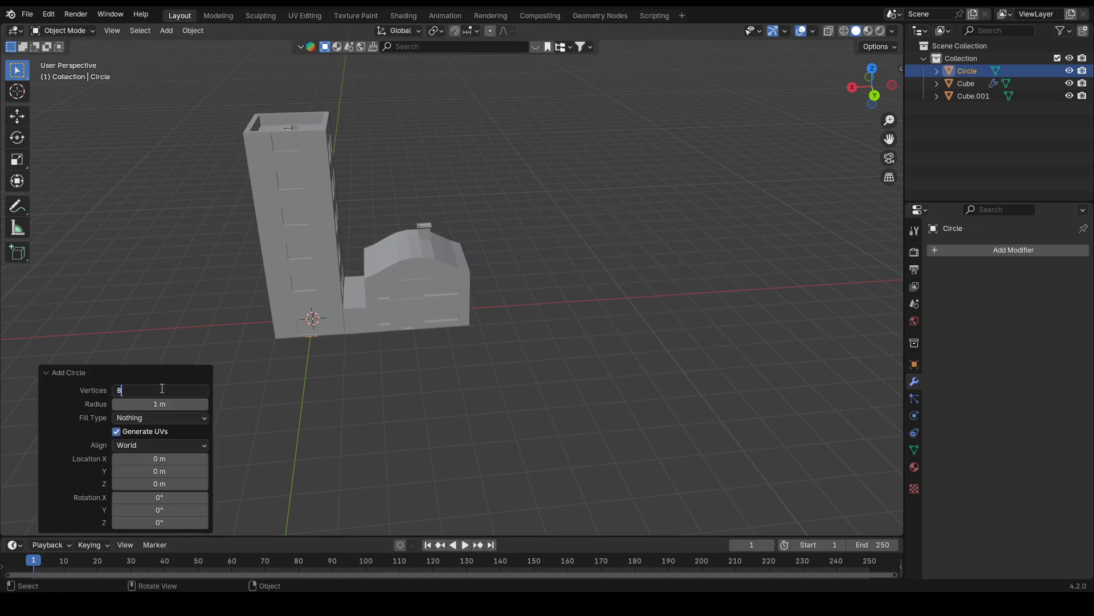
- Set the new circle to 8 vertices and move it about -7 m along X, to the open ground beside the house
key(Return)
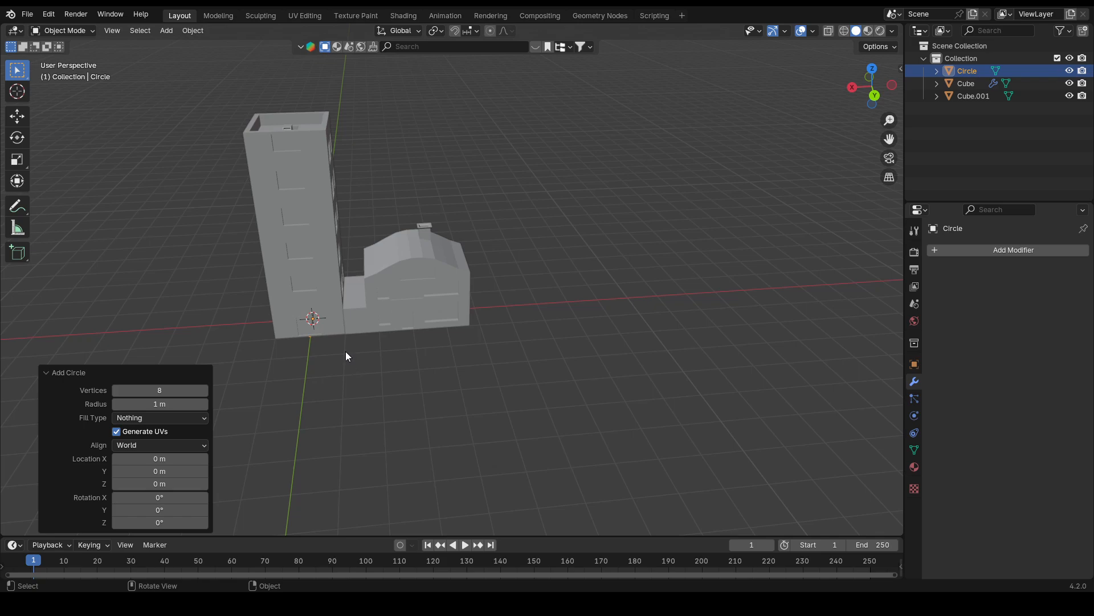
key(g)
key(y)
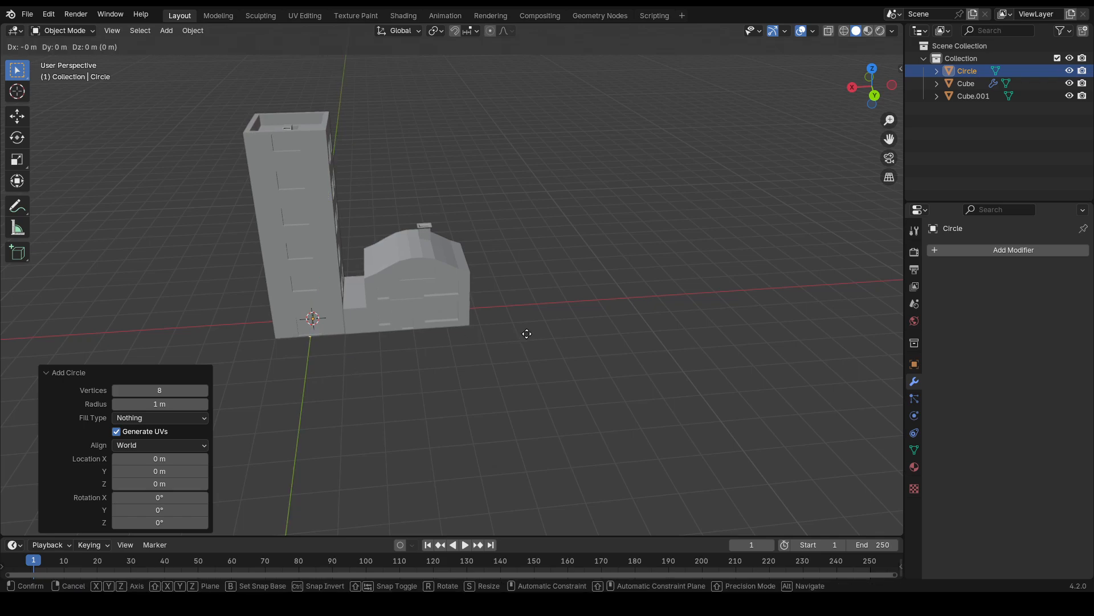
key(x)
click(750, 309)
- Scale the octagonal circle down to about 0.215 of its size
key(s)
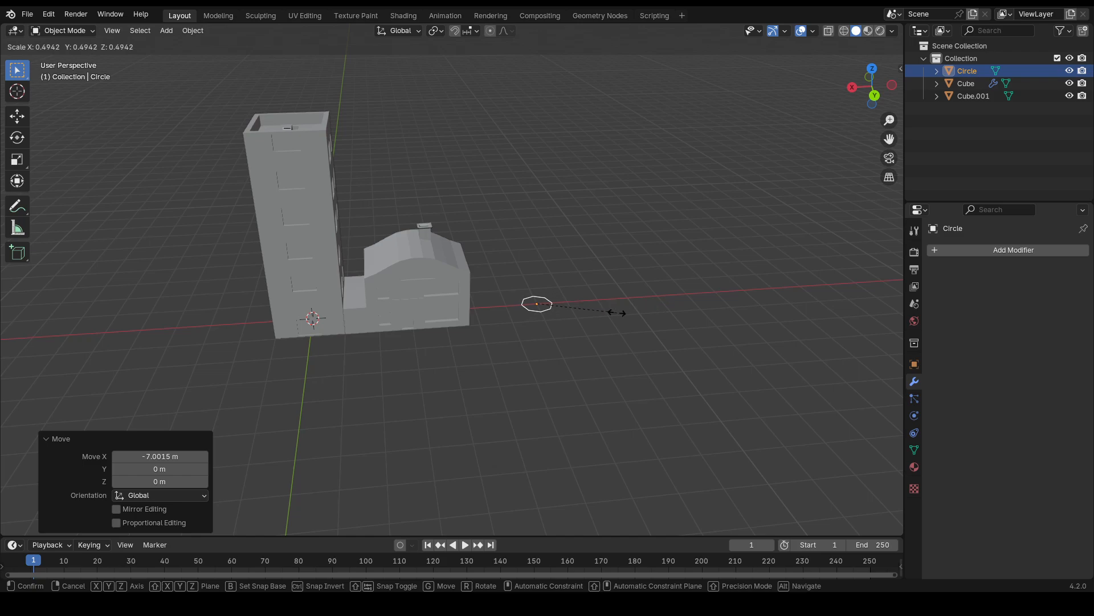
click(571, 312)
scroll(627, 296, up, 8)
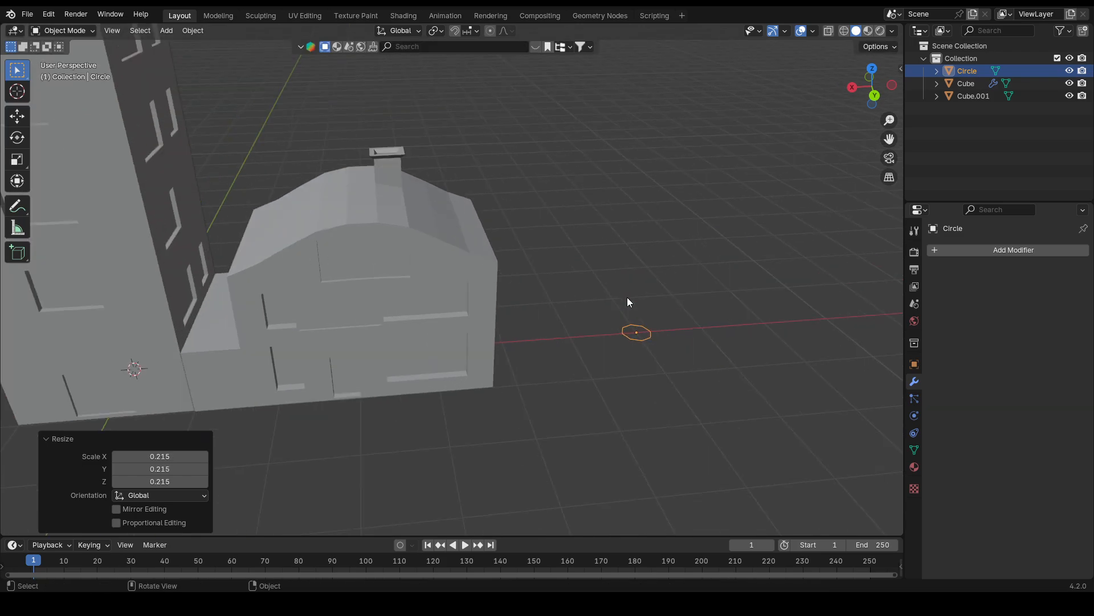
- Fill the circle's outline with a single octagonal face in Edit Mode
key(Tab)
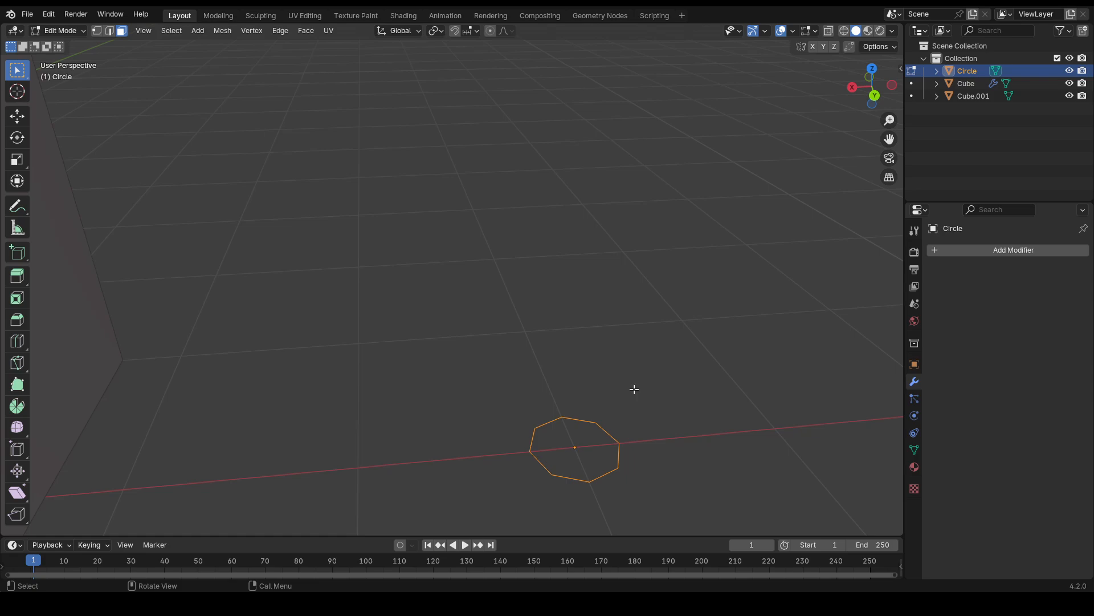
shift+middle_drag(646, 396, 532, 334)
key(f)
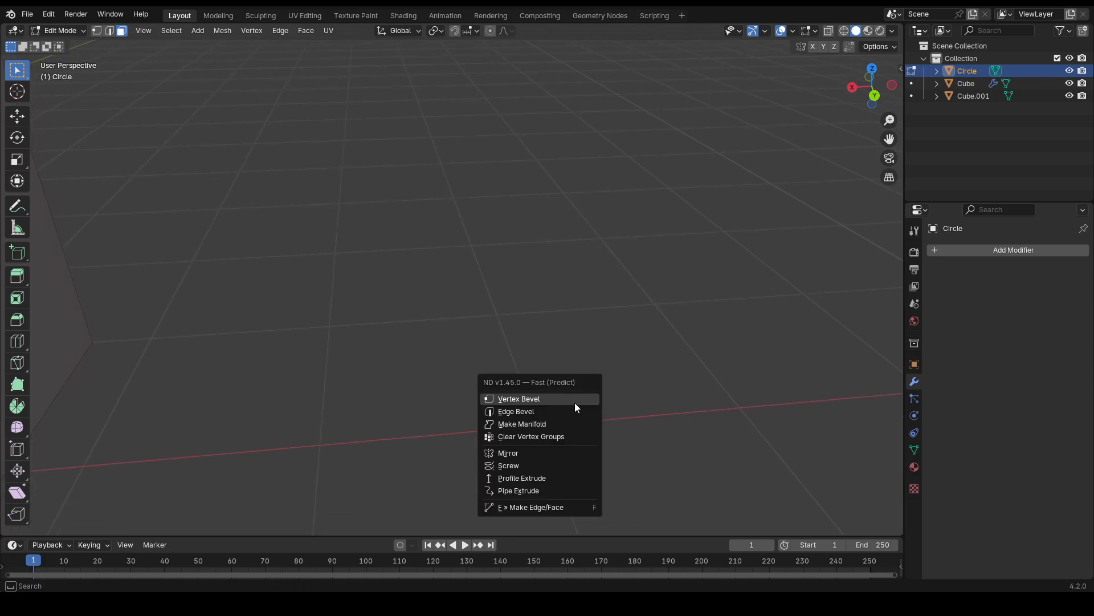
key(f)
middle_drag(574, 403, 627, 398)
scroll(615, 451, up, 2)
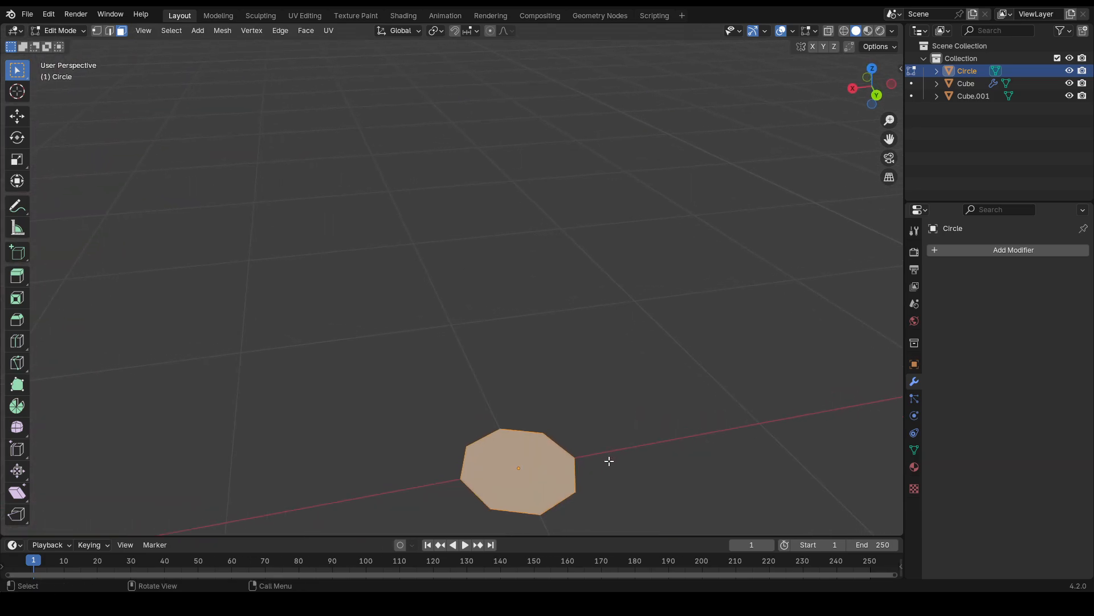
scroll(609, 461, down, 5)
scroll(587, 433, up, 2)
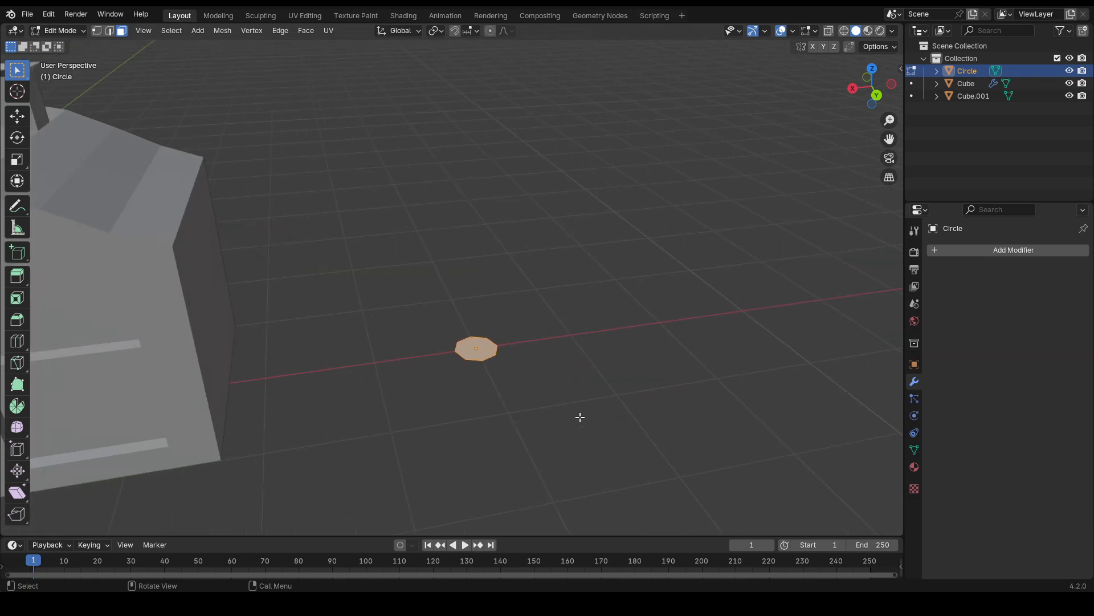
- Extrude the octagonal face upward into a slab and merge all its vertices by distance at 0.0001 m
click(143, 31)
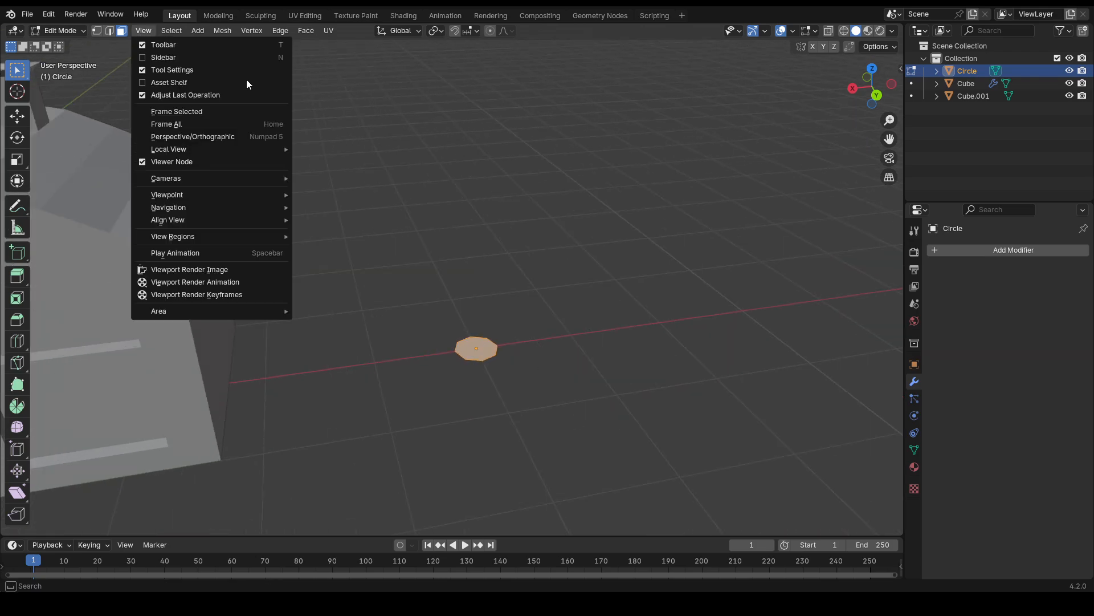
click(204, 110)
key(e)
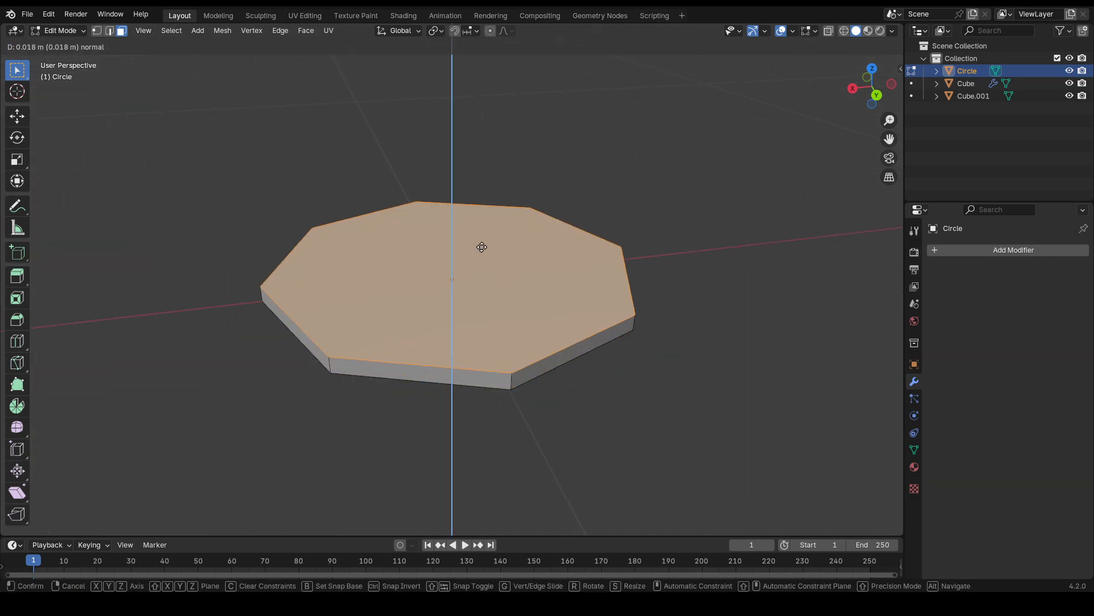
click(482, 231)
key(a)
key(m)
click(481, 231)
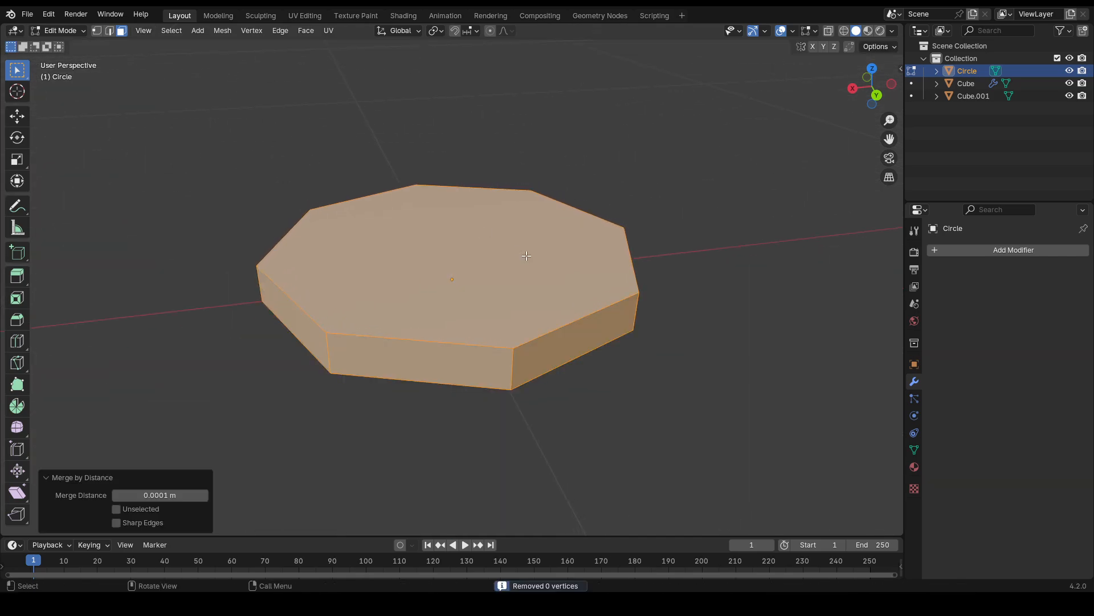
- Lower the slab's top face by about 0.027 m along Z to thin the tabletop
shift+middle_drag(580, 296, 588, 254)
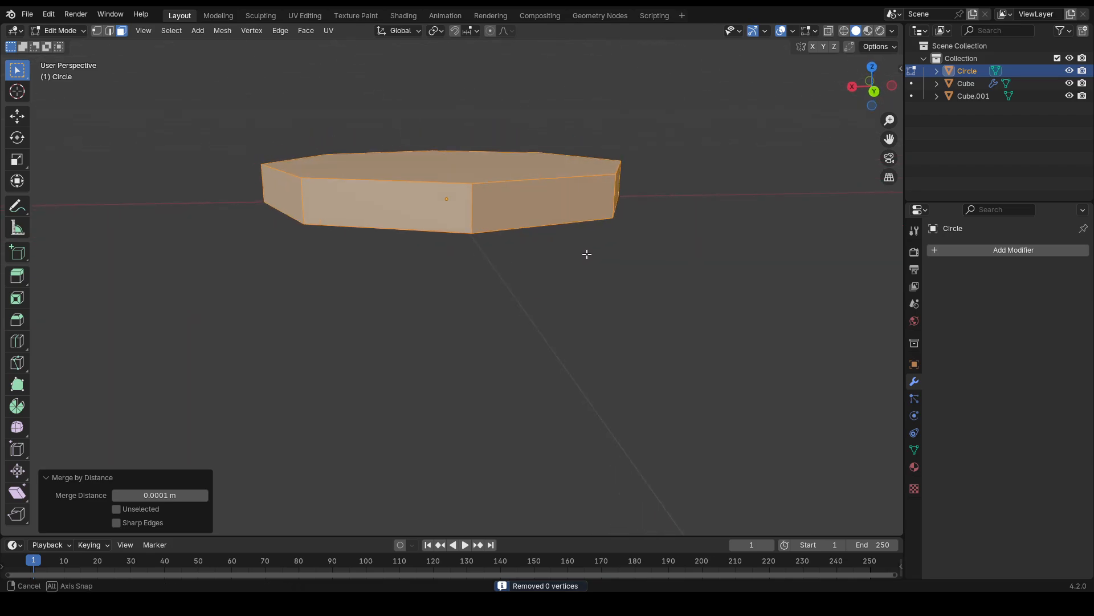
click(489, 168)
key(g)
key(z)
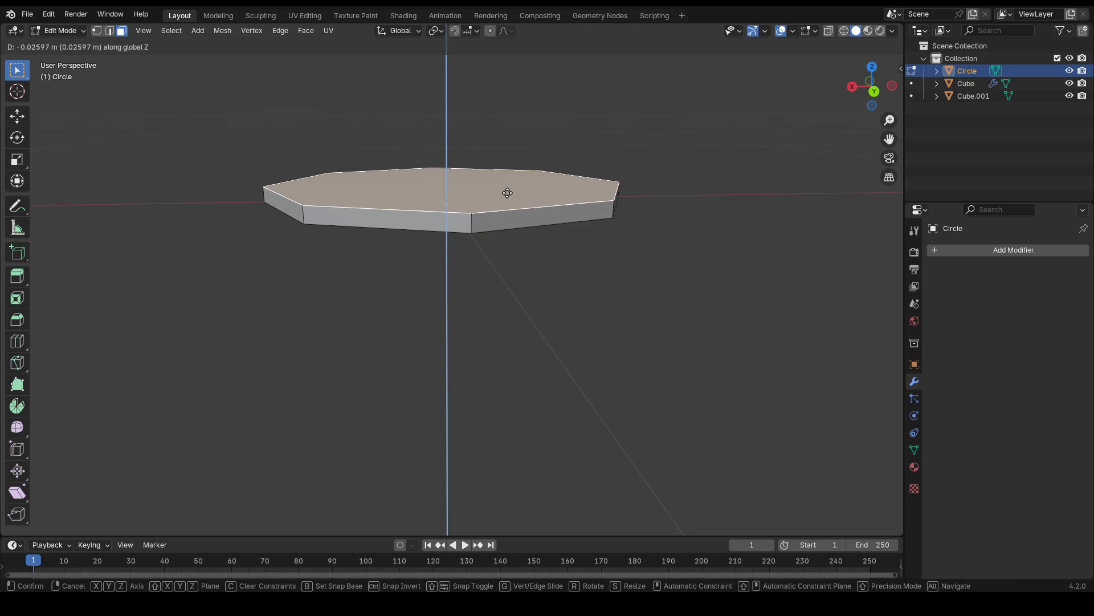
click(523, 215)
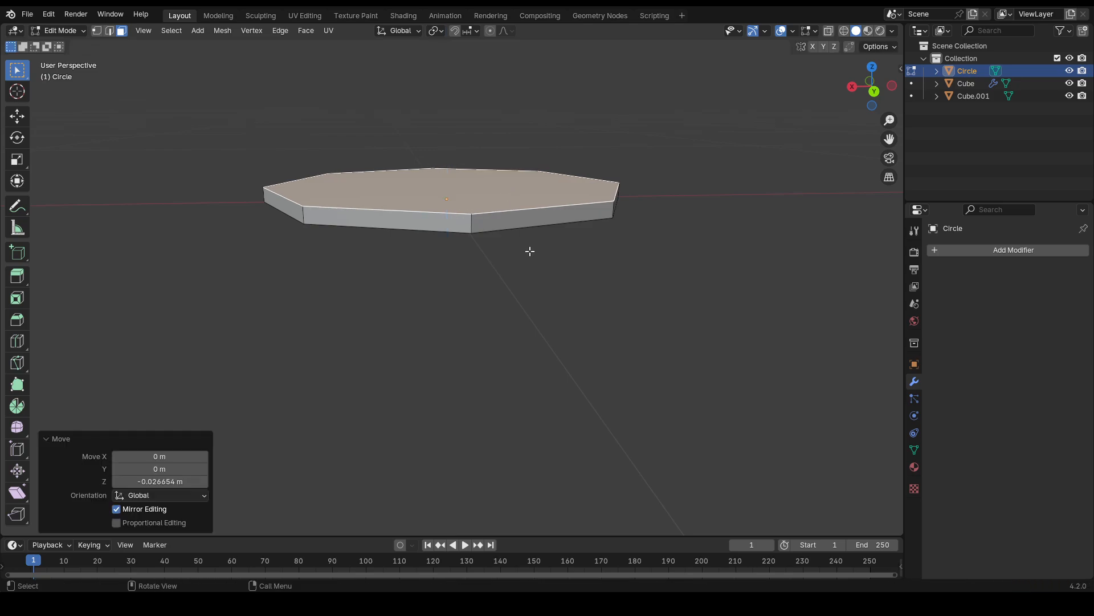
- Select the face on the underside of the tabletop
middle_drag(543, 272, 476, 121)
click(452, 222)
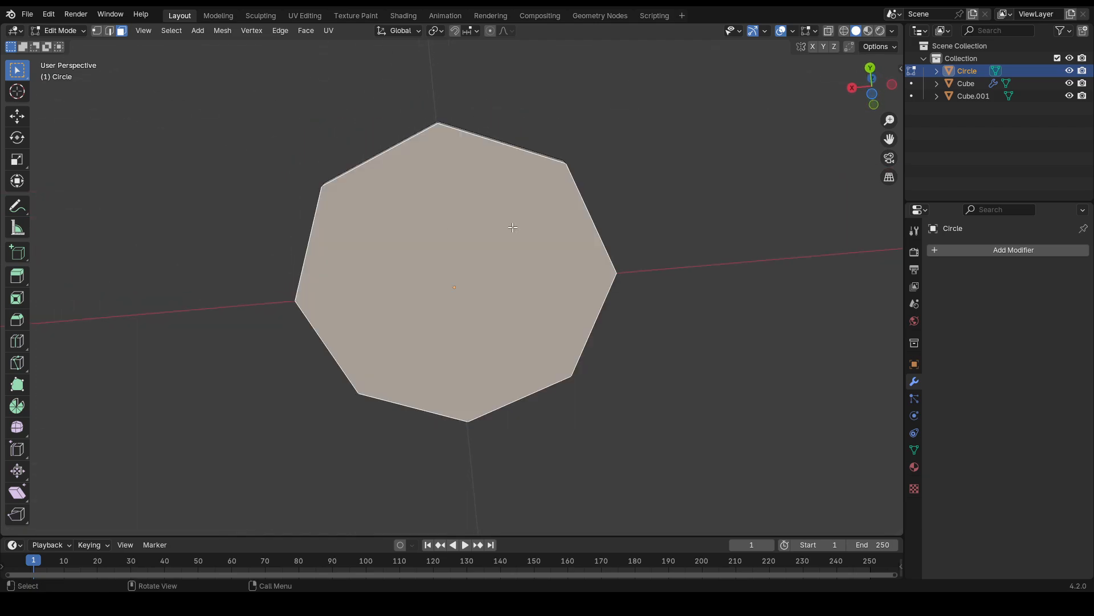
key(i)
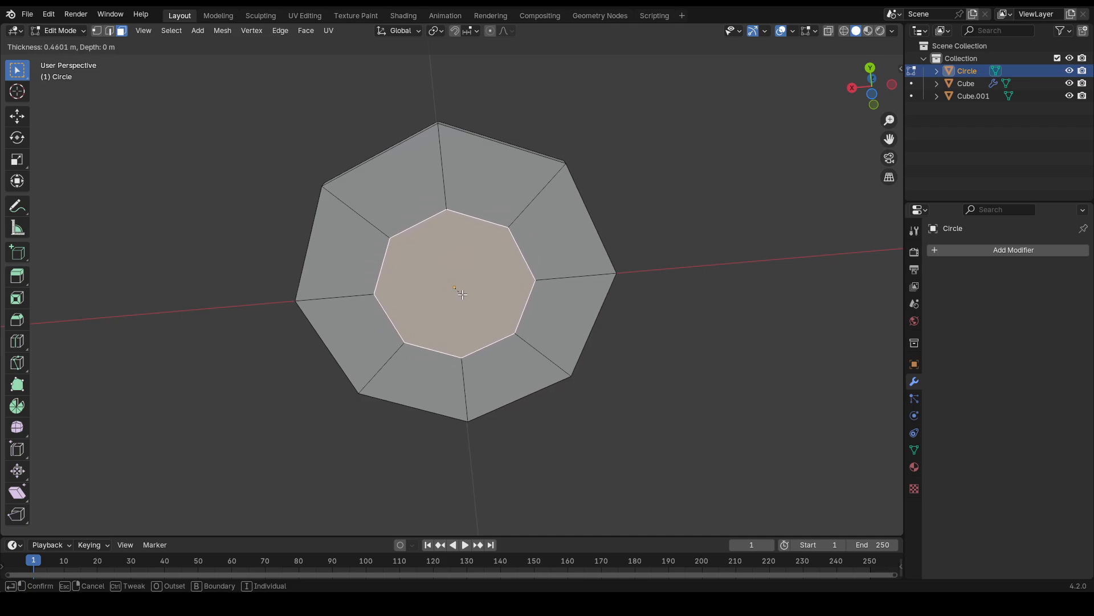
right_click(445, 255)
middle_drag(480, 276, 460, 244)
key(i)
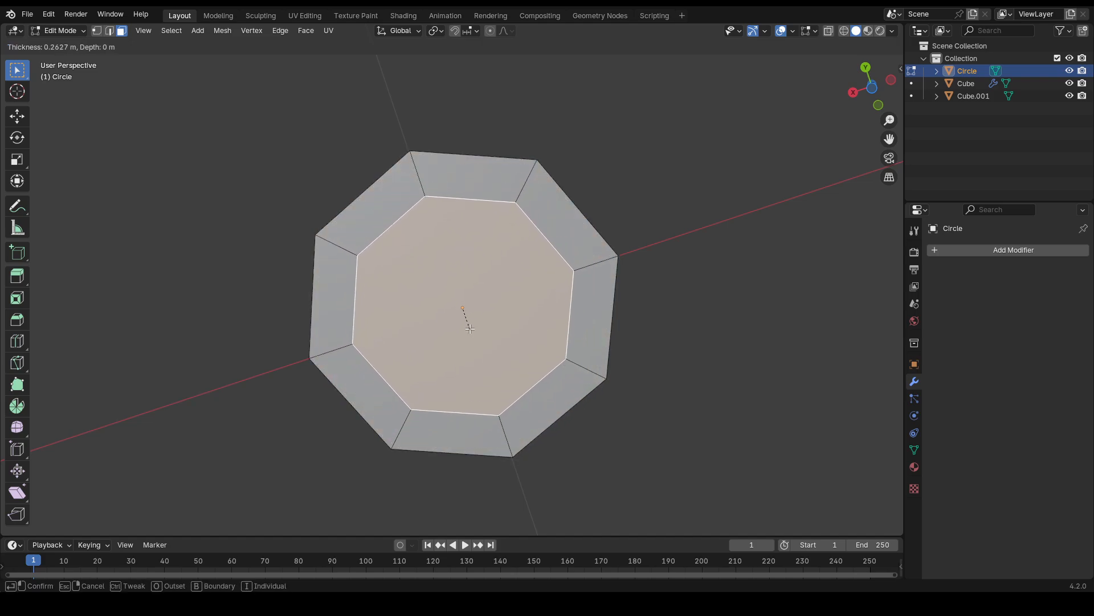
click(461, 309)
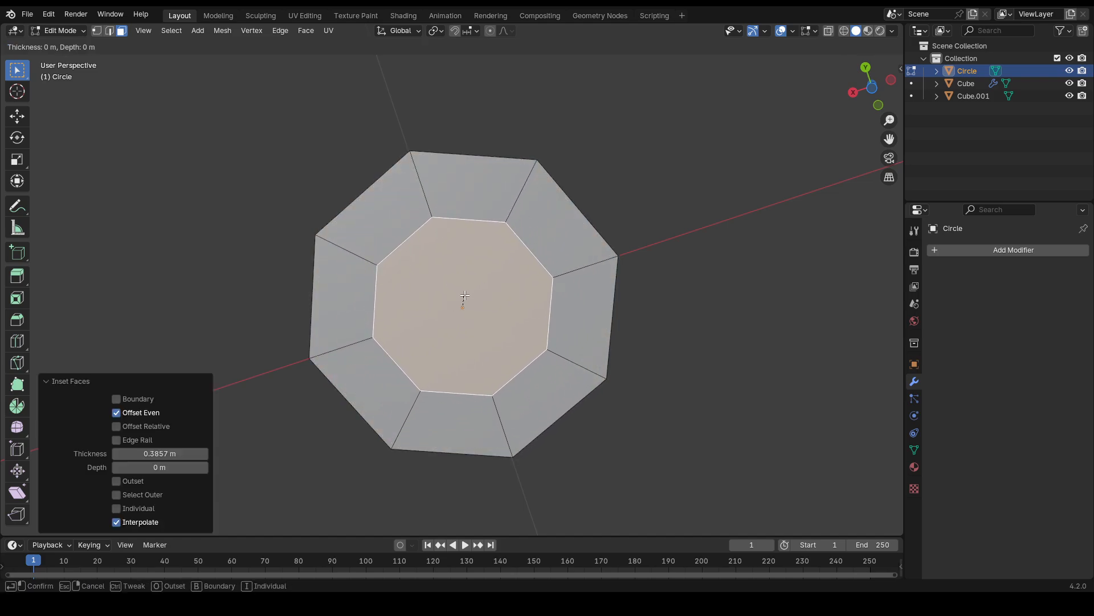
right_click(487, 275)
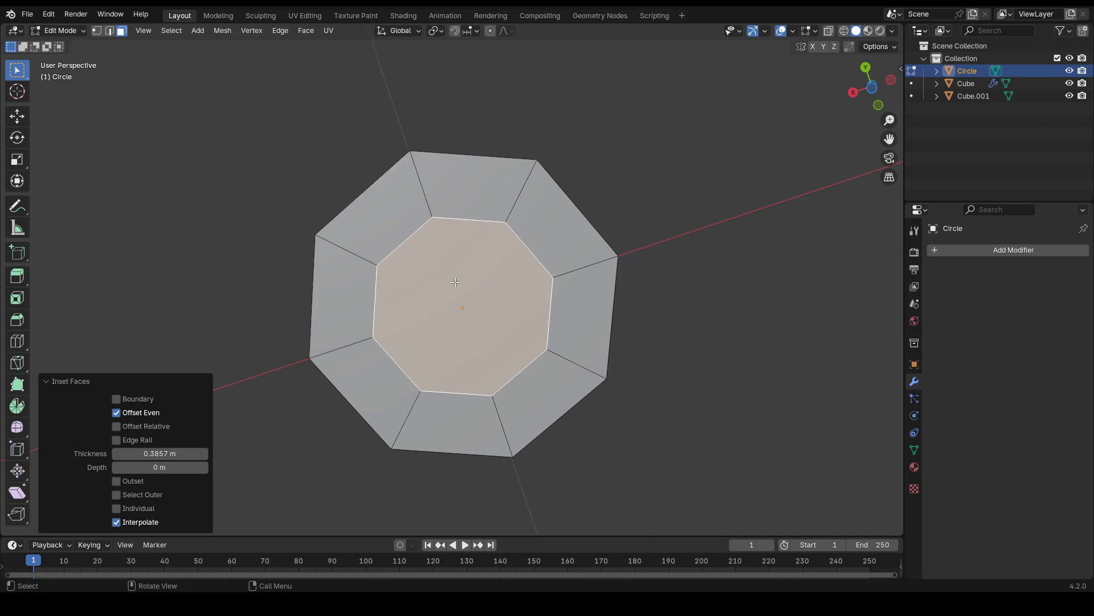
key(i)
right_click(459, 302)
key(ctrl+z)
- Inset the tabletop's underside face by about 0.796 m, leaving a small central octagon
scroll(496, 301, down, 4)
middle_drag(496, 305, 555, 393)
key(i)
click(454, 291)
- Extrude the small central octagon about 0.205 m downward to form the table's stem
middle_drag(545, 336, 515, 319)
key(e)
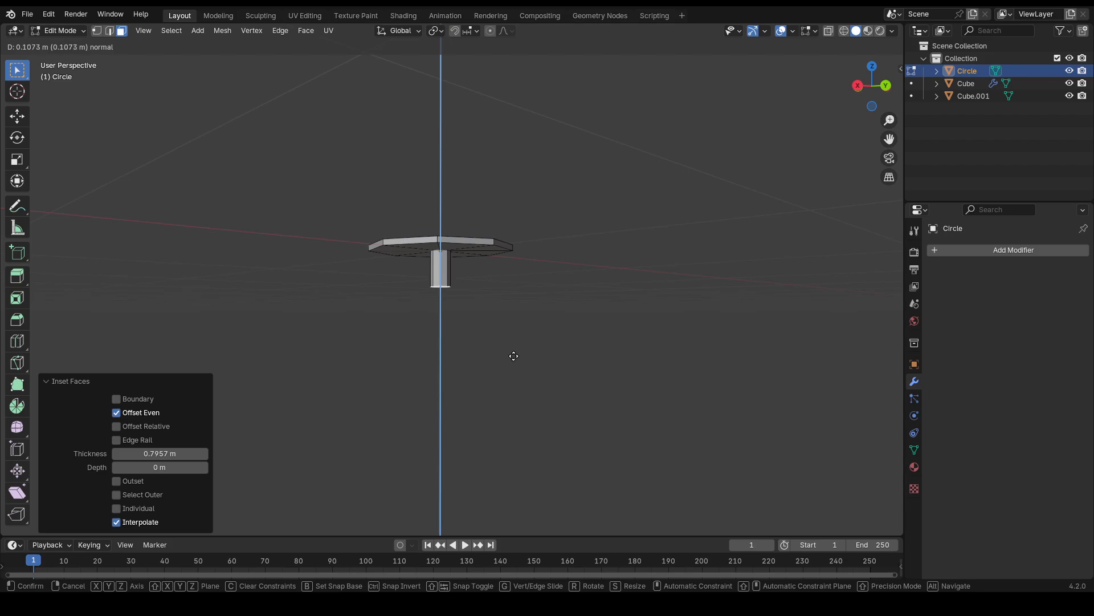
click(513, 389)
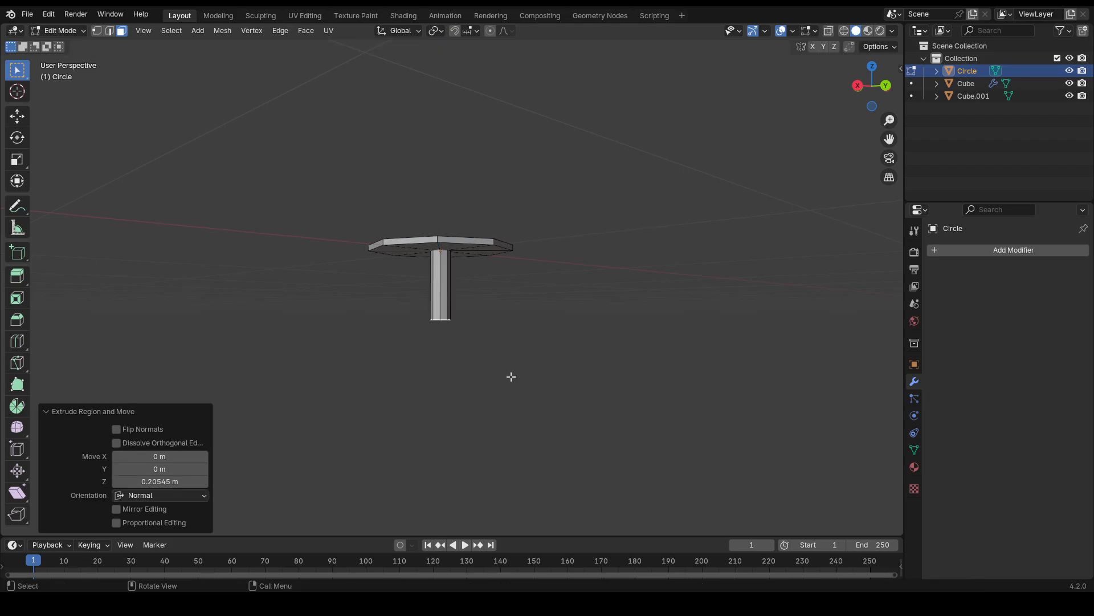
- Extrude the stem's bottom face about 0.0185 m and scale it by about 3.08 to form a flared base
key(e)
click(509, 384)
key(s)
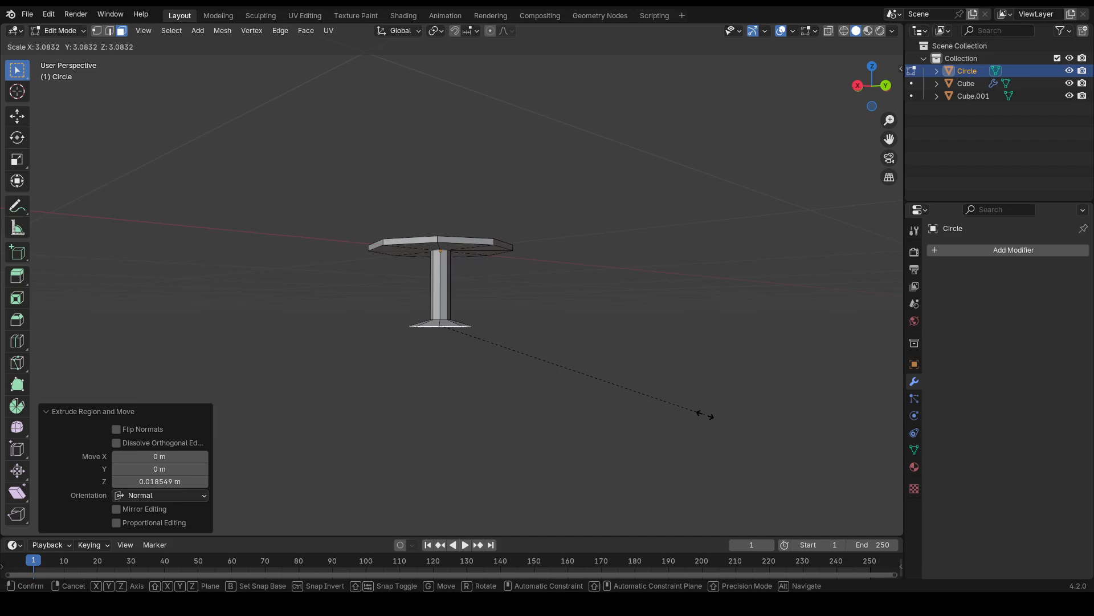
click(706, 415)
- Select the sloping upper faces of the table's flared base
middle_drag(589, 330, 525, 374)
scroll(476, 337, up, 3)
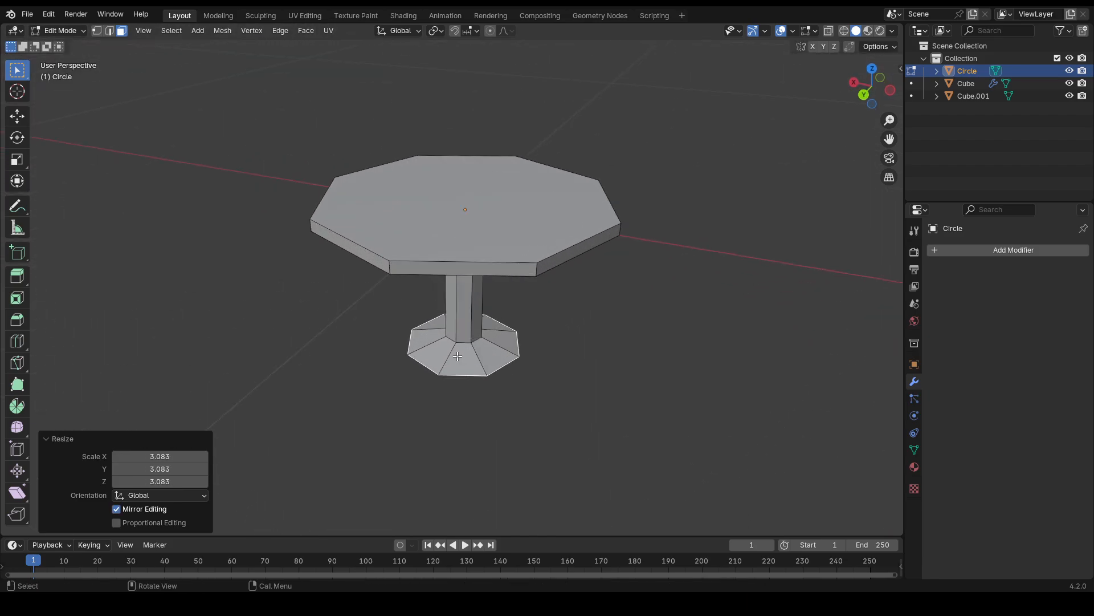
click(457, 356)
shift+click(414, 337)
shift+click(494, 354)
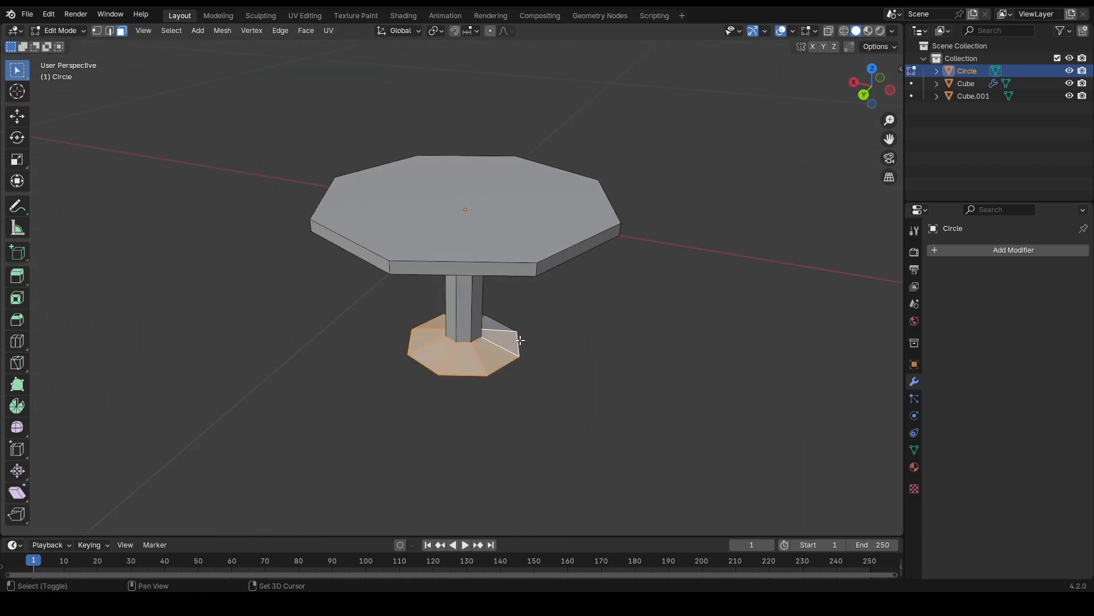
middle_drag(493, 353, 491, 321)
- Select all eight wedge-shaped faces on the tabletop's underside around the stem
middle_drag(357, 318, 441, 218)
click(429, 215)
shift+click(367, 221)
shift+click(335, 238)
shift+click(336, 267)
shift+click(436, 301)
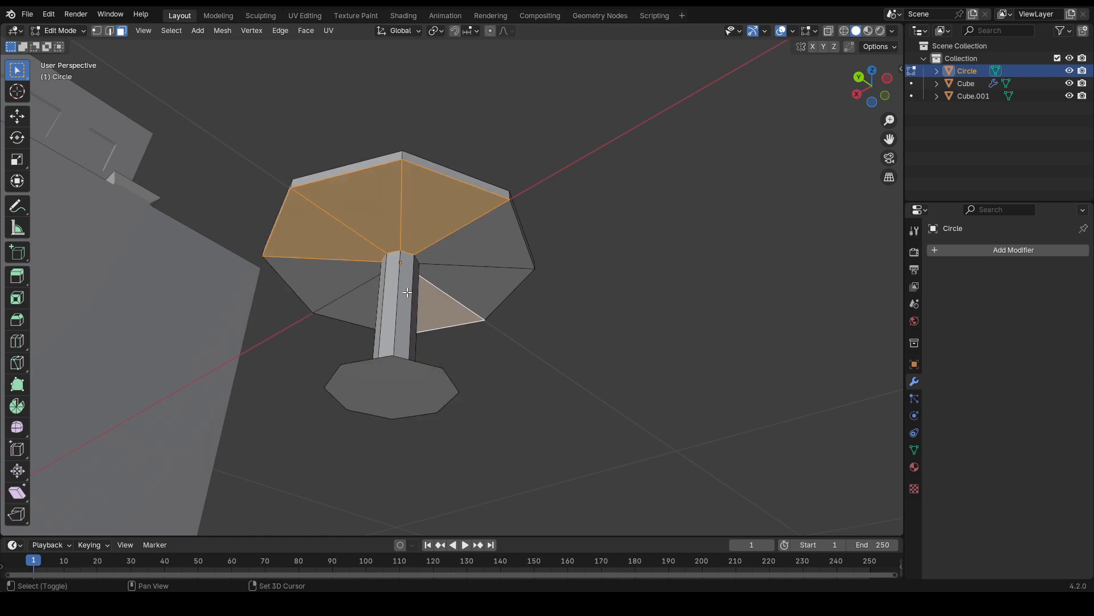
shift+click(328, 284)
shift+click(365, 301)
shift+click(448, 281)
shift+click(454, 251)
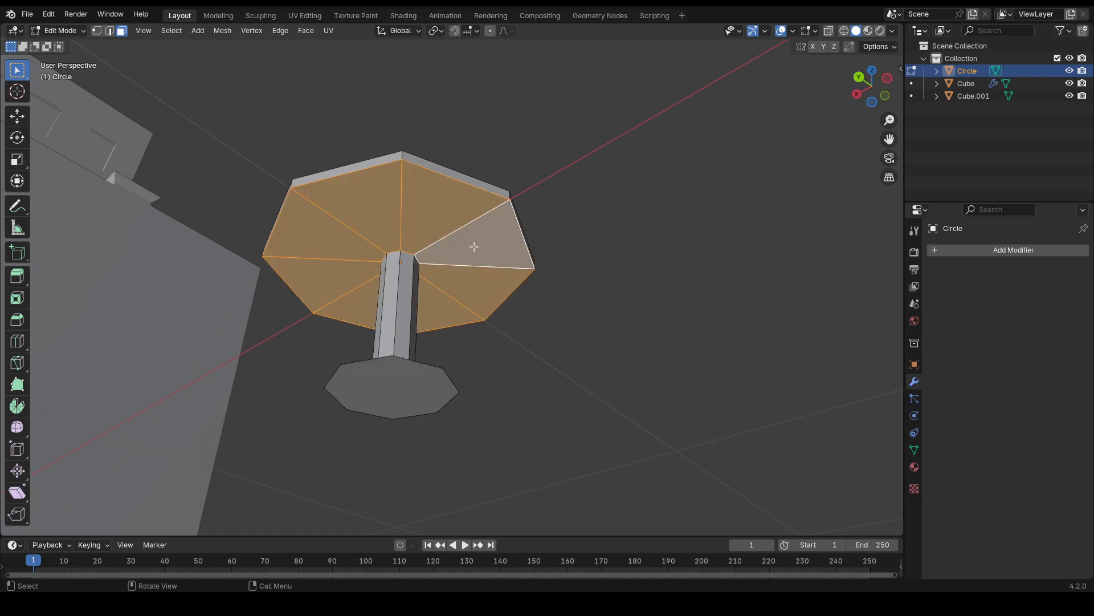
middle_drag(474, 246, 393, 234)
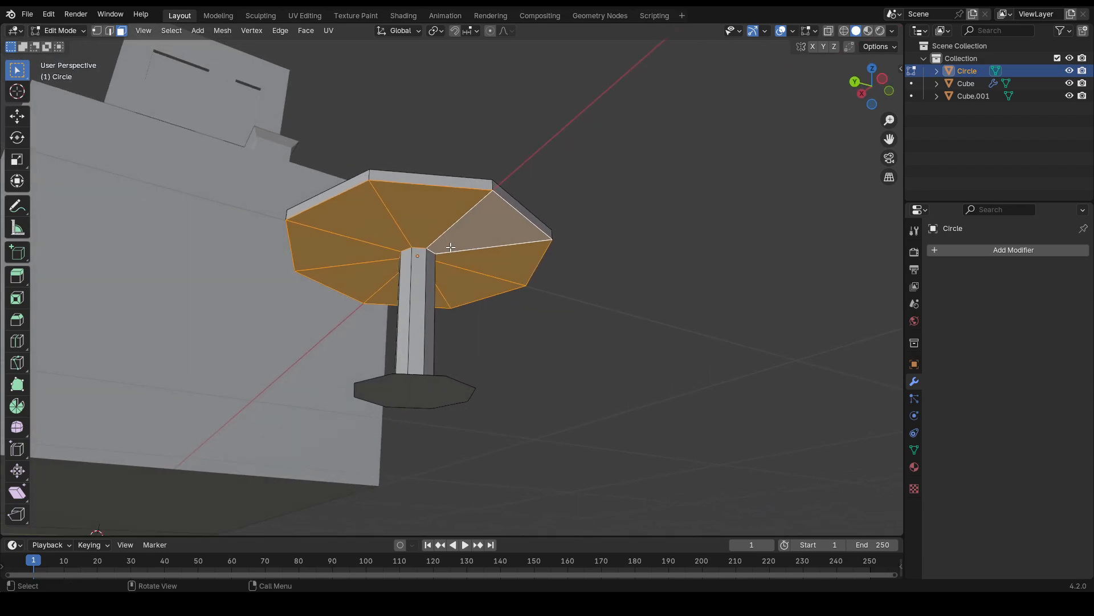
- Delete the bottom face of the table's flared base
middle_drag(386, 392, 391, 368)
click(395, 388)
key(x)
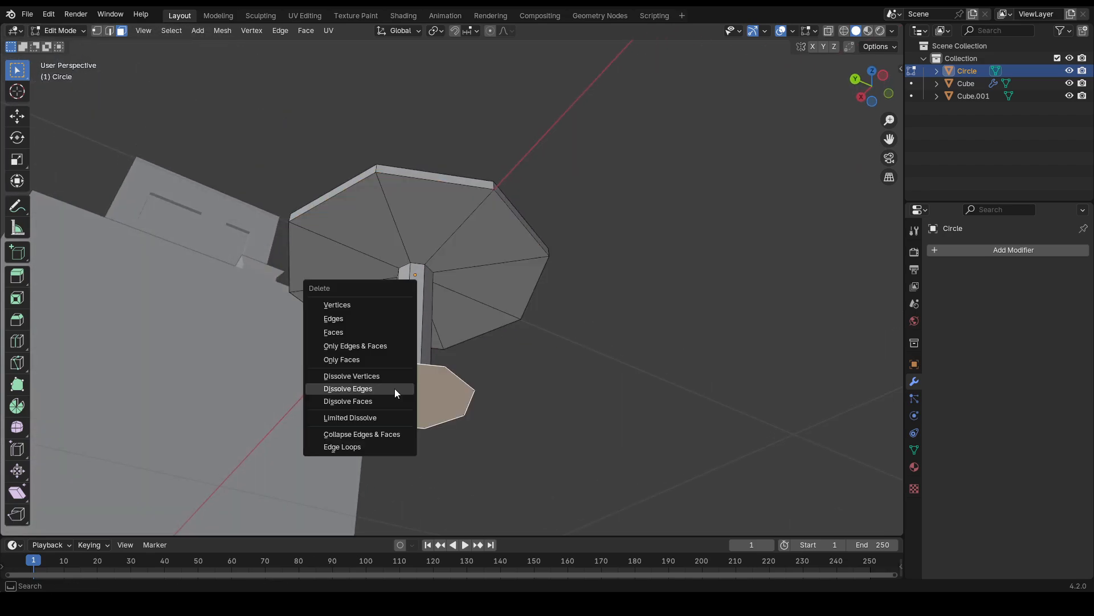
click(346, 332)
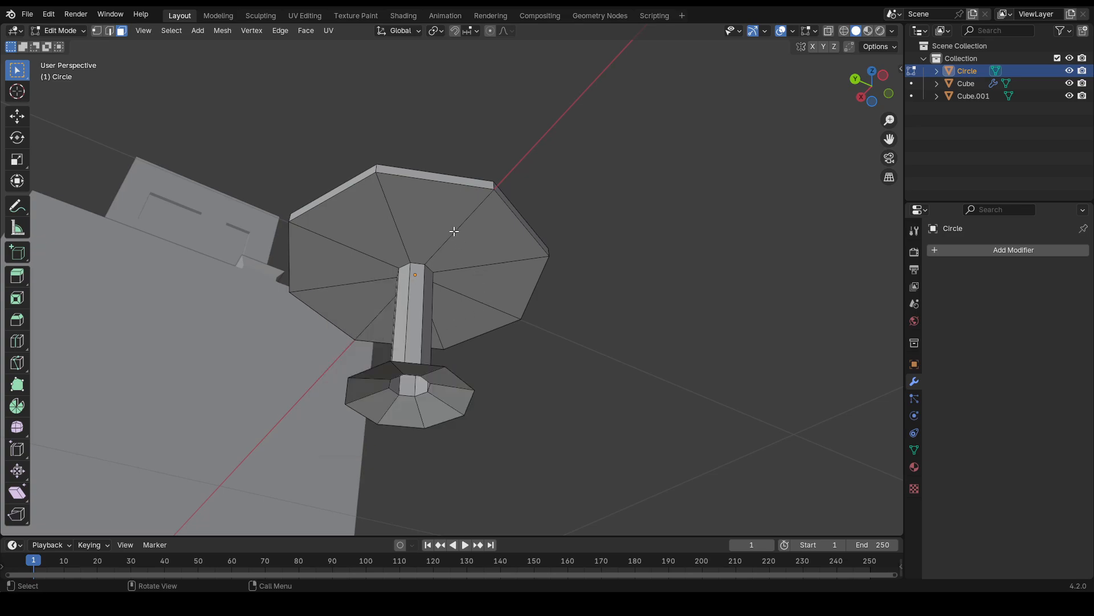
- Inspect the tabletop's underside faces and the table's overall shape from several angles
click(430, 225)
click(359, 231)
click(330, 263)
click(360, 294)
middle_drag(431, 262, 471, 298)
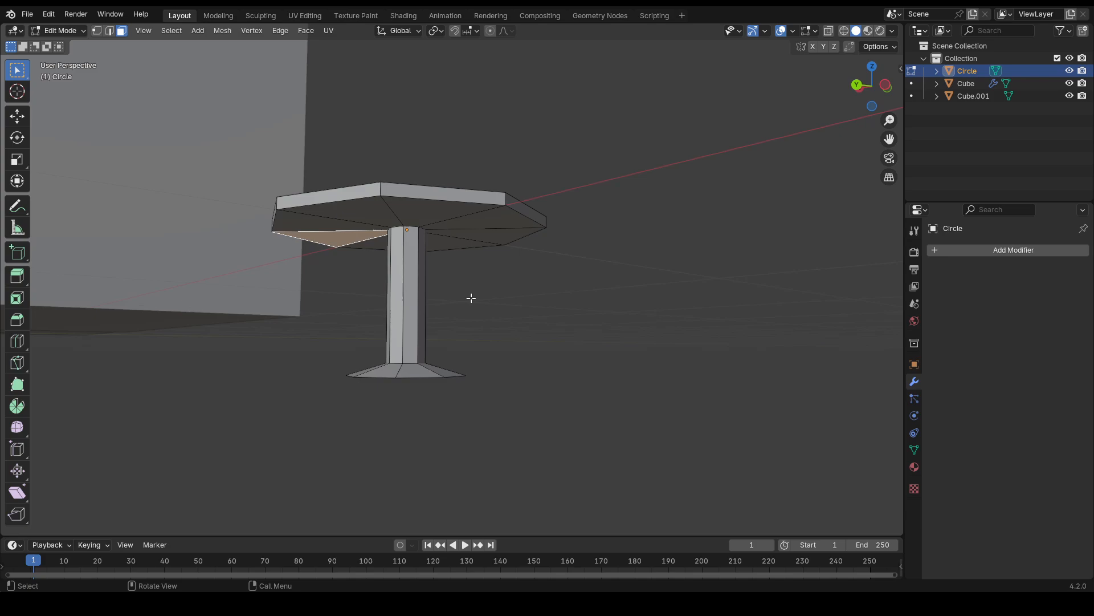
scroll(469, 223, down, 4)
middle_drag(464, 213, 492, 285)
scroll(500, 266, down, 4)
scroll(501, 299, up, 5)
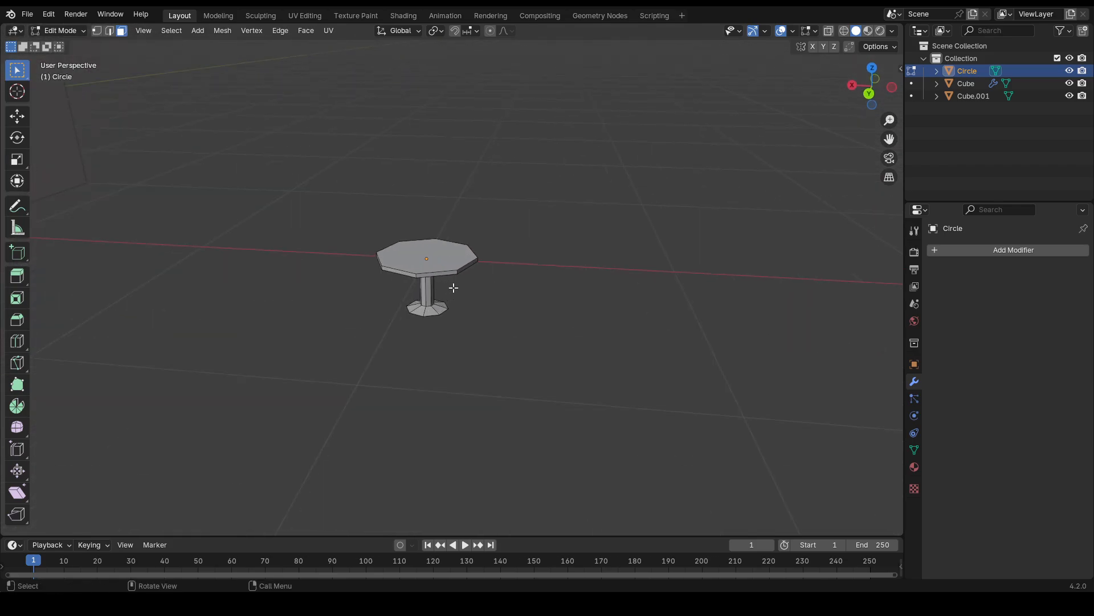
- Return to Object Mode, deselect the table and add a 2 m cube mesh
key(Tab)
key(alt+a)
key(shift+a)
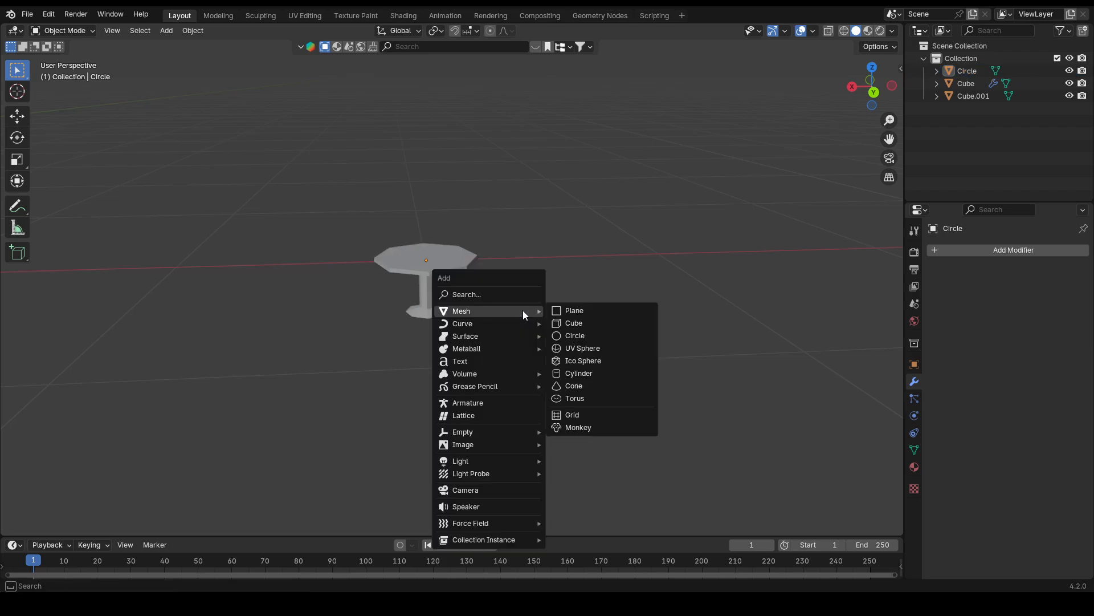
click(590, 322)
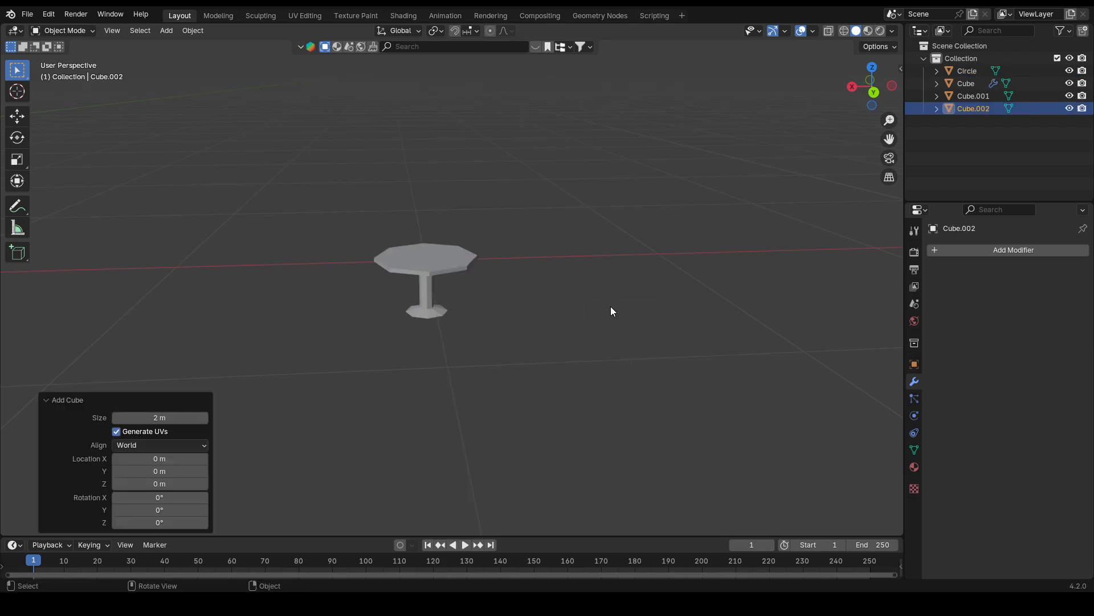
- Move the new cube next to the table, about -7.98 m in X, 0.48 m in Y and 0.88 m in Z
scroll(561, 307, down, 6)
key(g)
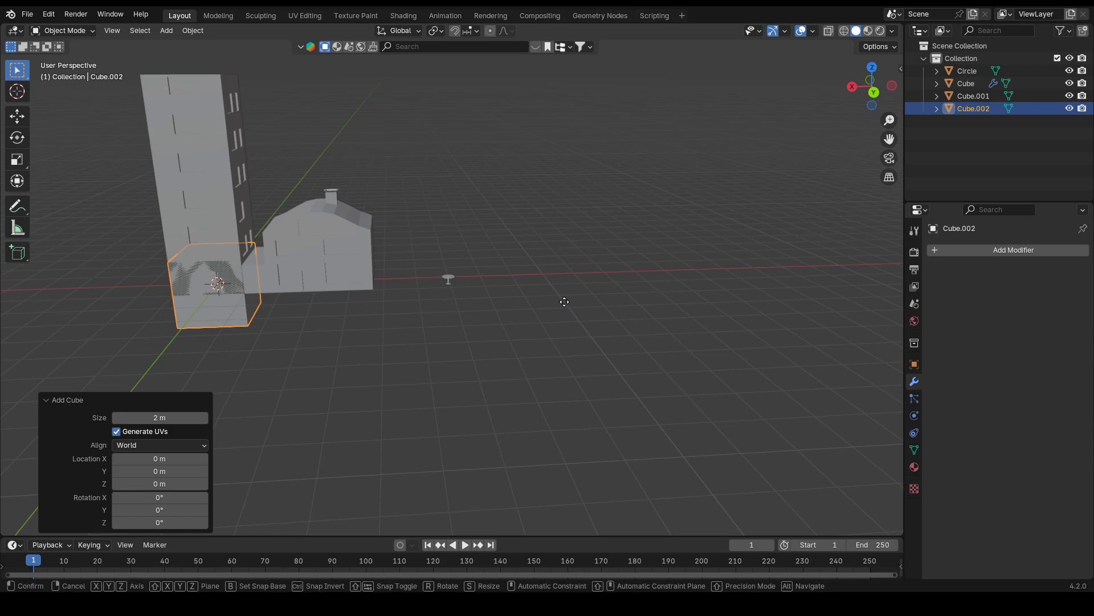
click(827, 269)
scroll(635, 261, up, 6)
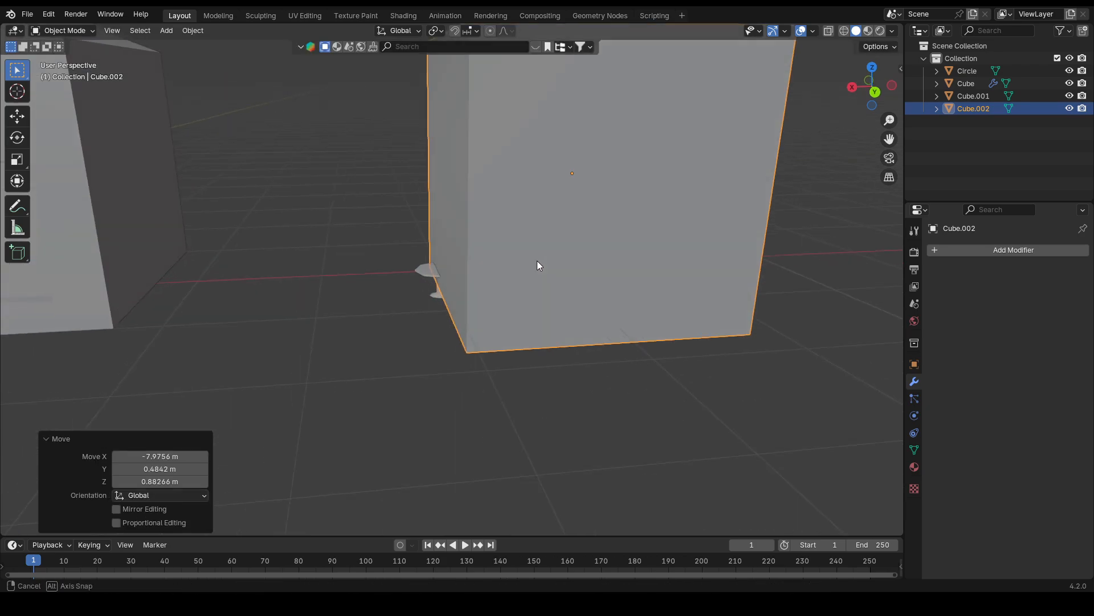
- Scale the new cube to 0.154 and move it about 0.71 m in X, 0.02 m in Y and -0.73 m in Z
key(s)
click(569, 178)
key(g)
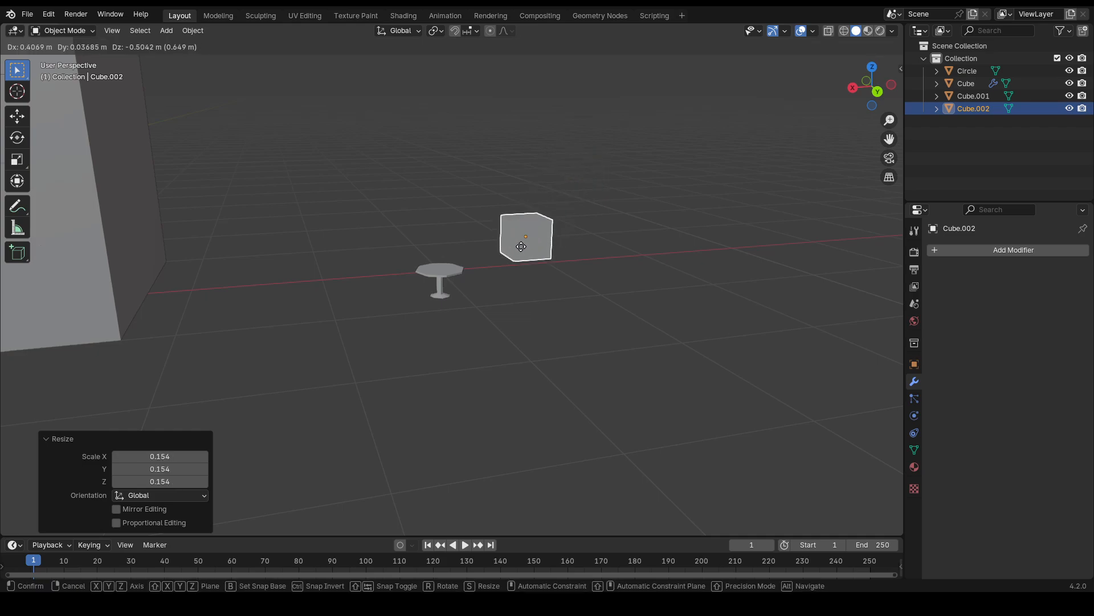
click(508, 266)
scroll(514, 264, up, 4)
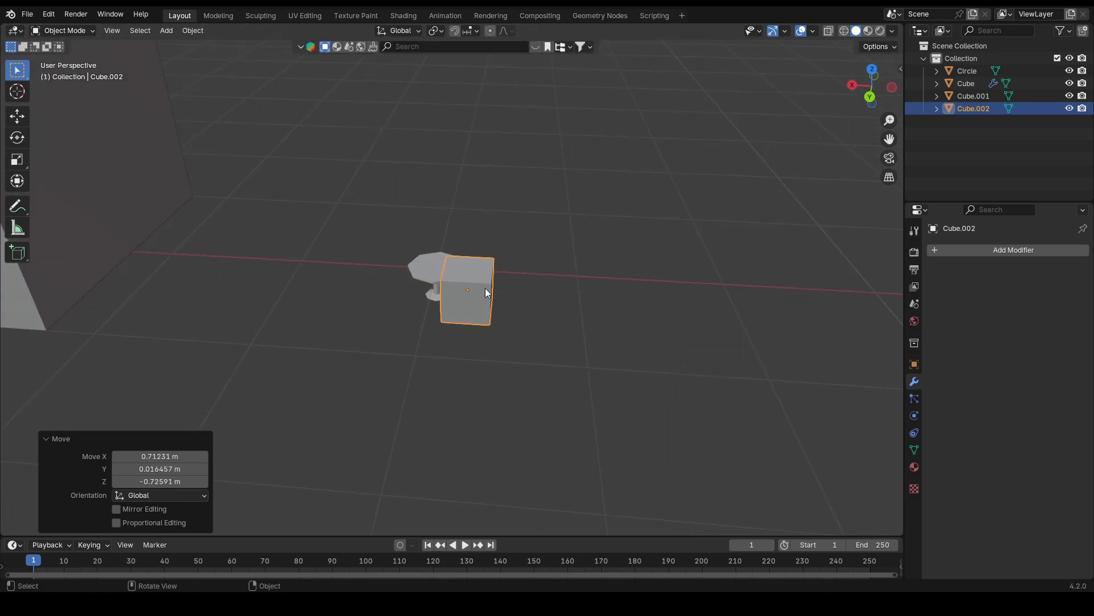
- Scale the cube uniformly by about -0.172 so it is small in proportion to the table
middle_drag(501, 291, 560, 260)
key(s)
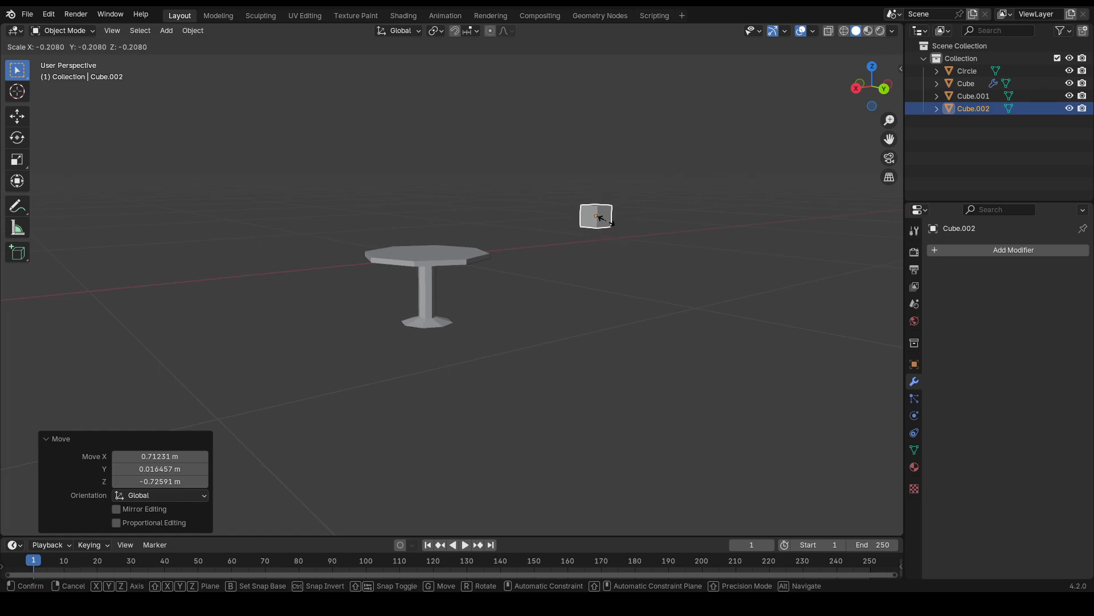
click(606, 224)
middle_drag(605, 223, 588, 249)
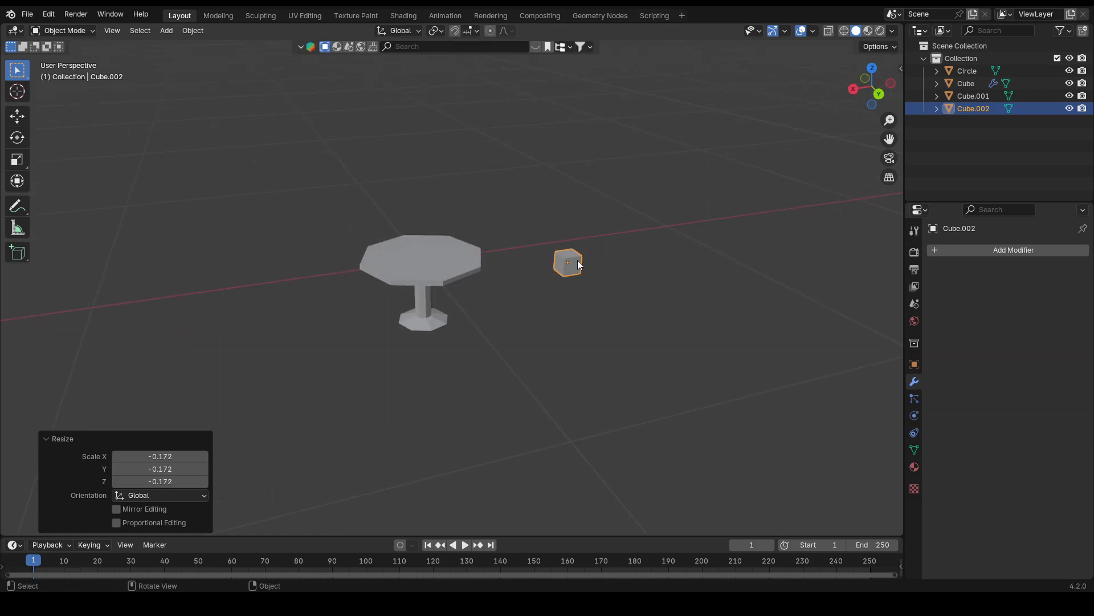
- Lower the small cube beside the table's base, finishing with a move of about 0.05 m X, -0.16 m Y and -0.30 m Z
scroll(578, 264, up, 2)
key(g)
click(537, 300)
middle_drag(537, 300, 652, 272)
key(g)
click(586, 351)
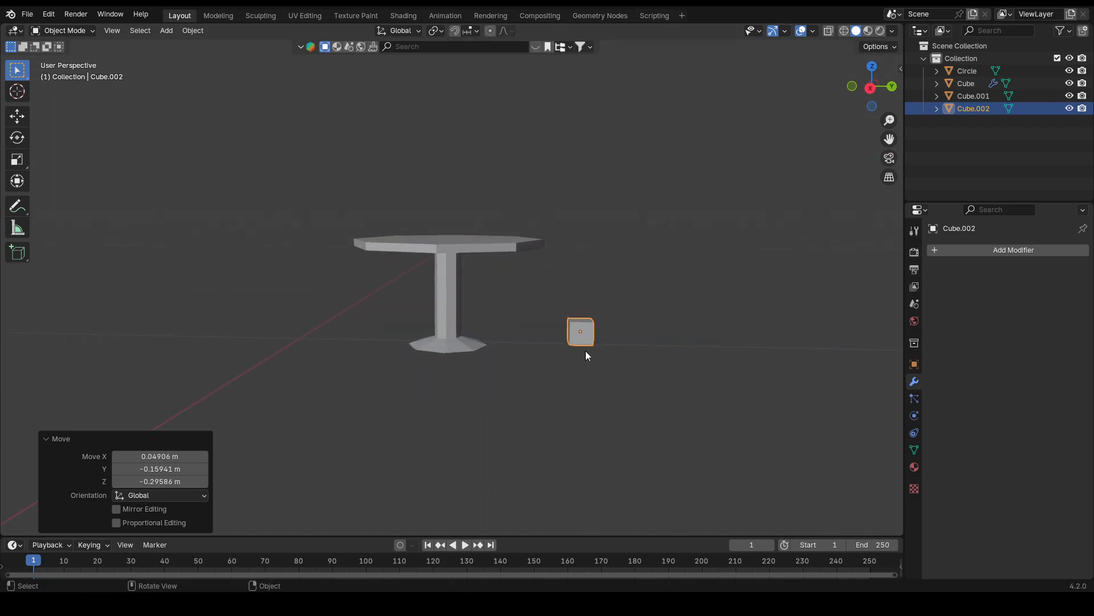
- In front view, move the small cube about -0.228 m along X, clear of the table's base
key(KP_1)
key(g)
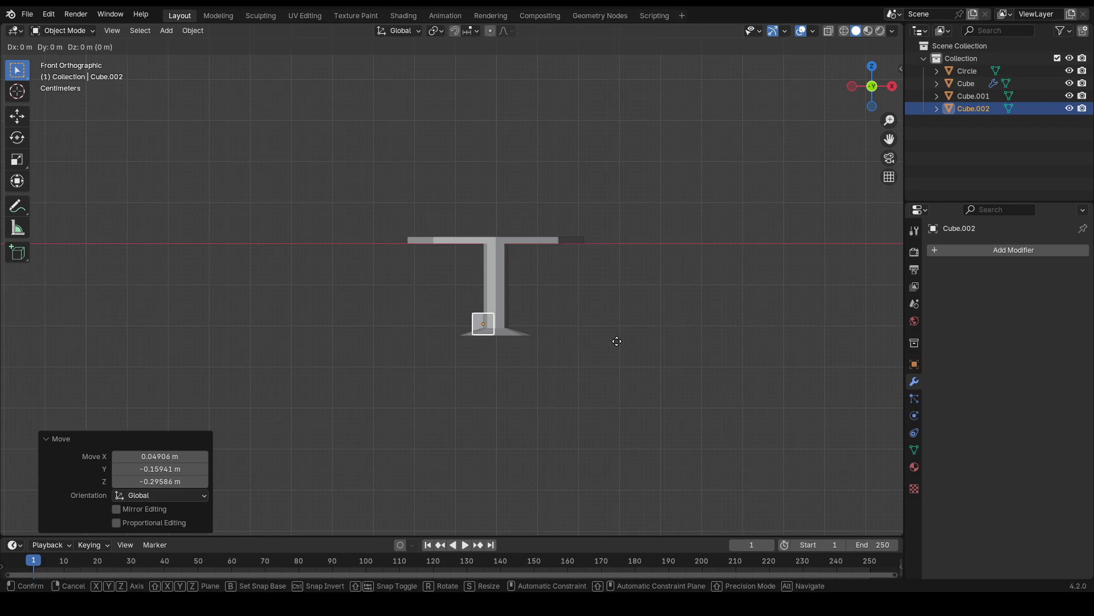
key(x)
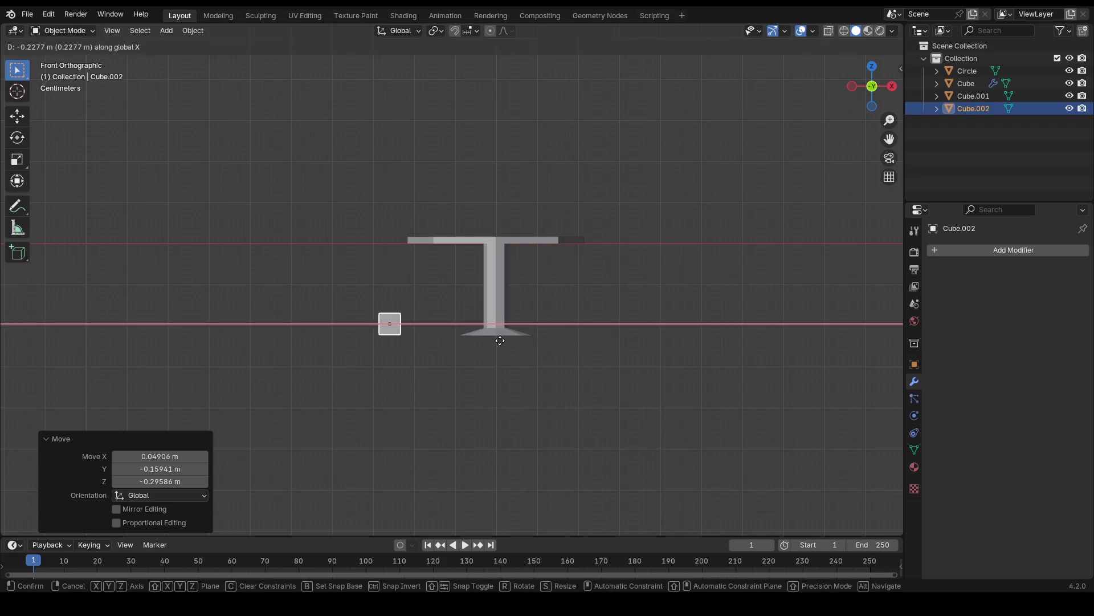
click(499, 340)
- Hide the objects Cube and Cube.001 in the viewport, keeping the table visible
click(1069, 84)
click(1069, 71)
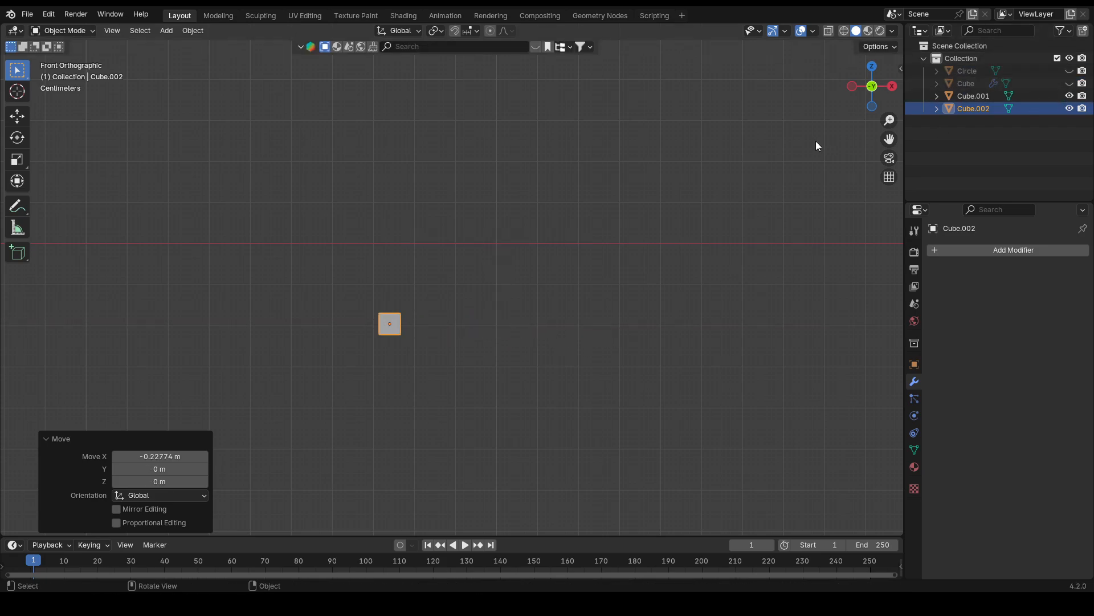
click(1069, 72)
click(1069, 96)
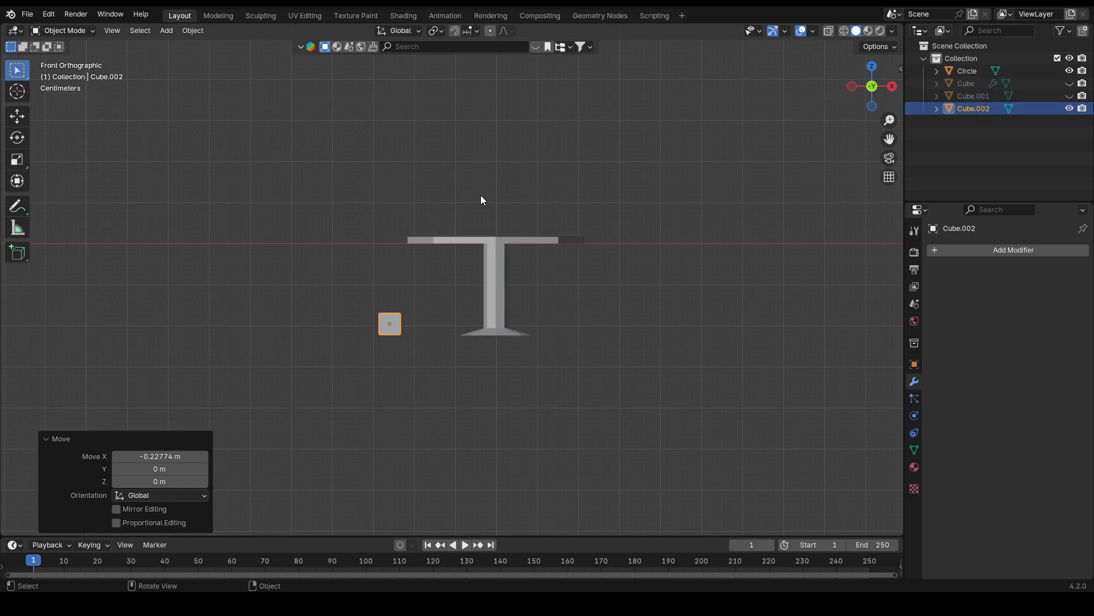
- Using top and right views, move the small cube about 0.264 m along X and -0.035 m along Y
key(KP_7)
key(g)
key(x)
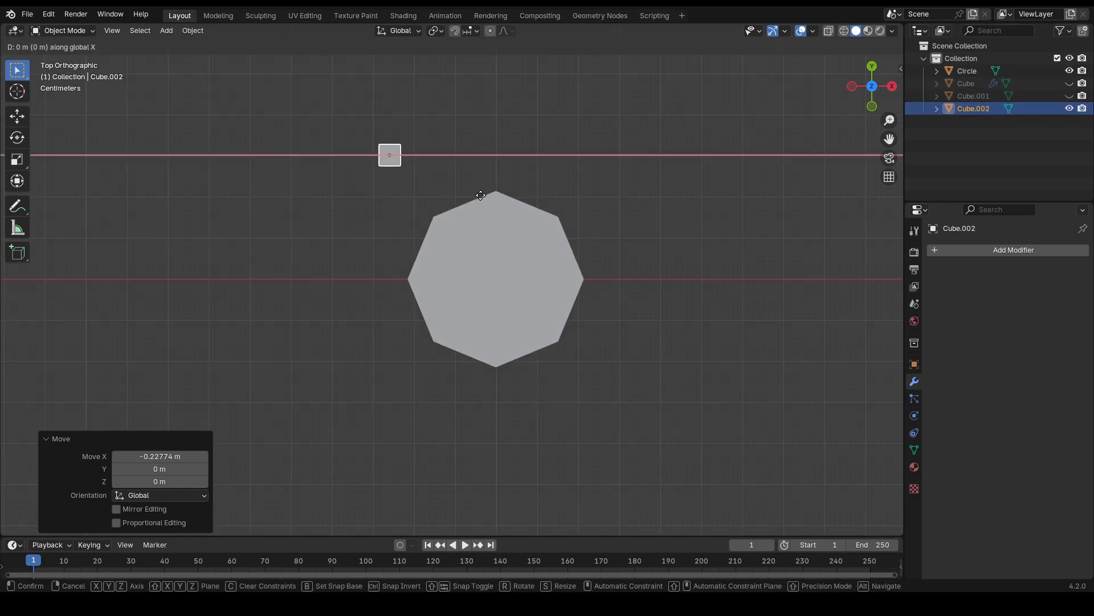
click(590, 188)
key(KP_3)
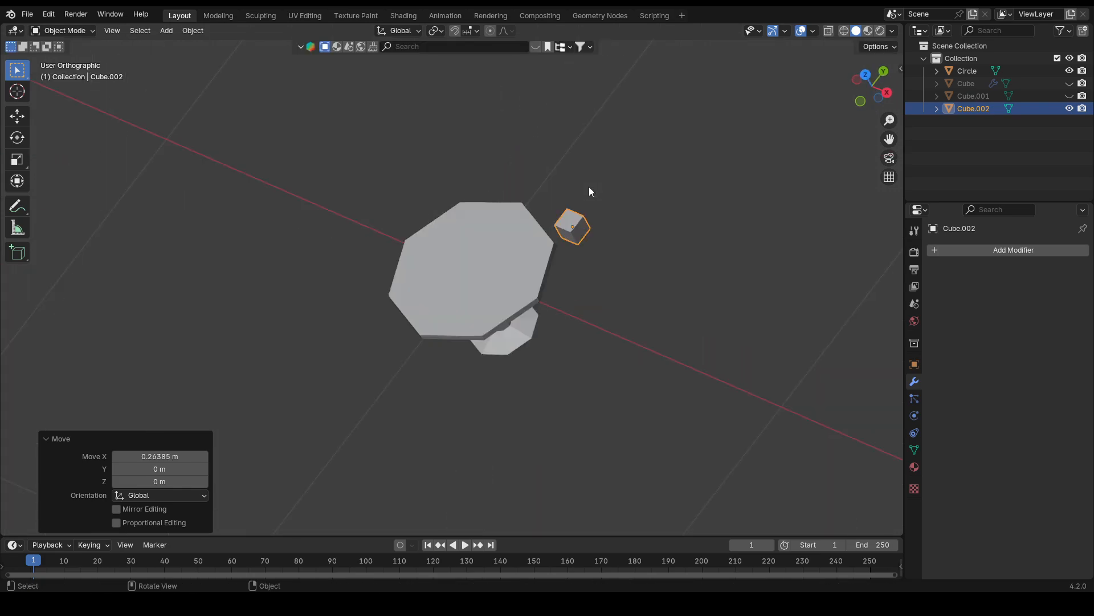
key(g)
key(y)
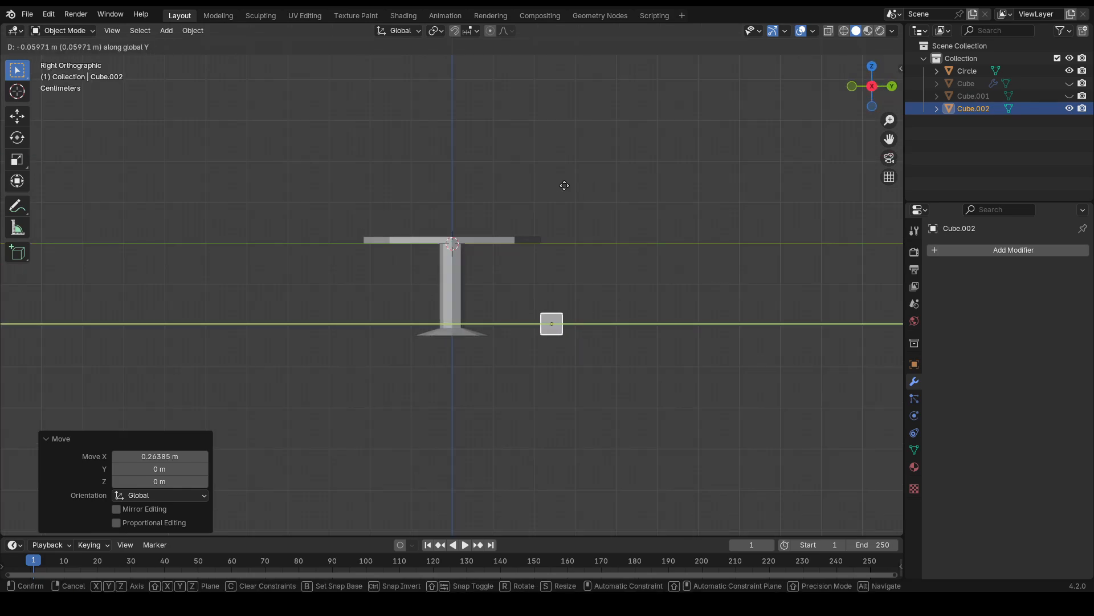
click(575, 185)
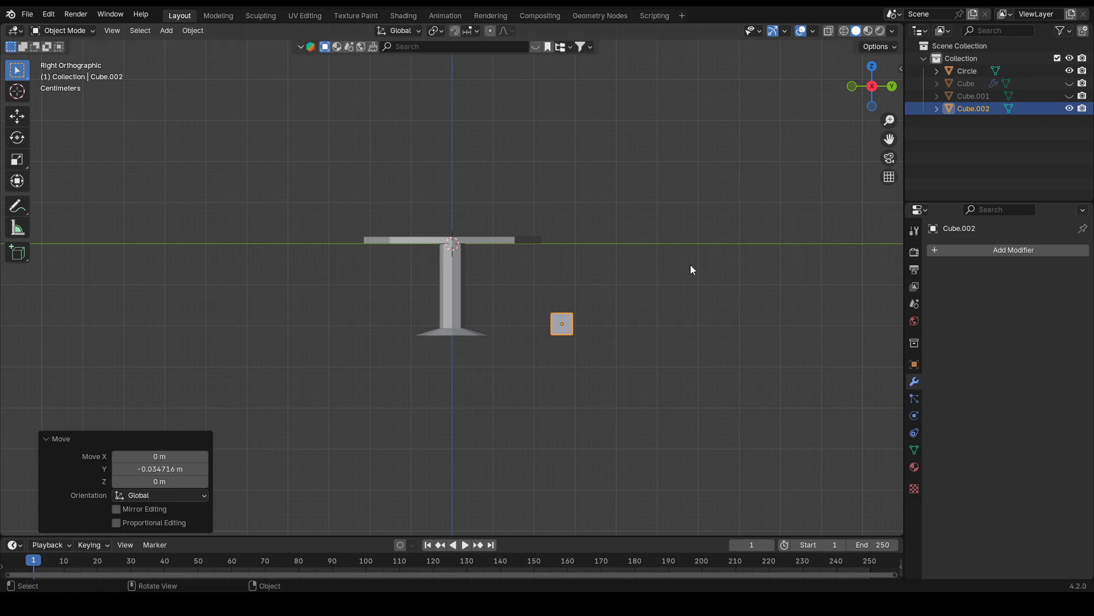
- Enter Edit Mode and lengthen the small cube by moving its side face about 0.049 m along Y
middle_drag(699, 261, 604, 328)
key(Tab)
click(580, 317)
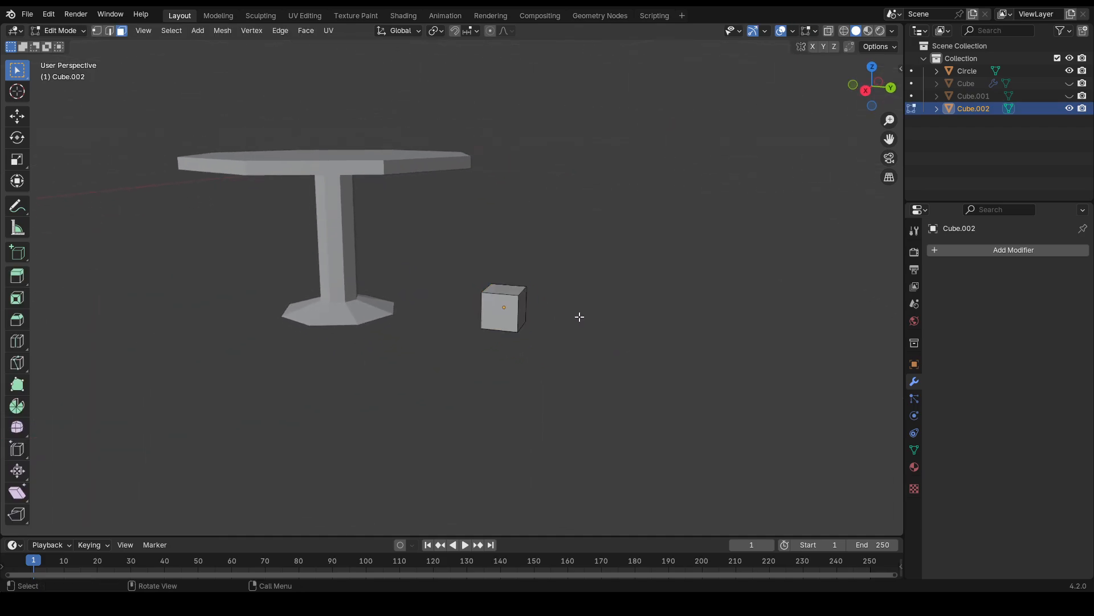
key(g)
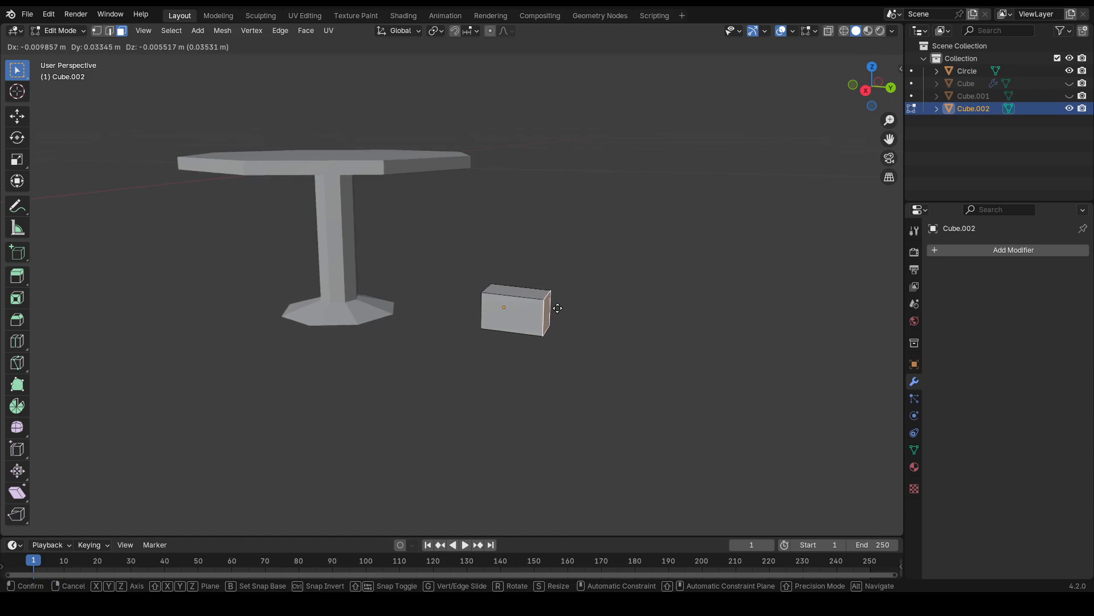
right_click(558, 308)
key(g)
key(y)
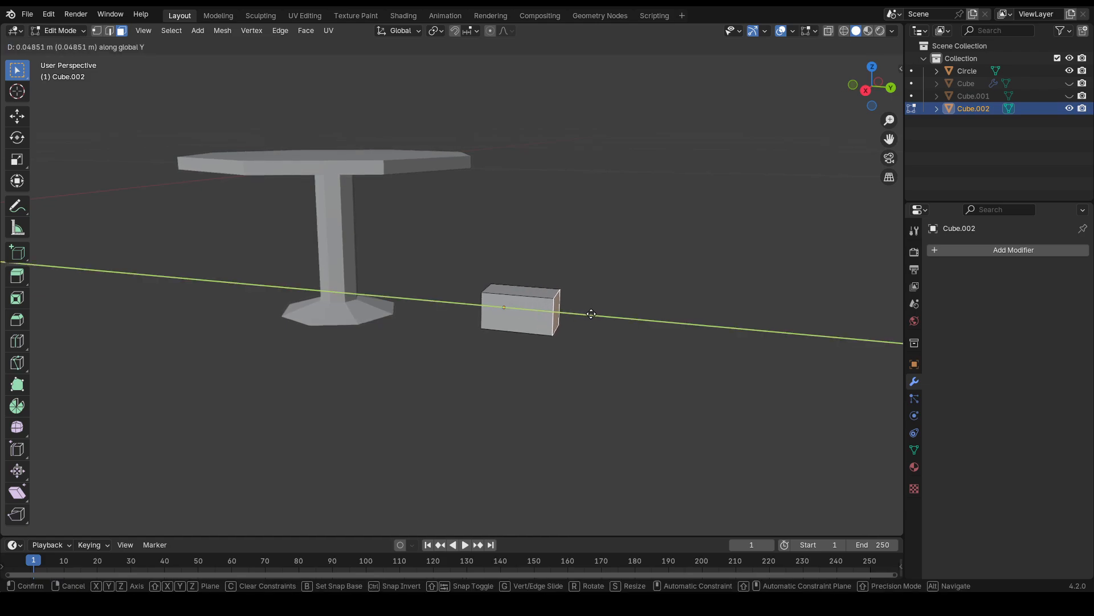
click(591, 314)
click(541, 294)
key(g)
right_click(601, 293)
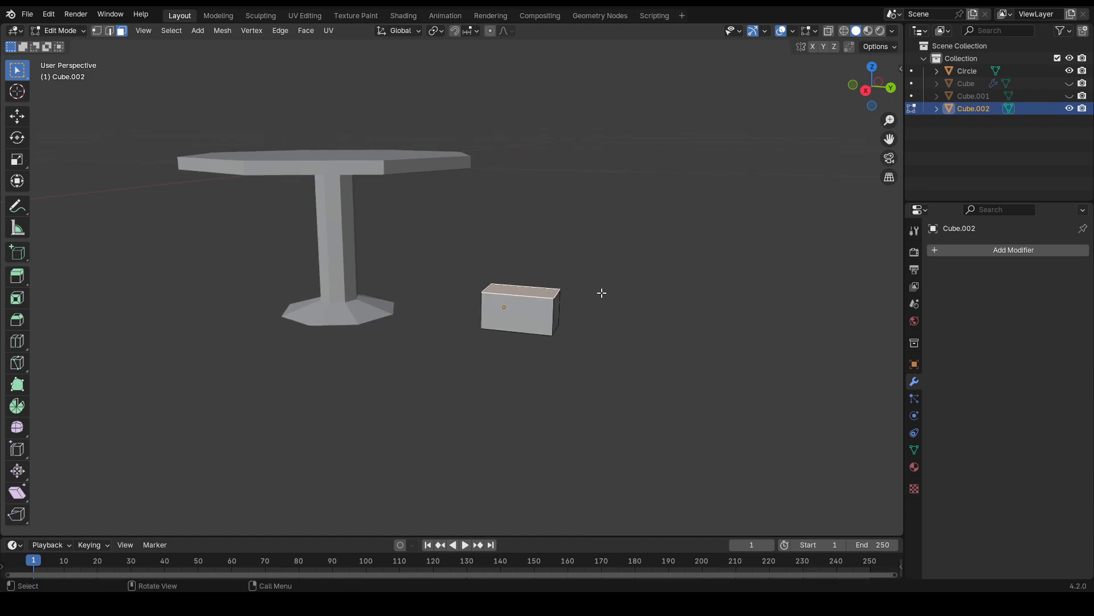
- Move the block's long side face outward along X to widen it toward a square seat footprint
middle_drag(602, 293, 469, 296)
click(342, 292)
key(g)
key(x)
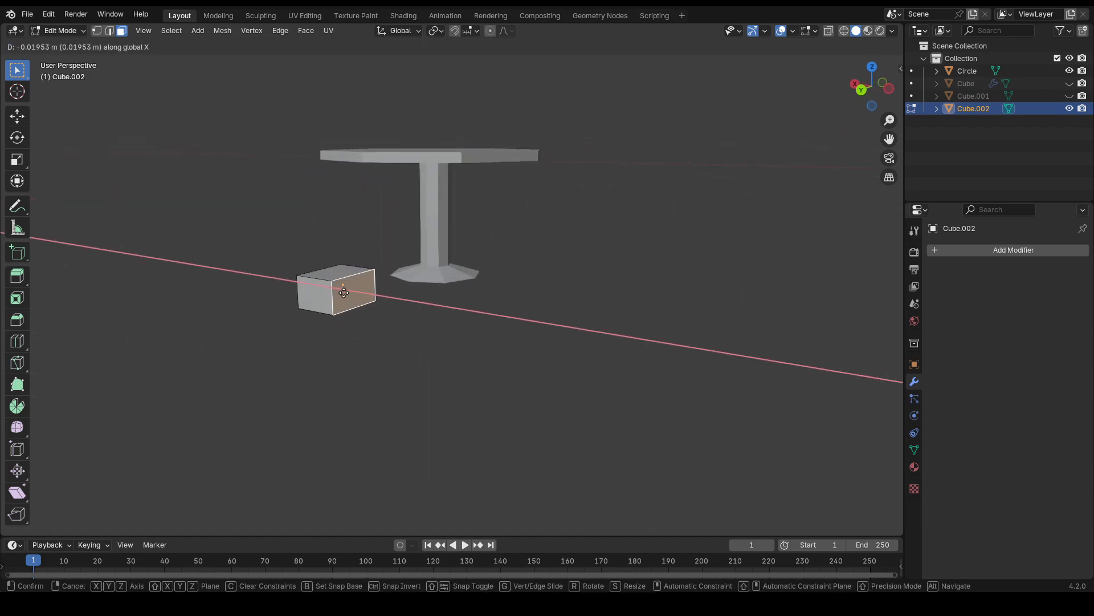
click(360, 292)
- Lower the block's top face along Z to make a thin, roughly square seat slab
middle_drag(360, 292, 599, 371)
click(378, 286)
click(379, 279)
key(g)
key(z)
click(403, 315)
- Add four loop cuts to the seat slab, one close to each side, using slide factors of about -0.7
click(520, 321)
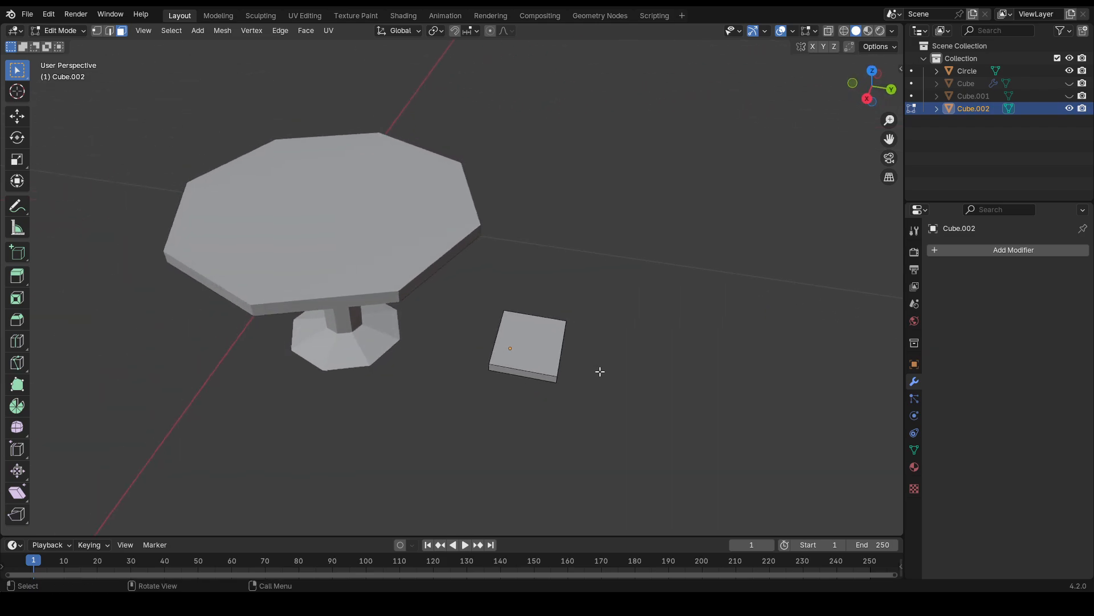
key(ctrl+r)
click(533, 324)
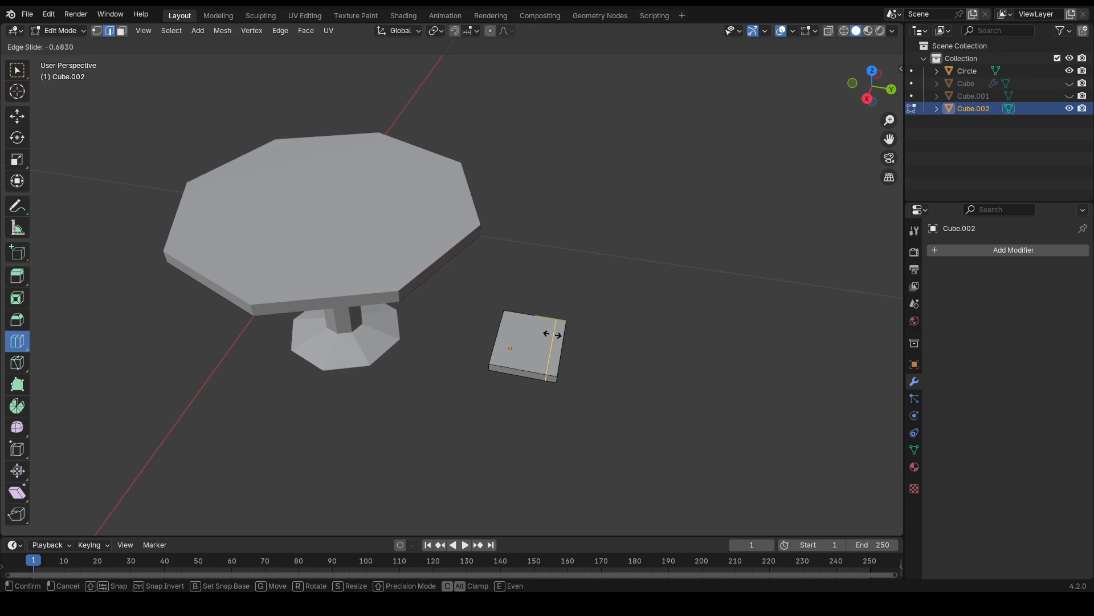
click(552, 335)
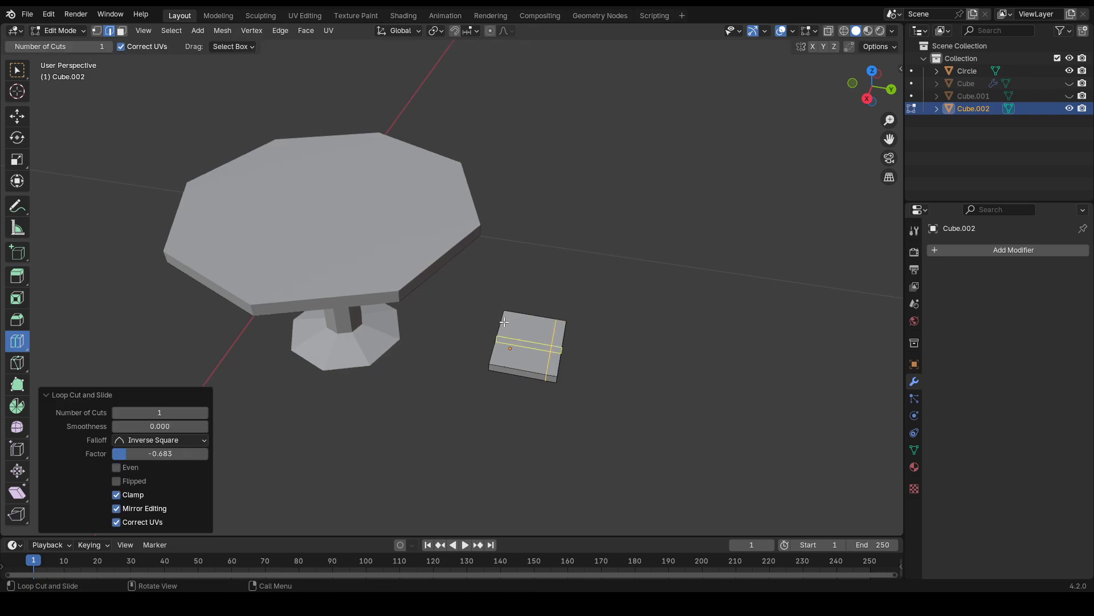
drag(521, 324, 520, 361)
middle_drag(678, 373, 643, 369)
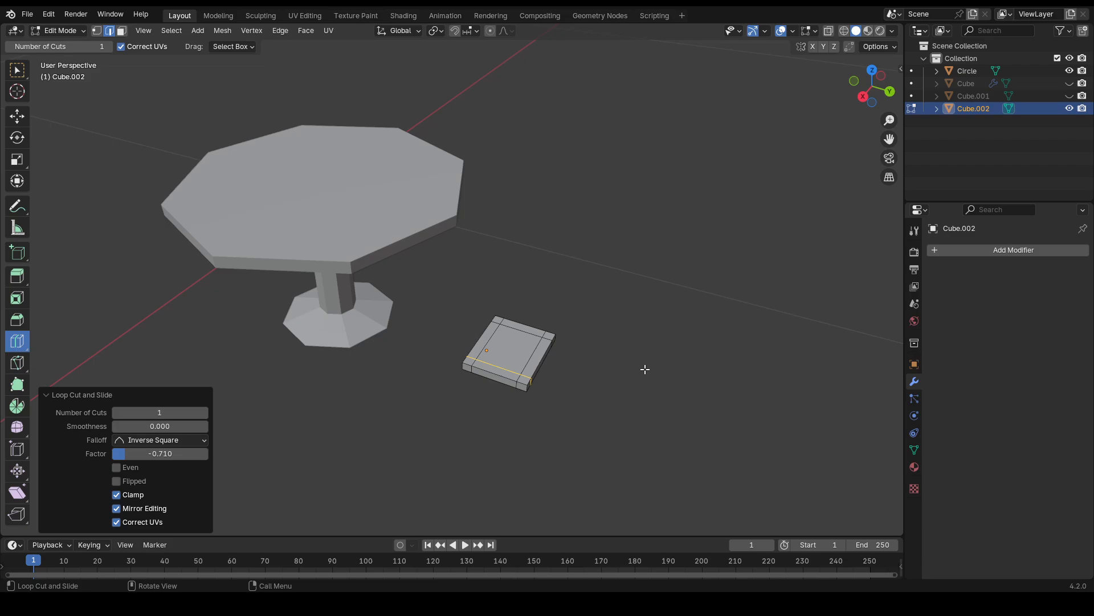
- Select the two rear corner faces on top of the seat and extrude them about 0.104 m upward as back posts
key(shift+space)
key(w)
click(499, 316)
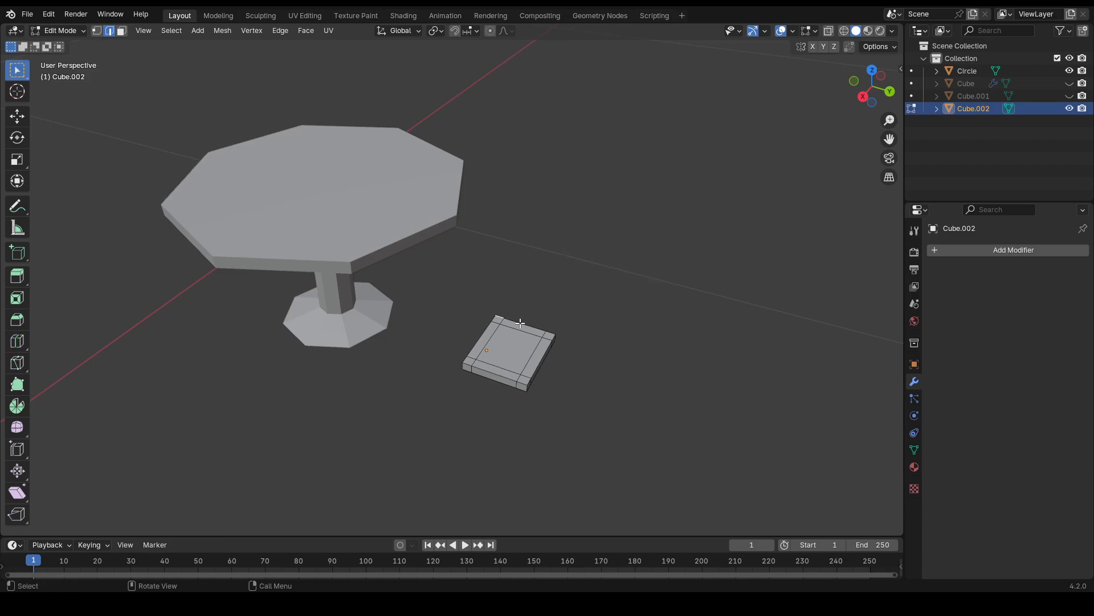
shift+click(549, 335)
middle_drag(548, 335, 588, 308)
key(e)
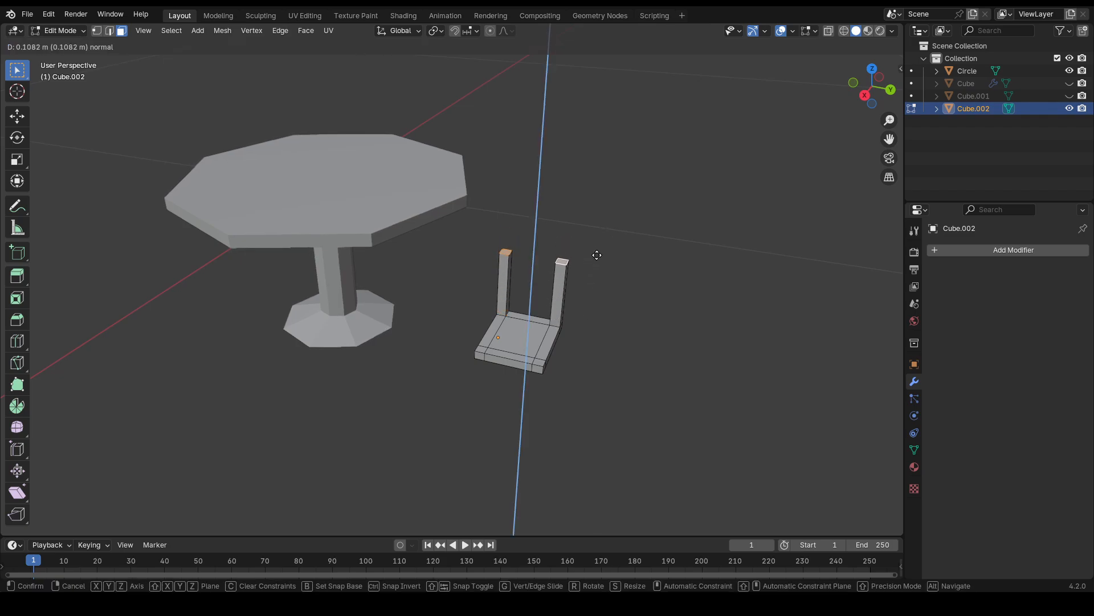
click(592, 257)
- Select the four corner faces on the seat's underside and extrude them about 0.122 m to form legs
middle_drag(590, 343, 576, 220)
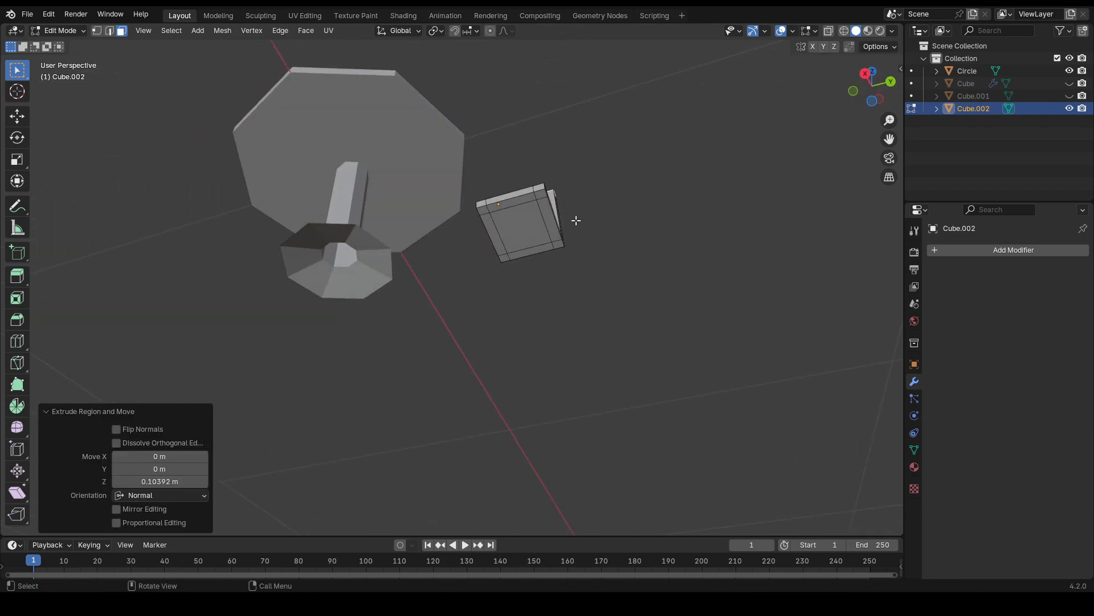
shift+click(483, 208)
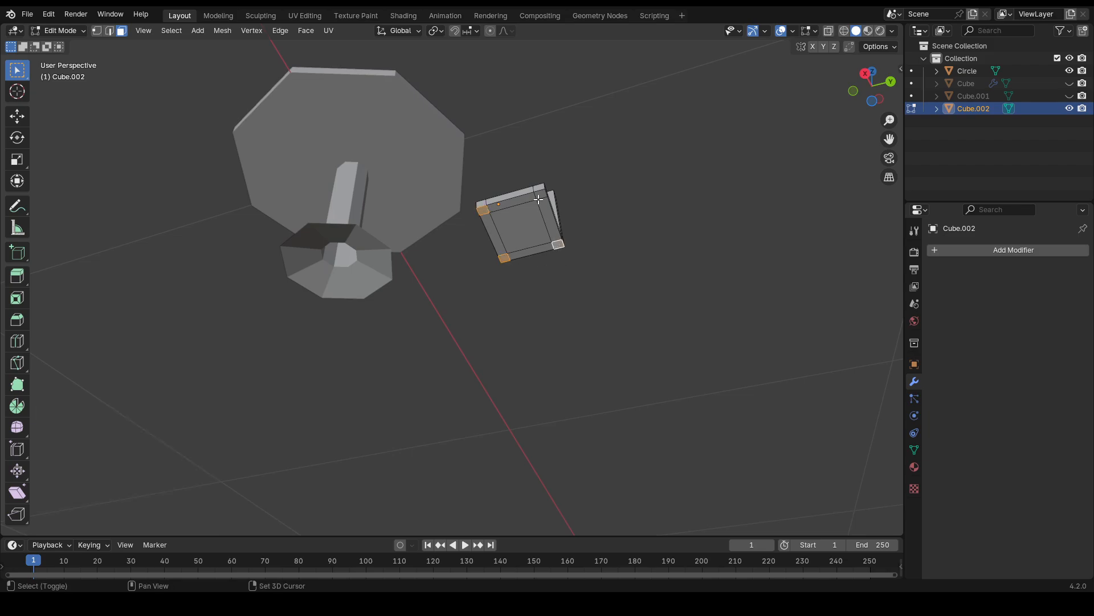
key(e)
click(534, 280)
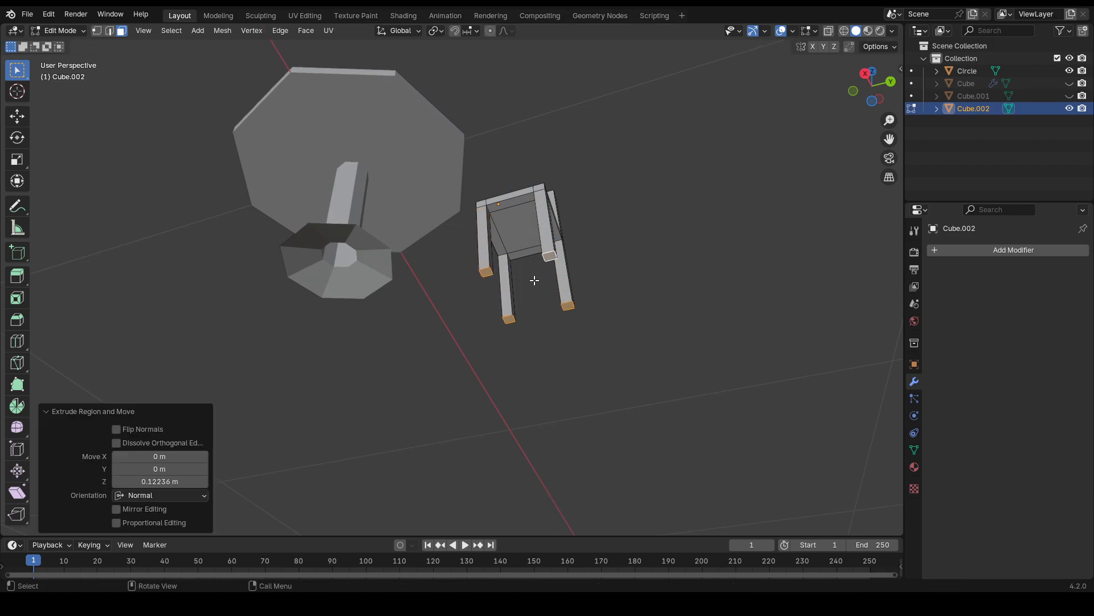
- Extrude the top faces of both back posts upward a short distance to form blocks for the top rail
middle_drag(533, 278, 614, 281)
scroll(655, 316, up, 3)
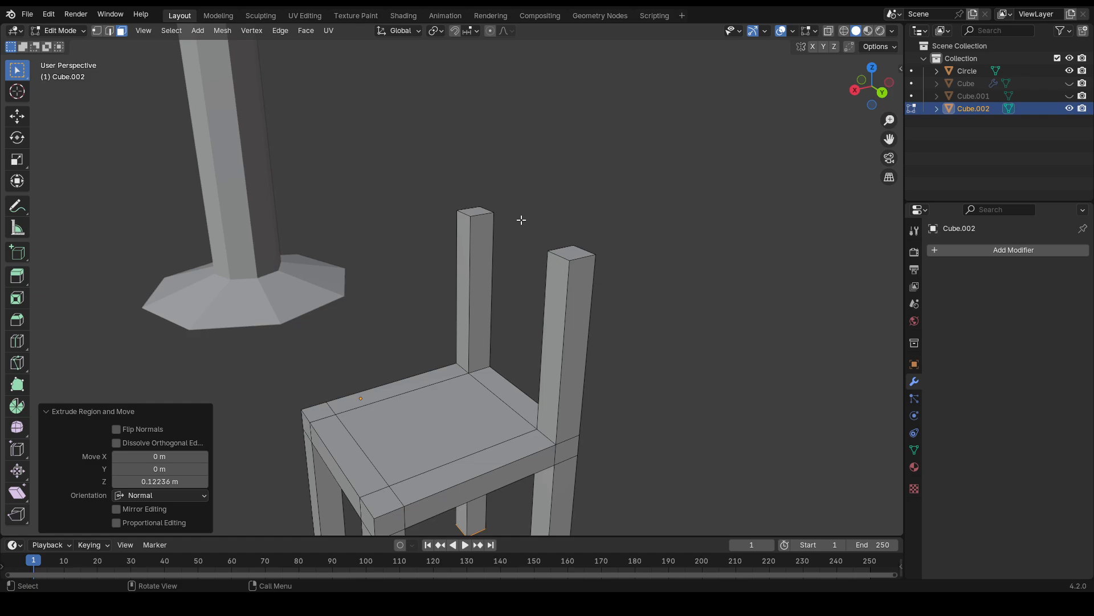
click(473, 207)
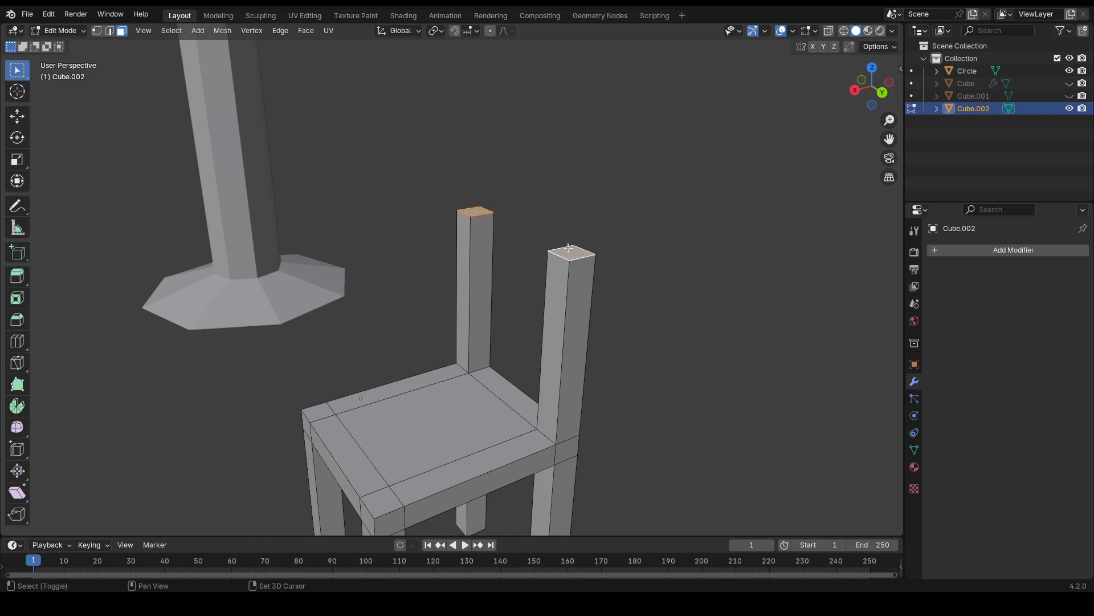
key(e)
click(572, 230)
- Try to connect the top blocks of the two back posts, and undo the result
click(484, 211)
middle_drag(484, 210, 552, 234)
right_click(721, 191)
click(724, 187)
click(739, 182)
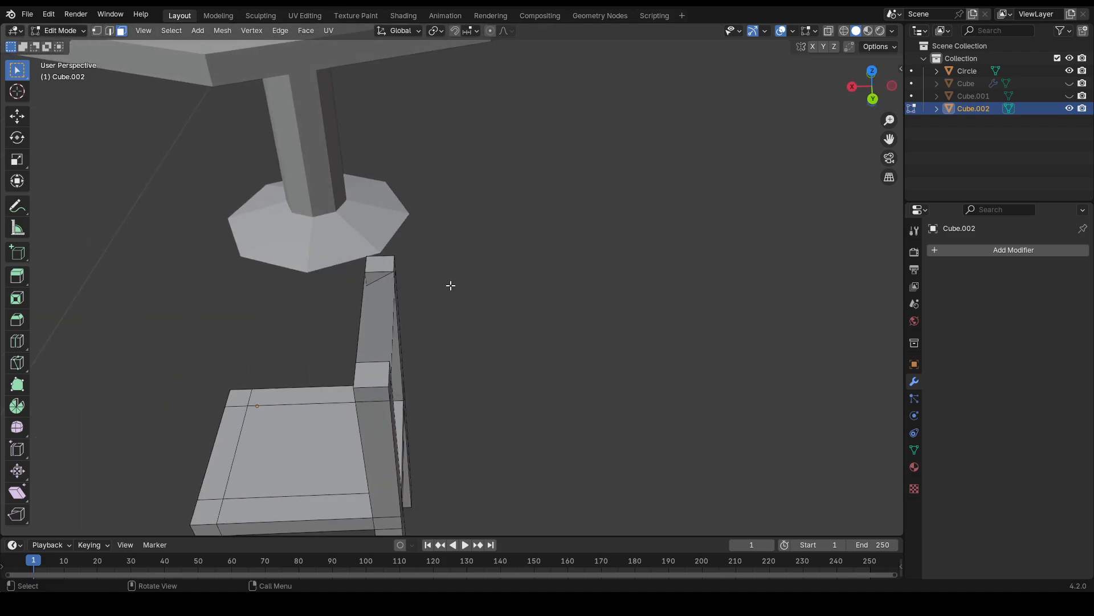
middle_drag(450, 285, 598, 249)
key(ctrl+z)
key(ctrl+z)
- Extrude the inner face of one post's top block about 0.071 m across to the other post as a top rail
drag(778, 202, 780, 215)
key(g)
key(y)
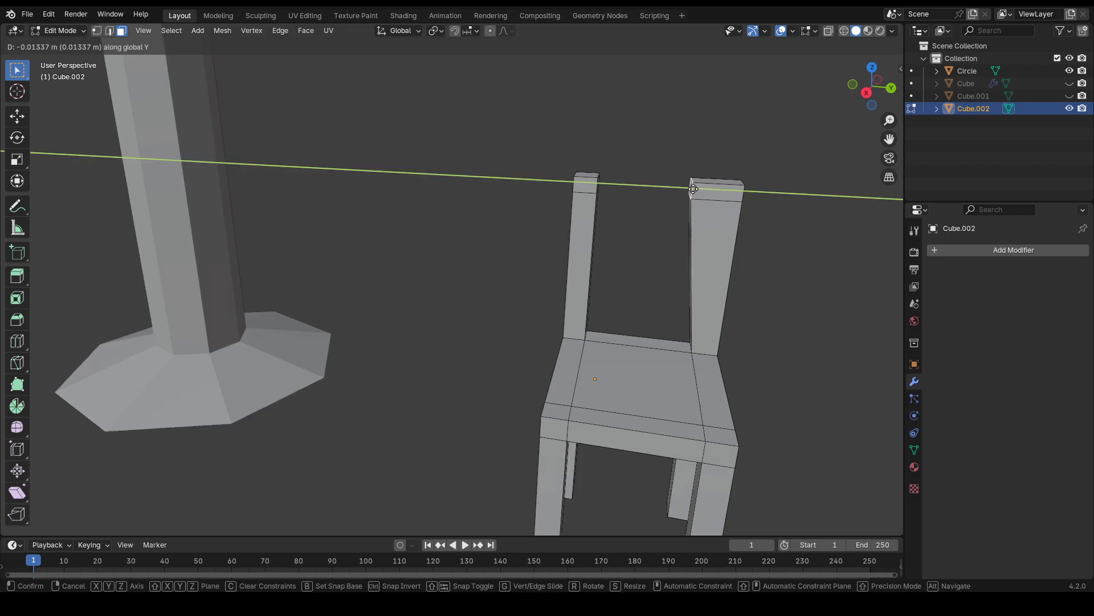
right_click(696, 190)
middle_drag(642, 188, 609, 191)
key(e)
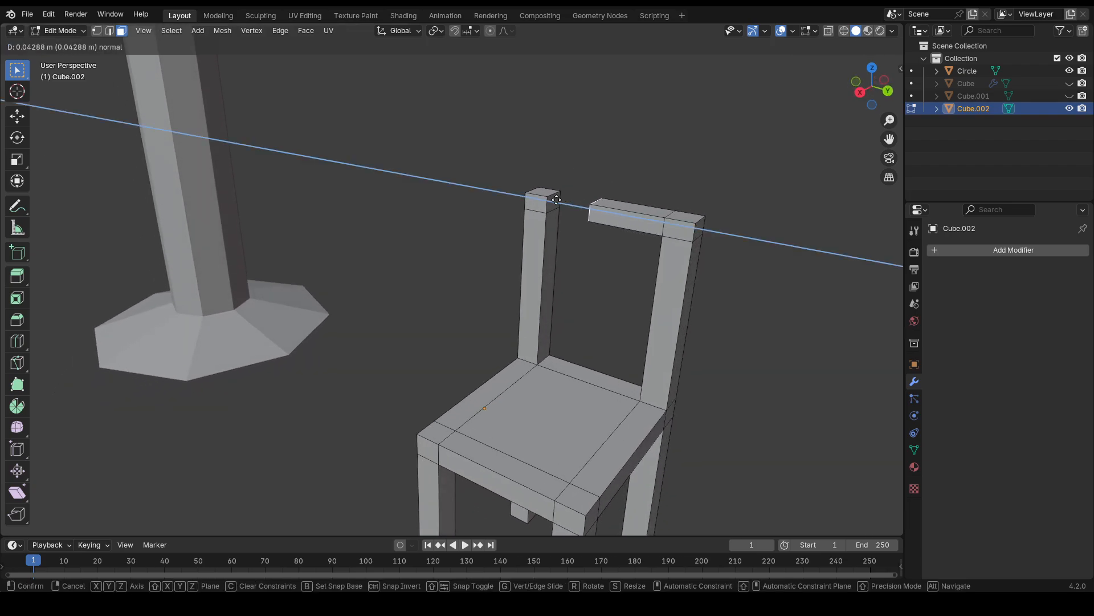
click(514, 197)
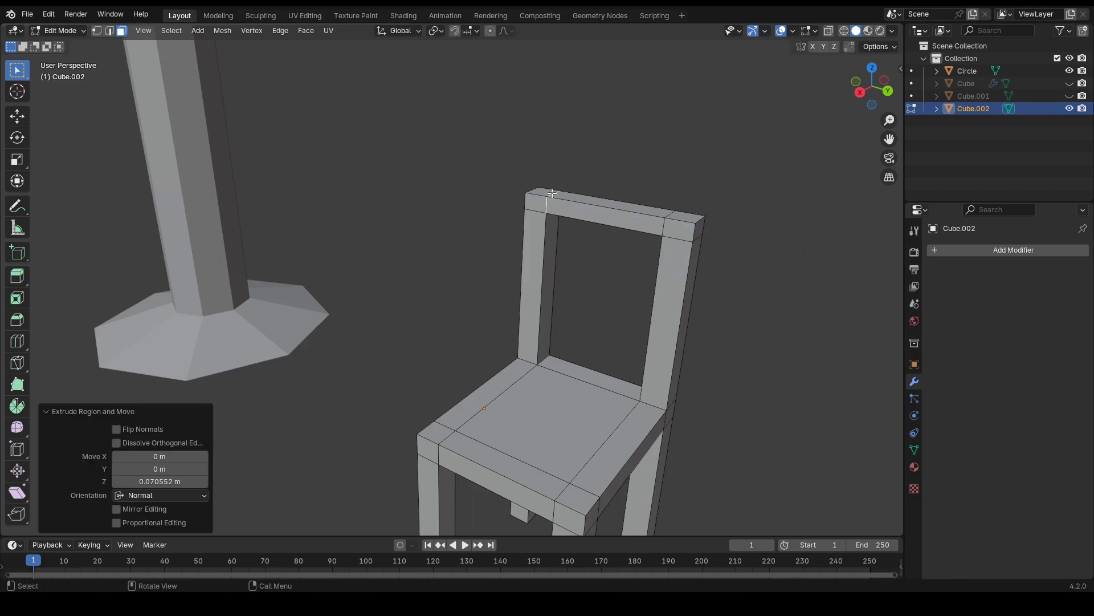
- Select the entire chair mesh, merge its vertices by distance and clear the selection
middle_drag(548, 195, 575, 189)
key(a)
key(m)
click(576, 188)
click(704, 174)
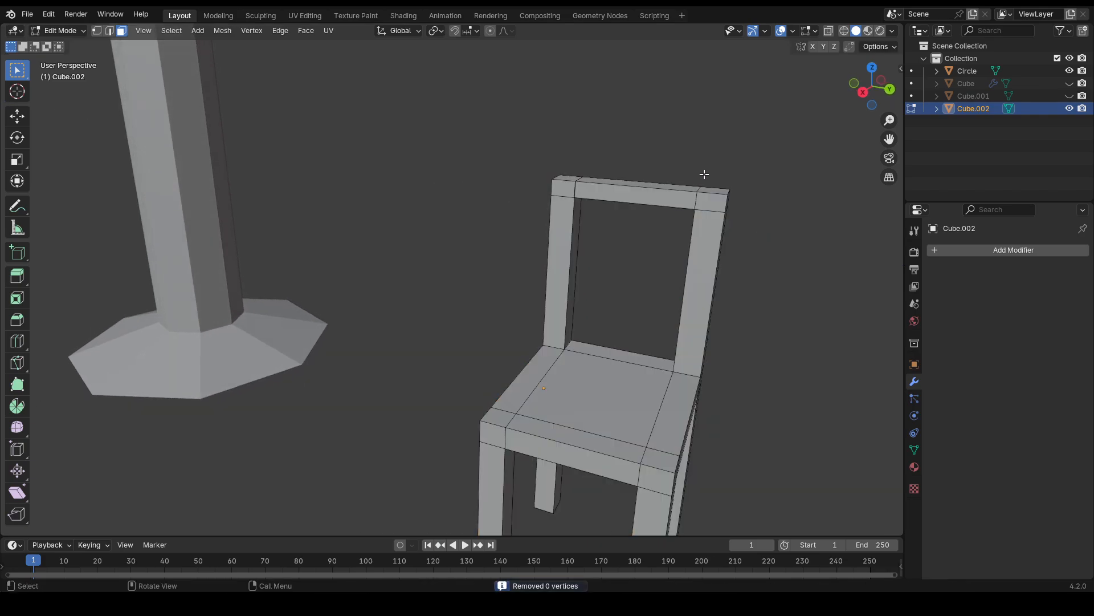
mouse_move(650, 169)
middle_down()
mouse_move(660, 139)
mouse_move(701, 148)
mouse_move(728, 183)
mouse_move(666, 185)
mouse_move(638, 159)
middle_up()
key(a)
click(676, 112)
scroll(577, 255, up, 4)
middle_drag(576, 255, 598, 243)
scroll(601, 246, down, 5)
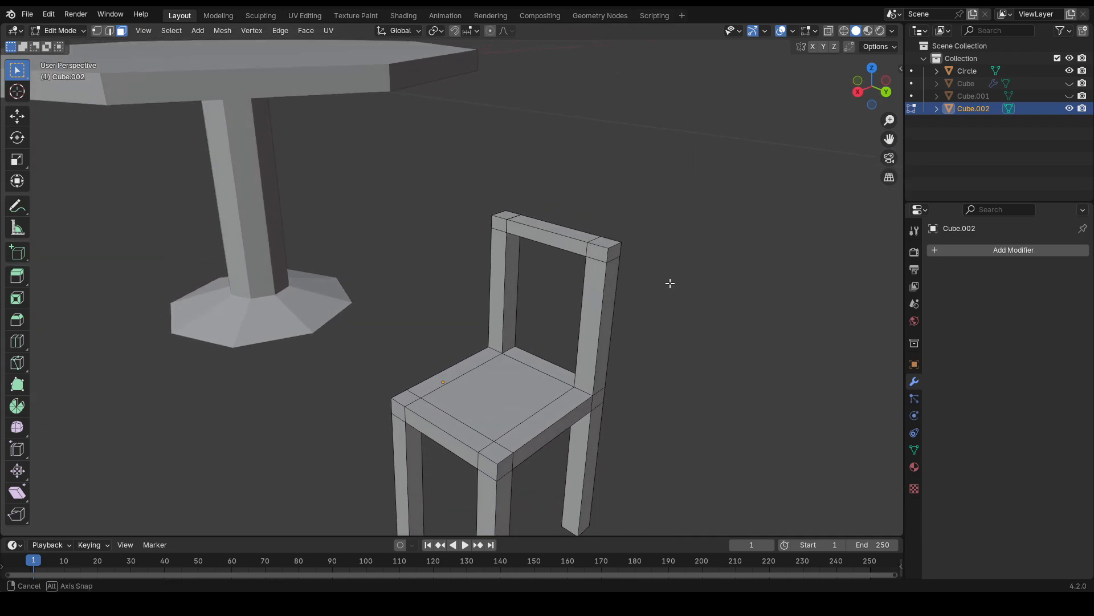
- Fill the opening between the two back posts, the top rail and the seat with a face as the backrest
middle_drag(669, 284, 487, 202)
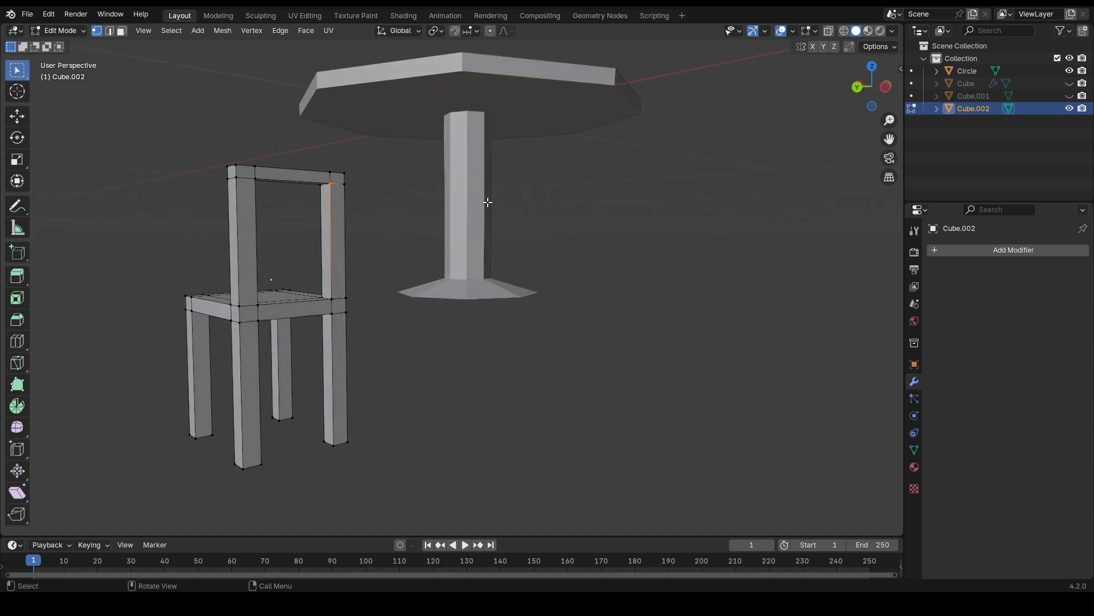
shift+click(262, 181)
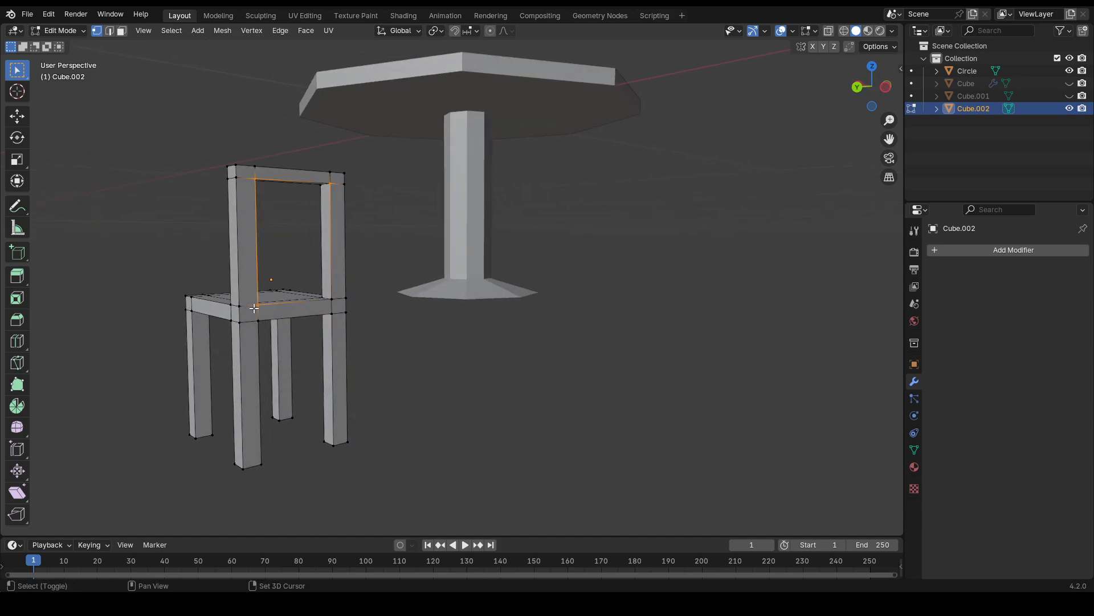
key(f)
- Move the whole chair mesh up about 0.128 m and about 0.227 m along negative X, beside the table
middle_drag(328, 302, 650, 217)
scroll(758, 302, down, 5)
middle_drag(750, 293, 650, 247)
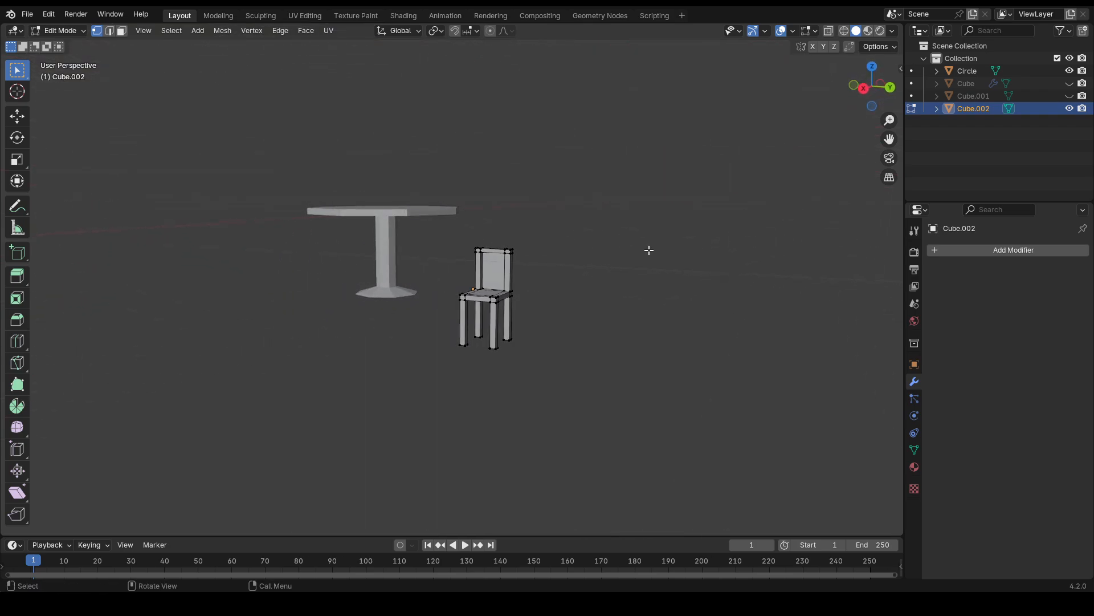
key(KP_1)
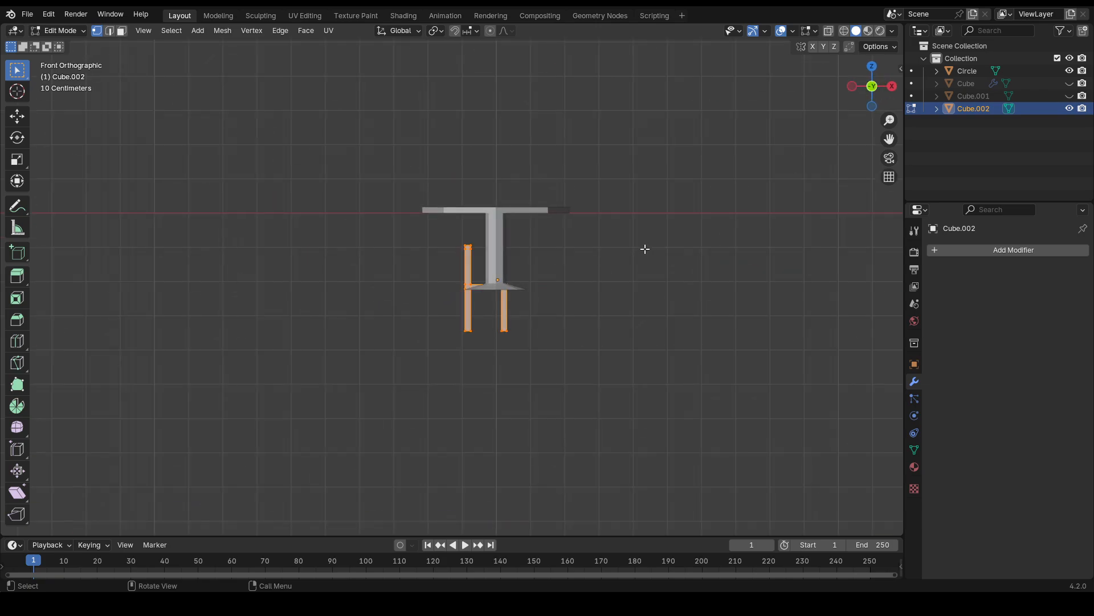
key(g)
key(z)
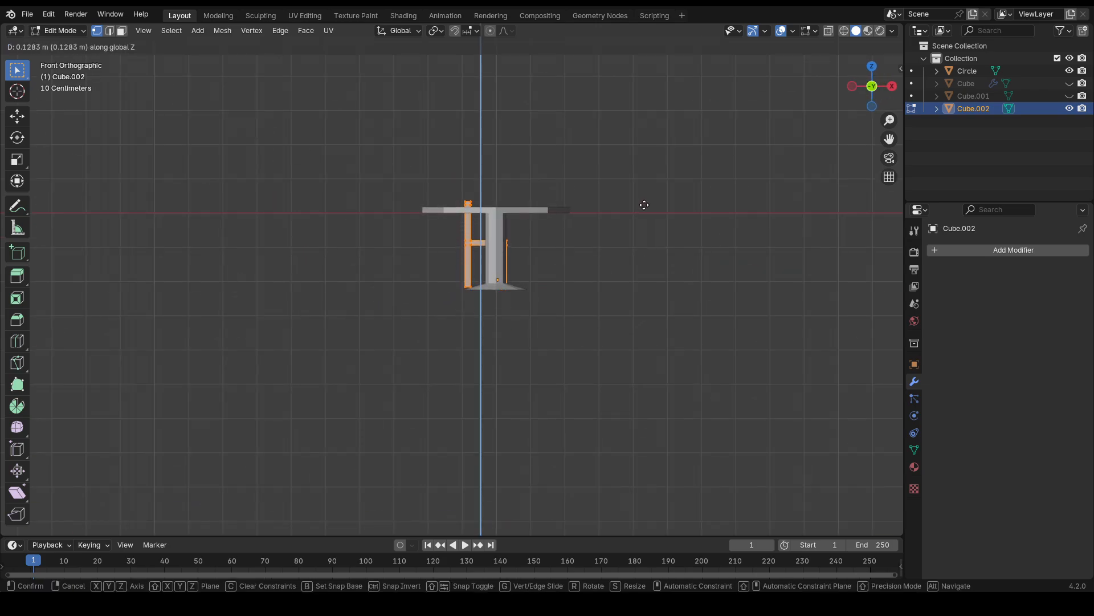
click(644, 205)
key(g)
key(y)
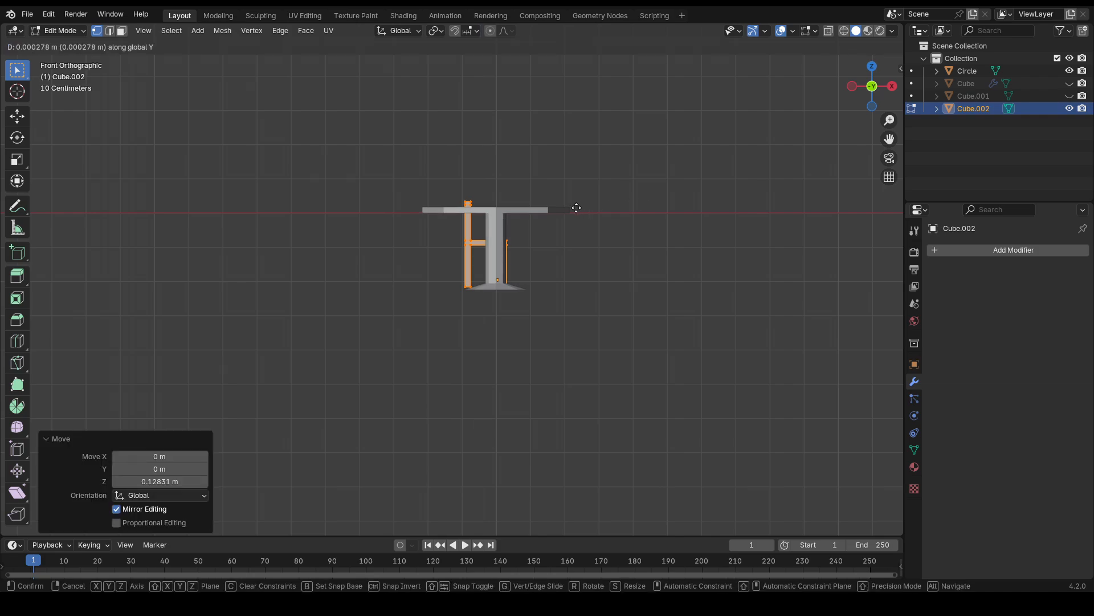
key(x)
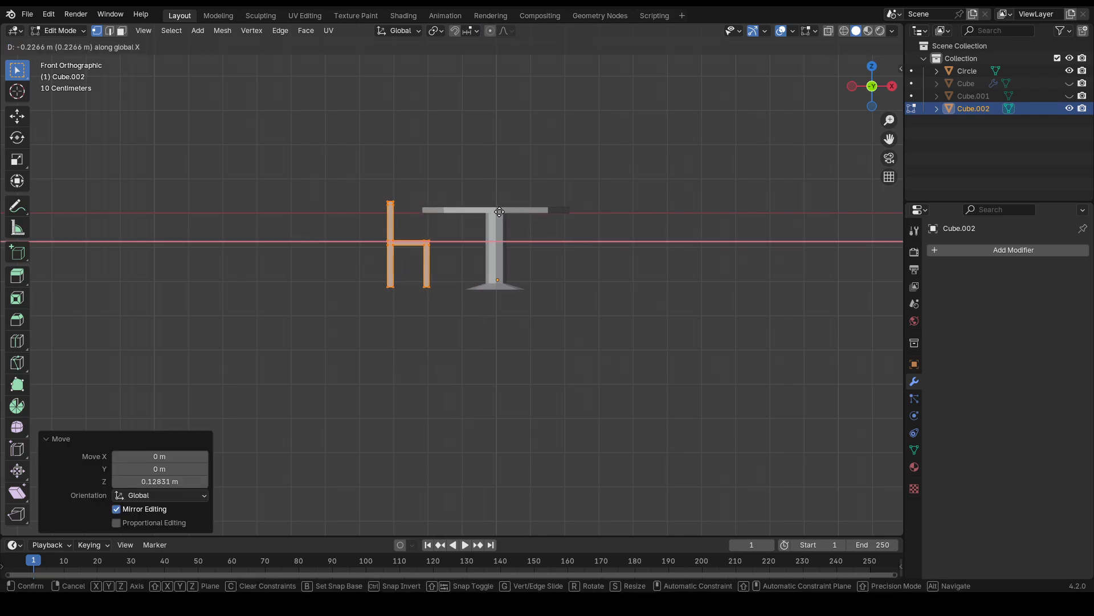
click(499, 211)
- Scale the chair up uniformly by about 1.184 and raise it about 0.022 m to align its feet with the table base
key(s)
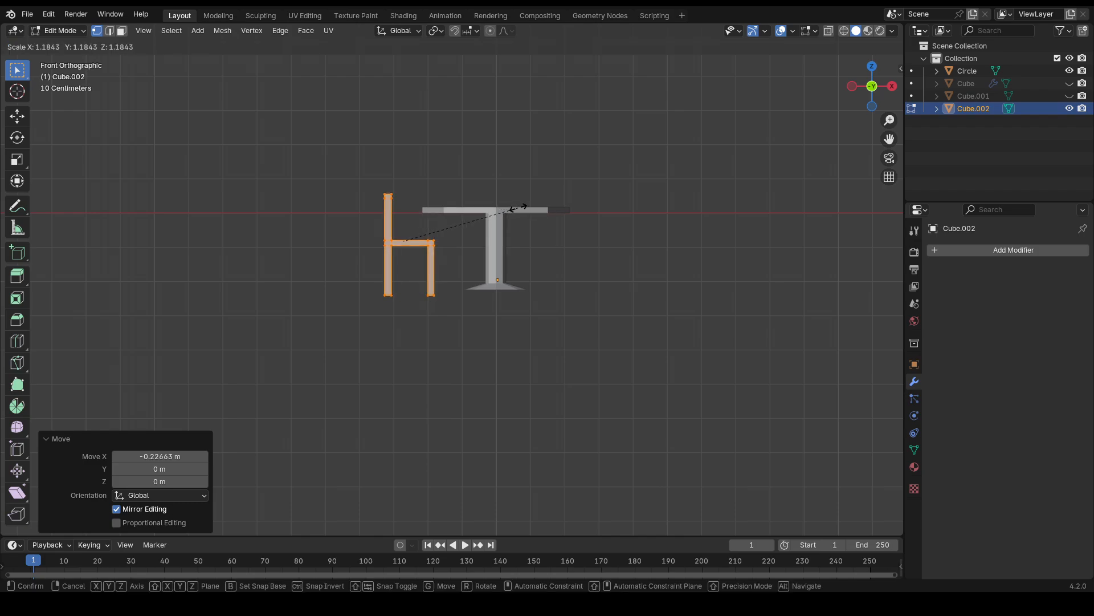
click(518, 207)
key(g)
key(z)
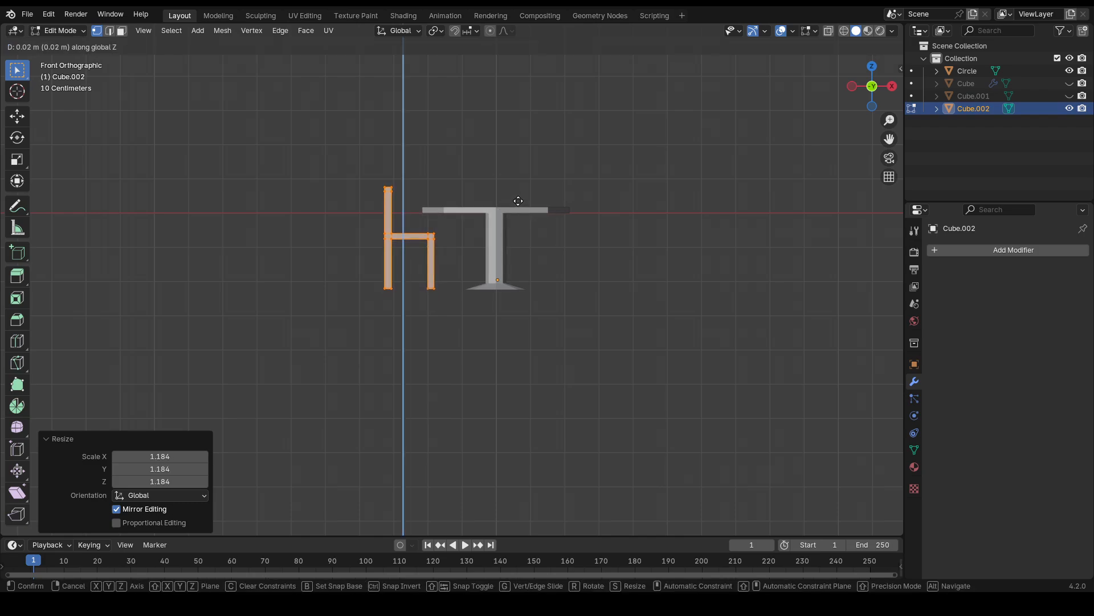
click(518, 201)
- Move the chair about 0.042 m further along negative X, away from the table
key(g)
key(g)
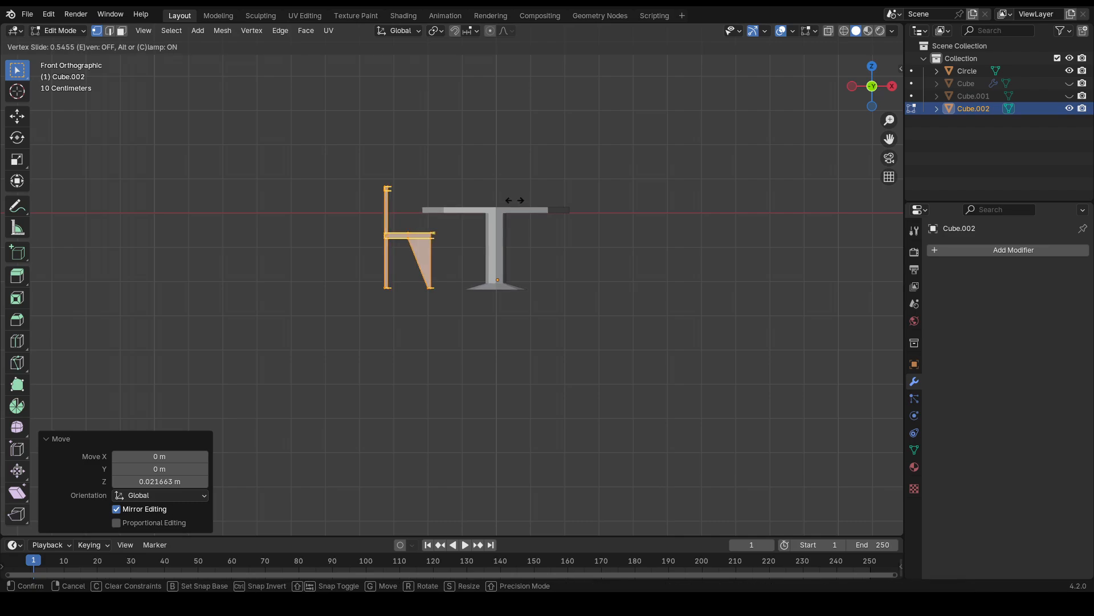
key(Escape)
key(g)
key(x)
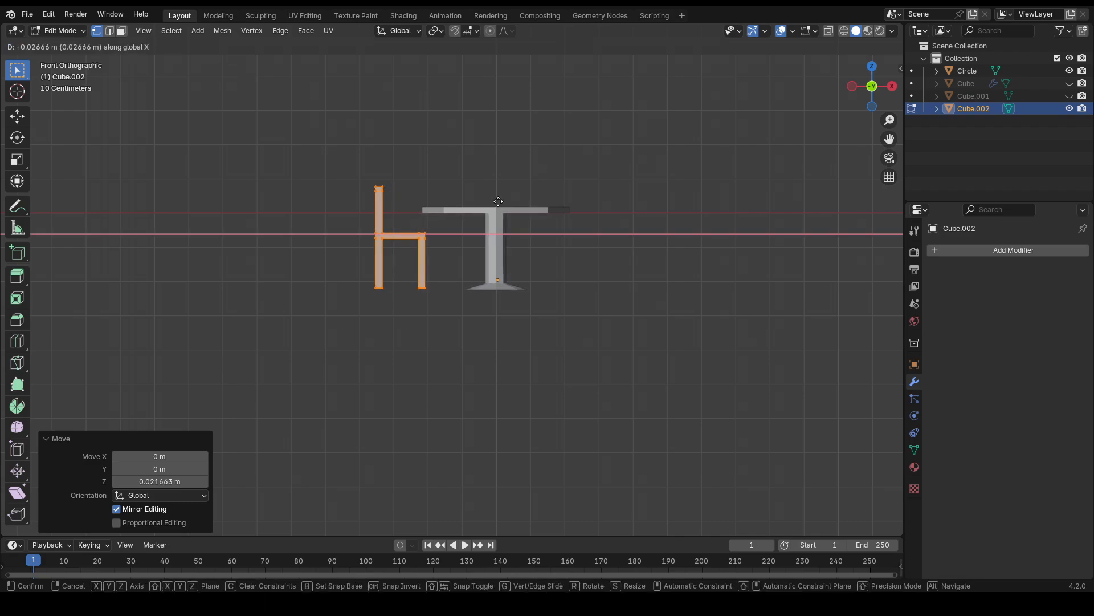
click(493, 202)
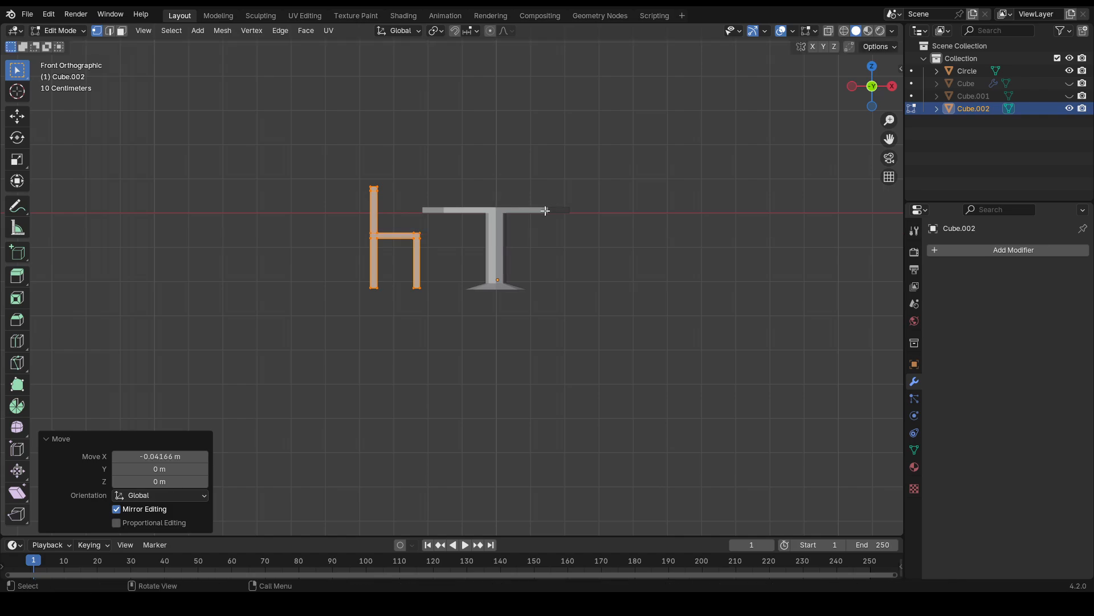
- Rotate the chair mesh about -49.8° around the global Z axis
key(KP_3)
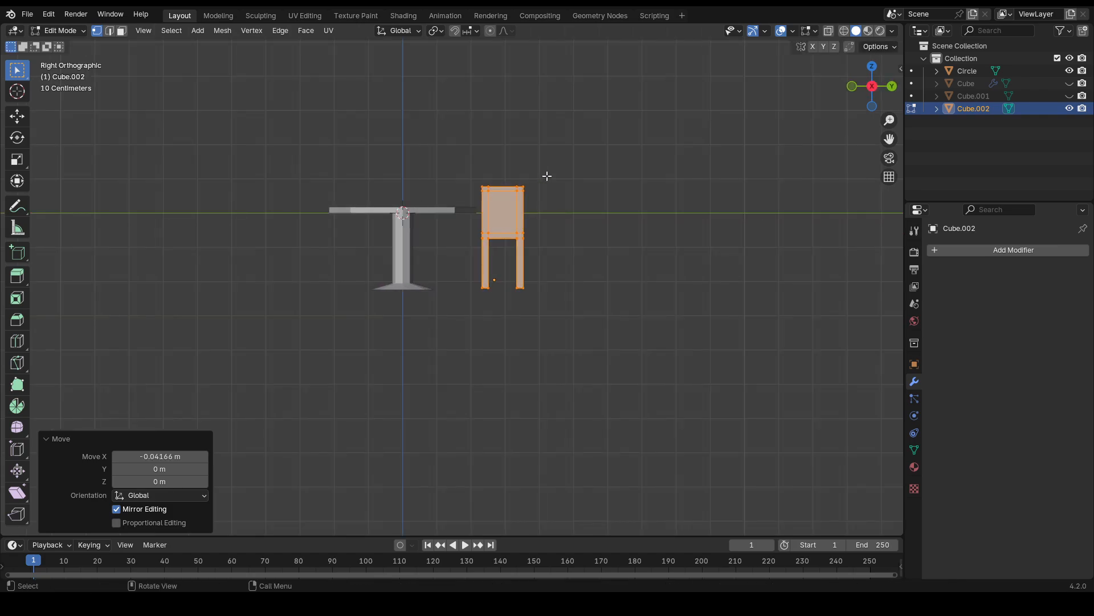
middle_drag(547, 176, 567, 262)
key(s)
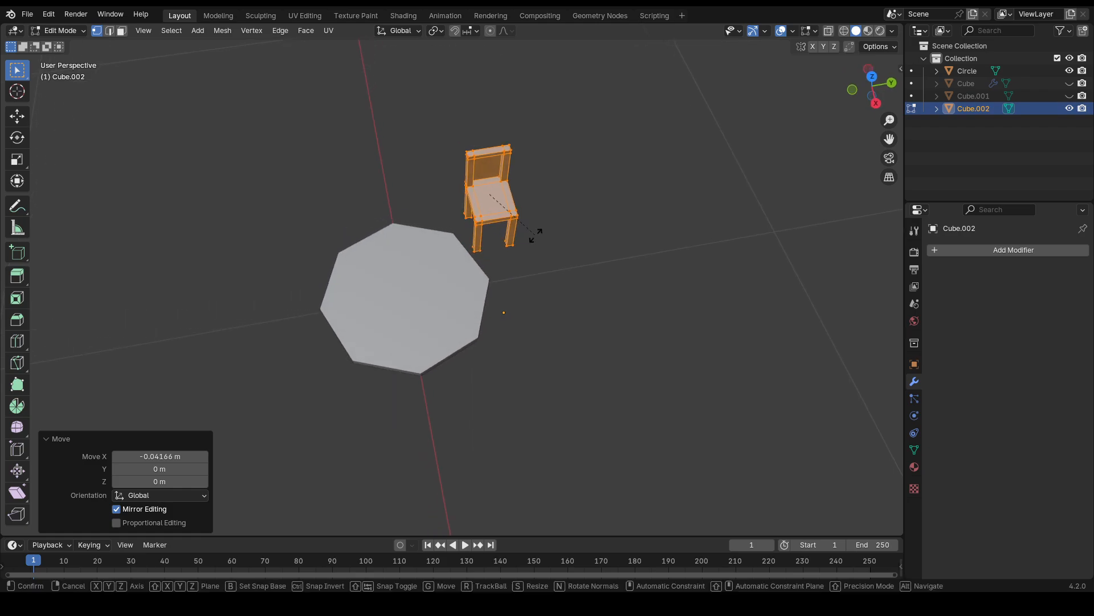
key(y)
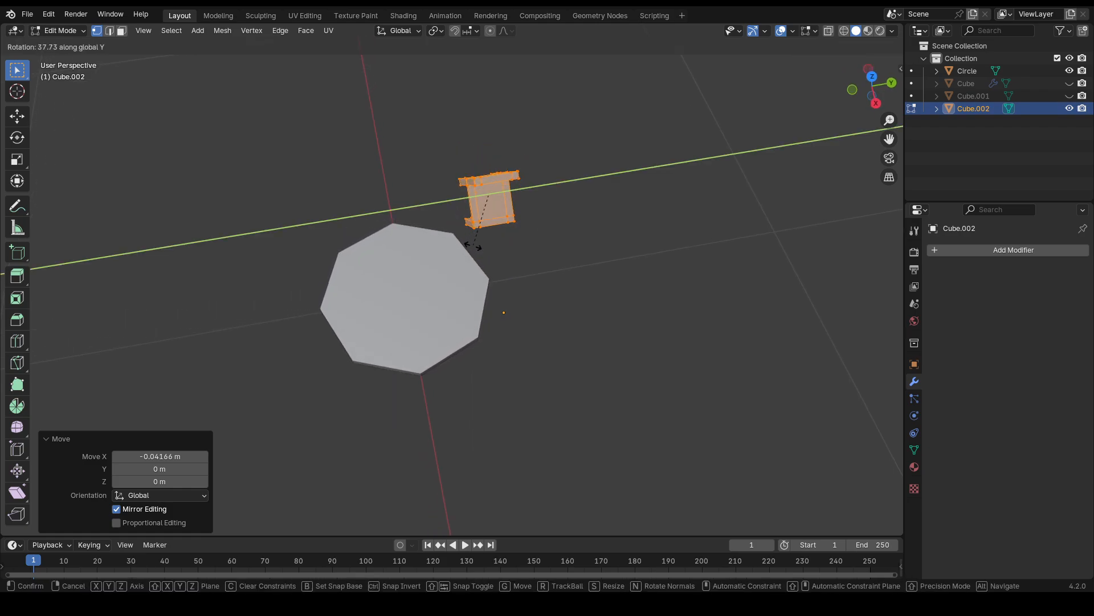
key(y)
key(z)
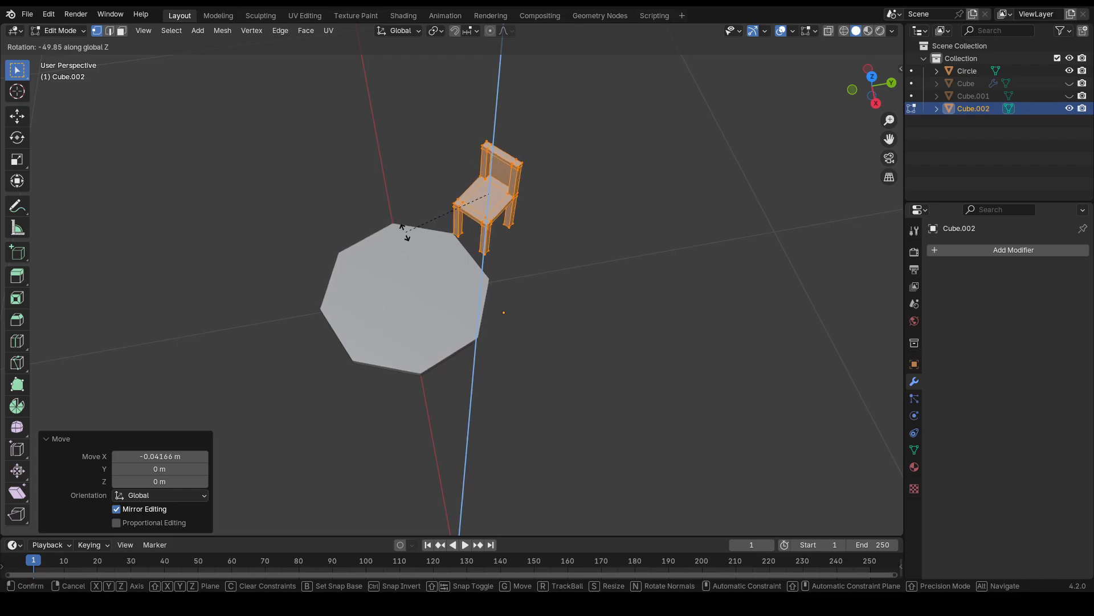
click(406, 232)
- Merge all the chair's vertices by distance and return to Object Mode
scroll(562, 215, down, 5)
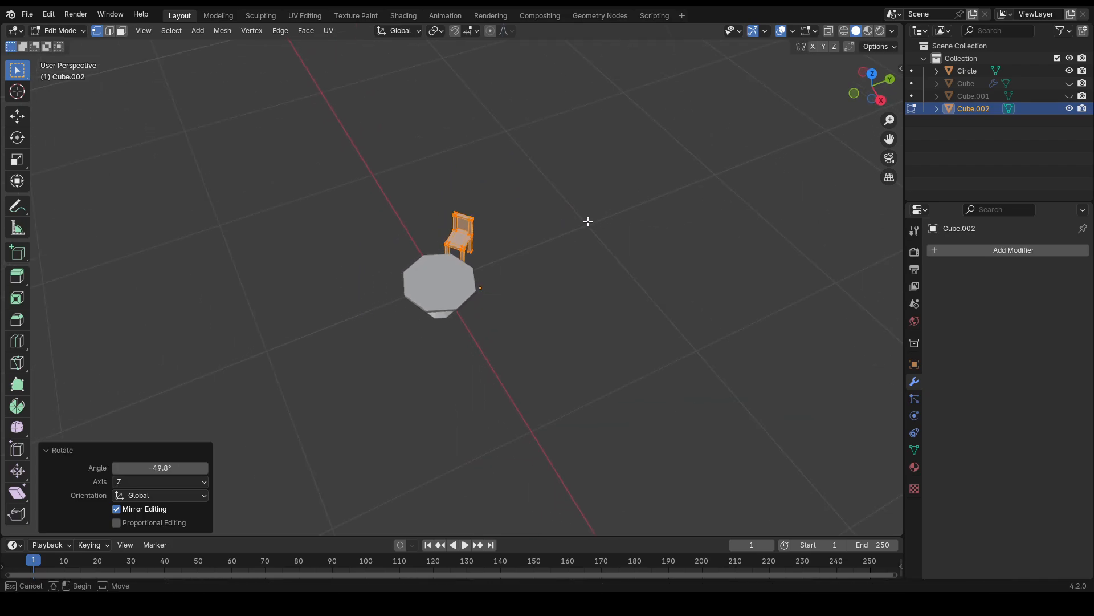
drag(589, 222, 589, 234)
middle_drag(587, 242, 576, 212)
scroll(511, 210, up, 7)
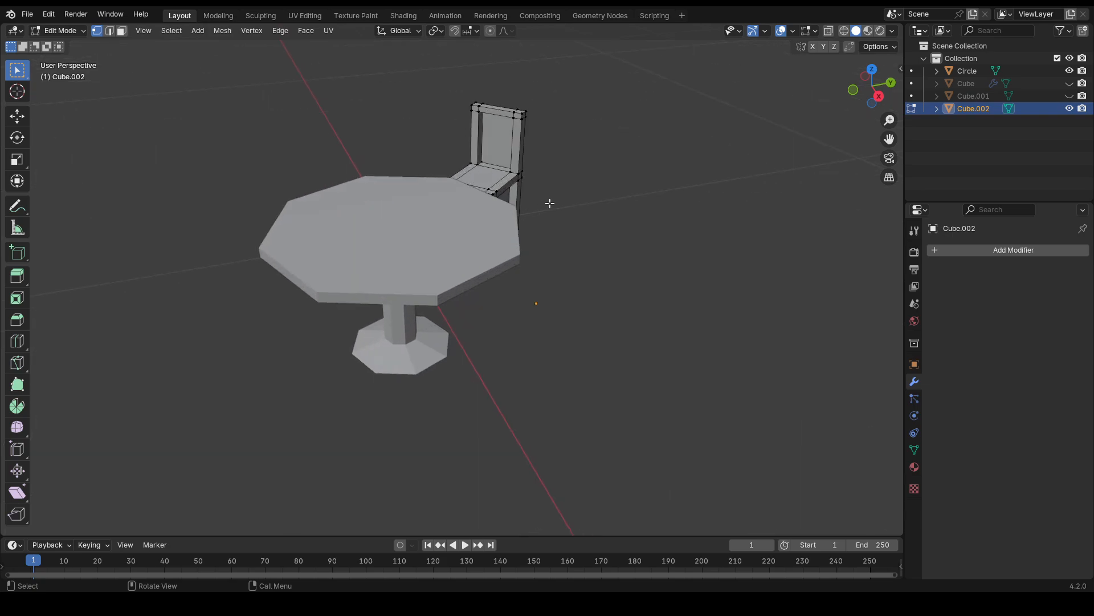
middle_drag(552, 150, 543, 207)
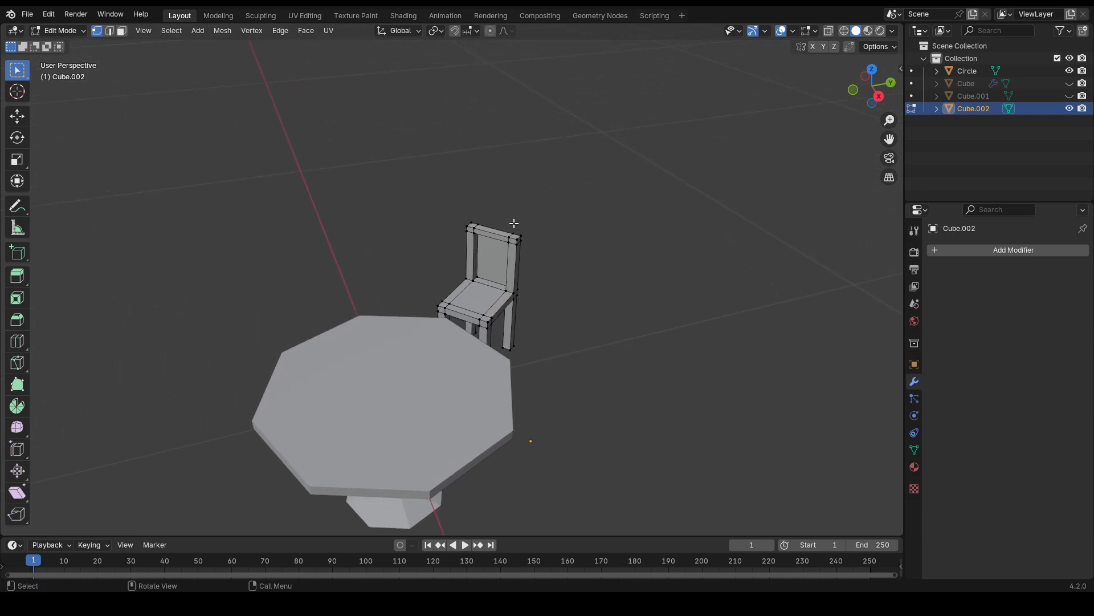
key(a)
key(m)
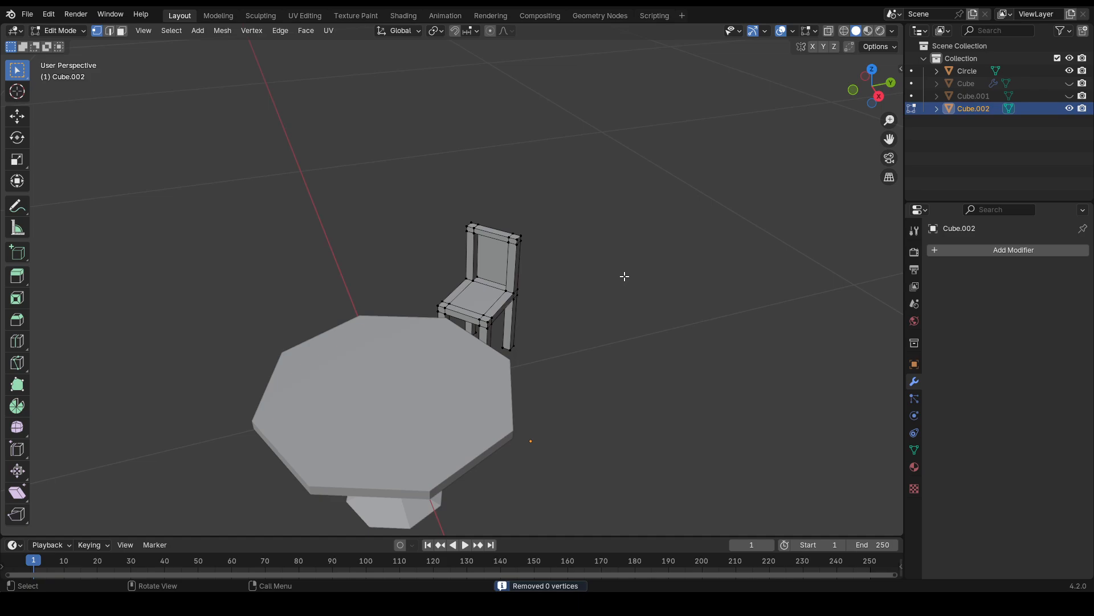
key(Tab)
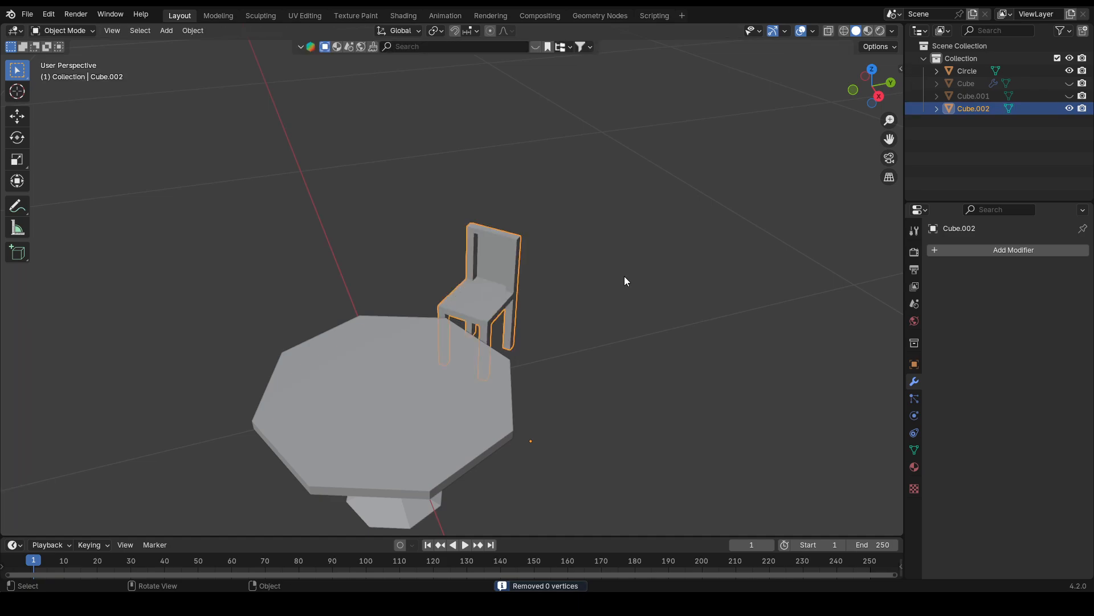
- Select the chair object and move it about 0.125 m along negative Y, closer to the table
scroll(627, 274, down, 5)
click(631, 272)
middle_drag(632, 271, 501, 265)
click(485, 301)
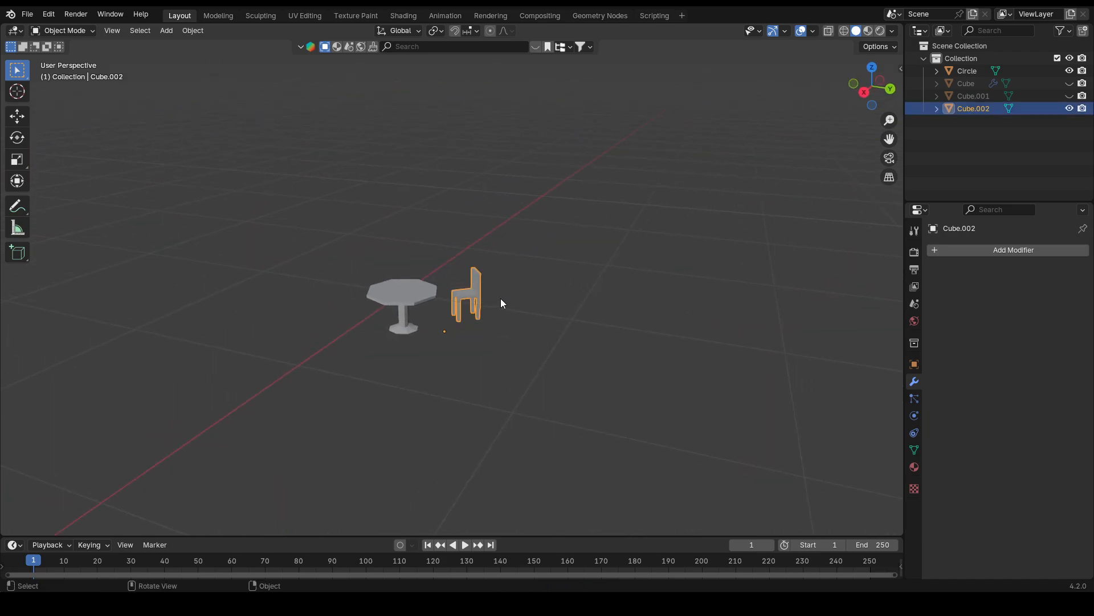
key(g)
key(y)
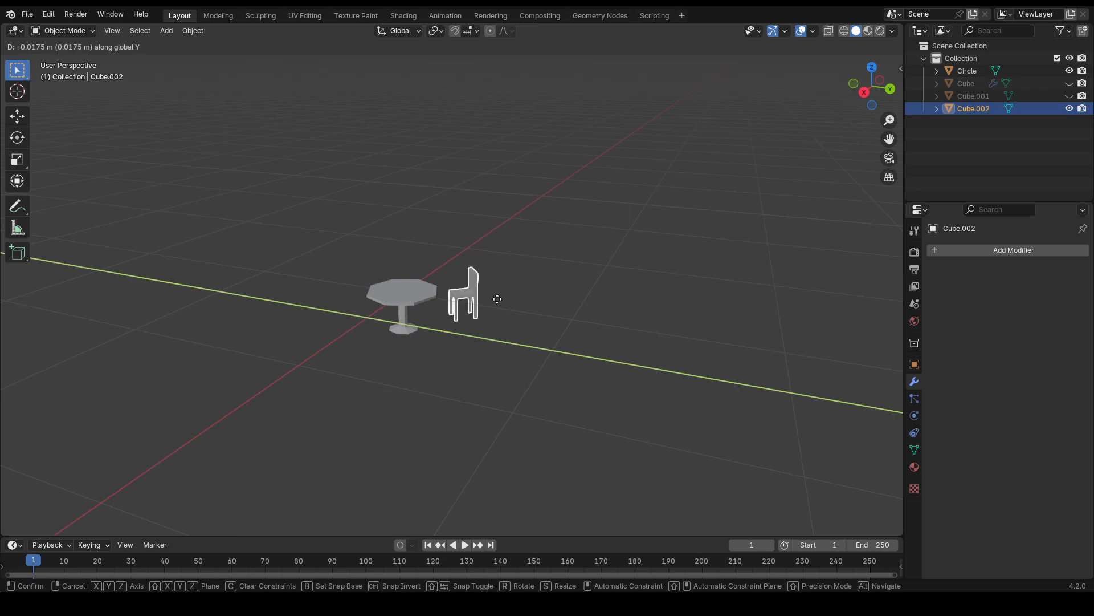
click(483, 298)
- Move the chair about 0.149 m along X so that its seat tucks under the tabletop
middle_drag(483, 299, 421, 340)
scroll(439, 306, up, 8)
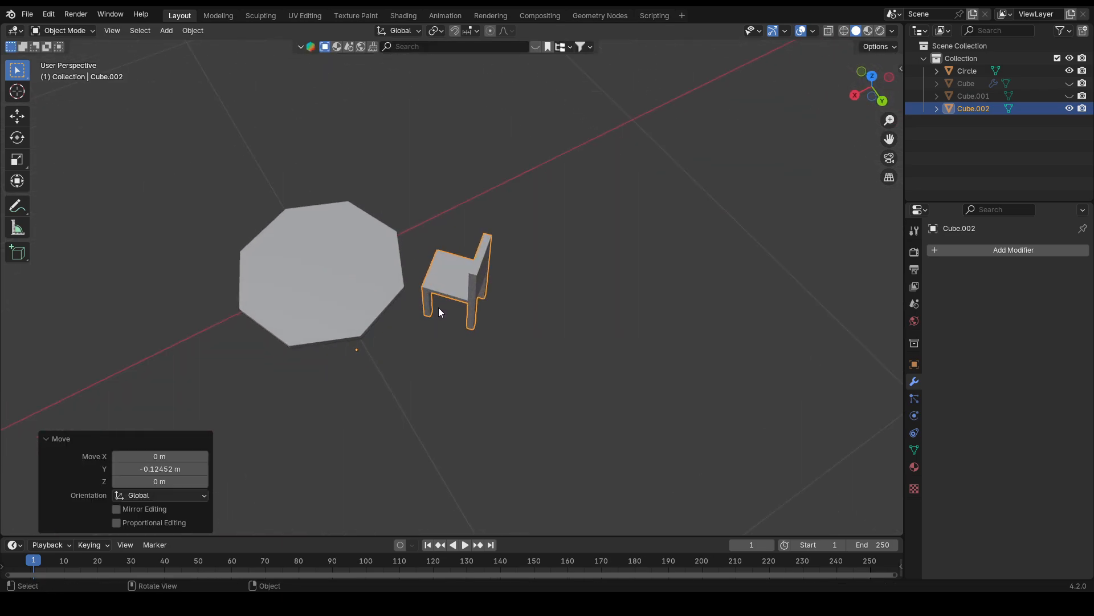
key(x)
key(g)
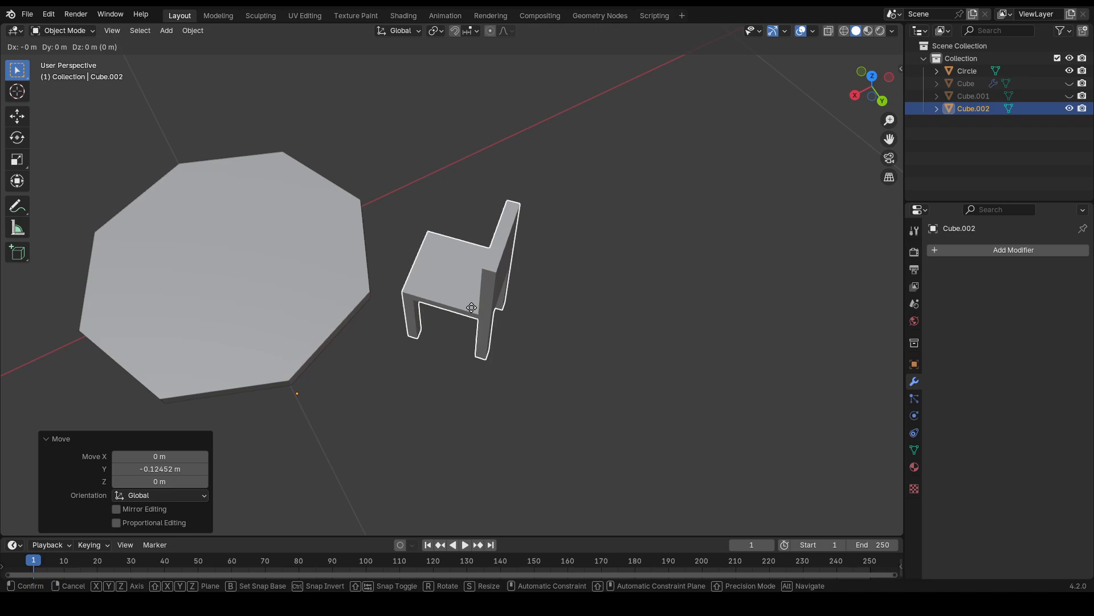
key(x)
click(398, 347)
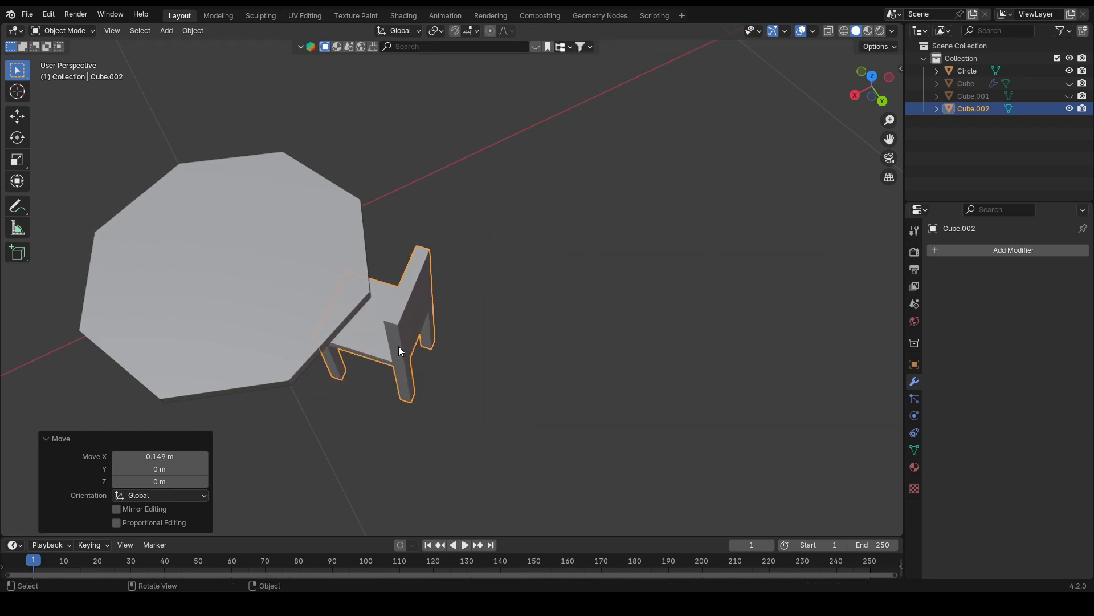
- Examine the chair's placement and proportions against the table from different angles and distances
middle_drag(399, 346, 562, 284)
scroll(474, 245, down, 4)
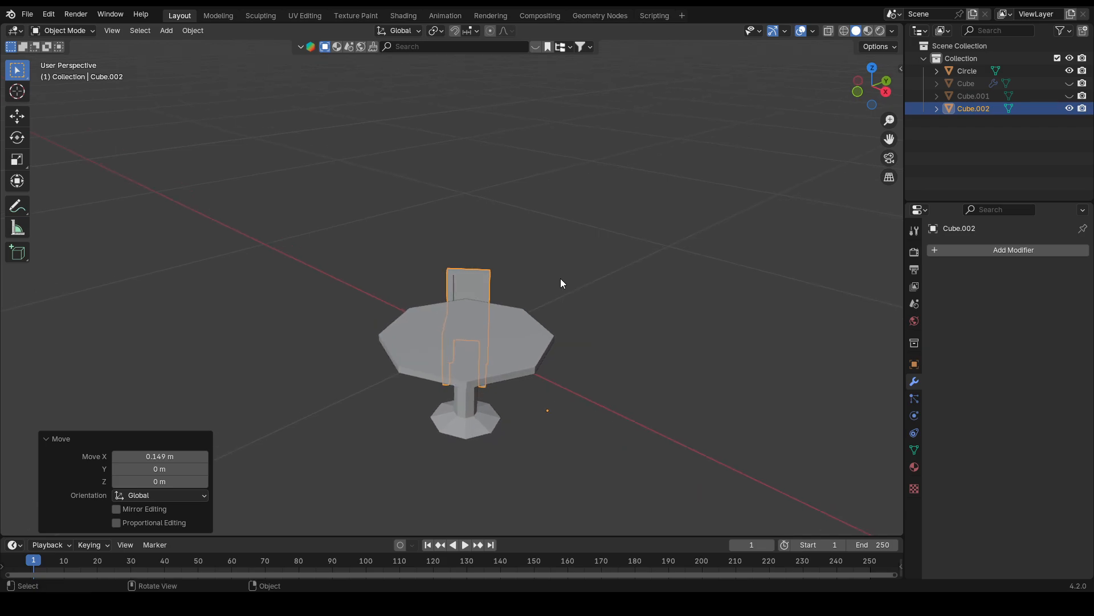
scroll(561, 283, down, 10)
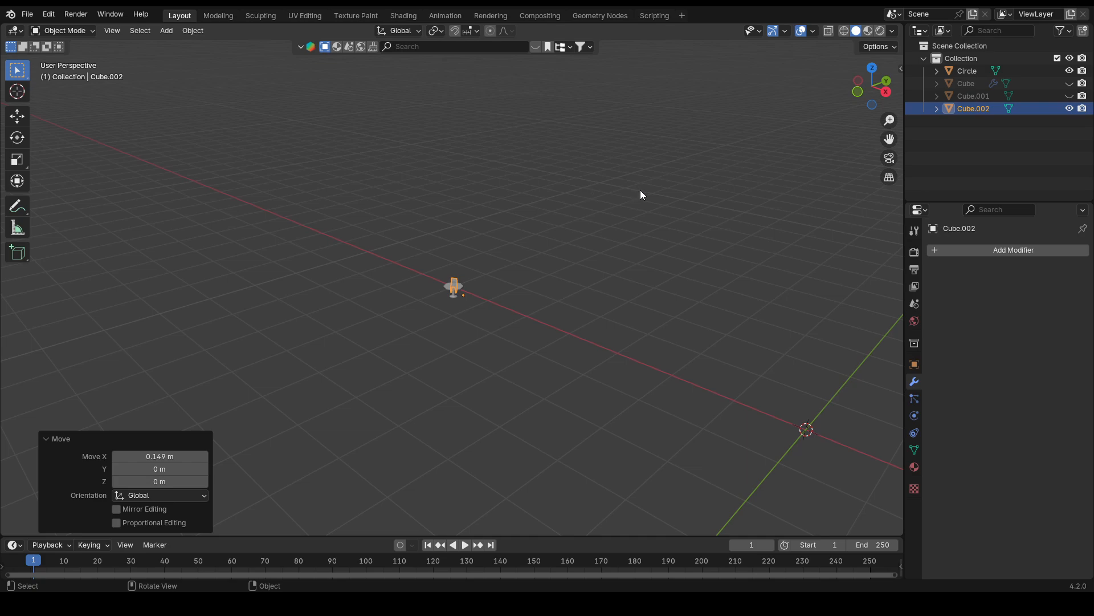
middle_drag(619, 169, 559, 170)
click(558, 171)
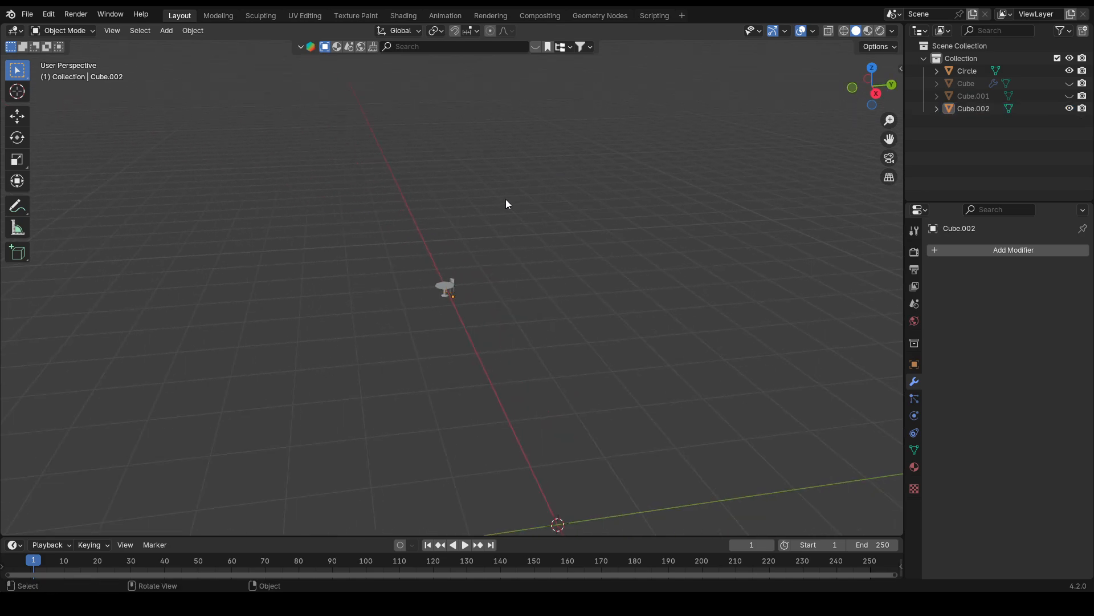
scroll(505, 252, up, 6)
scroll(509, 273, up, 7)
scroll(479, 251, down, 6)
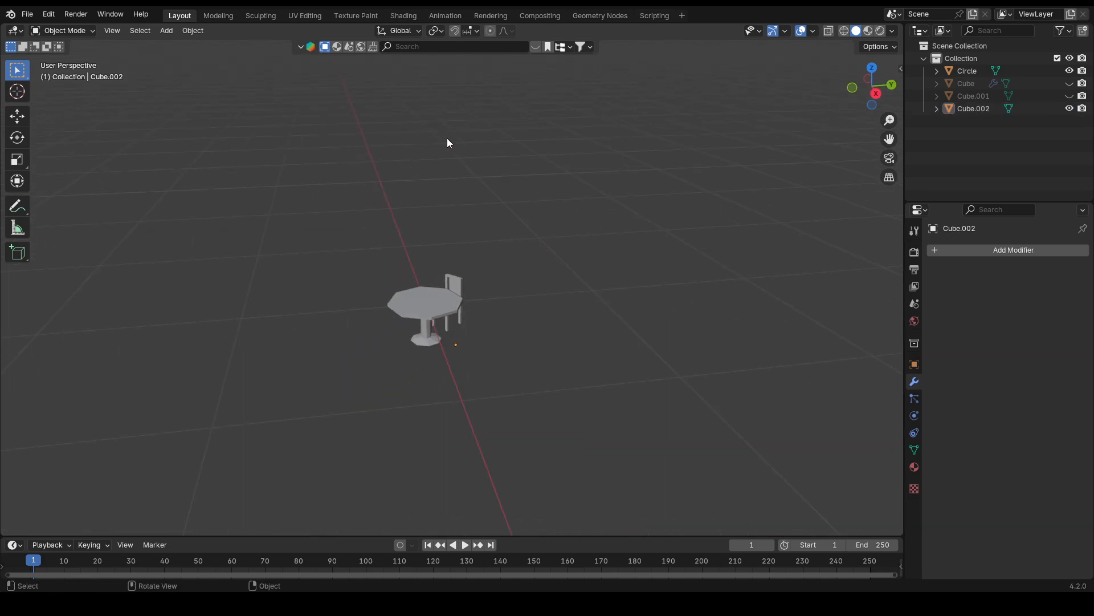
key(Tab)
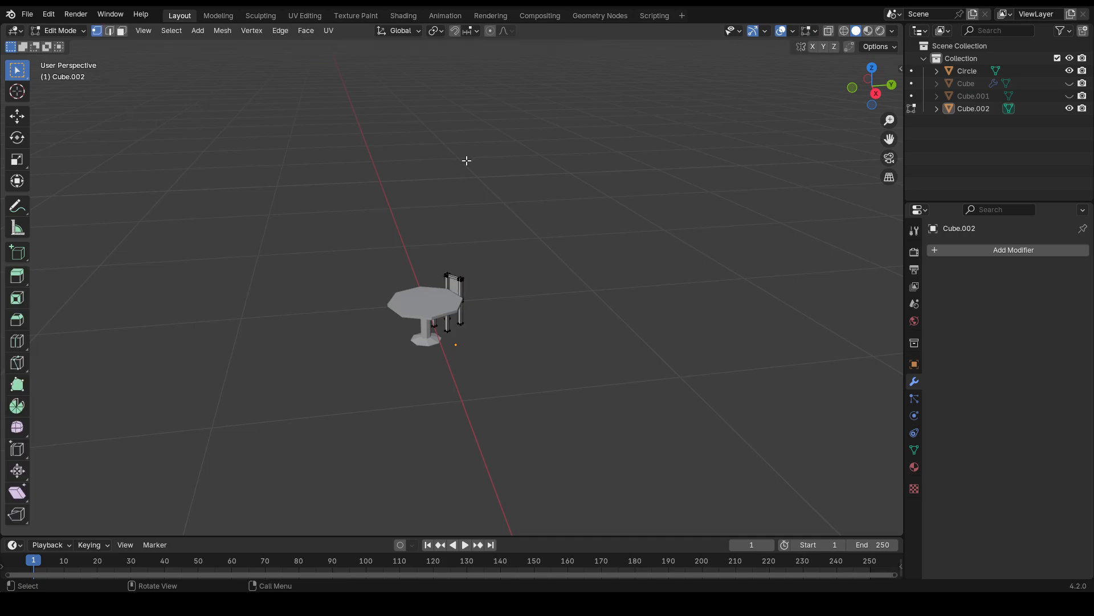
key(Tab)
- Unhide the tower and house objects, Cube and Cube.001
click(1070, 95)
click(1069, 84)
scroll(592, 188, down, 8)
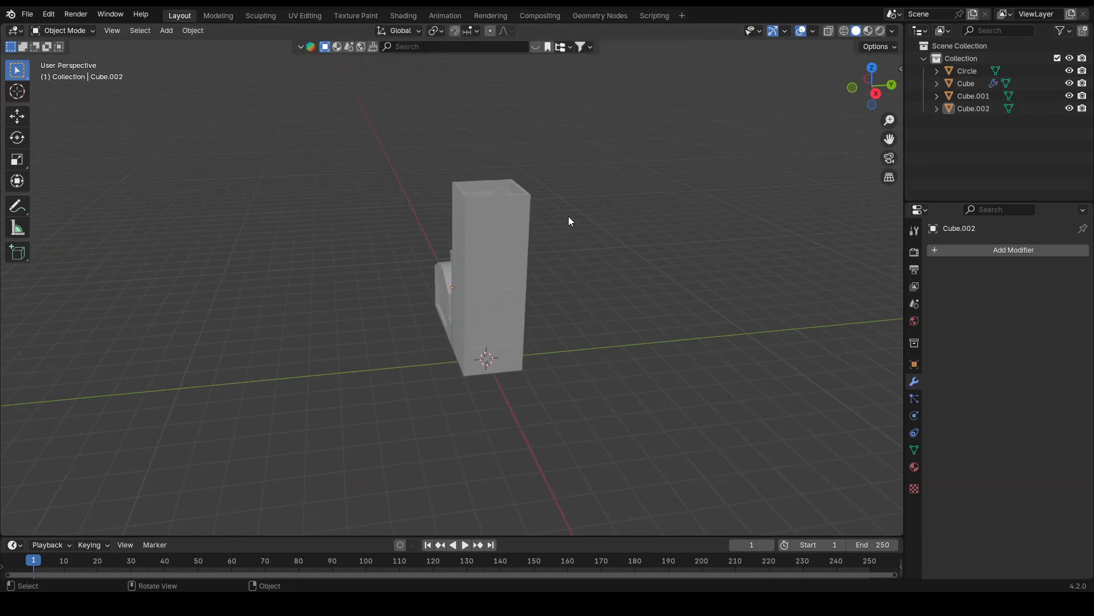
- Select the table and chair together and raise them about 6.17 m along Z to the tower's top
middle_drag(569, 218, 495, 251)
shift+click(457, 281)
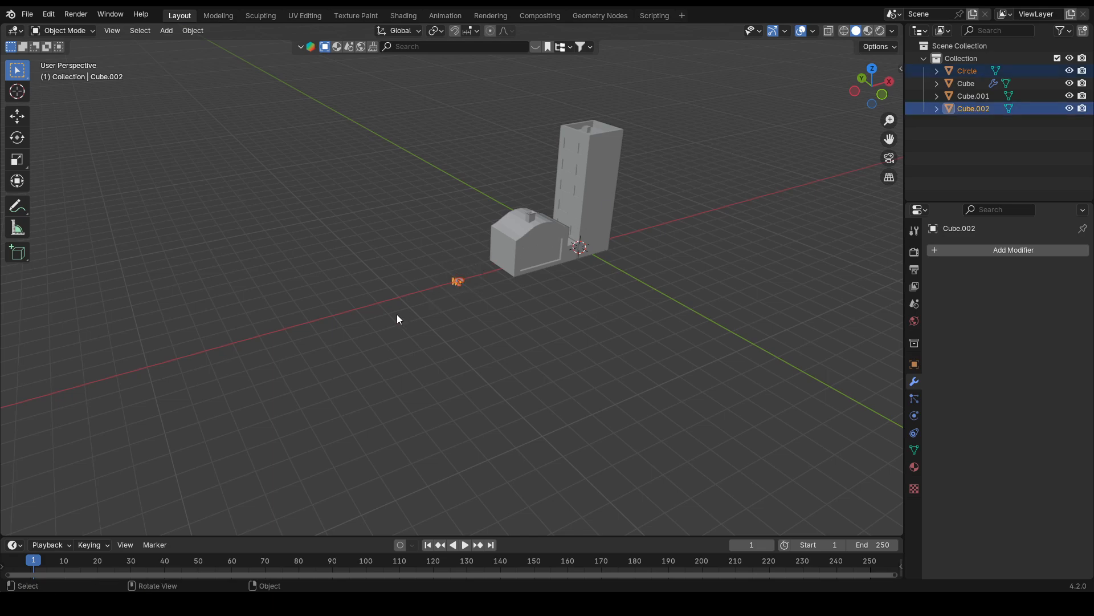
key(g)
key(z)
click(559, 112)
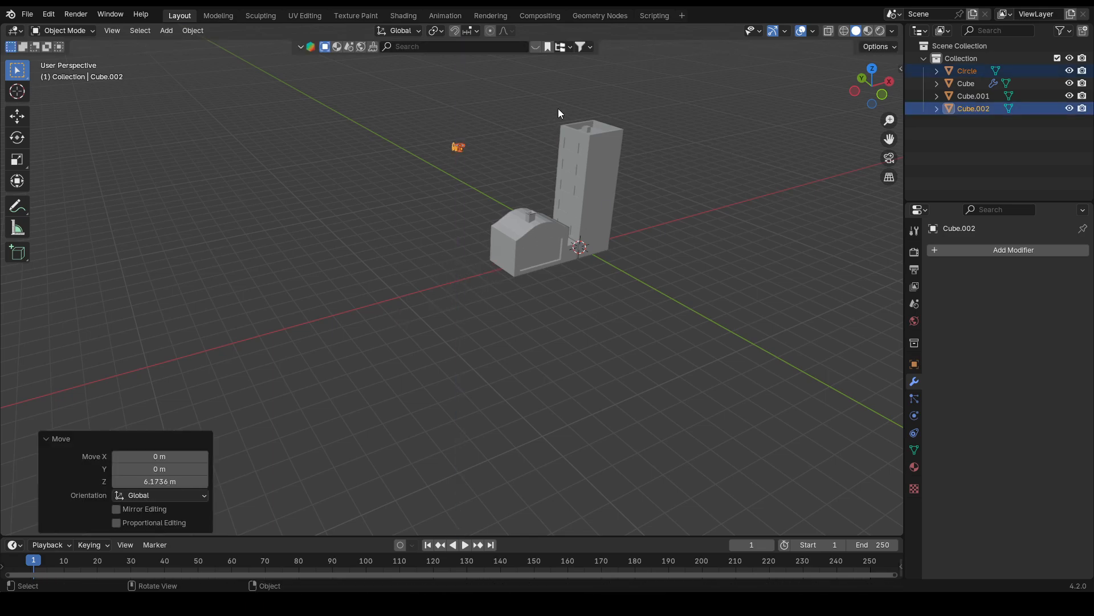
- Move the table and chair about 7.574 m along X so that they are over the tower
key(KP_1)
key(g)
key(x)
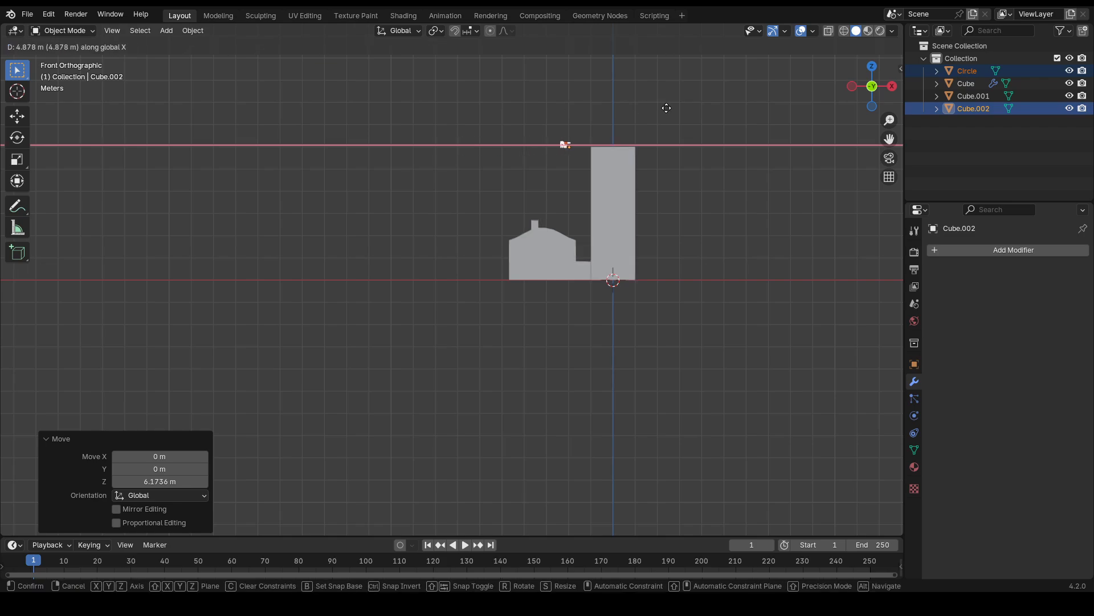
click(726, 110)
- Drop the selected table and chair onto the tower's roof floor with the Drop It command
middle_drag(726, 109, 695, 207)
scroll(695, 207, up, 5)
shift+middle_drag(770, 277, 245, 275)
shift+middle_drag(473, 142, 519, 257)
scroll(519, 258, up, 2)
scroll(521, 260, down, 8)
right_click(586, 189)
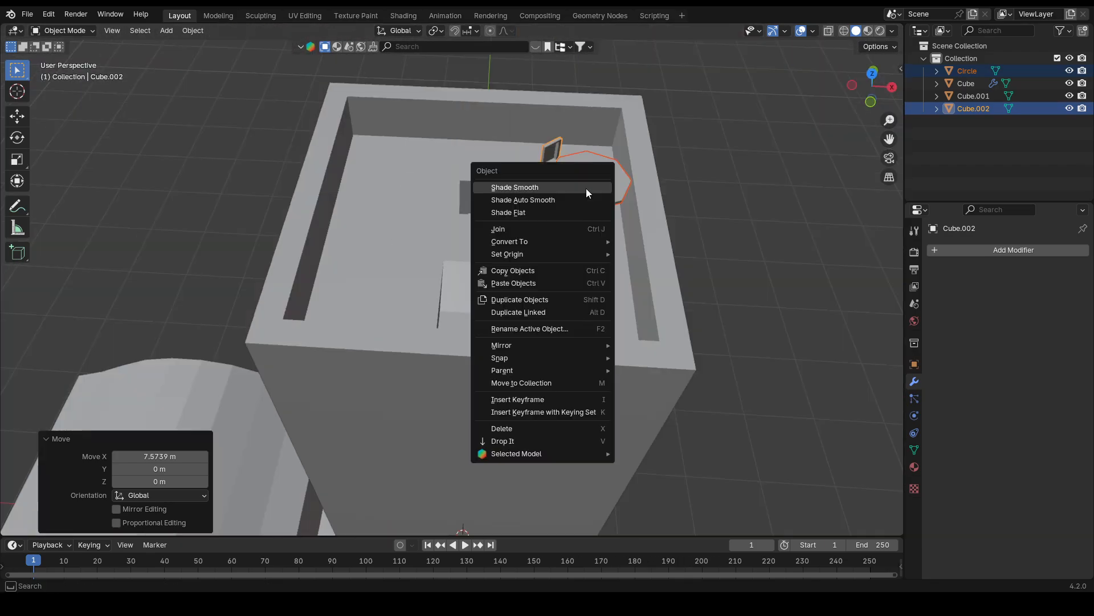
click(532, 441)
- Scale the table and chair together down to a factor of 0.195 on the tower roof
middle_drag(532, 441, 651, 284)
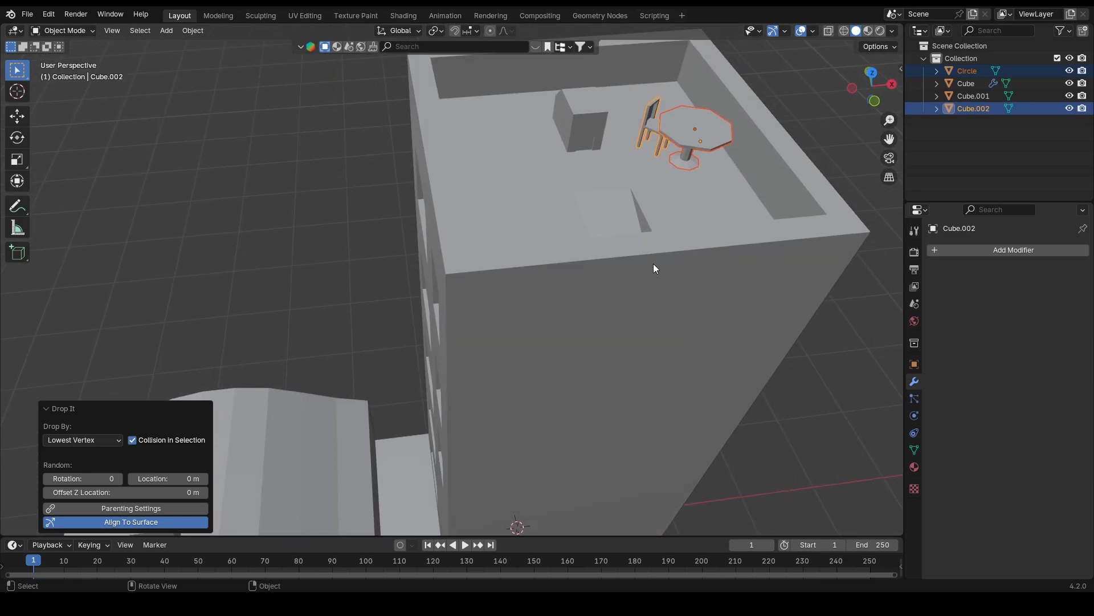
middle_drag(484, 207, 696, 169)
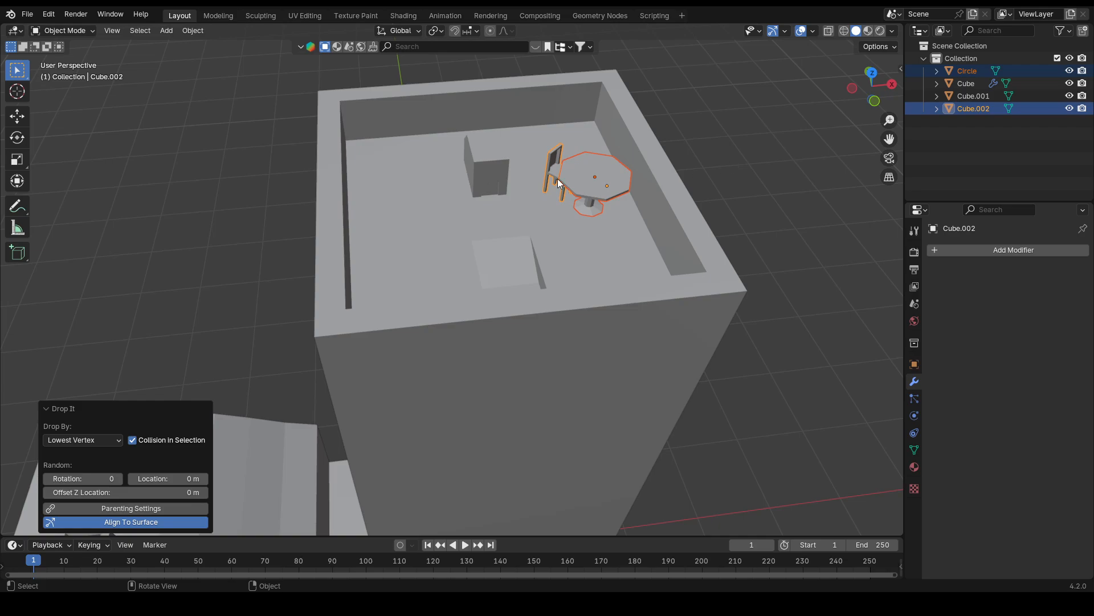
middle_drag(558, 182, 669, 137)
middle_drag(740, 108, 649, 171)
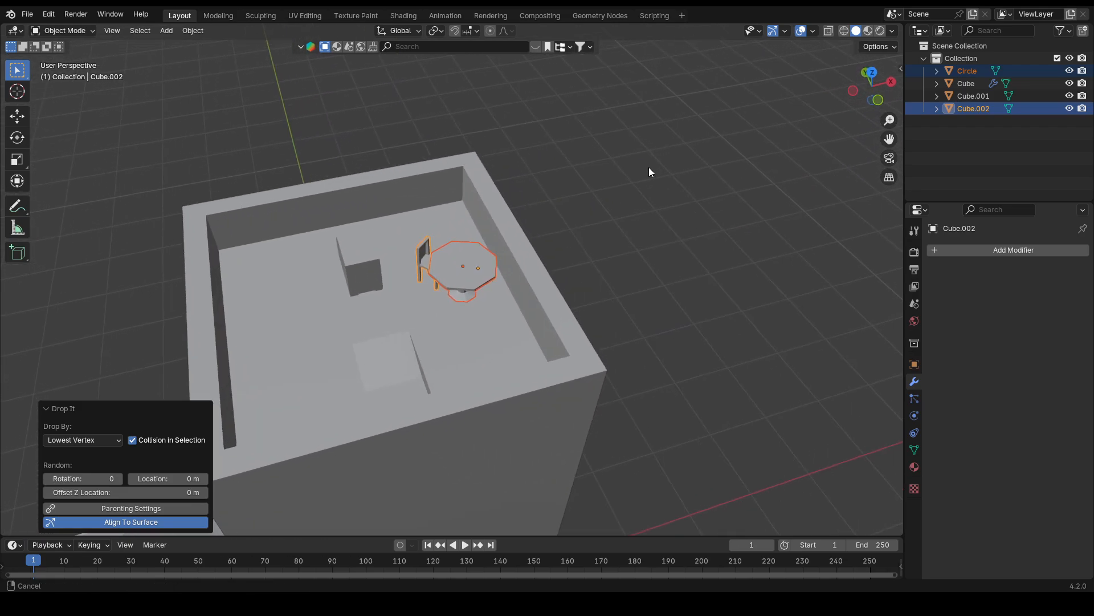
scroll(487, 244, up, 8)
key(s)
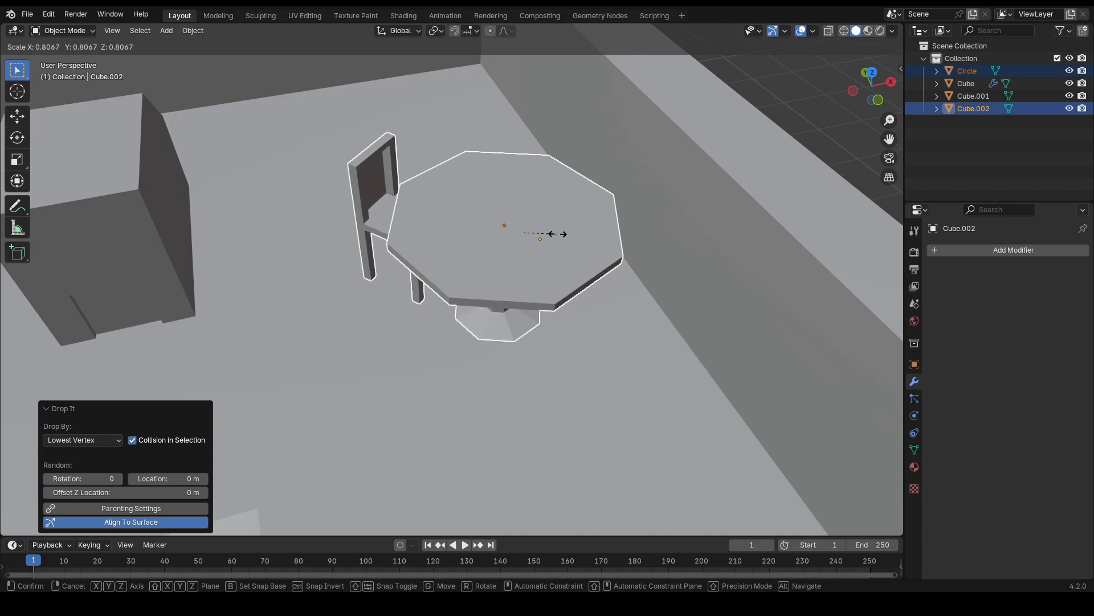
click(532, 237)
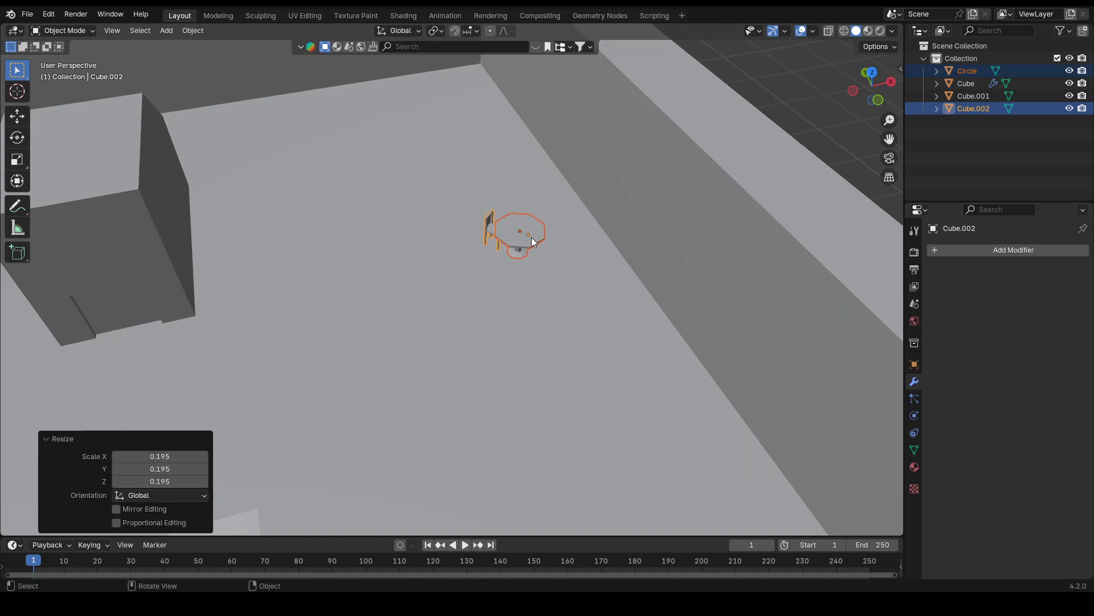
- Move the table and chair across the tower roof, about -0.612 m along Y and -0.918 m along X
middle_drag(531, 237, 505, 224)
scroll(510, 222, down, 6)
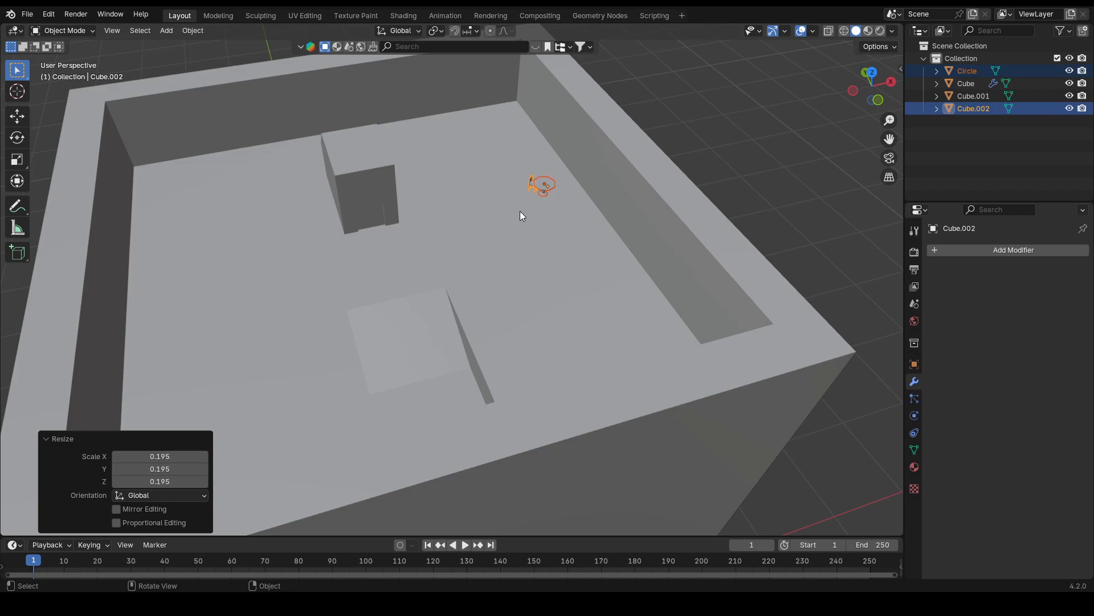
key(g)
right_click(315, 355)
key(g)
key(y)
click(402, 463)
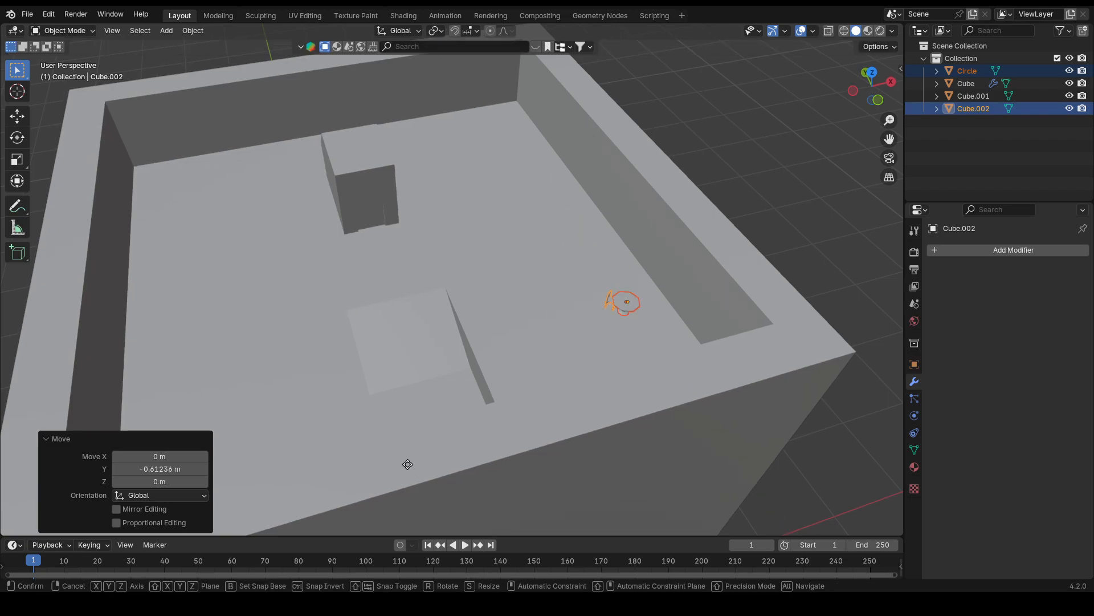
key(g)
key(x)
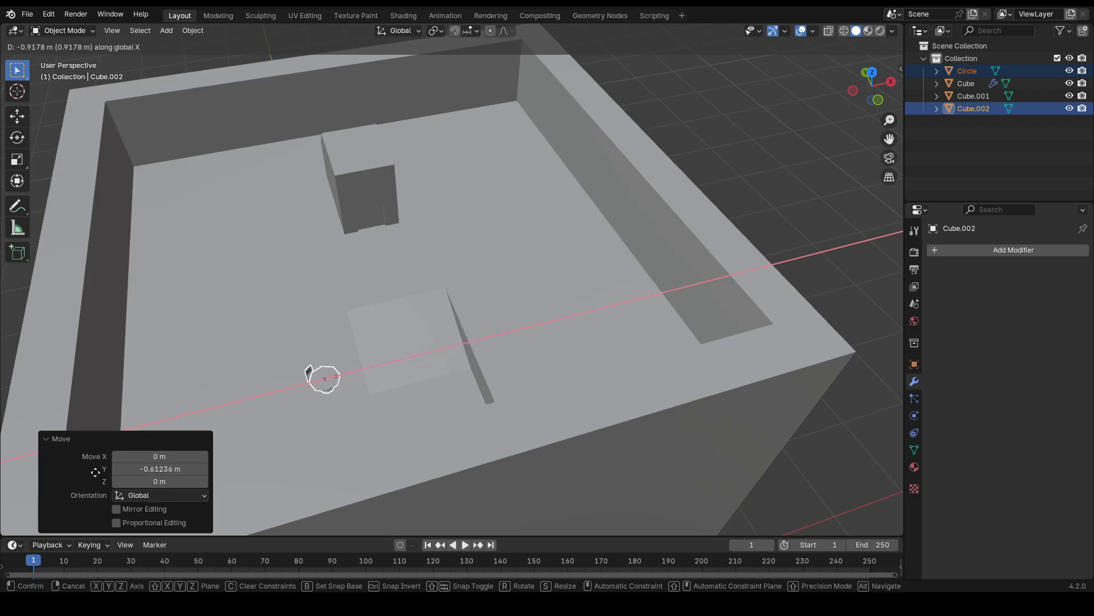
click(96, 472)
- Deselect the furniture and examine the tower and house from several sides and distances
middle_drag(274, 371, 348, 329)
scroll(586, 312, down, 5)
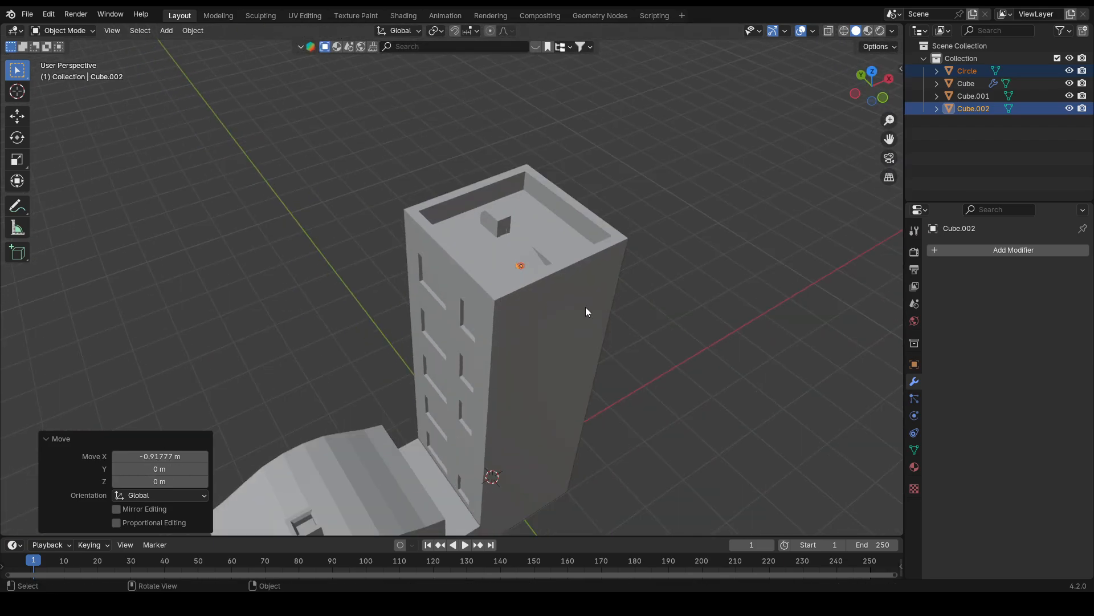
click(659, 320)
middle_drag(659, 320, 740, 322)
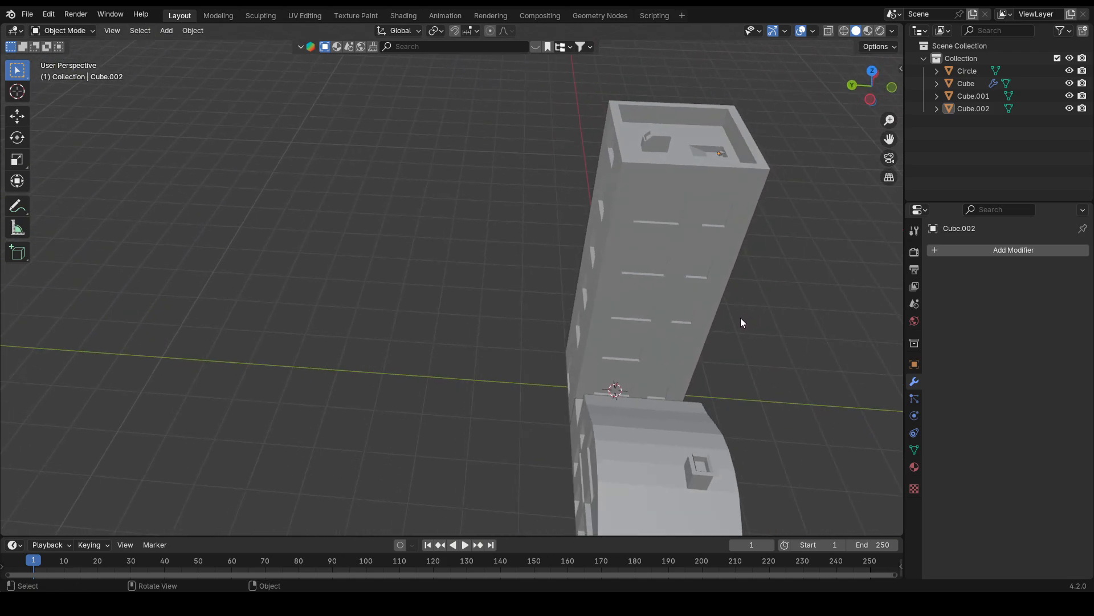
scroll(684, 328, down, 5)
middle_drag(635, 337, 710, 293)
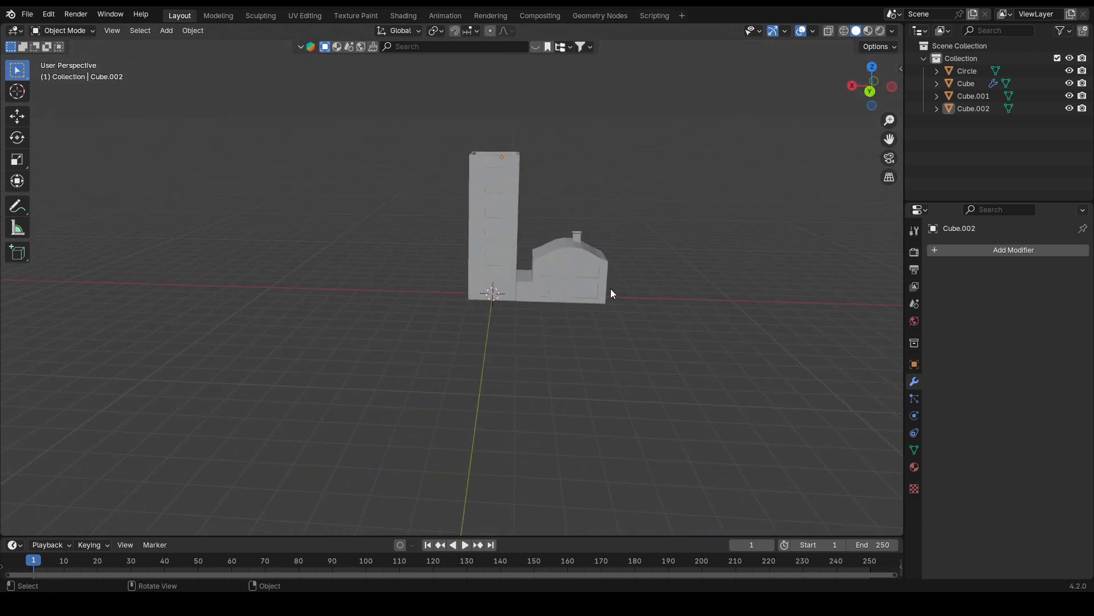
scroll(559, 293, up, 3)
middle_drag(623, 318, 576, 318)
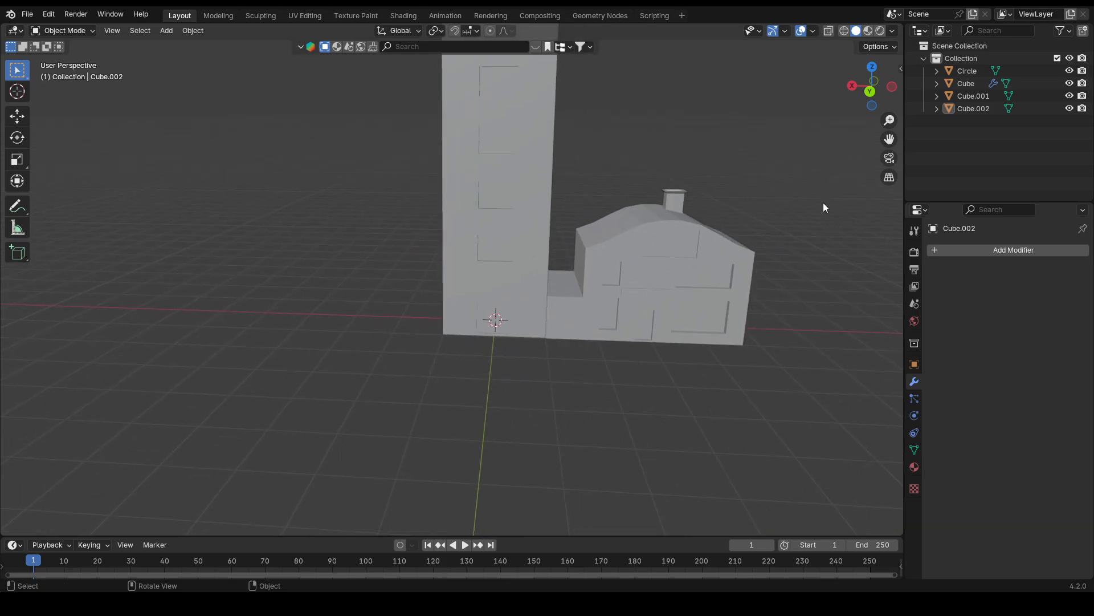
- Enter Edit Mode on the tower and inset the wall face beside the mirror line, just above the doorway
click(975, 97)
click(534, 218)
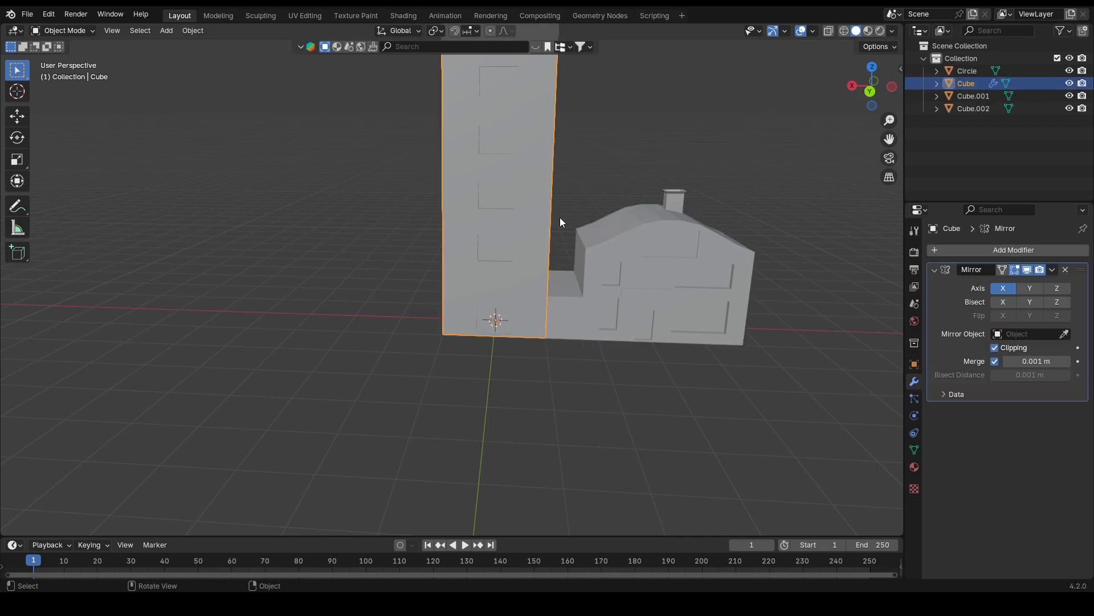
key(Tab)
scroll(591, 307, up, 5)
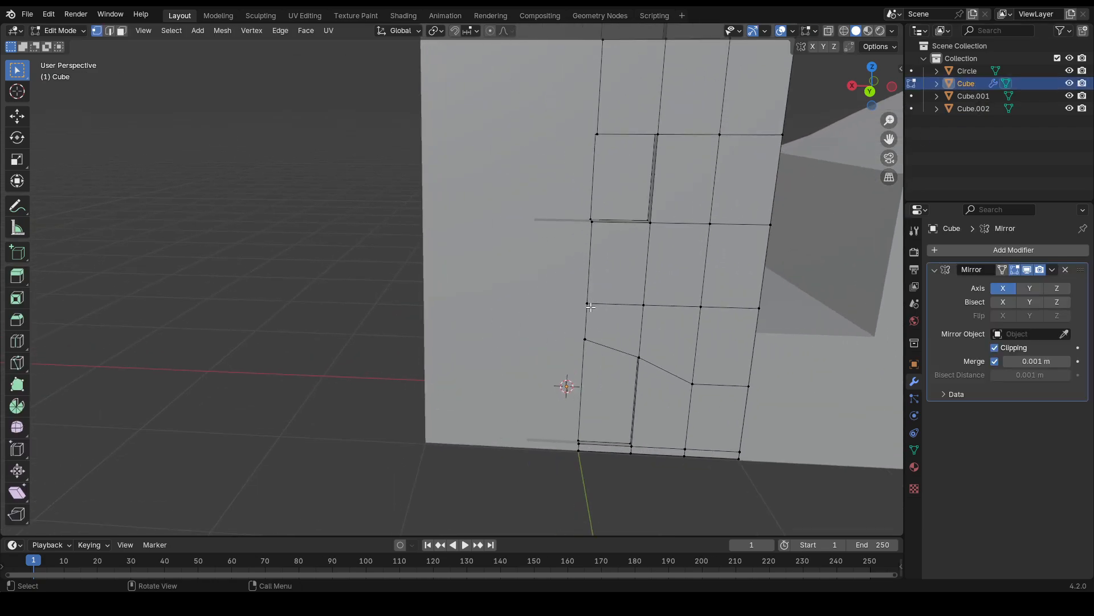
click(619, 269)
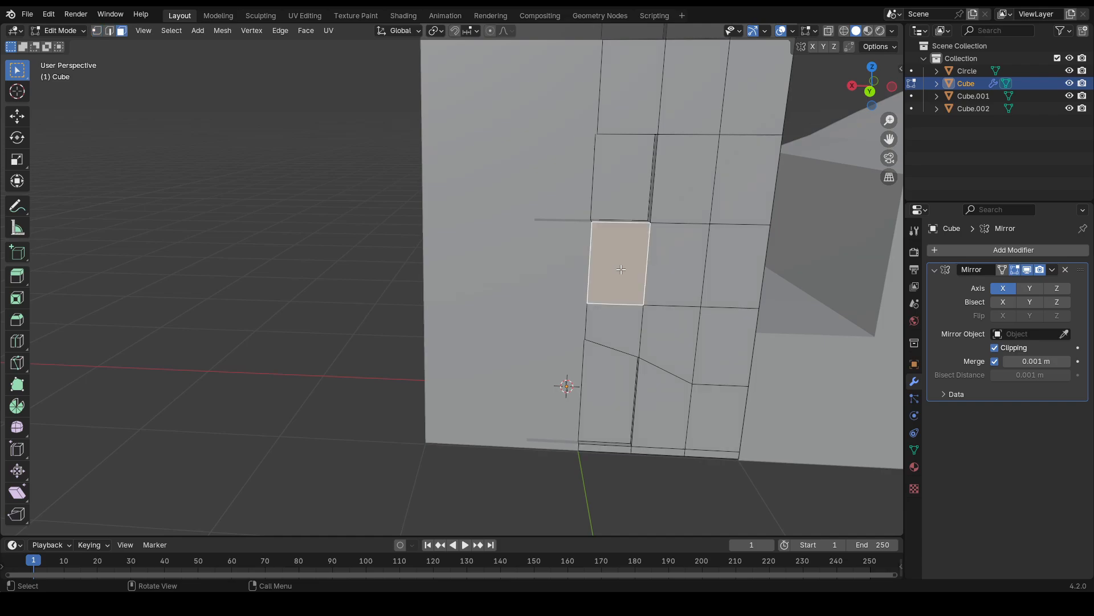
key(i)
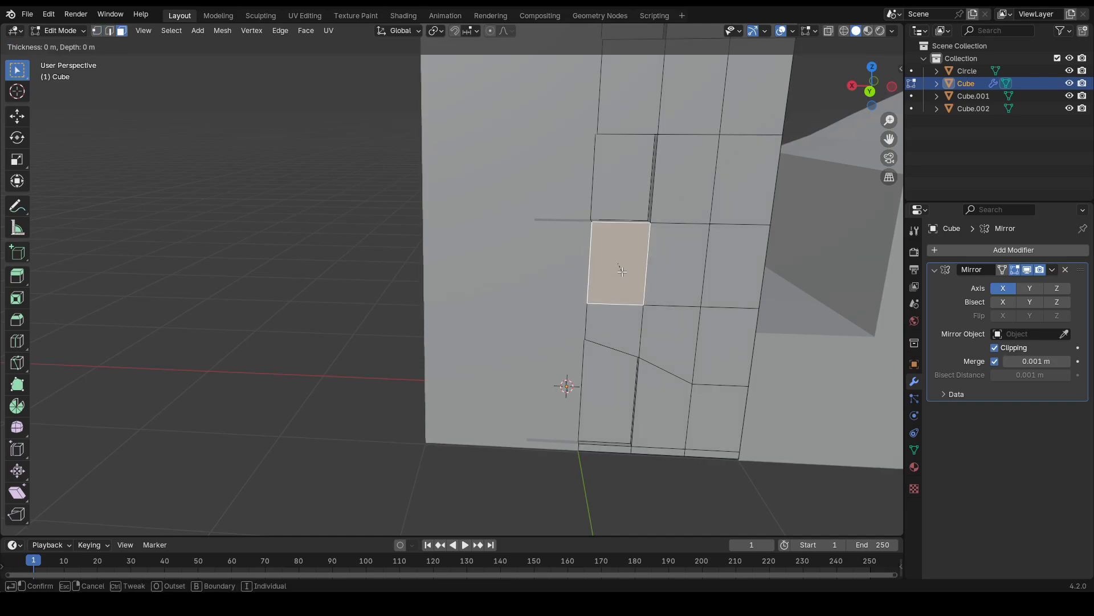
right_click(598, 195)
middle_drag(632, 219, 631, 255)
key(i)
click(634, 239)
key(e)
right_click(590, 263)
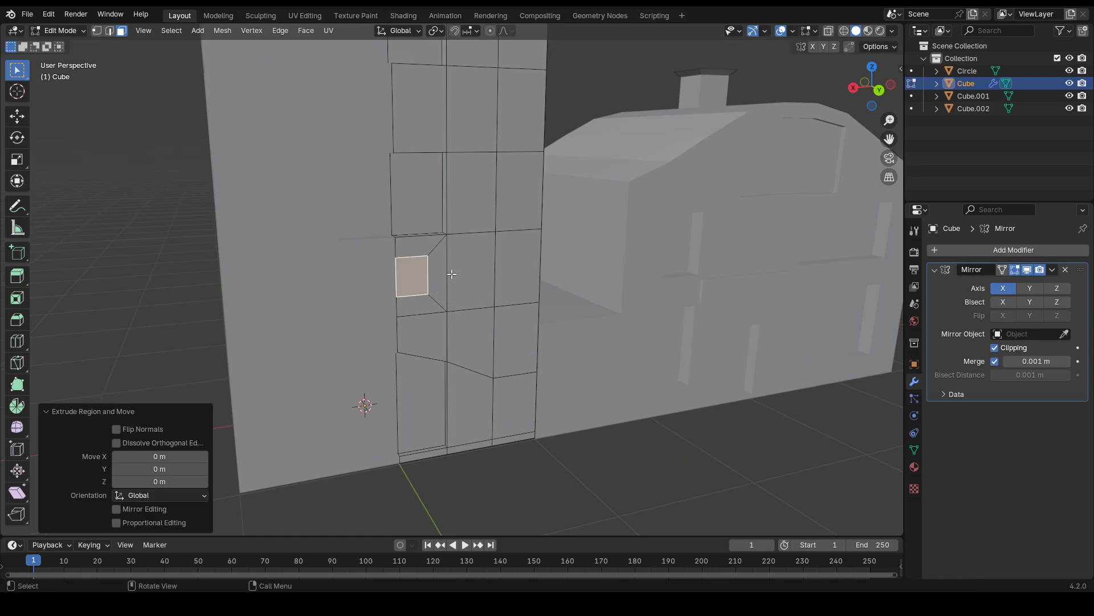
key(2)
click(432, 272)
key(g)
key(z)
right_click(434, 271)
key(g)
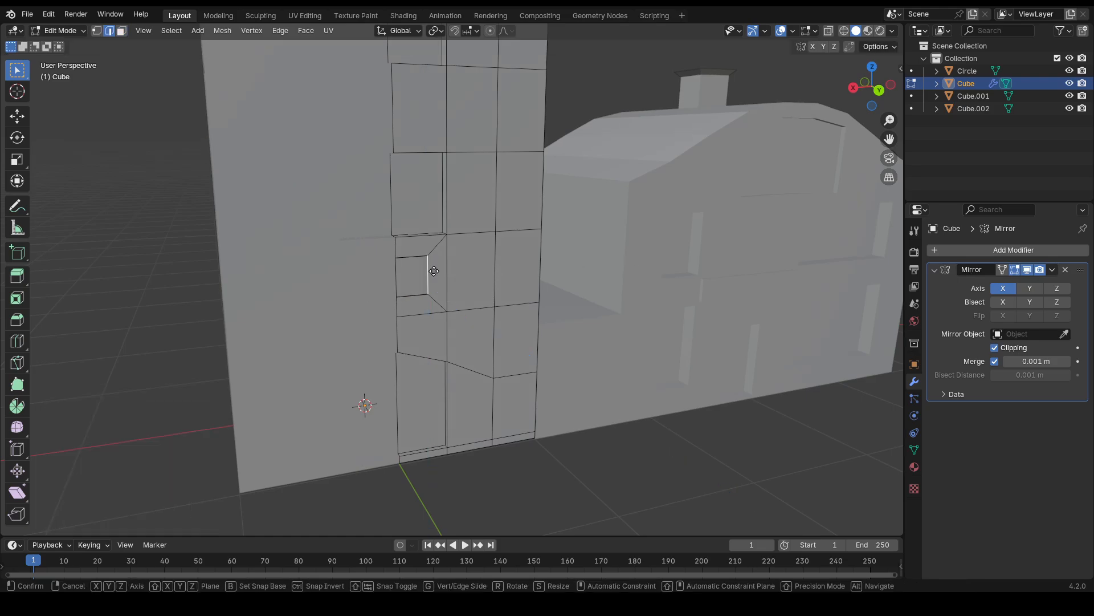
key(x)
click(443, 271)
- Merge all of the tower mesh's vertices by distance at 0.0001 m to remove overlapping ones
key(a)
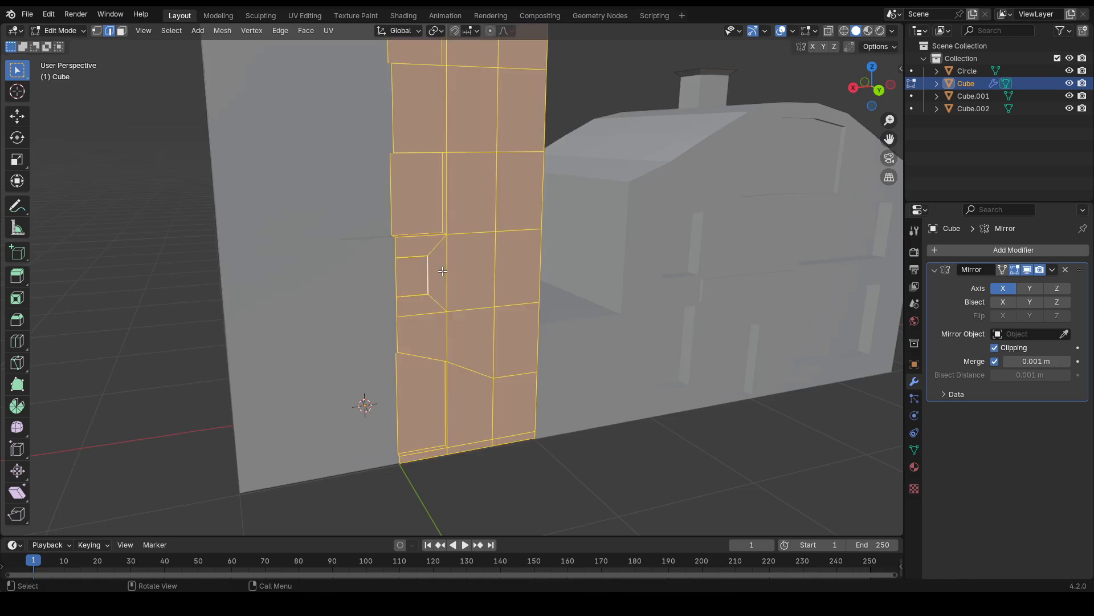
key(m)
click(442, 271)
- Widen the inset face above the doorway by moving its outer vertical edge about -0.082 m along X
scroll(439, 272, up, 1)
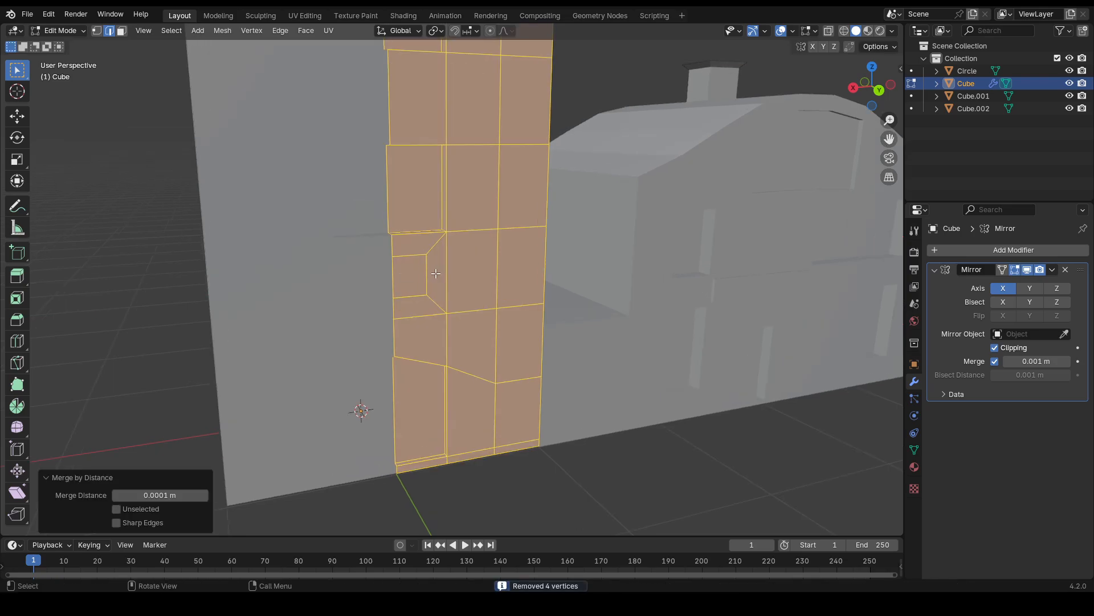
click(427, 274)
key(g)
key(x)
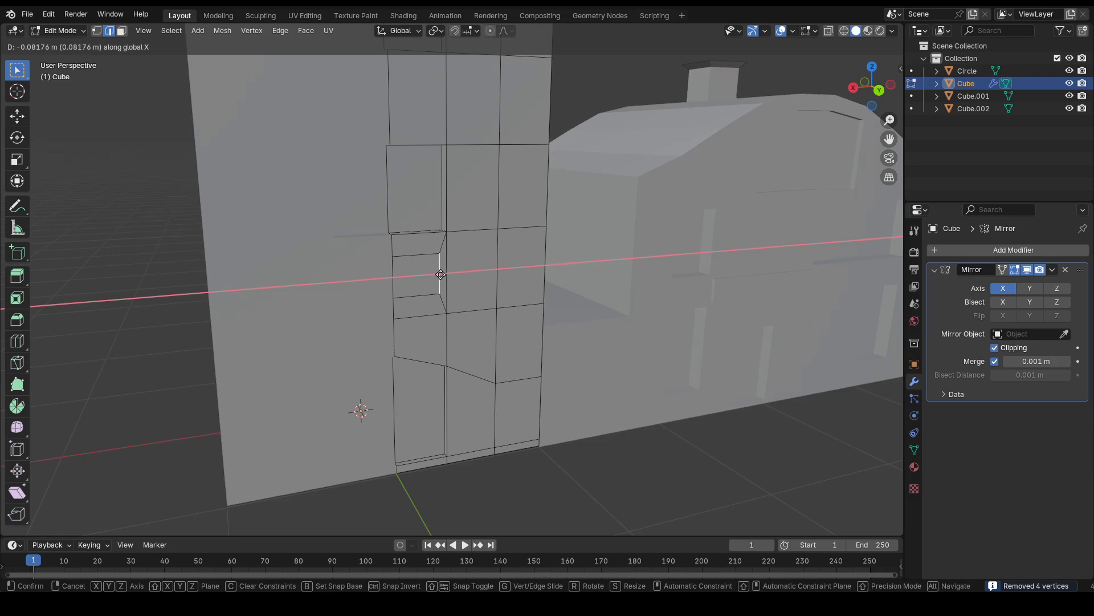
click(440, 275)
- Extrude the widened inset face about 0.063 m outward along its normal as a sign panel and leave Edit Mode
key(3)
click(432, 280)
middle_drag(428, 277, 460, 279)
key(e)
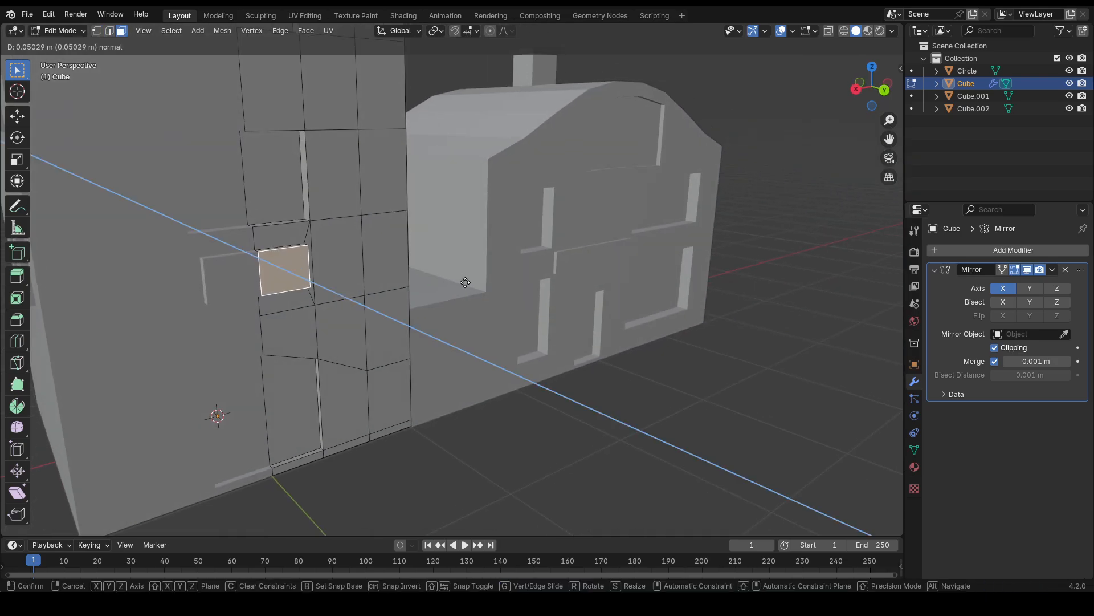
click(464, 282)
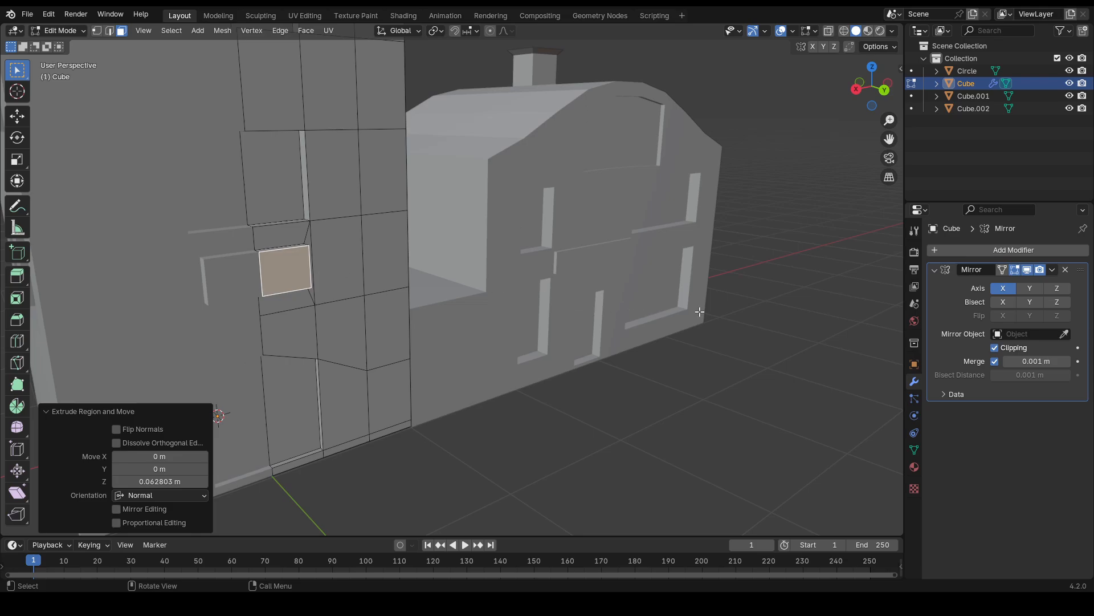
middle_drag(700, 311, 633, 414)
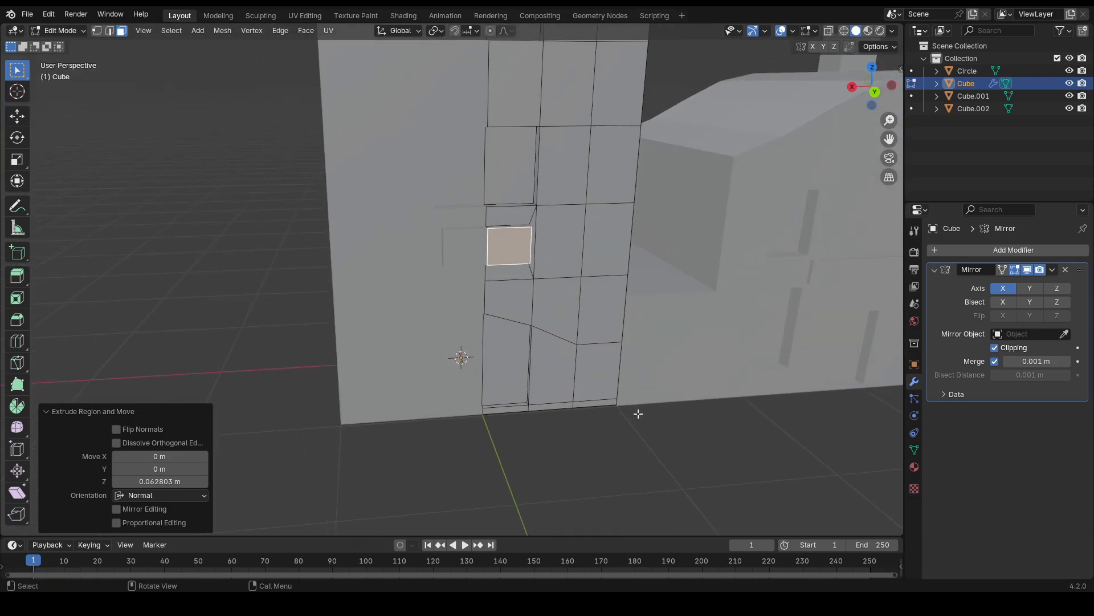
click(653, 445)
middle_drag(542, 336, 587, 311)
scroll(587, 311, down, 3)
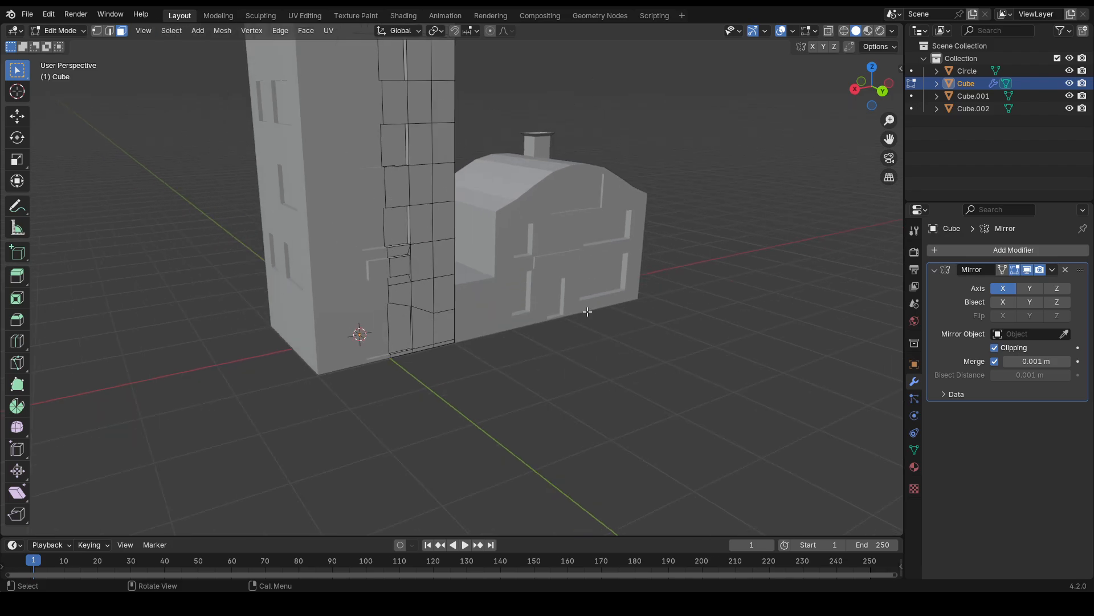
scroll(640, 303, down, 2)
key(Tab)
- Add a text object at the world origin beside the tower's base
mouse_move(667, 313)
middle_down()
mouse_move(636, 316)
mouse_move(669, 310)
mouse_move(652, 316)
middle_up()
key(shift+a)
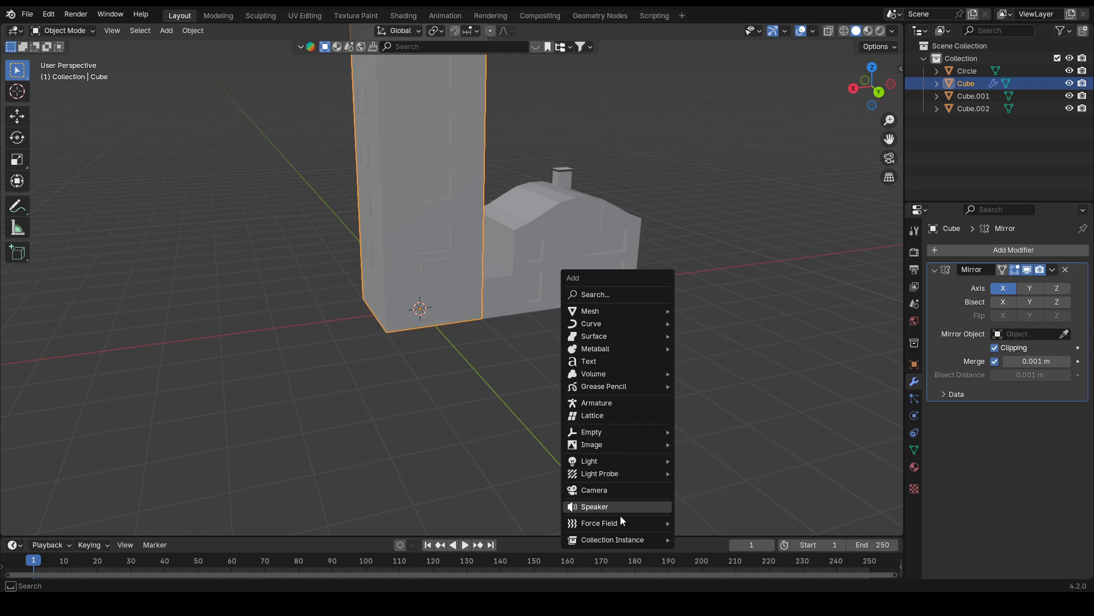
click(604, 361)
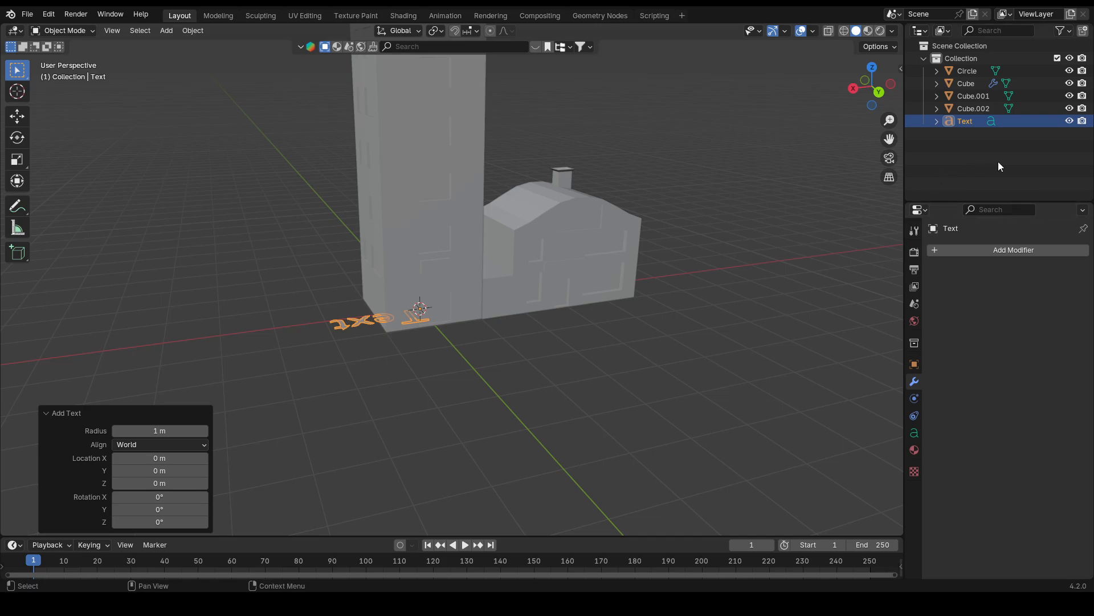
- Set the text object's geometry Extrude depth to 0.02 m
click(915, 231)
click(914, 252)
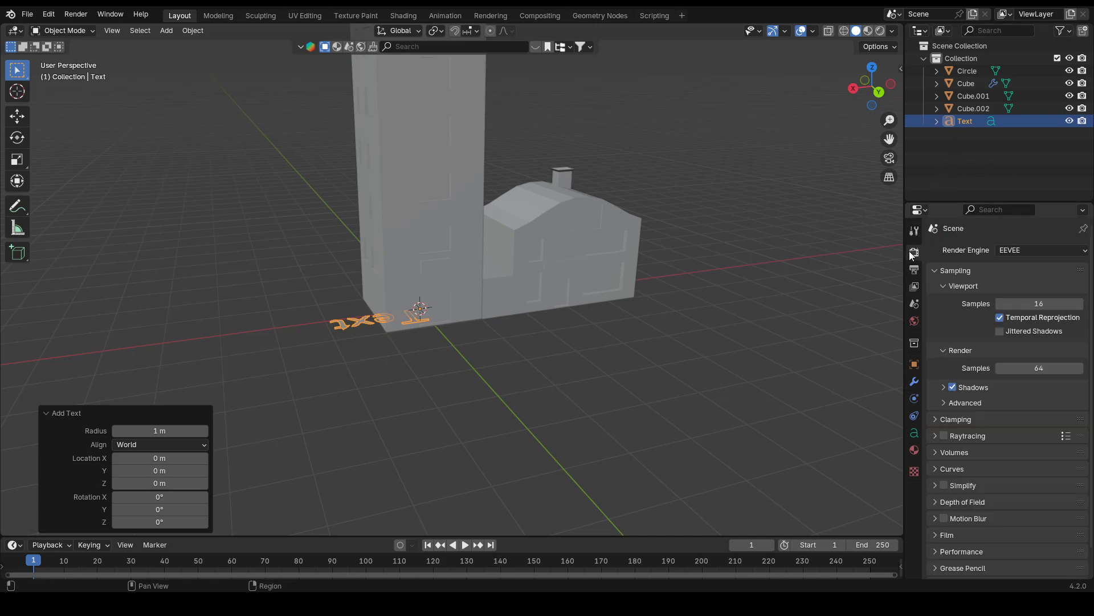
click(992, 121)
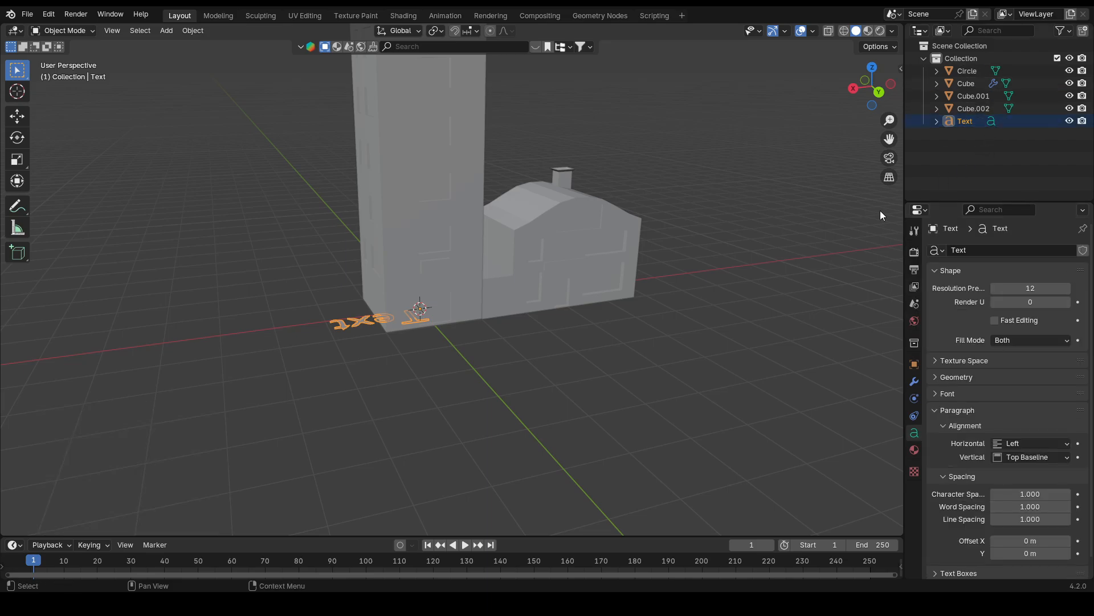
middle_drag(342, 301, 366, 302)
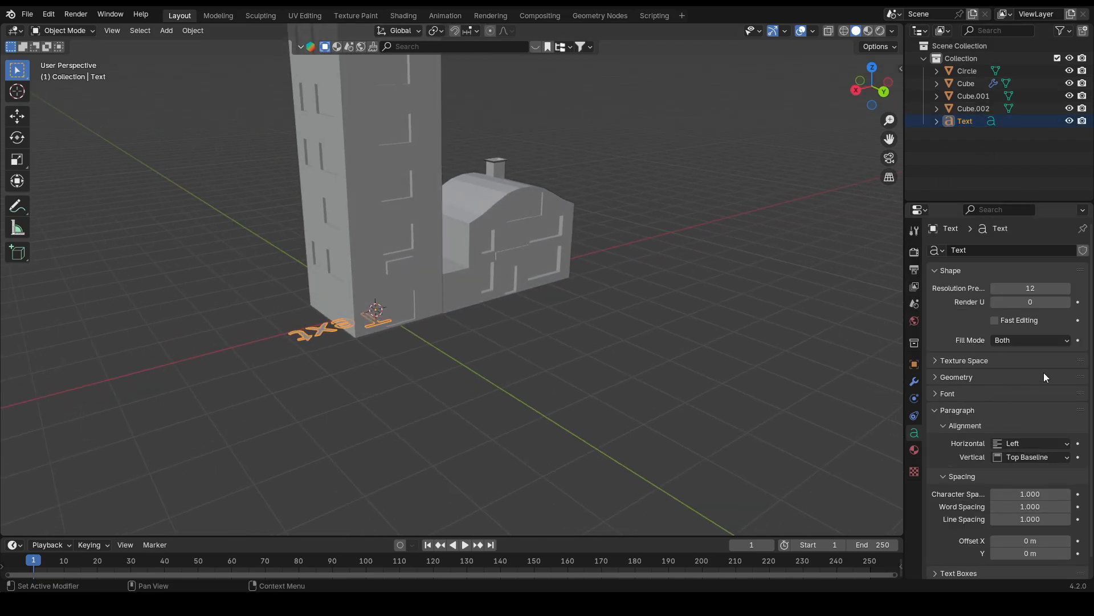
scroll(1044, 374, down, 1)
scroll(1001, 440, up, 1)
click(933, 376)
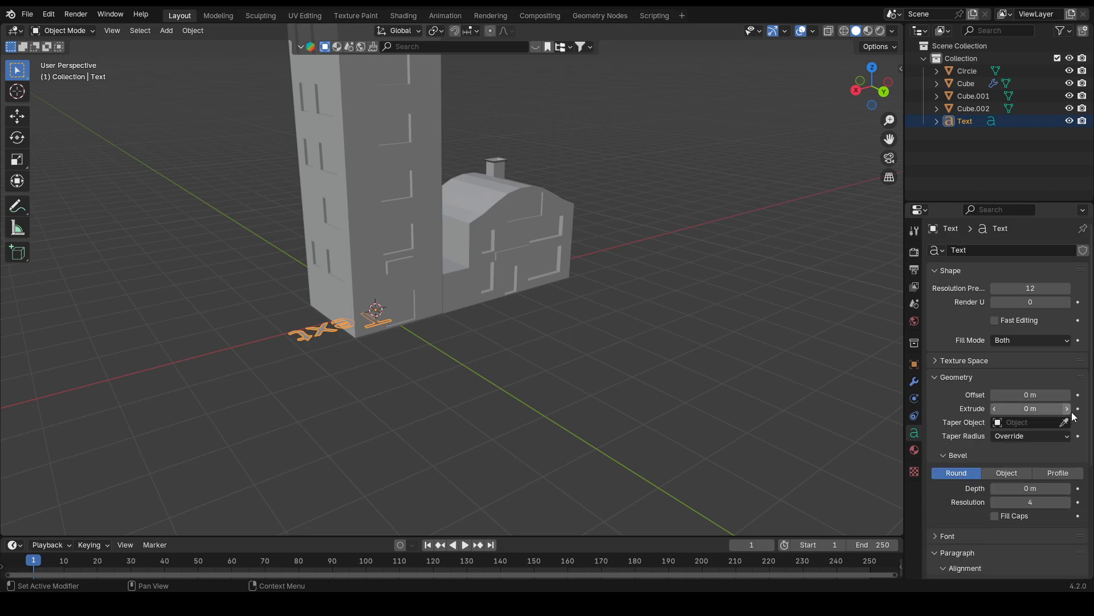
click(1067, 411)
click(1067, 410)
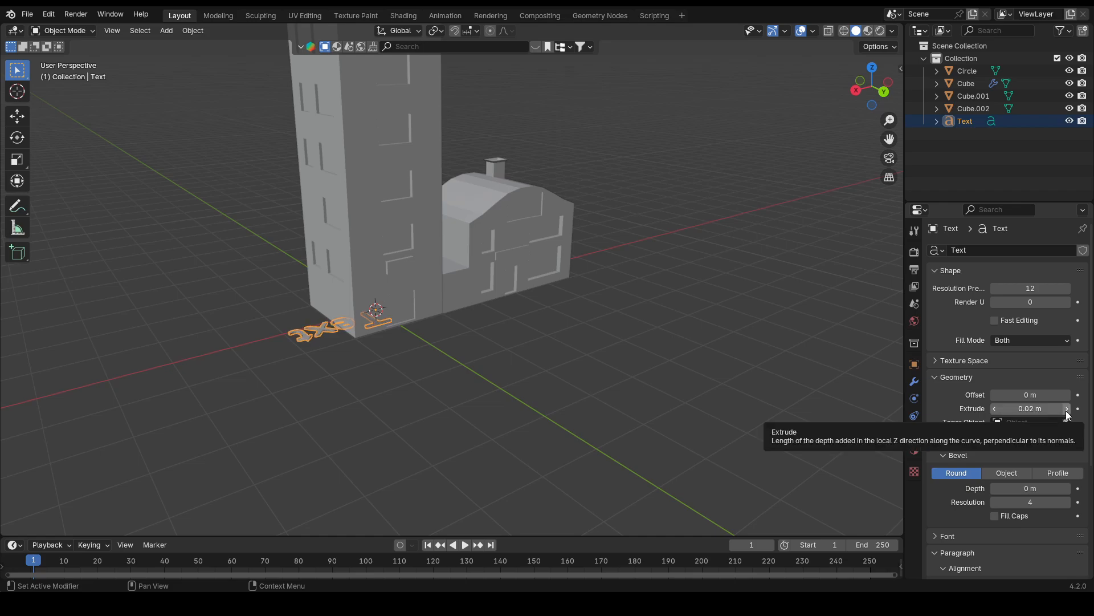
- Rotate the text object 90° about the global Y axis and 90° about the global X axis
middle_drag(315, 251, 315, 283)
key(r)
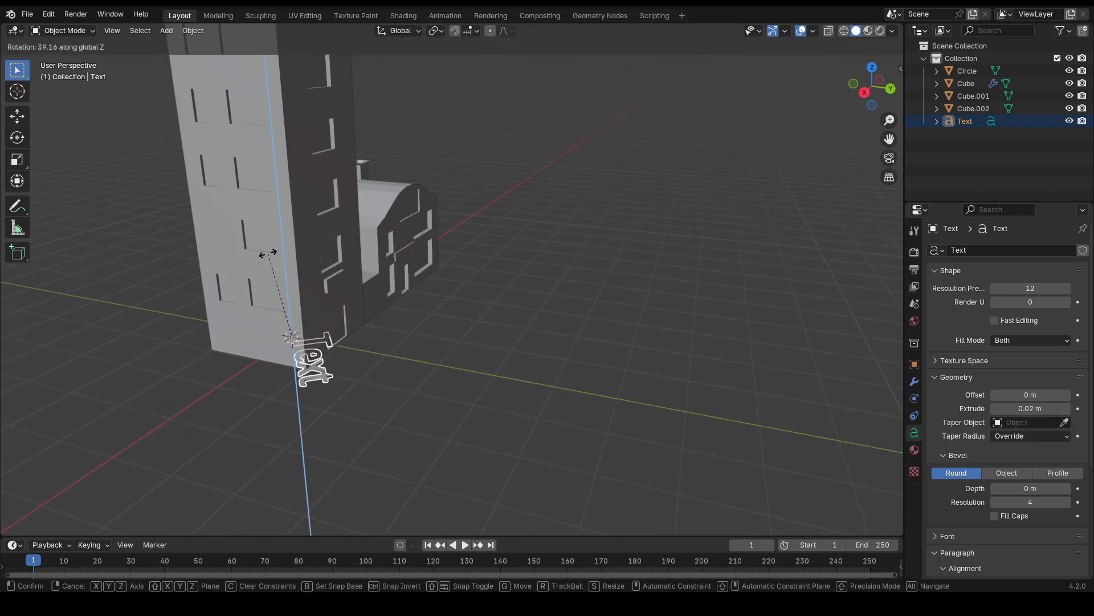
key(y)
key(9)
key(0)
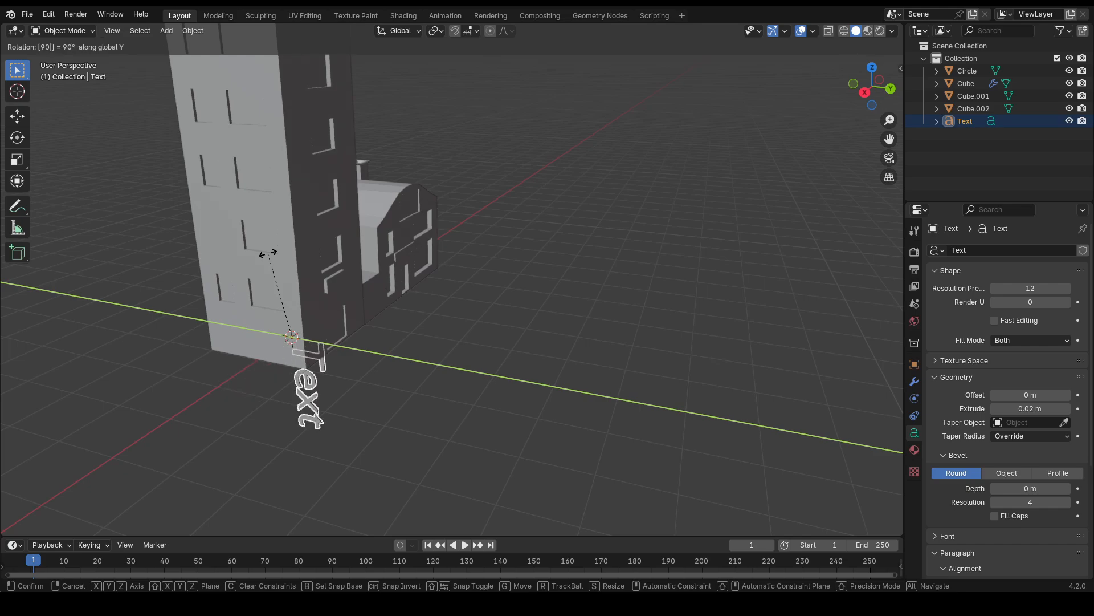
key(Return)
key(r)
key(x)
key(9)
key(0)
key(Return)
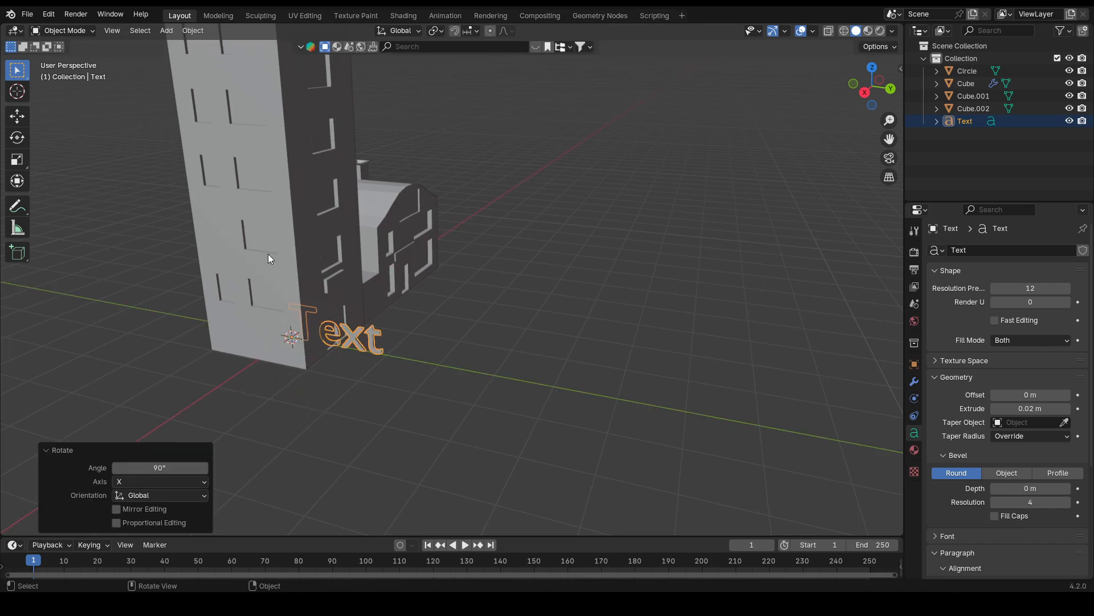
key(r)
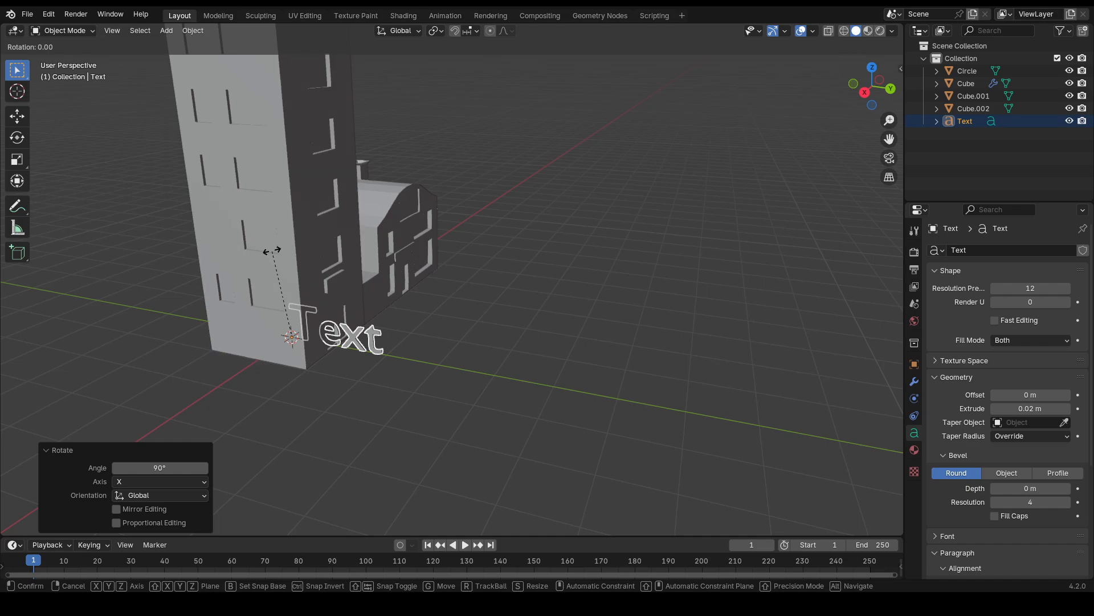
key(y)
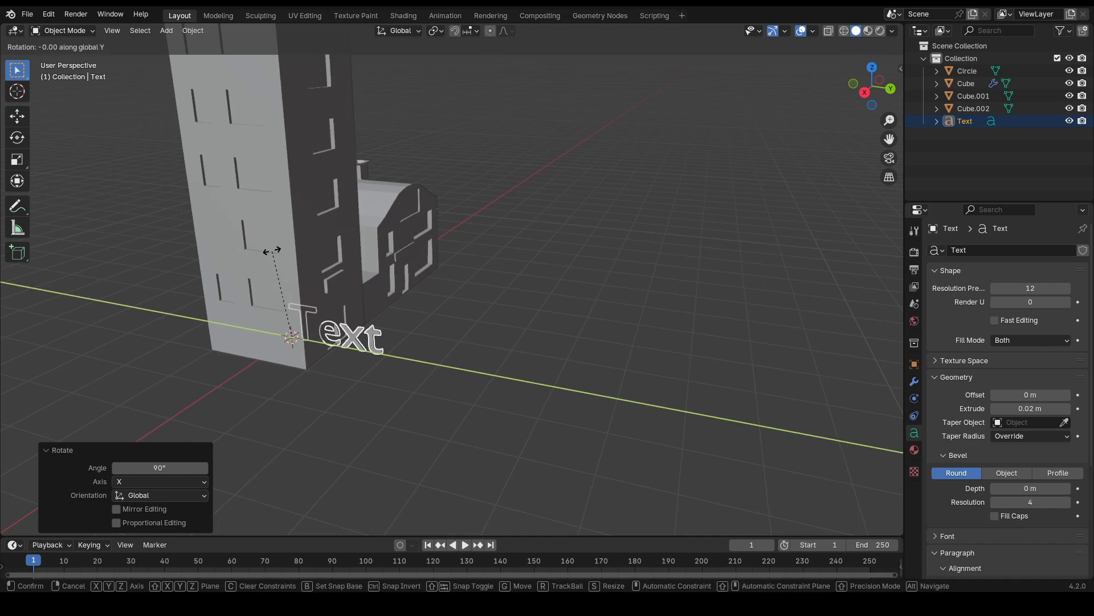
key(minus)
key(9)
key(0)
right_click(272, 251)
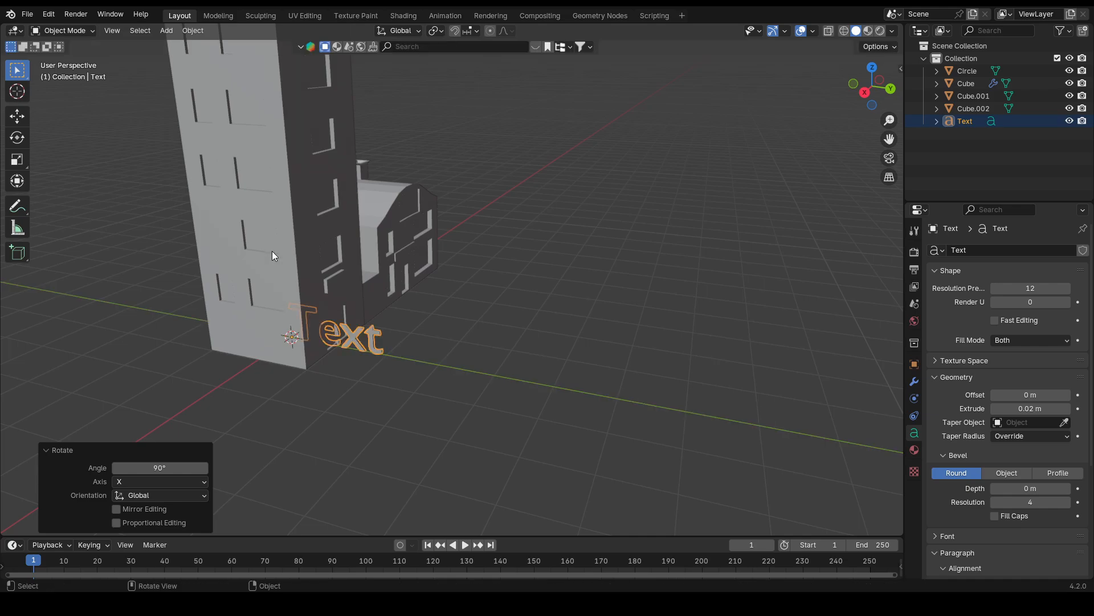
key(r)
key(x)
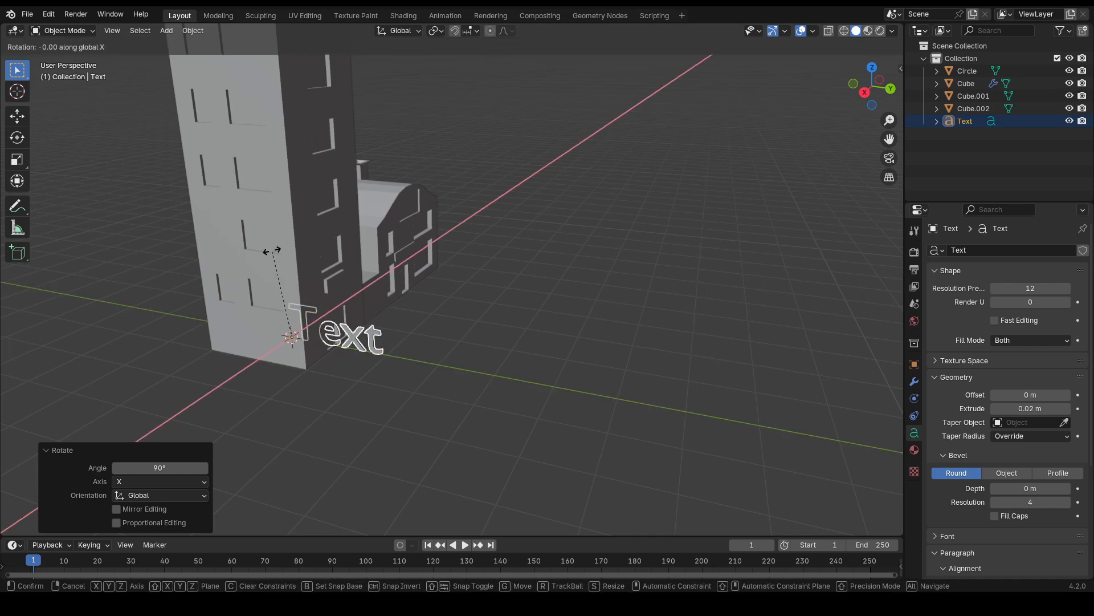
key(minus)
key(9)
key(0)
right_click(272, 251)
- Rotate the text object 90° about the global Z axis so it runs parallel to the doorway wall
key(r)
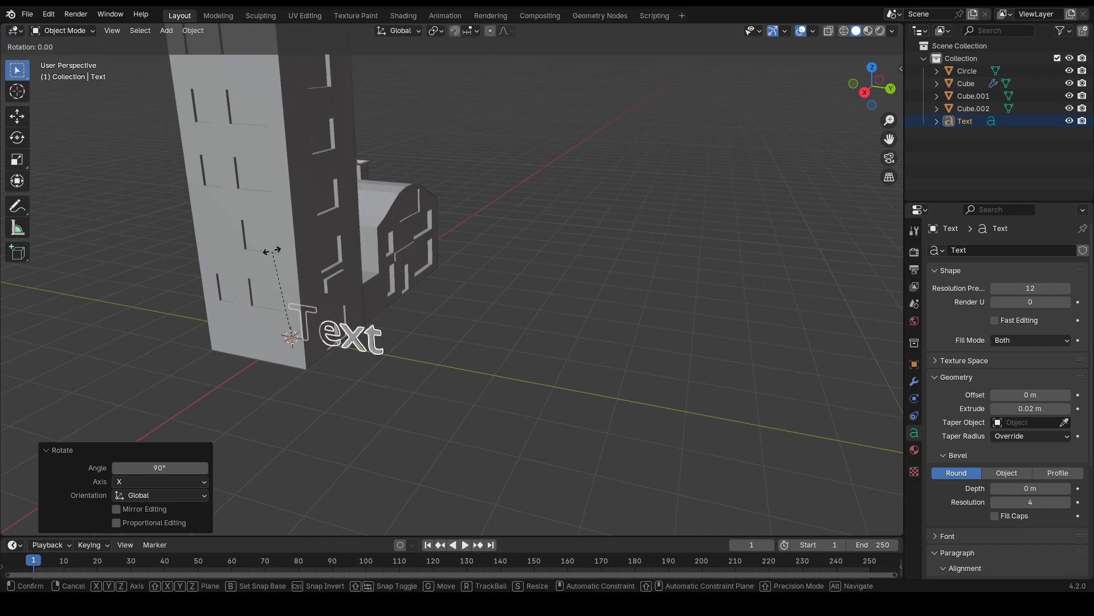
key(z)
key(9)
key(0)
key(Return)
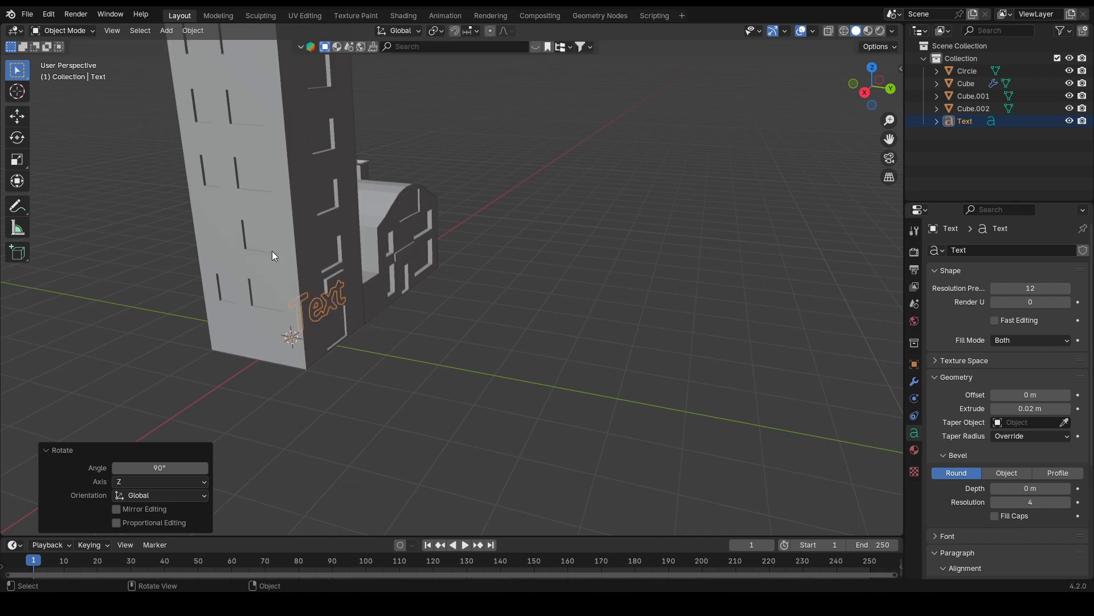
- Move the text about 1.006 m along Y to the tower's front wall and raise it about 0.894 m along Z
middle_drag(272, 250, 456, 233)
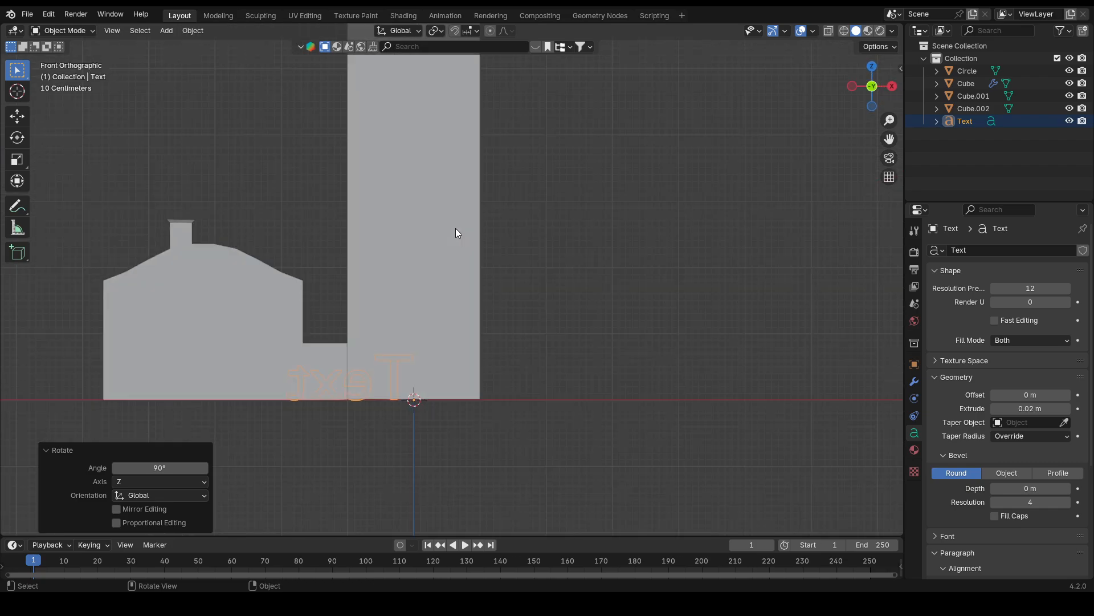
key(KP_3)
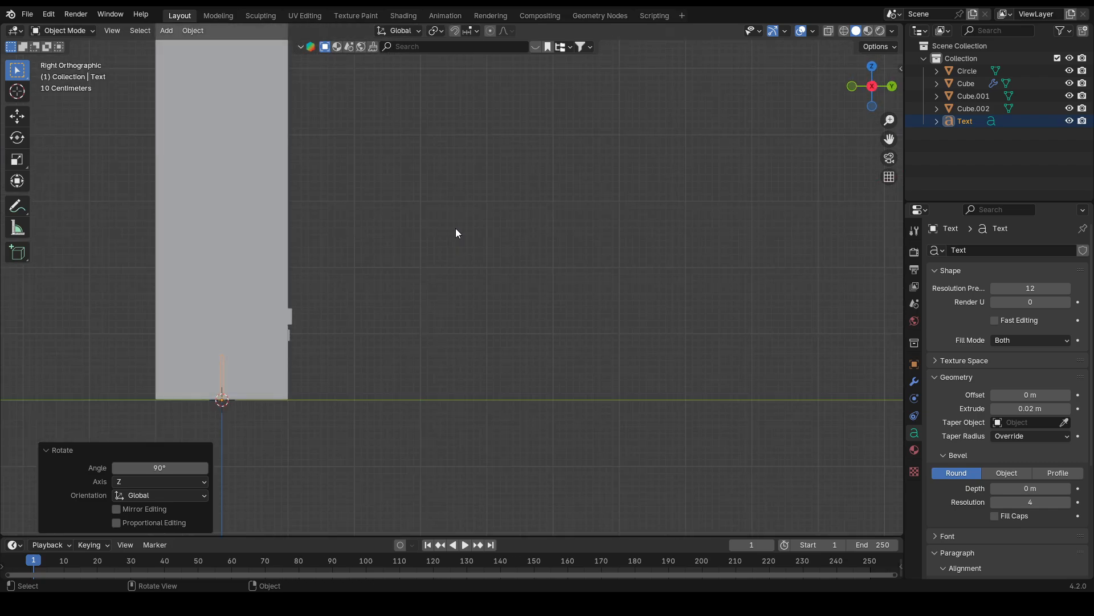
key(g)
key(x)
key(y)
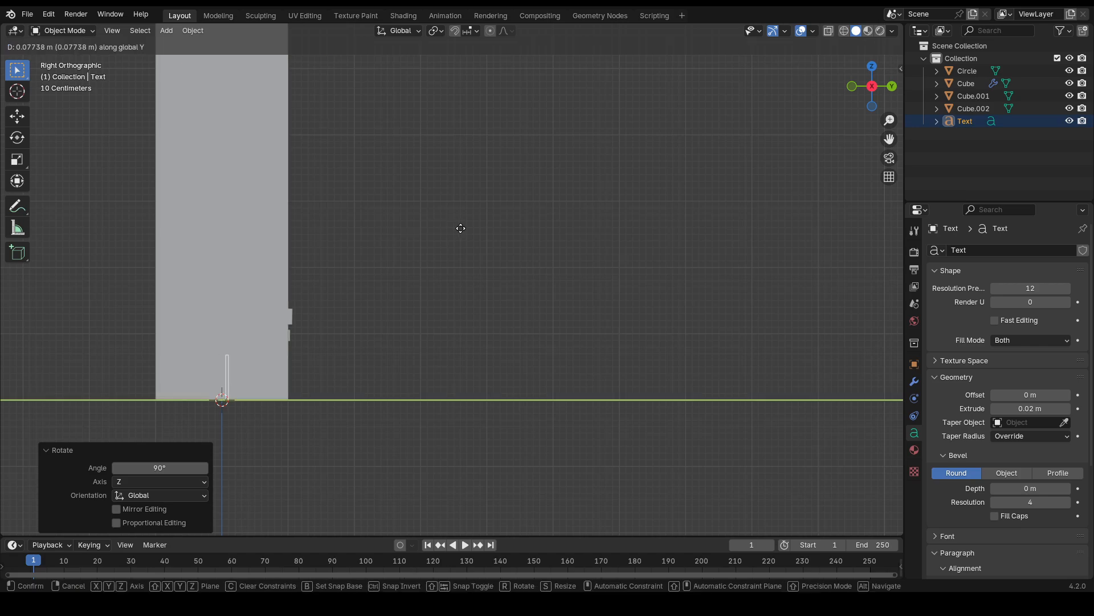
key(z)
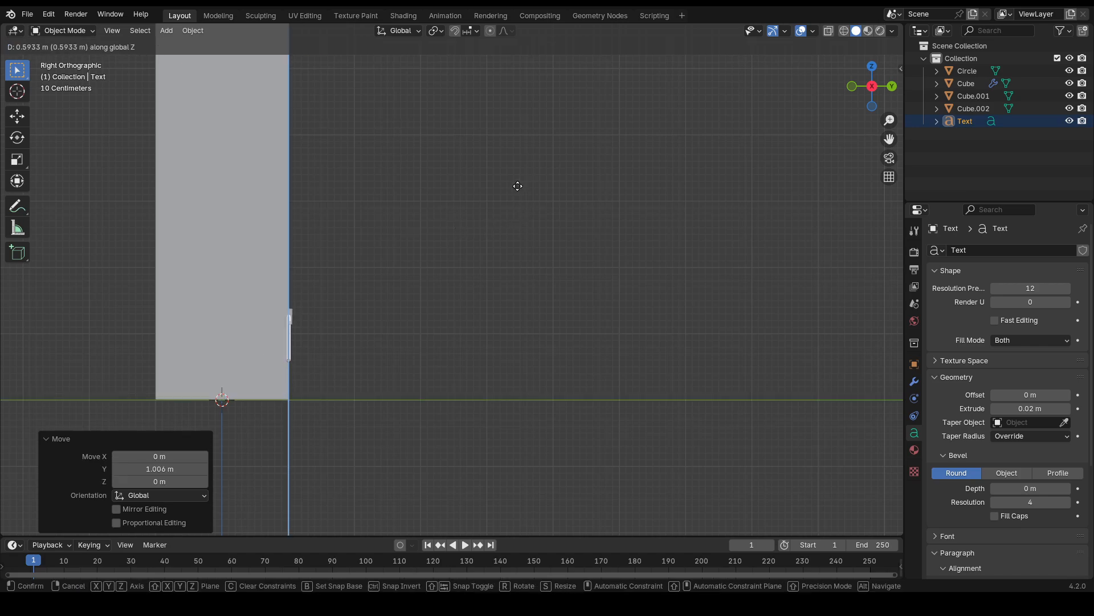
click(521, 171)
- Scale the text down uniformly by a factor of about 0.385
key(s)
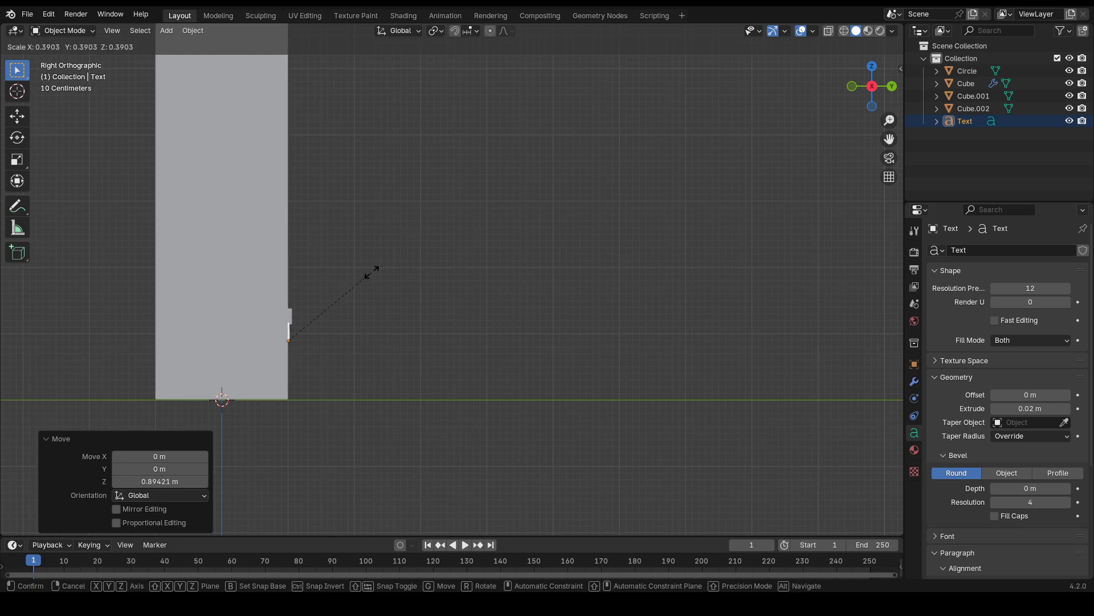
click(371, 273)
middle_drag(371, 274, 333, 292)
scroll(407, 292, up, 11)
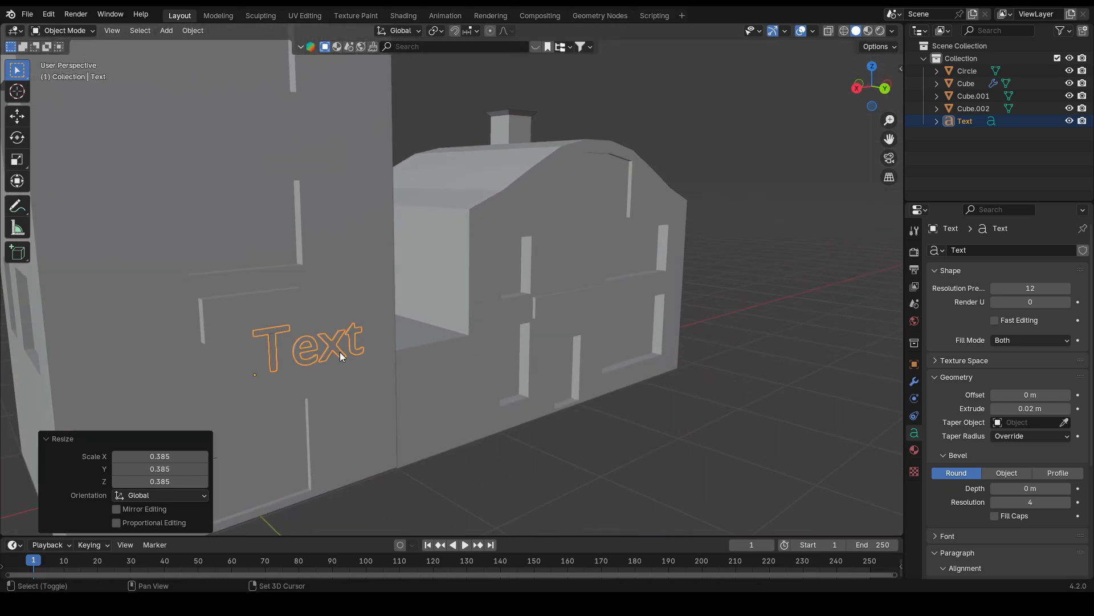
shift+middle_drag(339, 351, 772, 337)
key(g)
key(Escape)
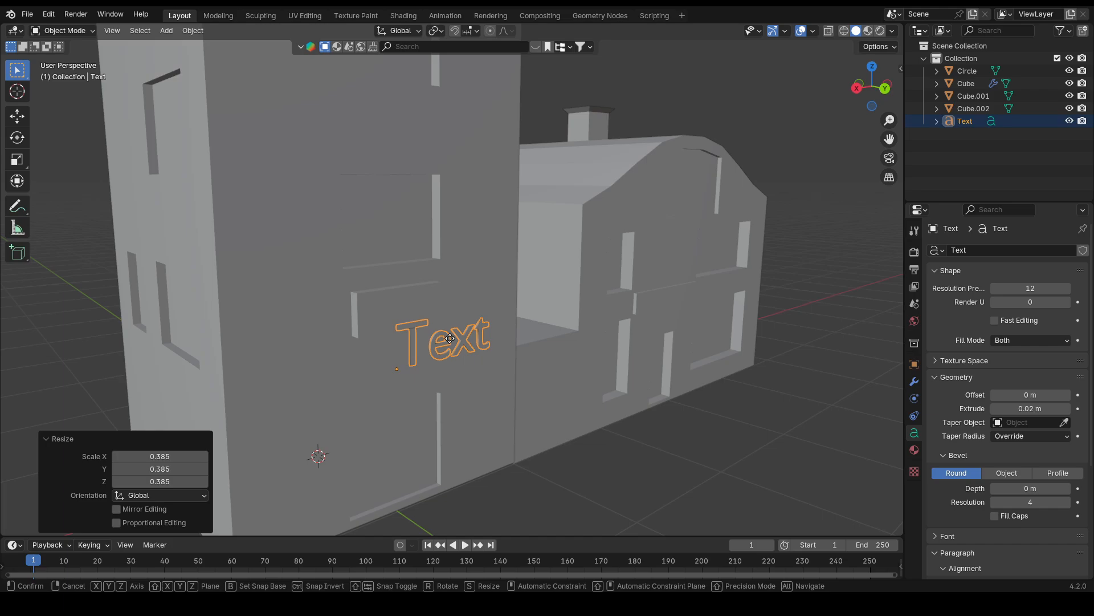
- Raise the text about 0.238 m along Z and shift it about 0.336 m along X towards the sign panel
key(g)
key(z)
click(447, 298)
key(g)
key(y)
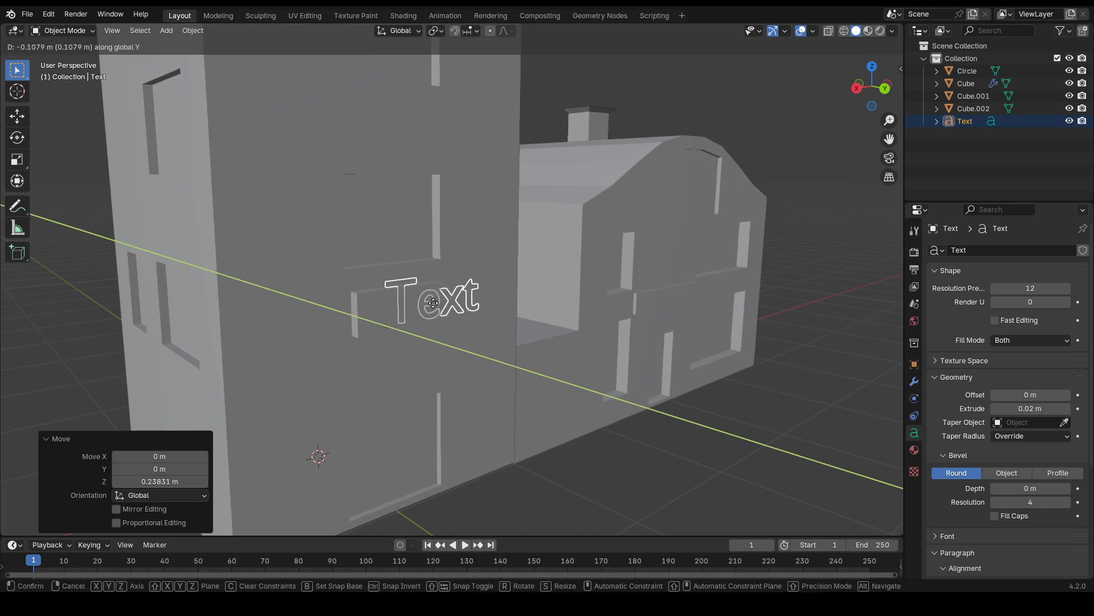
right_click(419, 307)
key(g)
key(x)
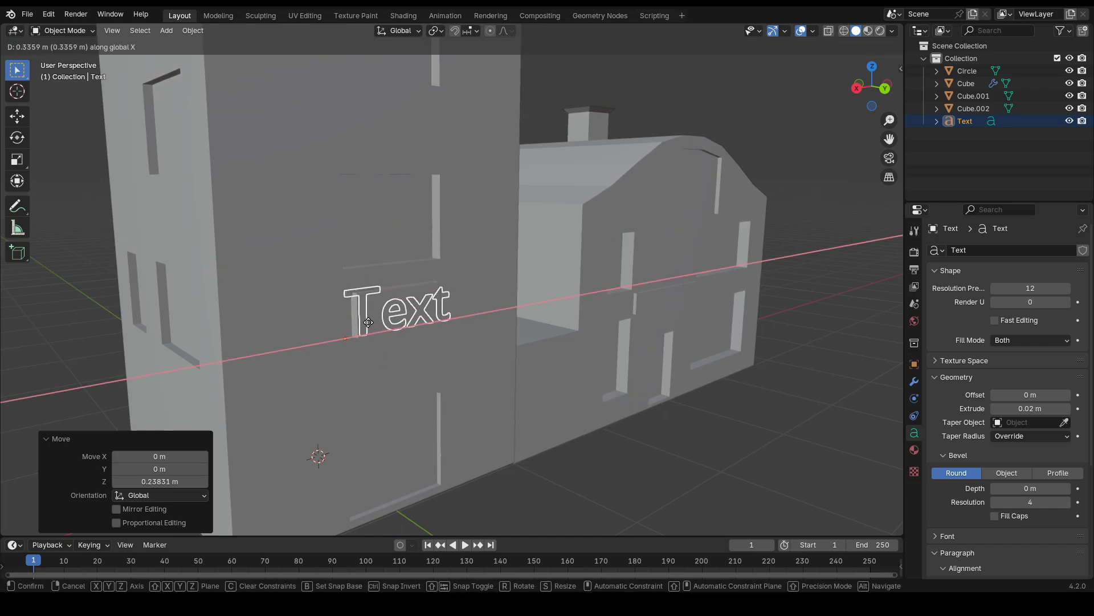
click(368, 317)
- Scale the text uniformly by about 0.48 to fit the height of the sign panel
key(s)
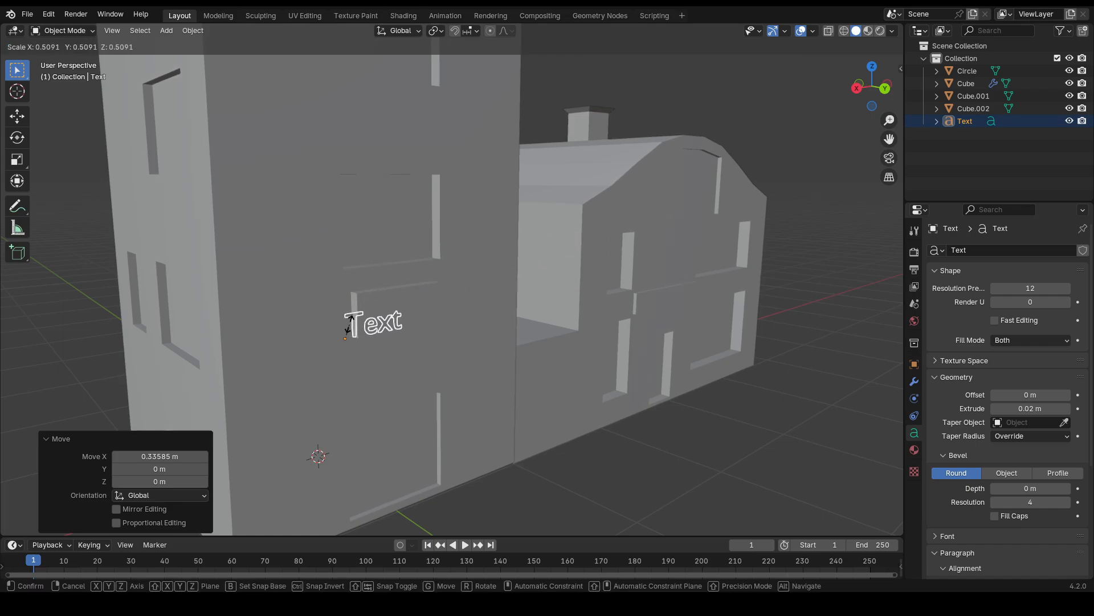
click(359, 329)
key(g)
key(y)
right_click(365, 324)
- Shift the text along X onto the sign panel and raise it about 0.053 m along Z
key(g)
key(x)
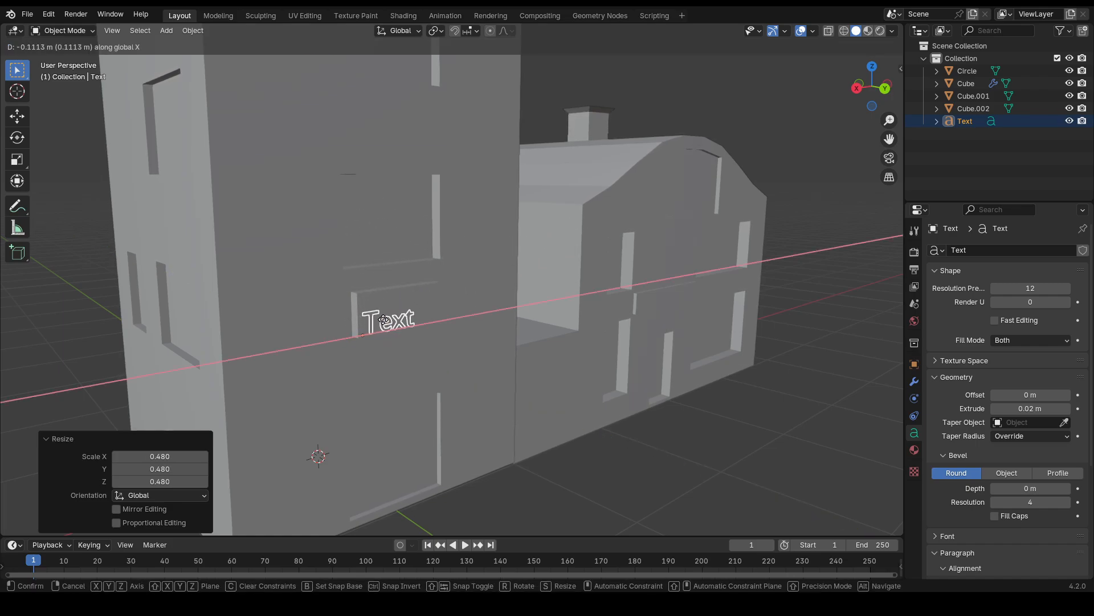
click(393, 315)
key(g)
key(z)
click(552, 296)
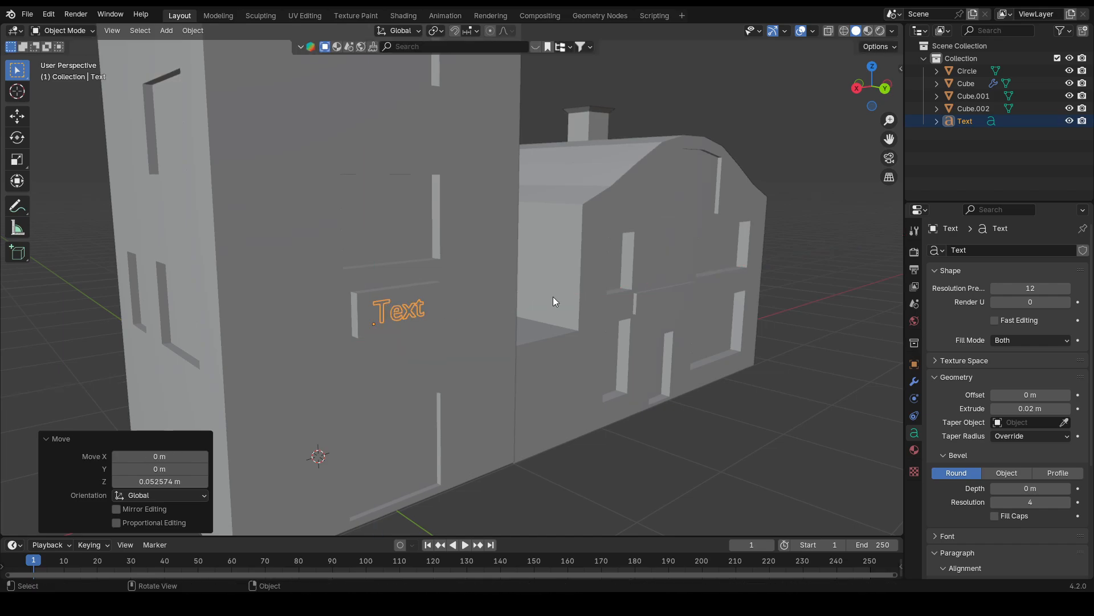
- Replace the text object's wording with "HOTEL" and return to Object Mode
key(Tab)
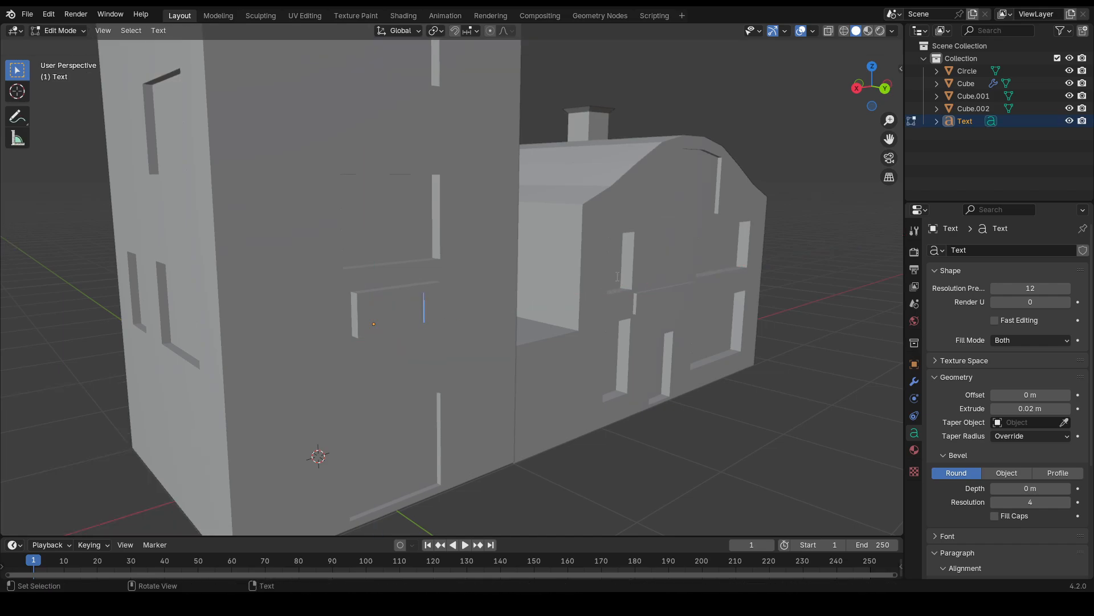
key(BackSpace)
key(BackSpace)
key(BackSpace)
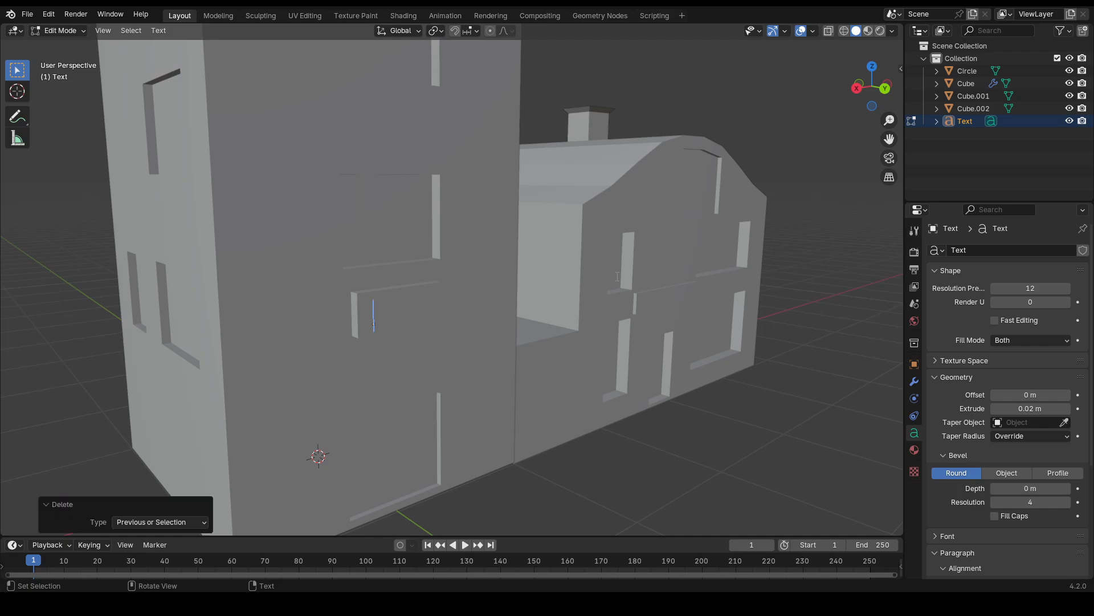
text(HOTEL)
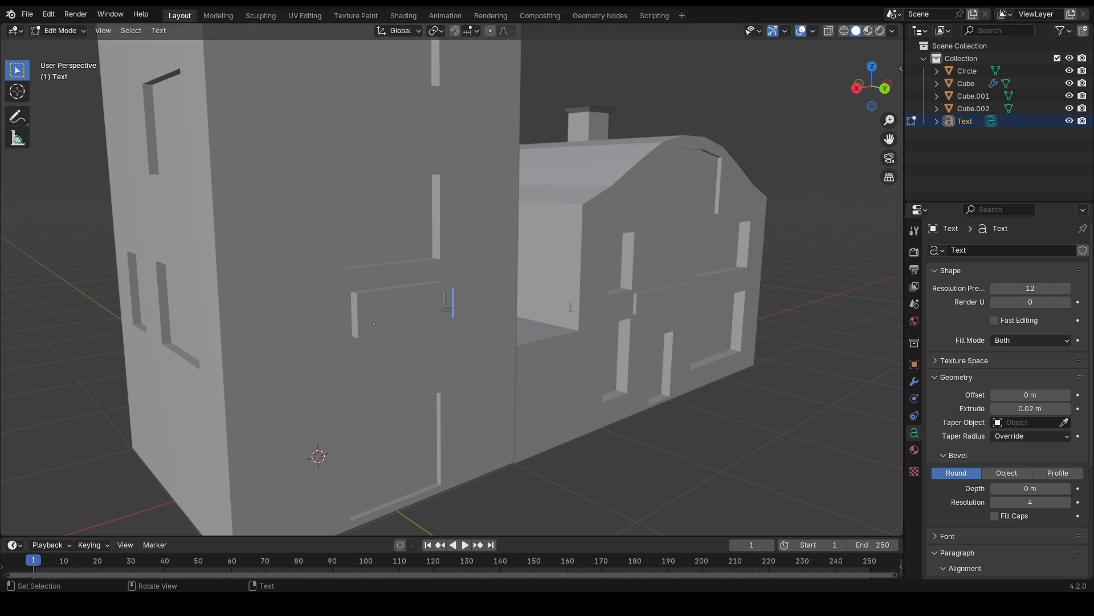
key(Tab)
- Move the HOTEL text outward along Y to the sign panel's front face and raise it about 0.029 m along Z
middle_drag(557, 323, 586, 324)
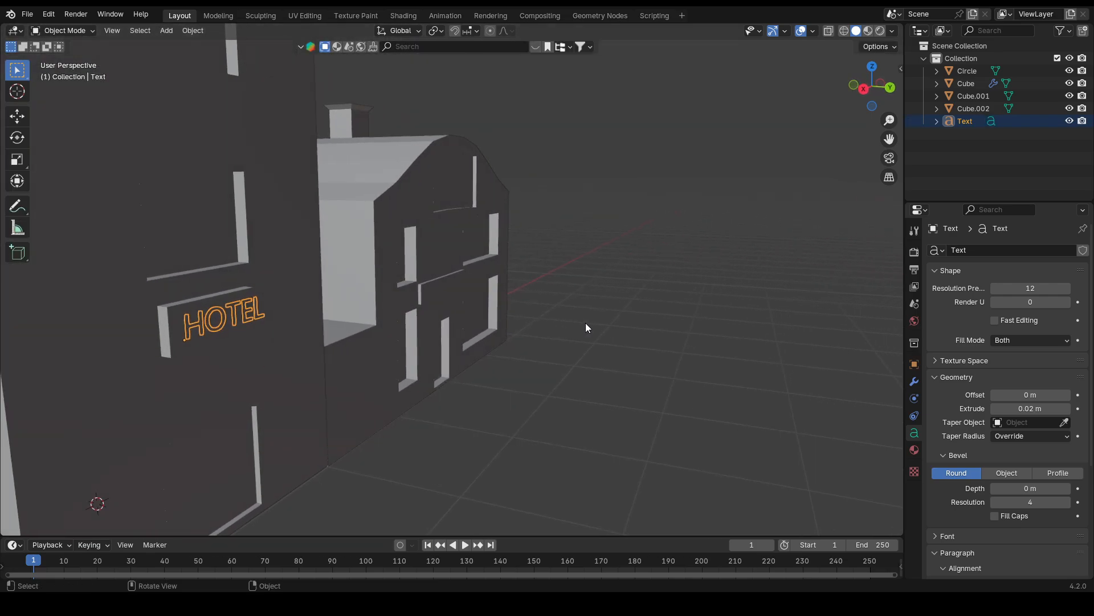
key(KP_3)
key(KP_1)
key(KP_3)
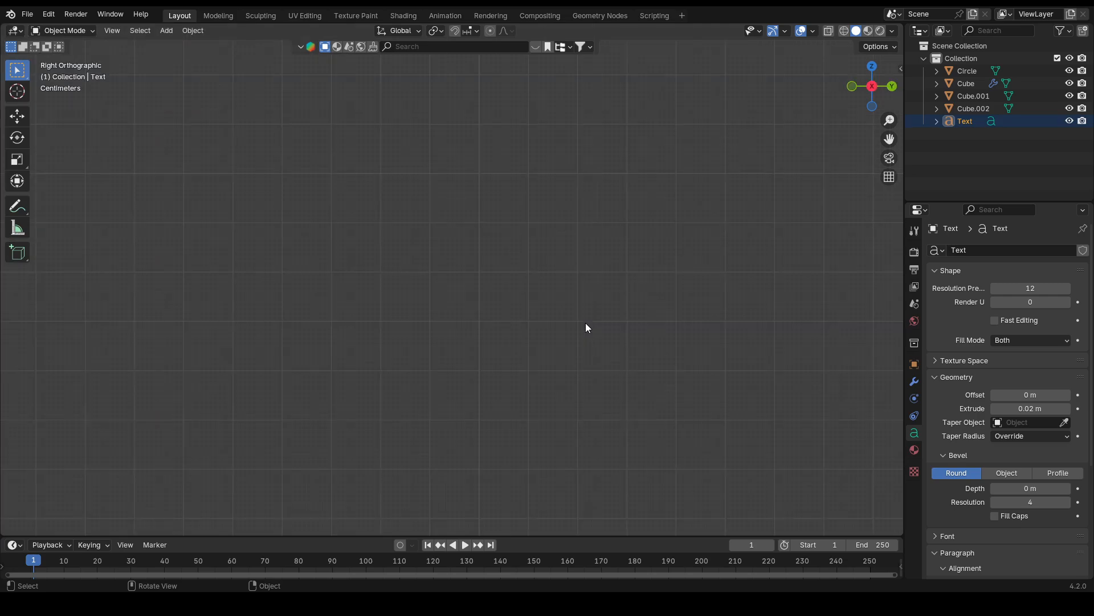
scroll(569, 317, down, 5)
scroll(569, 322, down, 2)
key(g)
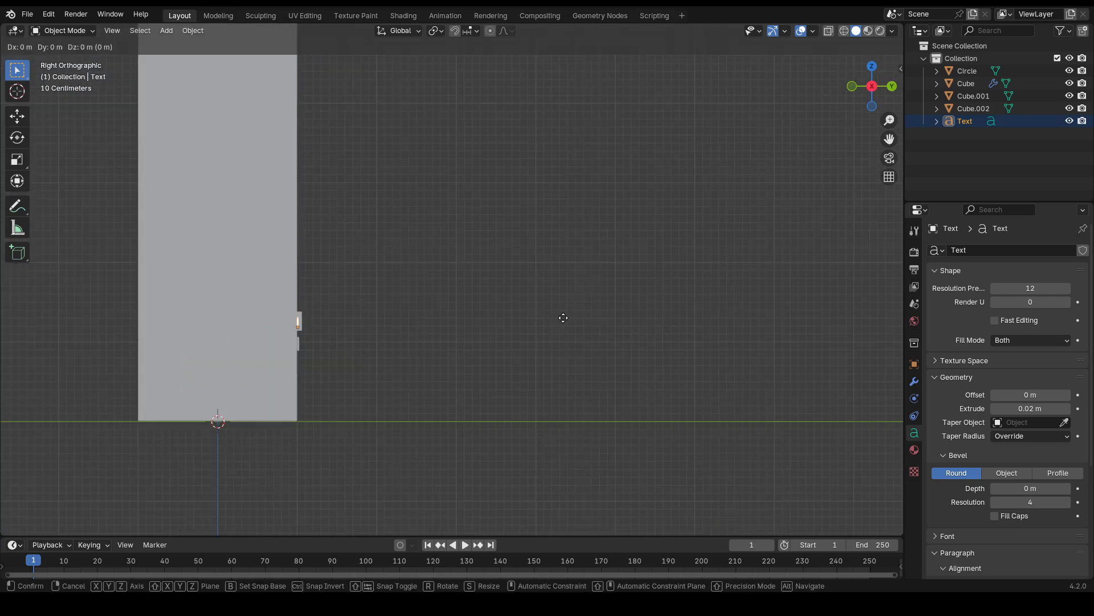
key(y)
key(z)
click(568, 318)
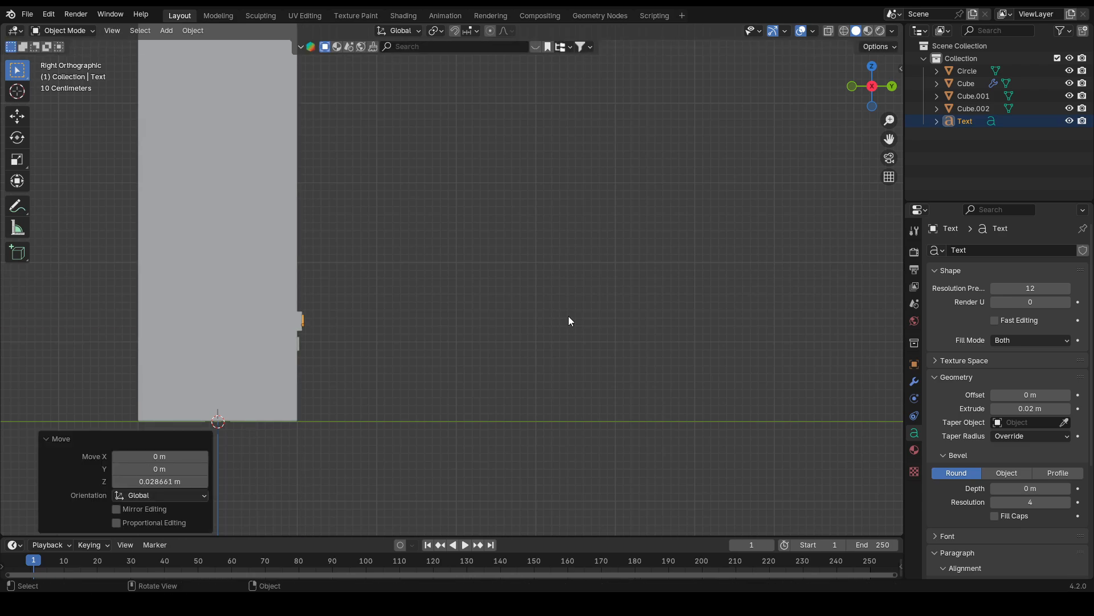
- Center the HOTEL text on the sign panel by moving it about 0.134 m along X
middle_drag(567, 316, 473, 311)
scroll(525, 298, up, 4)
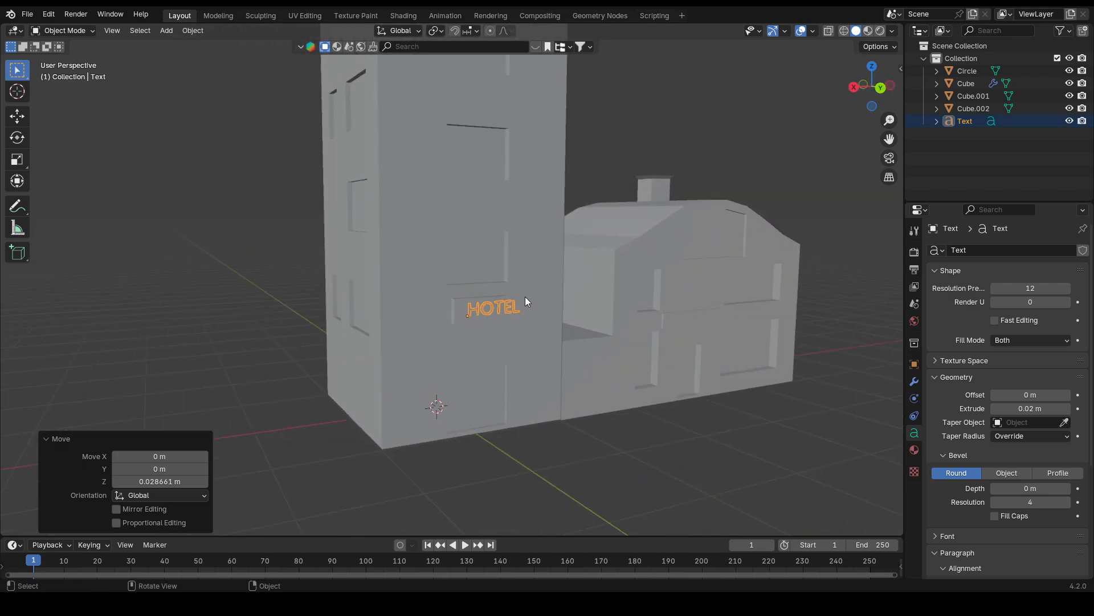
scroll(564, 331, up, 2)
key(g)
key(x)
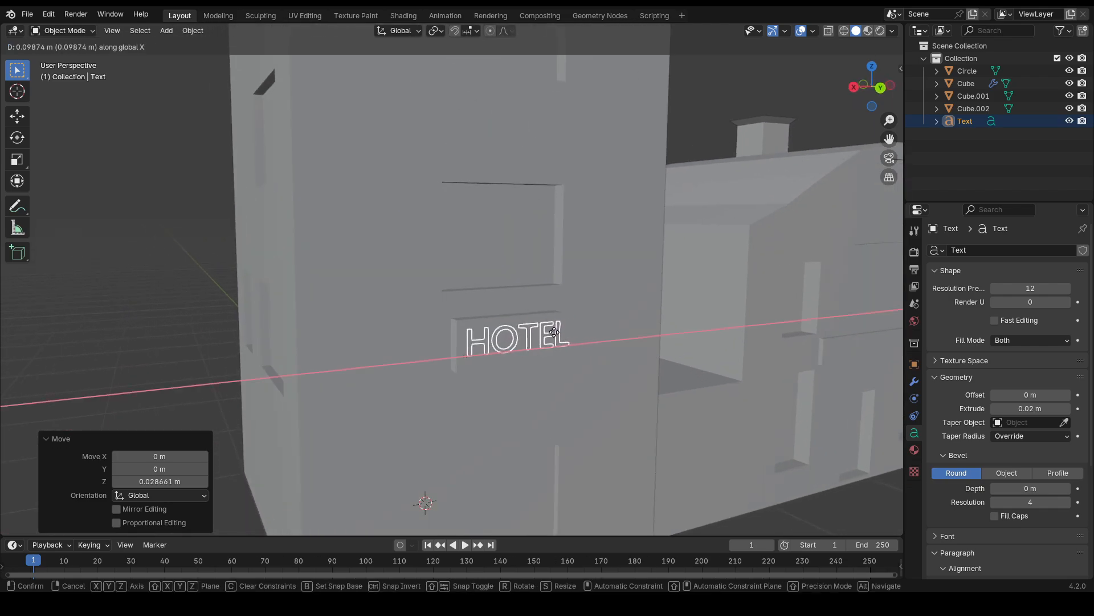
click(551, 333)
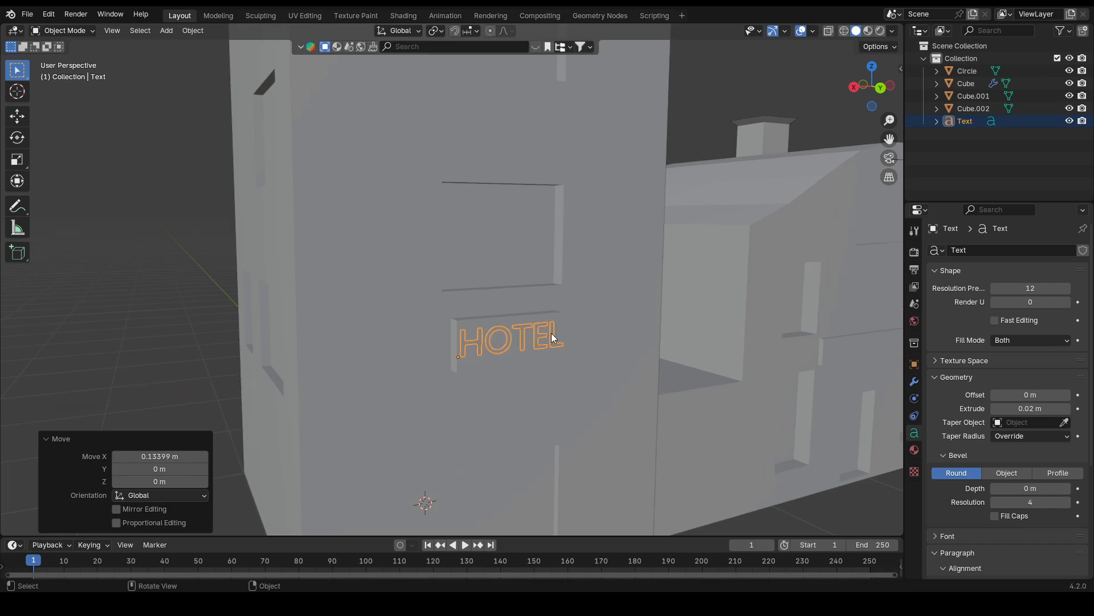
- Convert the HOTEL text object to a mesh
middle_drag(557, 335, 574, 331)
scroll(574, 330, down, 5)
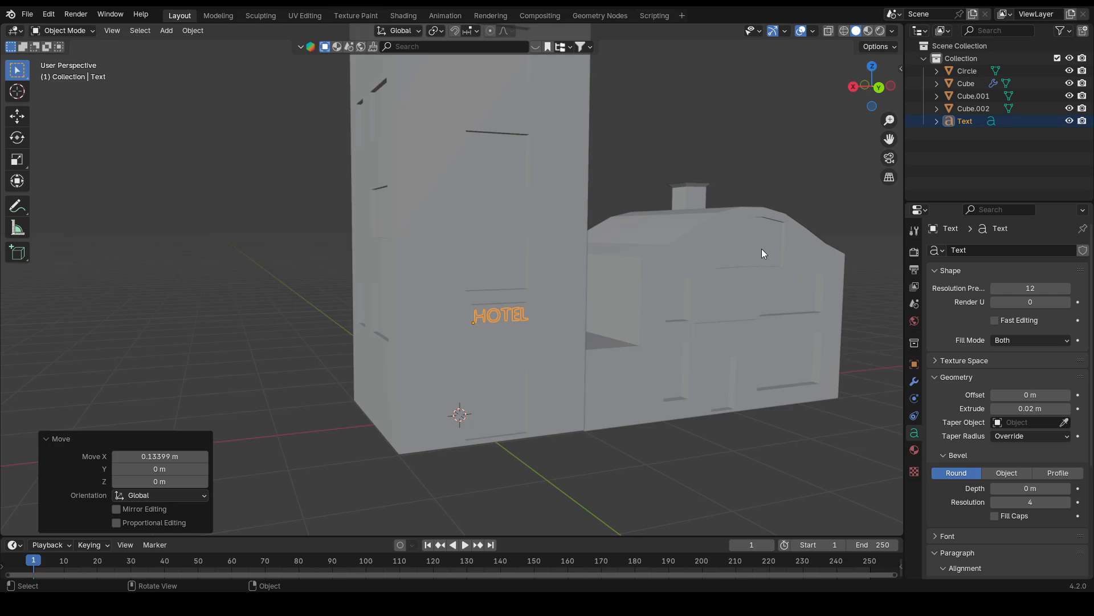
right_click(499, 318)
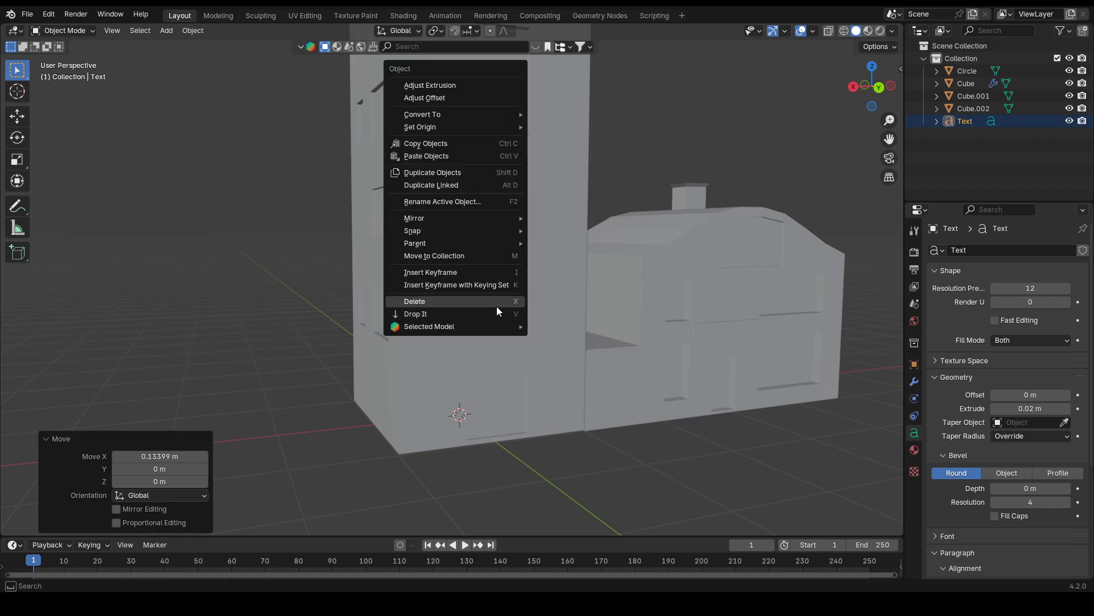
mouse_move(464, 114)
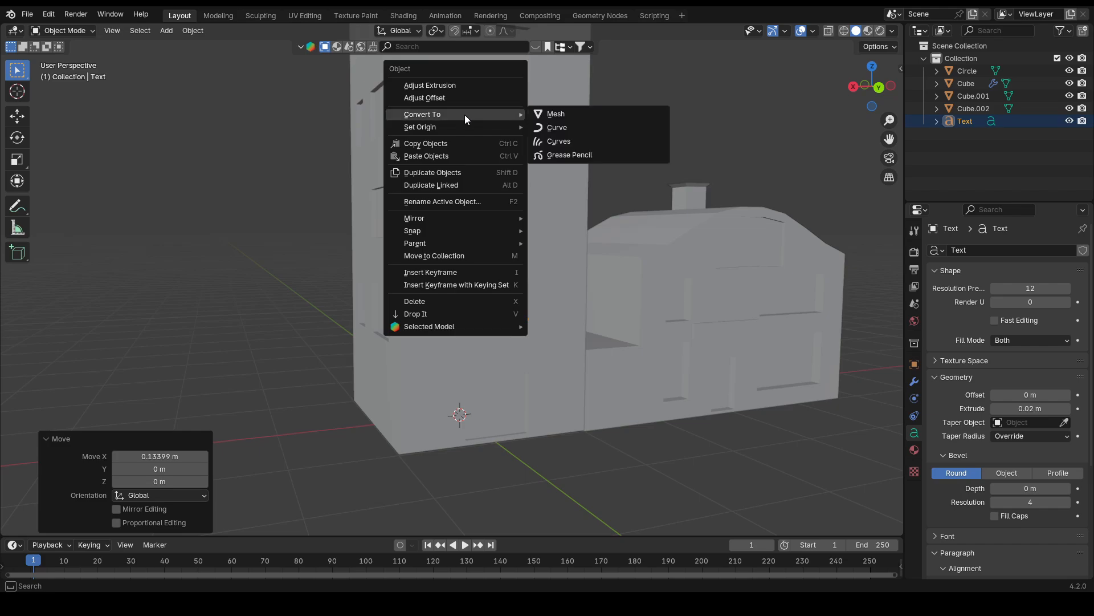
click(611, 115)
middle_drag(613, 152, 615, 201)
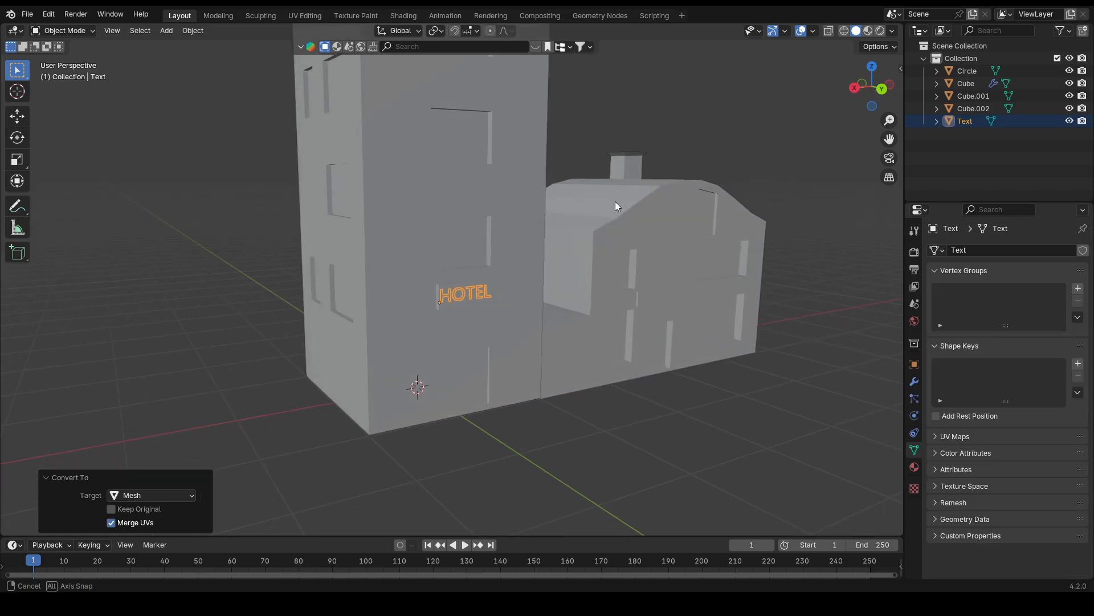
- Merge all vertices of the converted HOTEL mesh by distance with a threshold of 0.0001 m
key(Tab)
scroll(487, 244, up, 5)
key(a)
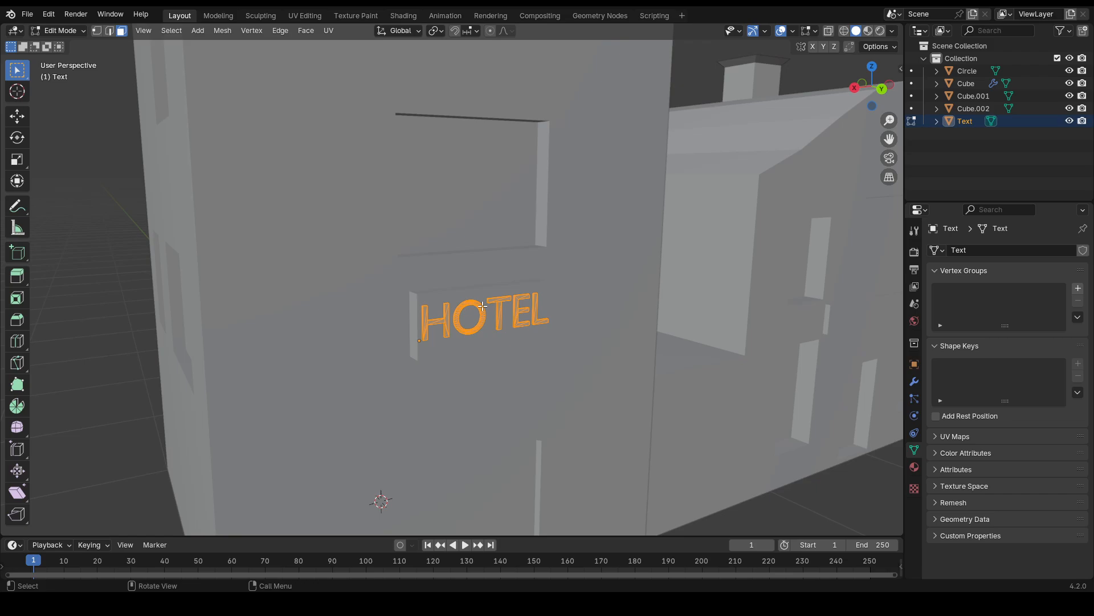
key(m)
click(483, 306)
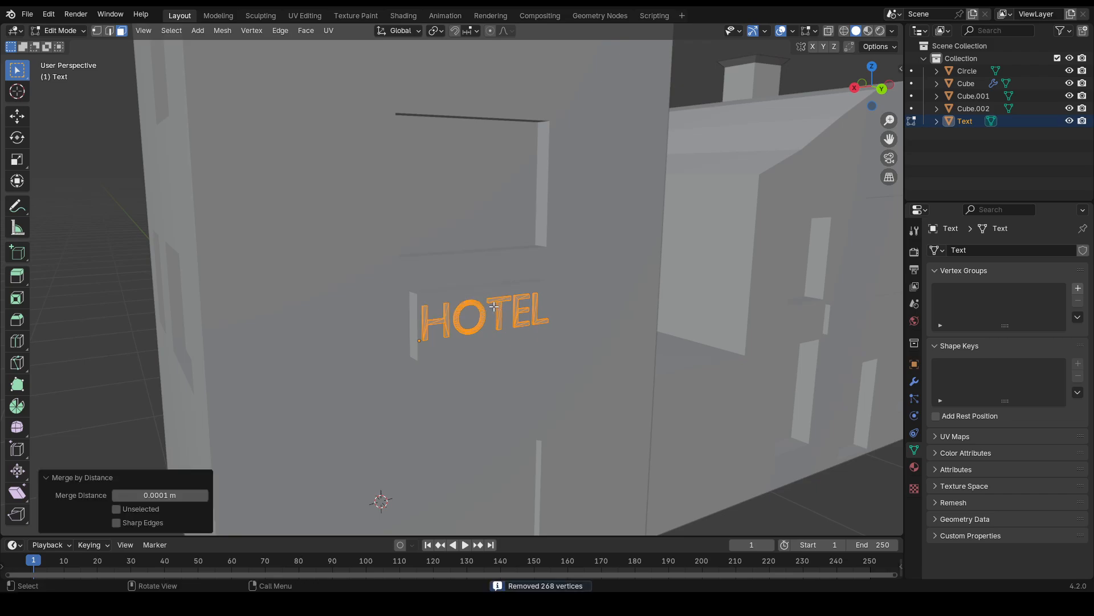
scroll(493, 307, up, 2)
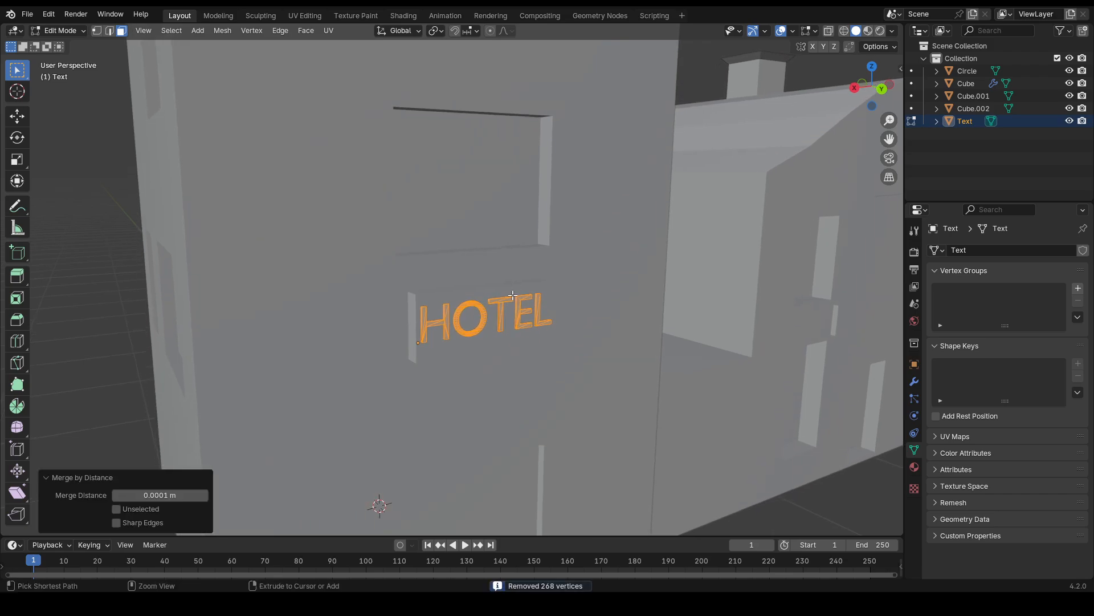
key(alt+a)
key(Tab)
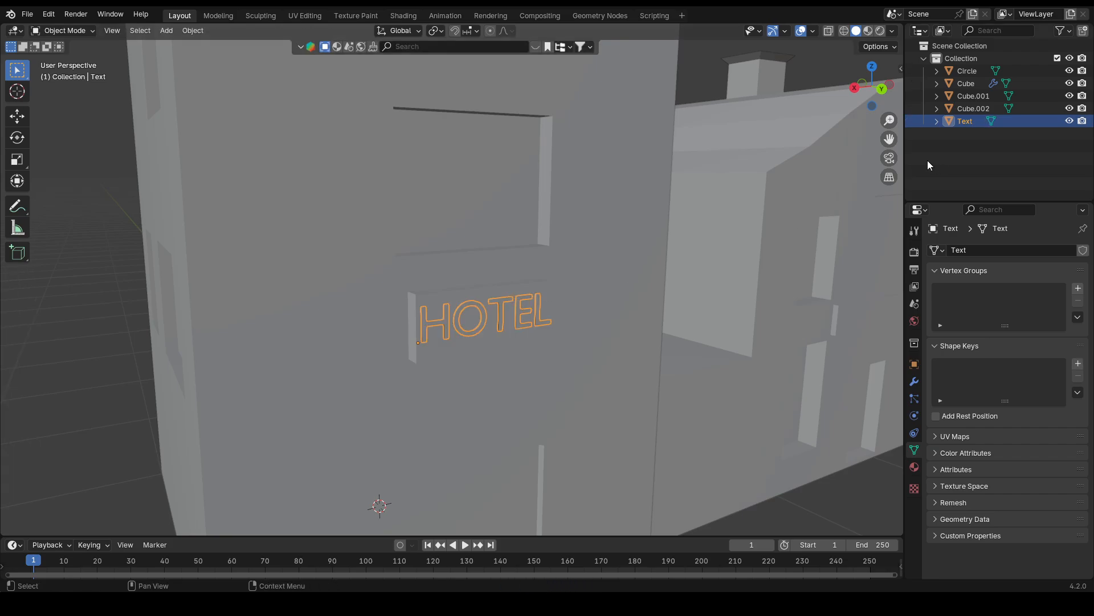
- Undo back to the editable HOTEL text object and reduce its preview resolution to 1
key(ctrl+z)
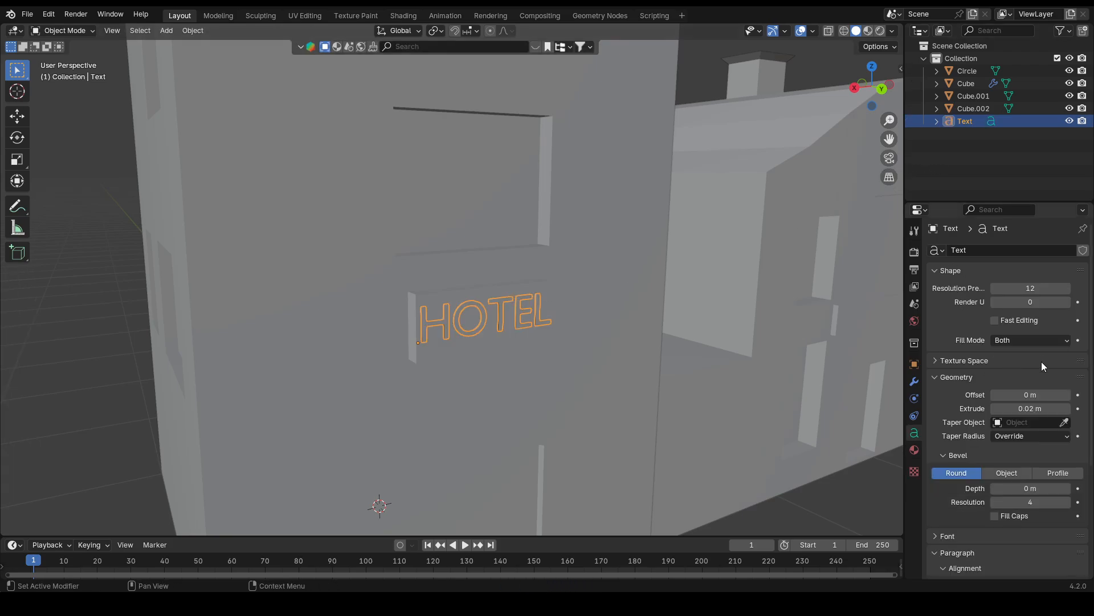
click(995, 289)
click(996, 289)
click(996, 289)
click(995, 289)
click(995, 289)
click(995, 289)
click(995, 289)
click(995, 289)
click(995, 288)
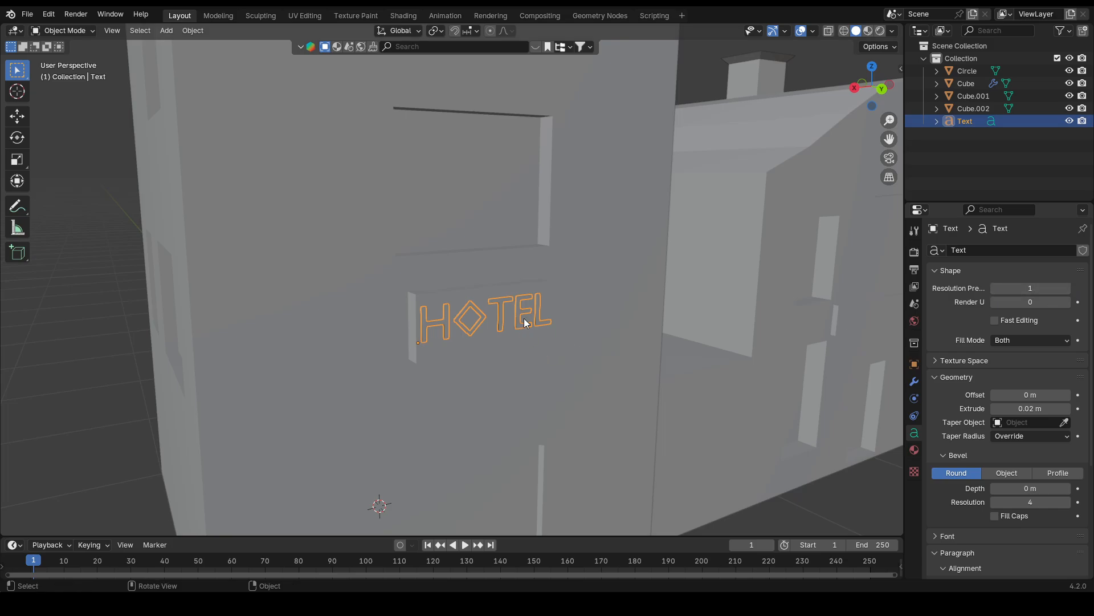
- Convert the HOTEL text to a mesh and merge all its vertices by distance at 0.0001 m
right_click(478, 306)
mouse_move(484, 309)
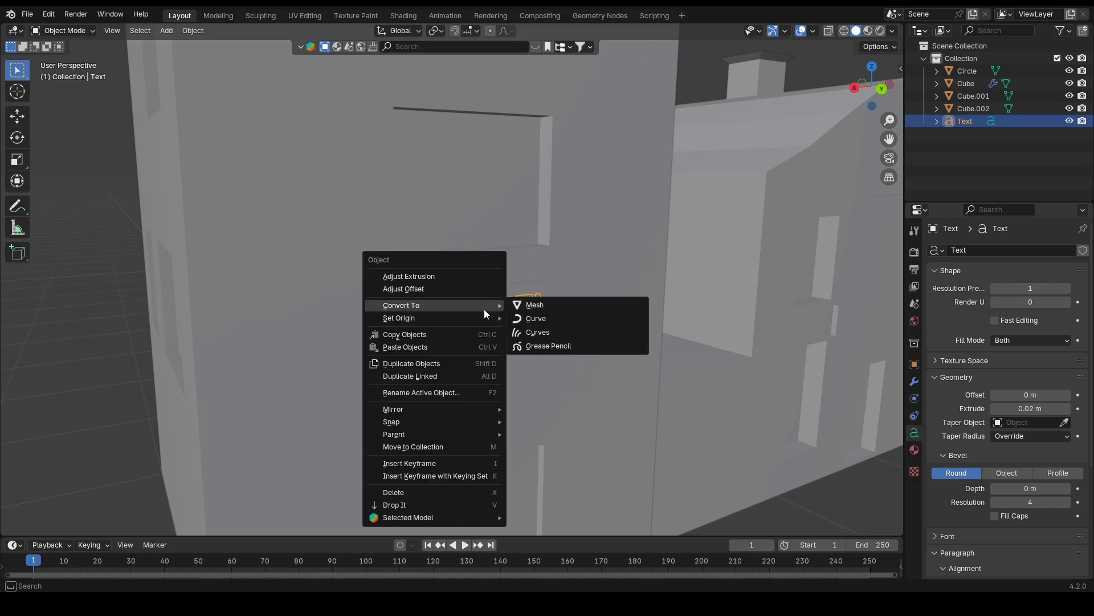
click(536, 302)
key(Tab)
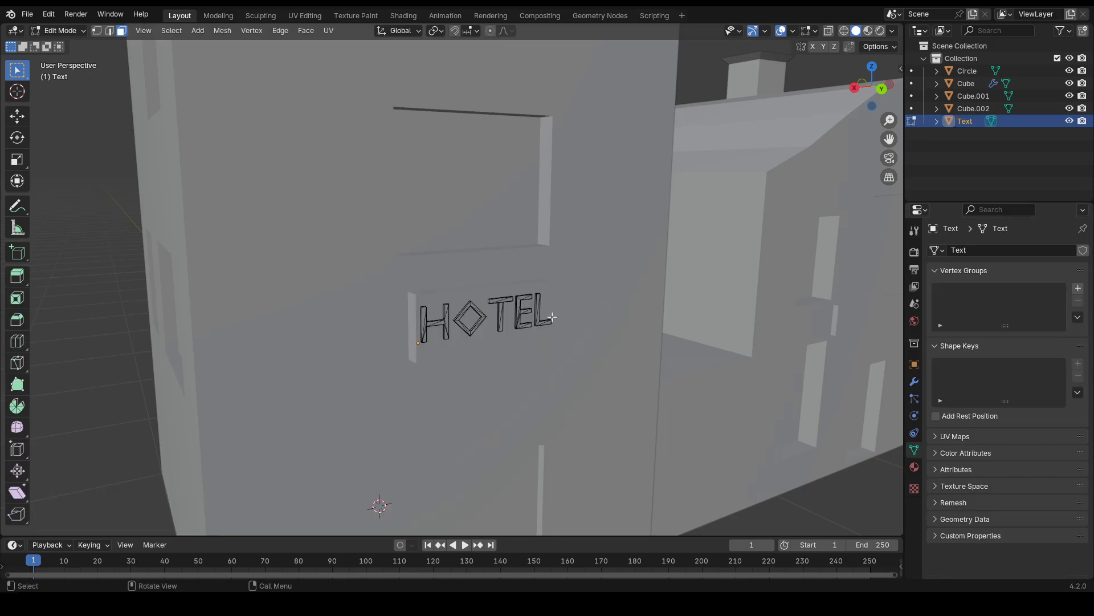
key(a)
key(m)
click(484, 314)
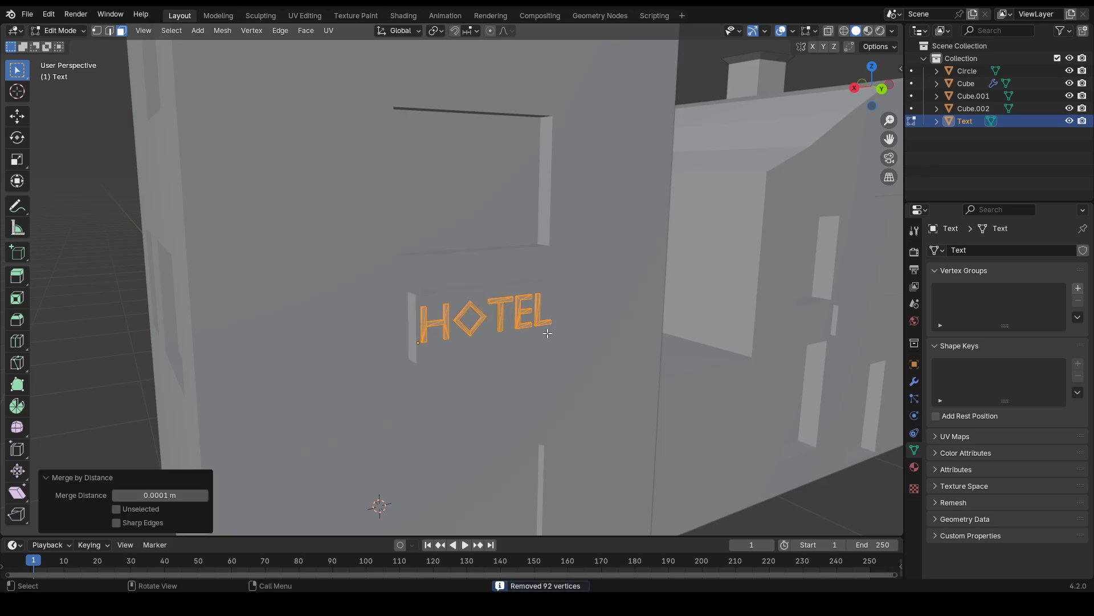
- Duplicate the HOTEL letters and move the copy about -2.748 m along X and -0.288 m along Z to the house's sign panel
middle_drag(463, 283, 503, 286)
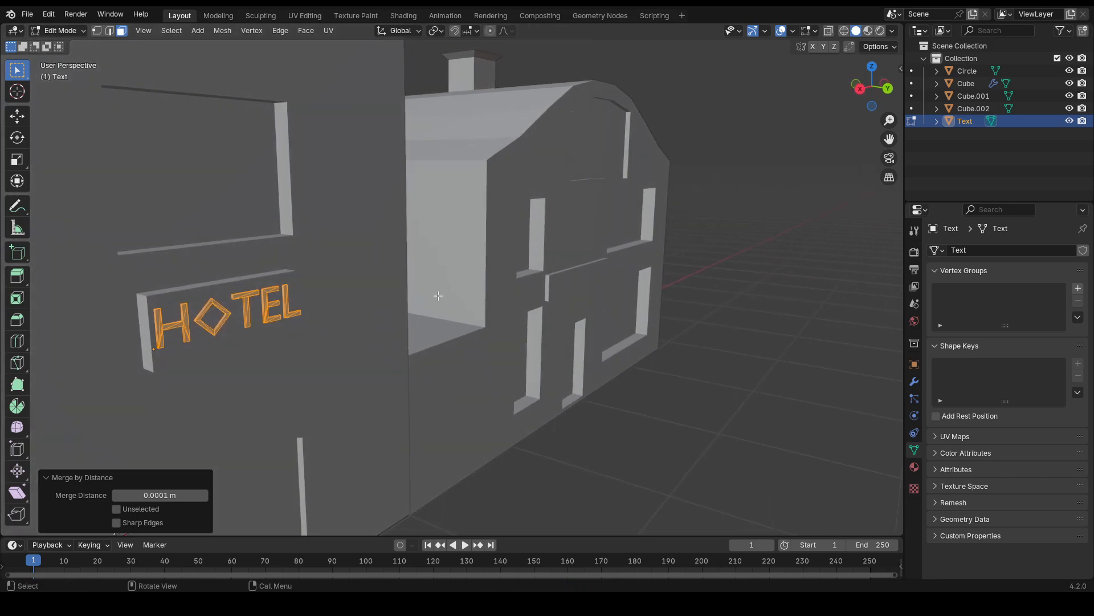
shift+middle_drag(335, 289, 515, 273)
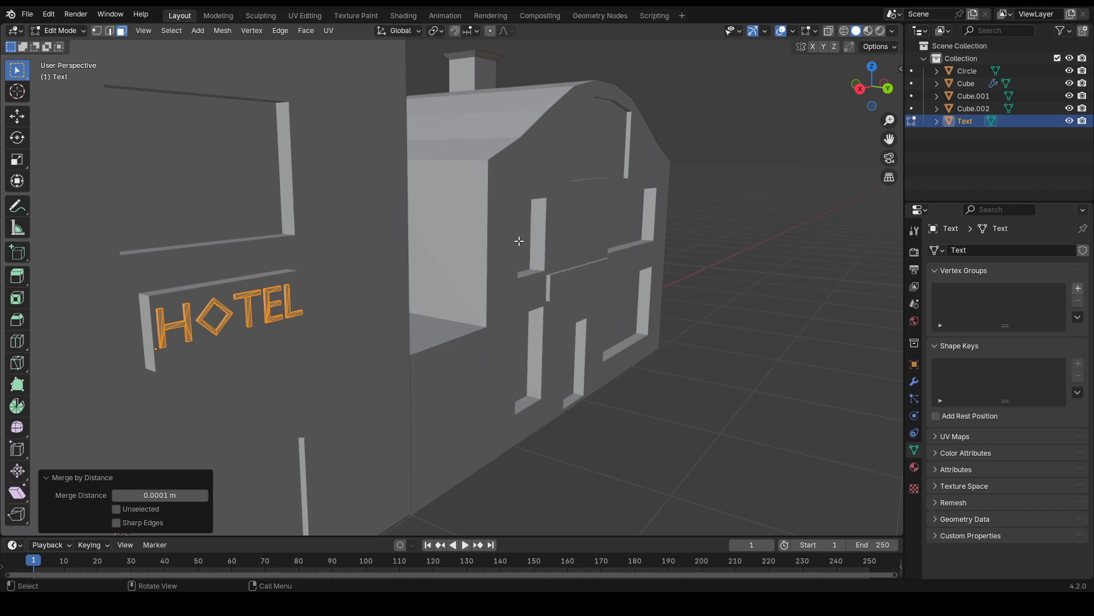
middle_drag(556, 281, 534, 284)
scroll(534, 284, down, 8)
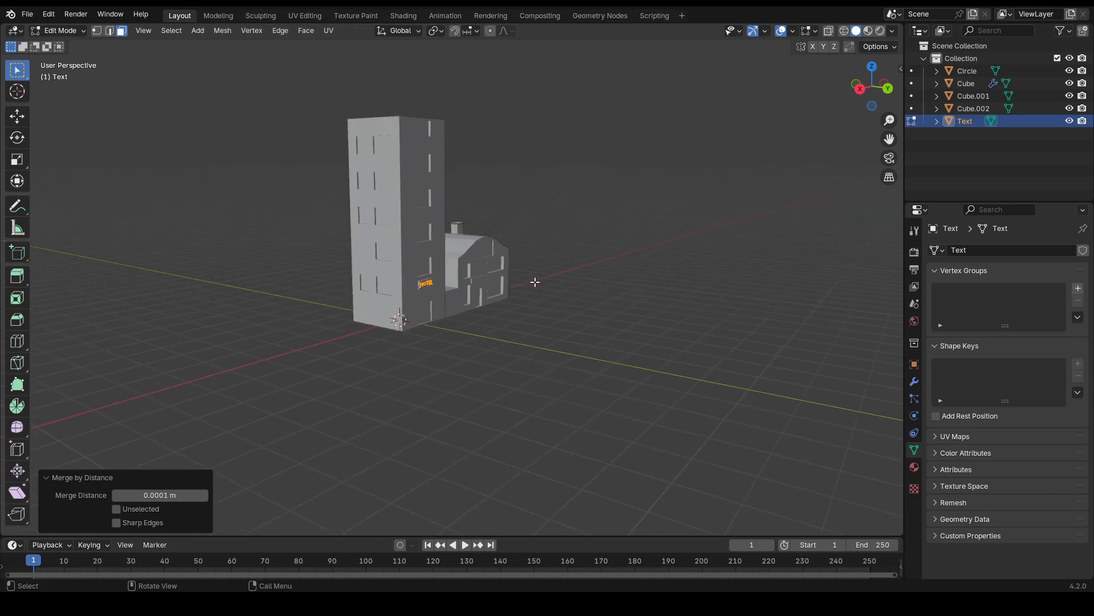
scroll(534, 282, up, 6)
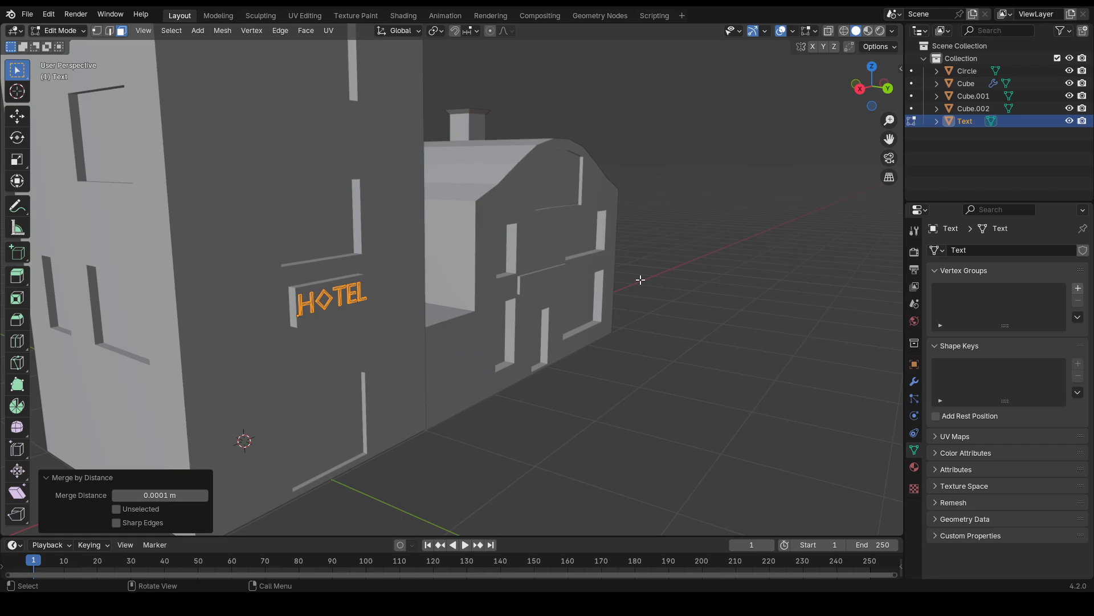
middle_drag(640, 279, 355, 297)
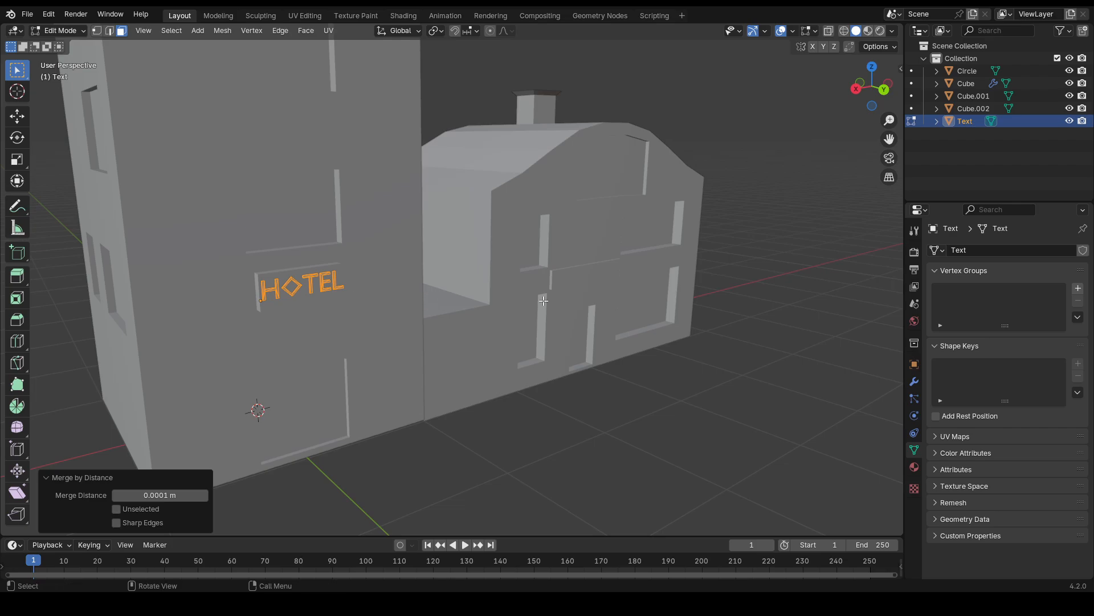
key(shift+d)
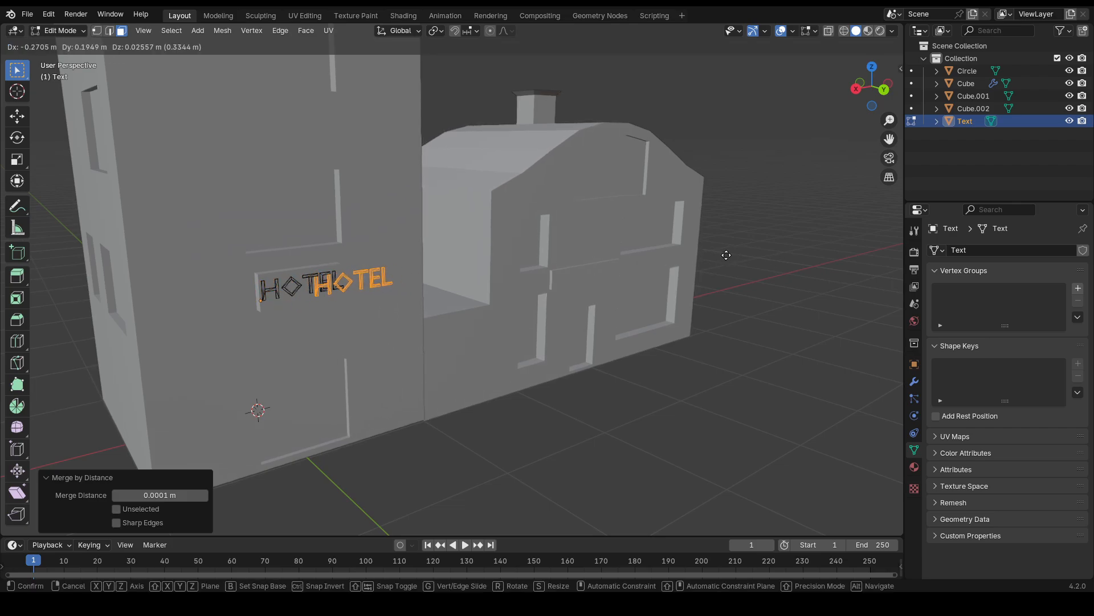
right_click(735, 256)
key(g)
key(y)
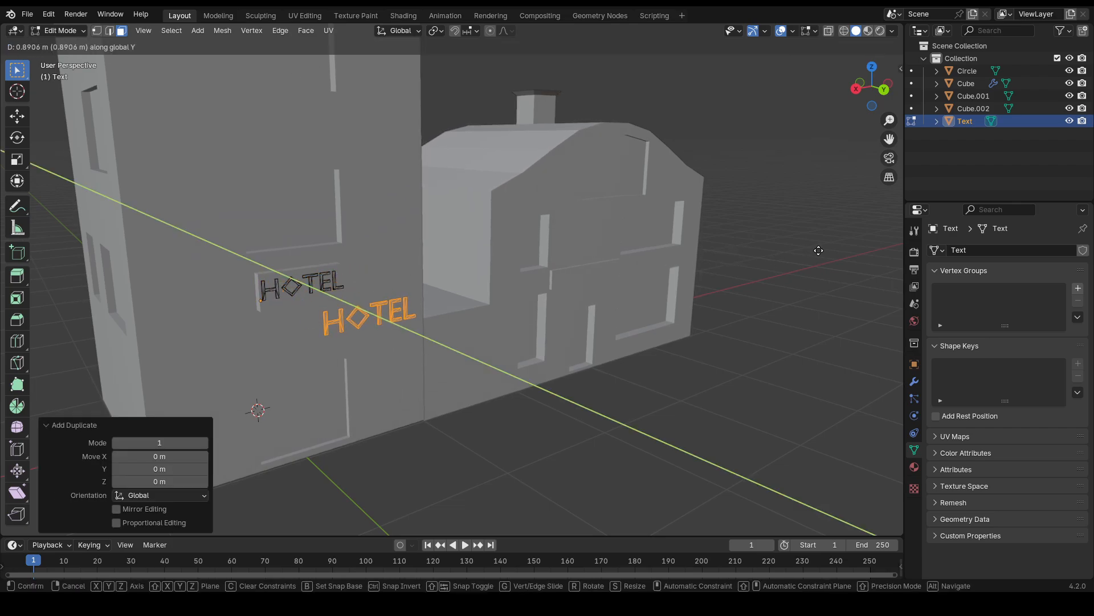
right_click(818, 251)
key(g)
key(x)
click(342, 241)
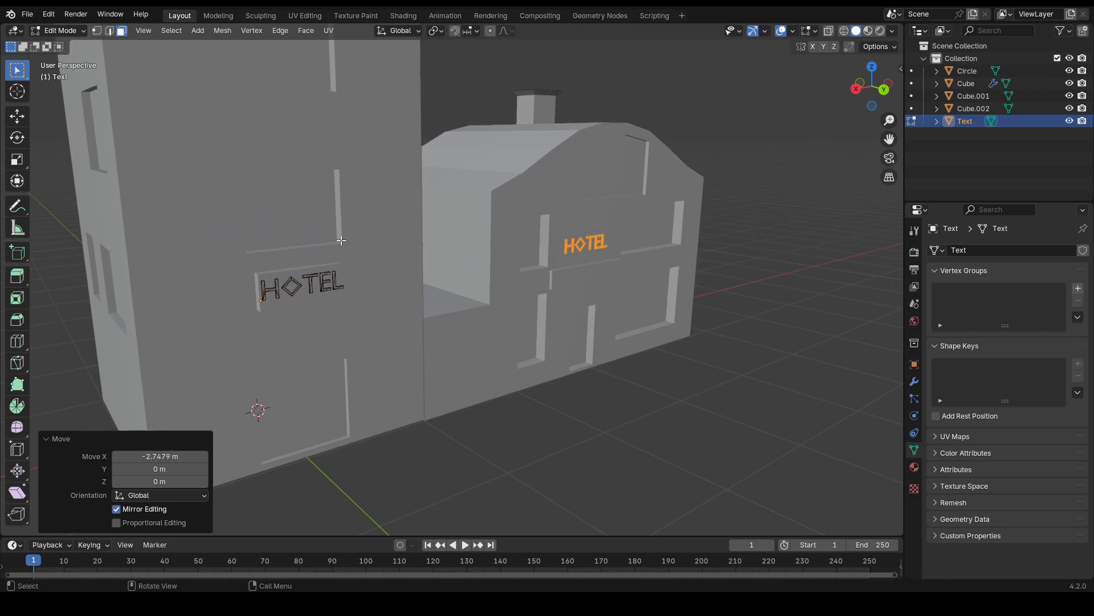
key(g)
key(z)
click(549, 298)
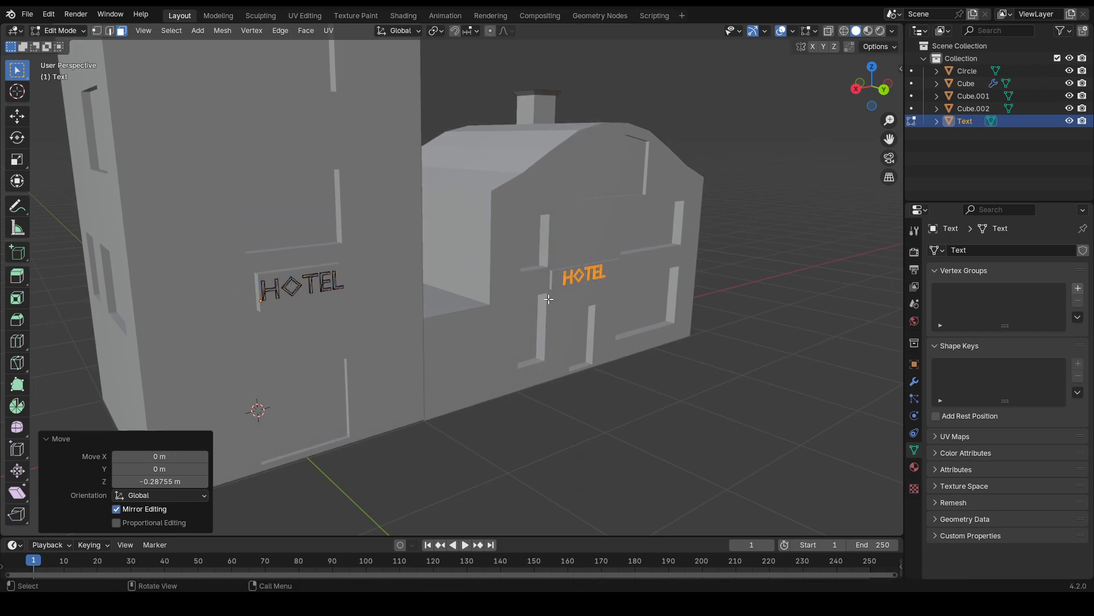
- Delete the faces of the duplicated HOTEL letters on the house
middle_drag(549, 297, 653, 277)
key(x)
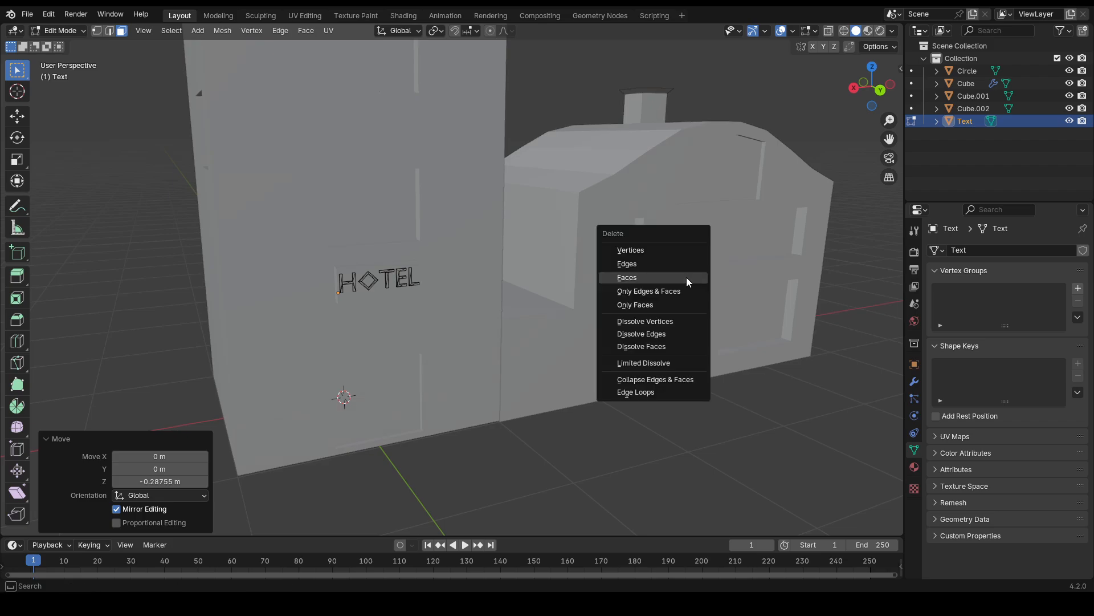
click(691, 279)
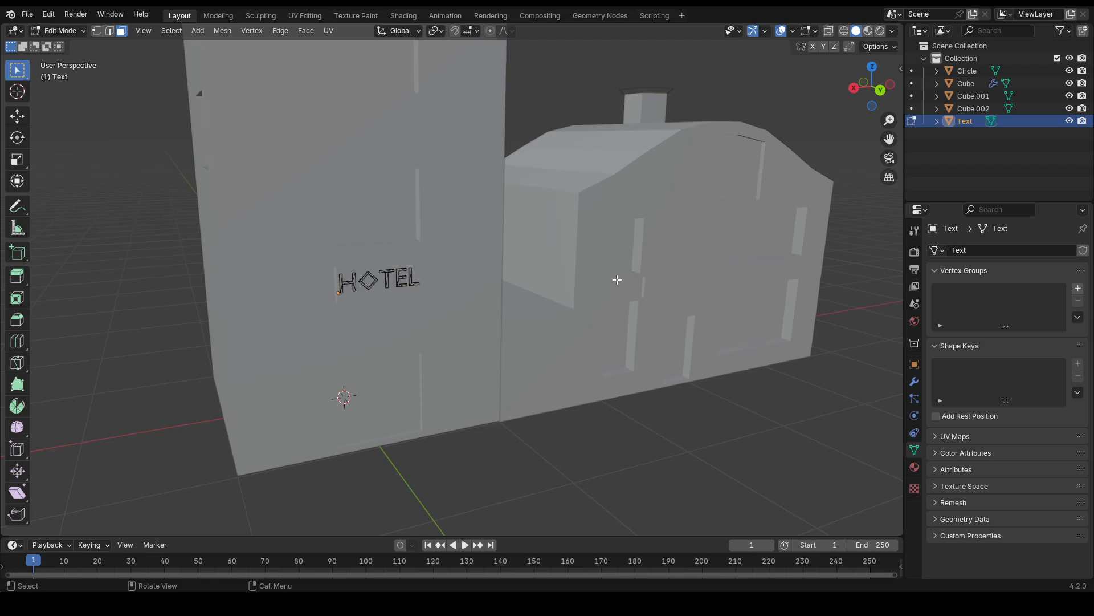
scroll(618, 273, down, 10)
middle_drag(526, 225, 584, 252)
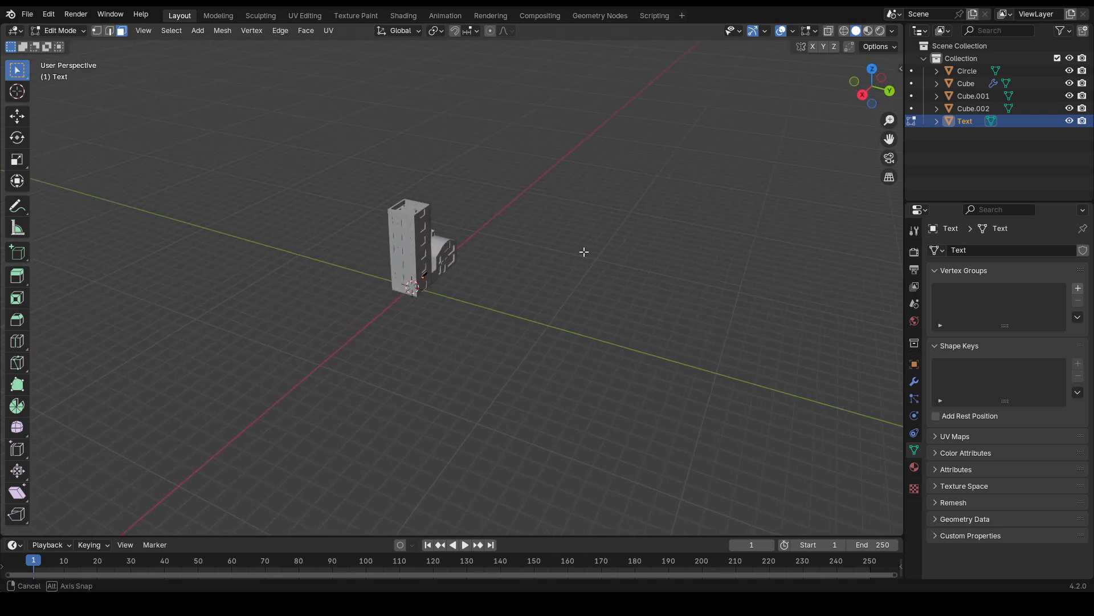
scroll(520, 244, up, 5)
scroll(471, 224, down, 2)
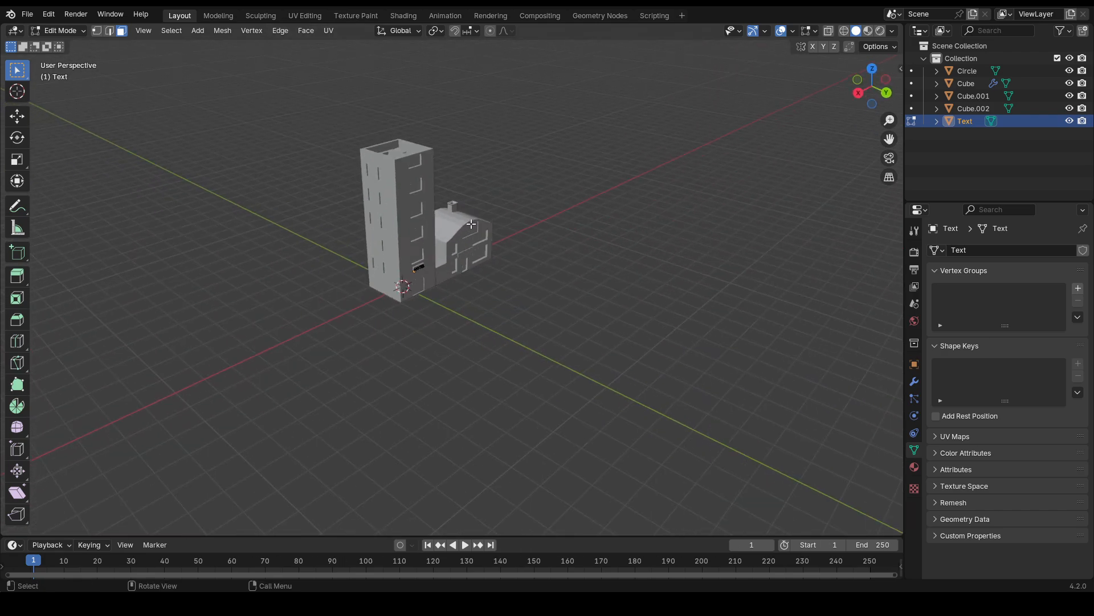
scroll(471, 224, up, 7)
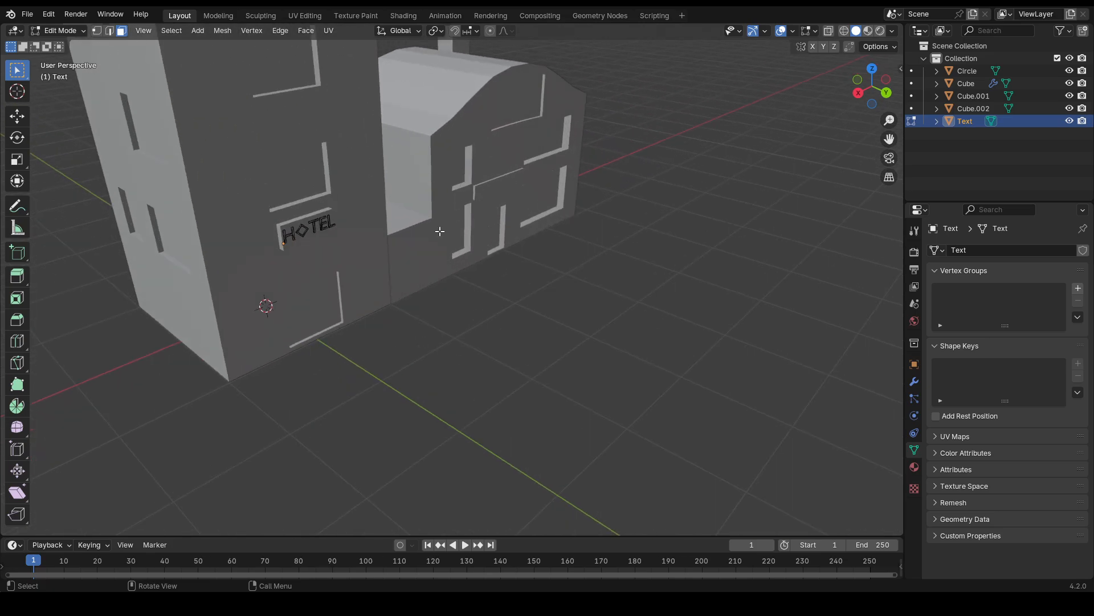
middle_drag(631, 201, 460, 299)
scroll(634, 201, down, 2)
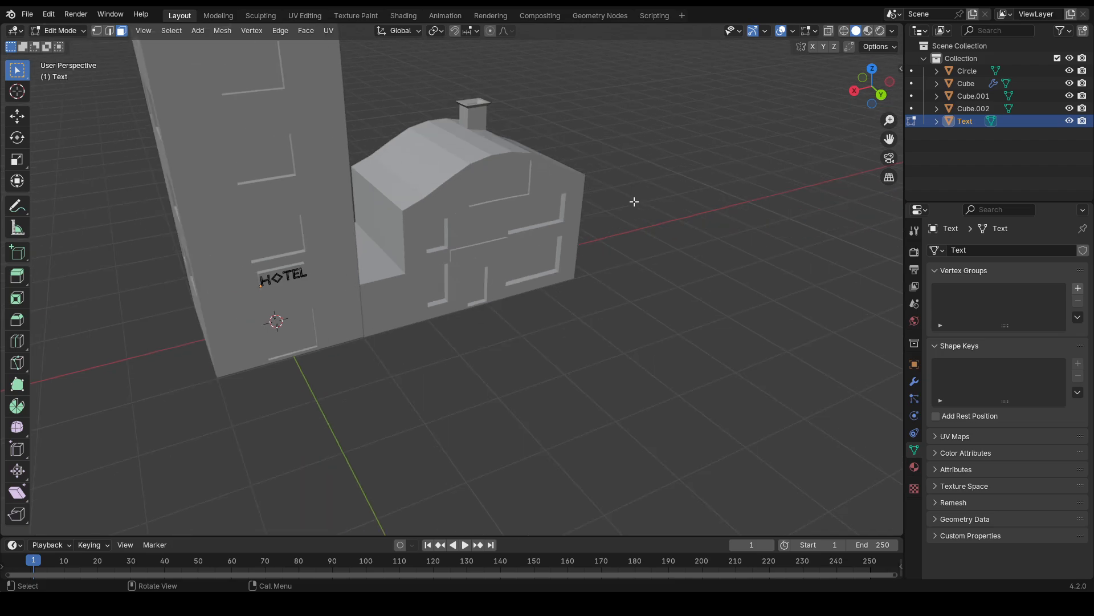
- Return to Object Mode, deselect the HOTEL mesh and add a new text object at the world origin
key(shift+a)
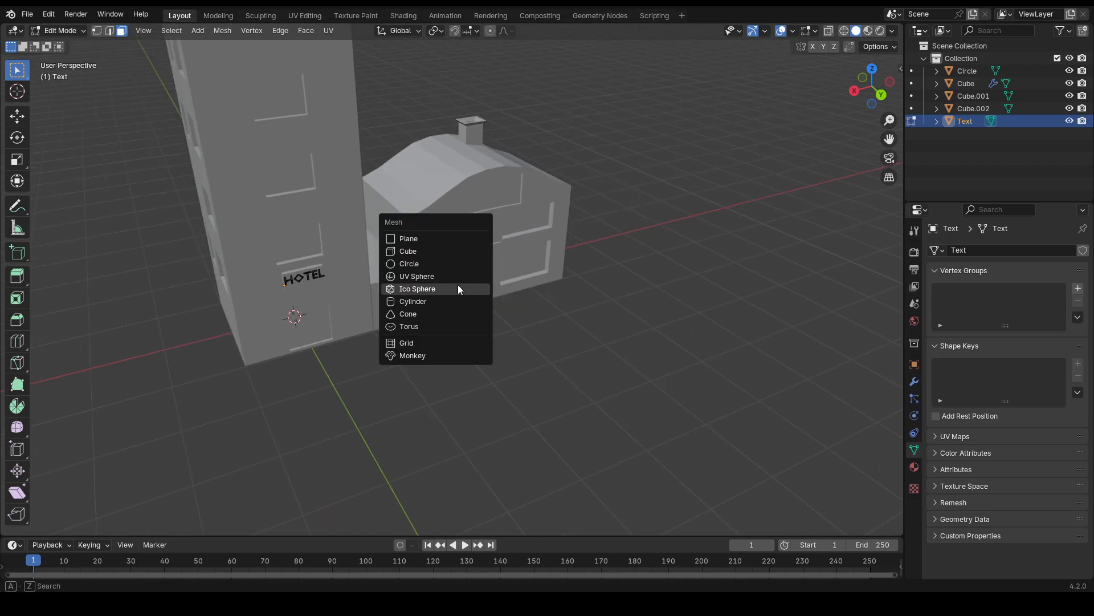
key(Tab)
key(Tab)
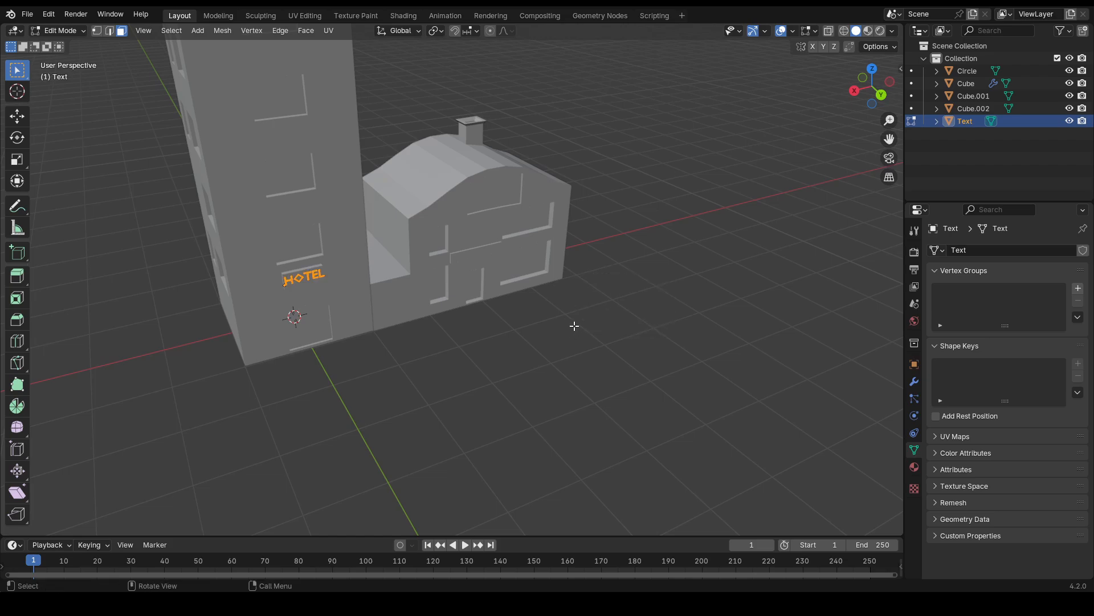
key(Tab)
middle_drag(562, 316, 590, 312)
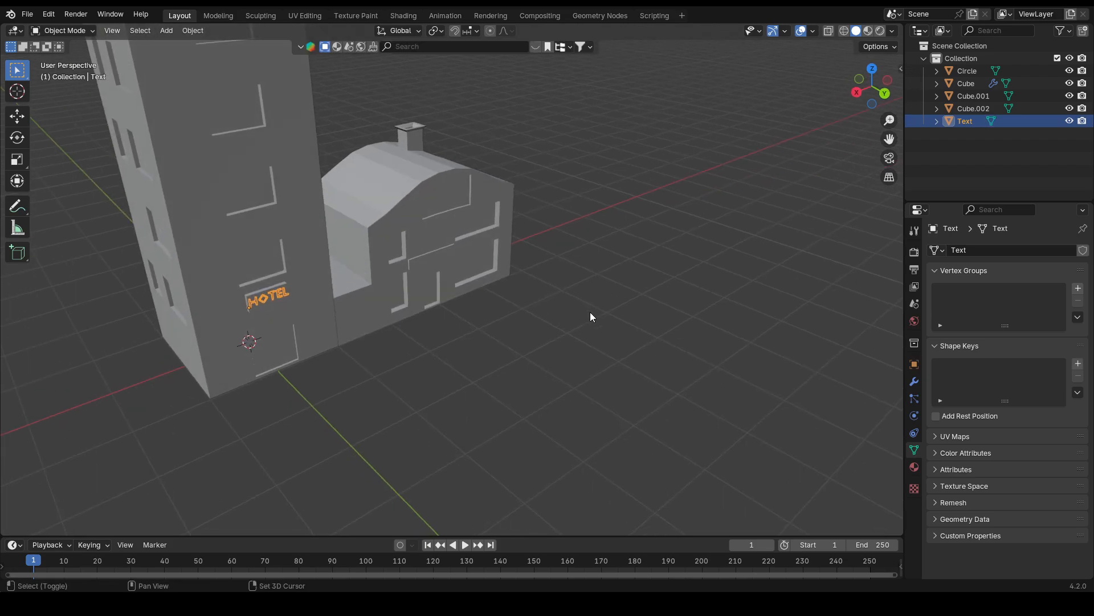
key(shift+a)
mouse_move(585, 263)
click(685, 190)
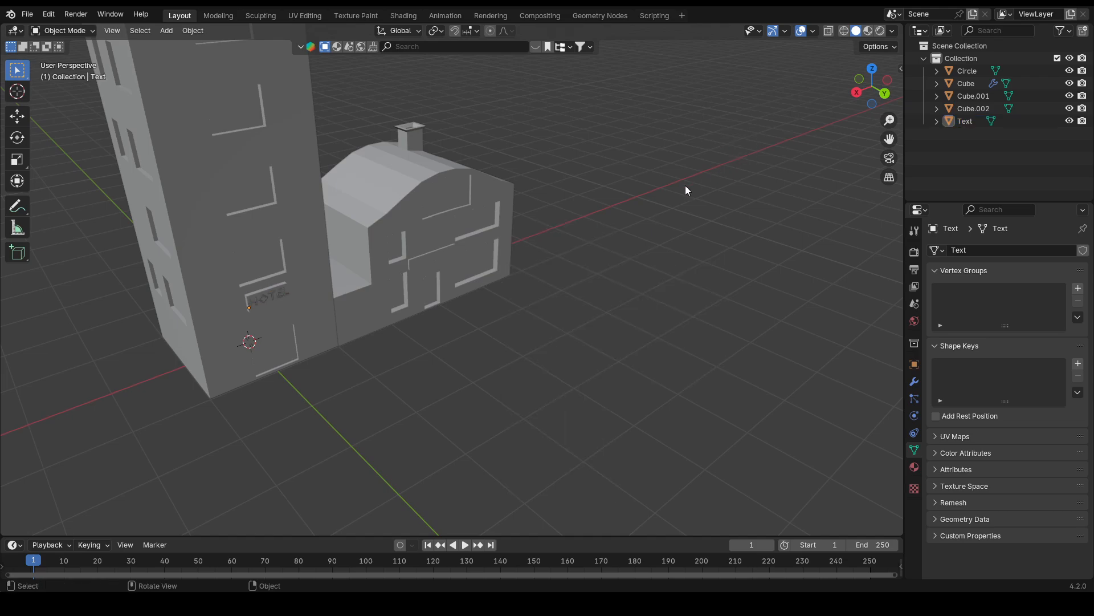
key(shift+a)
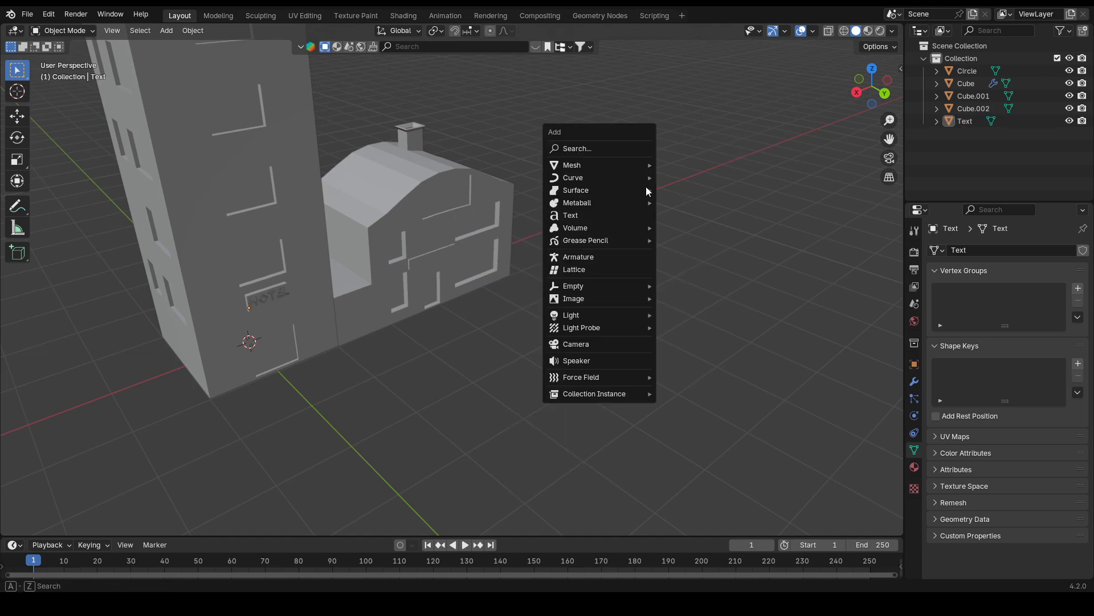
click(610, 216)
- Rotate the new text object 90° about X and 180° about Z
middle_drag(629, 226, 580, 234)
key(r)
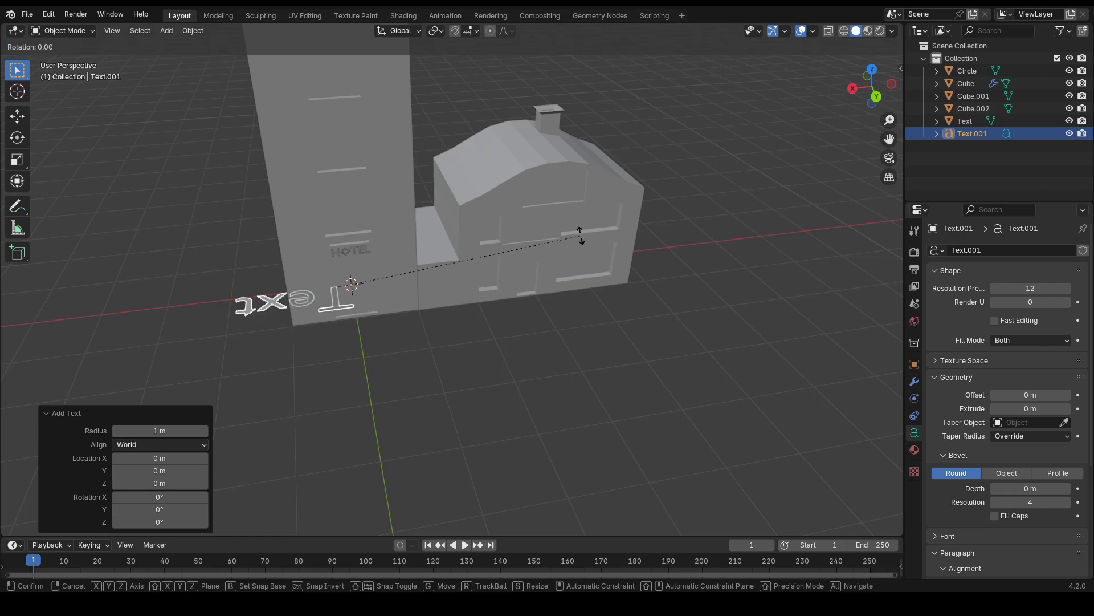
key(x)
key(9)
key(0)
key(Return)
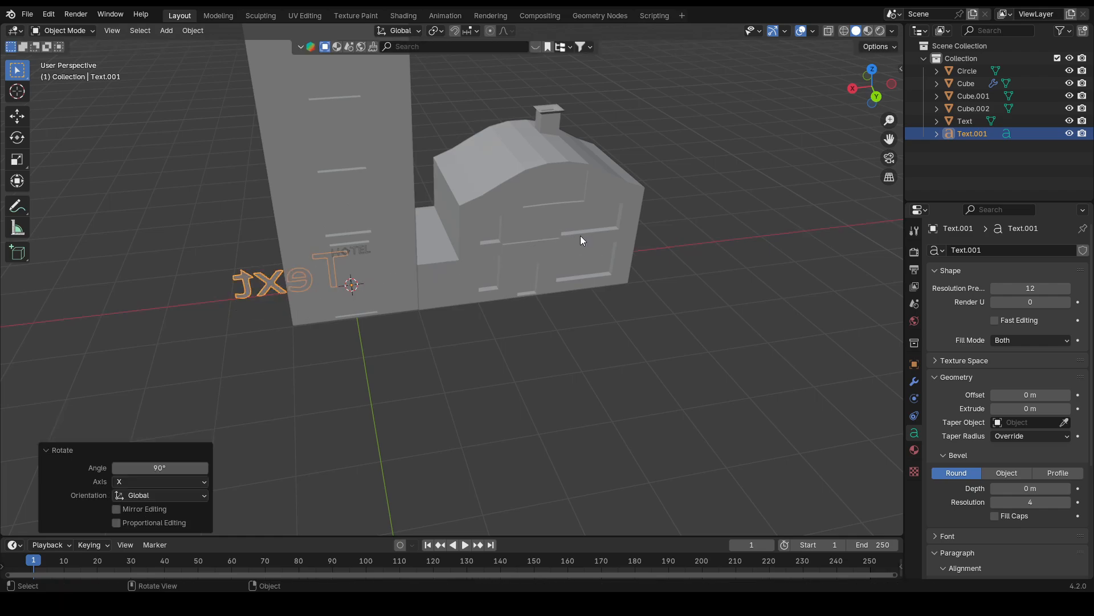
key(r)
key(z)
key(1)
key(8)
key(0)
key(Return)
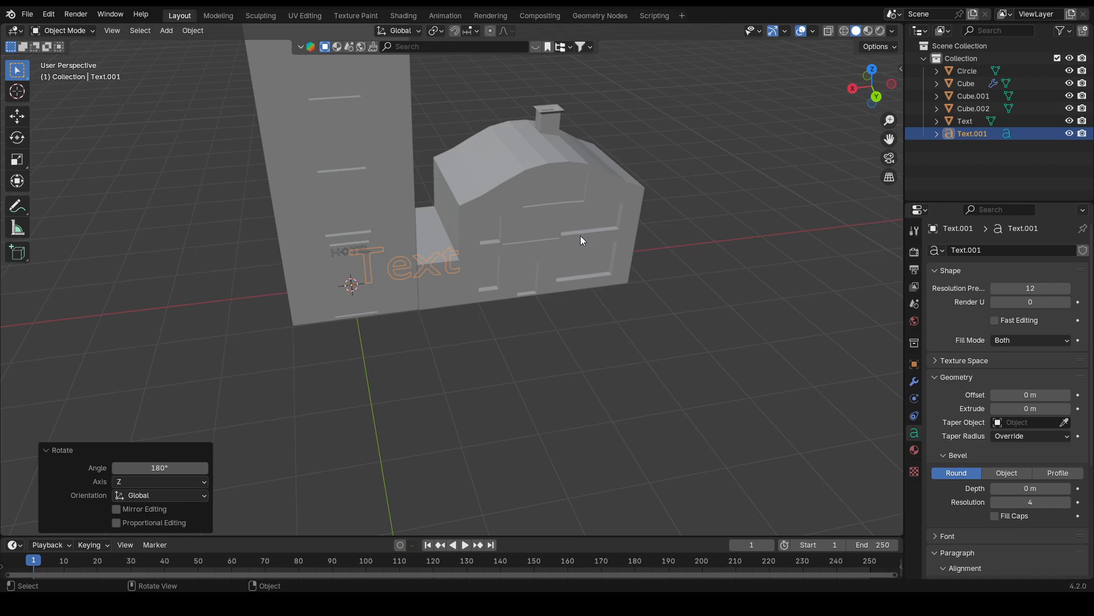
- Move the new text object about 0.985 m along Y, in front of the buildings
key(g)
key(y)
click(665, 263)
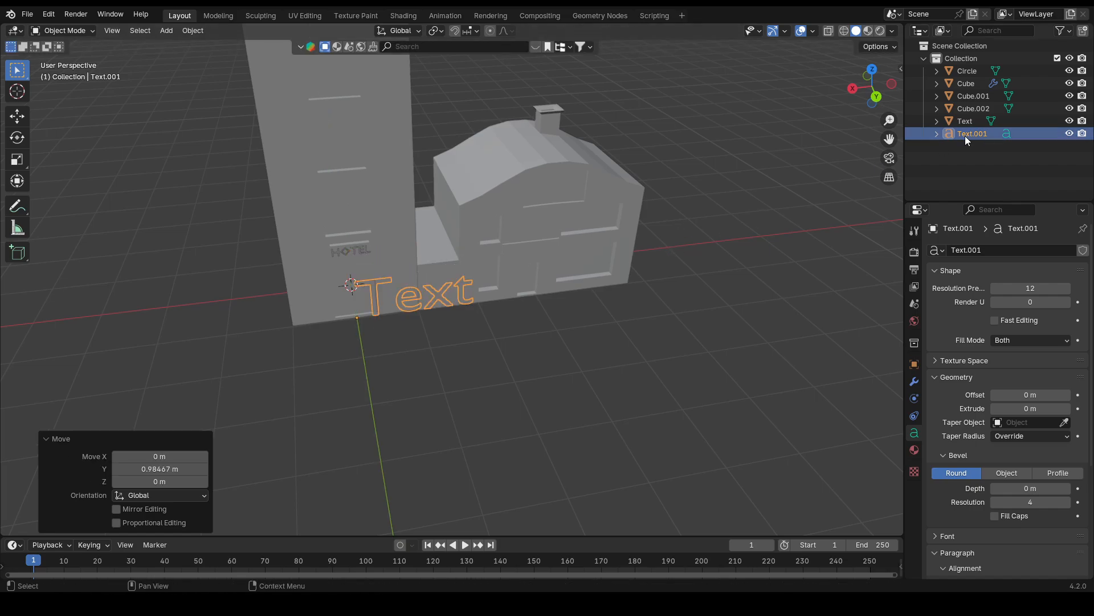
- Lower the new text object's preview resolution to 1
click(948, 135)
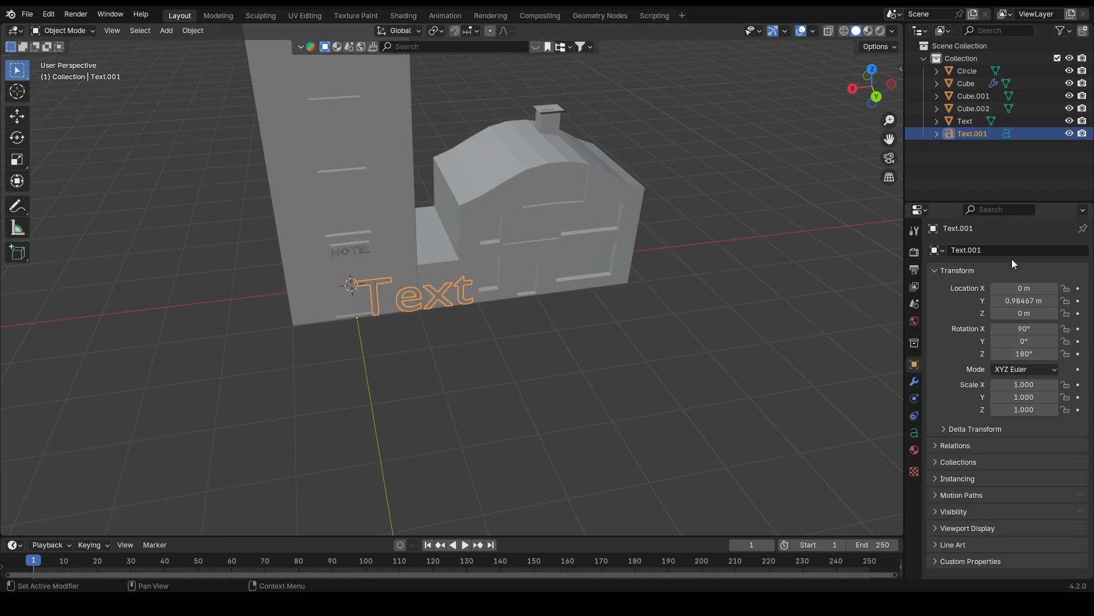
click(1007, 133)
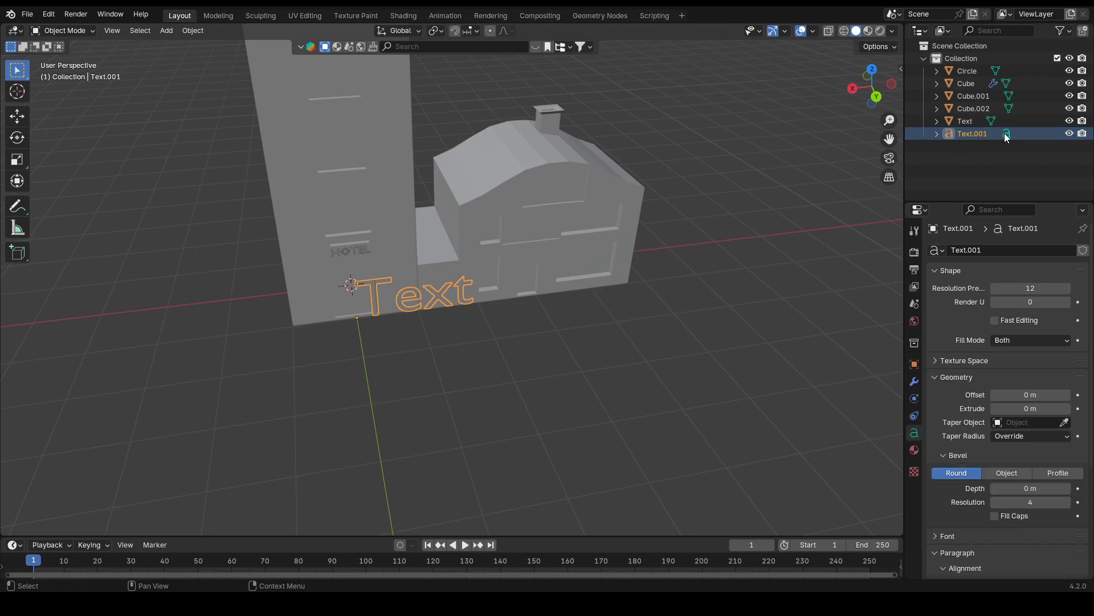
click(1000, 288)
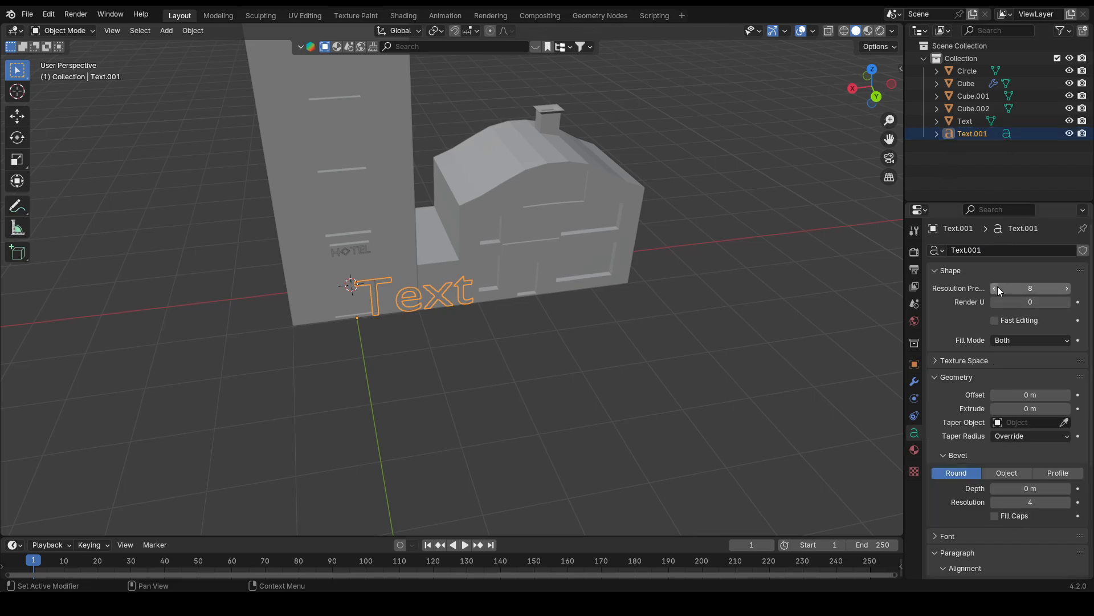
text(4)
key(Return)
click(994, 288)
click(994, 288)
click(994, 288)
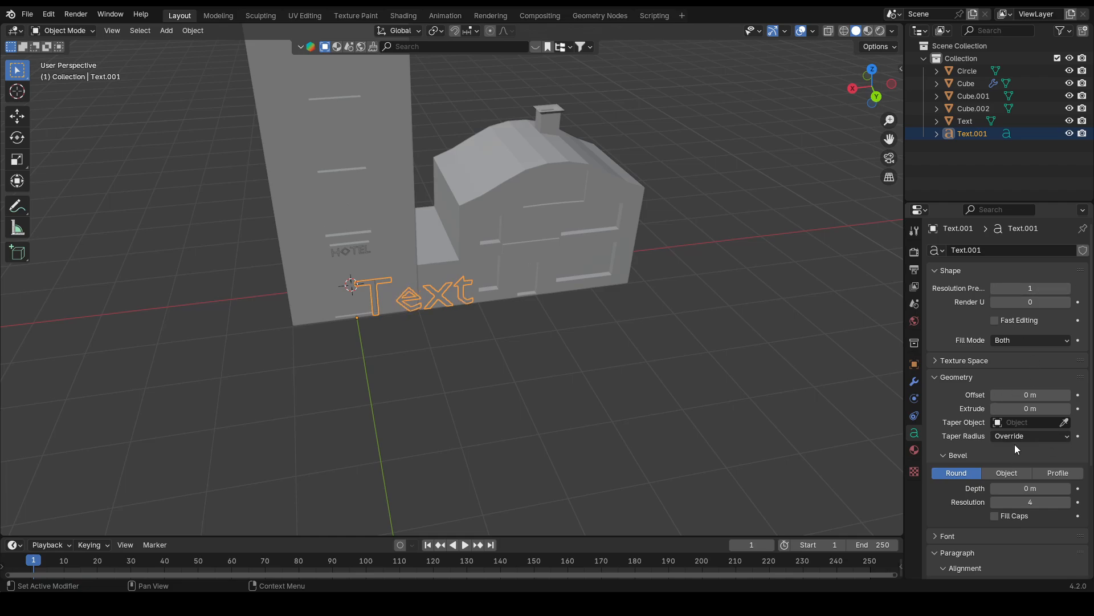
- Give the text object an extrude depth of 0.03 m
click(1067, 408)
click(1068, 408)
click(1067, 408)
click(1067, 408)
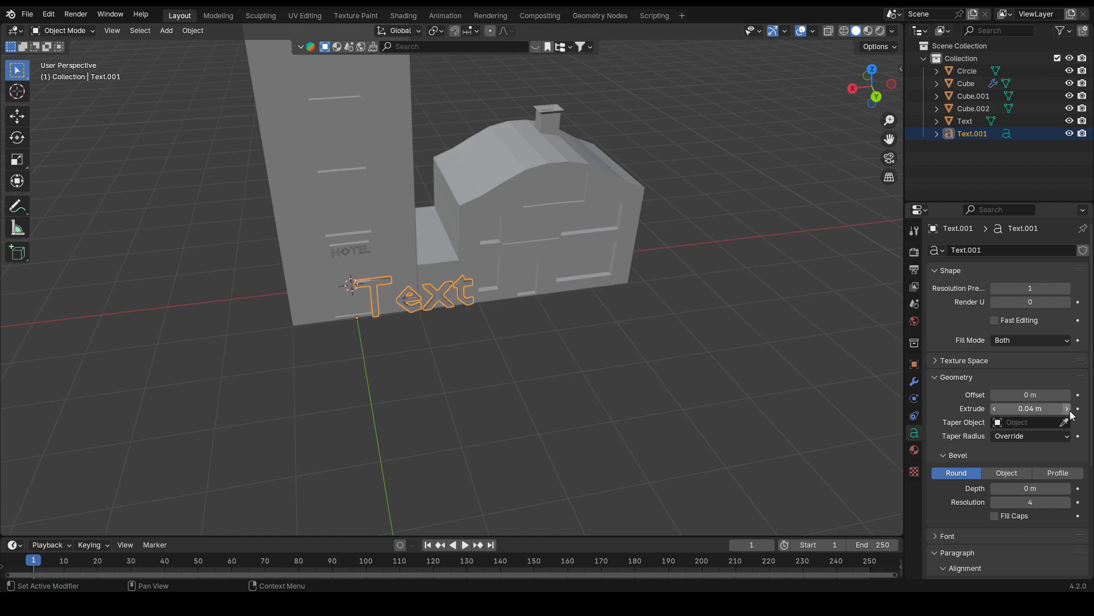
click(994, 408)
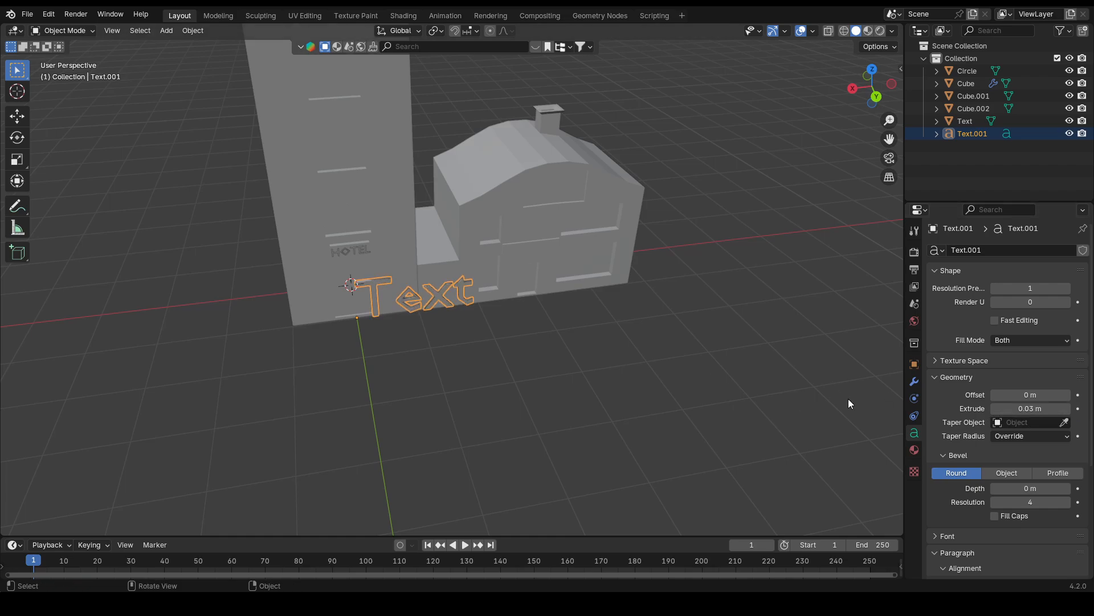
- Replace the text object's content with EATING HALL and return to Object Mode
middle_drag(630, 367, 641, 363)
key(Tab)
key(ctrl+a)
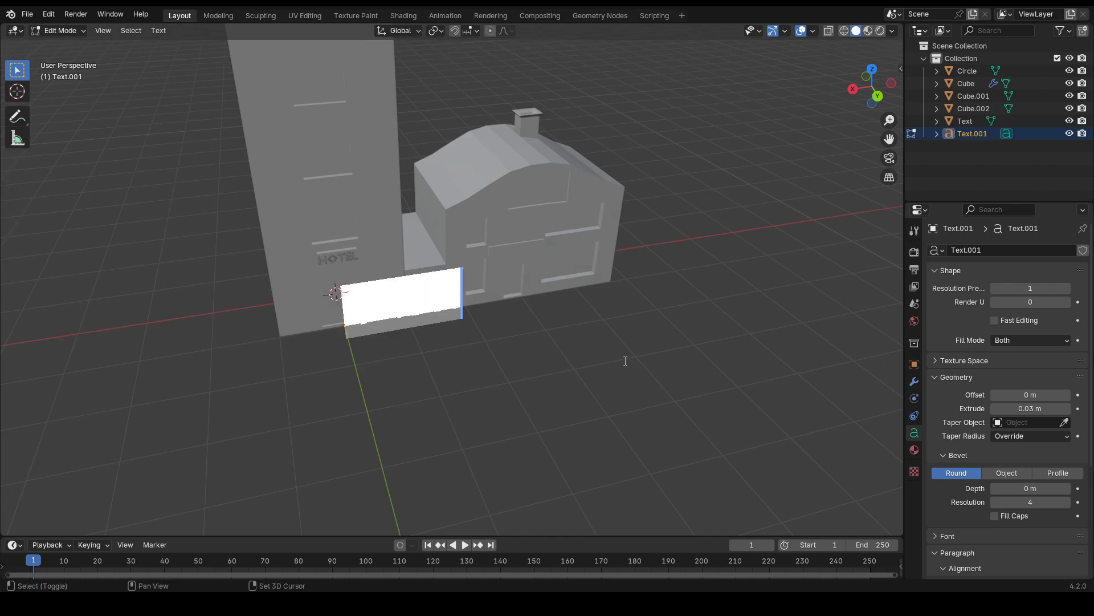
text(RE)
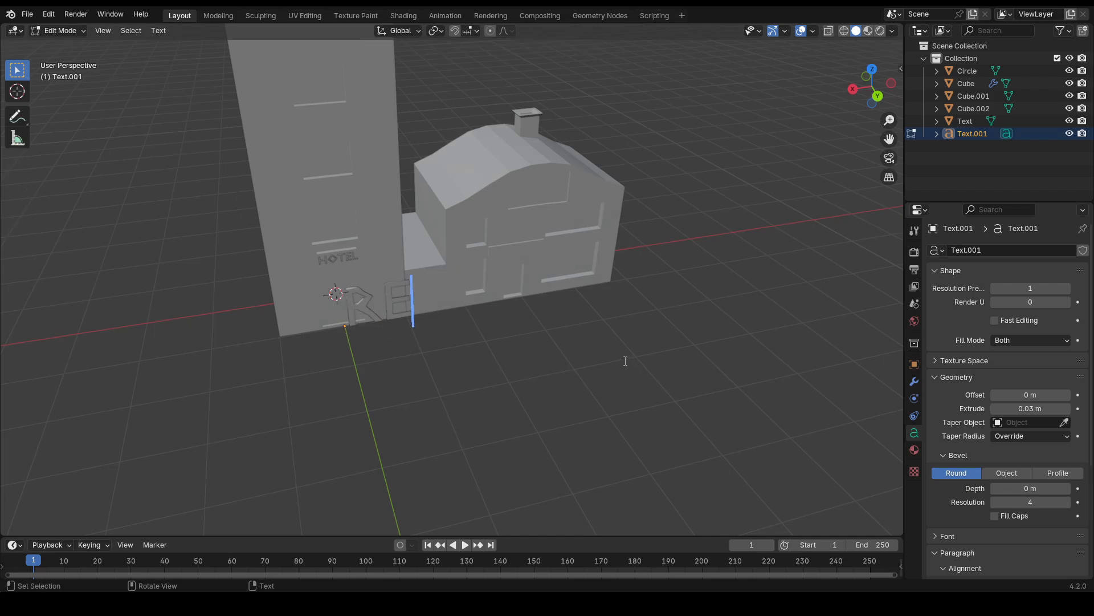
key(BackSpace)
key(BackSpace)
text(EATIN)
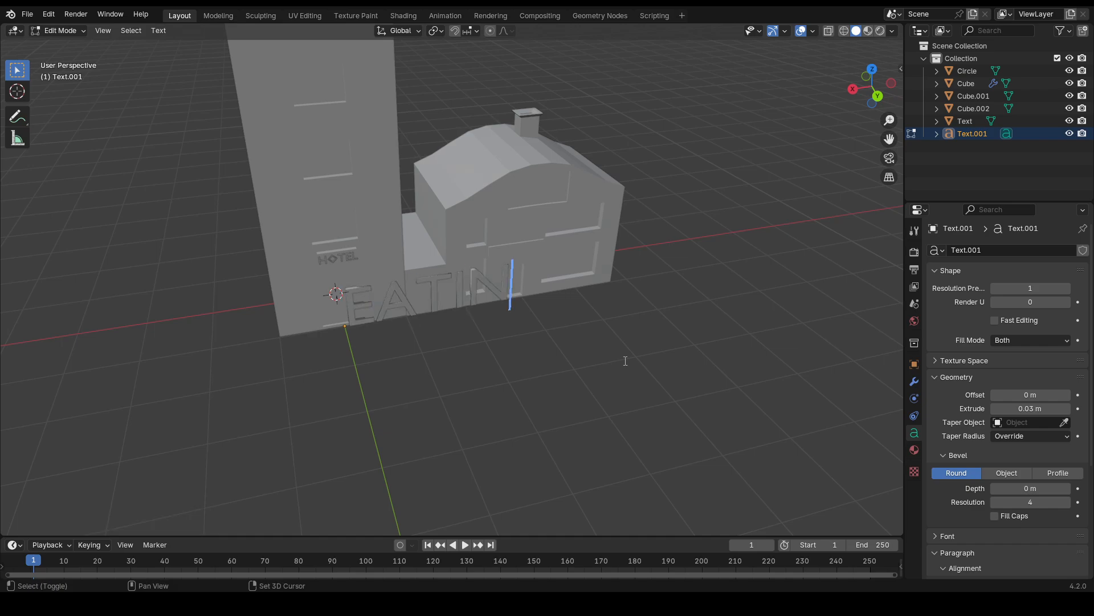
text(G HALL)
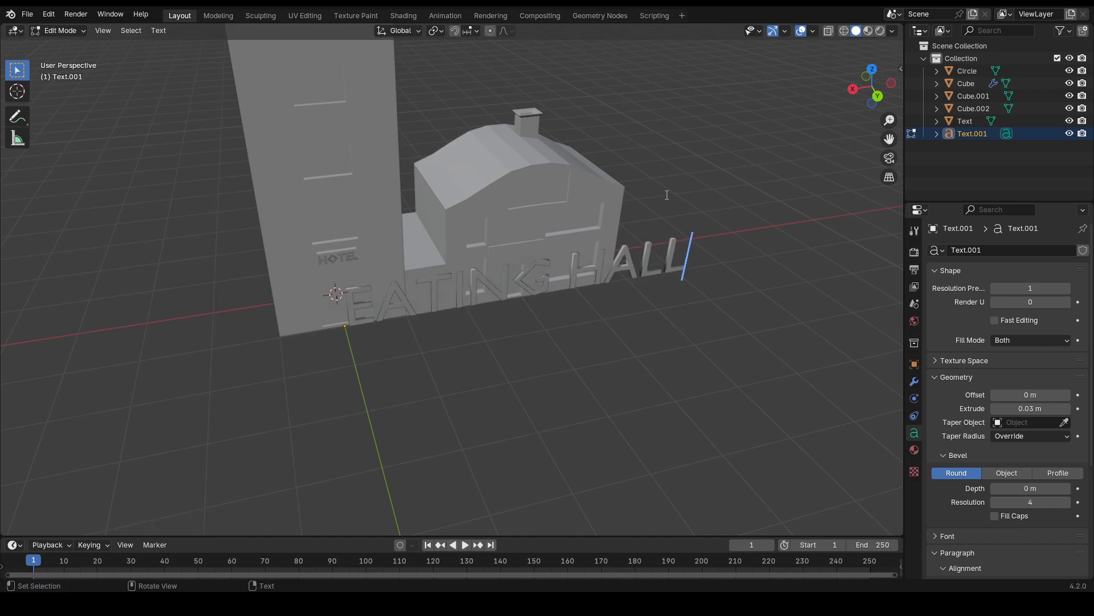
key(Tab)
- Scale the EATING HALL text down by a factor of about 0.28 and raise it about 0.89 m along Z
middle_drag(622, 201, 648, 193)
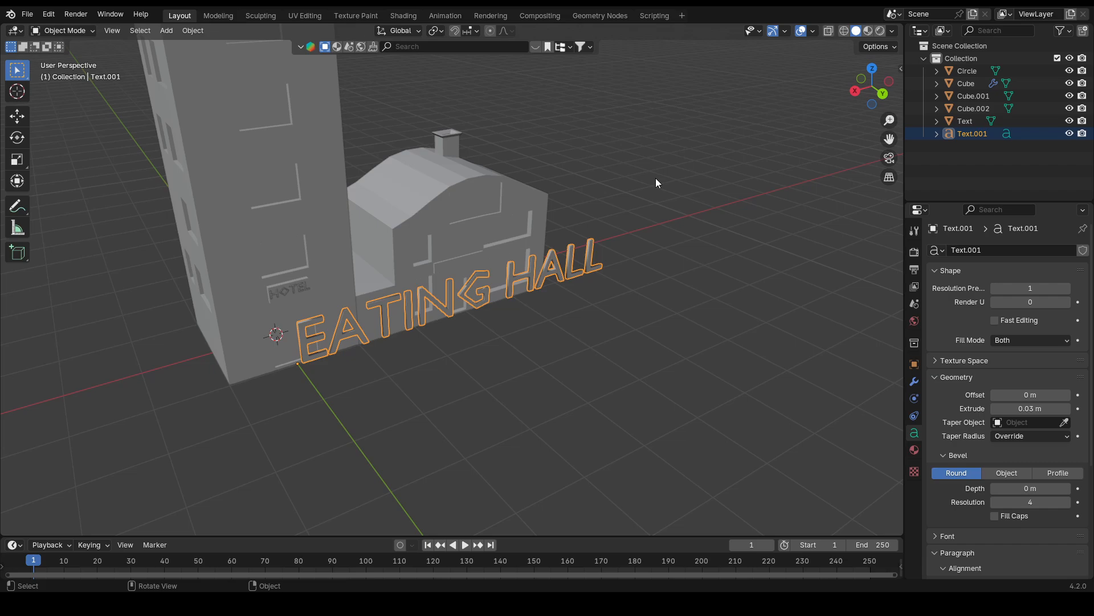
scroll(553, 210, up, 4)
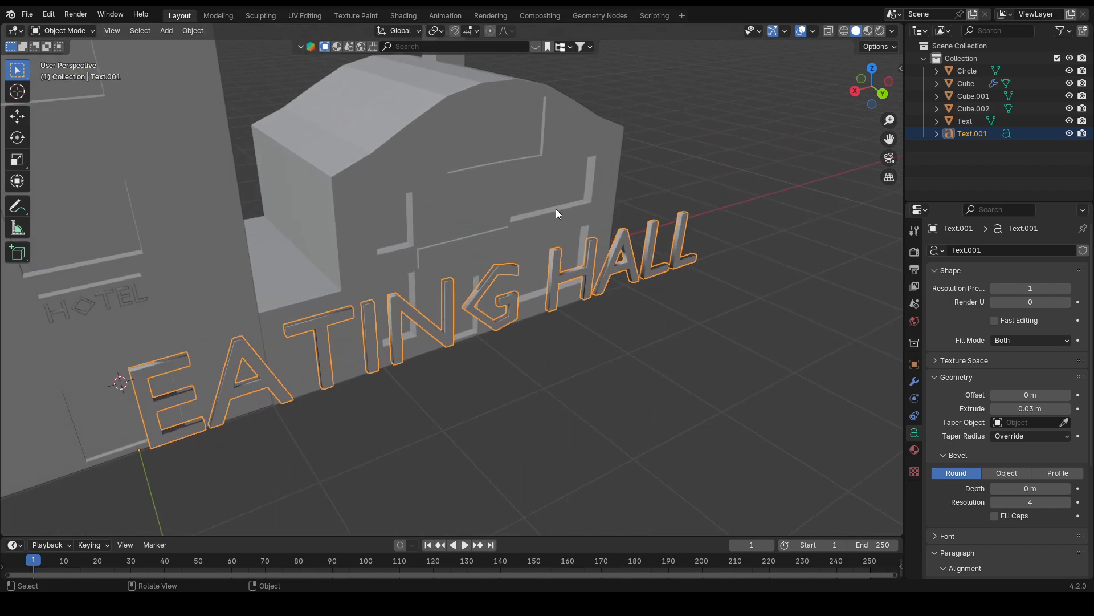
middle_drag(556, 209, 587, 197)
key(KP_1)
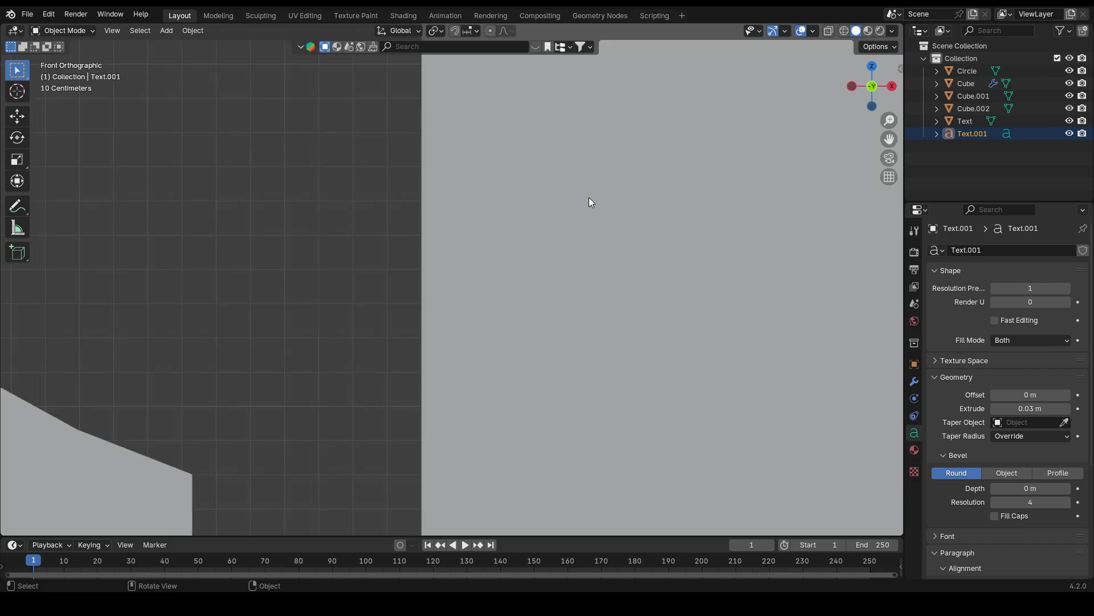
scroll(590, 197, down, 2)
key(KP_3)
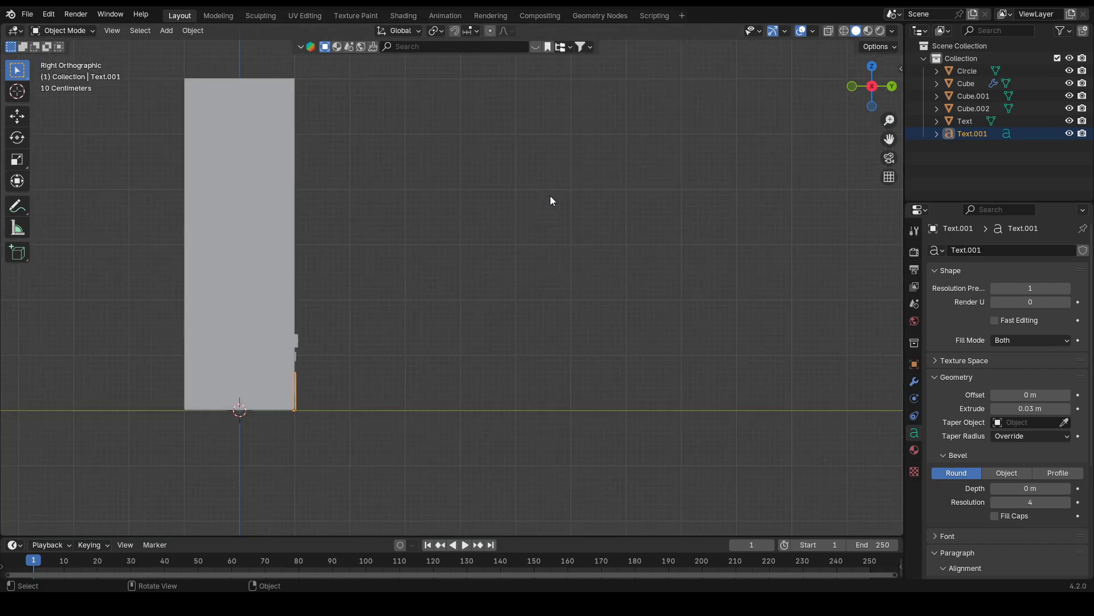
scroll(550, 208, down, 1)
key(s)
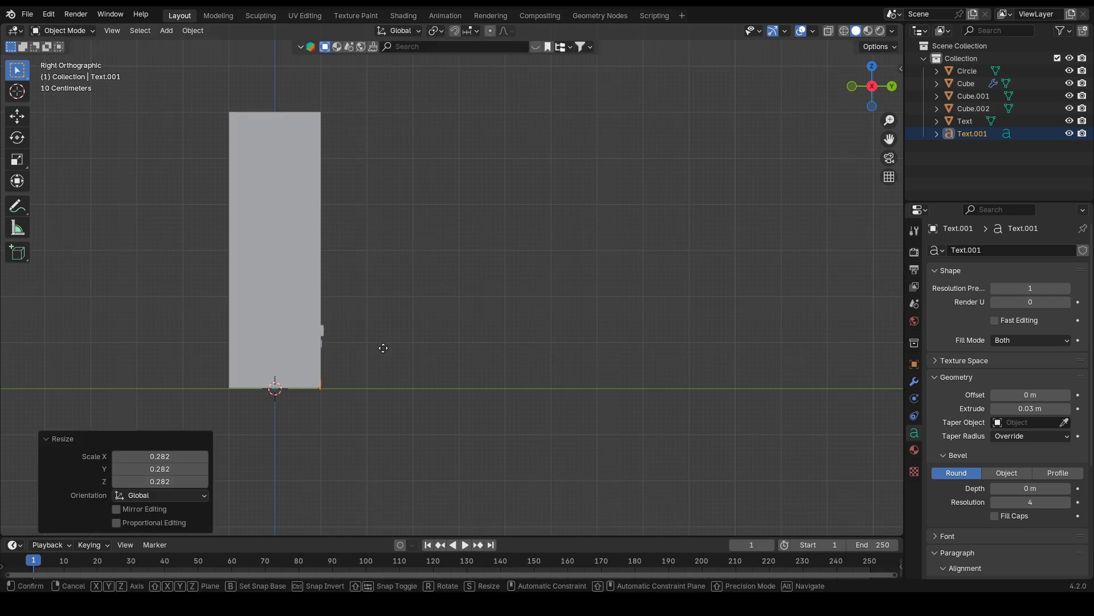
key(Escape)
middle_drag(518, 303, 394, 302)
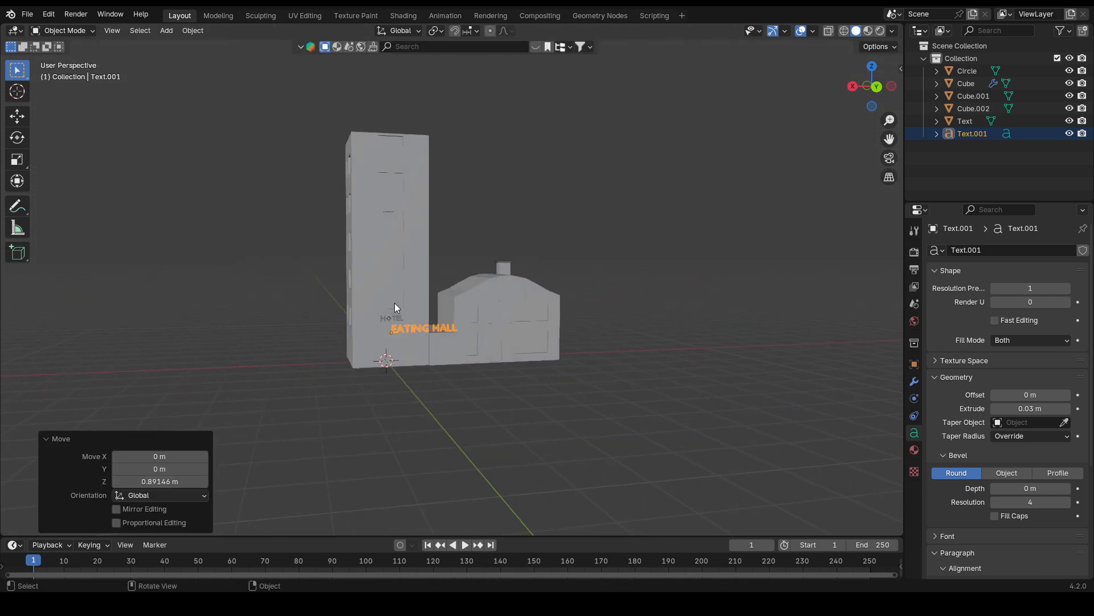
- Move the EATING HALL text about -1.98 m along X, onto the house front
scroll(519, 317, up, 5)
key(g)
key(x)
click(706, 323)
- Shrink the EATING HALL text by a factor of about 0.38 and shift it about -0.55 m along X above the door
scroll(720, 449, up, 1)
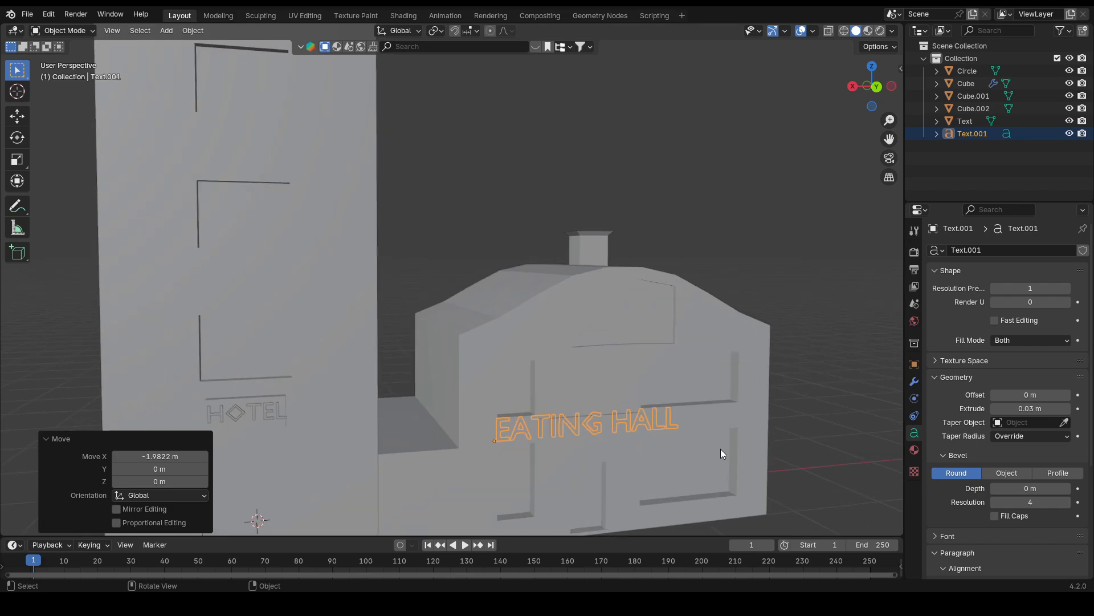
scroll(721, 449, up, 1)
scroll(666, 412, up, 1)
key(s)
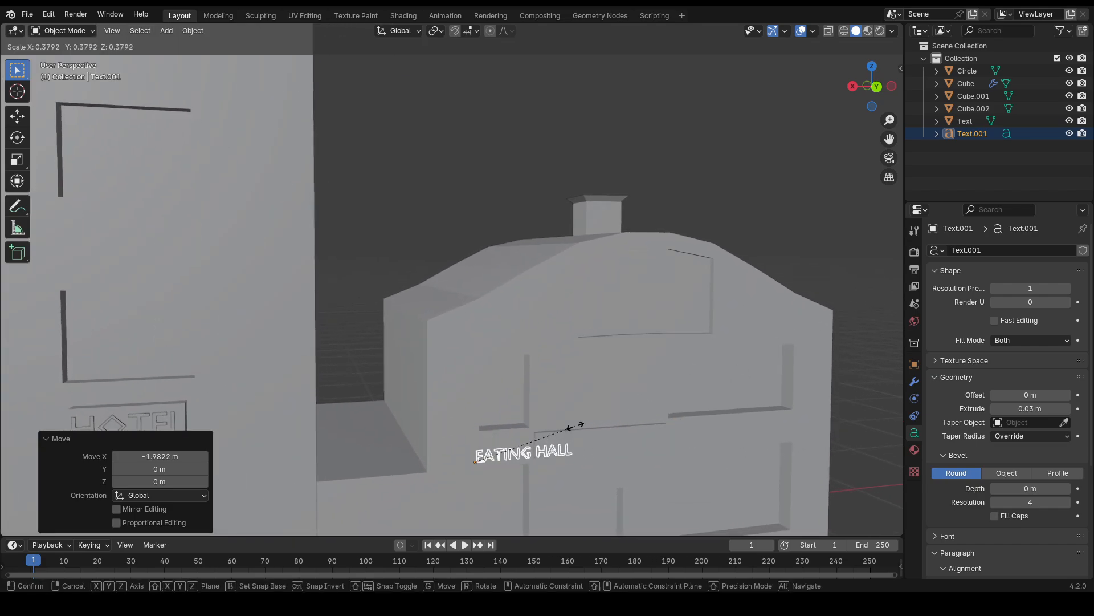
click(576, 425)
key(g)
key(x)
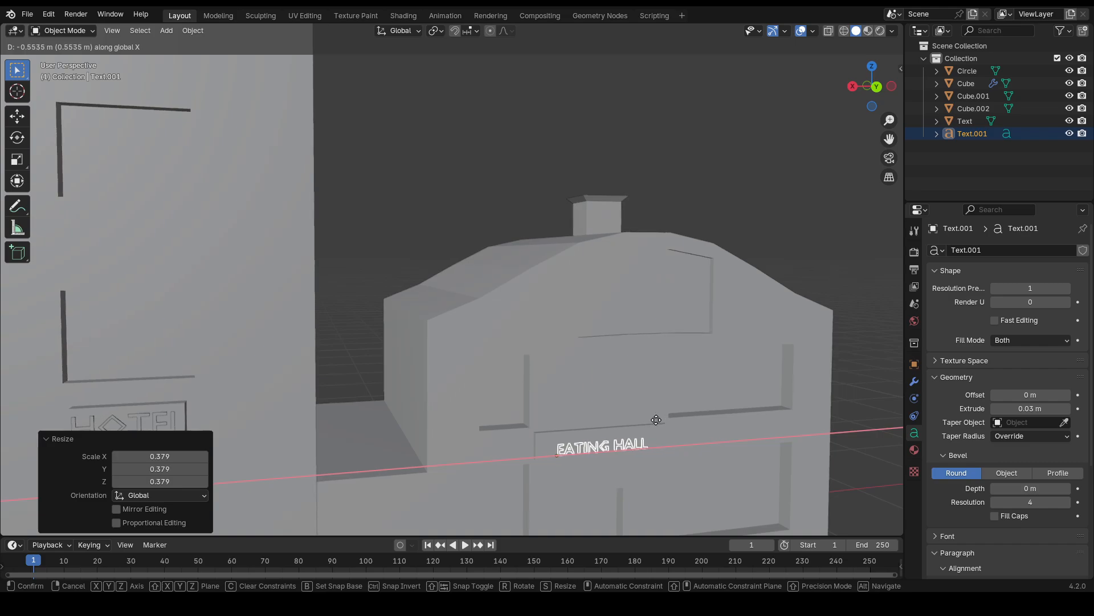
click(656, 419)
- Enlarge the EATING HALL text by a factor of about 1.3 and nudge it about 0.076 m along X
key(s)
click(688, 419)
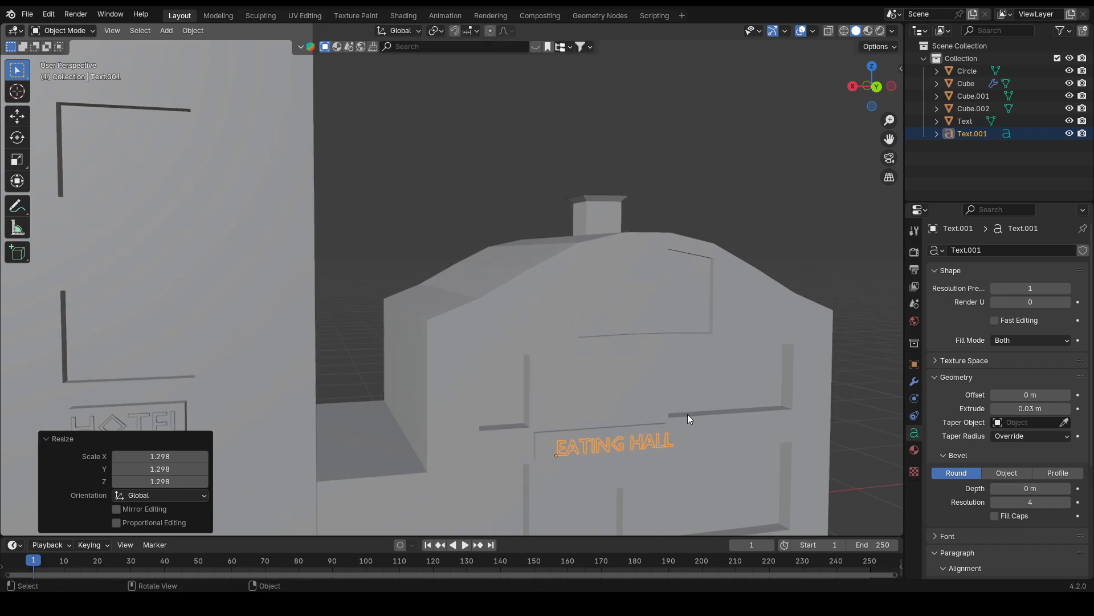
key(g)
key(x)
click(676, 416)
- Scale the EATING HALL text by about 1.12, then shift it about 0.064 m along X and fine-tune its height along Z
key(s)
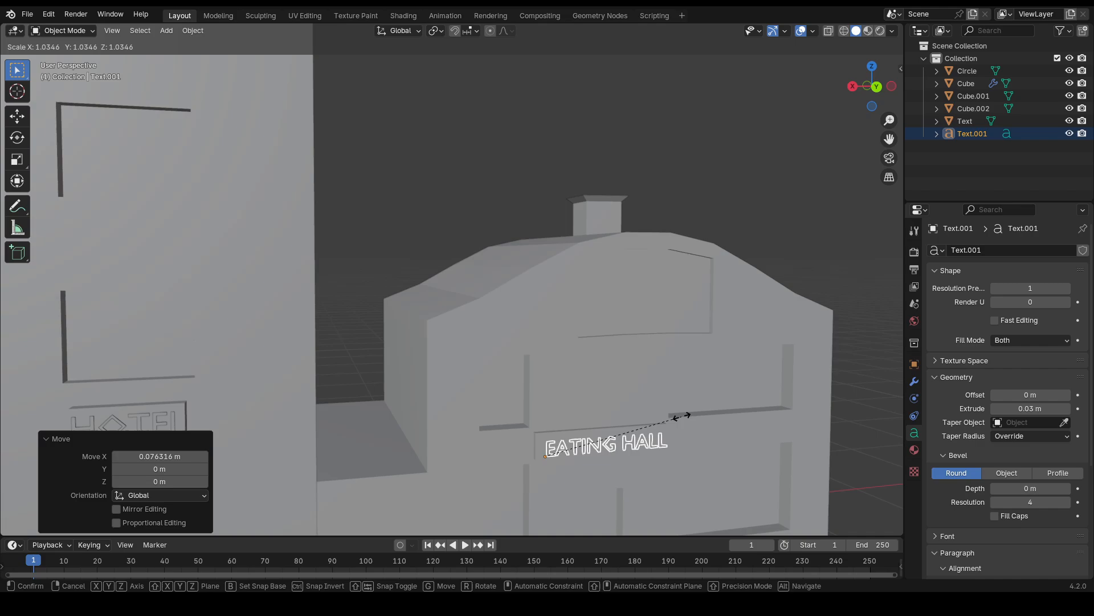
right_click(682, 416)
key(s)
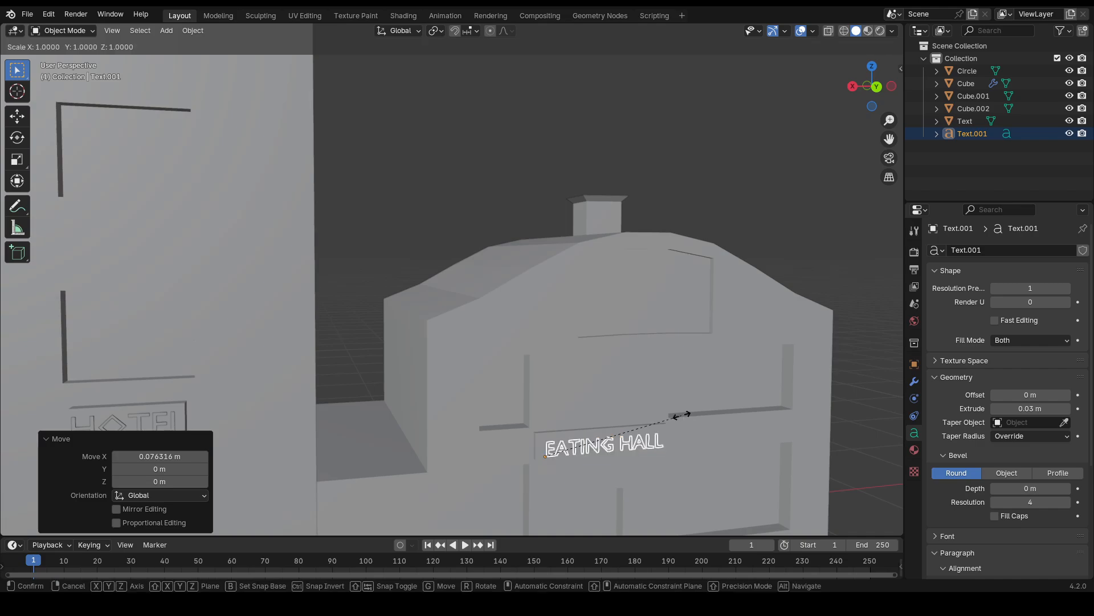
click(698, 412)
key(g)
key(x)
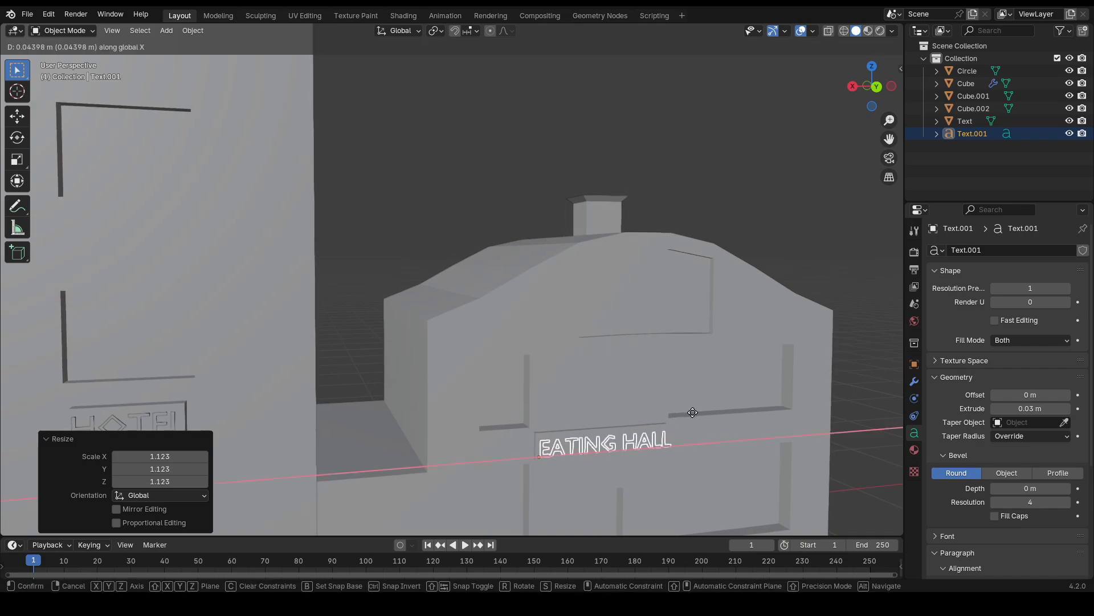
key(z)
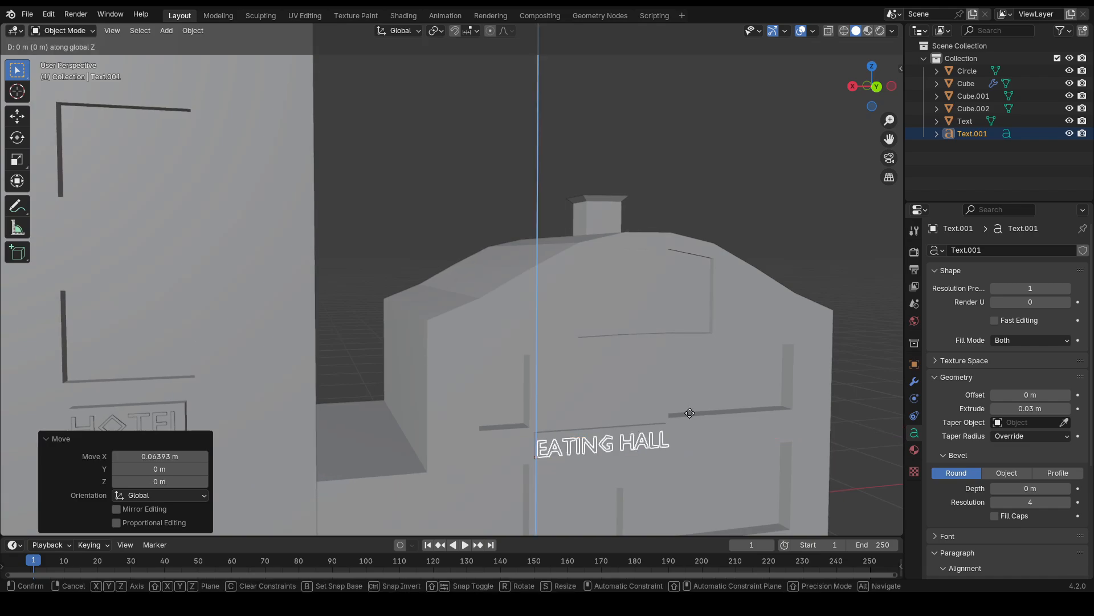
click(733, 353)
- Move the EATING HALL text about 0.046 m along Y, out from the house wall, and deselect it
middle_drag(734, 350, 747, 368)
click(611, 374)
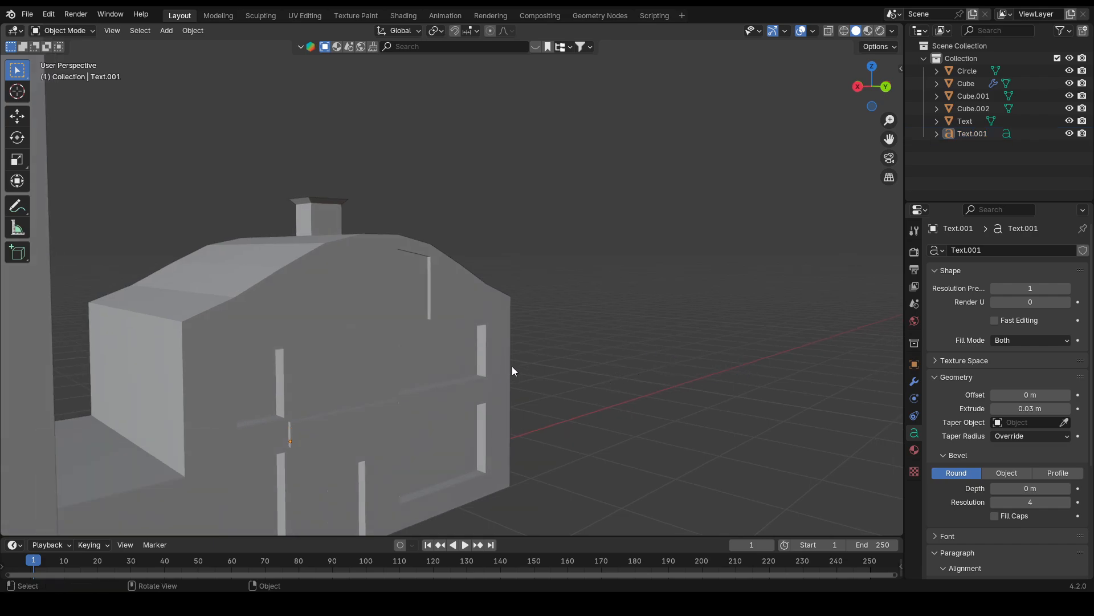
scroll(512, 366, up, 1)
click(974, 131)
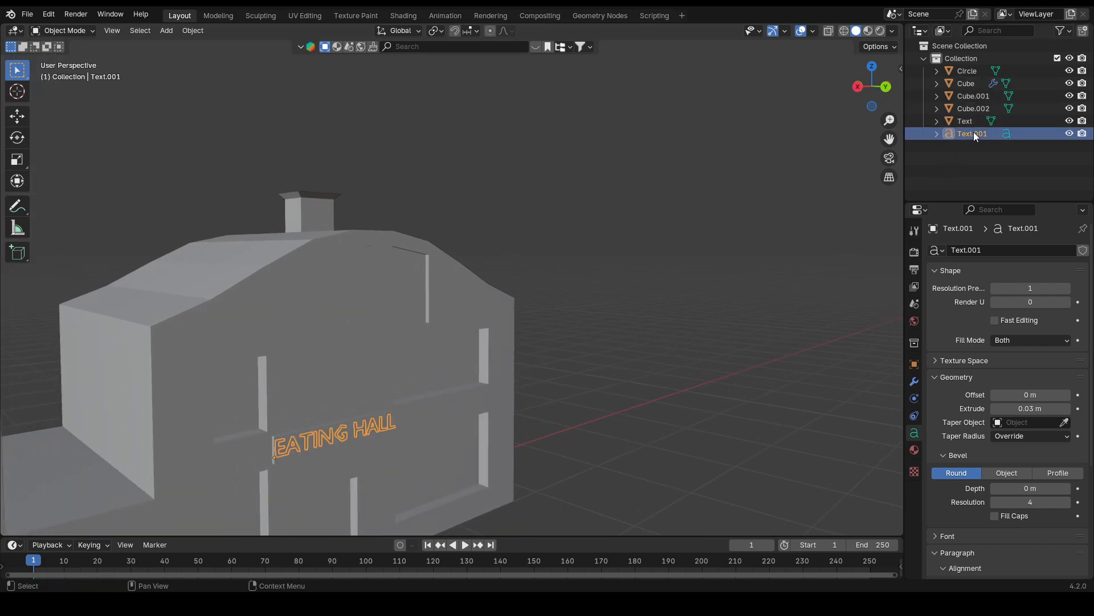
key(g)
key(y)
click(609, 302)
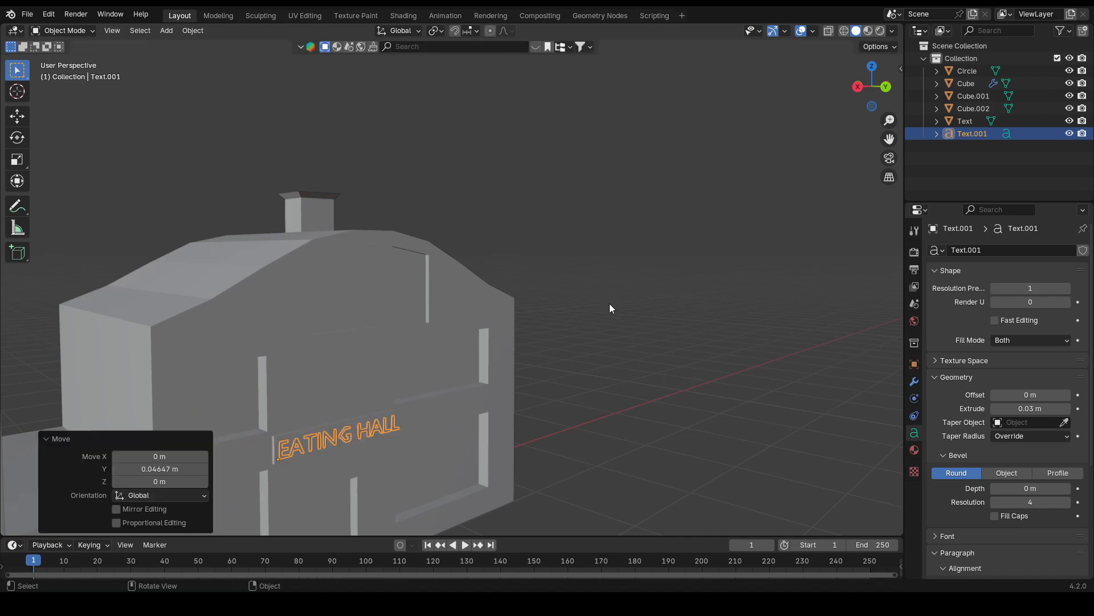
click(610, 327)
key(Home)
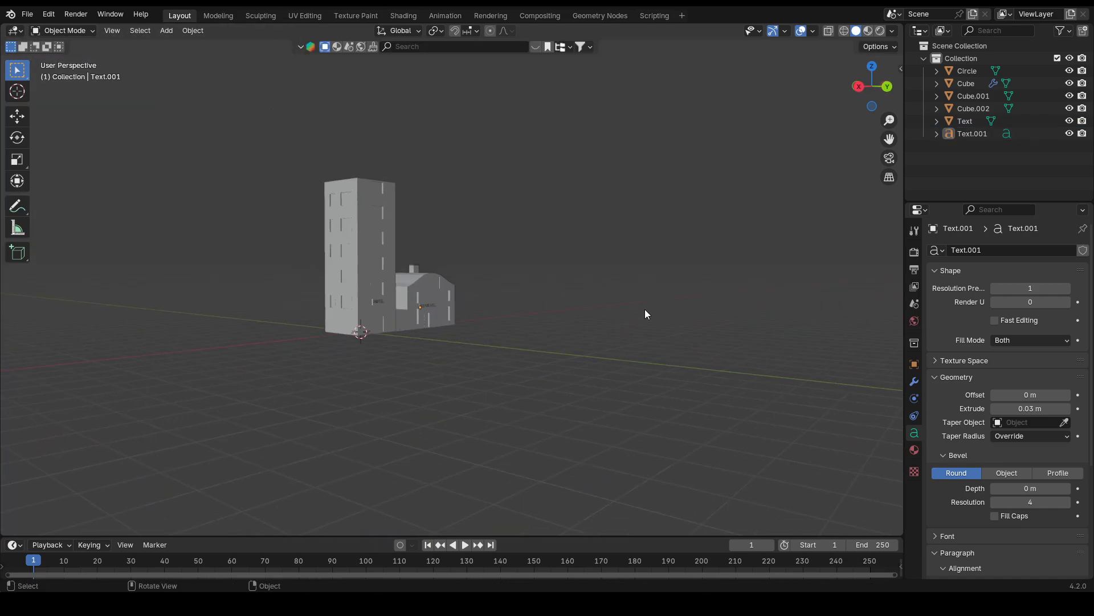
middle_drag(645, 309, 487, 234)
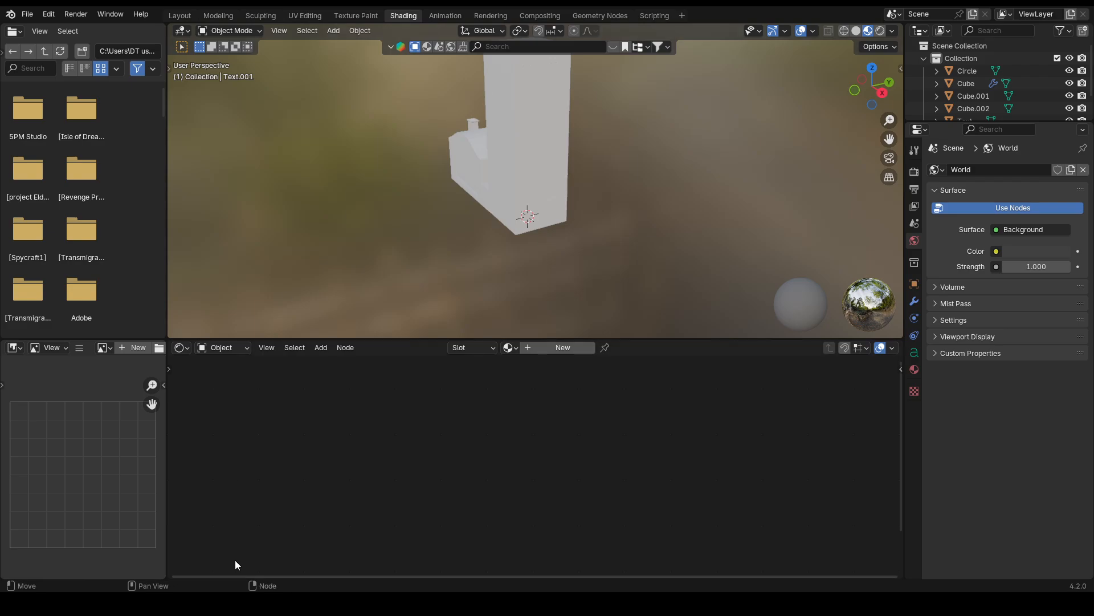
- Check the tower in the Modeling workspace and return to the Shading workspace
click(496, 205)
middle_drag(367, 211, 487, 219)
click(702, 211)
click(232, 17)
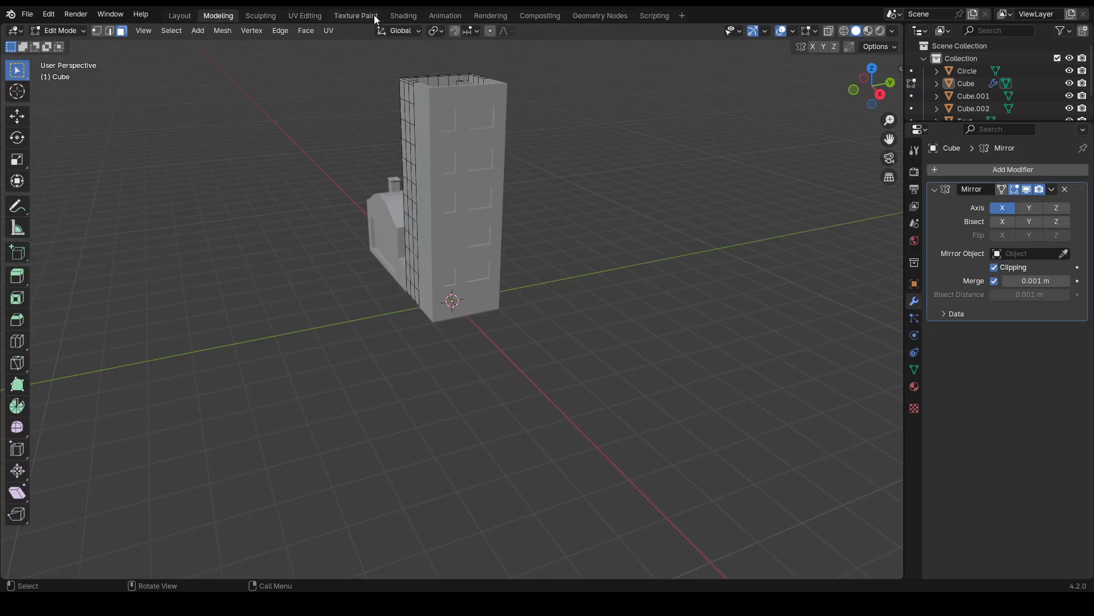
click(404, 15)
- Select the tower object and rename it hotel
click(525, 122)
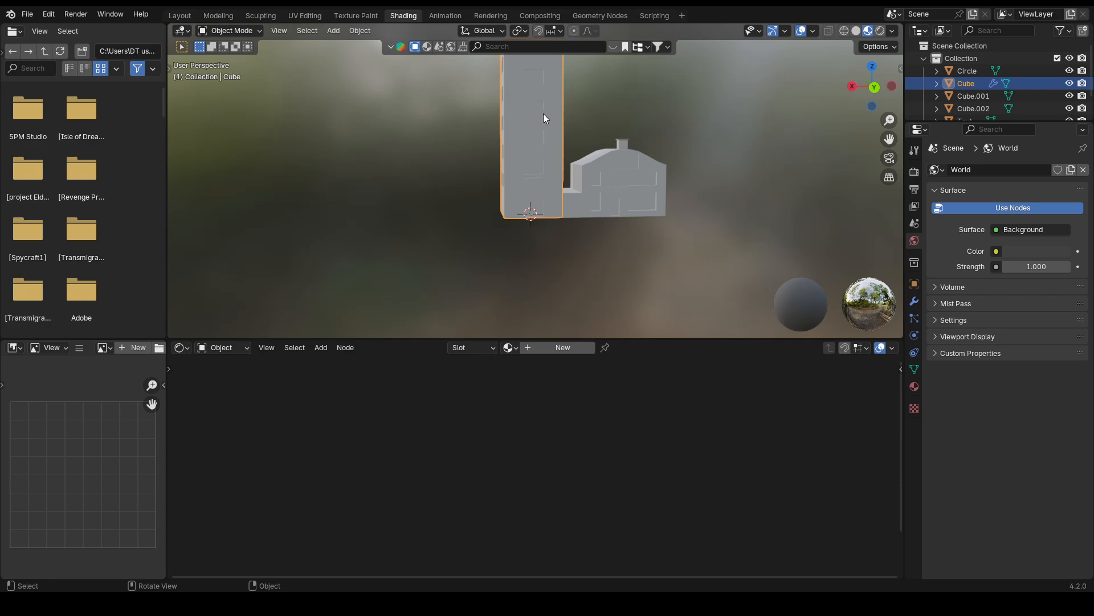
middle_drag(542, 114, 559, 145)
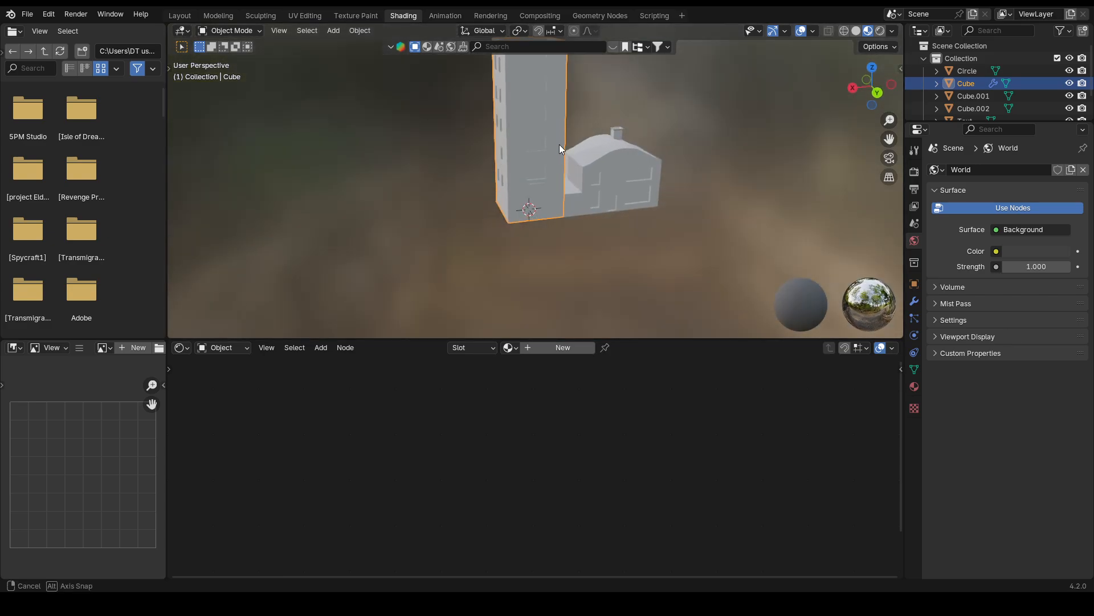
double_click(962, 86)
text(hotel)
key(Return)
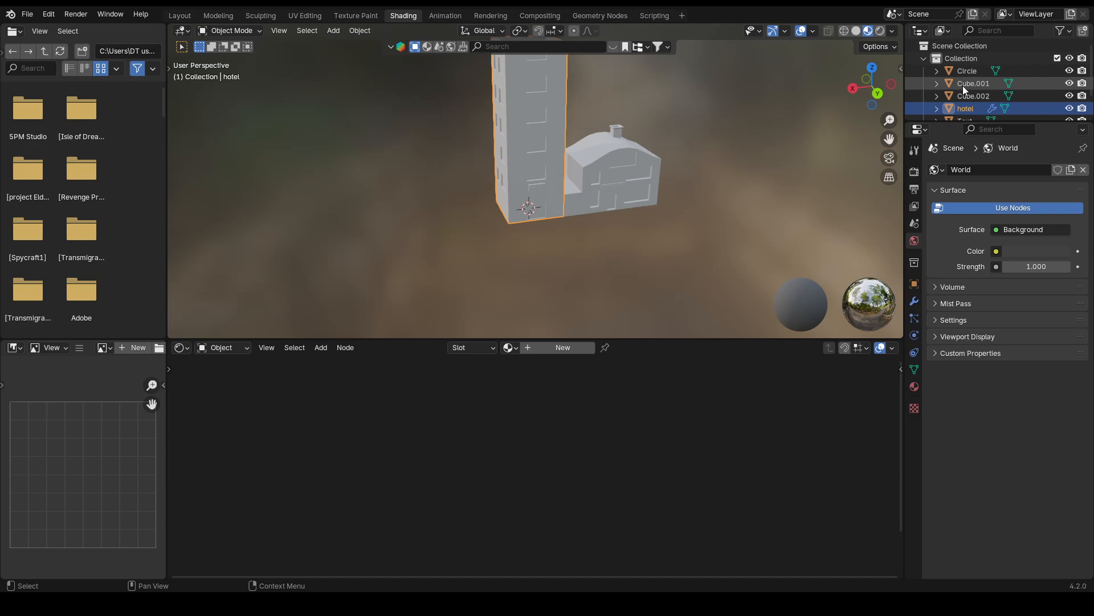
- Rename the Circle object as table
double_click(963, 71)
text(table)
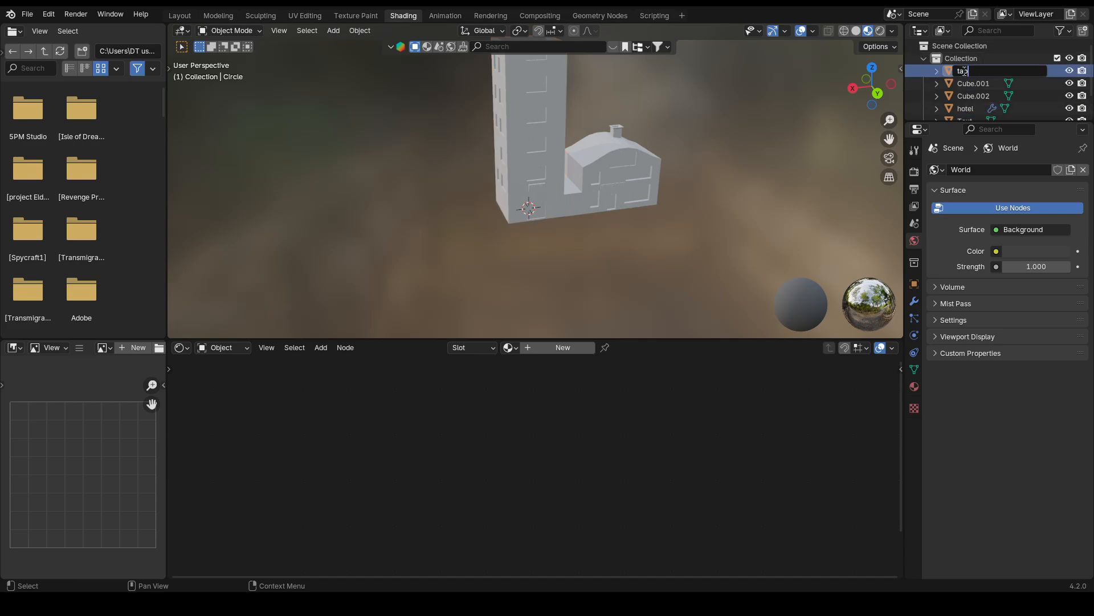
key(Return)
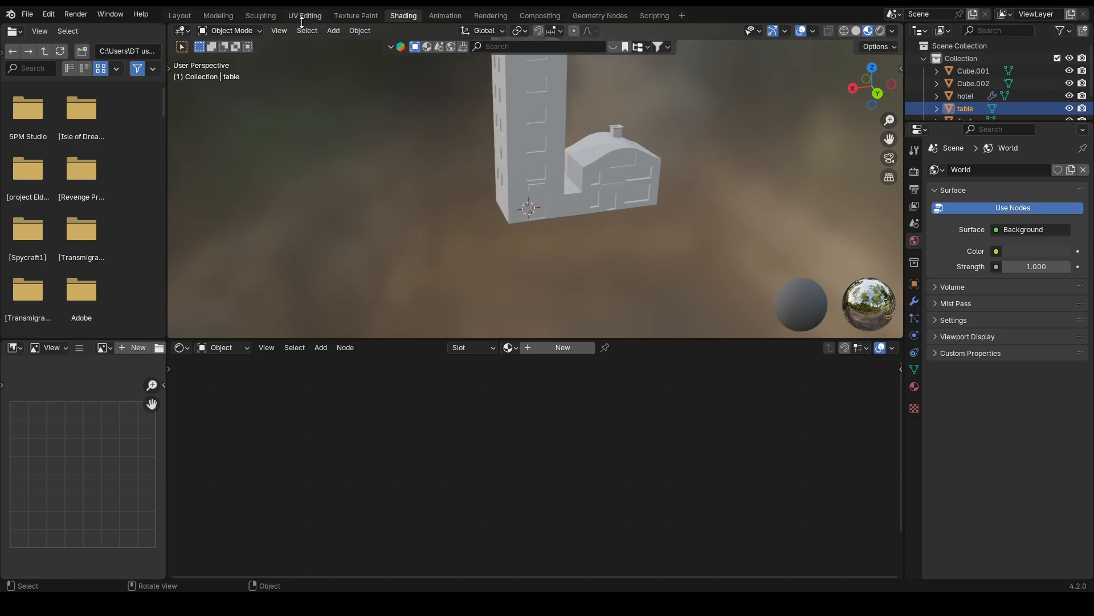
- Return to the Layout workspace and rename the Cube.001 building as eatinghall
click(187, 19)
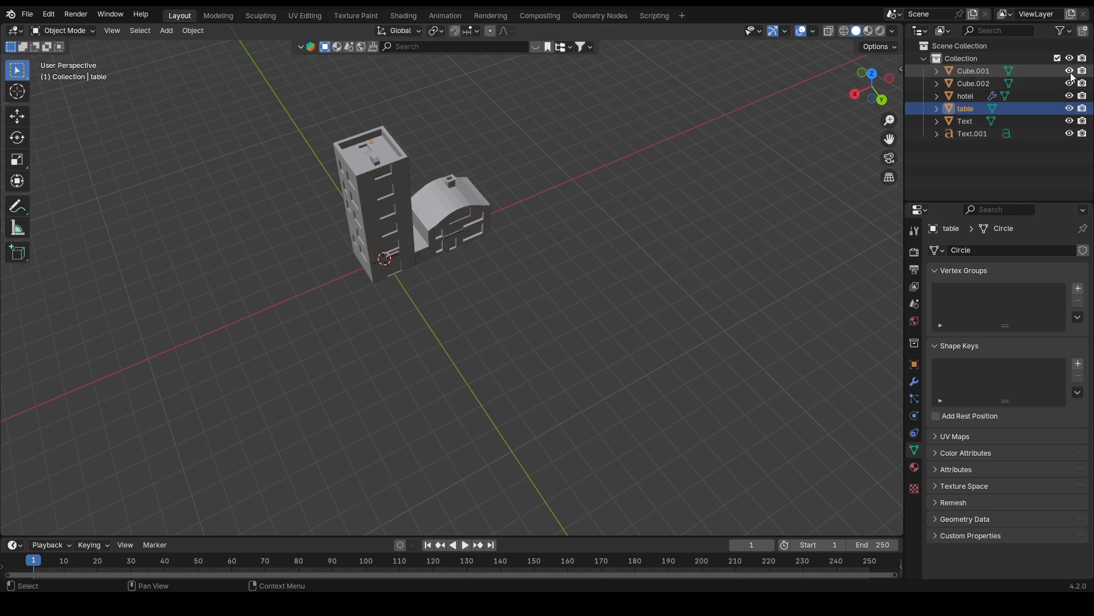
click(980, 70)
double_click(981, 70)
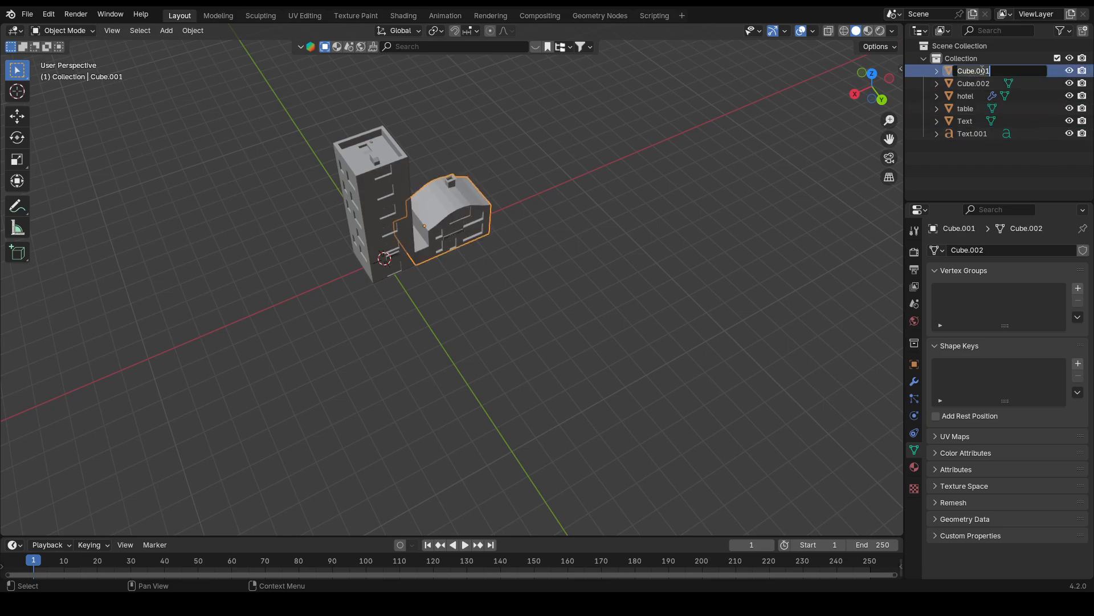
text(eatinghall)
key(Return)
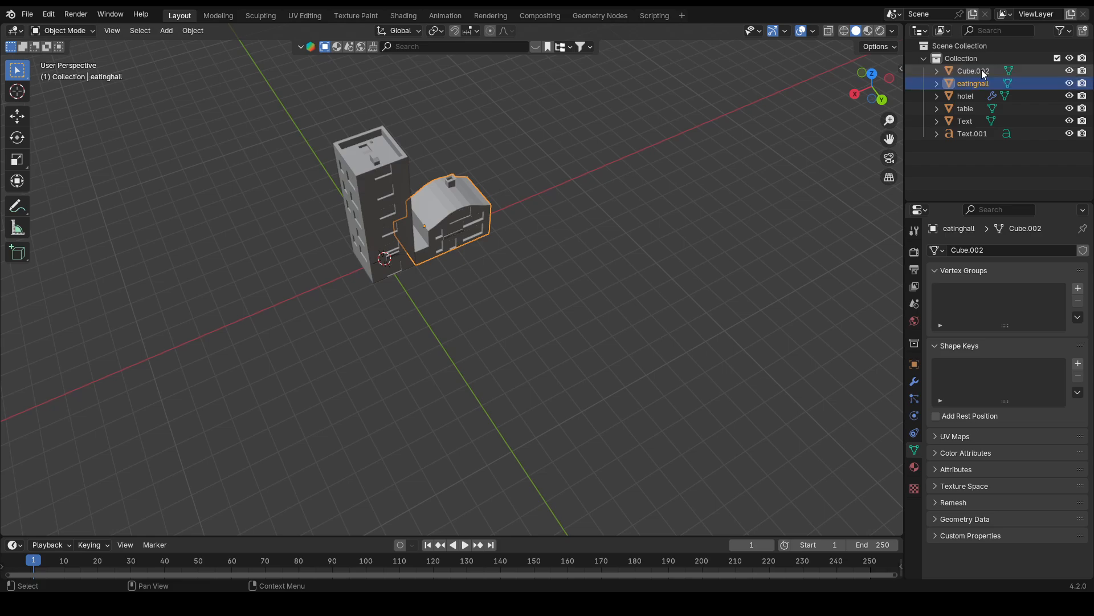
- Rename the Cube.002 object as chair
double_click(970, 70)
text(cha)
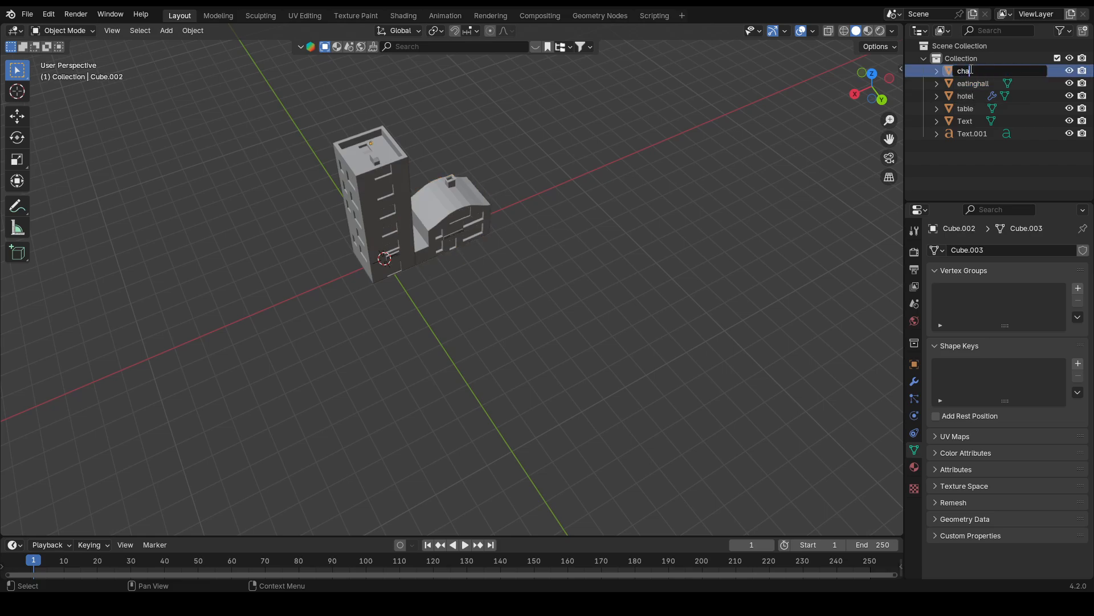
text(ir)
key(Return)
- Select the EATING HALL text object and convert it to a mesh
click(965, 119)
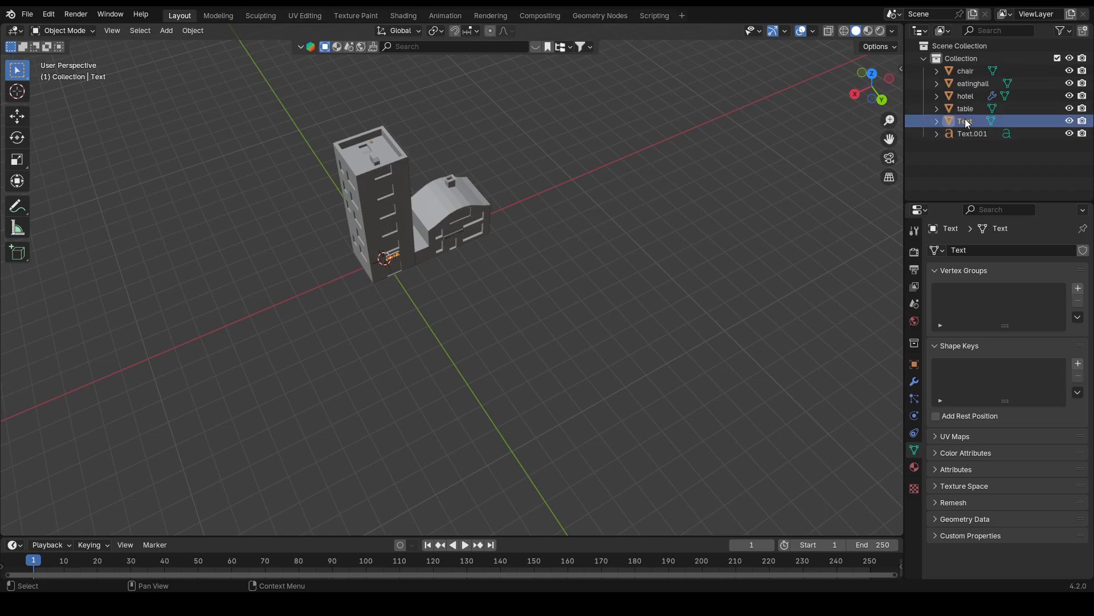
click(968, 133)
scroll(542, 207, up, 8)
mouse_move(555, 150)
shift+middle_down()
mouse_move(562, 166)
mouse_move(576, 142)
shift+middle_up()
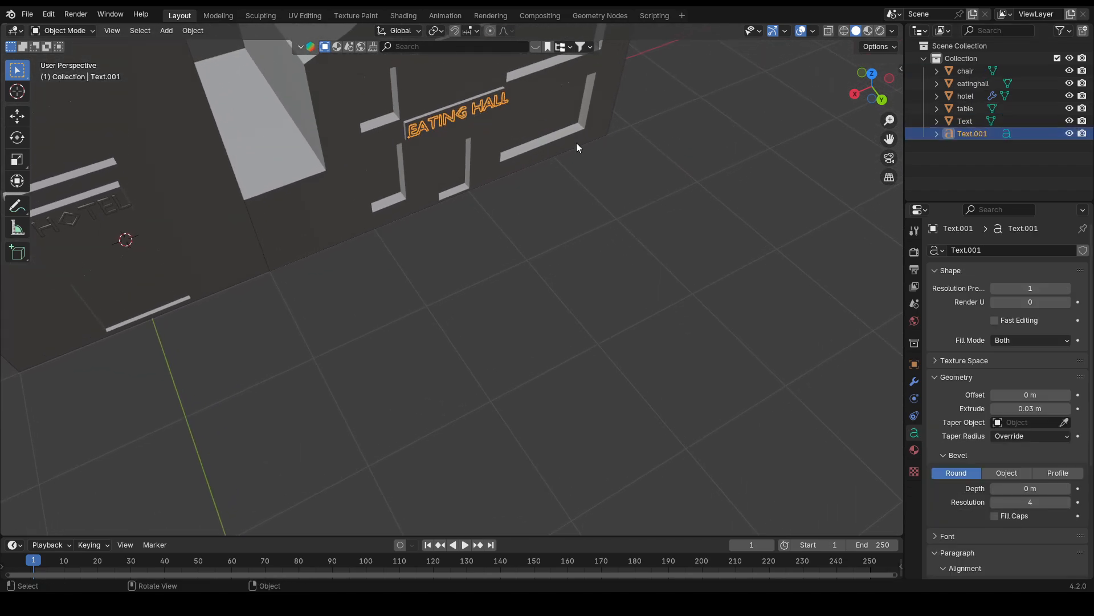
right_click(476, 121)
mouse_move(479, 116)
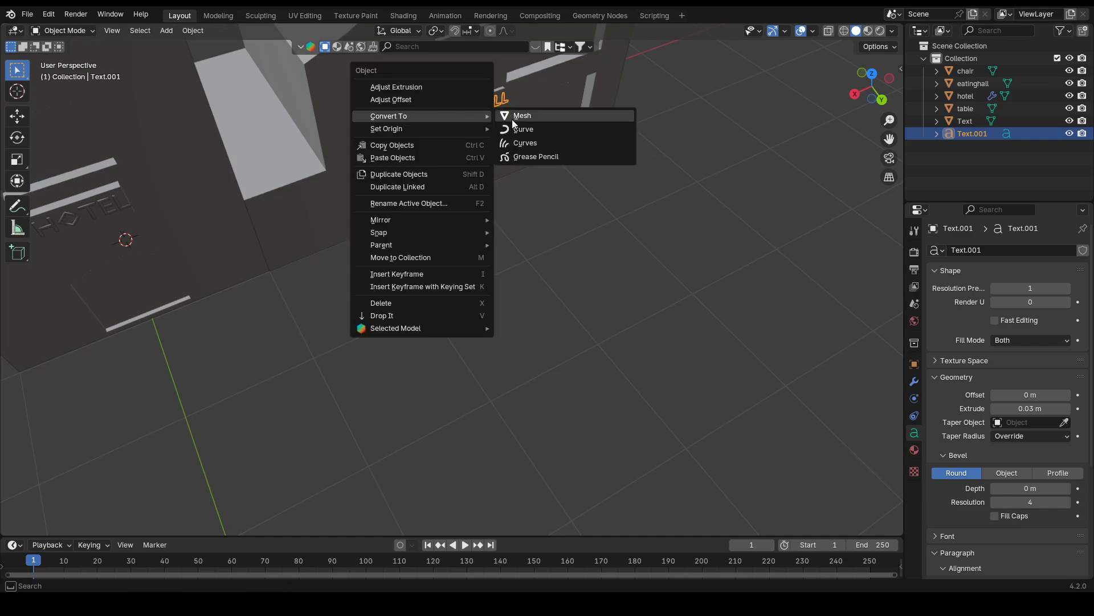
click(515, 119)
- Merge all vertices of the EATING HALL mesh by distance and return to Object Mode
key(Tab)
key(a)
key(m)
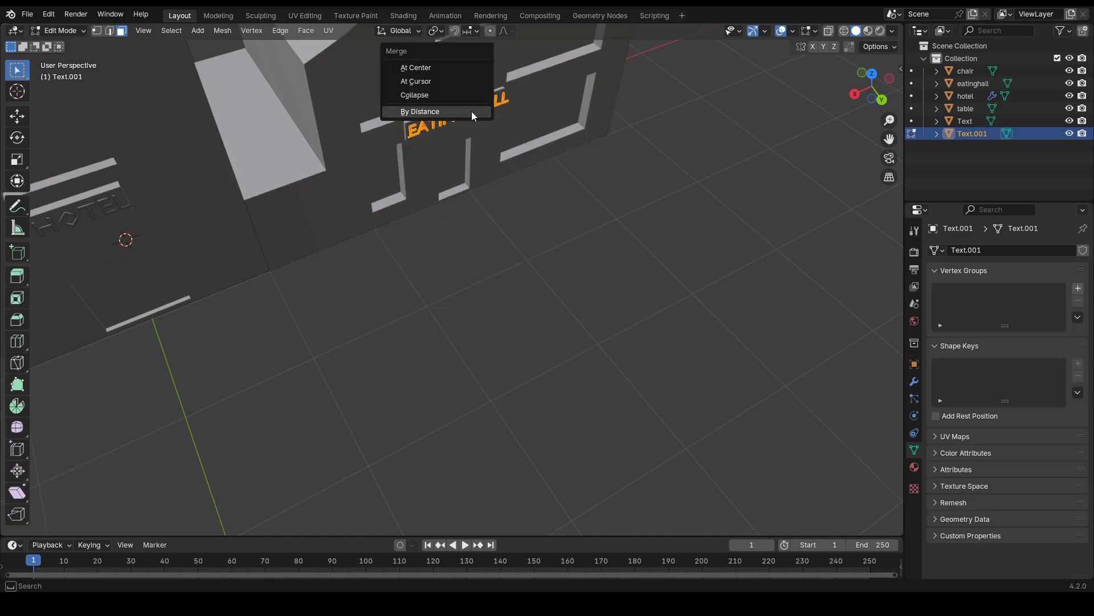
click(472, 116)
scroll(616, 147, down, 1)
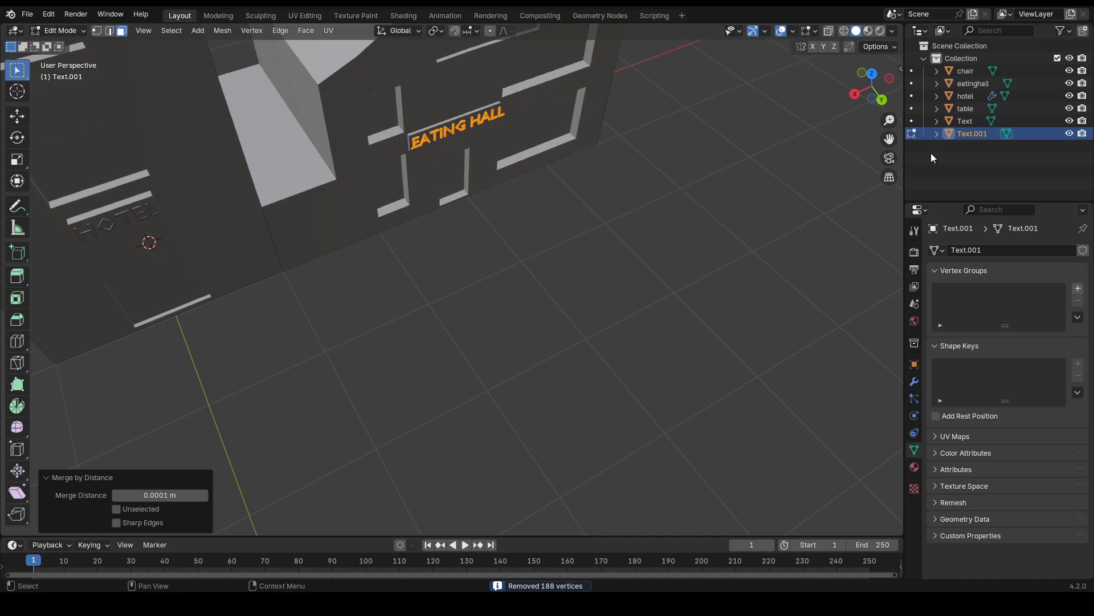
key(Tab)
- Rename the EATING HALL lettering object as hallText
double_click(983, 133)
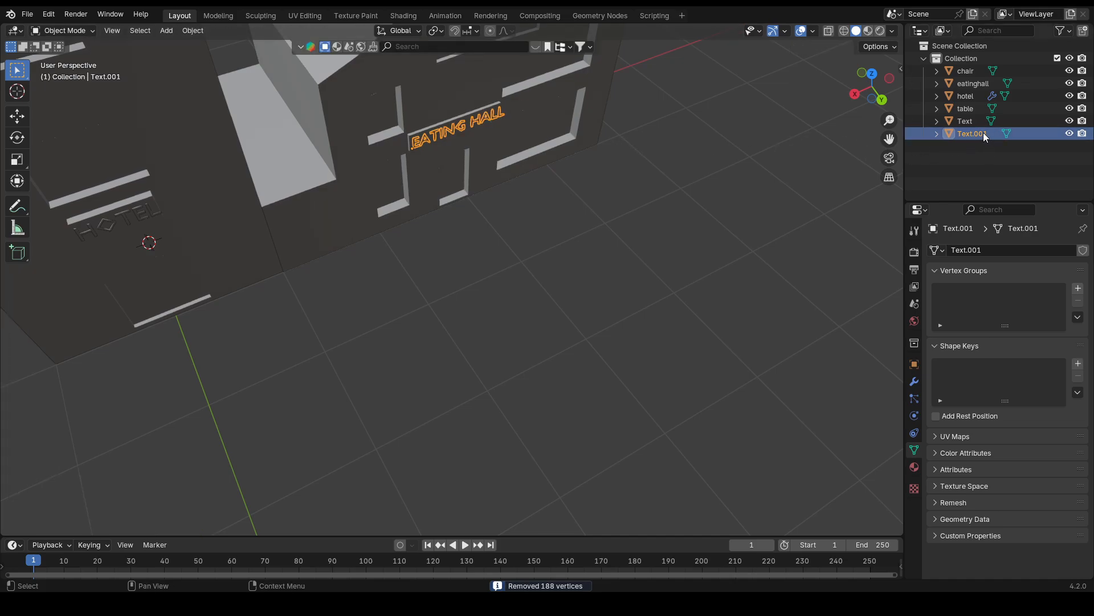
text(eatinghall)
key(Return)
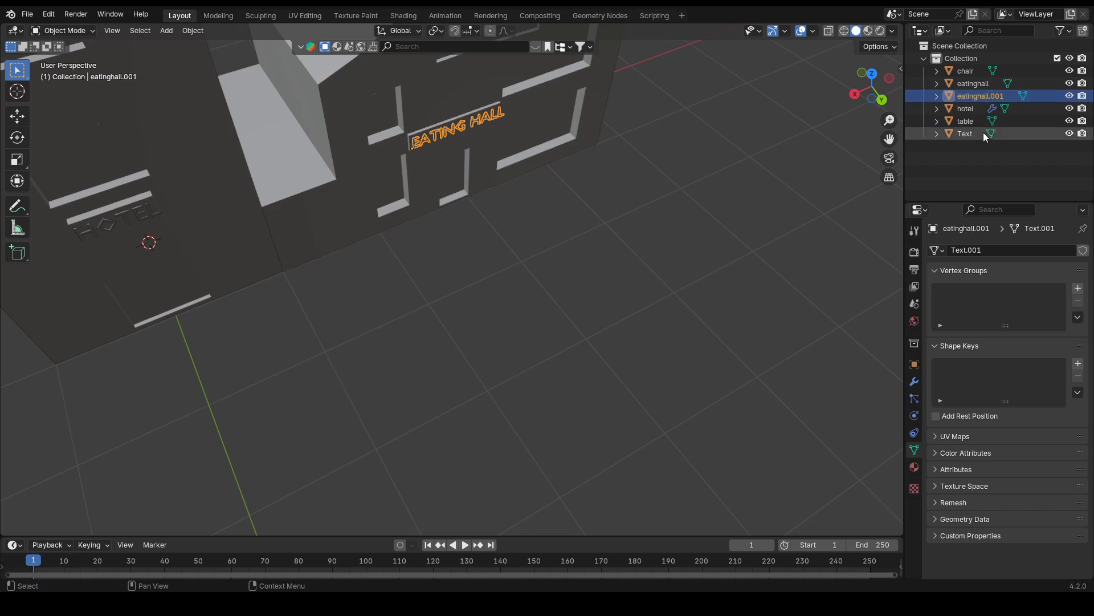
double_click(986, 97)
text(ea)
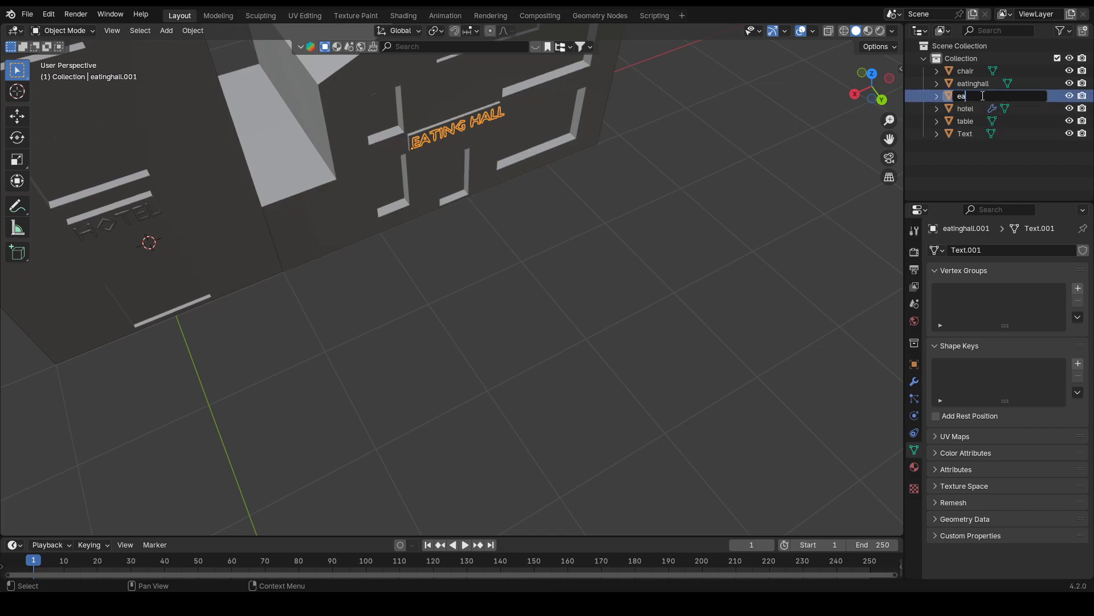
text(llText)
- Rename the HOTEL lettering object as hotelText
double_click(962, 133)
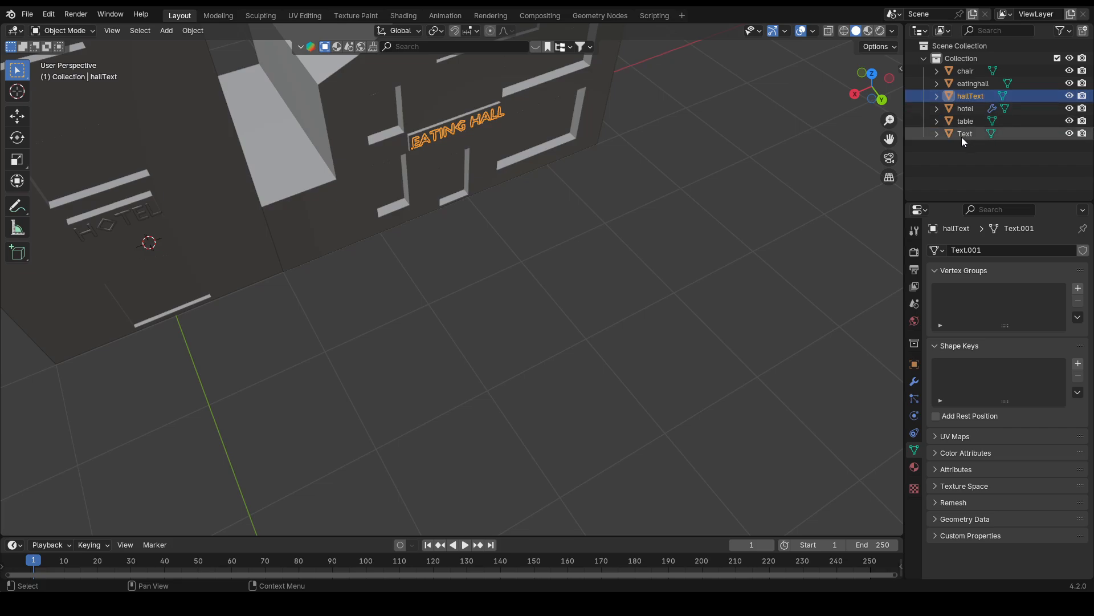
text(hotelText)
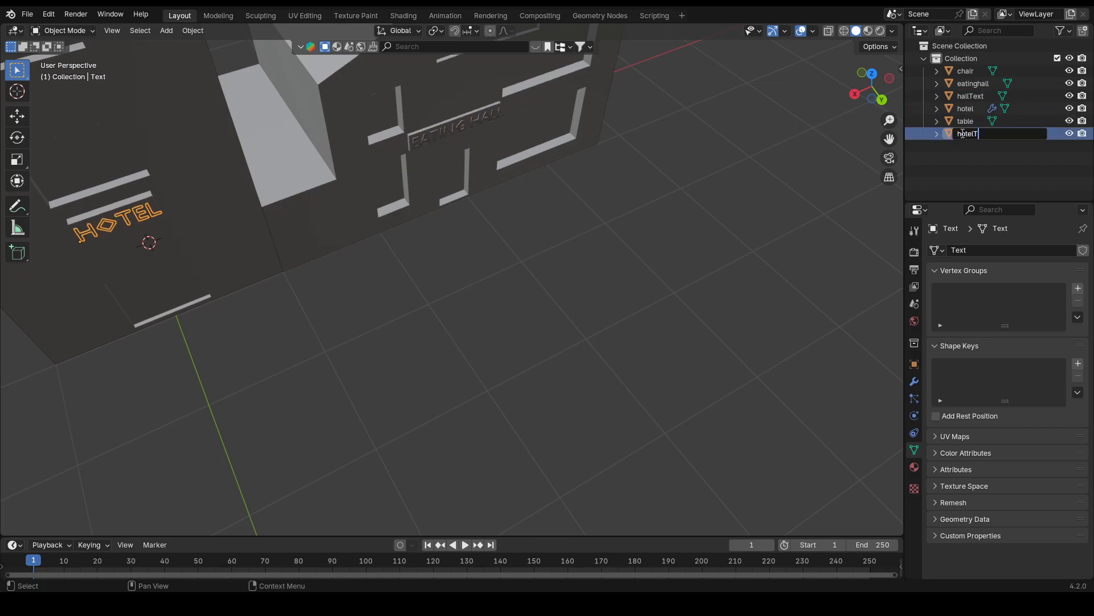
key(Return)
- Switch to the Shading workspace, select the hotel tower and create a new material for it
click(404, 15)
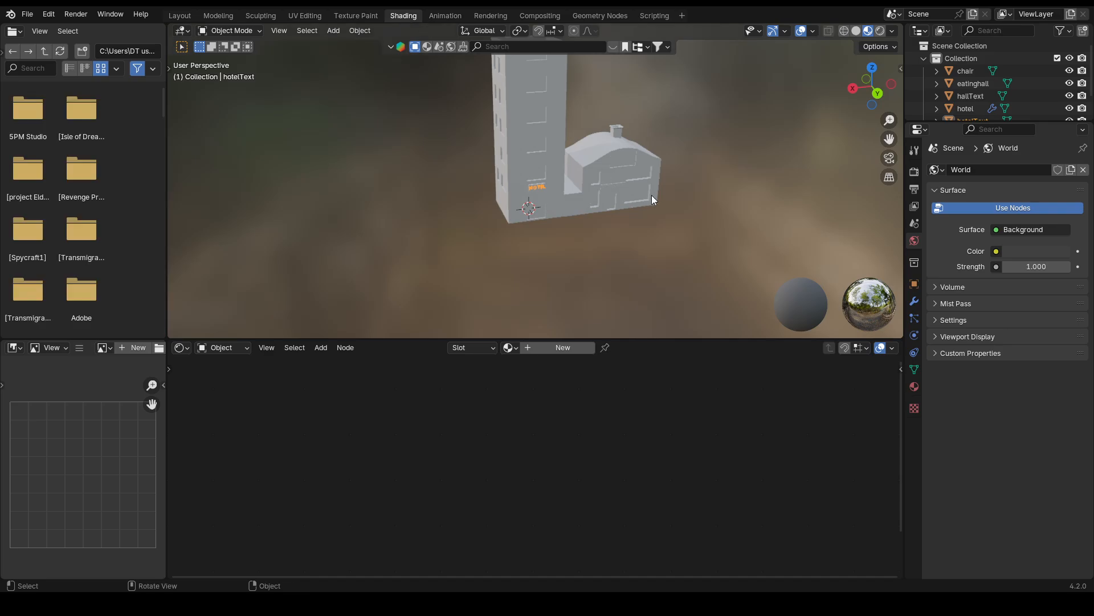
scroll(651, 195, down, 3)
click(539, 129)
scroll(570, 142, up, 4)
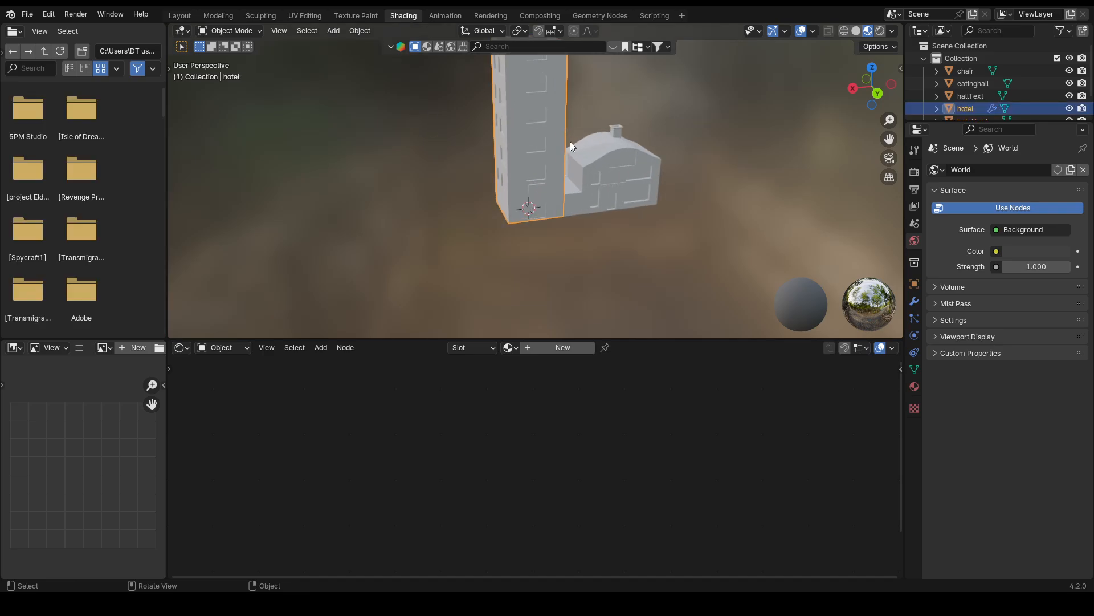
click(553, 349)
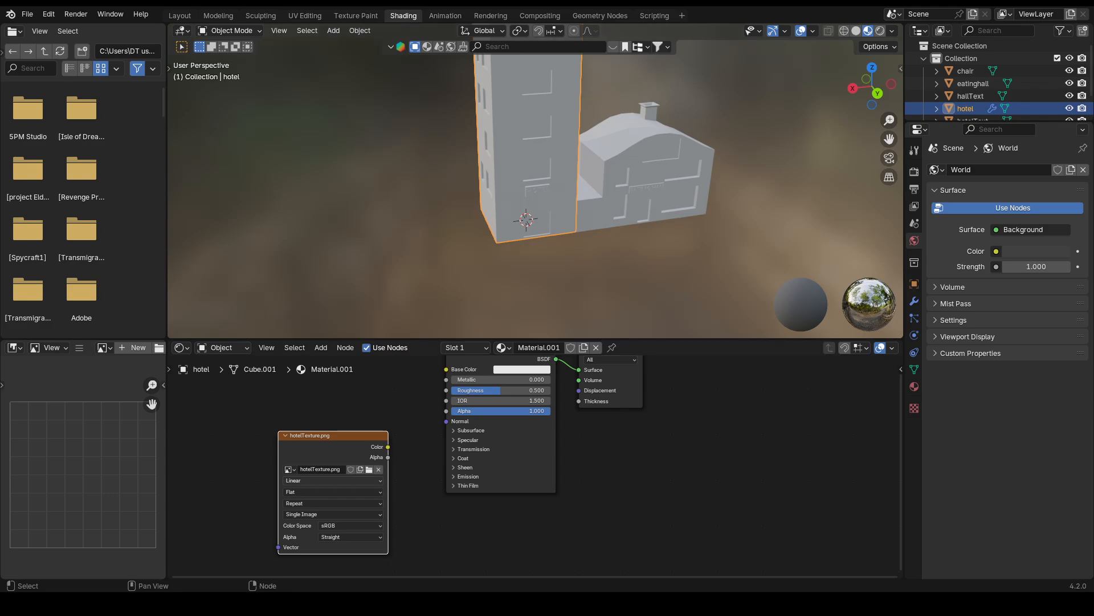
- Connect the Color output of the hotelTexture.png node to the Base Color of the Principled BSDF
drag(388, 446, 453, 374)
drag(388, 472, 447, 394)
middle_drag(558, 179, 580, 139)
scroll(536, 131, down, 5)
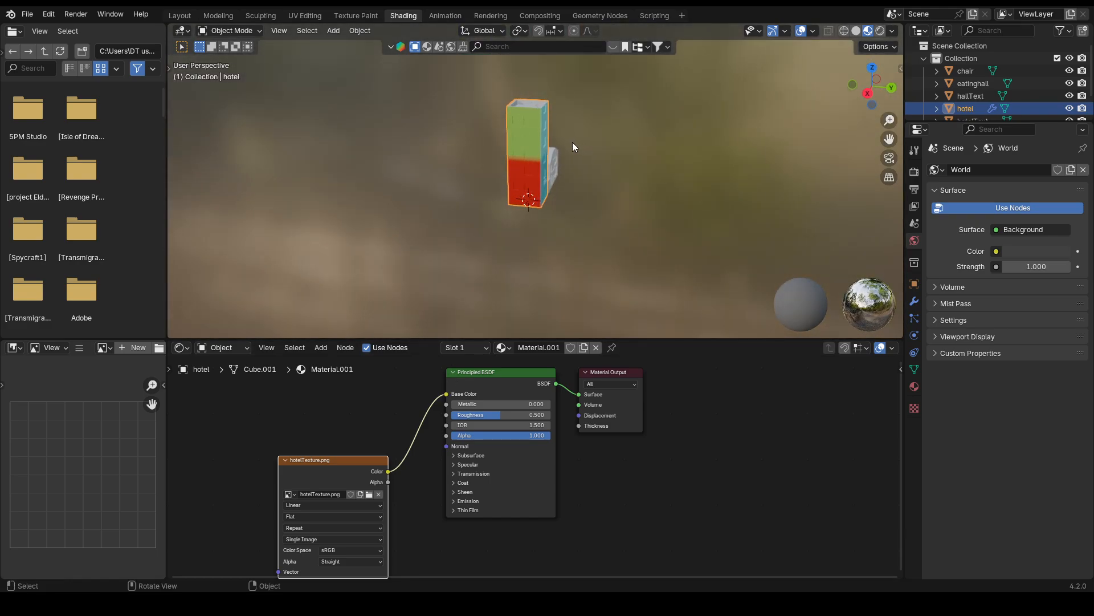
scroll(572, 142, up, 4)
- Set the hotelTexture.png node's interpolation to Closest and move the node up beside the shader
click(302, 505)
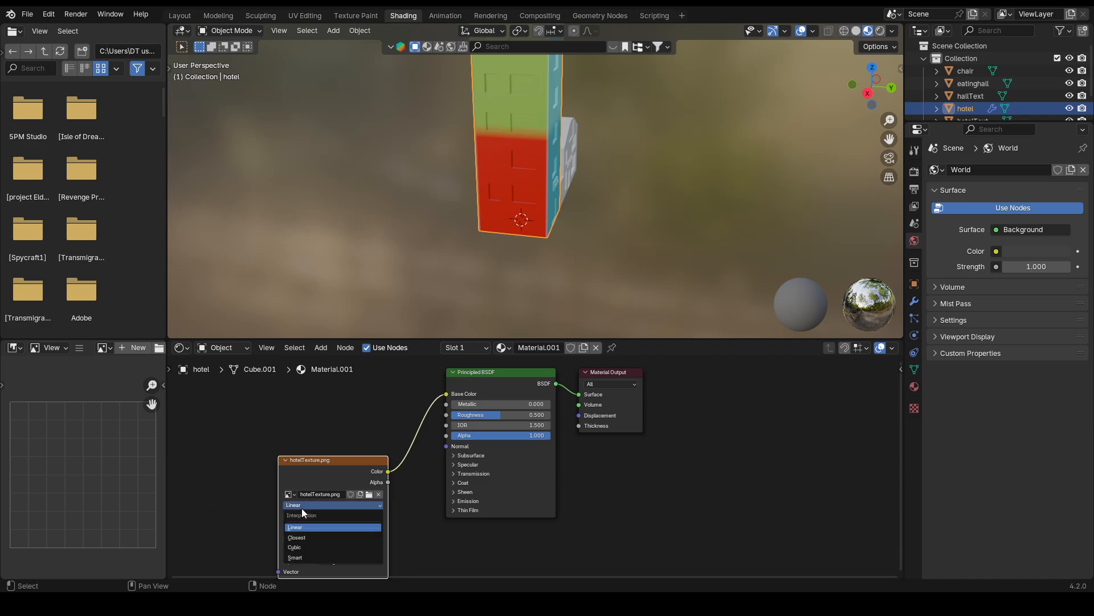
click(311, 537)
middle_drag(594, 184, 530, 171)
scroll(494, 151, down, 3)
drag(314, 460, 333, 403)
- Open the hotel in the UV Editing workspace and widen the 3D viewport to show the tower's front wall
click(305, 16)
scroll(260, 278, up, 6)
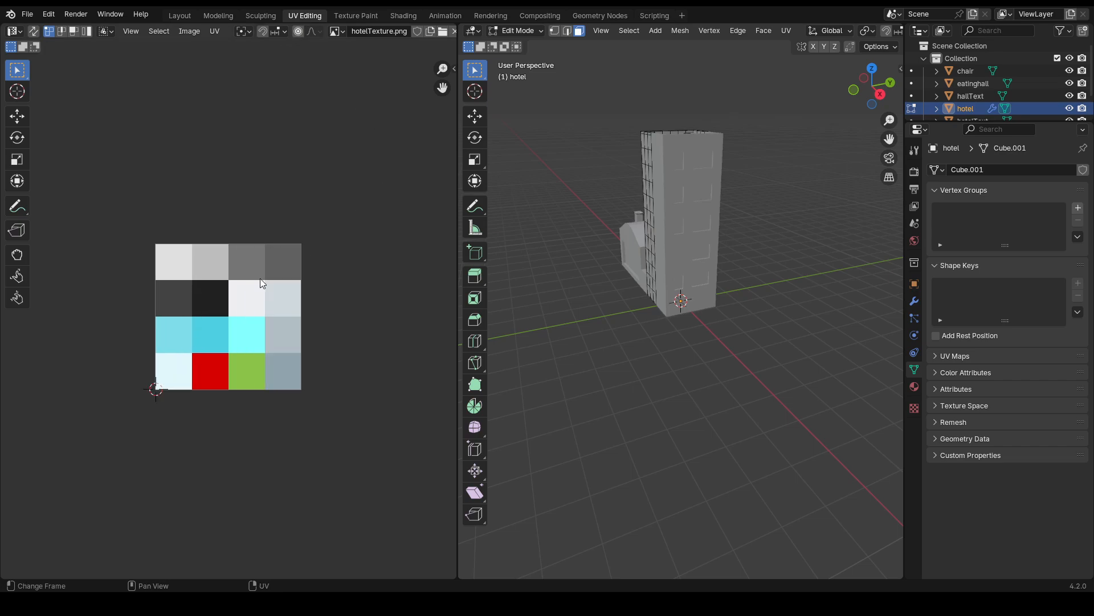
drag(457, 224, 376, 225)
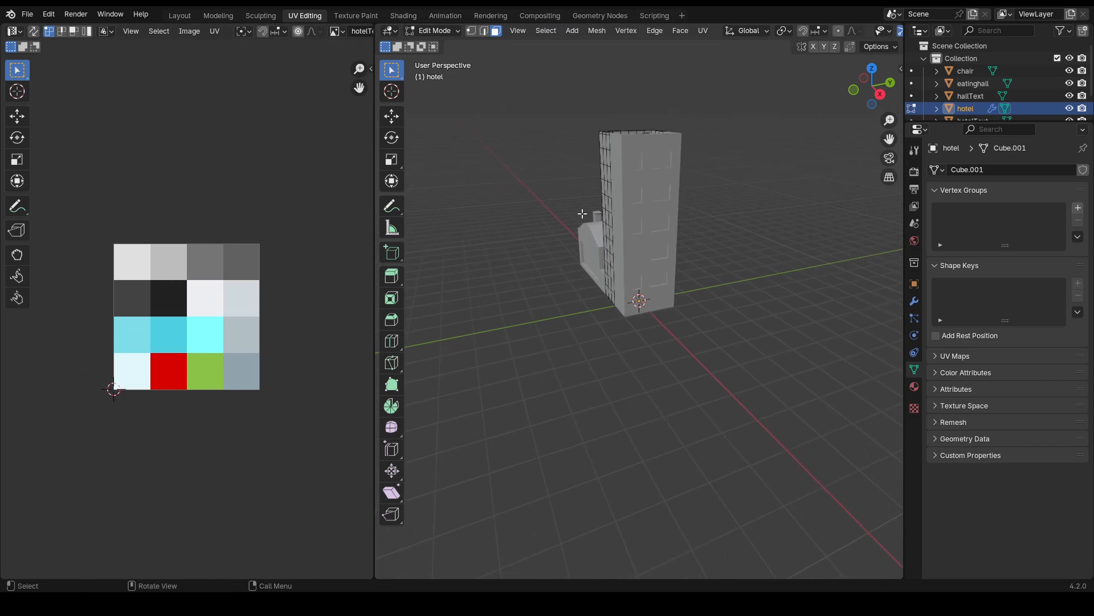
middle_drag(684, 217, 692, 322)
scroll(693, 322, up, 6)
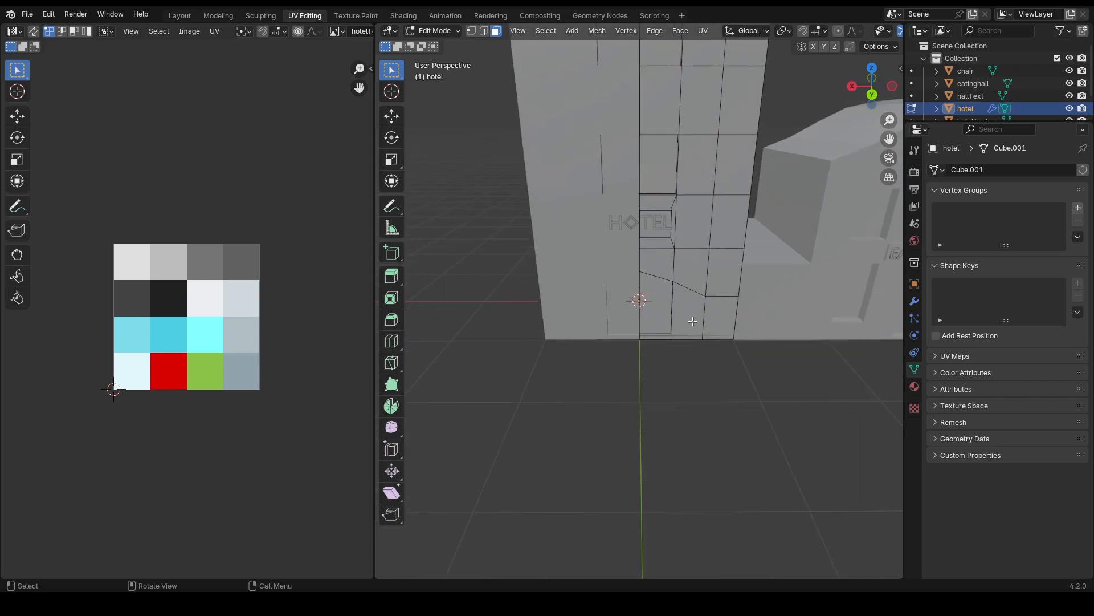
- Hide the hallText, eatinghall, chair, hotelText and table objects, leaving only the hotel visible
click(666, 228)
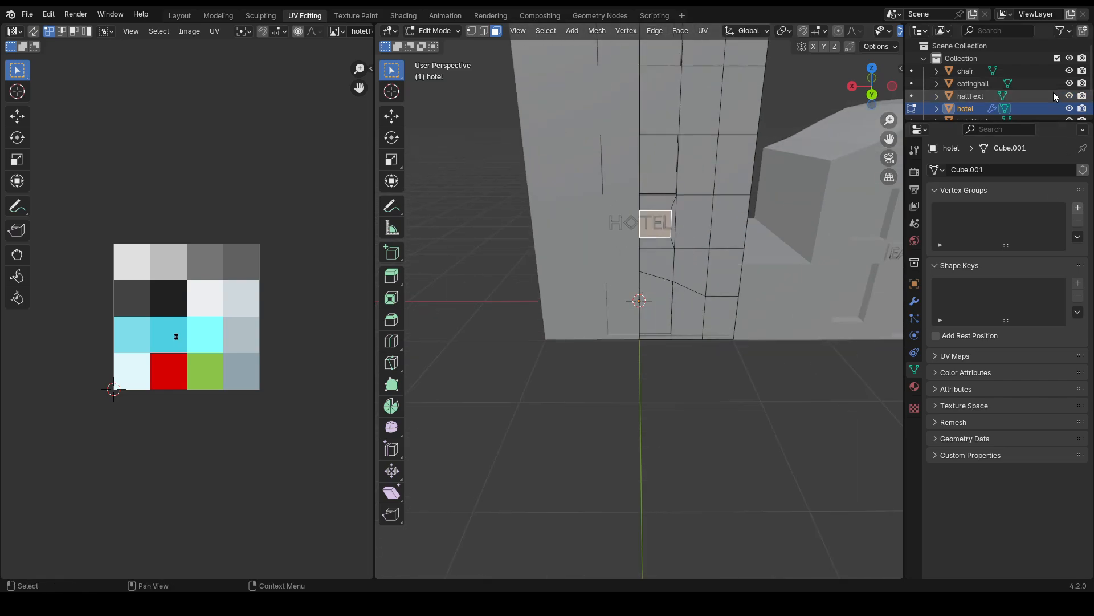
click(1070, 96)
click(1070, 84)
click(1070, 71)
scroll(1069, 100, down, 2)
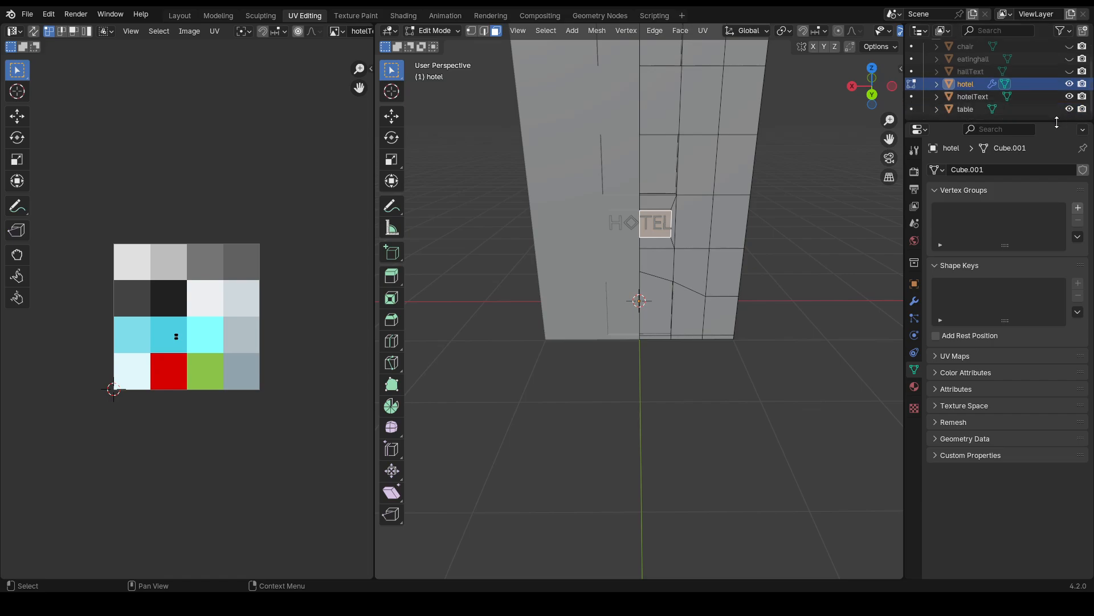
click(1070, 96)
click(1070, 108)
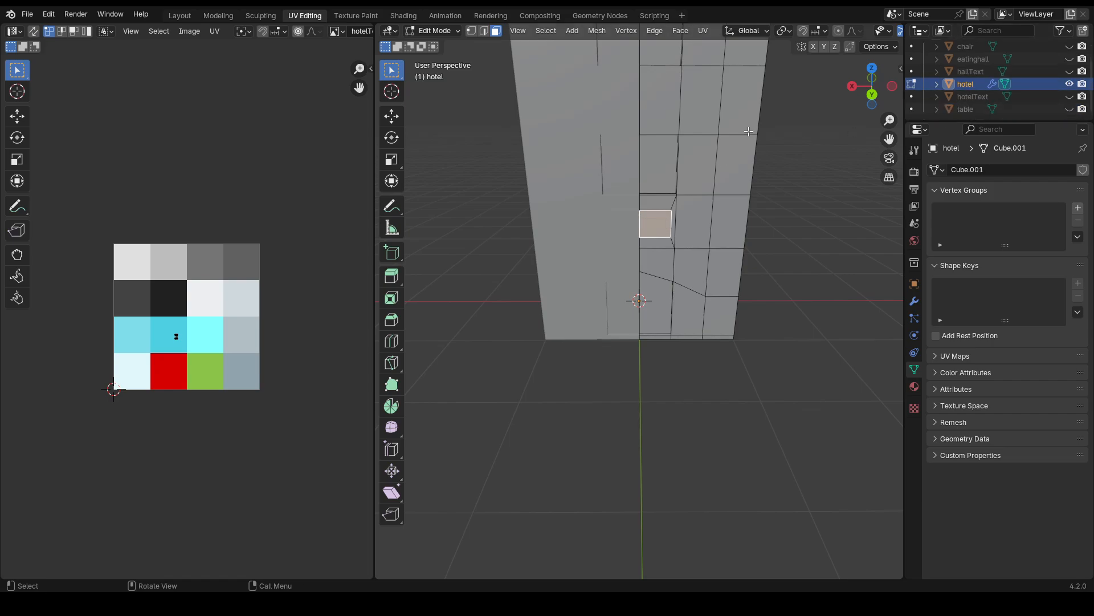
- Select the recessed door face and the window faces up the front wall of the hotel tower
middle_drag(757, 247, 581, 176)
click(583, 174)
shift+click(599, 305)
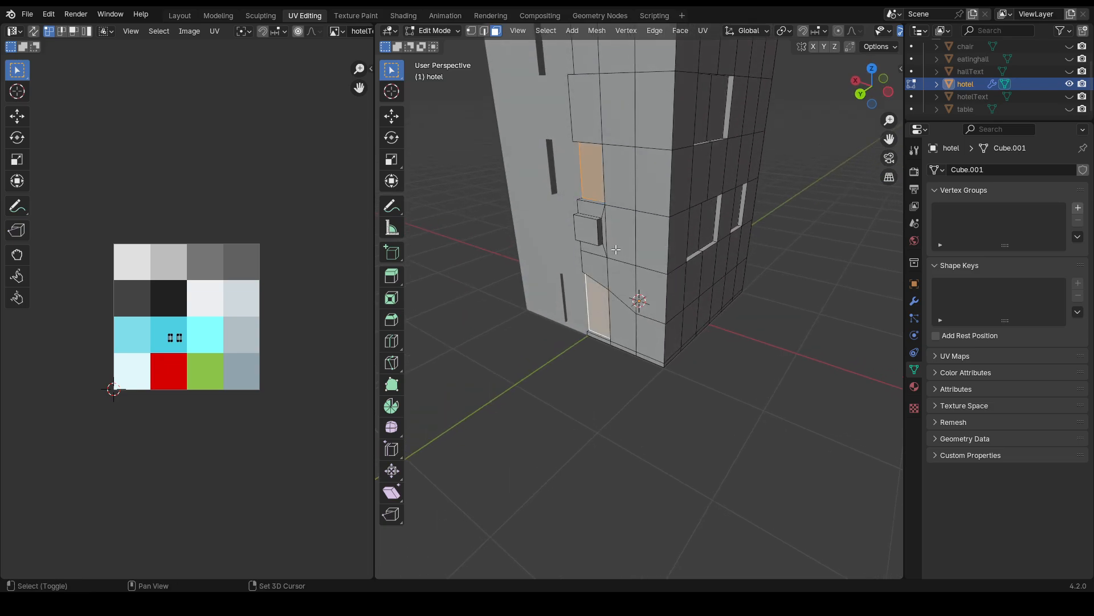
shift+middle_drag(616, 250, 621, 399)
shift+click(593, 232)
middle_drag(606, 124, 686, 127)
shift+click(684, 244)
scroll(732, 122, down, 2)
shift+click(671, 91)
- Add the window faces in the top two window rows of the tower's side wall to the selection
shift+click(675, 132)
shift+click(643, 134)
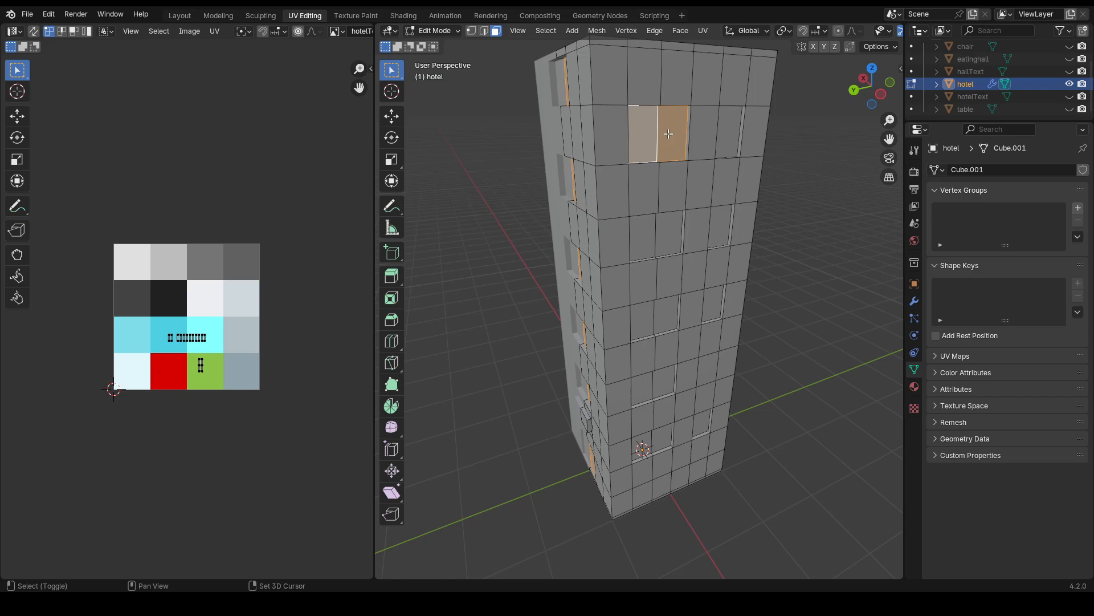
shift+click(723, 131)
shift+click(647, 240)
shift+click(670, 235)
shift+click(721, 228)
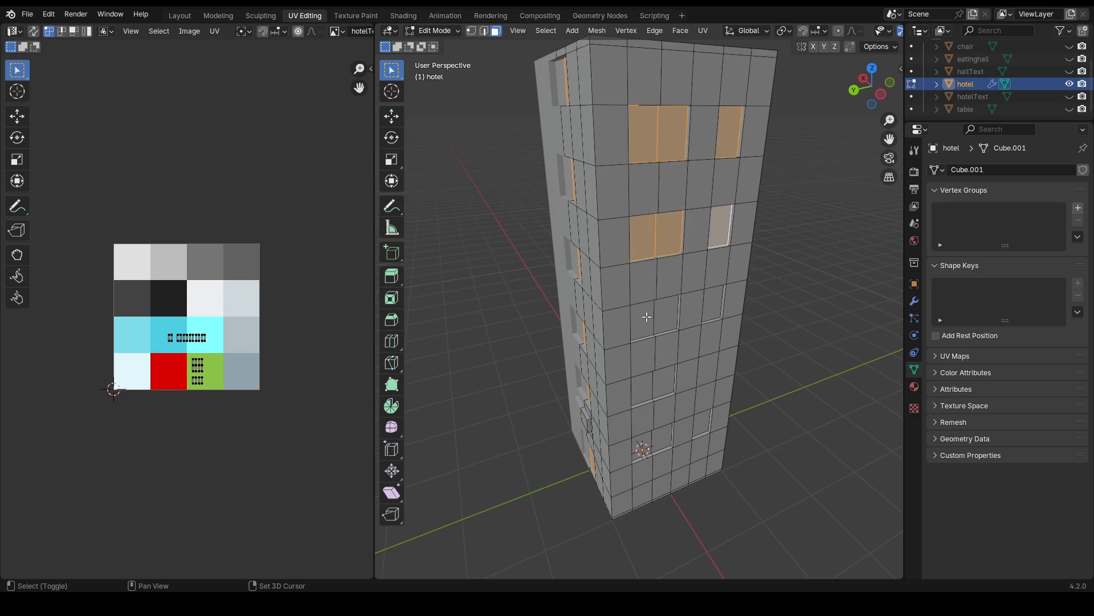
- Add the window faces in the lower three window rows of the tower's side wall to the selection
shift+click(645, 321)
shift+click(665, 315)
shift+click(712, 305)
shift+click(643, 390)
shift+click(664, 381)
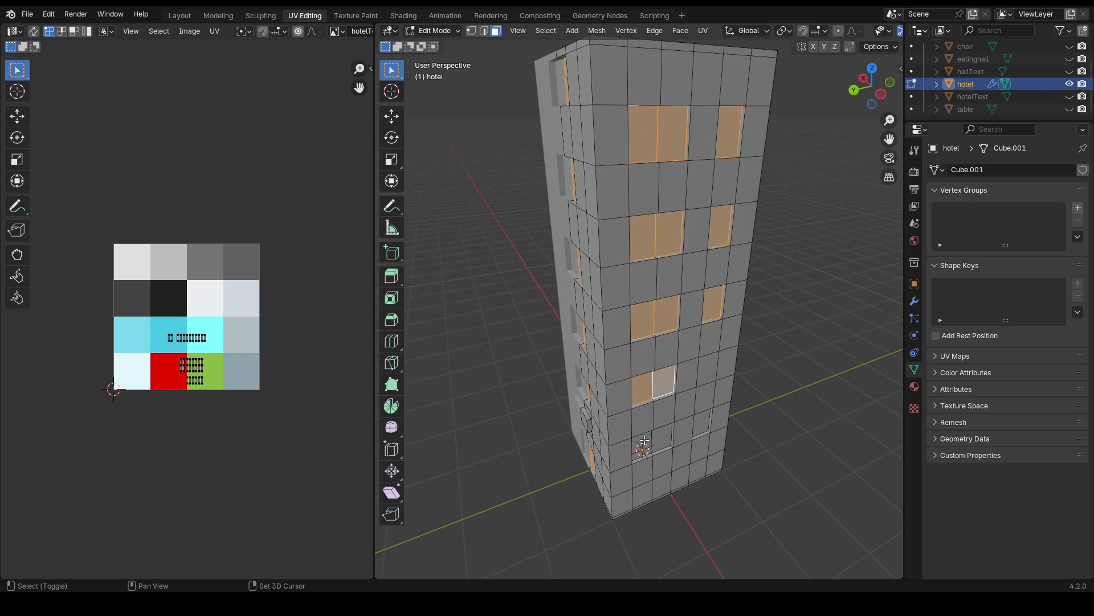
shift+click(643, 444)
shift+click(661, 439)
shift+click(706, 425)
- Add the slanted face of the small rooftop structure to the selection
middle_drag(712, 410, 625, 336)
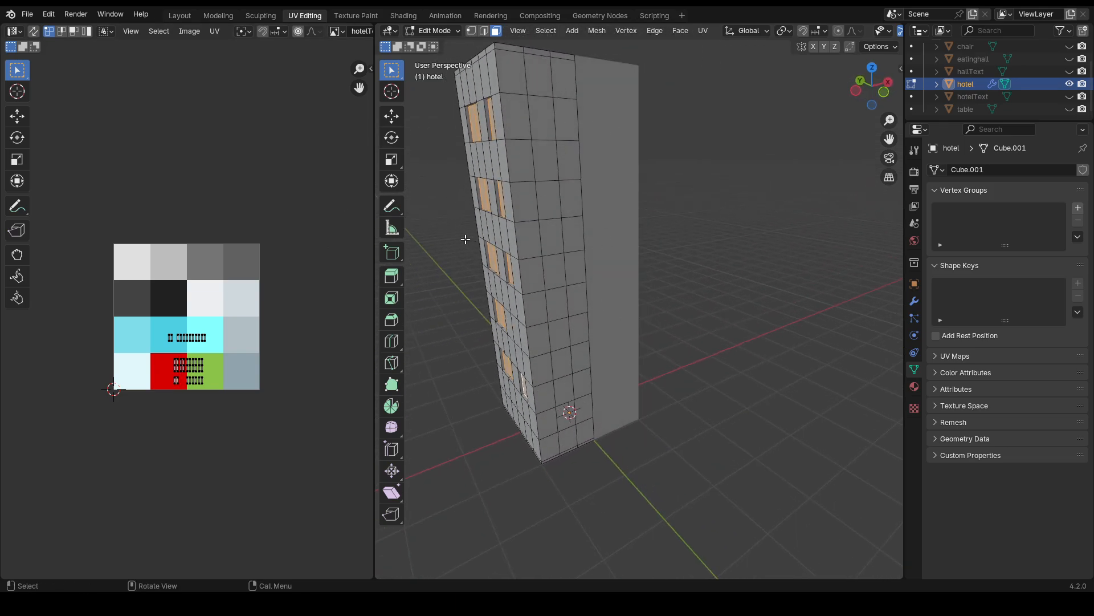
middle_drag(455, 253, 663, 317)
scroll(682, 207, up, 3)
scroll(682, 208, down, 3)
scroll(681, 208, up, 2)
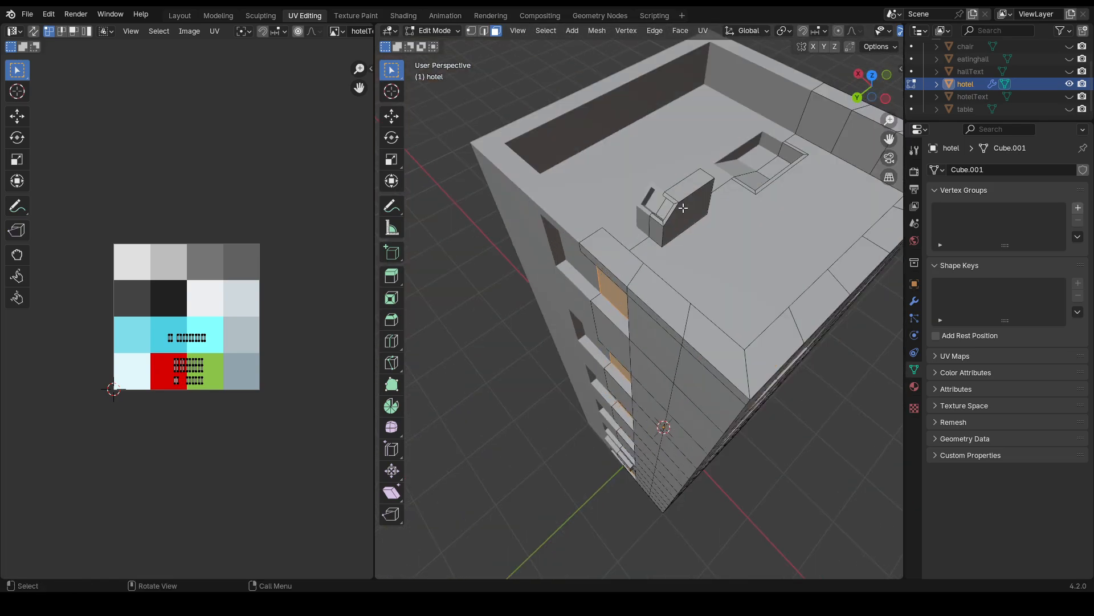
shift+click(665, 207)
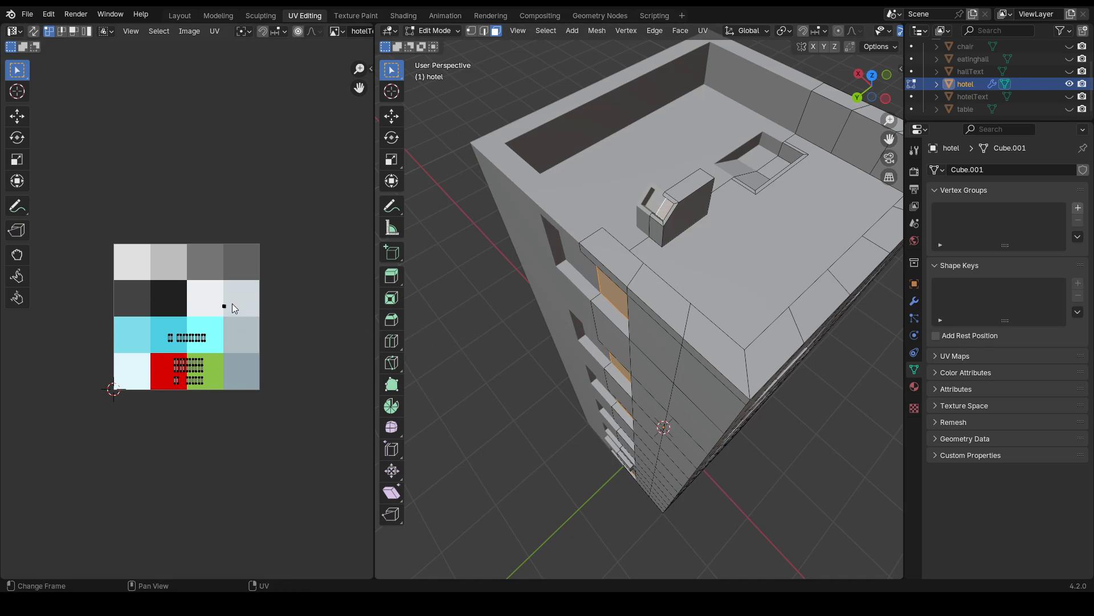
- Unwrap the selected window, door and rooftop faces, shrink their UVs and place them on the palette's soft light blue swatch
key(u)
click(565, 271)
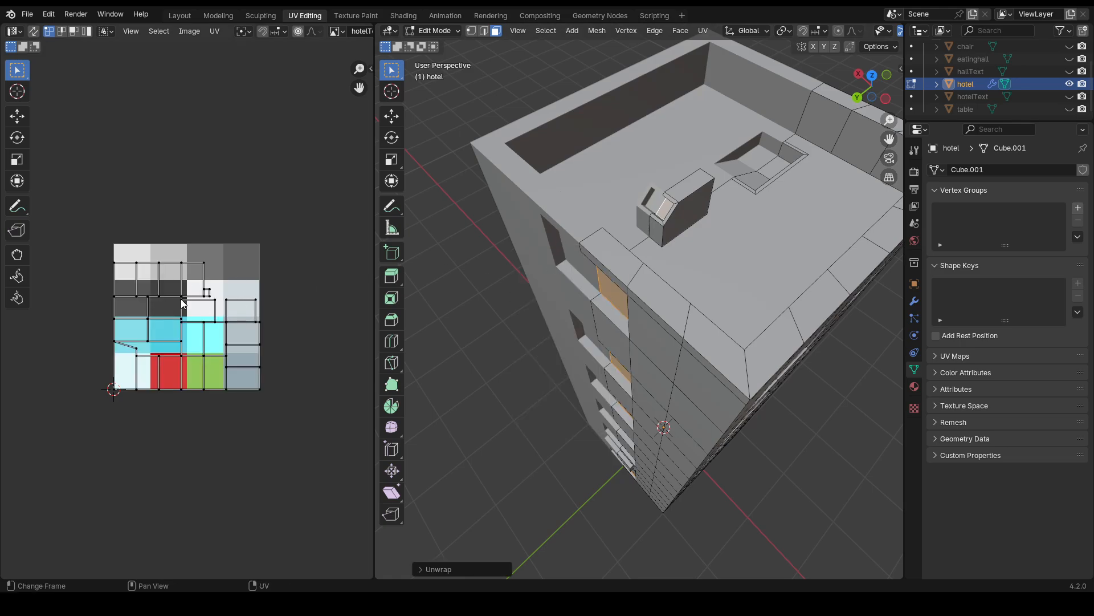
key(a)
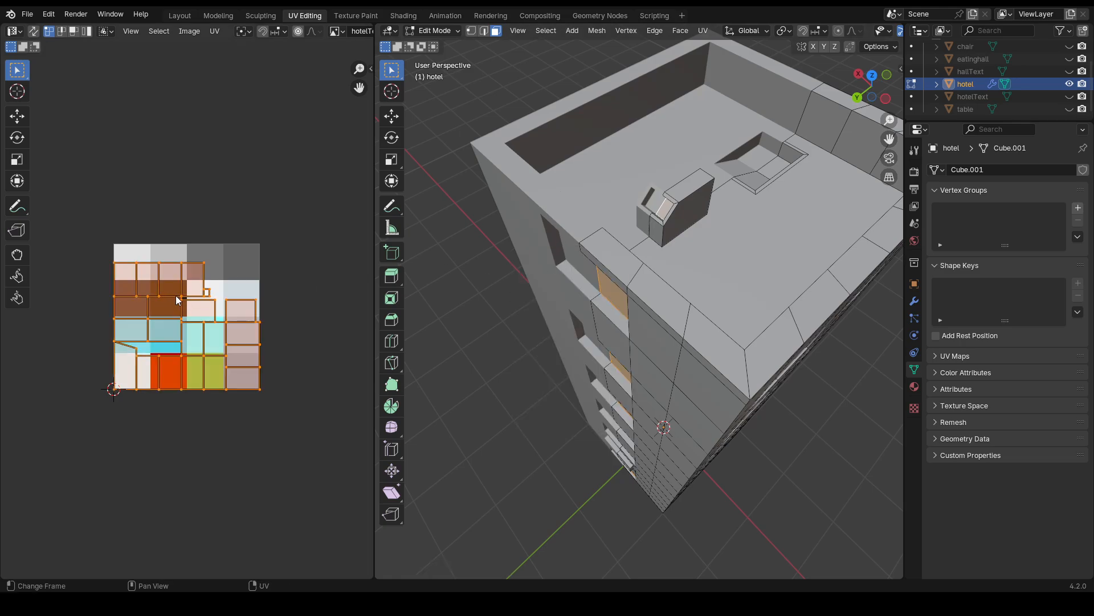
key(s)
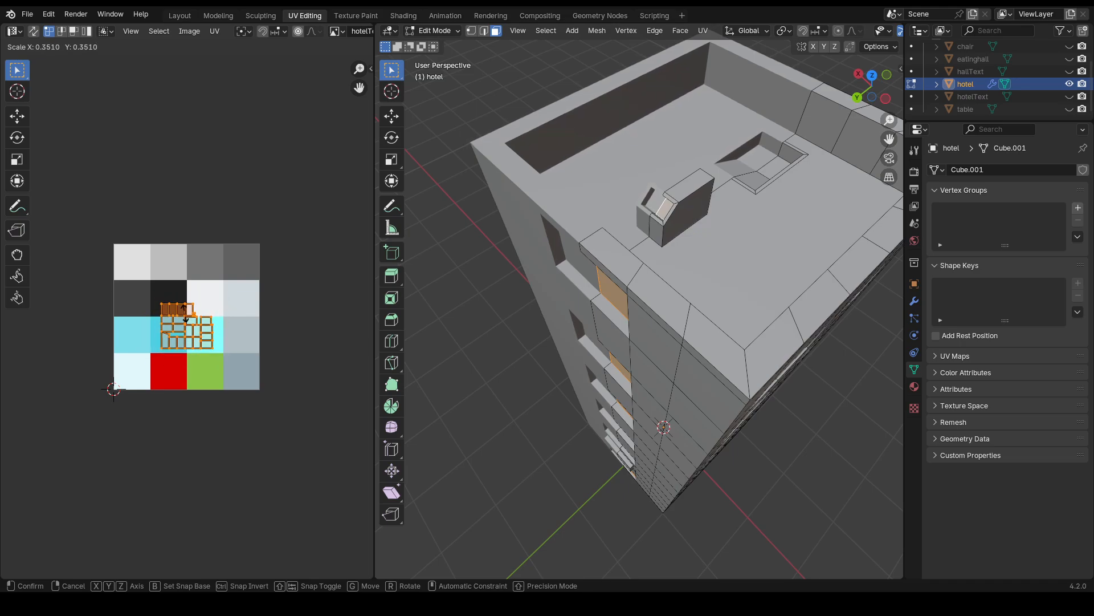
click(184, 312)
key(s)
click(198, 320)
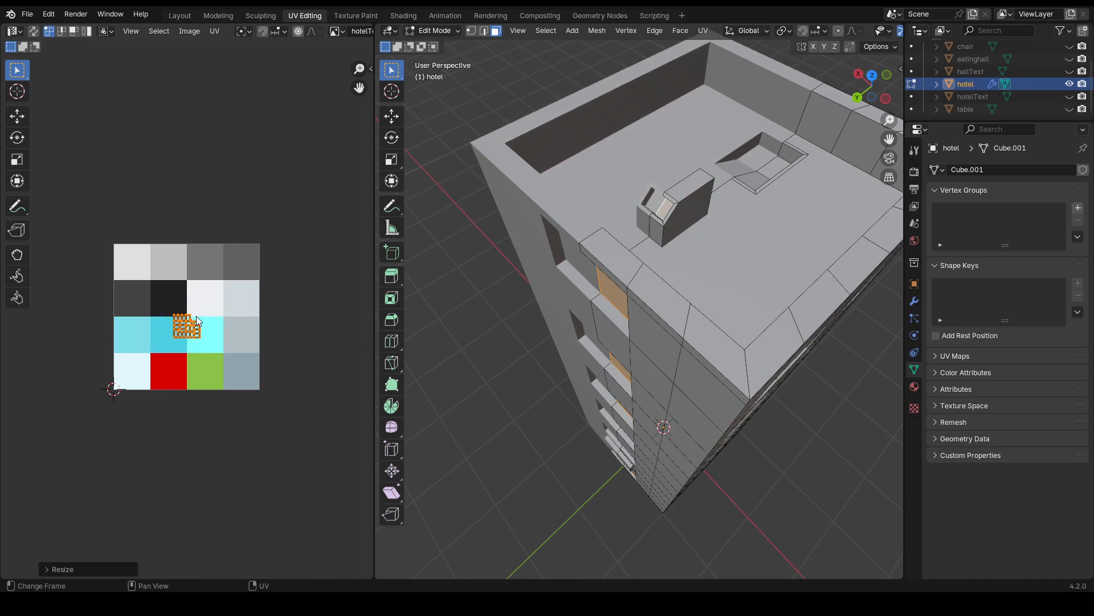
key(g)
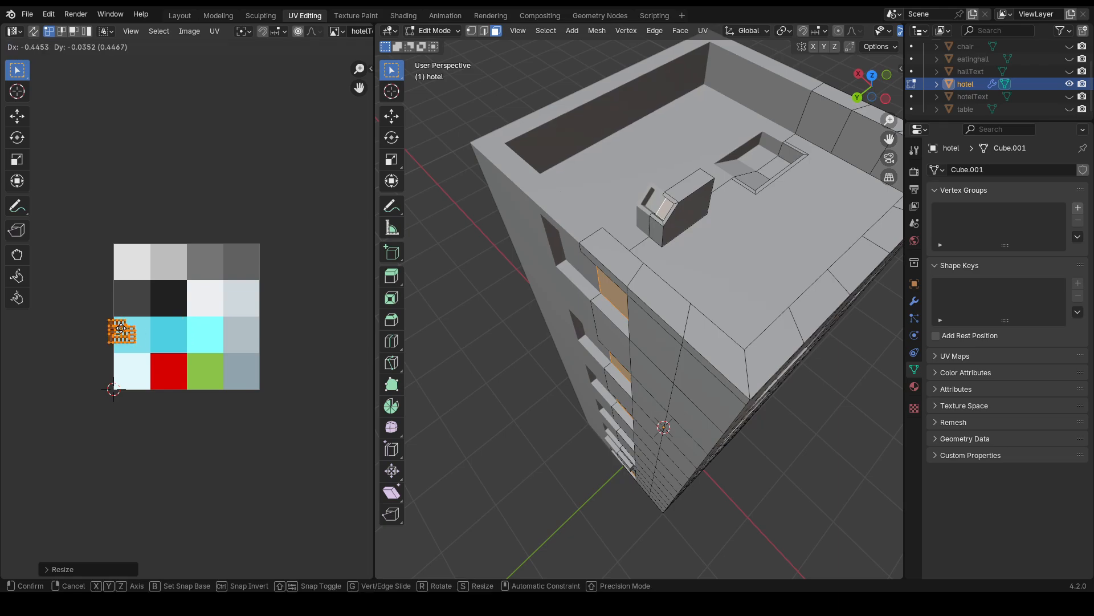
click(134, 333)
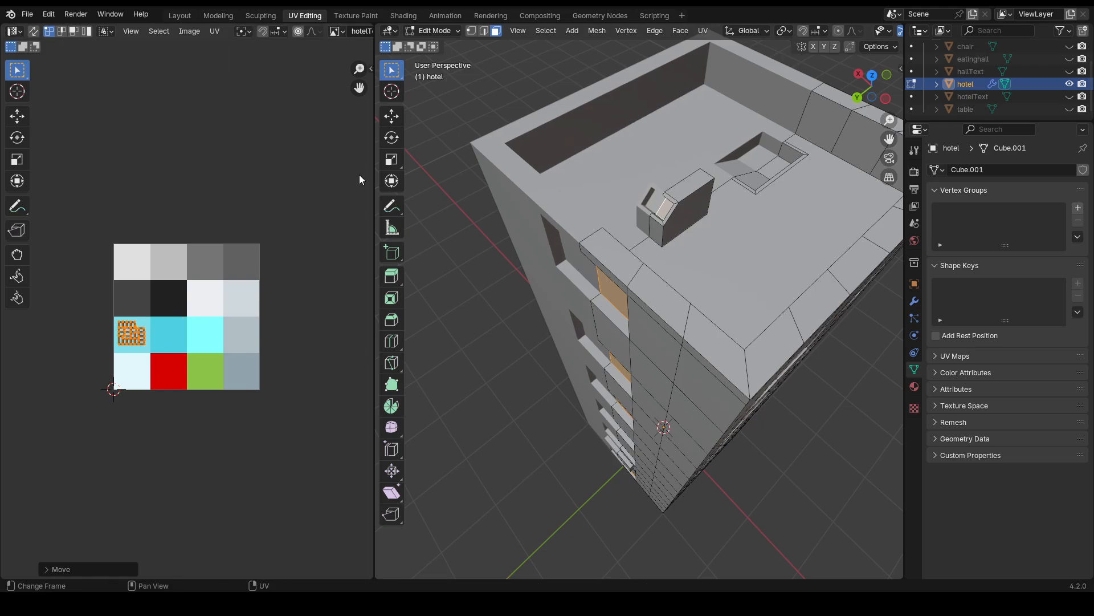
- Widen the 3D viewport and set its solid shading colour to Texture to show the palette colours on the hotel
drag(374, 169, 222, 171)
click(892, 31)
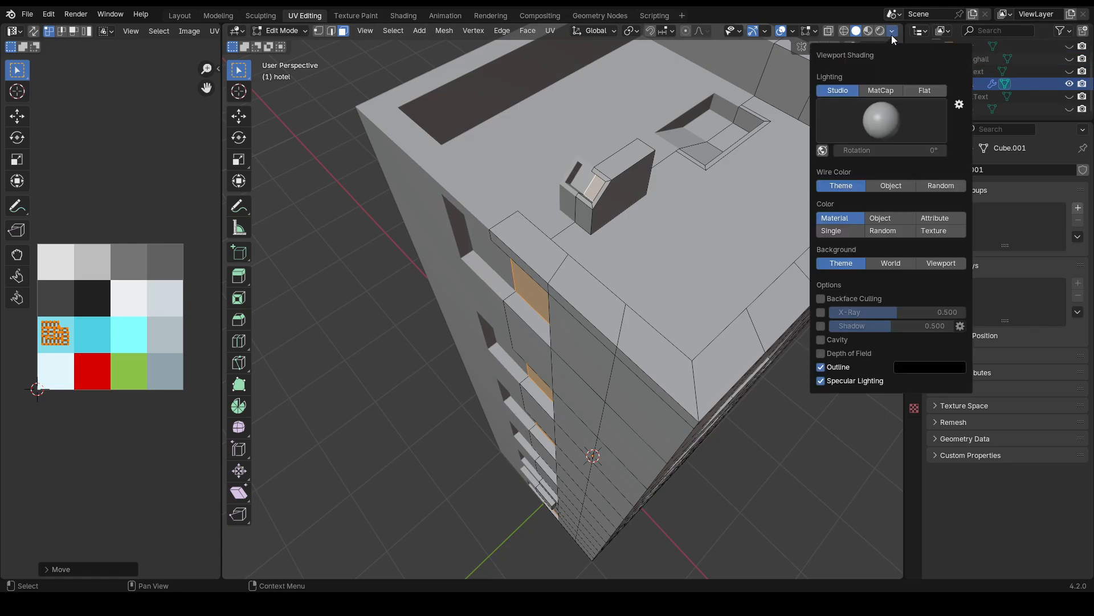
click(937, 232)
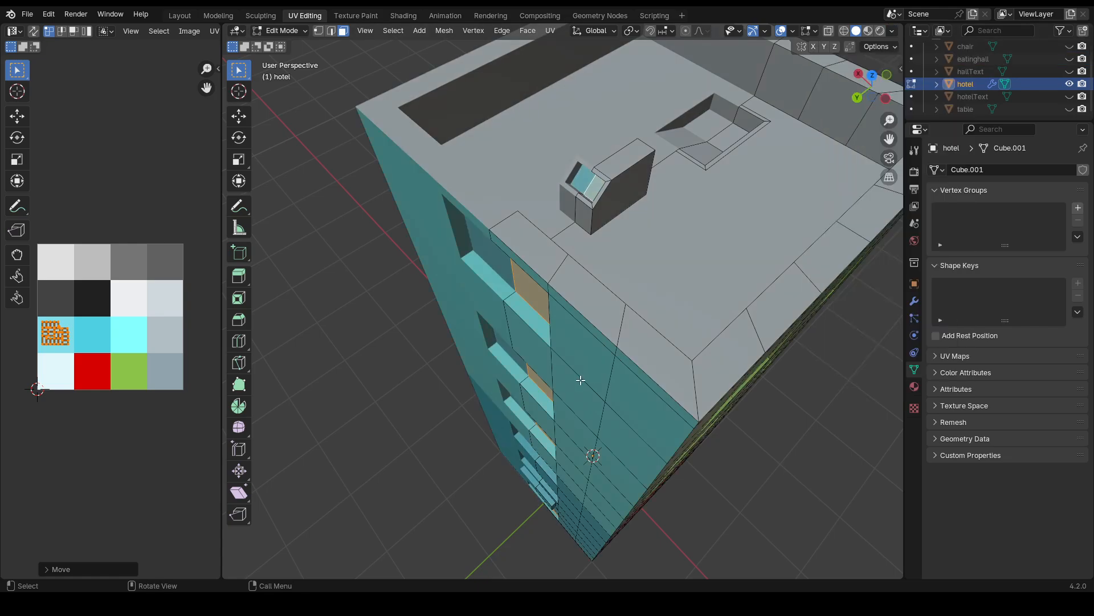
middle_drag(680, 349, 708, 317)
scroll(633, 195, down, 5)
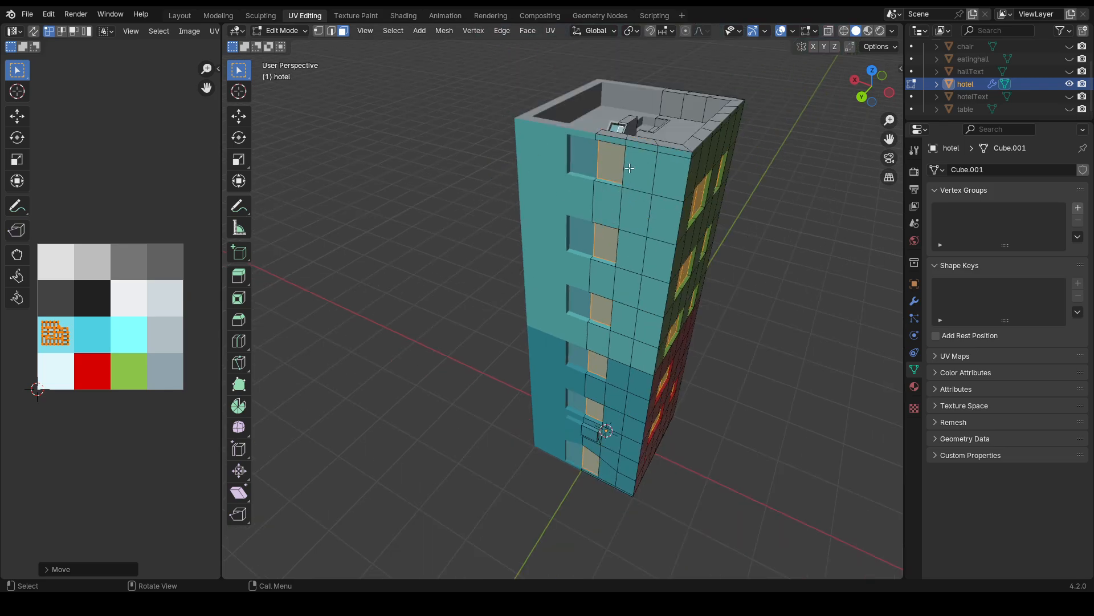
click(817, 265)
middle_drag(713, 171, 657, 164)
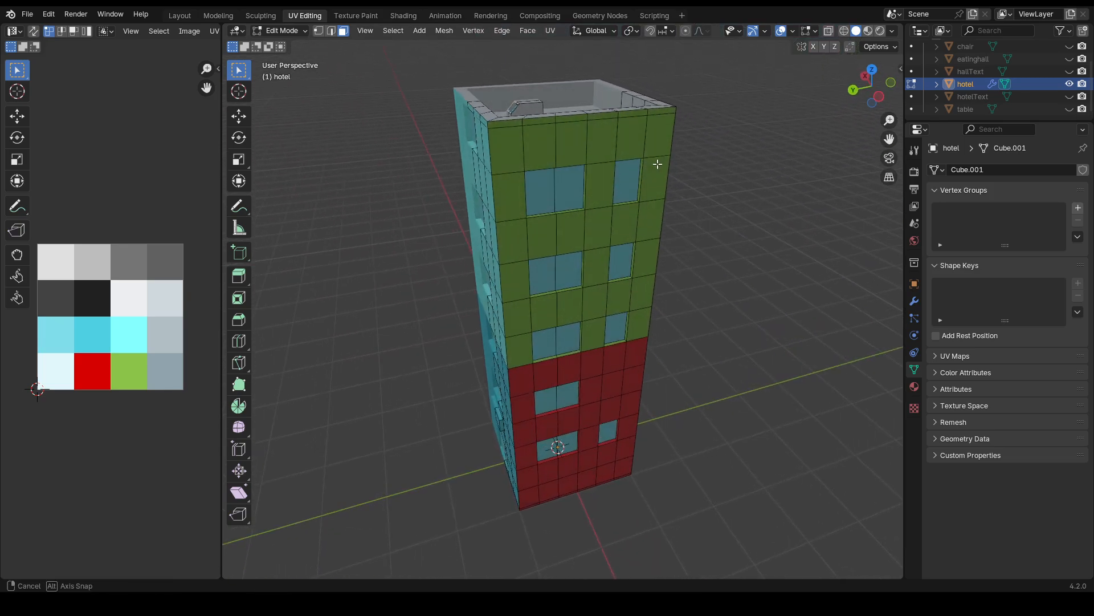
- Select the recessed door face at the base of the hotel and move its UVs onto the palette's pale grey swatch
click(536, 192)
middle_drag(342, 291, 576, 402)
scroll(626, 428, up, 5)
scroll(625, 428, down, 5)
click(593, 399)
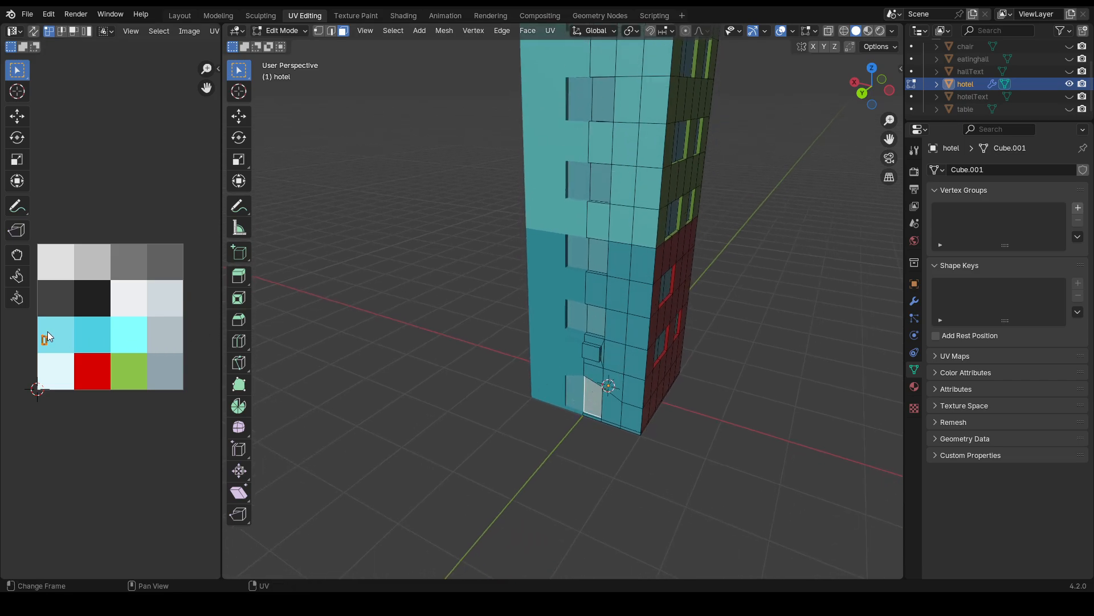
drag(45, 338, 153, 306)
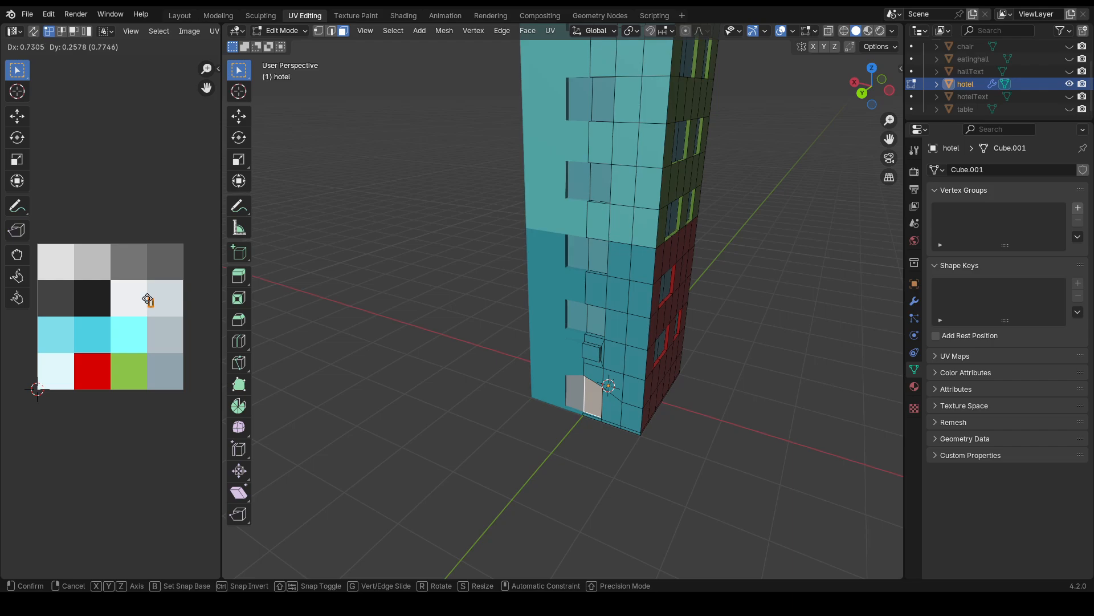
- Examine the colours of the door, windows and lower walls from the hotel's front and side
middle_drag(703, 467, 584, 396)
click(566, 310)
middle_drag(566, 310, 654, 313)
scroll(758, 302, up, 5)
click(832, 334)
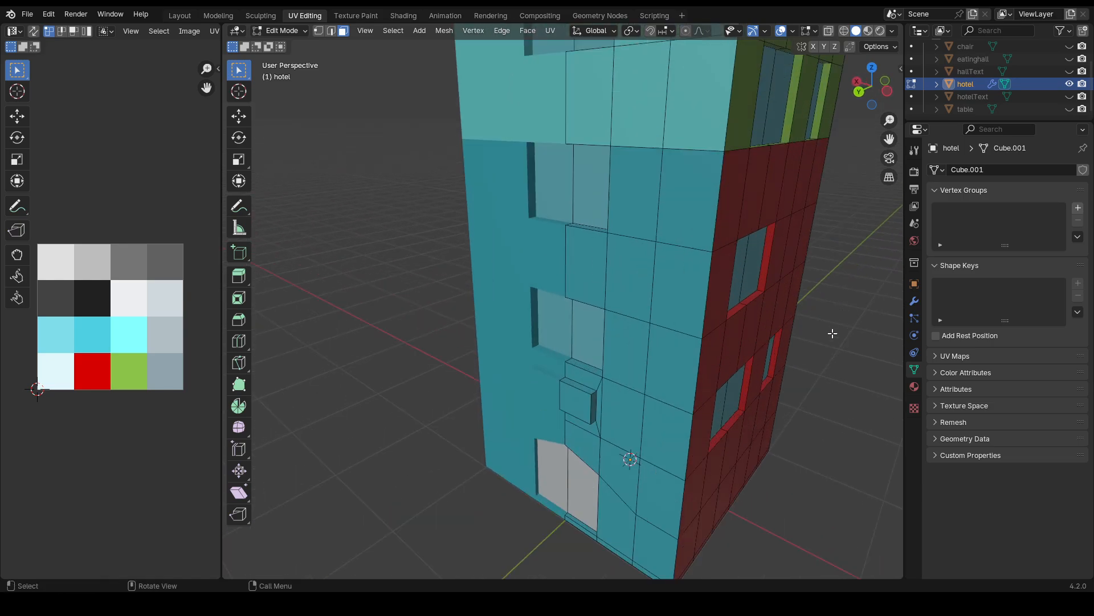
middle_drag(811, 293, 720, 281)
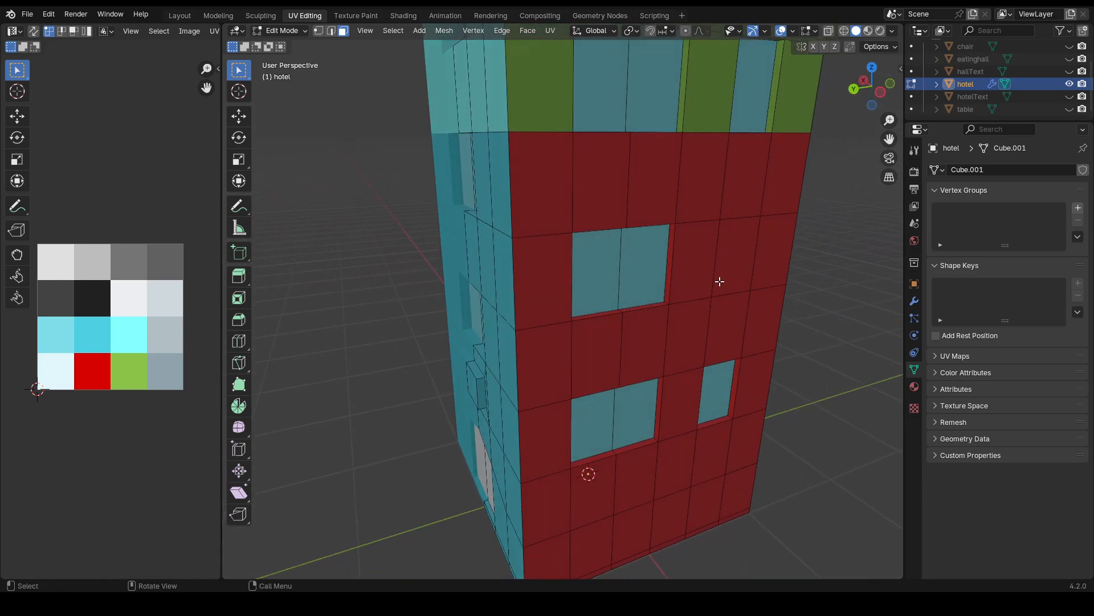
scroll(692, 272, down, 3)
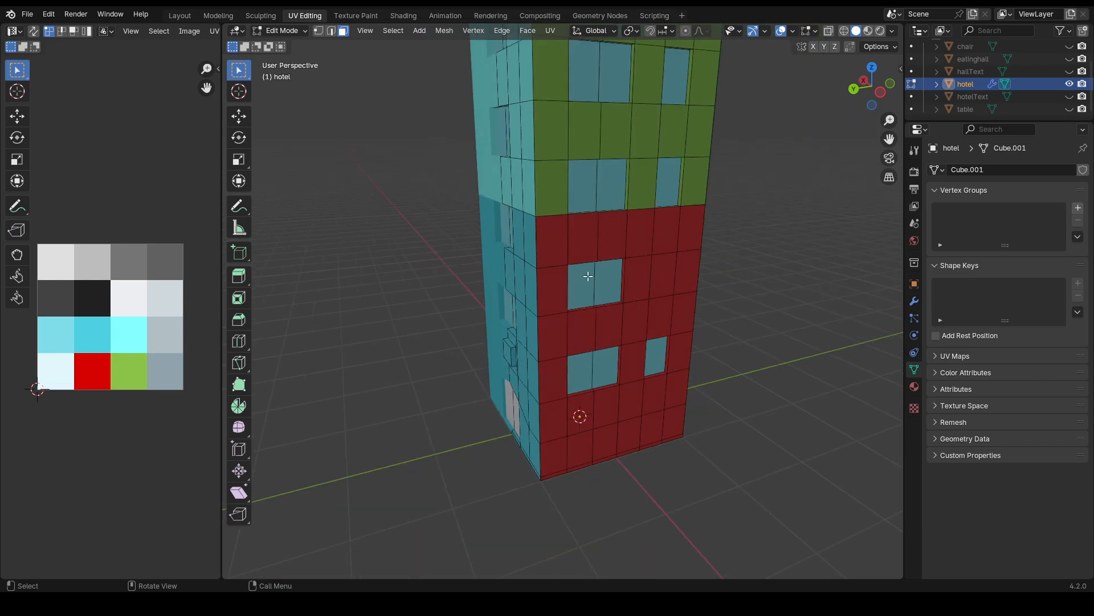
scroll(607, 252, down, 4)
- Unwrap the two floor faces of the recessed rooftop pool, shrink their UVs and place them on the bright cyan swatch
middle_drag(643, 174, 670, 265)
scroll(669, 265, up, 7)
shift+middle_drag(726, 167, 651, 294)
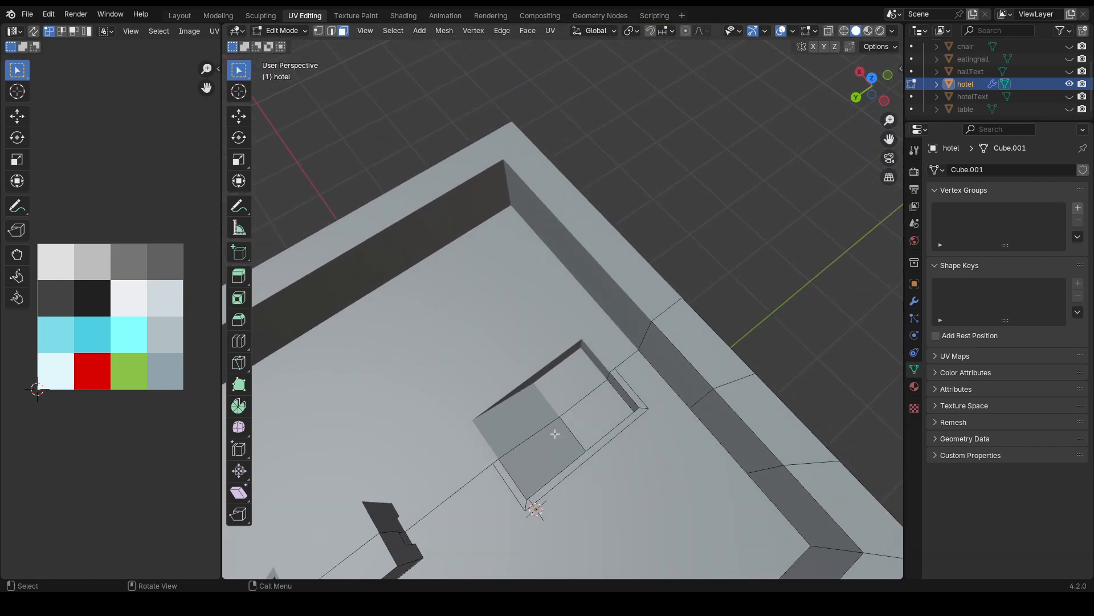
click(546, 443)
shift+click(588, 428)
middle_drag(588, 439, 606, 420)
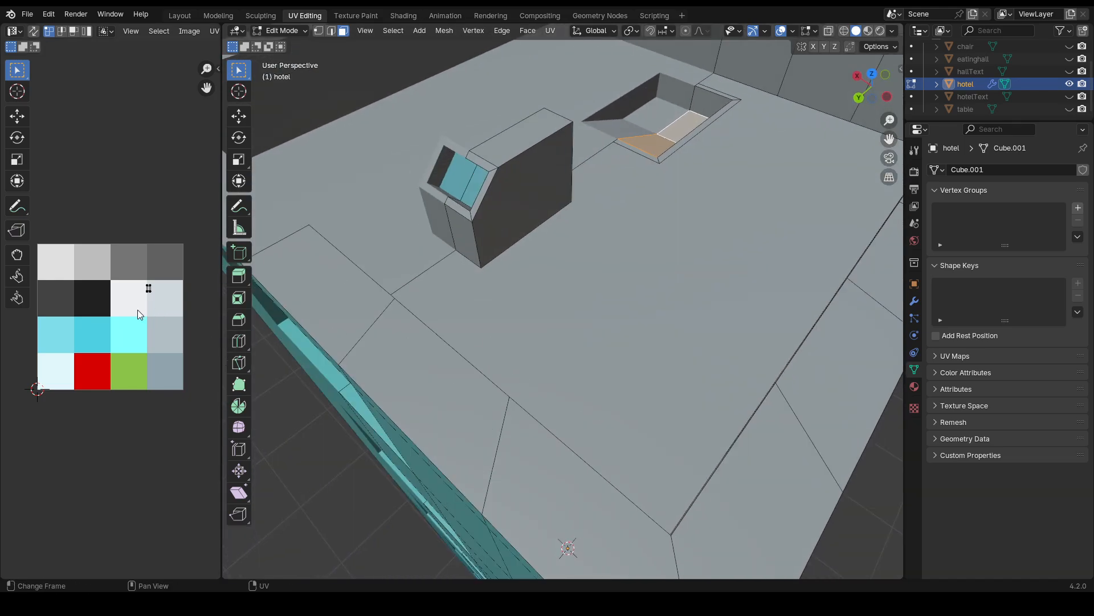
key(u)
click(164, 285)
key(u)
click(572, 217)
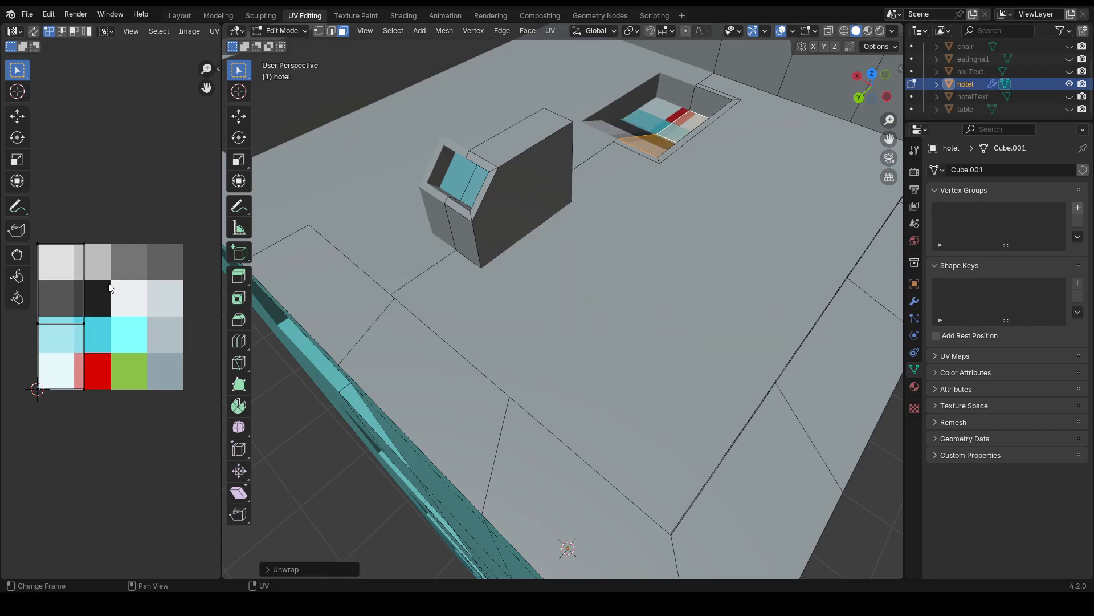
key(s)
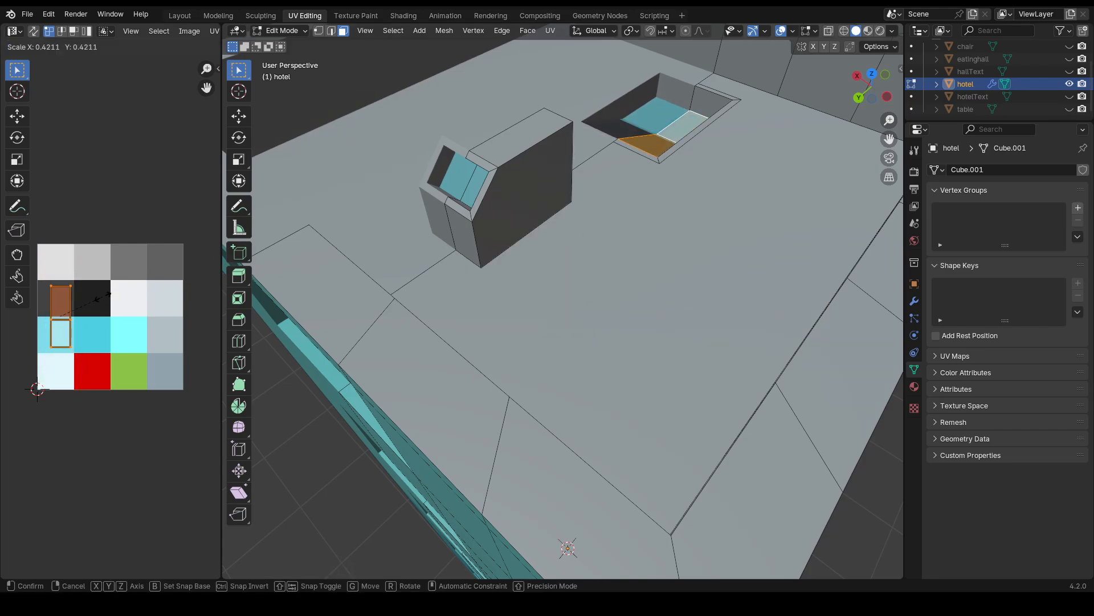
click(80, 304)
key(g)
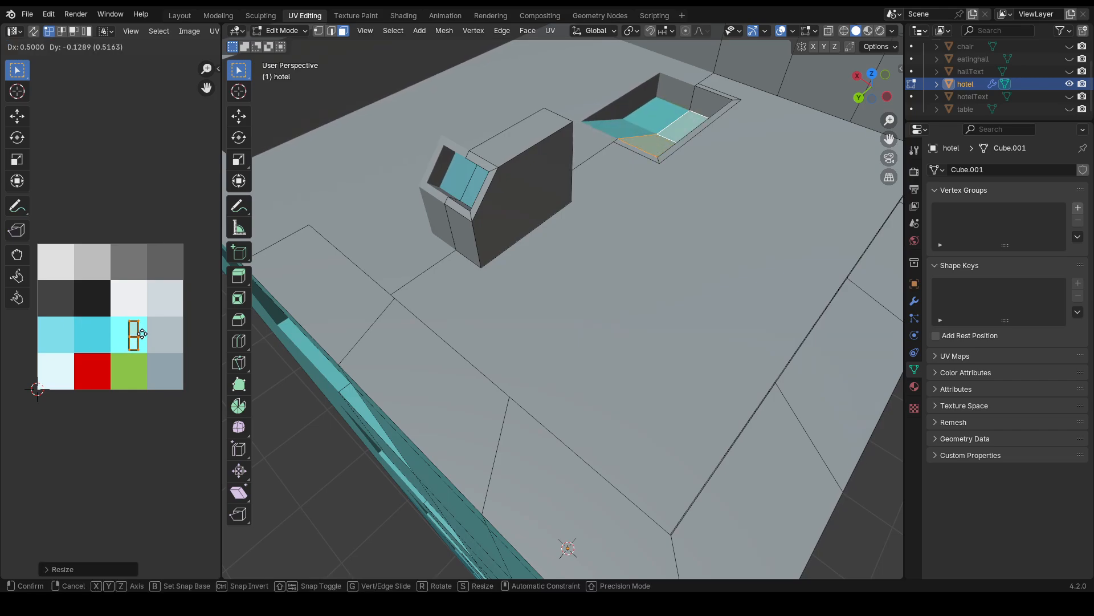
click(148, 334)
- Examine the coloured rooftop and the hotel's walls from several angles, including the right orthographic view
scroll(614, 251, down, 4)
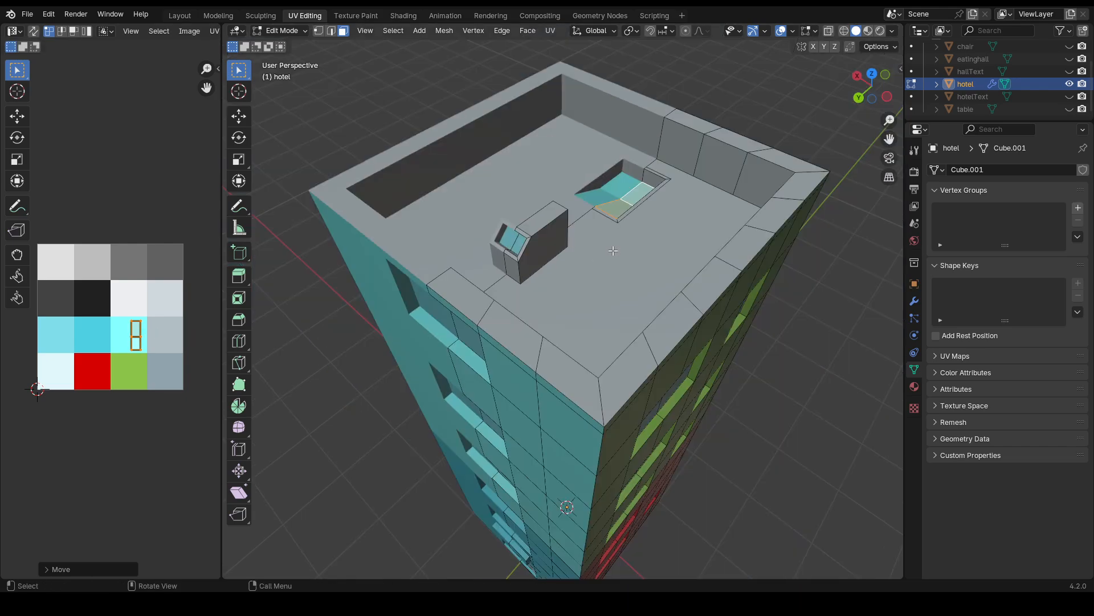
middle_drag(598, 188, 442, 209)
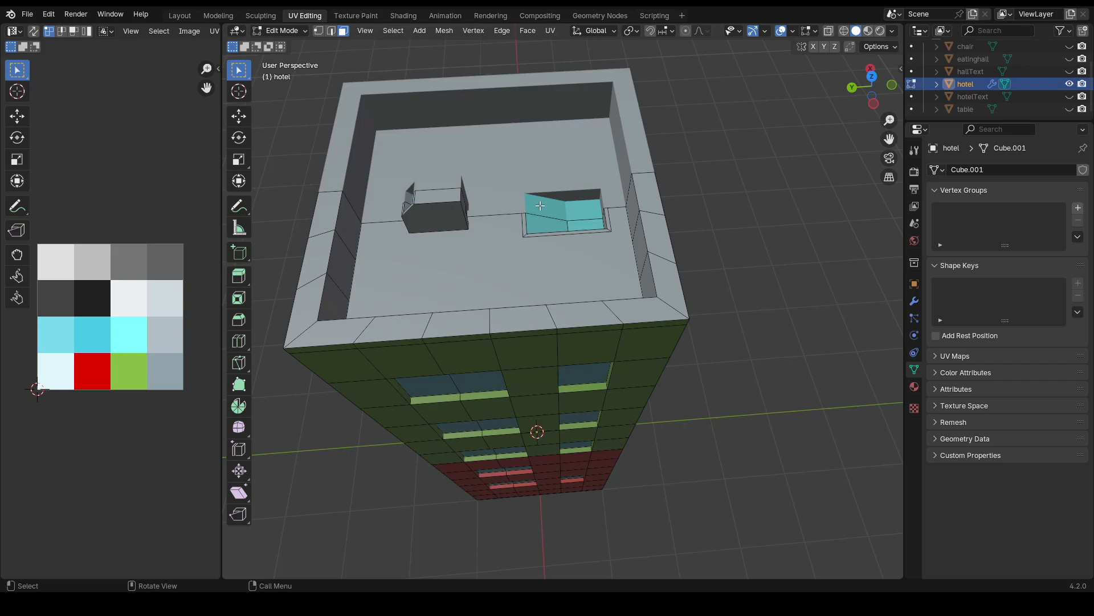
middle_drag(500, 225, 564, 217)
scroll(586, 219, down, 3)
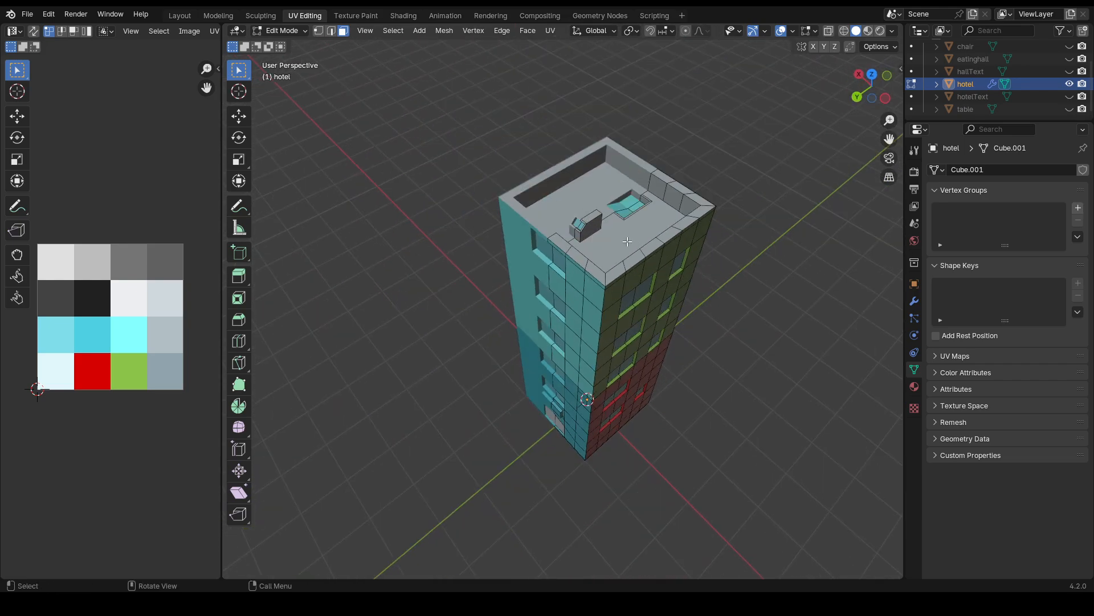
middle_drag(627, 241, 710, 143)
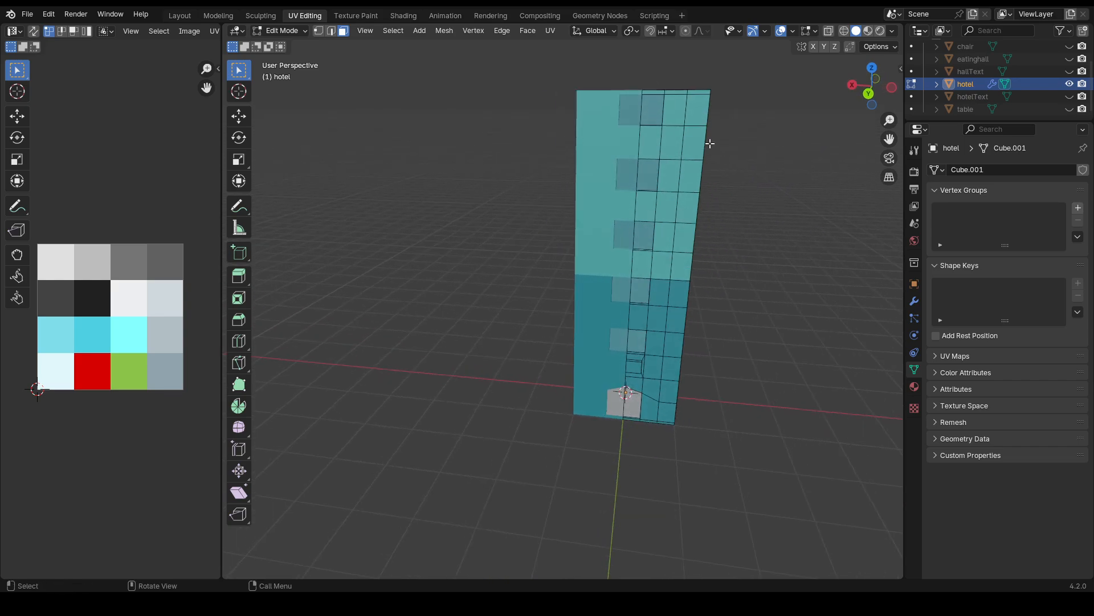
key(KP_3)
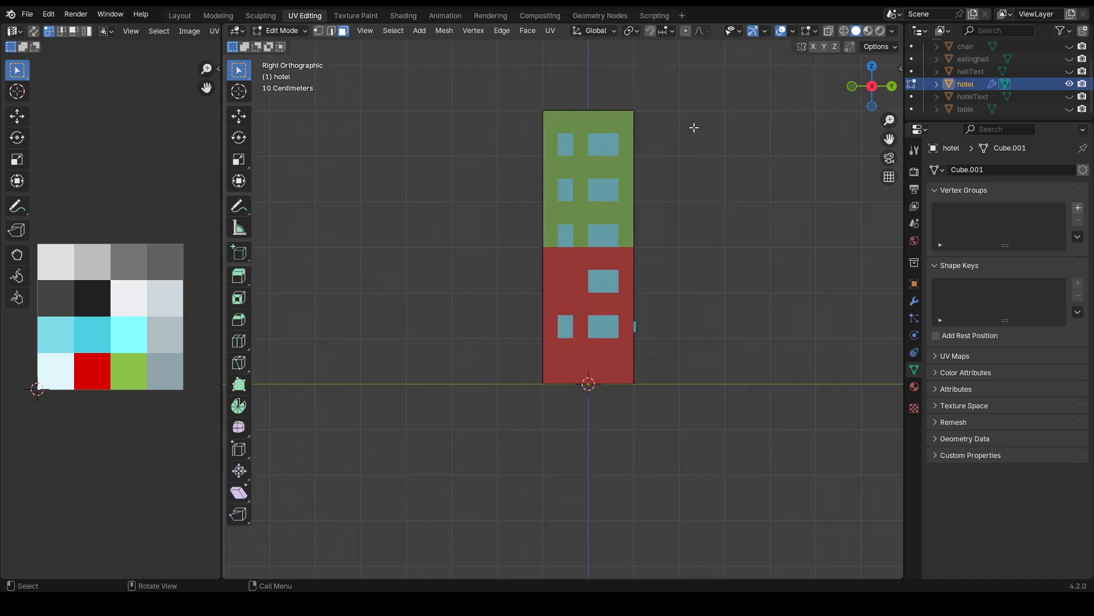
- Select all faces of the wall seen in front view and the two plain face columns beside the door wall's windows
key(KP_1)
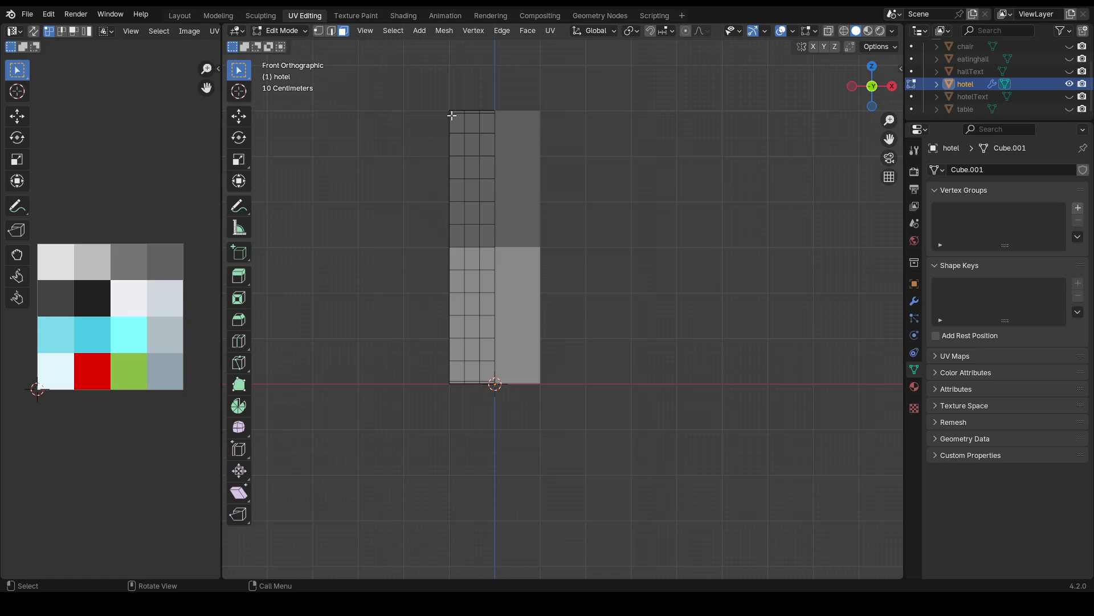
drag(454, 111, 496, 361)
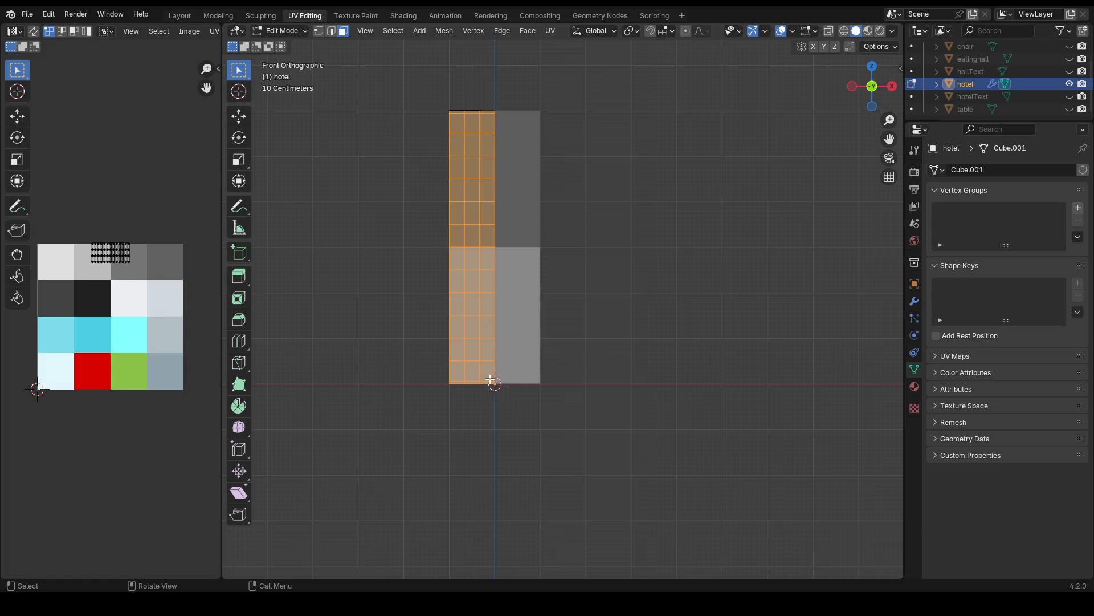
middle_drag(430, 326, 728, 190)
shift+drag(675, 84, 679, 366)
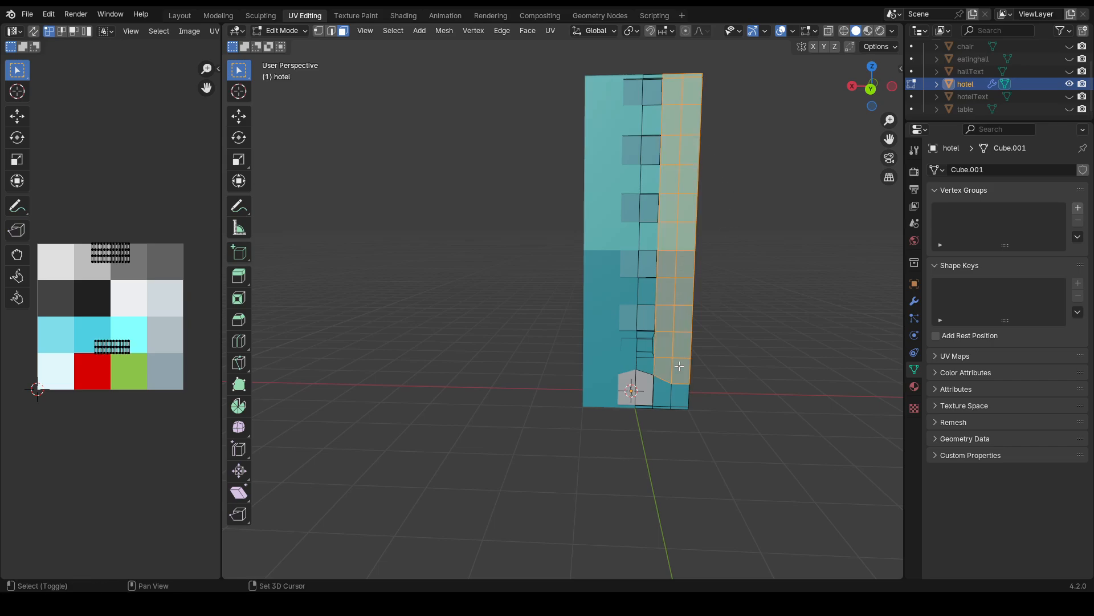
shift+click(674, 387)
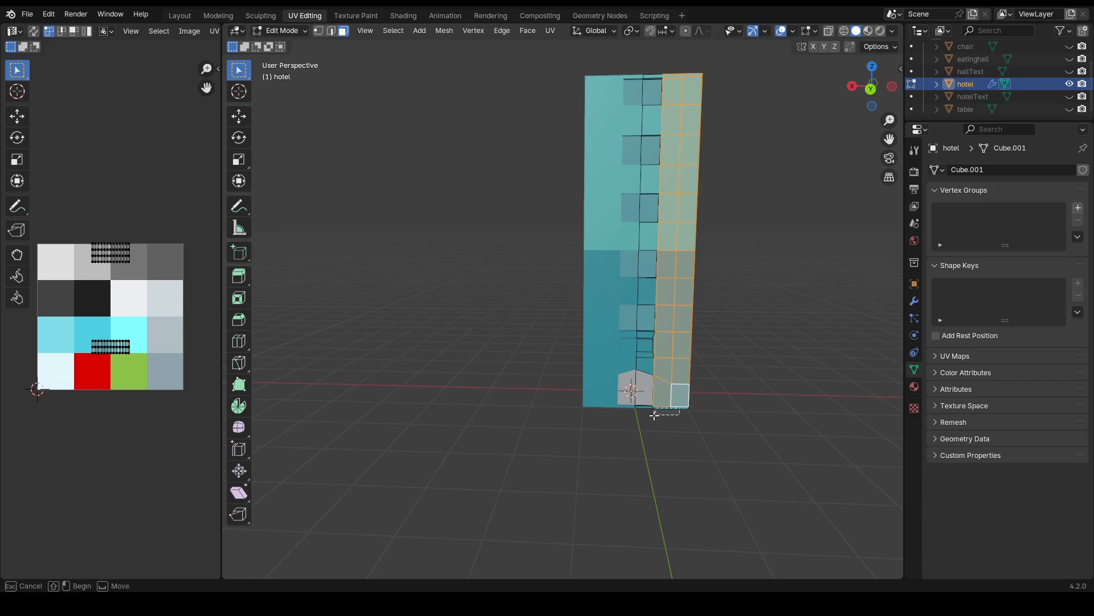
scroll(726, 447, up, 5)
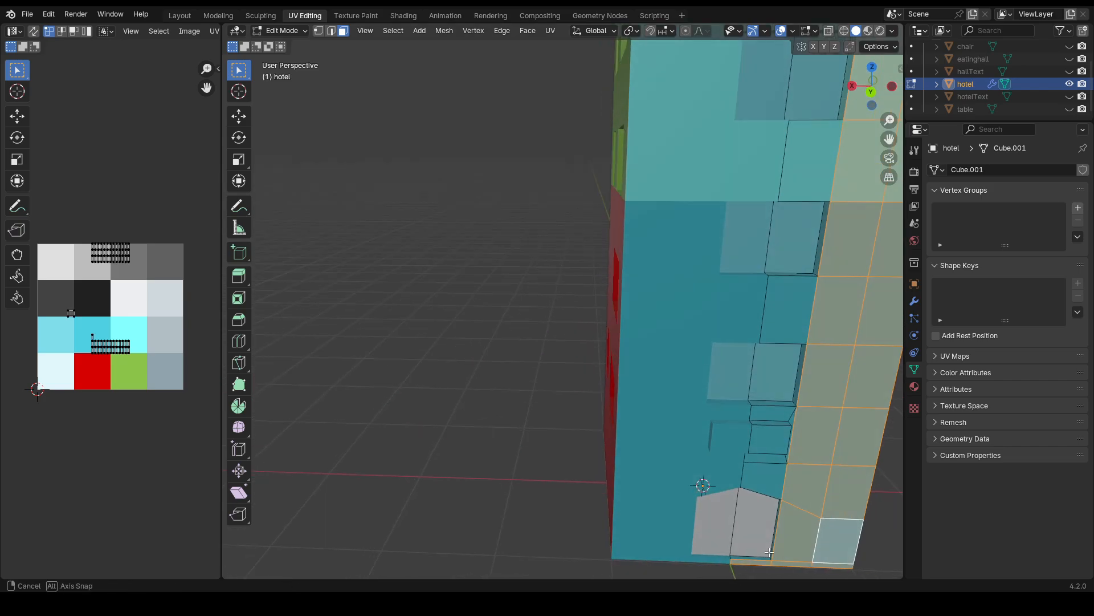
- Add the strip below the door, the faces above it and the wall face between the lower windows to the selection
shift+click(741, 558)
shift+click(758, 487)
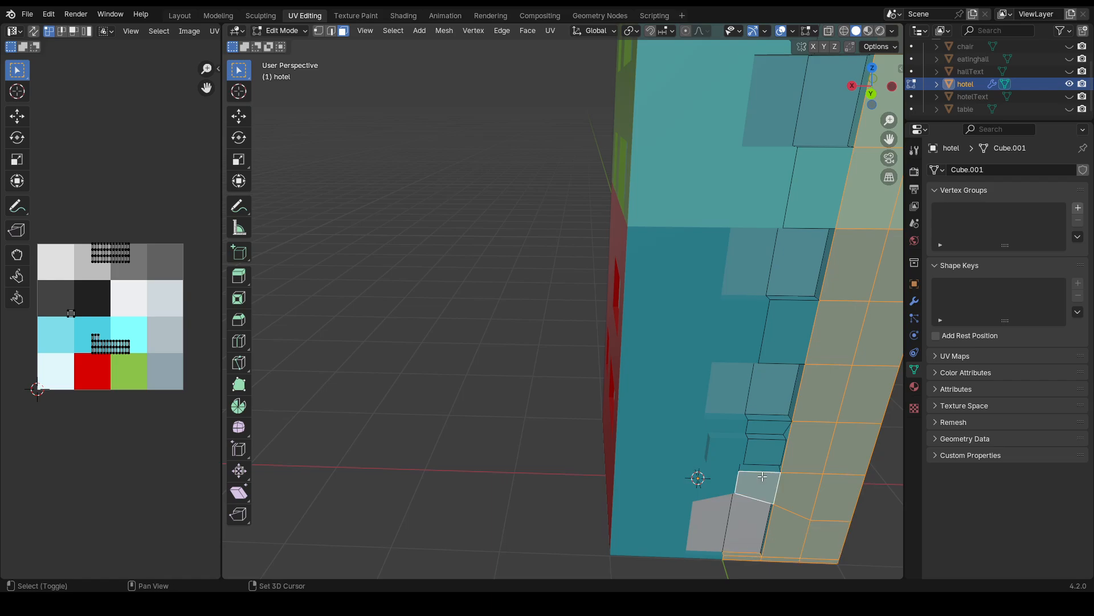
shift+click(764, 467)
shift+click(783, 428)
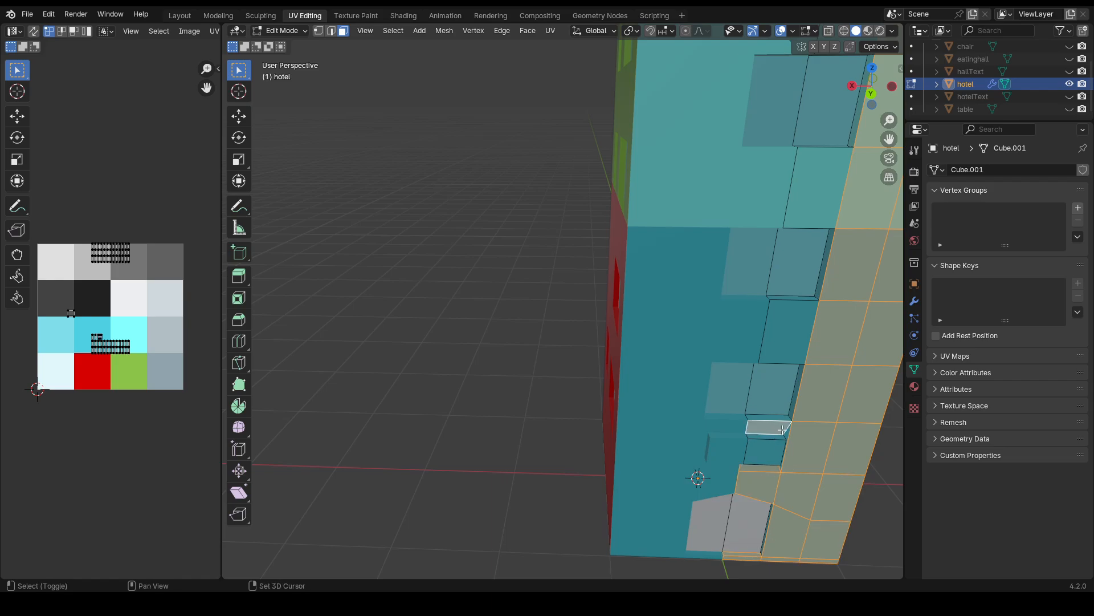
shift+click(791, 331)
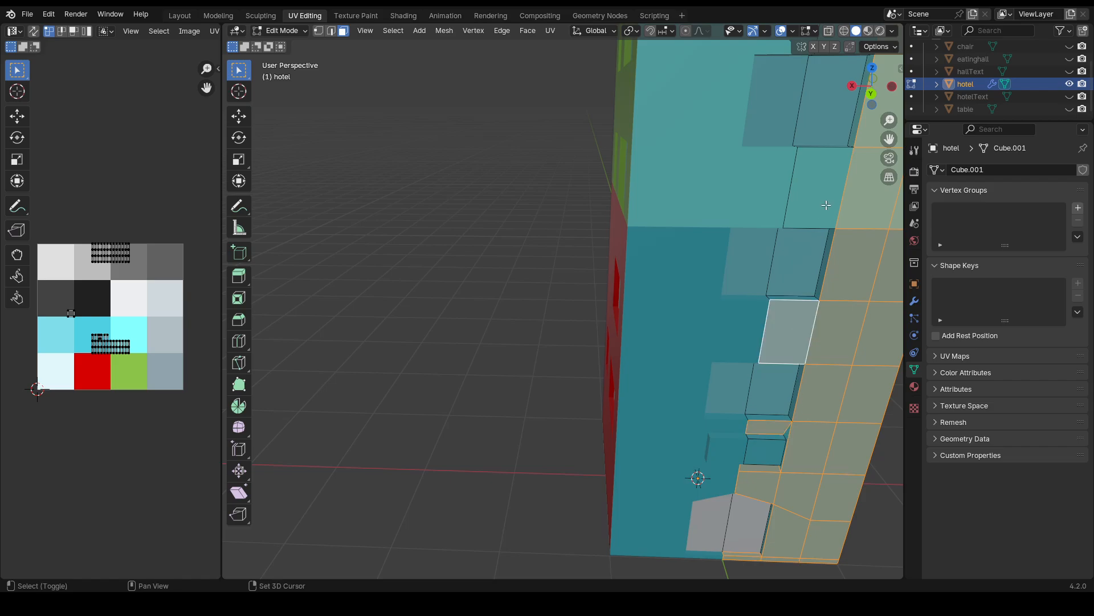
- Add the wall faces between the door wall's upper windows and the sills of its top two windows to the selection
shift+click(828, 204)
shift+middle_drag(827, 203, 720, 353)
shift+click(721, 352)
shift+click(722, 247)
middle_drag(721, 247, 728, 298)
shift+click(724, 304)
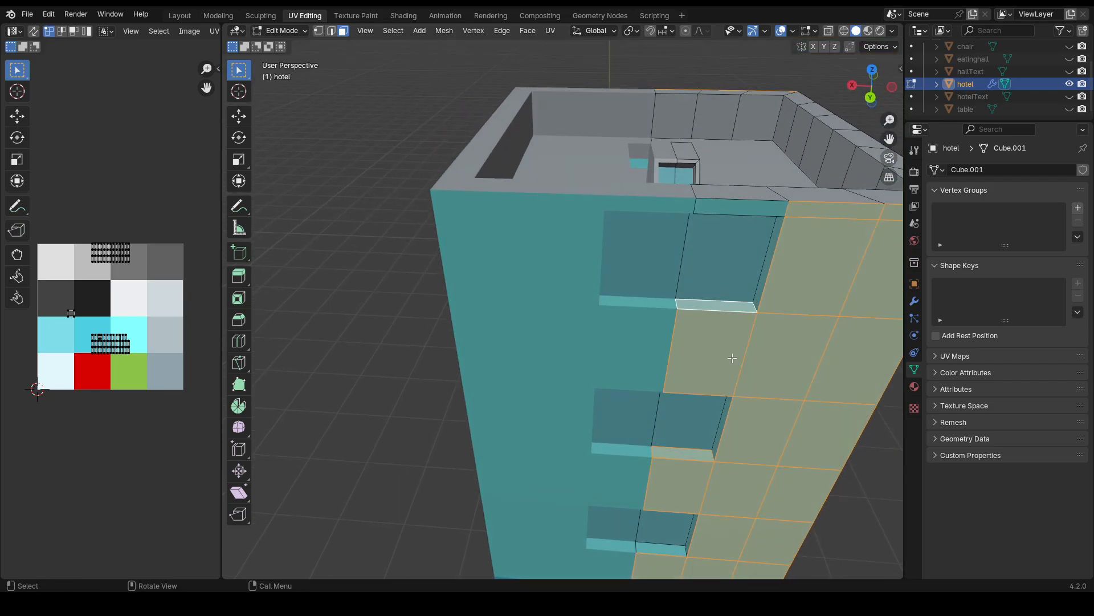
- Add the remaining ledge faces beneath the front recessed windows to the wall face selection
shift+click(654, 547)
middle_drag(654, 548, 684, 456)
shift+click(685, 453)
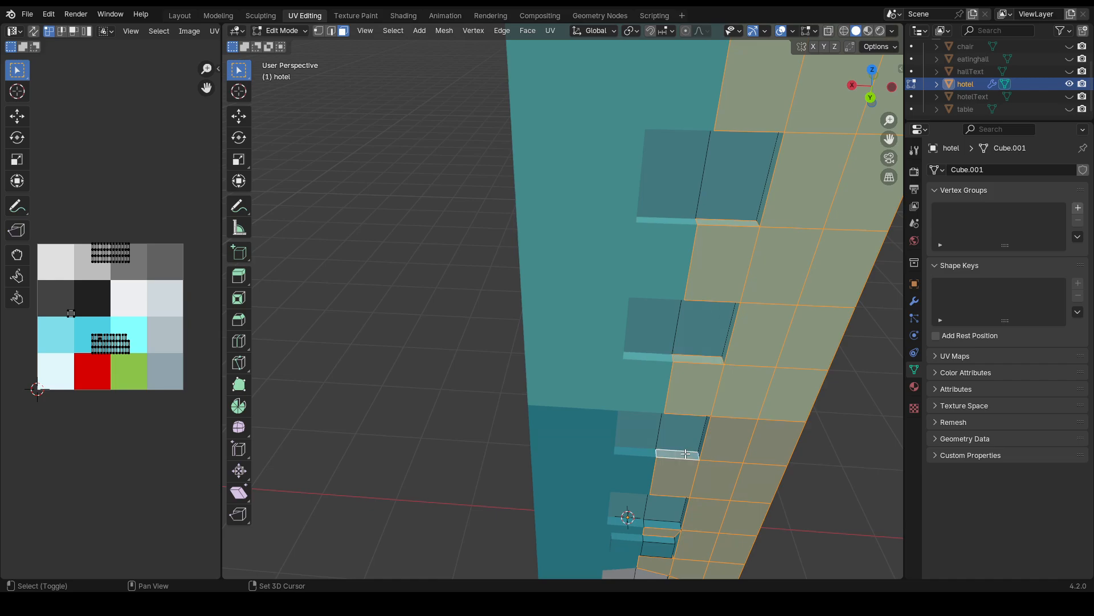
shift+click(667, 525)
- Add all red wall faces on the building's lower side to the selection, leaving out the window faces
middle_drag(668, 525, 549, 191)
scroll(549, 190, down, 3)
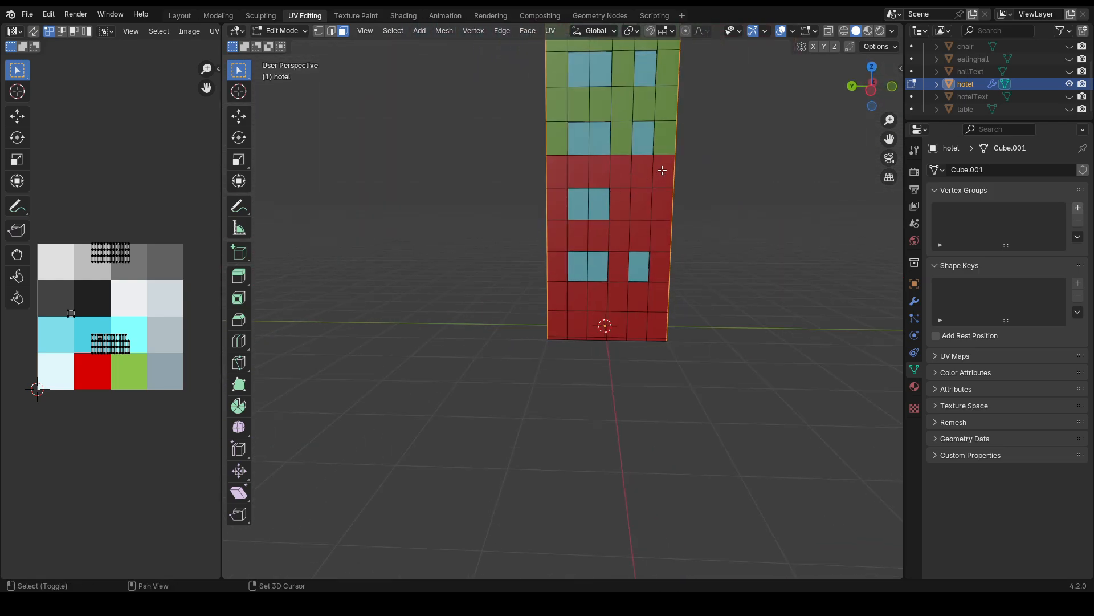
drag(662, 170, 609, 248)
shift+drag(562, 292, 660, 360)
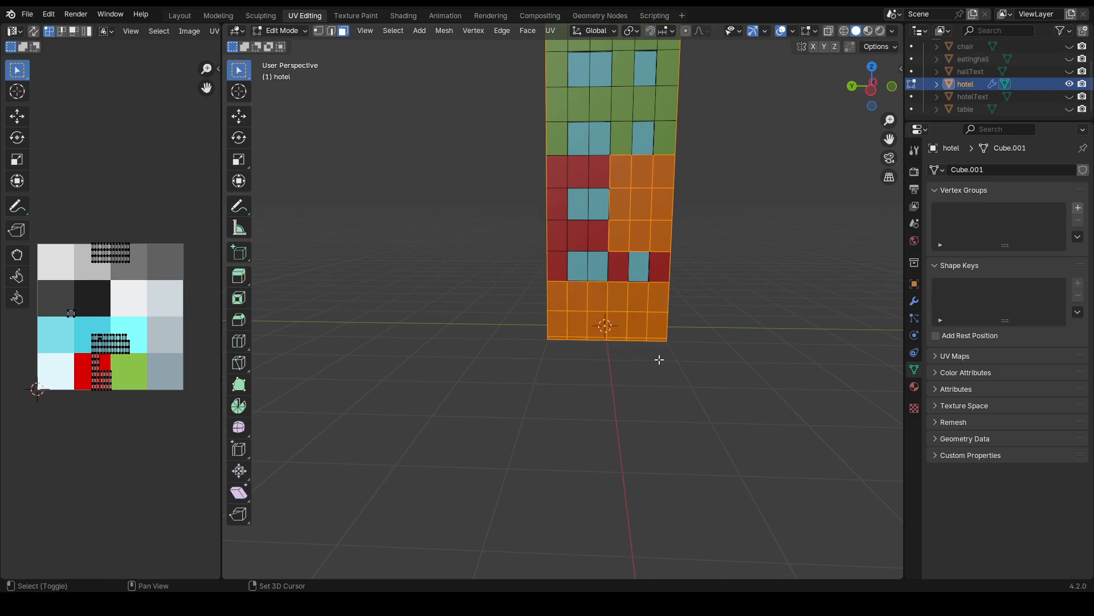
shift+click(662, 268)
shift+click(619, 266)
shift+click(598, 235)
shift+click(577, 236)
shift+click(557, 235)
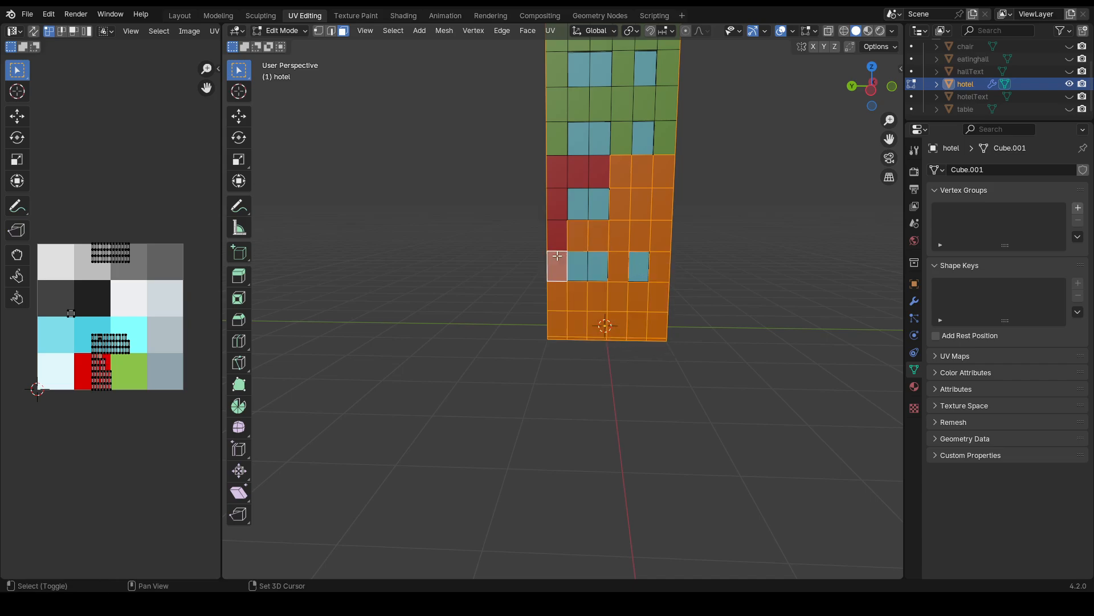
shift+click(556, 266)
shift+click(555, 210)
shift+click(556, 171)
shift+click(578, 171)
shift+click(598, 171)
- Extend the selection to the green wall faces around the third-row side windows and the band directly above them
shift+click(621, 137)
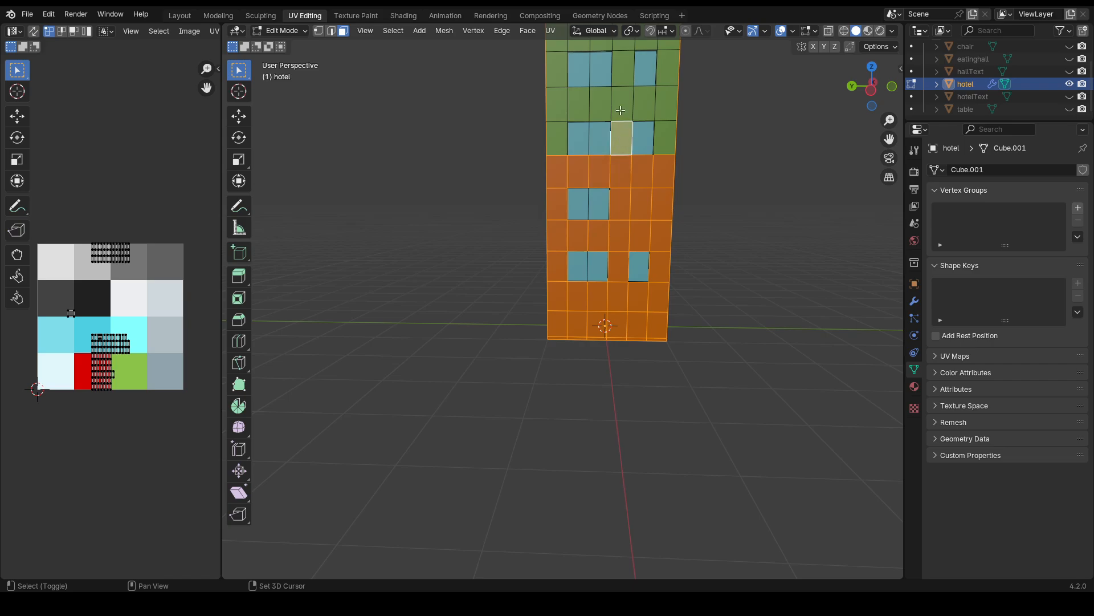
shift+click(621, 103)
shift+click(600, 104)
shift+click(578, 107)
shift+click(557, 106)
shift+click(557, 137)
shift+middle_drag(621, 127, 627, 214)
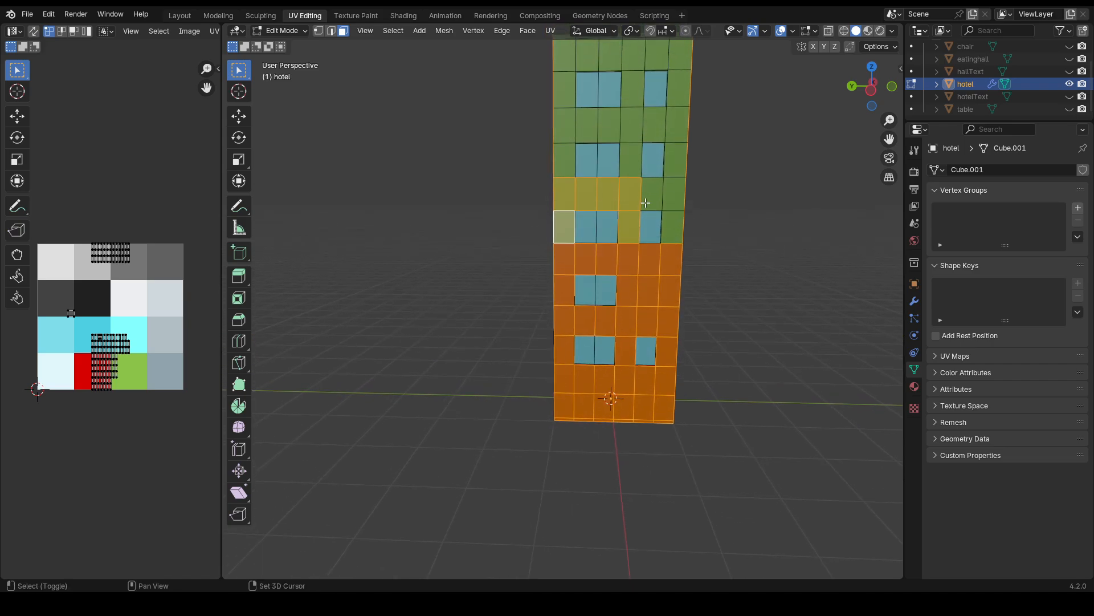
shift+click(653, 197)
shift+click(674, 224)
shift+click(678, 193)
shift+click(675, 155)
- Add the remaining green side-wall faces up to the roof edge to the selection, excluding the window faces
shift+middle_drag(687, 87, 687, 123)
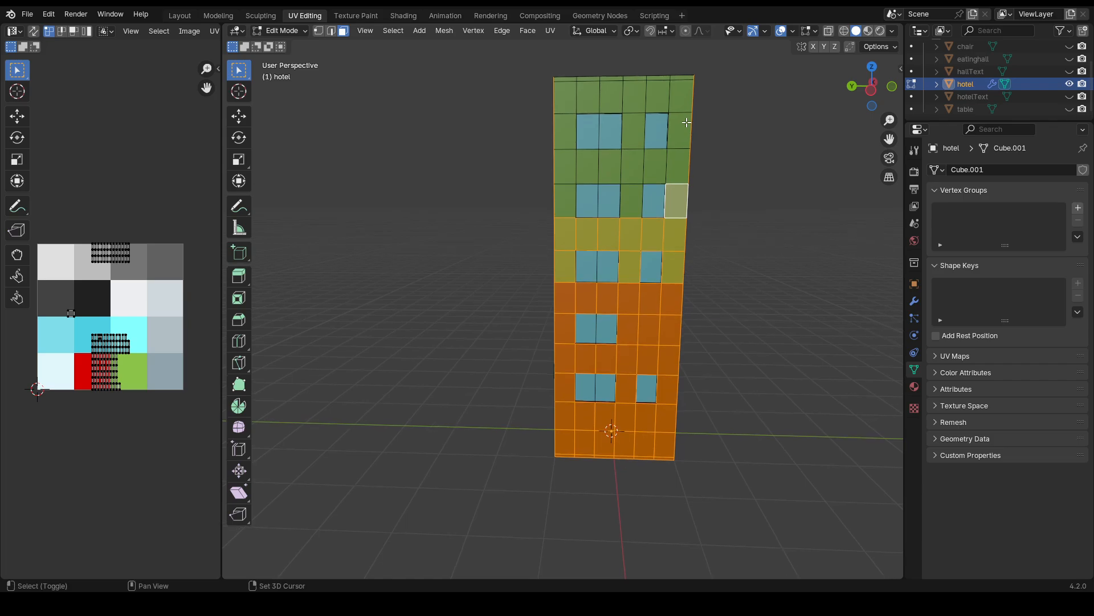
shift+drag(683, 80, 689, 181)
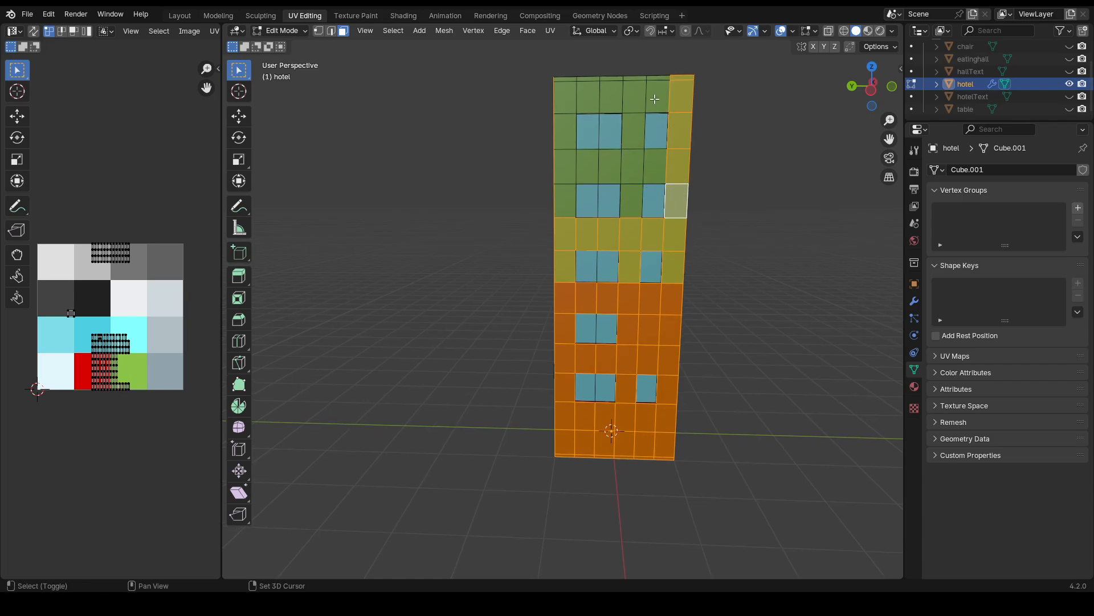
shift+click(654, 99)
shift+drag(655, 99, 577, 101)
shift+click(566, 99)
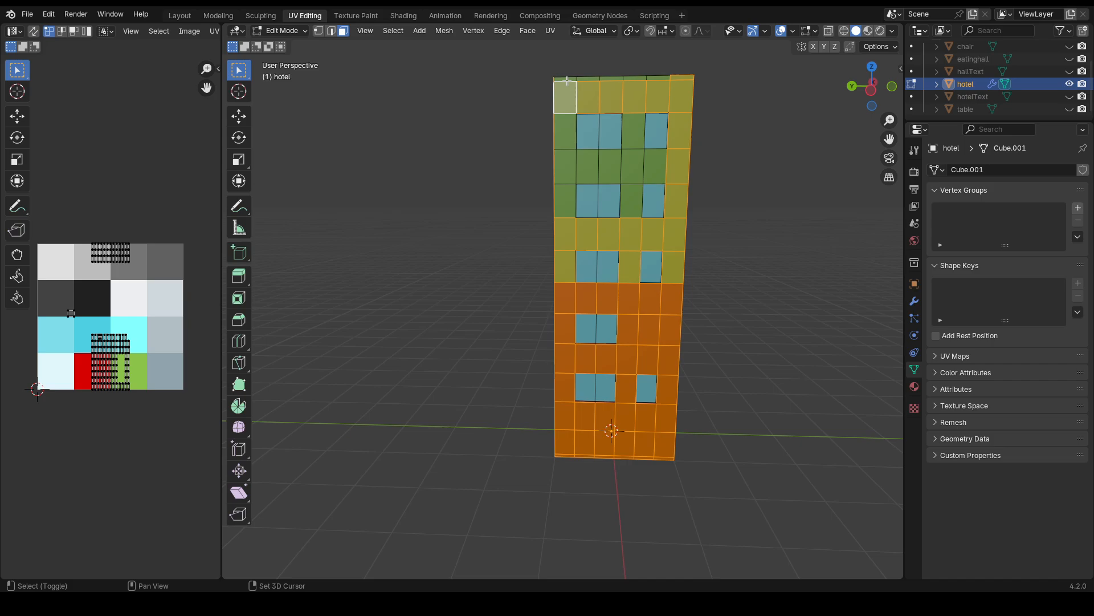
shift+click(592, 79)
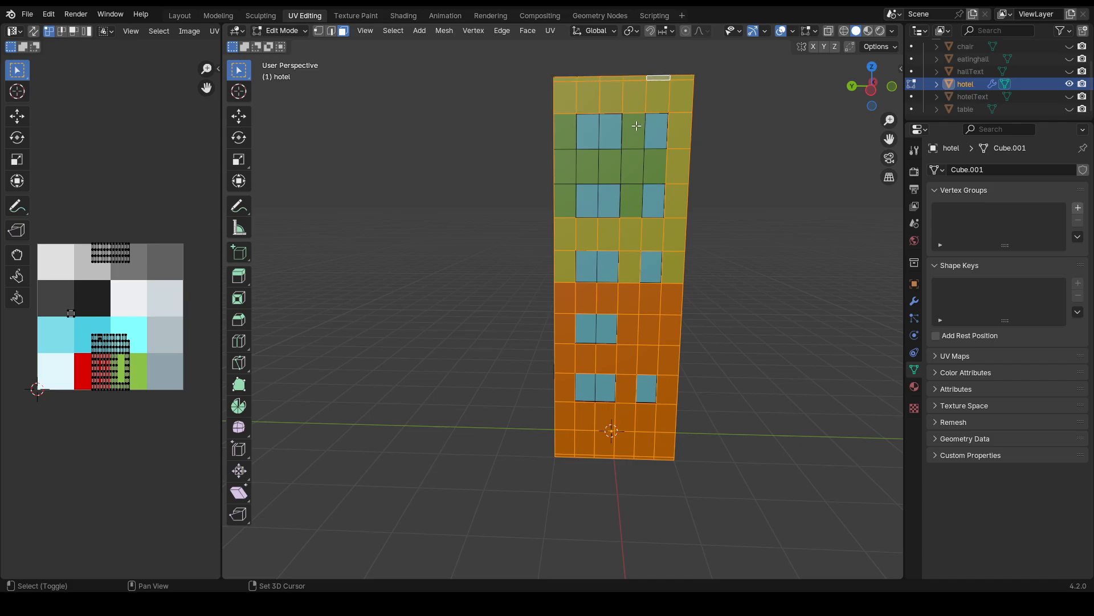
shift+drag(636, 126, 636, 213)
shift+drag(672, 176, 566, 166)
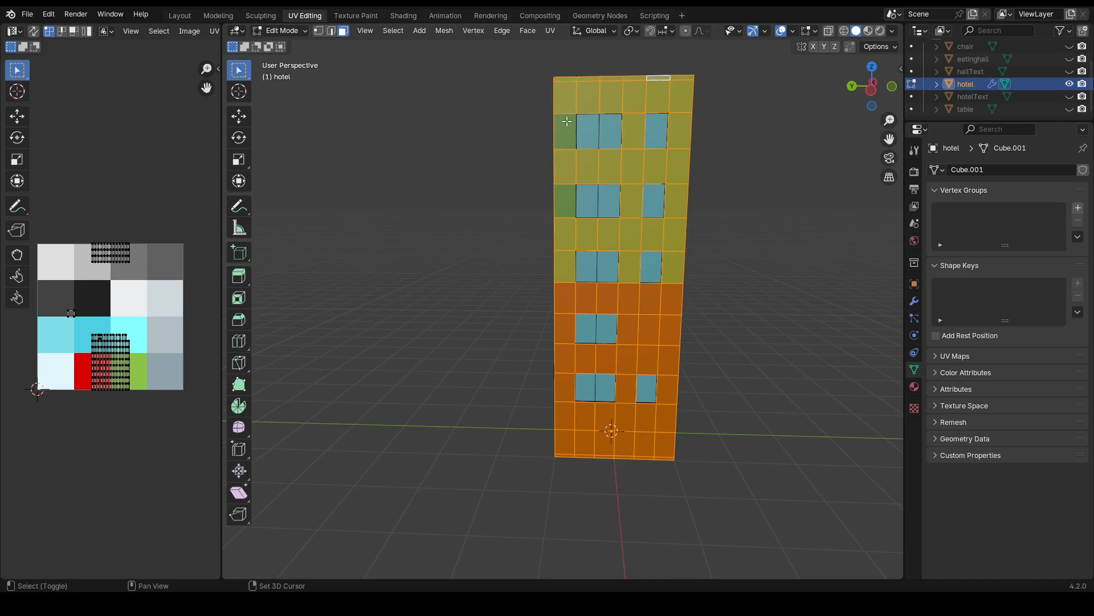
shift+drag(567, 121, 565, 223)
- Unwrap the selected wall faces, scale their UVs down and place them inside the third swatch (dark grey) of the palette's top row
middle_drag(601, 230, 723, 294)
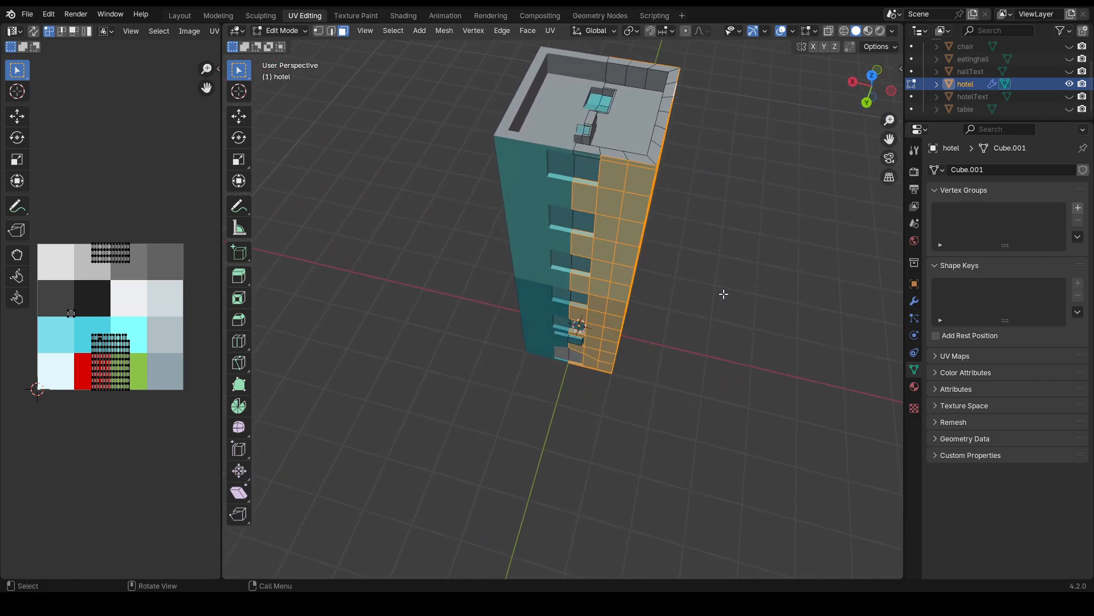
key(u)
click(624, 271)
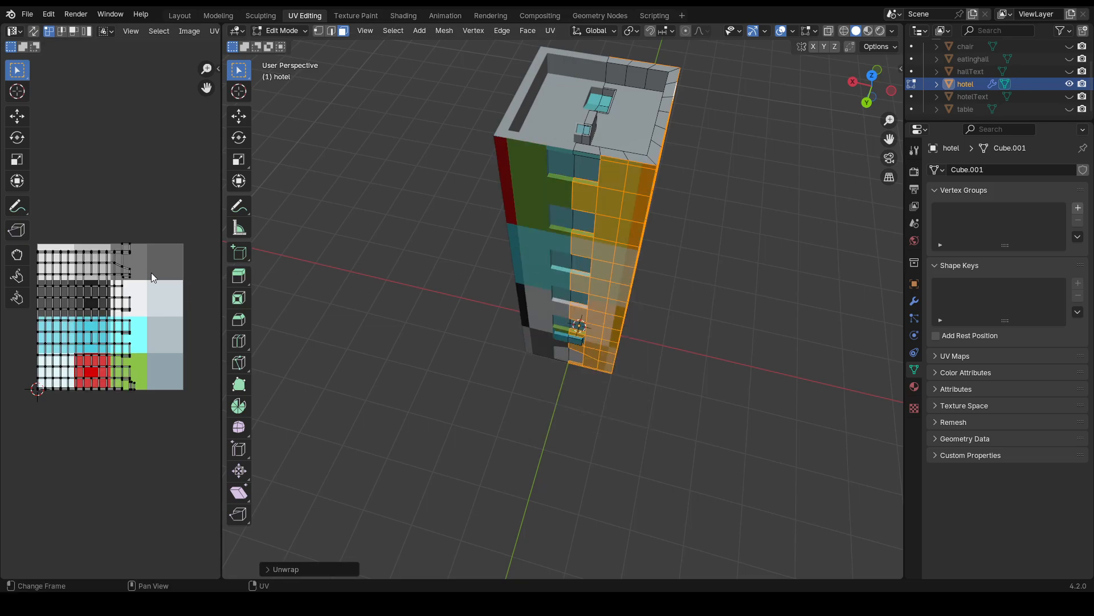
key(s)
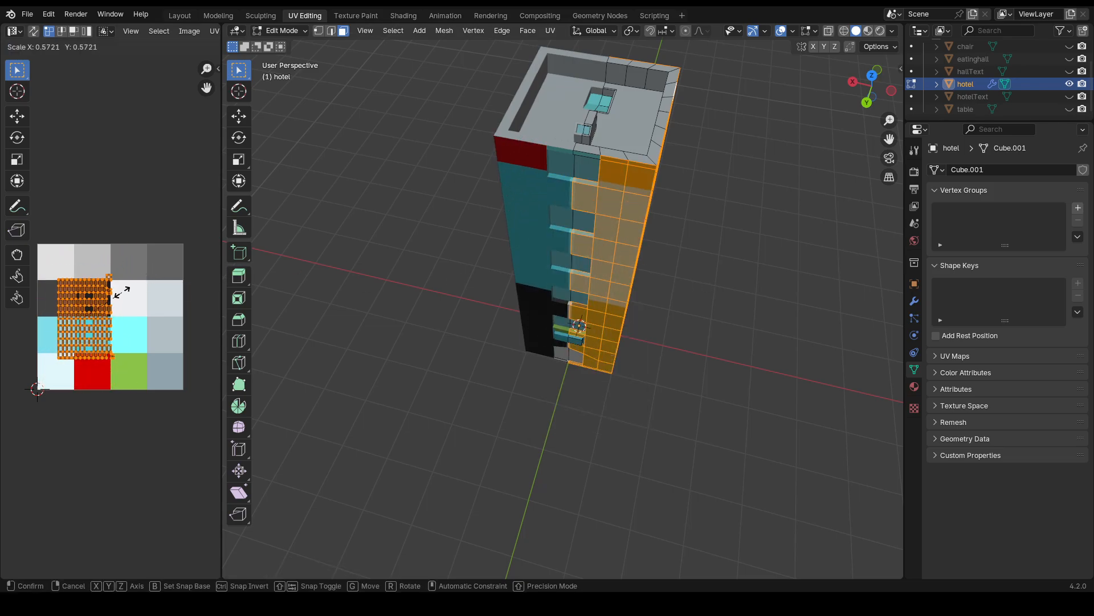
click(105, 302)
key(g)
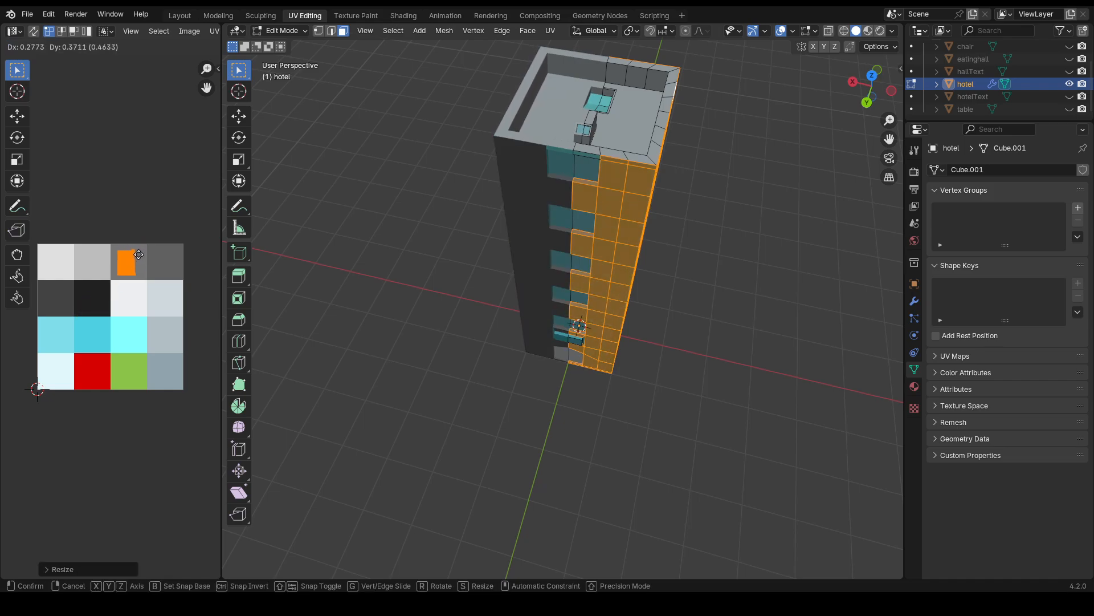
click(138, 254)
click(667, 362)
- Move the UVs of the slanted face beside the protruding sign above the entrance onto the palette's dark grey third swatch
middle_drag(667, 361, 703, 296)
scroll(655, 382, up, 6)
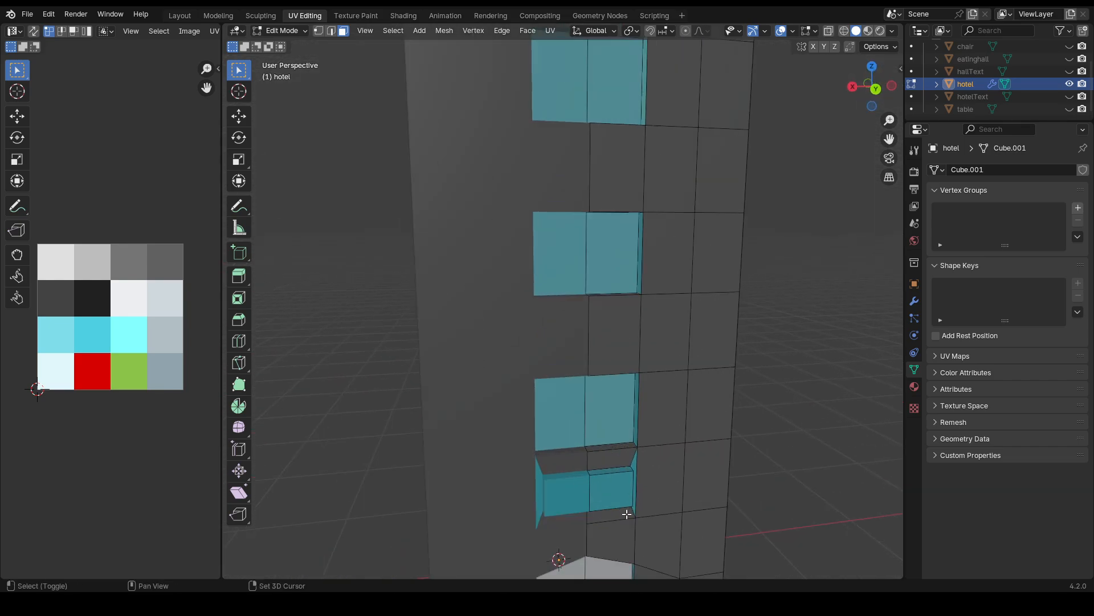
click(610, 490)
mouse_move(610, 490)
middle_down()
mouse_move(584, 468)
mouse_move(596, 491)
middle_up()
click(609, 506)
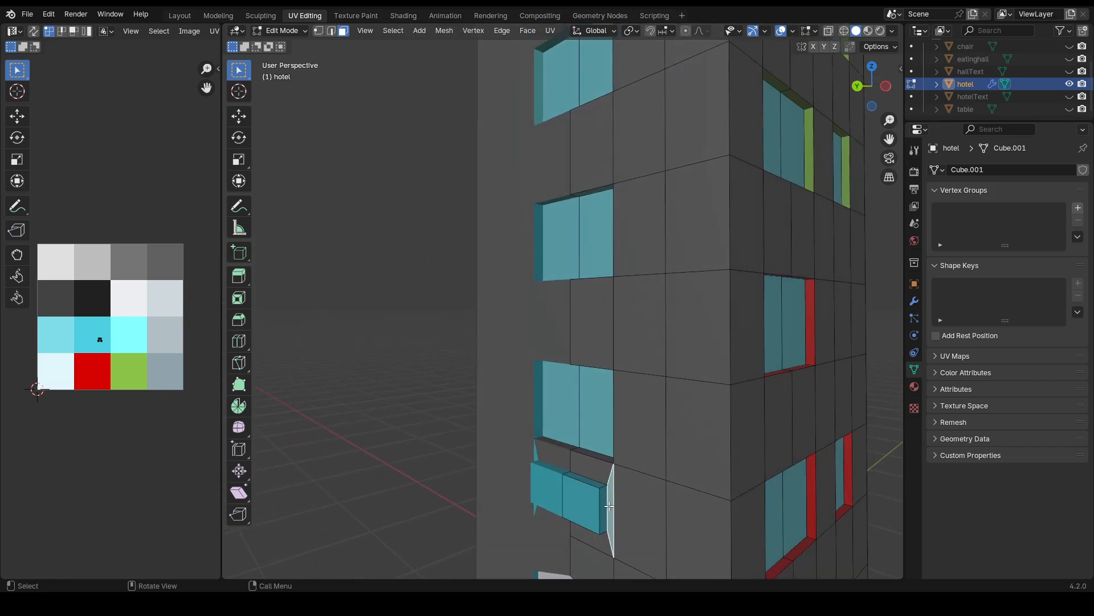
key(u)
key(g)
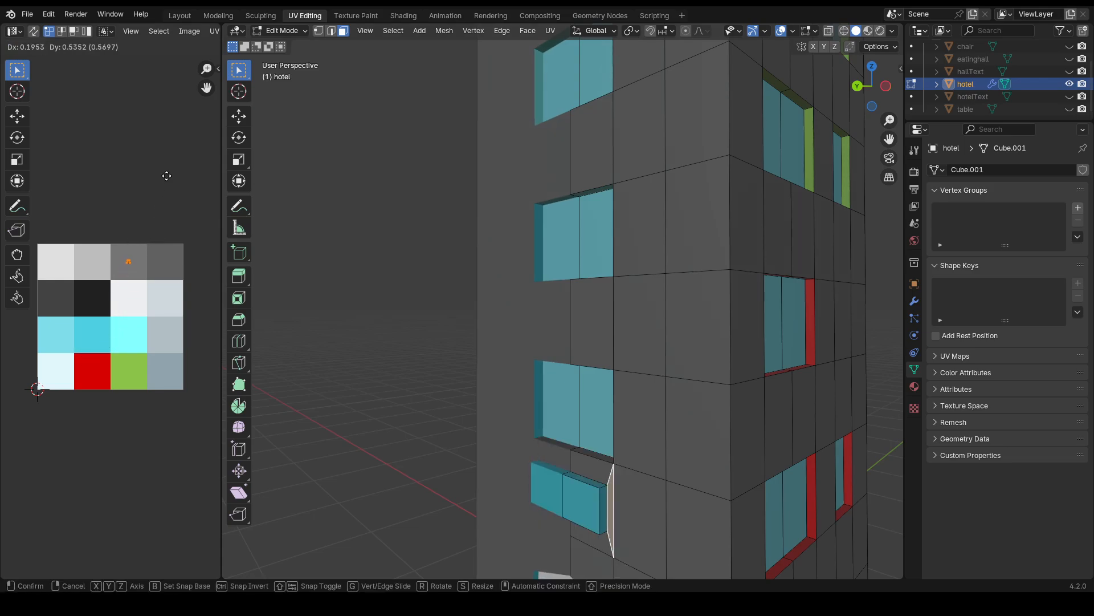
click(169, 174)
click(362, 336)
- Select the front and top faces of the sign above the entrance and move their UVs onto the green swatch
middle_drag(362, 335, 465, 292)
click(620, 456)
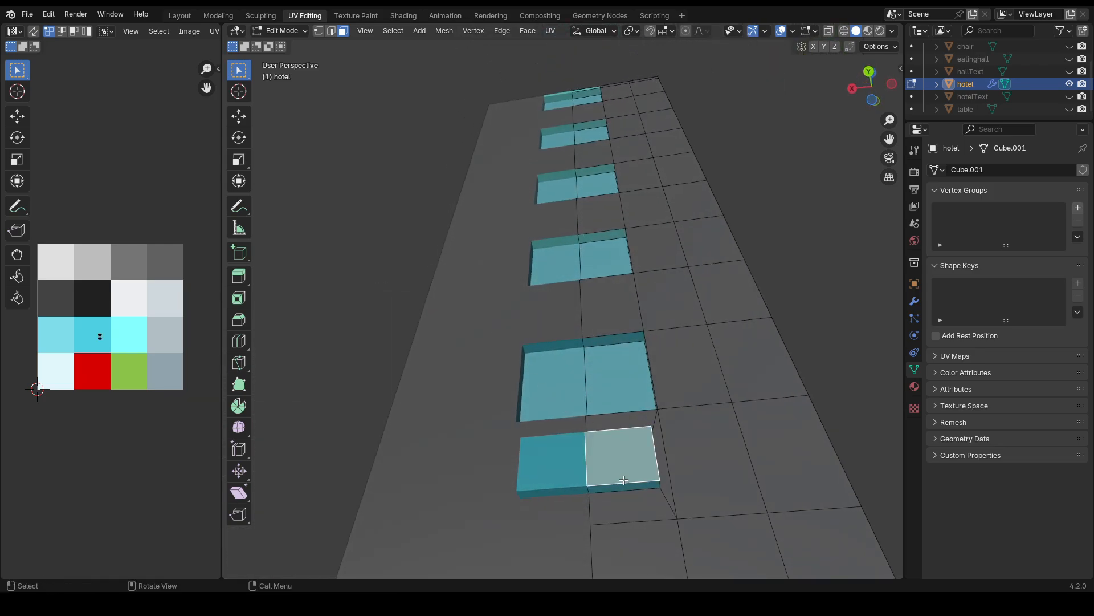
middle_drag(624, 438, 595, 467)
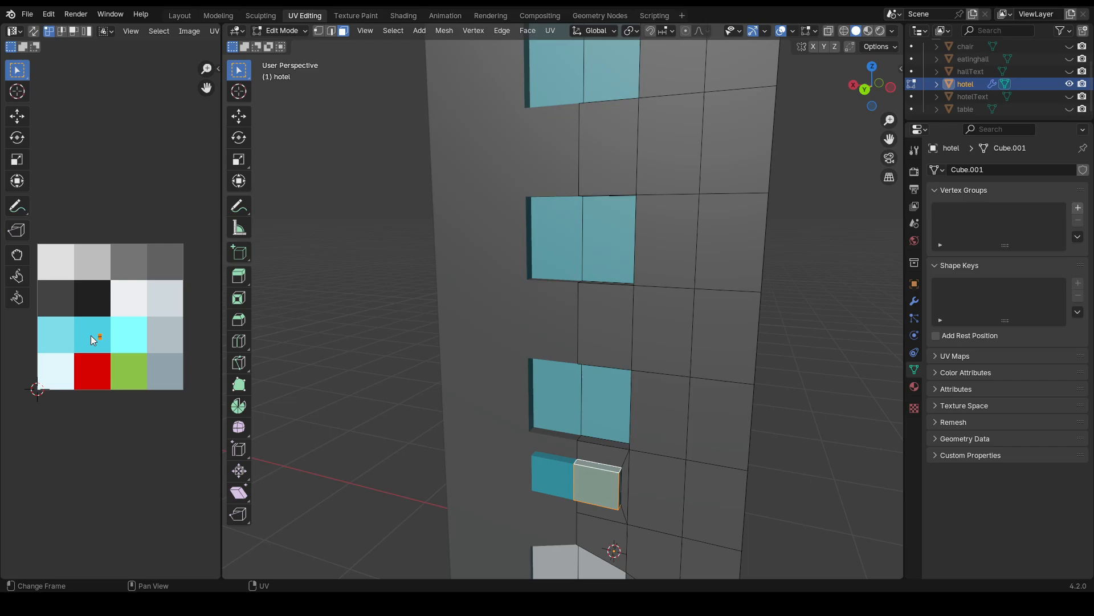
drag(91, 336, 125, 372)
- Select the sign's end face and move its UVs onto the green swatch as well
middle_drag(430, 340, 540, 346)
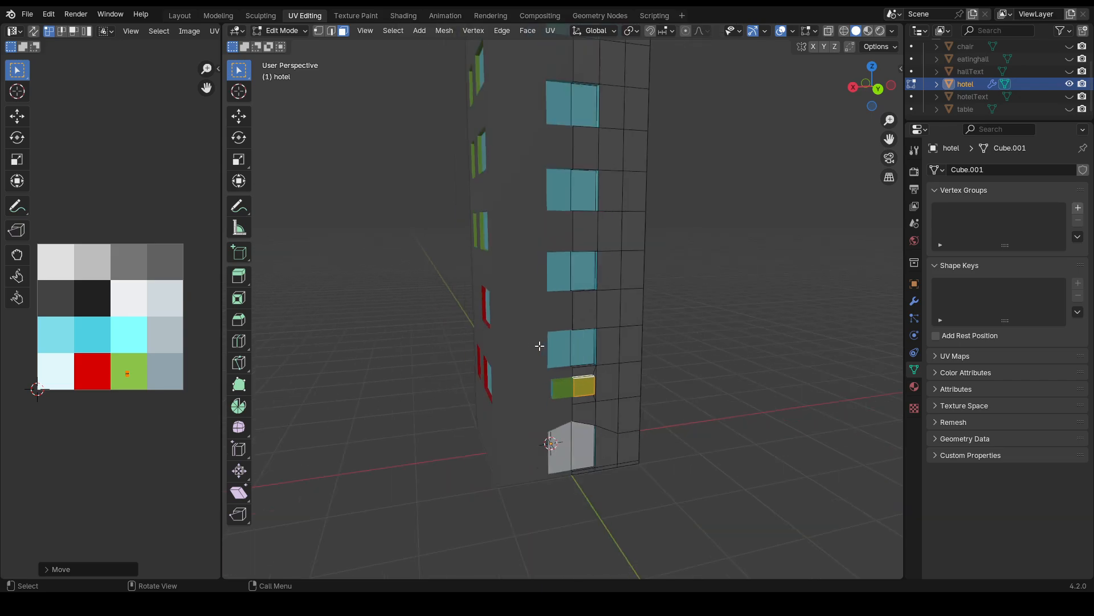
middle_drag(661, 334, 548, 337)
scroll(564, 404, up, 4)
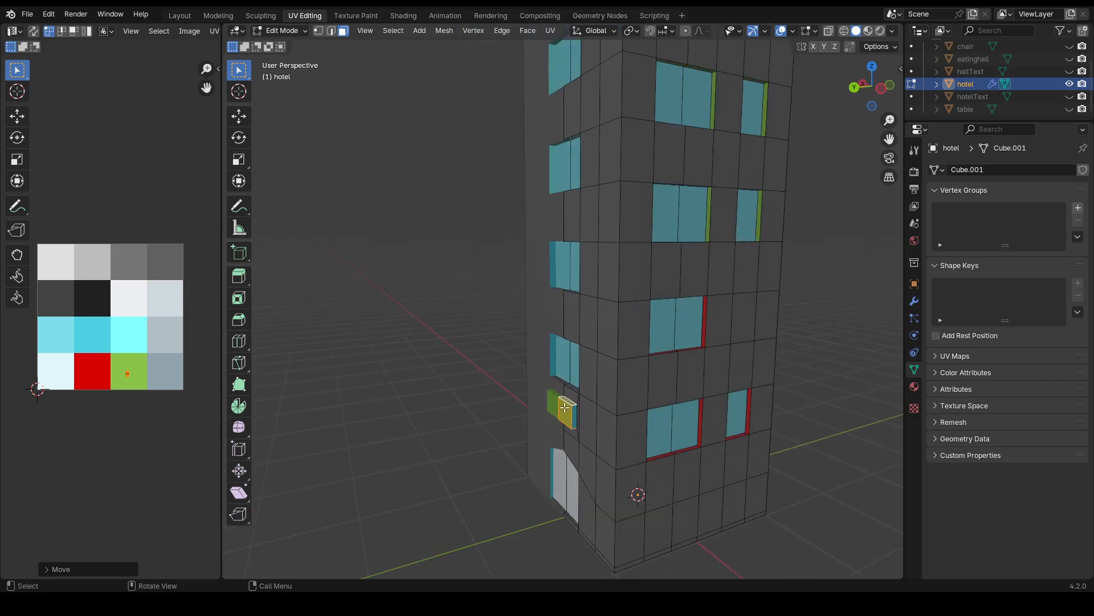
shift+click(585, 497)
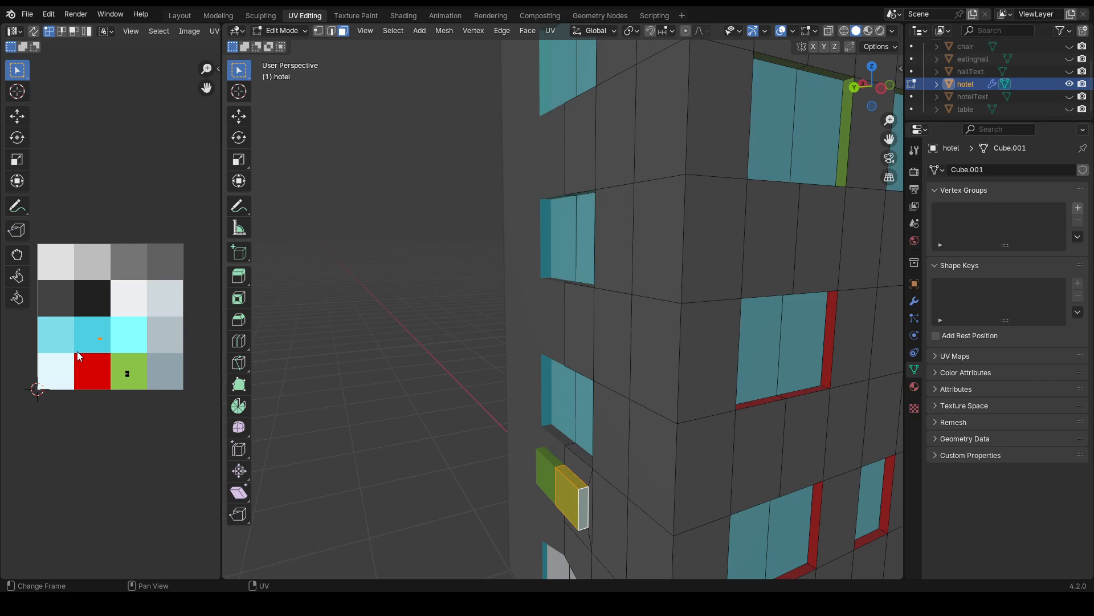
key(g)
click(132, 363)
scroll(337, 320, down, 4)
click(415, 353)
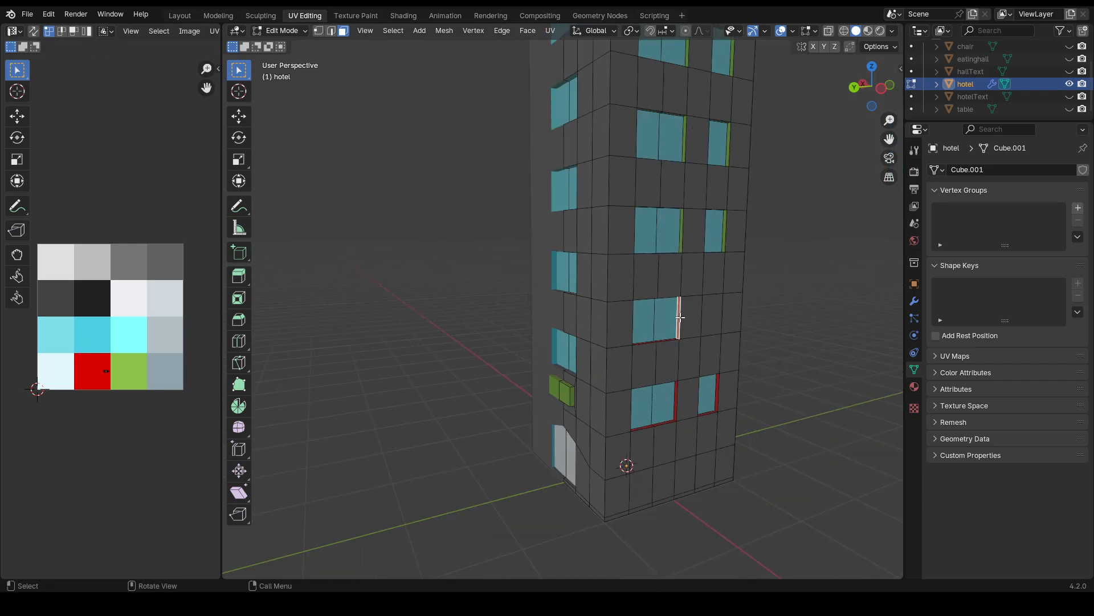
- Select the red inner frame faces and sills of the side windows in the two lowest rows
scroll(680, 318, up, 2)
shift+click(742, 376)
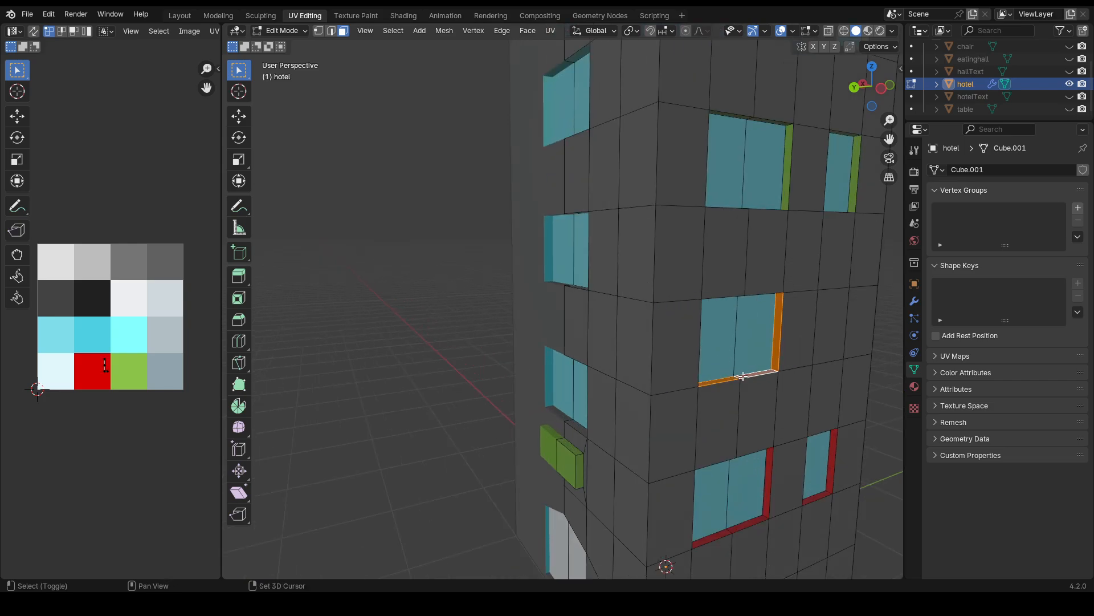
shift+click(711, 537)
shift+click(741, 533)
shift+click(747, 537)
shift+click(749, 525)
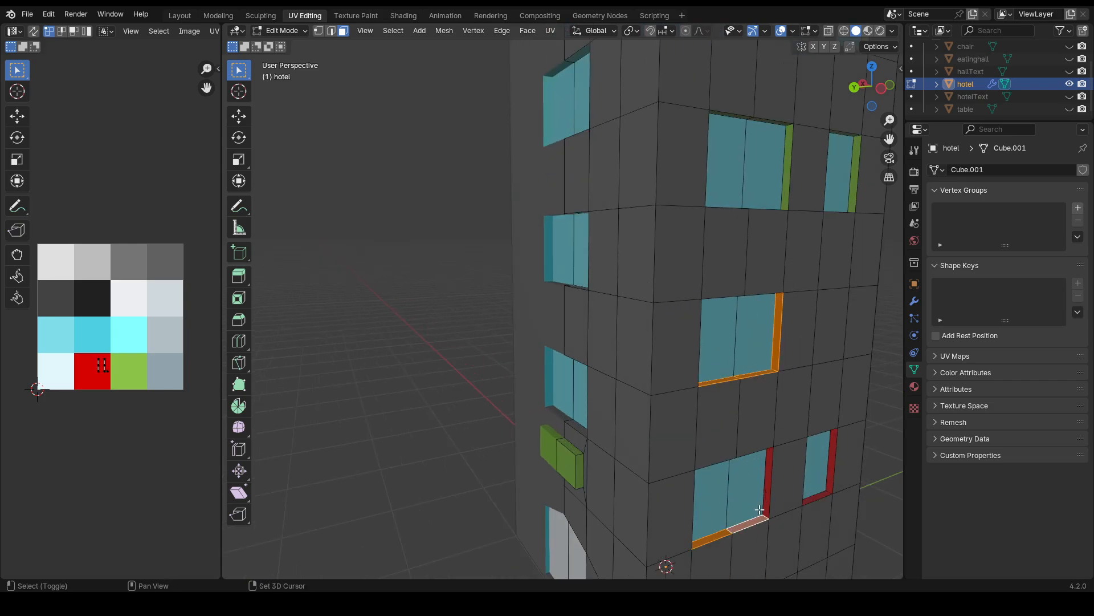
shift+click(769, 495)
shift+click(817, 499)
shift+click(833, 471)
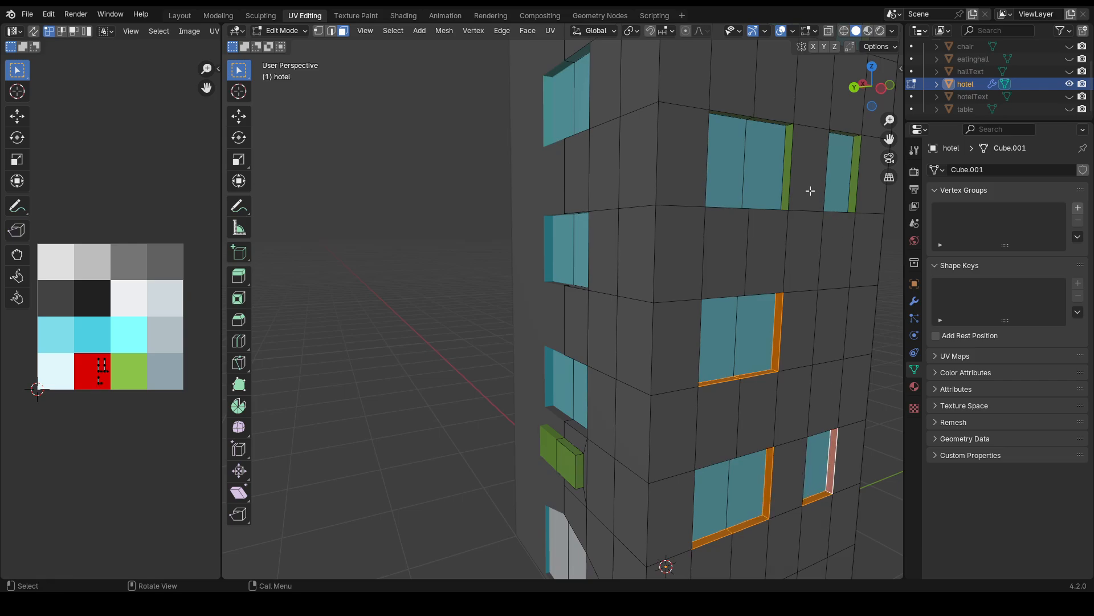
- Add the green frame and sill faces of the third-row side windows to the selection
shift+click(787, 154)
shift+click(854, 163)
middle_drag(855, 164, 788, 278)
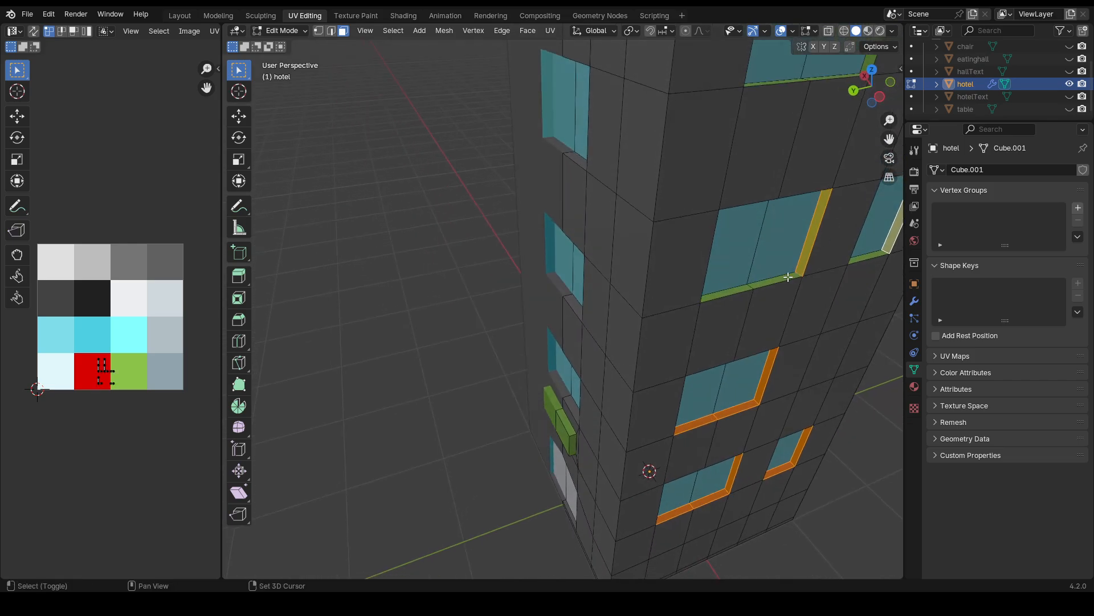
shift+click(777, 279)
shift+click(719, 296)
shift+click(862, 260)
- Add the green frame and sill faces of the fourth-row side windows to the selection
middle_drag(862, 260, 799, 248)
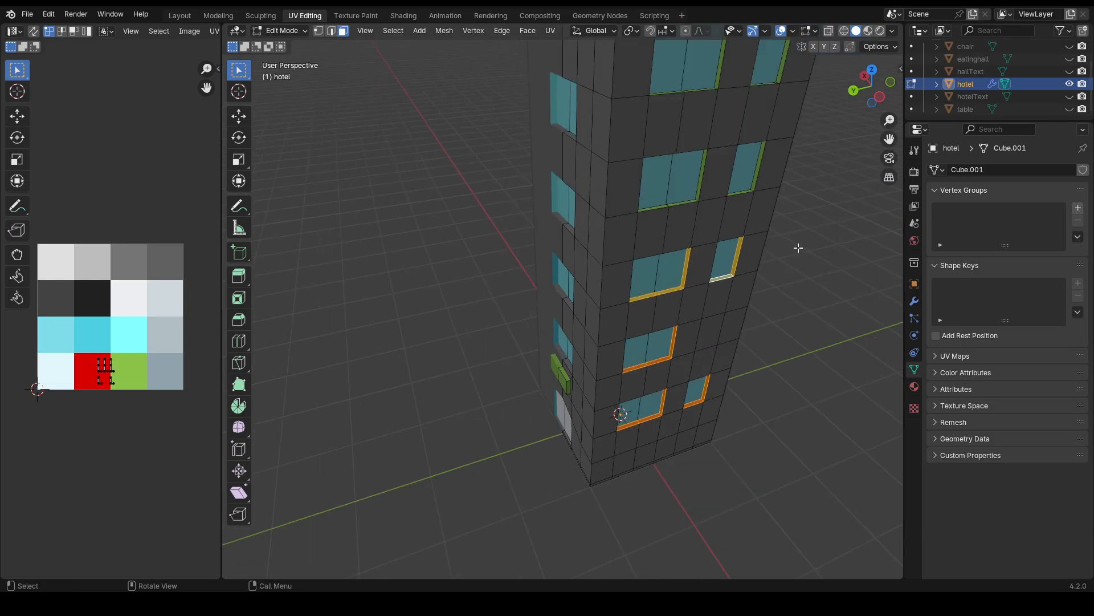
shift+click(701, 182)
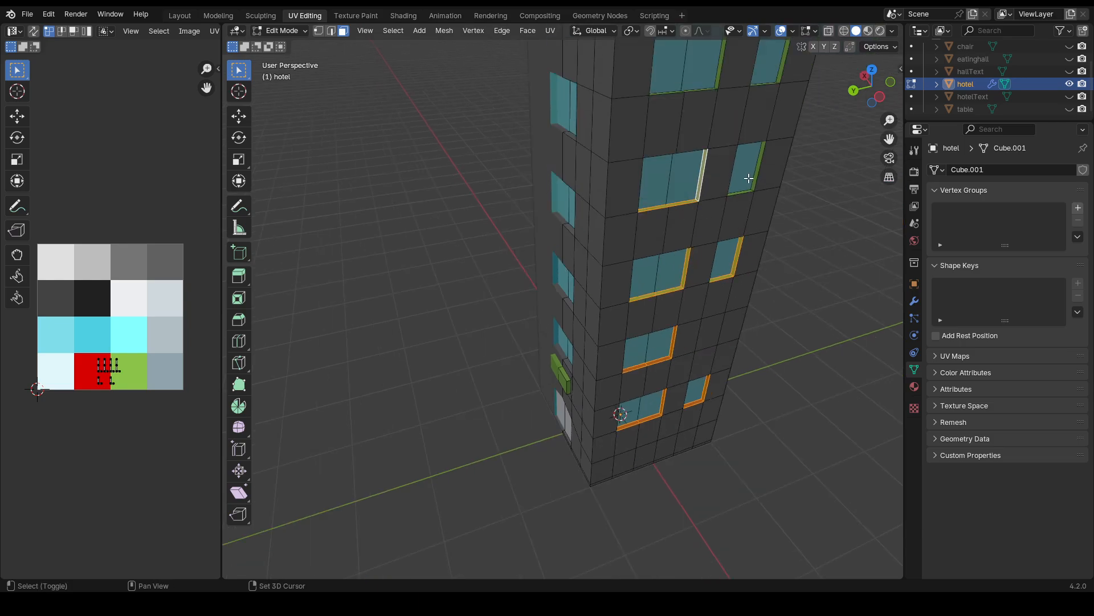
shift+click(756, 166)
shift+click(758, 164)
shift+click(749, 191)
- Add the green frame and sill faces of the top-row side windows to the selection
shift+middle_drag(720, 147, 708, 194)
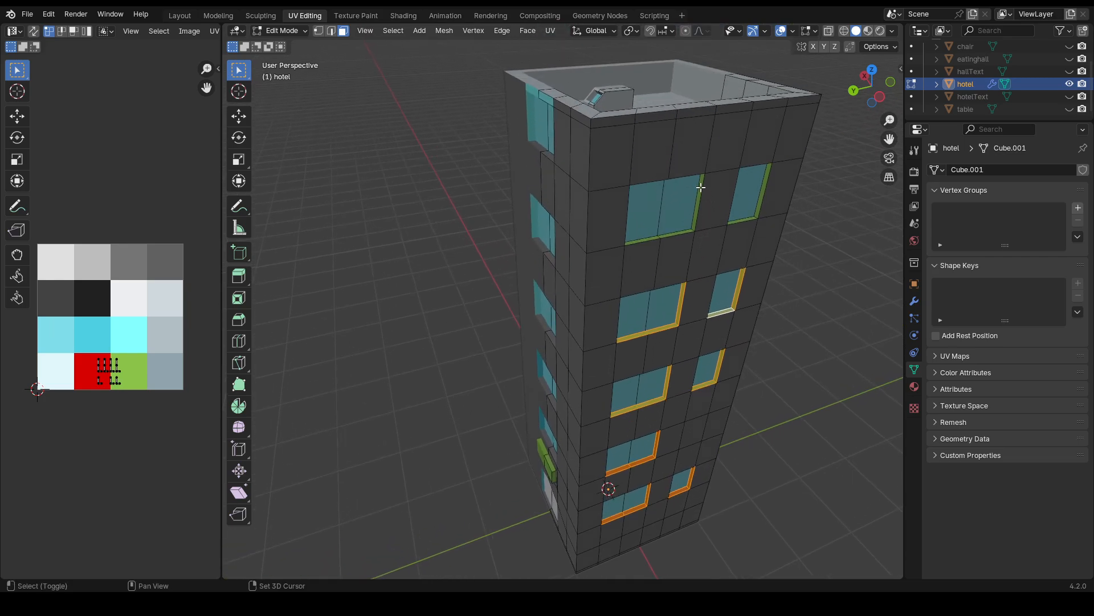
shift+click(701, 187)
shift+click(675, 235)
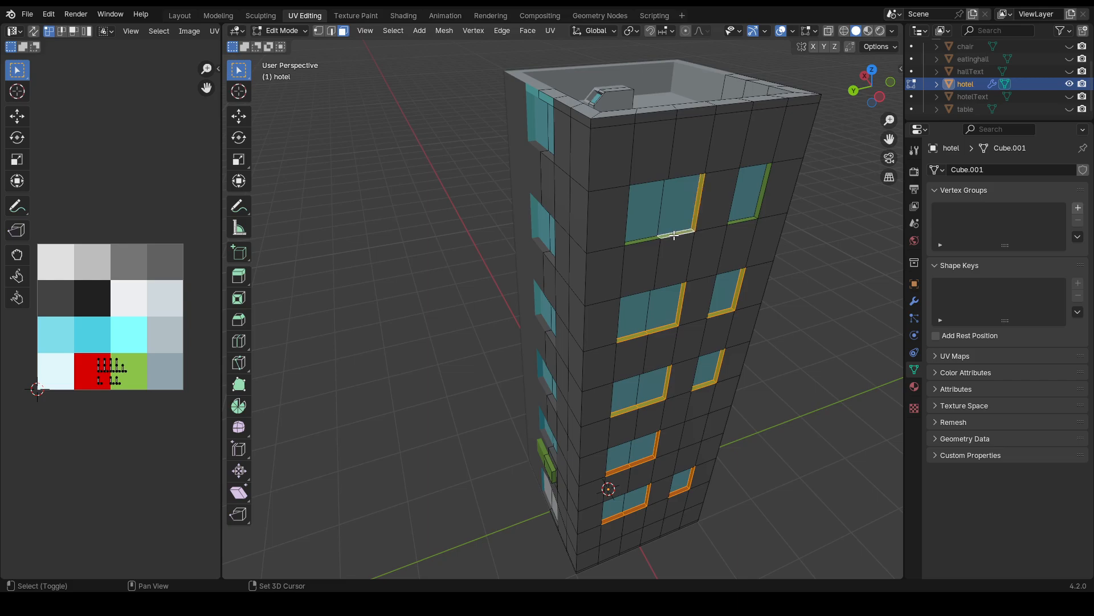
shift+click(745, 224)
shift+click(745, 220)
shift+click(759, 201)
- Move the UVs of all selected side window frame faces onto the dark grey third swatch in the palette's top row
middle_drag(759, 201, 695, 241)
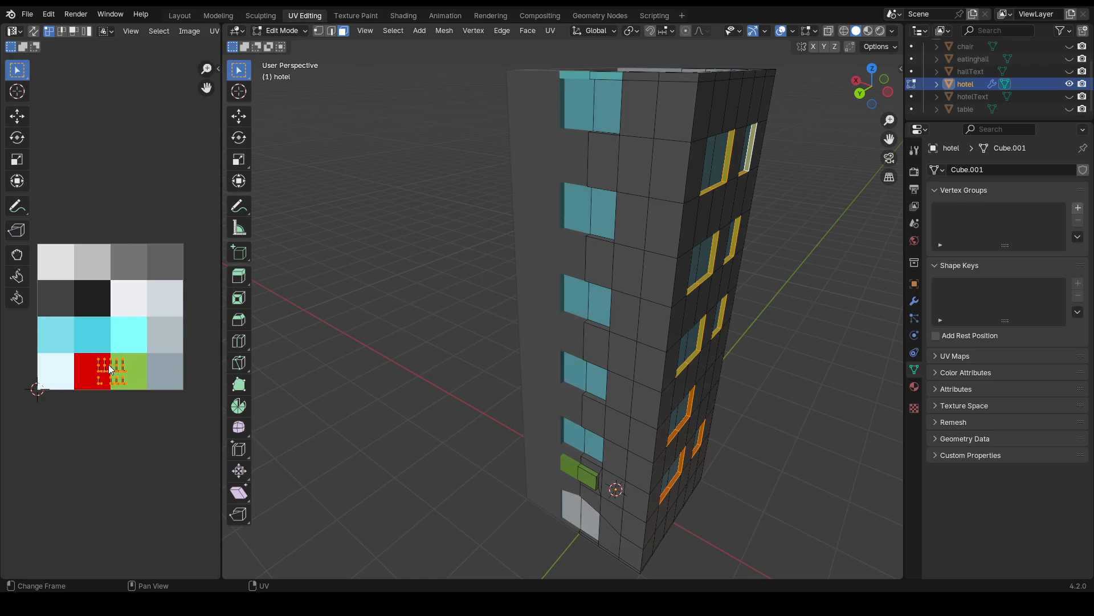
key(g)
click(133, 267)
click(771, 306)
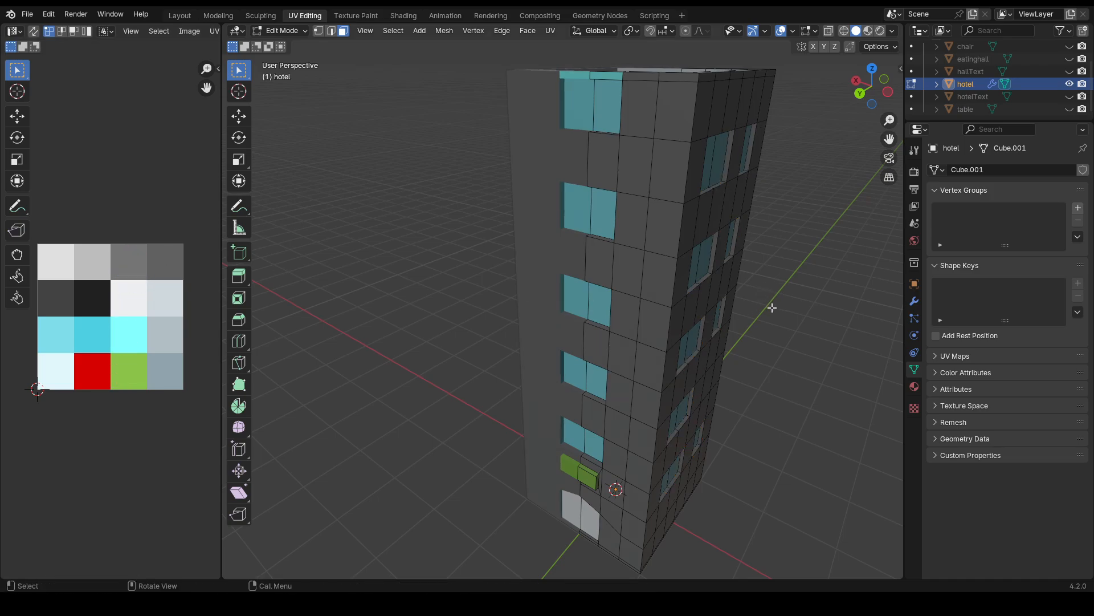
middle_drag(772, 305, 455, 236)
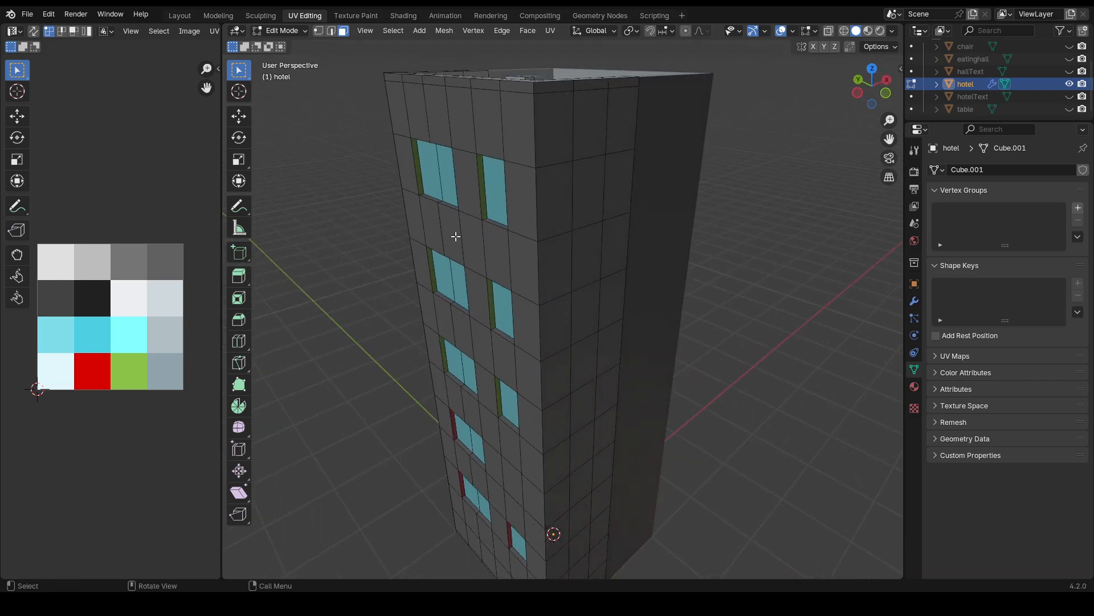
- Select the remaining green and red vertical frame faces of the windows on this side wall, across all rows
click(420, 171)
shift+click(483, 194)
shift+click(431, 270)
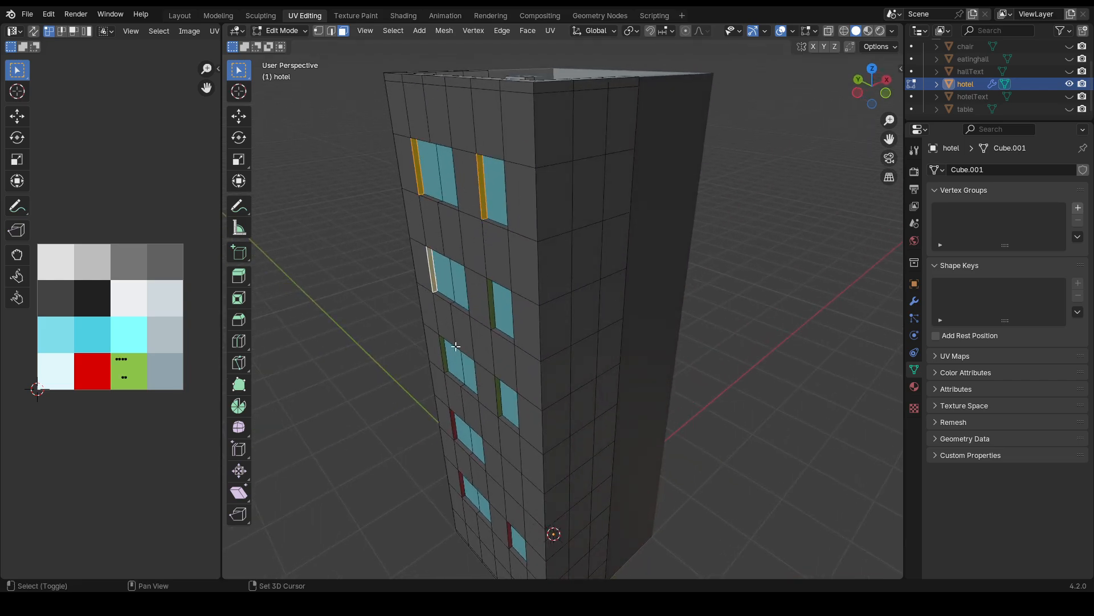
shift+click(450, 350)
shift+click(443, 363)
shift+click(453, 358)
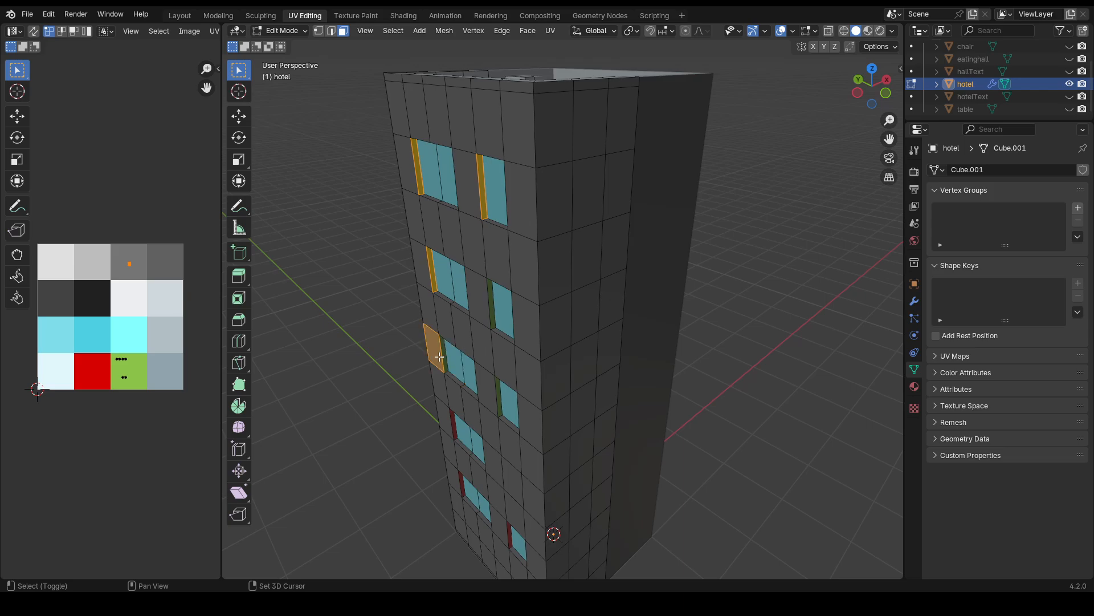
shift+click(441, 355)
shift+click(492, 320)
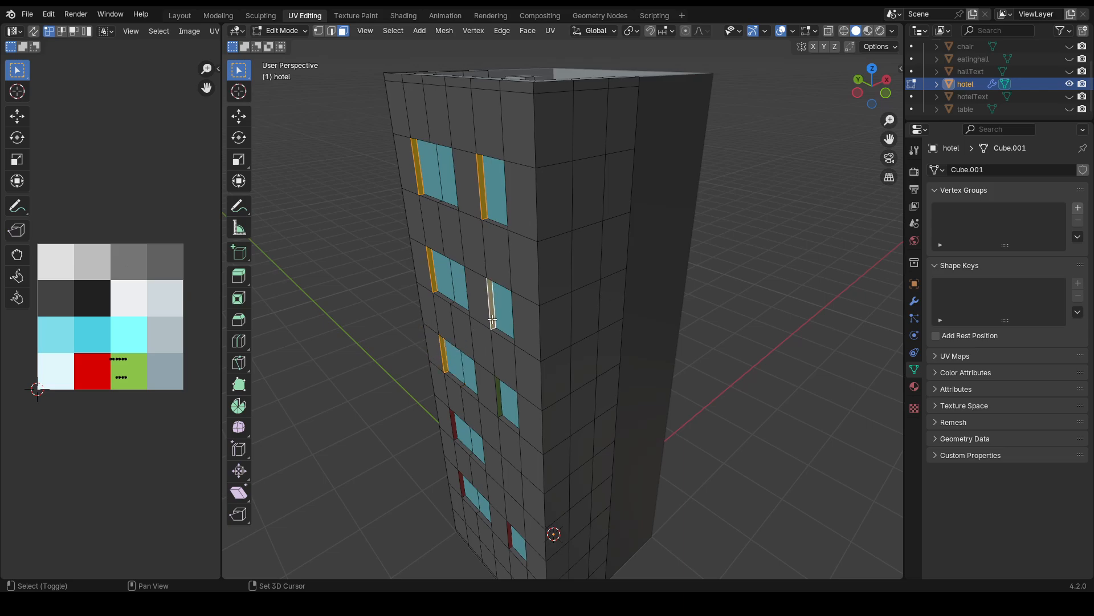
shift+click(499, 394)
shift+click(454, 424)
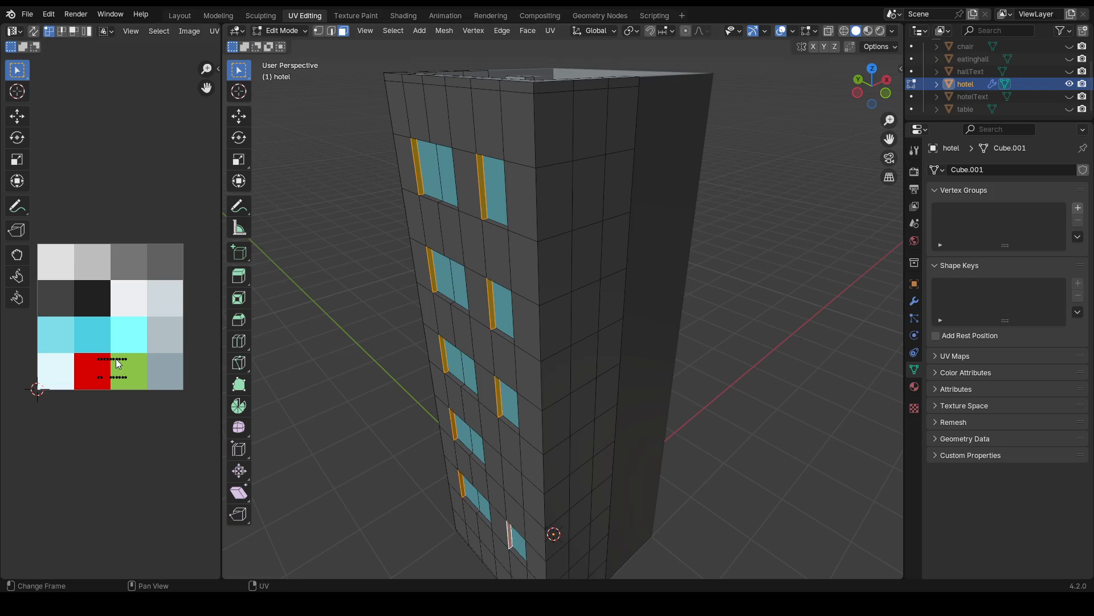
- Move the UVs of the selected side window frame faces onto the dark grey third swatch in the palette's top row
key(g)
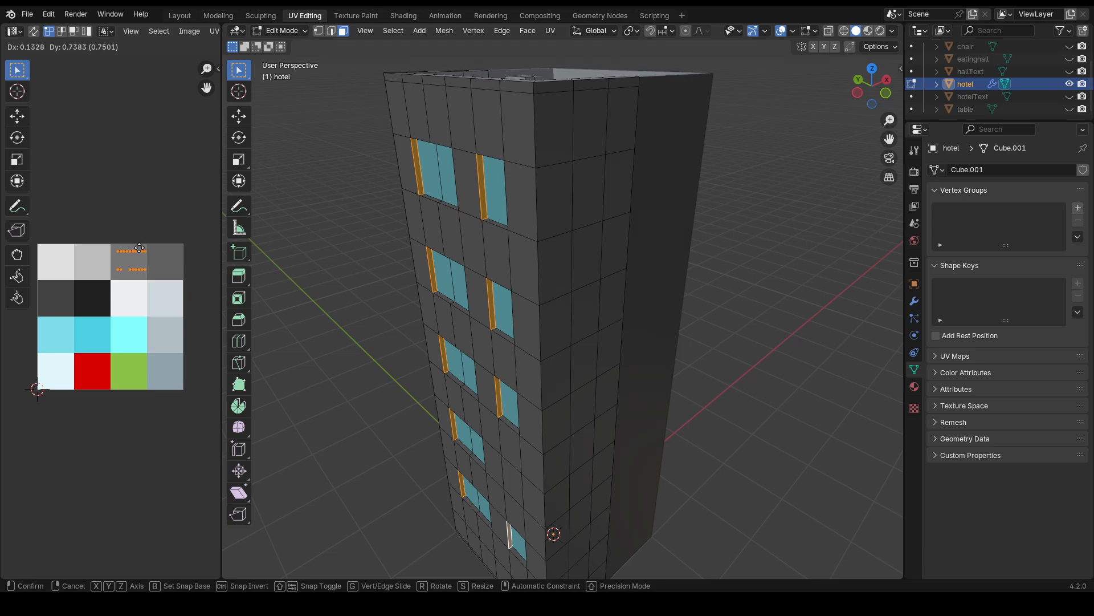
click(140, 248)
click(288, 208)
- Select the cyan vertical frame faces of all the front windows above the green sign
middle_drag(302, 219, 655, 200)
scroll(650, 179, up, 5)
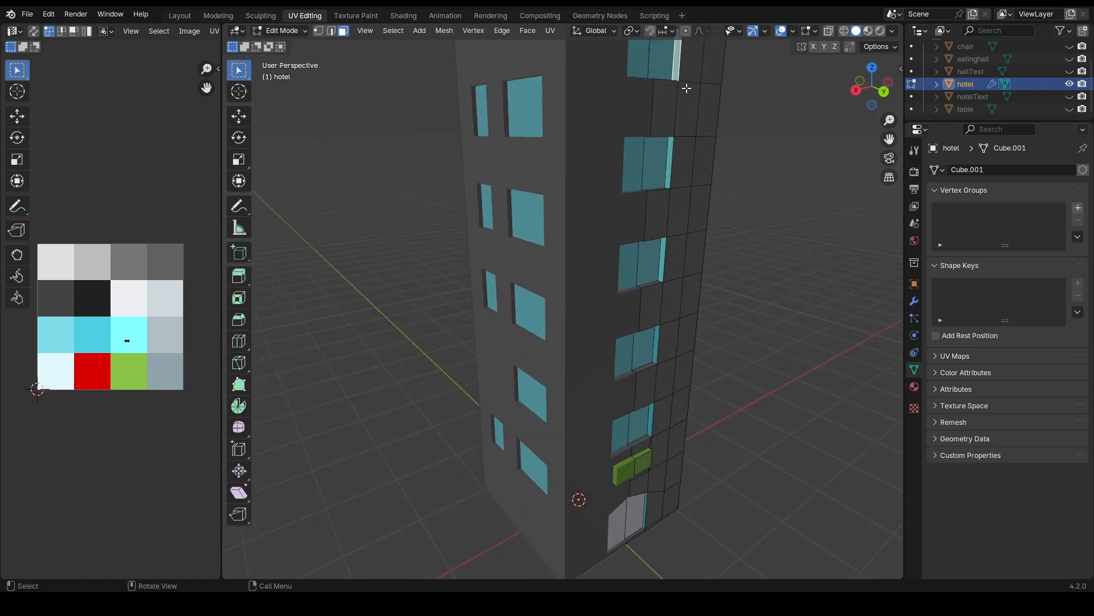
shift+click(671, 149)
shift+click(664, 260)
shift+click(656, 349)
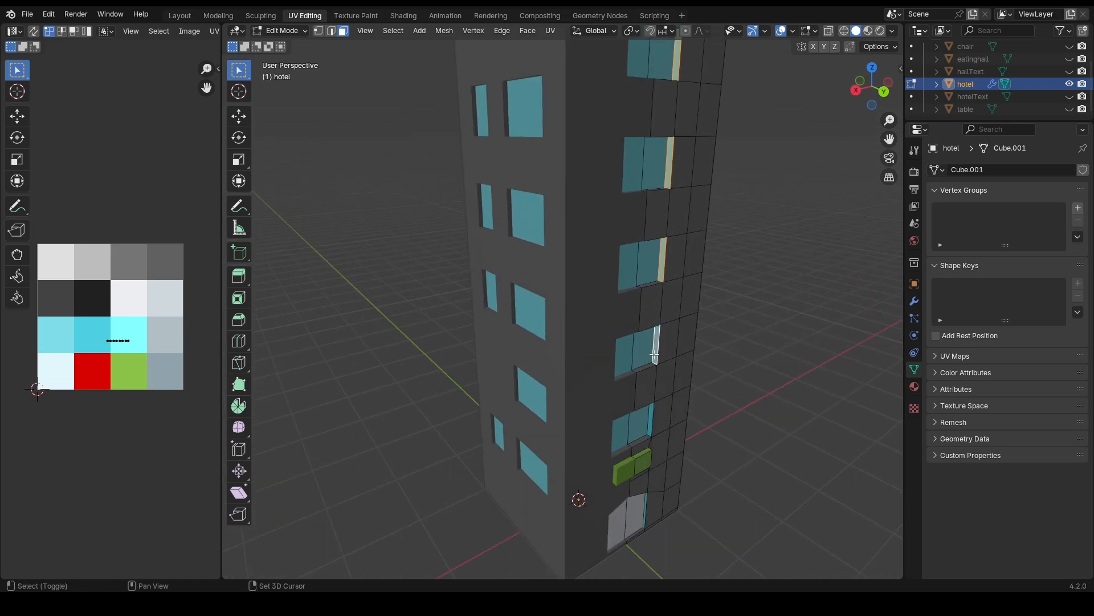
shift+click(648, 419)
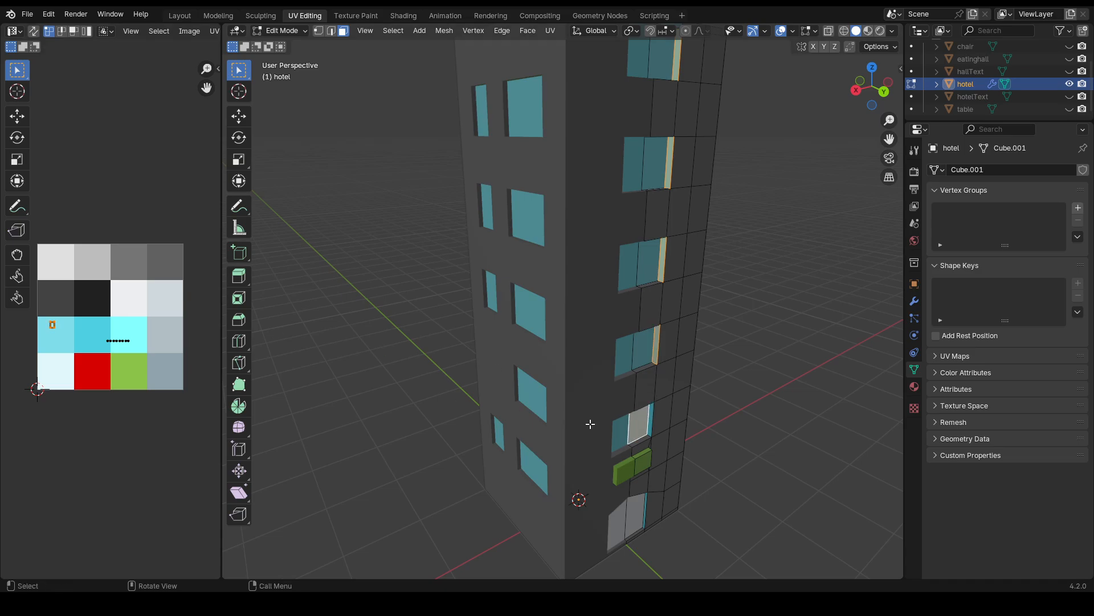
shift+click(651, 418)
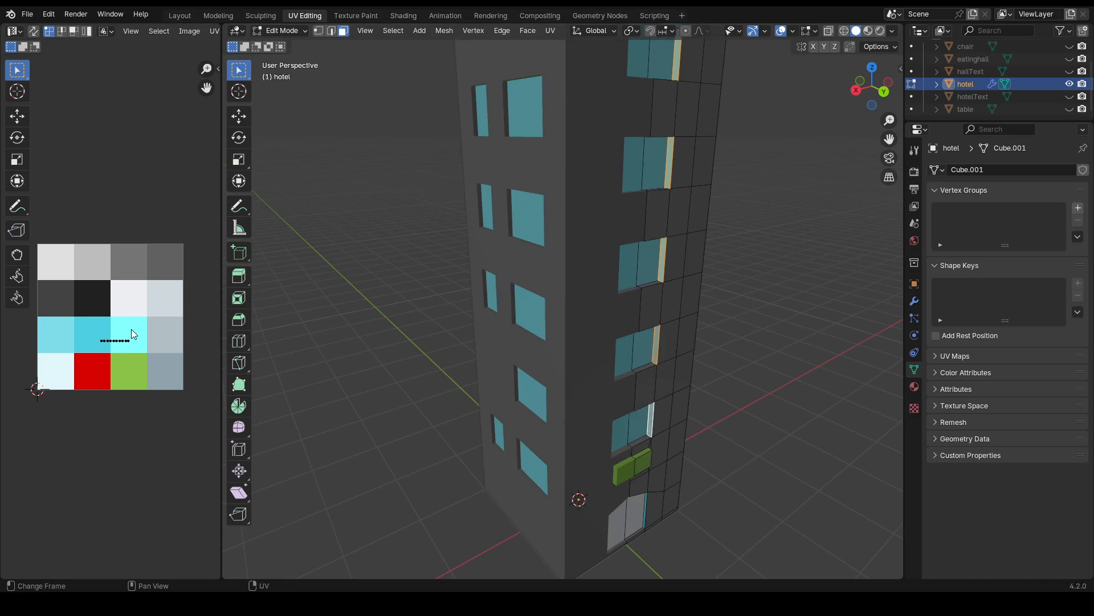
- Move the UVs of the front window frame faces onto the dark grey third swatch in the palette's top row
key(g)
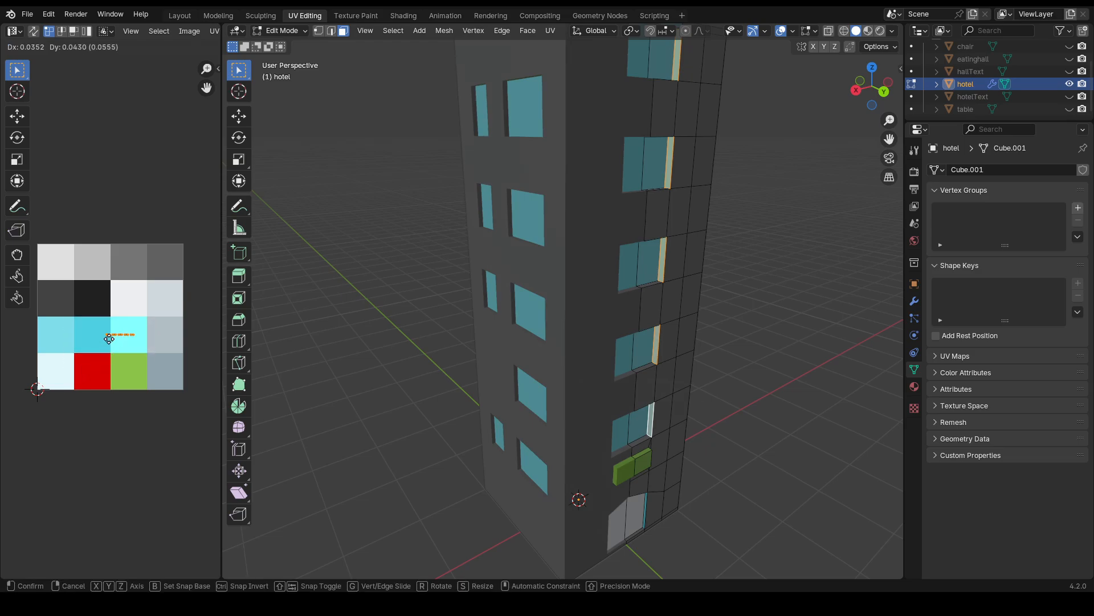
click(117, 266)
click(767, 265)
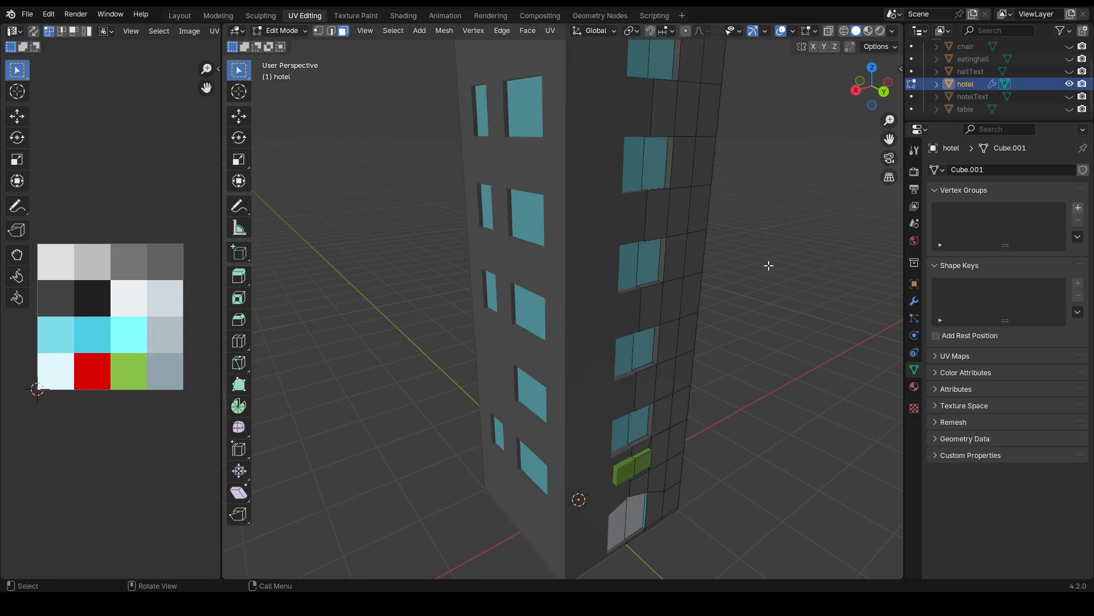
- Select the parapet's top faces along the roof's front edge on the editable half of the hotel
middle_drag(767, 265, 736, 263)
scroll(782, 200, down, 3)
middle_drag(769, 166, 692, 239)
scroll(661, 287, up, 3)
click(632, 331)
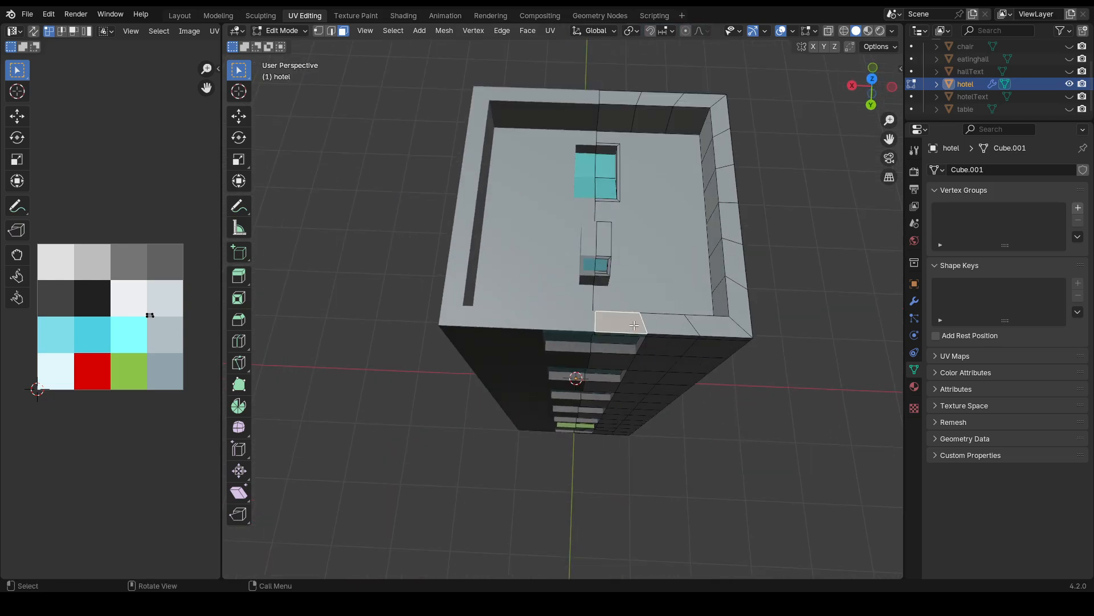
shift+click(670, 323)
shift+click(723, 328)
- Add the parapet's top faces along the roof's side edge to the selection
shift+click(738, 308)
shift+click(739, 245)
shift+click(735, 222)
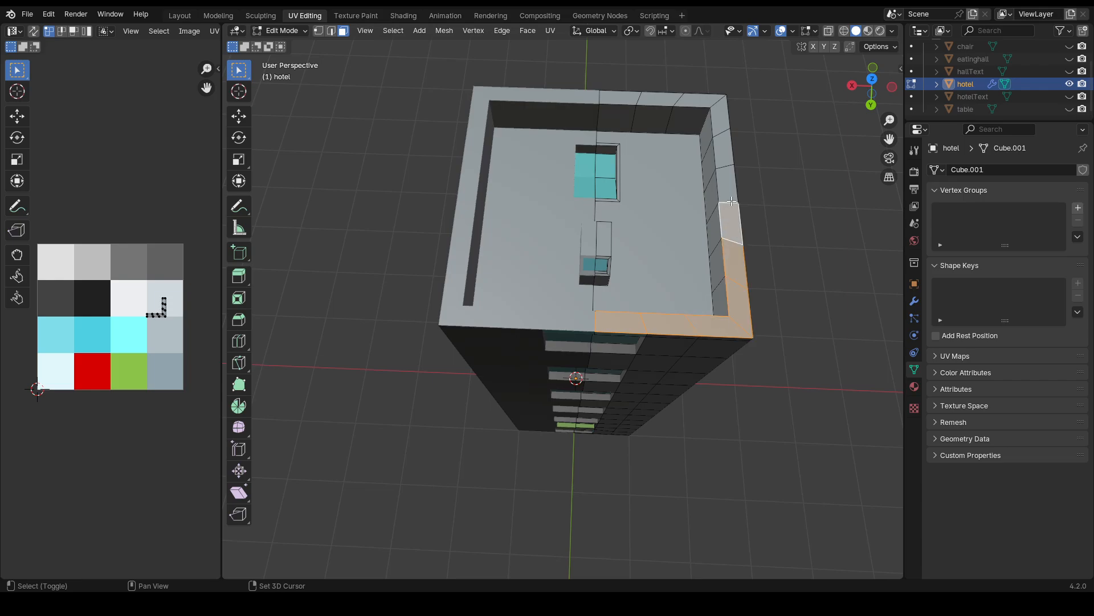
shift+click(729, 183)
shift+click(724, 147)
shift+click(720, 114)
- Add the parapet's top faces along the back edge and join all selected rim faces into a single face
shift+click(700, 100)
shift+click(659, 101)
shift+click(621, 97)
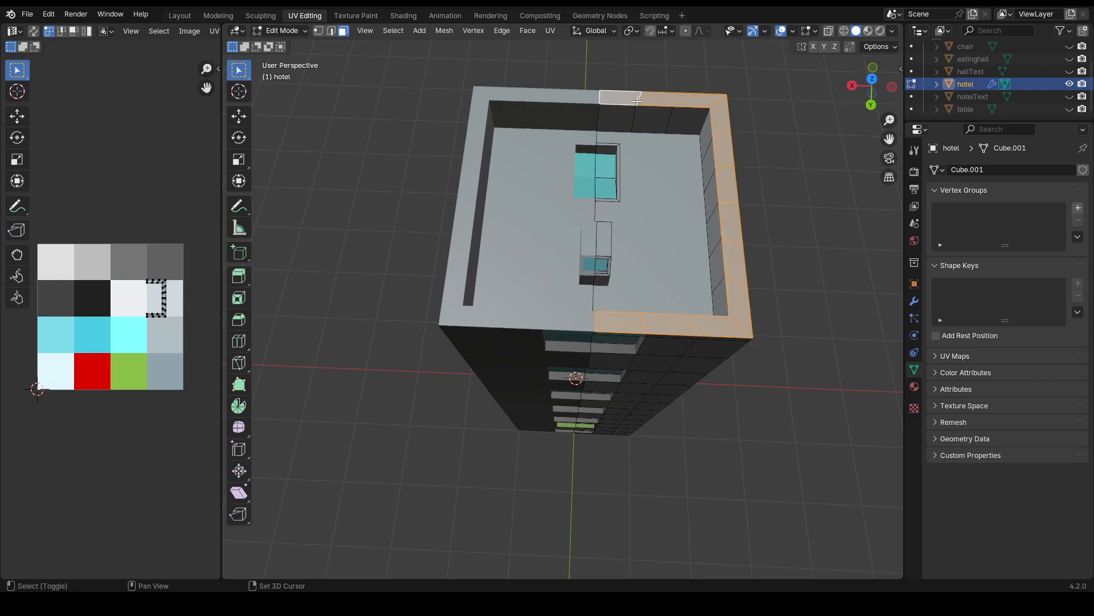
key(f)
click(638, 101)
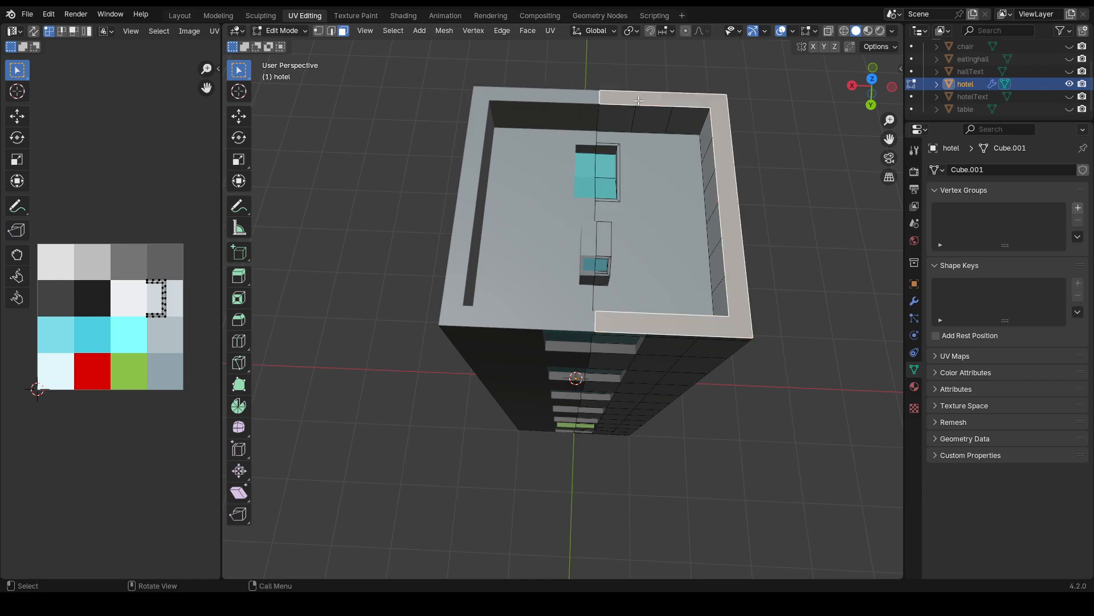
- Select the entire linked hotel mesh and merge its vertices by distance
key(l)
key(m)
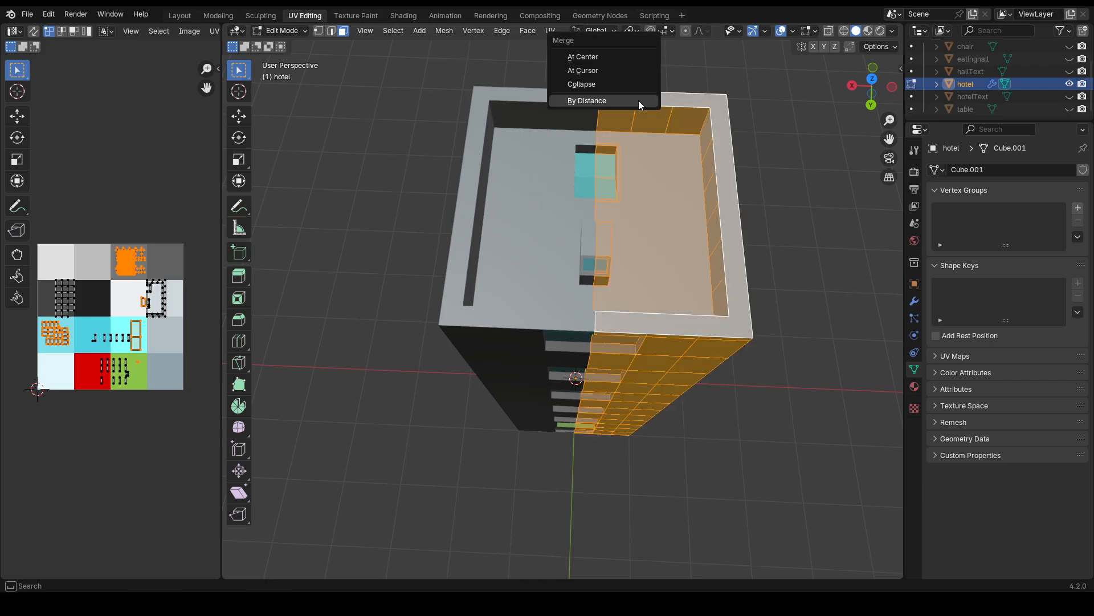
click(639, 100)
- Inset the joined parapet top face by about 0.04 m
middle_drag(638, 100, 645, 200)
key(alt+a)
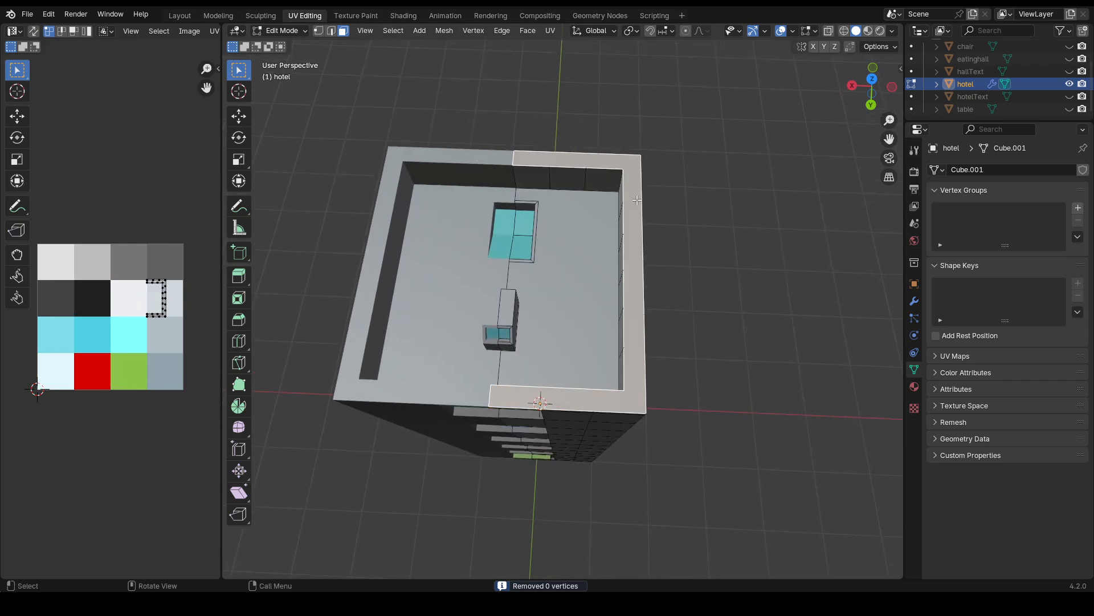
key(i)
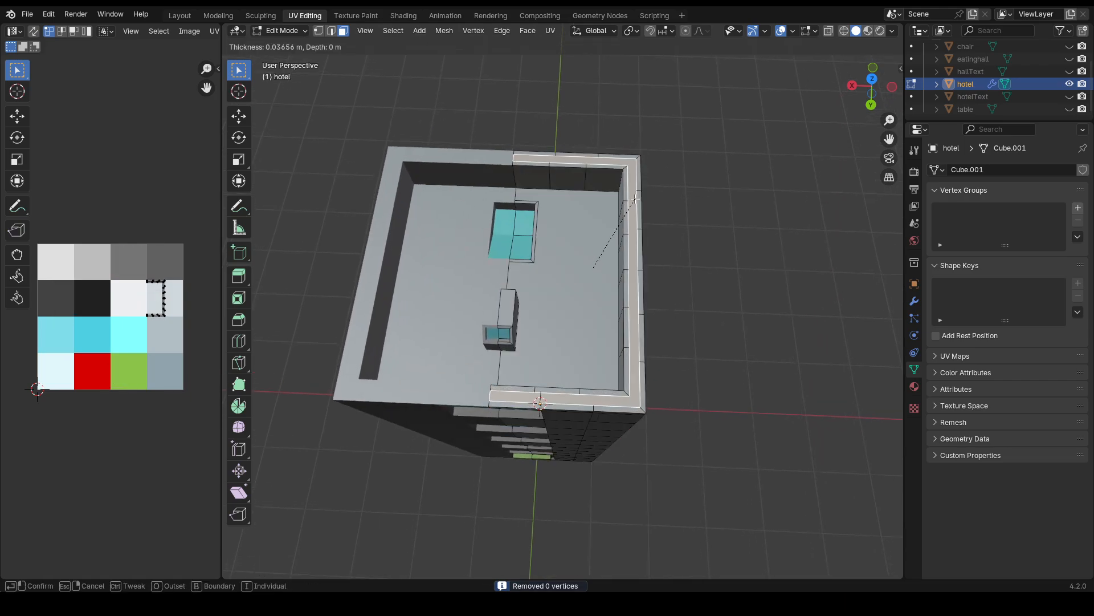
click(639, 198)
- Extrude the inset parapet face about 0.07 m downward to form a groove along the rim
middle_drag(639, 198, 718, 186)
key(e)
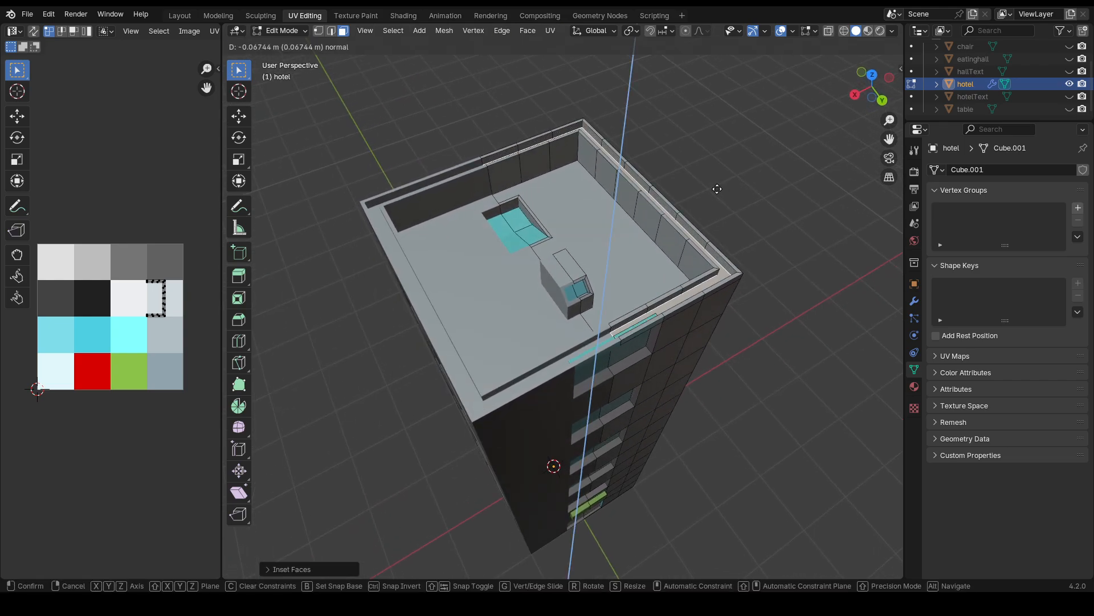
click(721, 187)
middle_drag(722, 186, 751, 218)
click(769, 216)
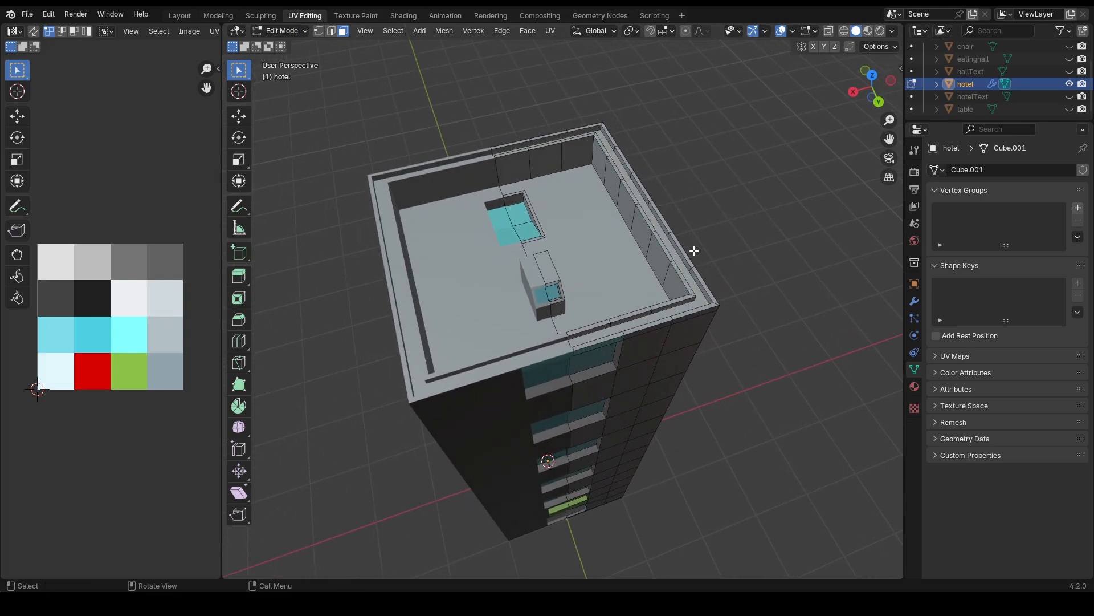
- Try selecting the inner rim faces around the parapet groove through their edge loop
middle_drag(694, 251, 696, 258)
key(2)
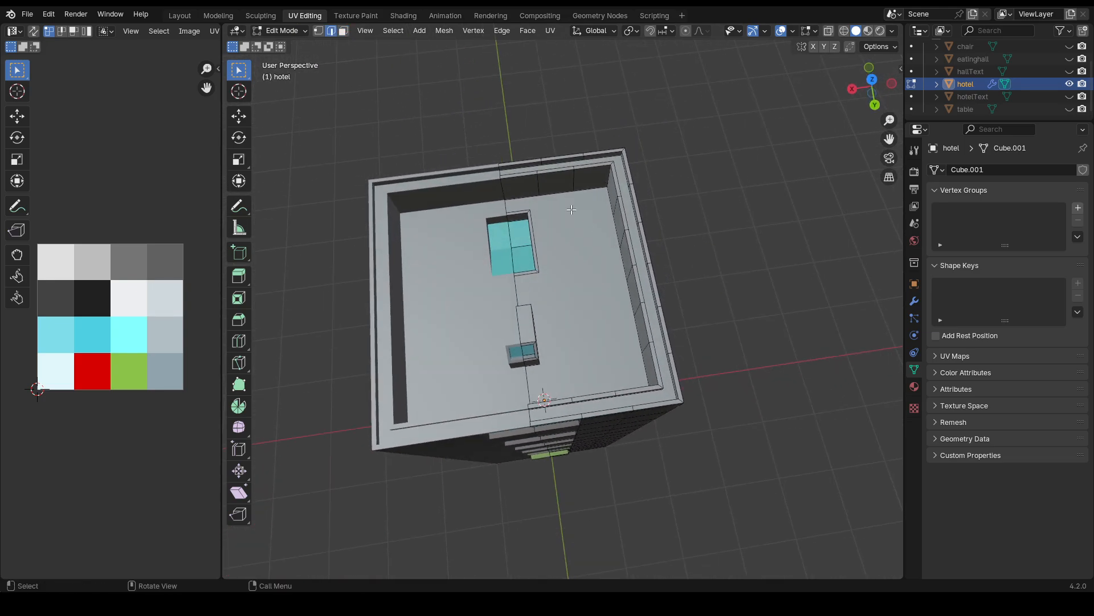
alt+click(523, 175)
key(3)
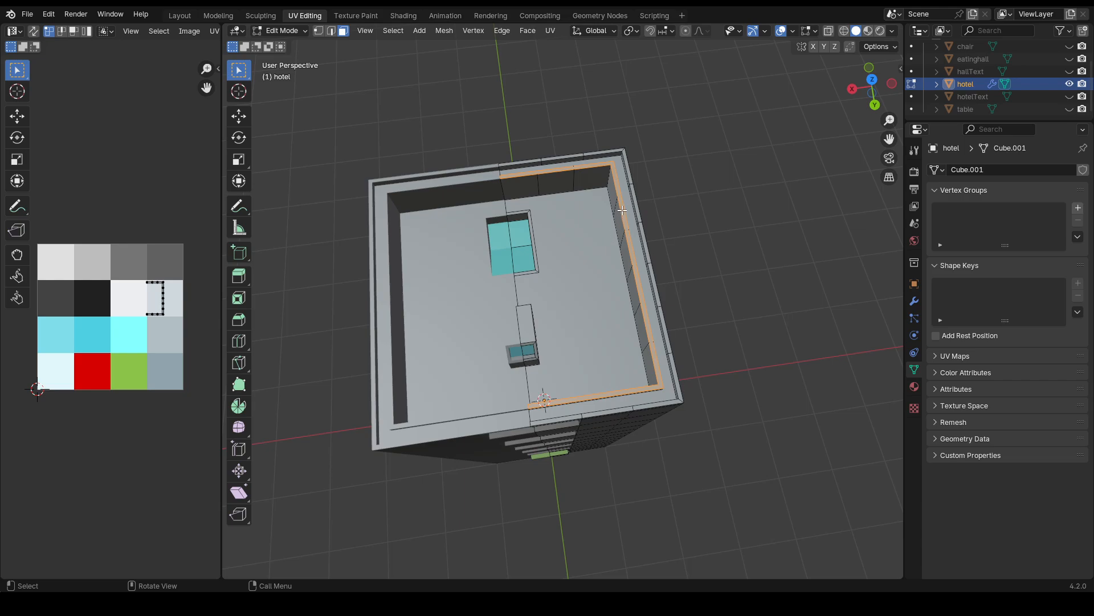
click(708, 214)
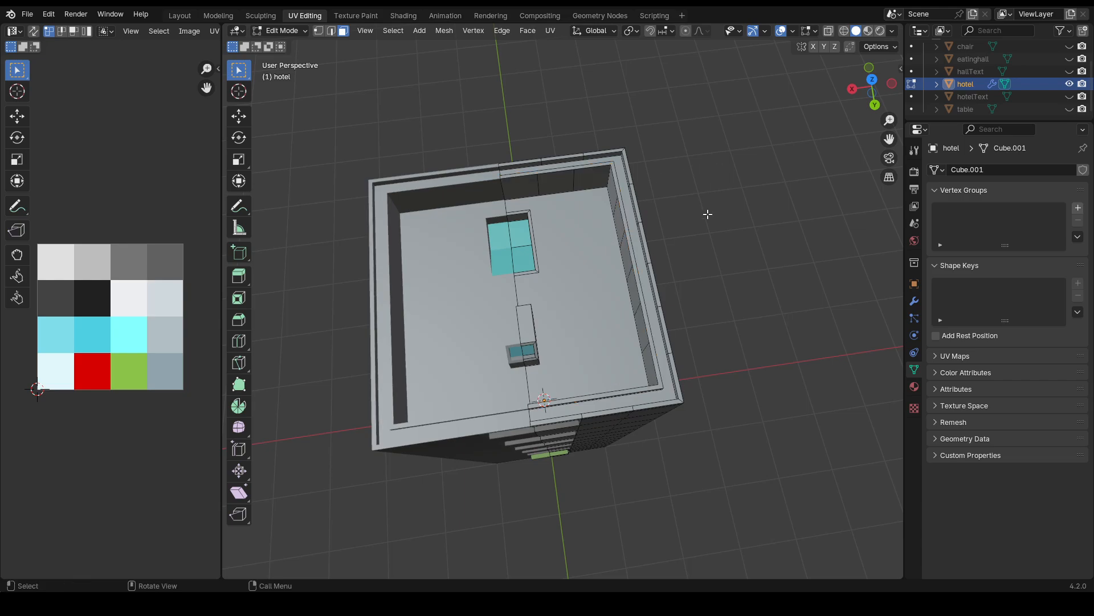
- Try selecting the outer rim faces around the parapet groove through their edge loop
alt+click(520, 161)
click(609, 121)
key(2)
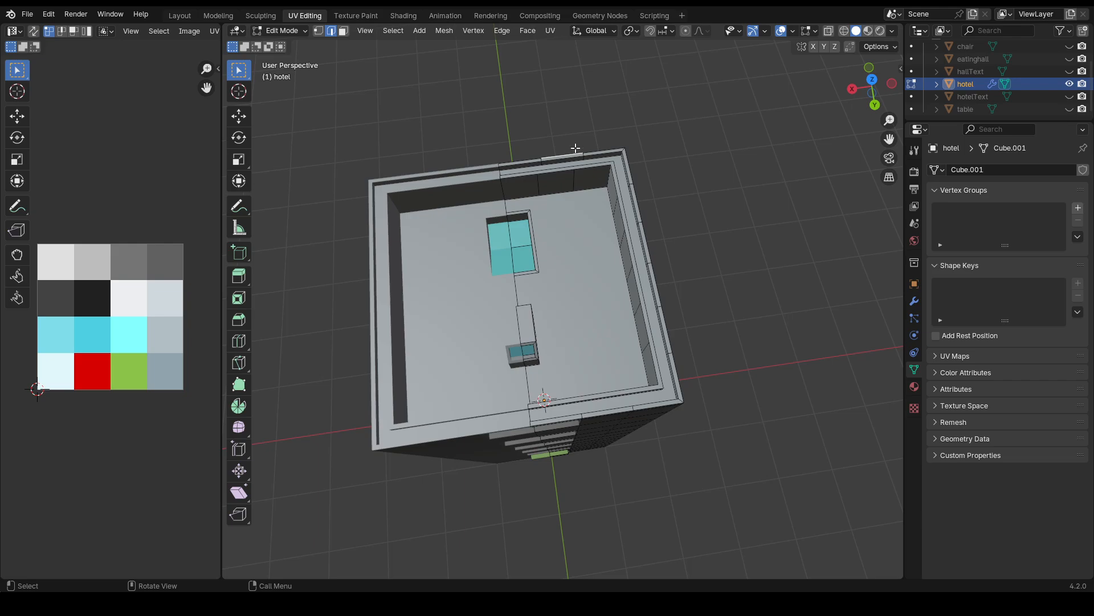
alt+click(573, 152)
alt+click(567, 159)
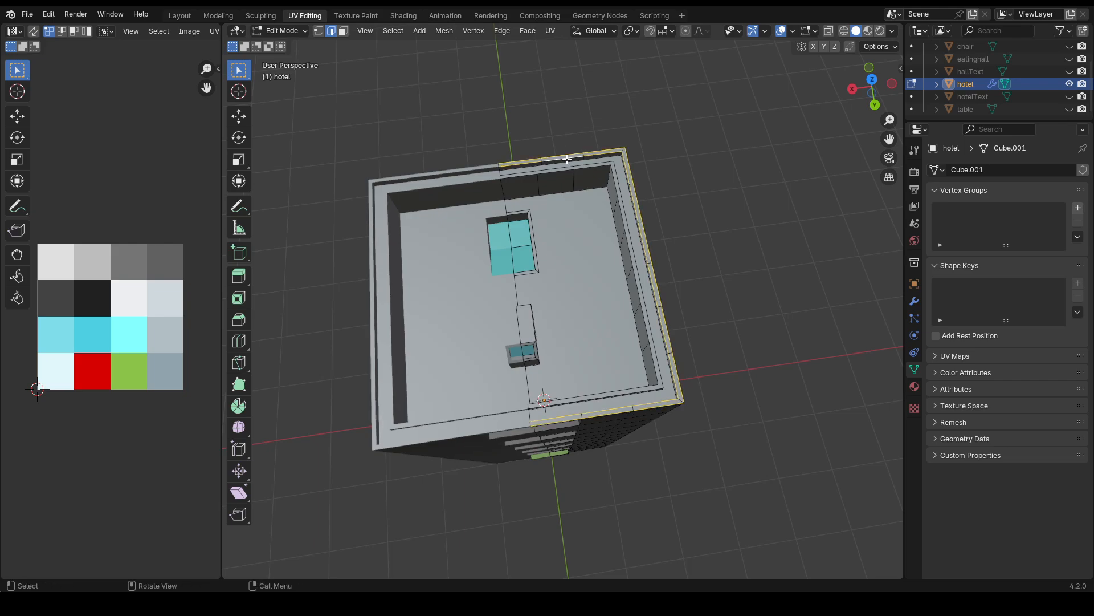
key(3)
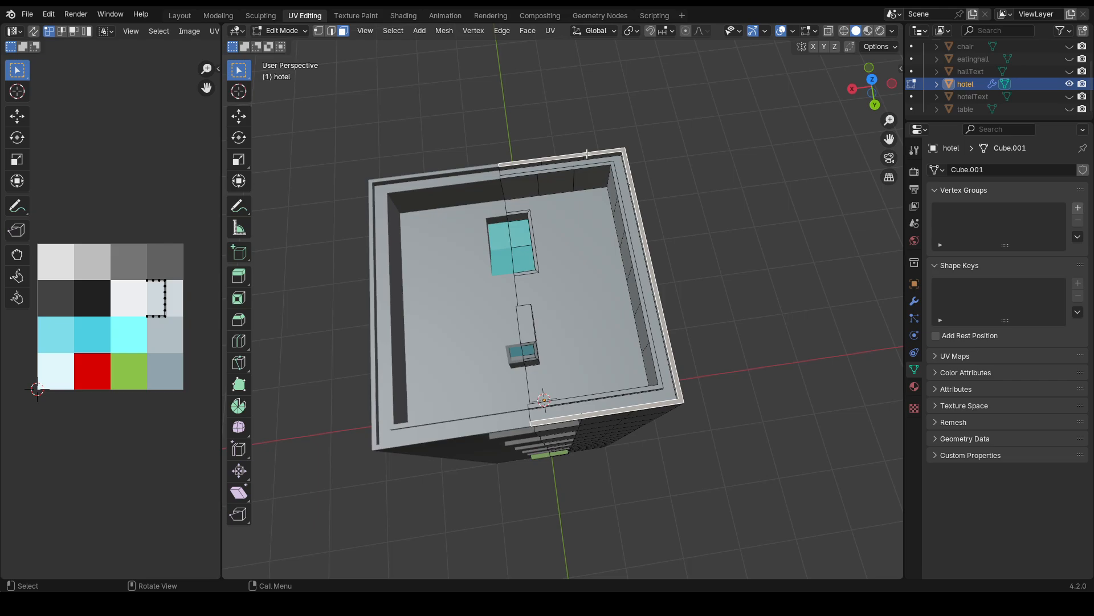
click(703, 166)
- Try to fill a face from the edge loop along the parapet groove's outer wall, and undo it
middle_drag(703, 166, 634, 153)
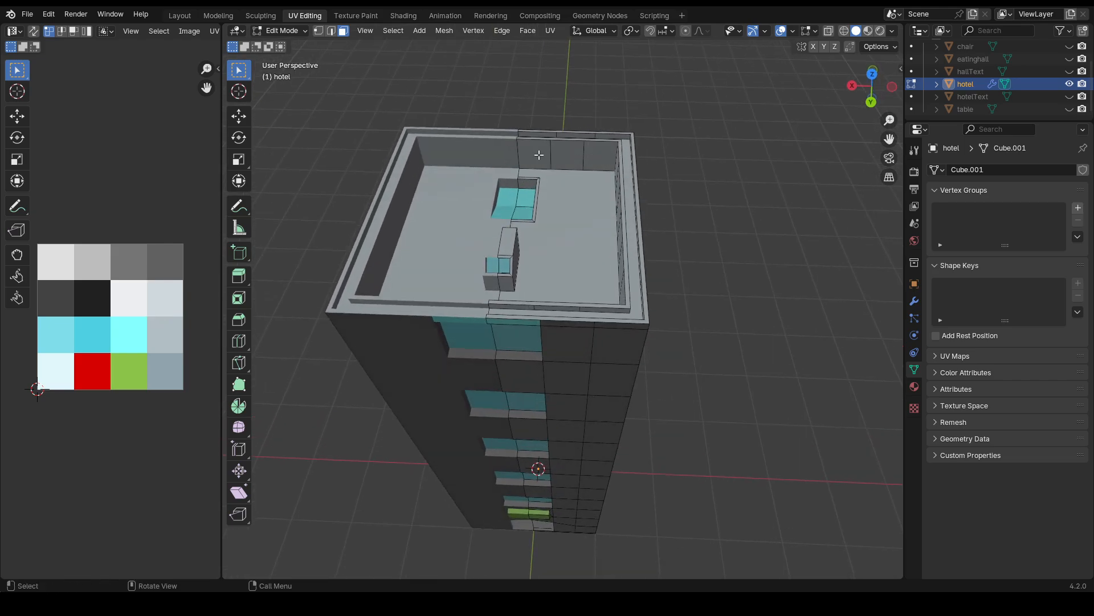
click(552, 133)
alt+click(576, 135)
key(2)
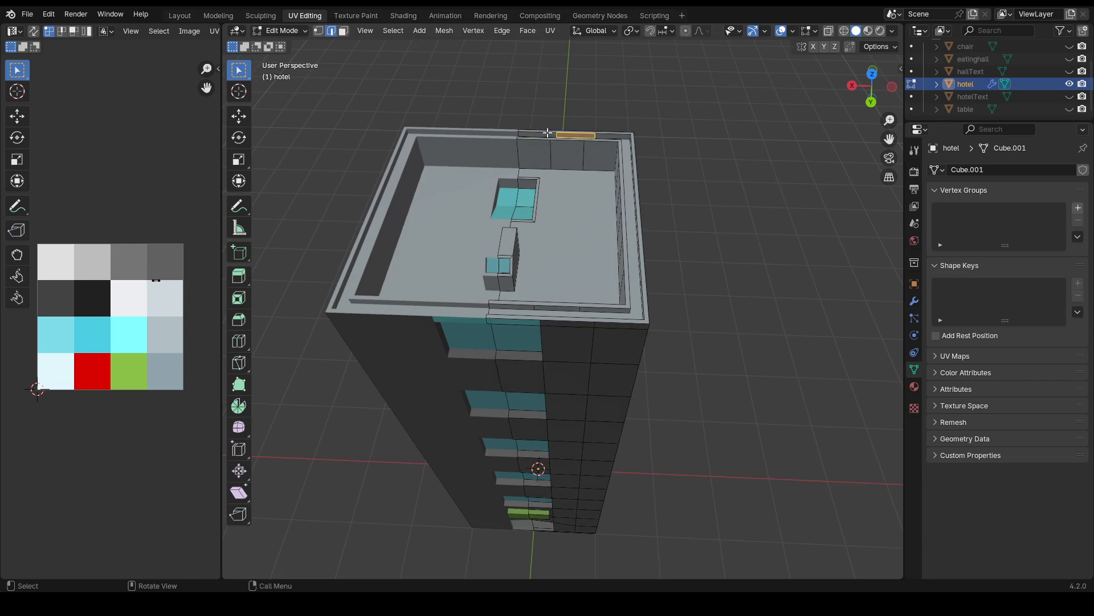
click(547, 133)
alt+click(550, 134)
middle_drag(562, 133, 564, 138)
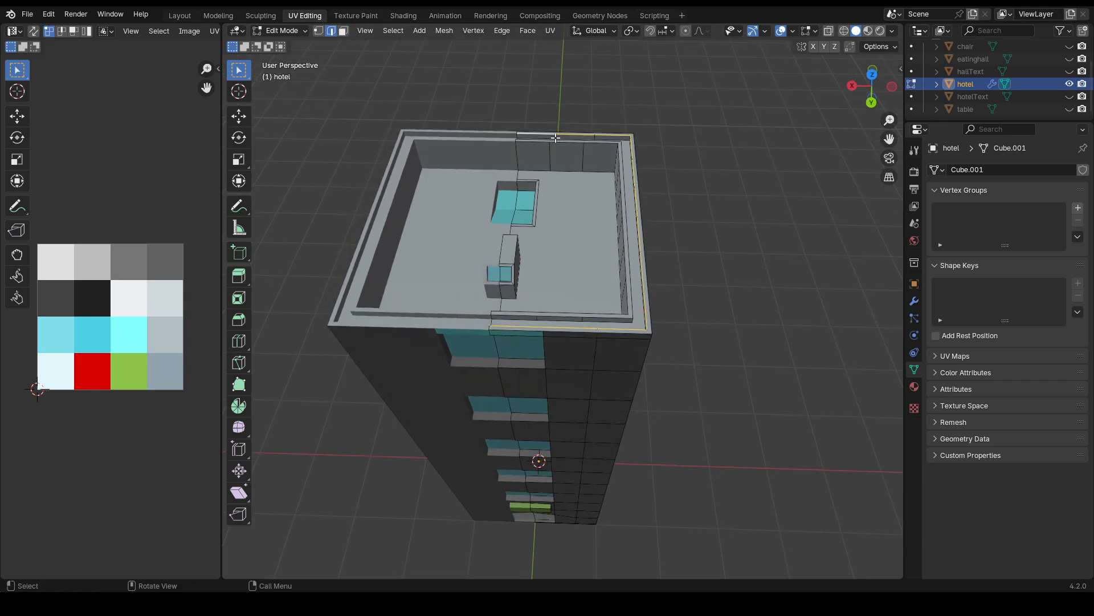
alt+click(553, 138)
key(f)
key(ctrl+z)
- Try to join the ring of faces on the parapet groove's outer wall into one face, and undo it
key(3)
alt+click(557, 134)
key(f)
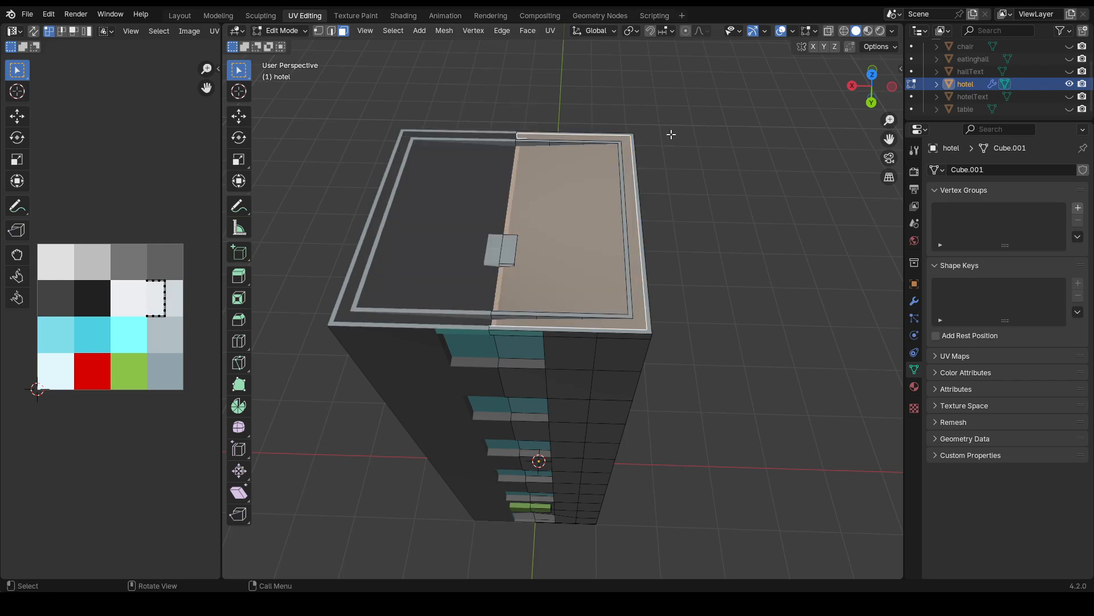
key(ctrl+z)
middle_drag(733, 127, 572, 143)
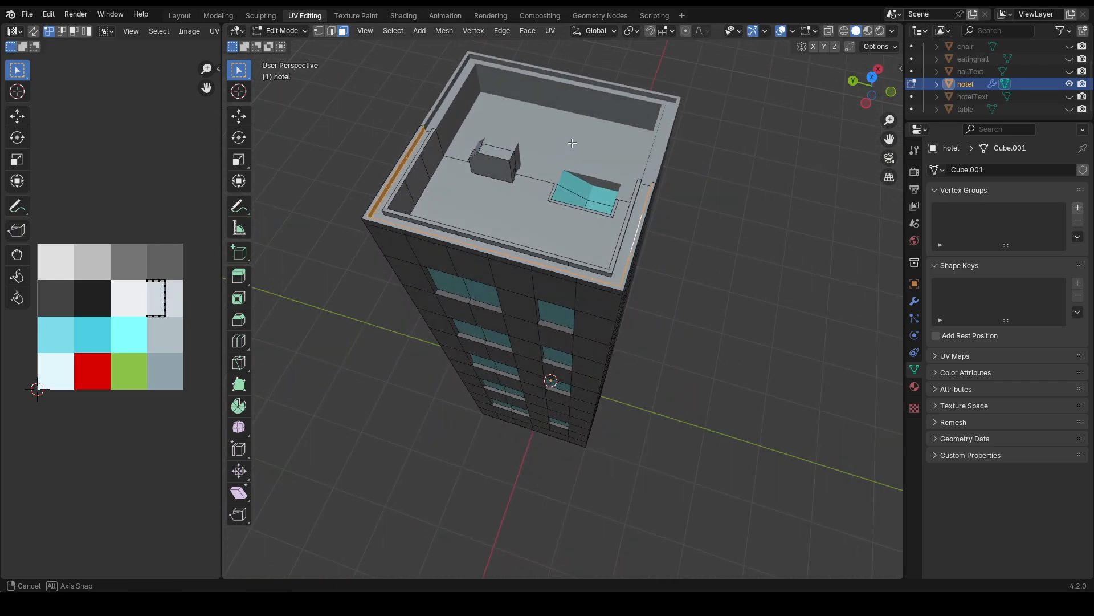
click(726, 142)
middle_drag(719, 142, 782, 135)
middle_drag(704, 138, 758, 130)
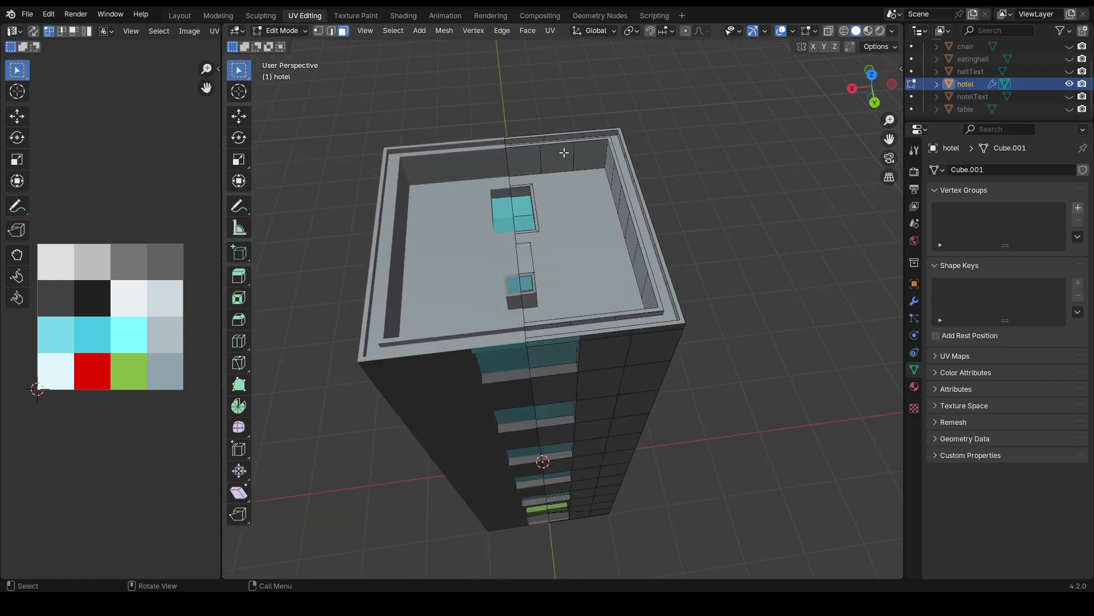
- Dissolve the three inner parapet wall faces on the roof's back side into a single face
click(539, 158)
shift+click(566, 153)
shift+click(590, 153)
key(x)
click(584, 219)
- Select the six inner parapet wall faces along the roof's side edge
middle_drag(556, 158, 622, 145)
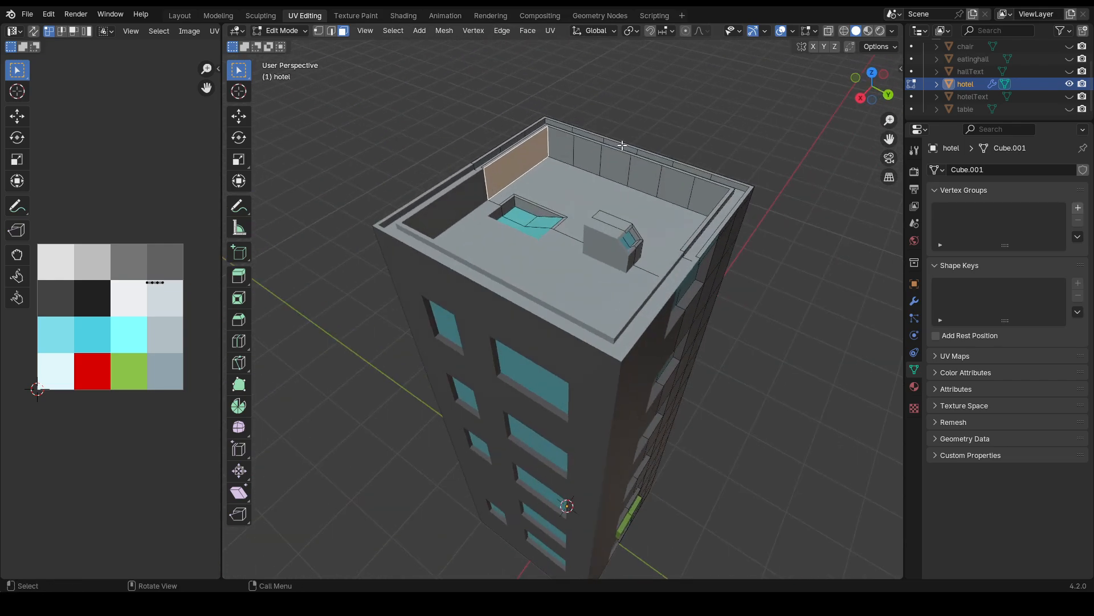
click(560, 149)
shift+click(587, 155)
shift+click(615, 163)
shift+click(644, 171)
shift+click(674, 179)
shift+click(710, 194)
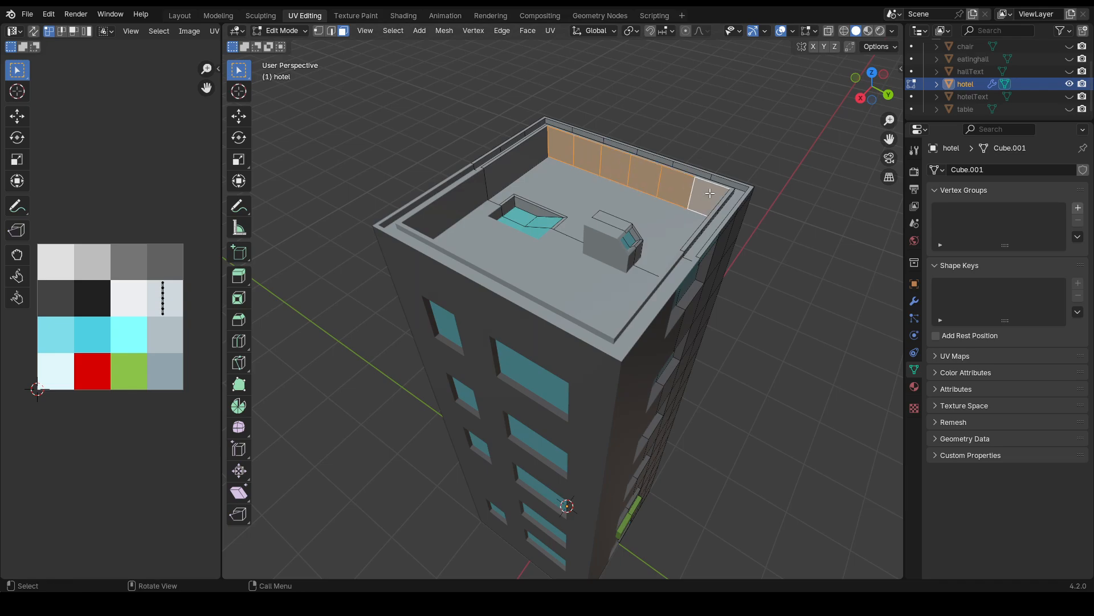
- Dissolve the three inner parapet wall faces on the roof's front side into a single face
middle_drag(710, 194, 386, 201)
click(678, 136)
shift+click(692, 150)
shift+click(705, 160)
key(x)
click(709, 164)
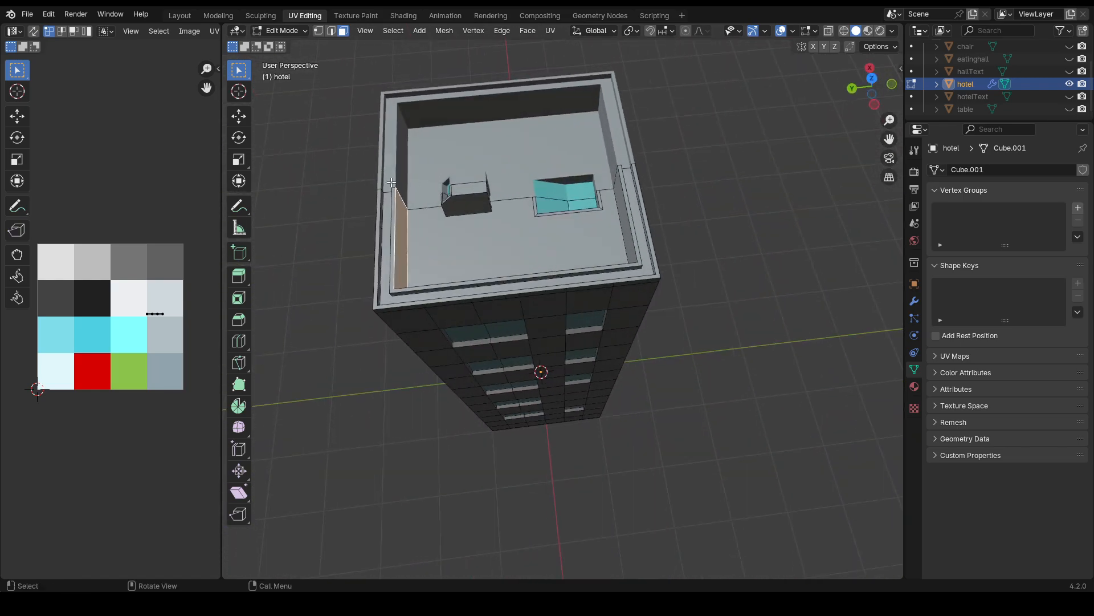
- Select the face along the bottom of the parapet groove and place its shrunken UVs on the green swatch
click(386, 200)
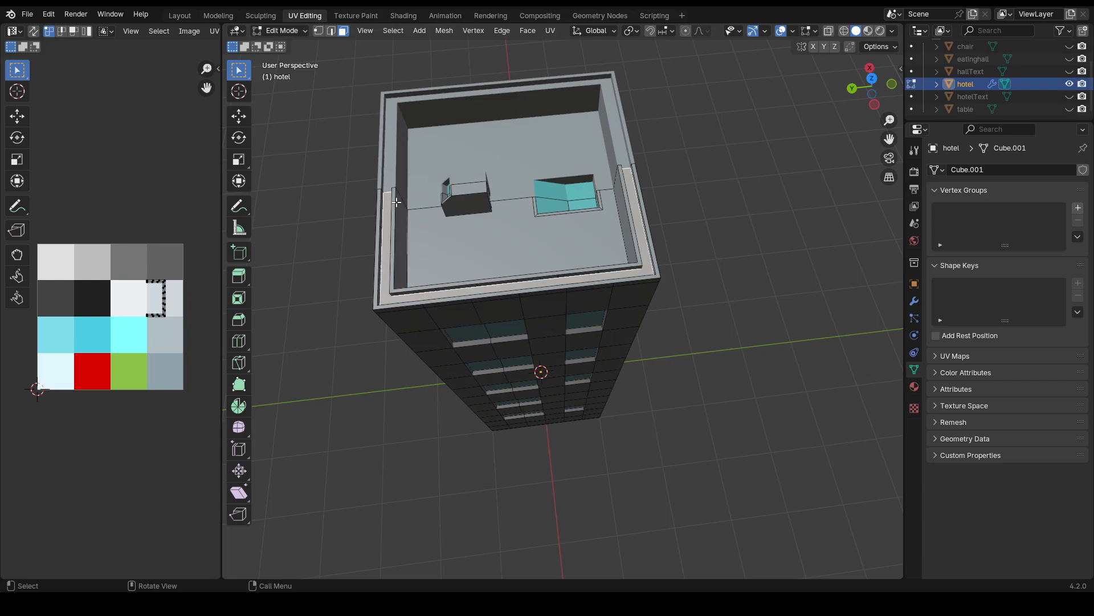
click(154, 293)
key(g)
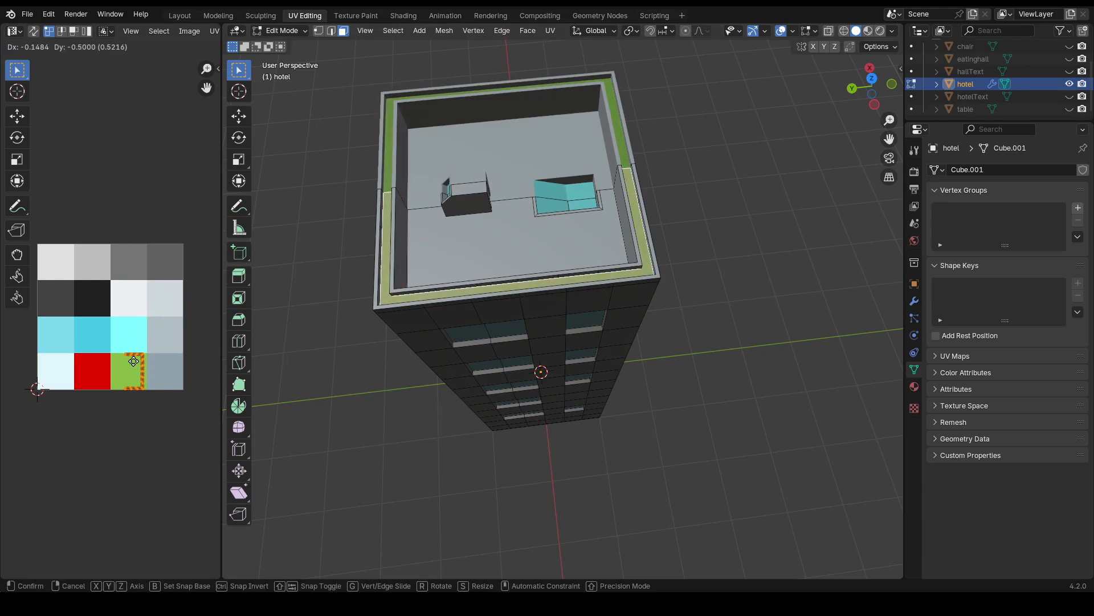
click(131, 367)
key(s)
click(131, 363)
key(g)
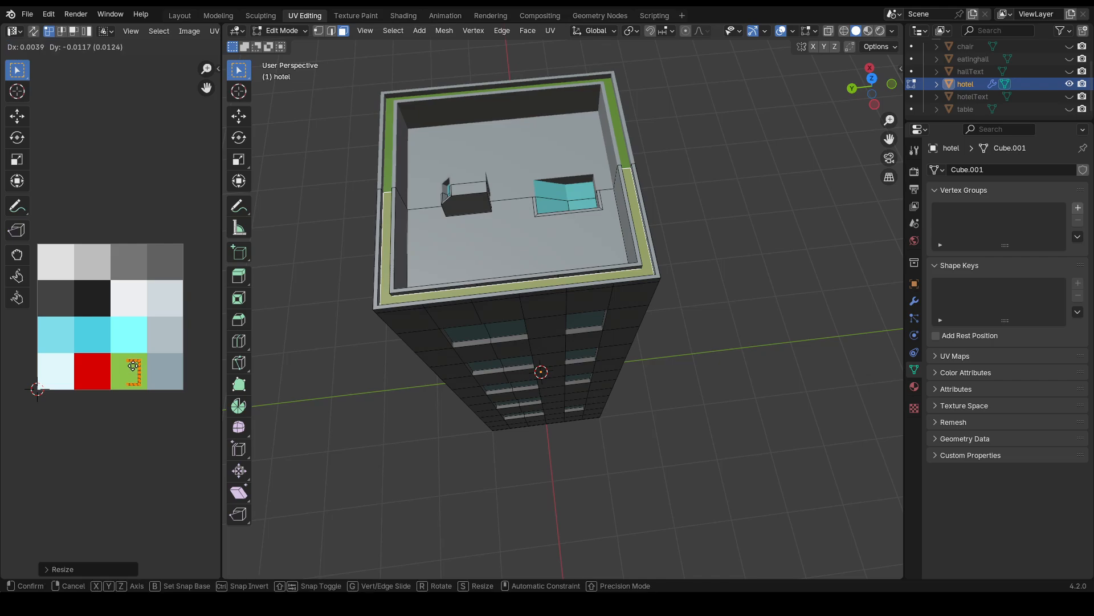
click(132, 364)
- Select the parapet's outer and inner top rim faces and fit their UVs inside the palest blue swatch
click(379, 200)
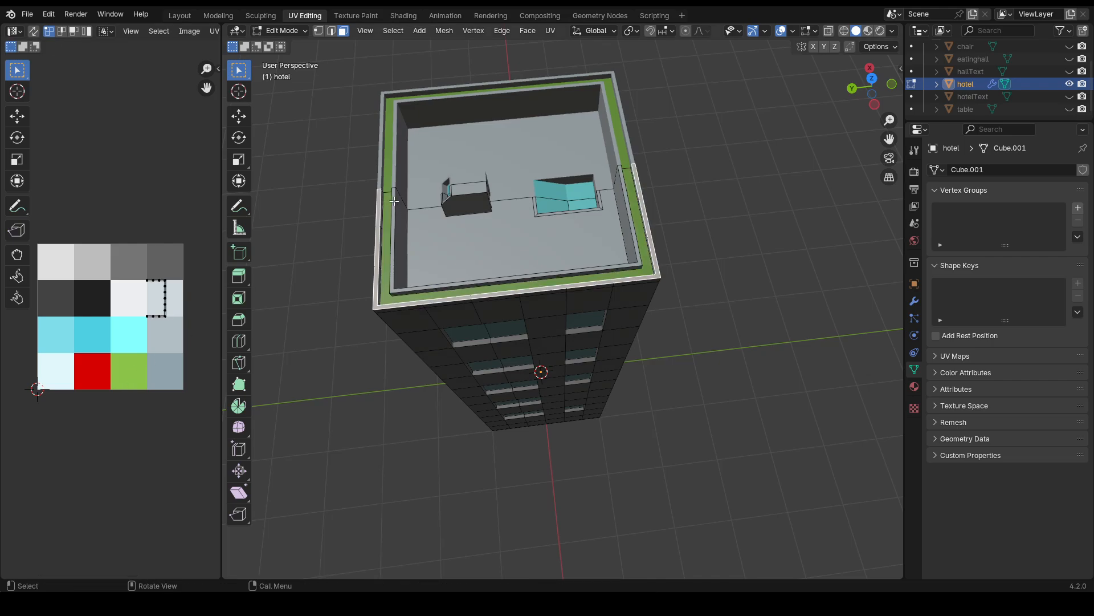
shift+click(394, 201)
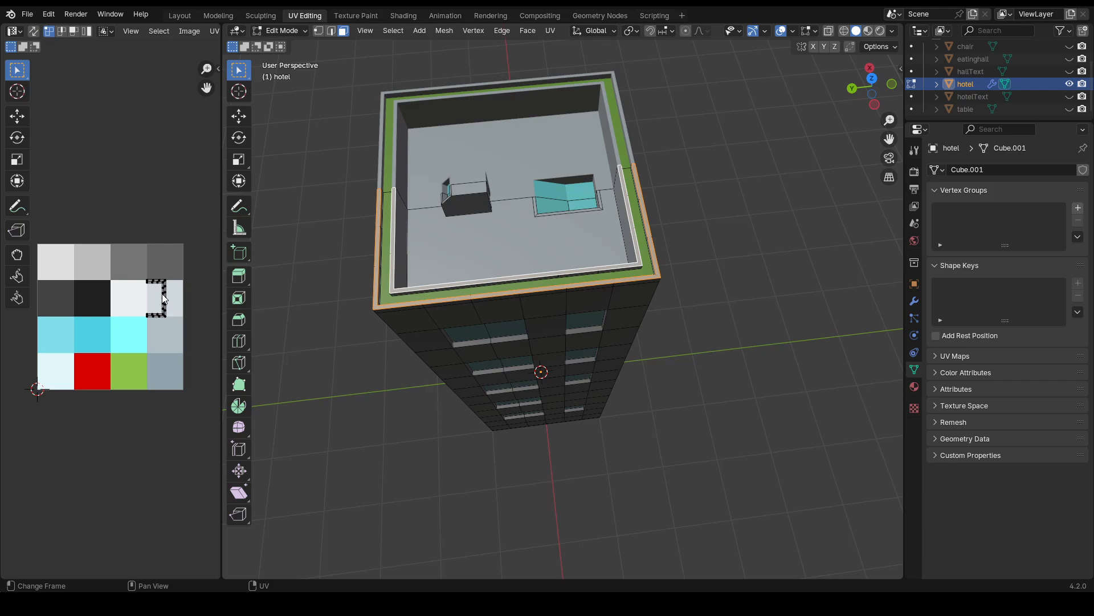
key(g)
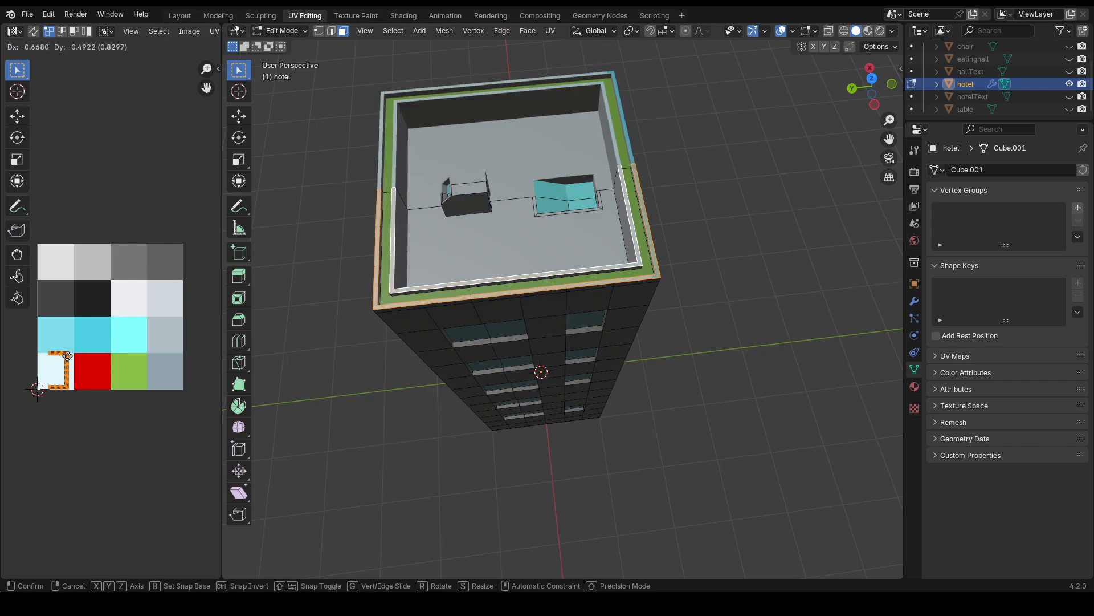
click(68, 360)
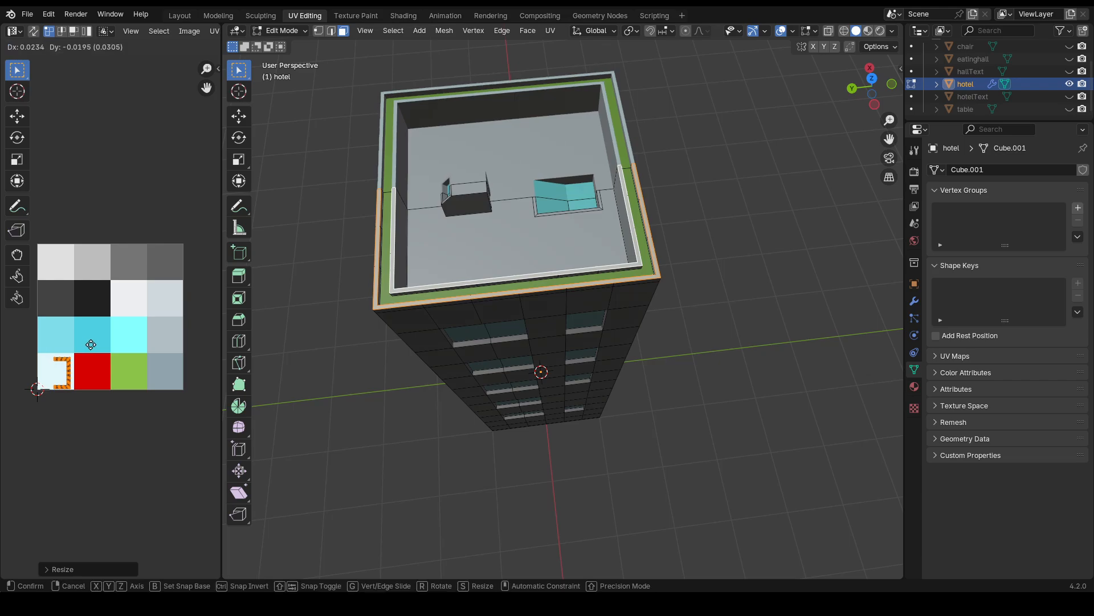
click(332, 246)
- Select the side face of the small rooftop structure and try its UVs on the near-white and lightest grey swatches
middle_drag(333, 247, 707, 230)
scroll(533, 222, down, 4)
scroll(687, 236, down, 2)
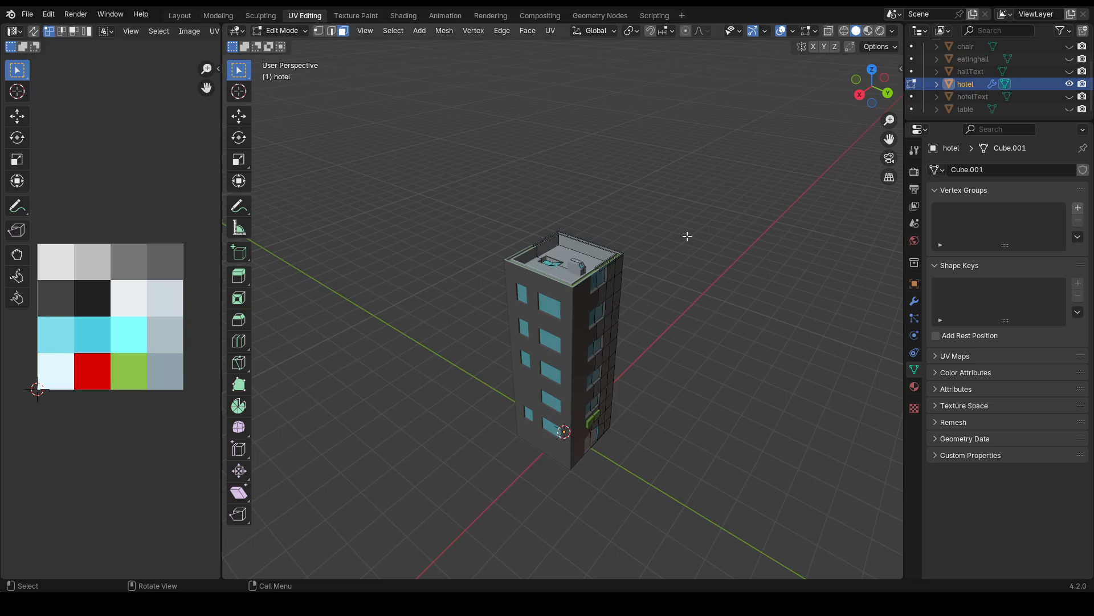
middle_drag(717, 232, 542, 251)
scroll(542, 251, up, 5)
click(445, 140)
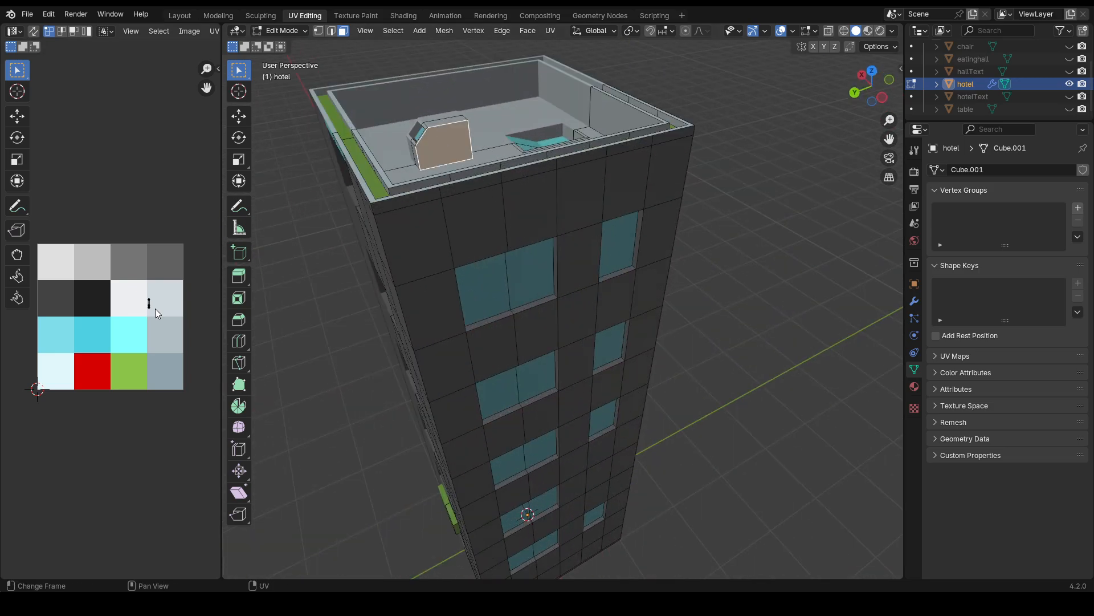
drag(148, 301, 138, 305)
middle_drag(348, 139, 456, 188)
click(719, 93)
click(456, 188)
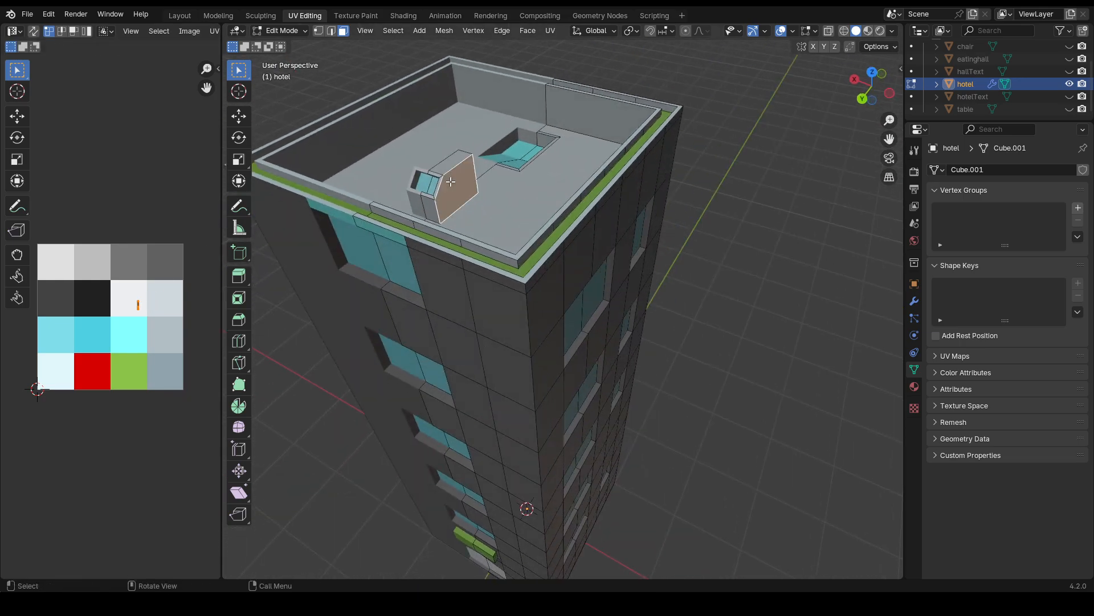
drag(136, 299, 59, 256)
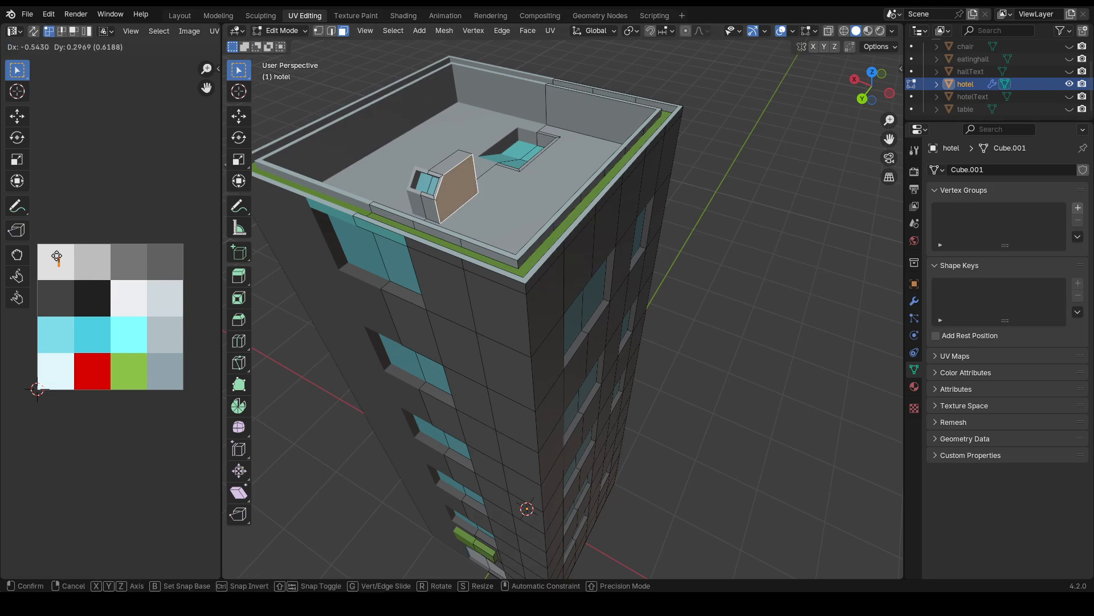
click(57, 255)
- Place the UVs of the rooftop structure's side face on the dark grey swatch
middle_drag(365, 166, 509, 166)
mouse_move(655, 133)
middle_down()
mouse_move(716, 111)
mouse_move(637, 131)
middle_up()
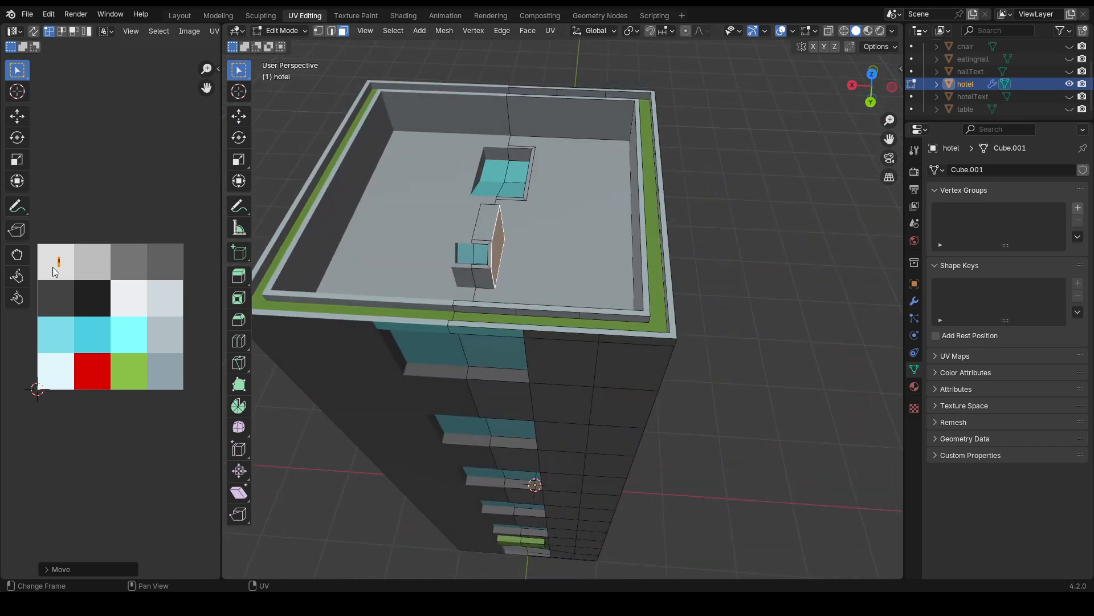
key(g)
click(50, 298)
- Select the inner wall face of the sunken roof opening and move its UVs onto a cyan swatch
middle_drag(356, 190, 612, 175)
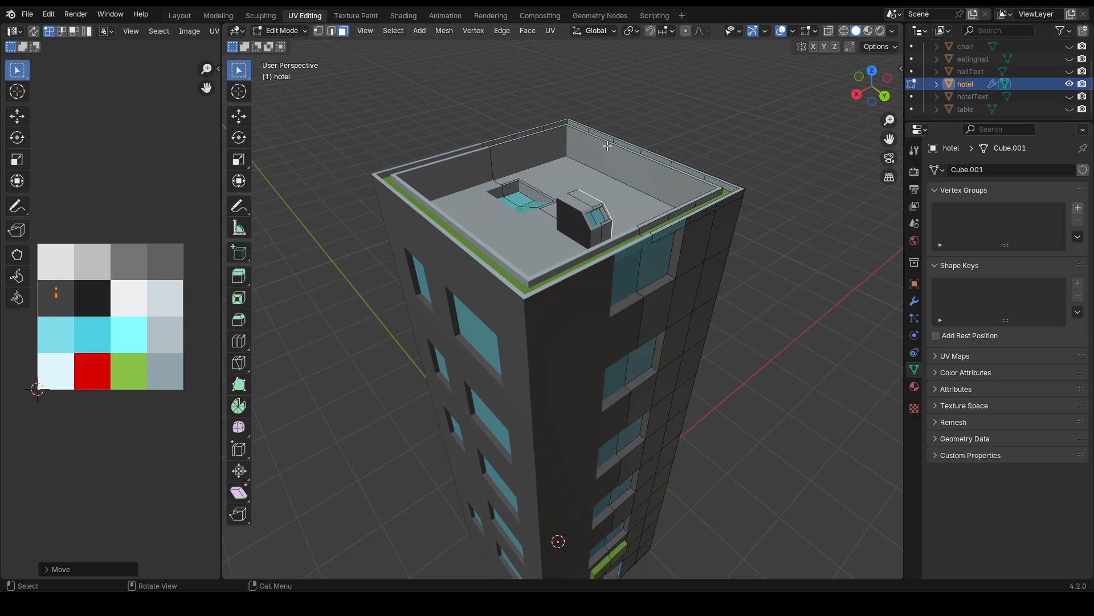
click(531, 189)
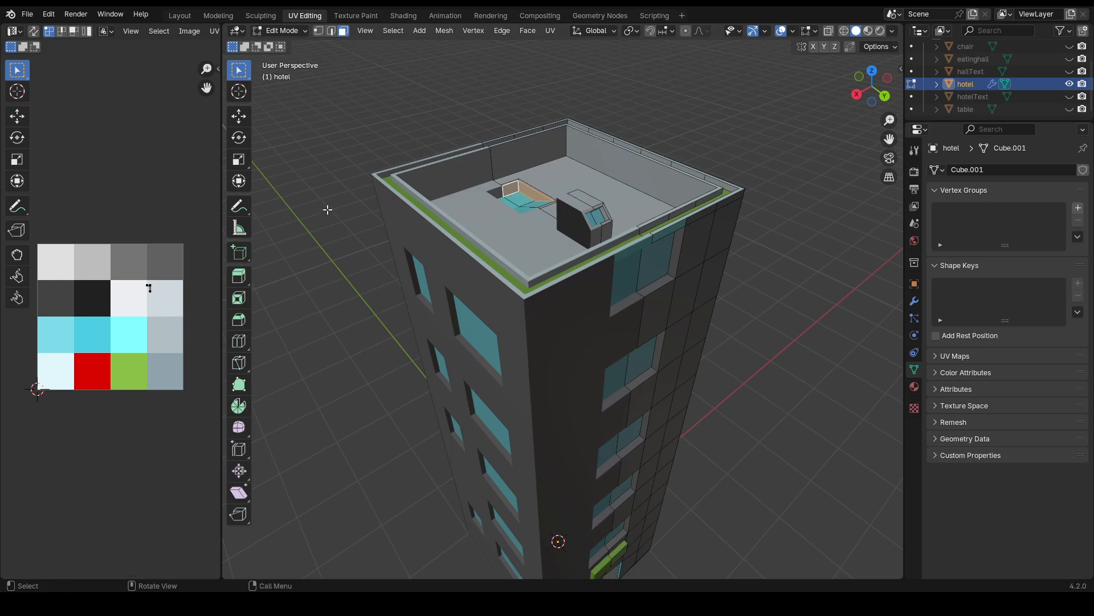
key(g)
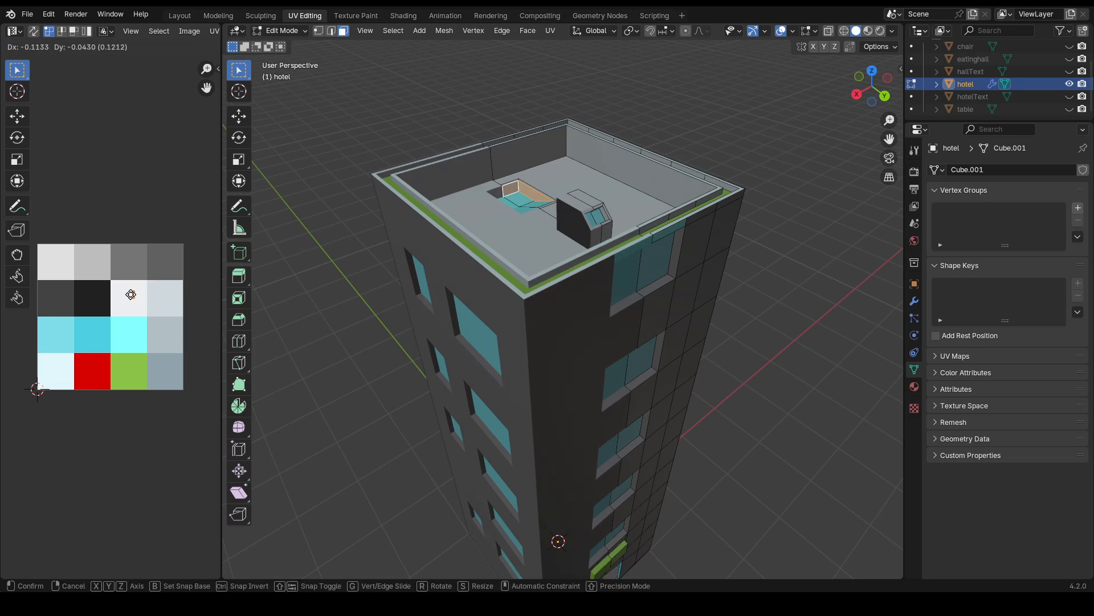
click(89, 341)
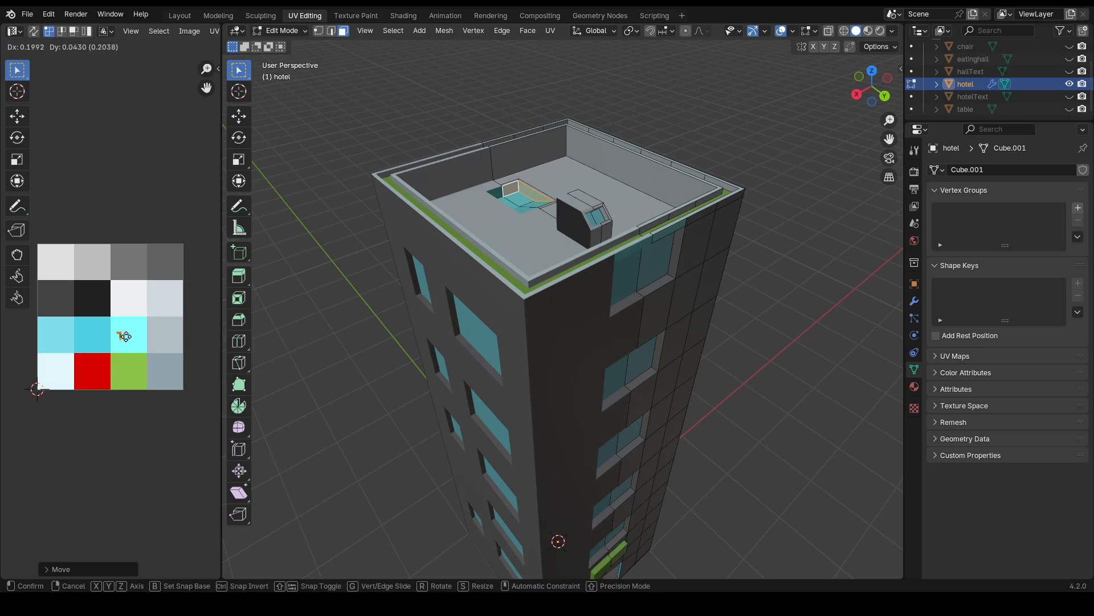
- Check the coloured hotel from all sides and unhide the eatinghall object beside it
scroll(750, 357, down, 4)
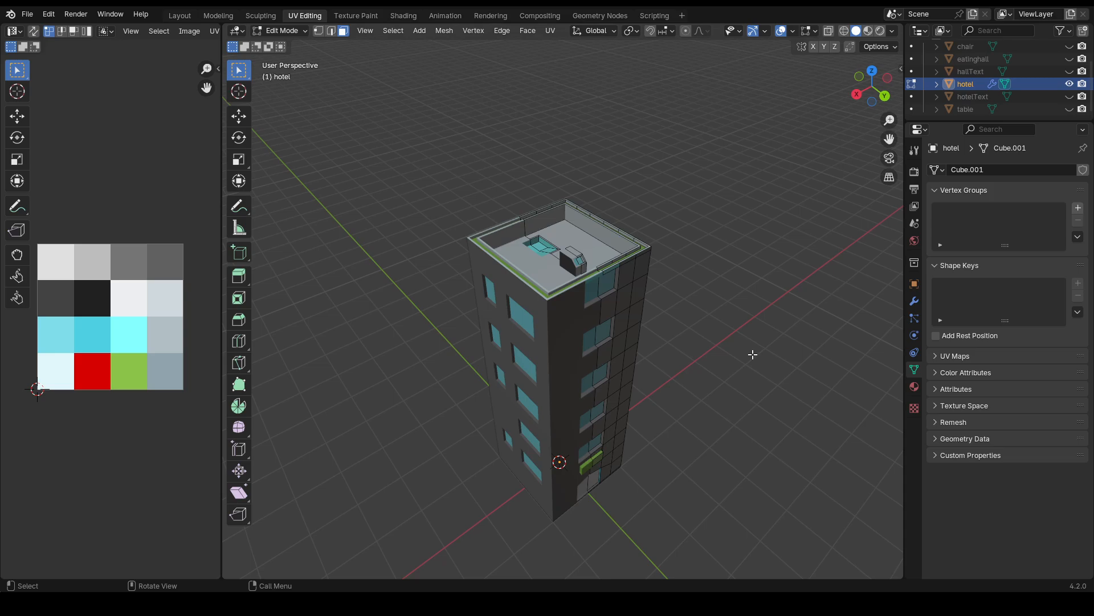
middle_drag(741, 350, 518, 316)
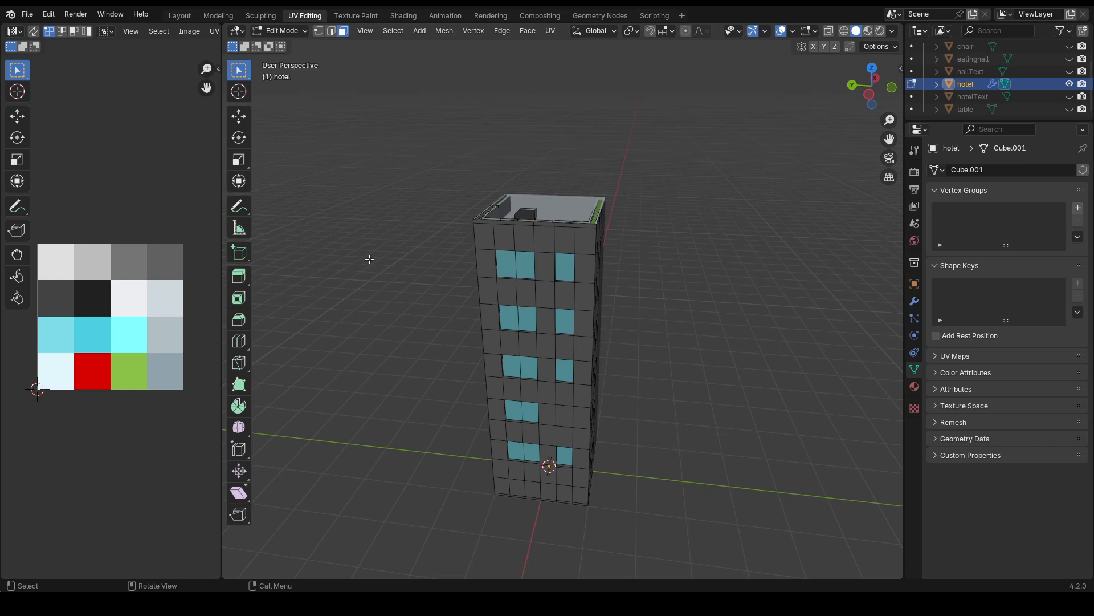
middle_drag(418, 256, 617, 233)
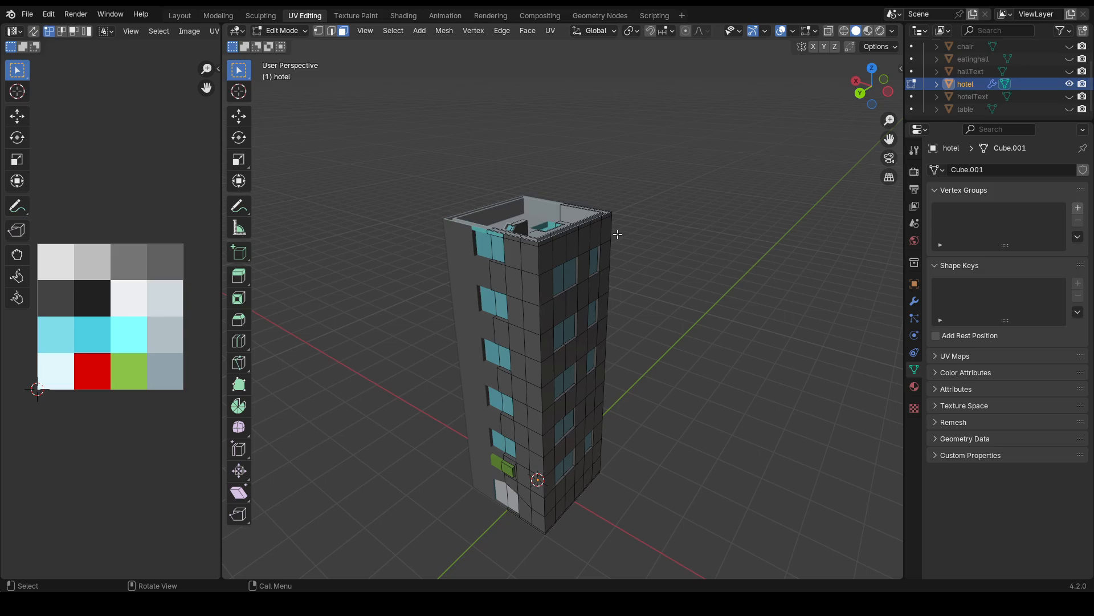
middle_drag(590, 237, 680, 280)
scroll(681, 280, down, 5)
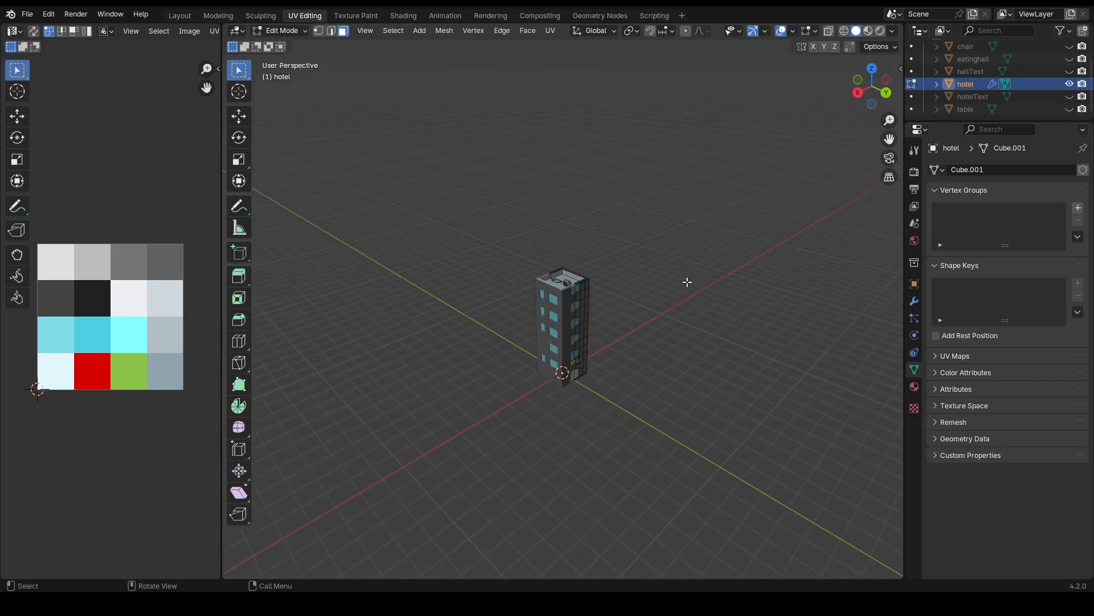
scroll(687, 292, up, 6)
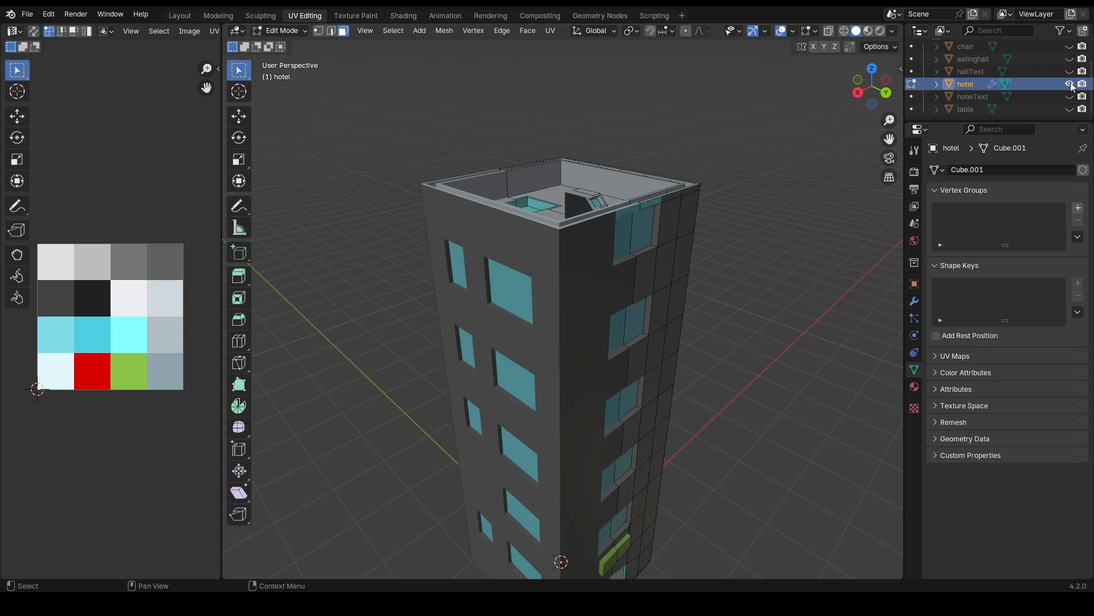
click(1069, 59)
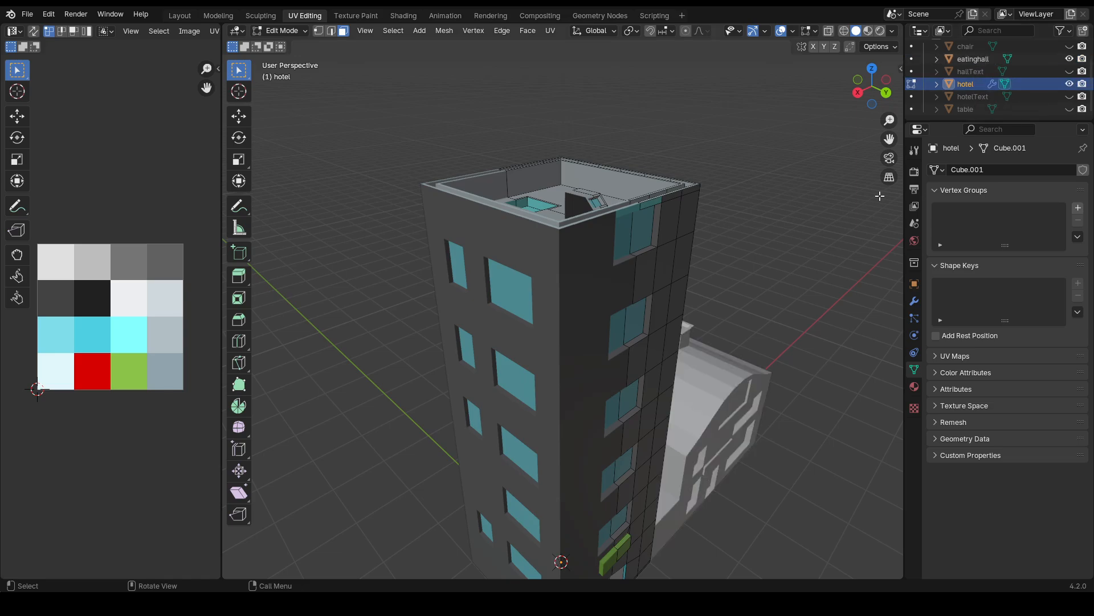
middle_drag(812, 269, 785, 266)
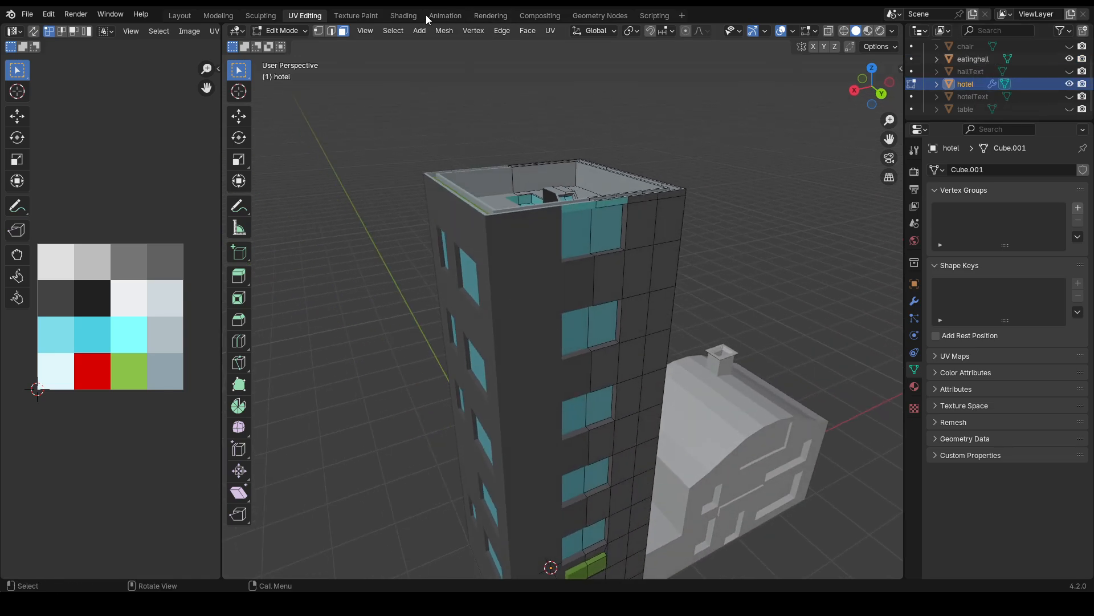
- Switch to the Shading workspace and assign the existing Material.001 to the eatinghall object
click(402, 16)
middle_drag(628, 209, 542, 172)
click(588, 176)
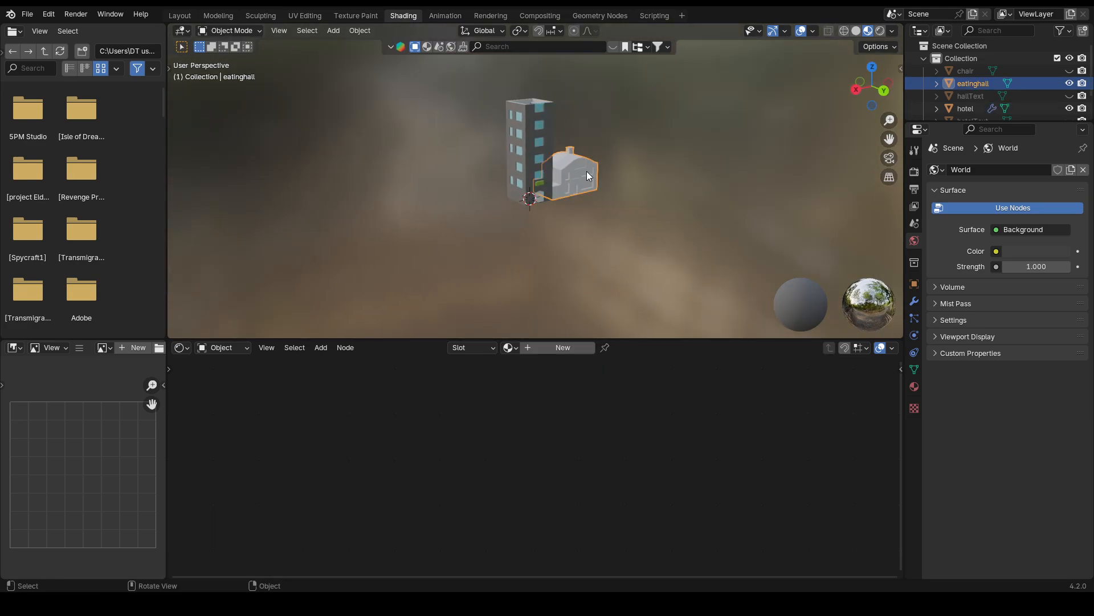
click(508, 347)
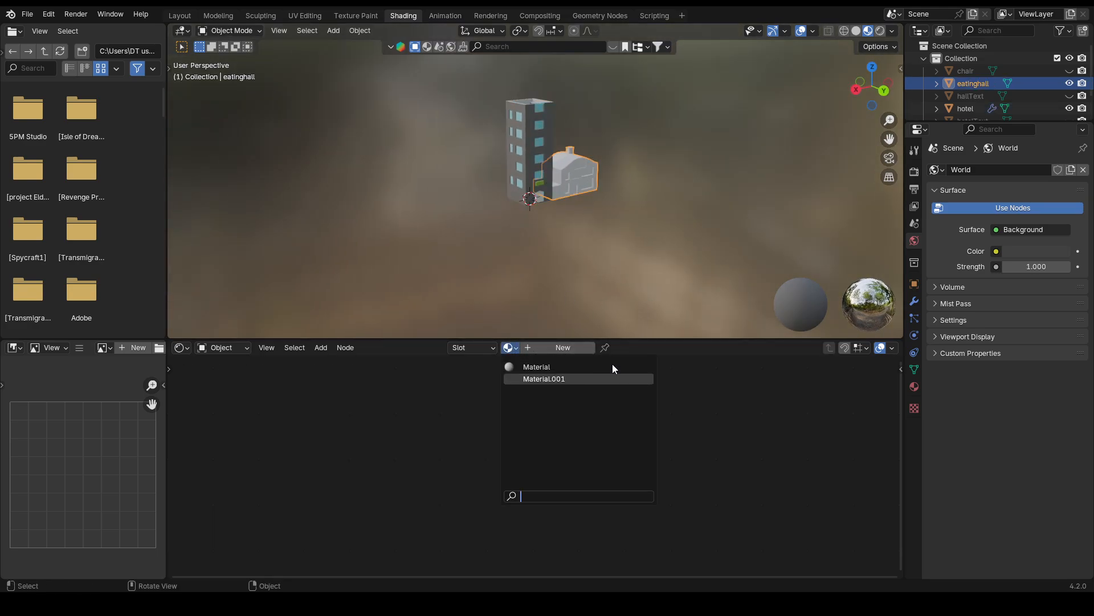
click(570, 378)
mouse_move(655, 153)
middle_down()
mouse_move(585, 156)
mouse_move(595, 164)
middle_up()
- Return to the UV Editing workspace, bring the eatinghall mesh's front into view for editing, and clear the face selection
click(304, 15)
shift+middle_drag(705, 374, 550, 242)
key(a)
middle_drag(720, 349, 792, 408)
click(736, 518)
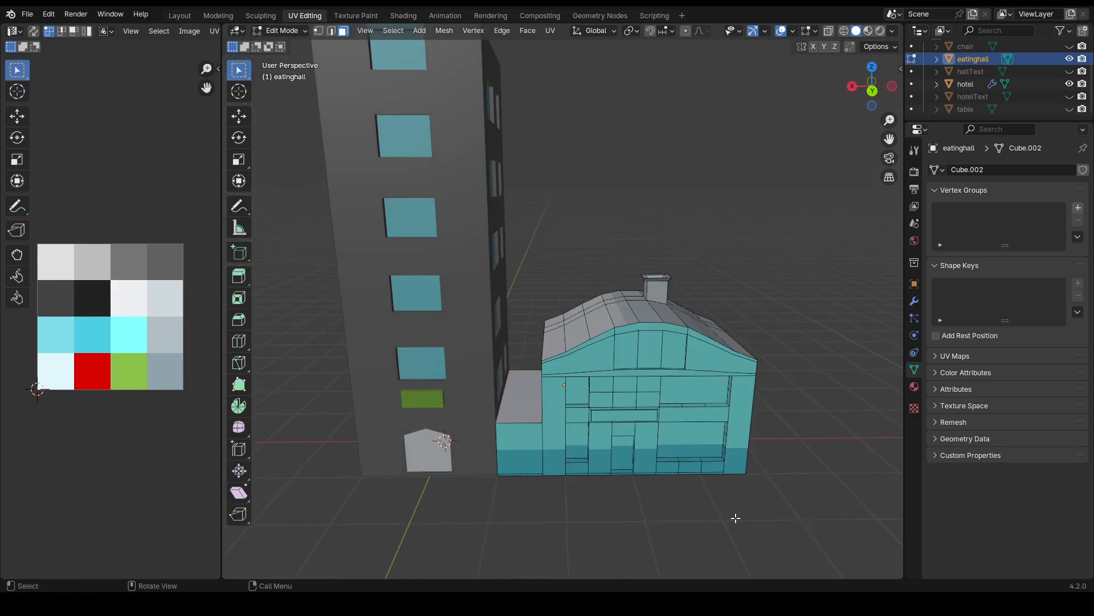
- Select the eating hall's front window faces: the four beside the entrance section and the three in the gable
click(590, 446)
shift+middle_drag(686, 472, 627, 393)
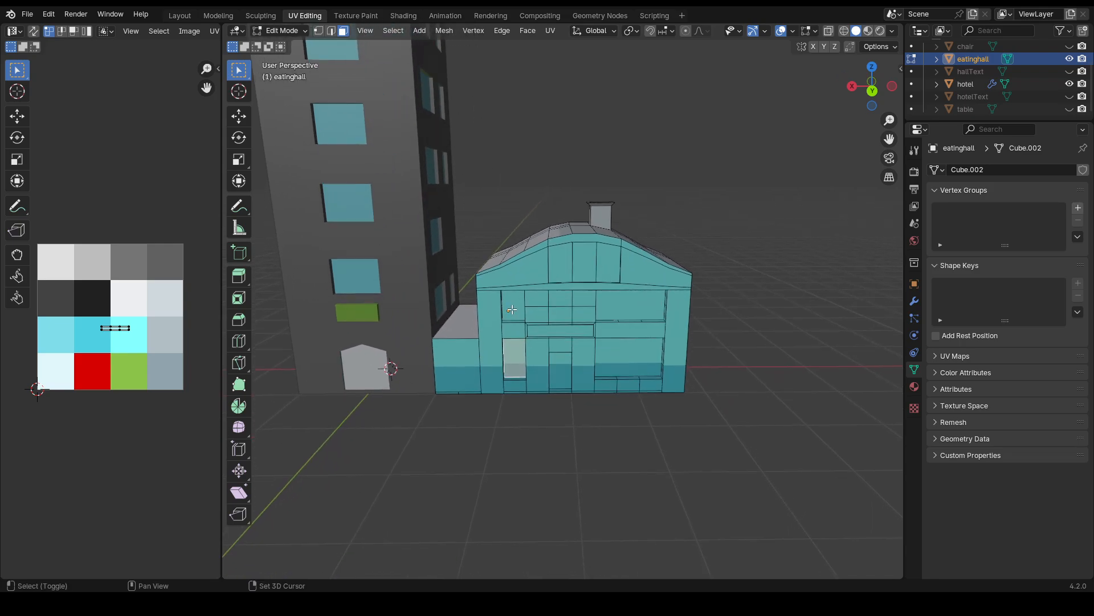
shift+click(513, 306)
shift+click(622, 314)
shift+click(561, 262)
shift+click(585, 262)
shift+click(608, 262)
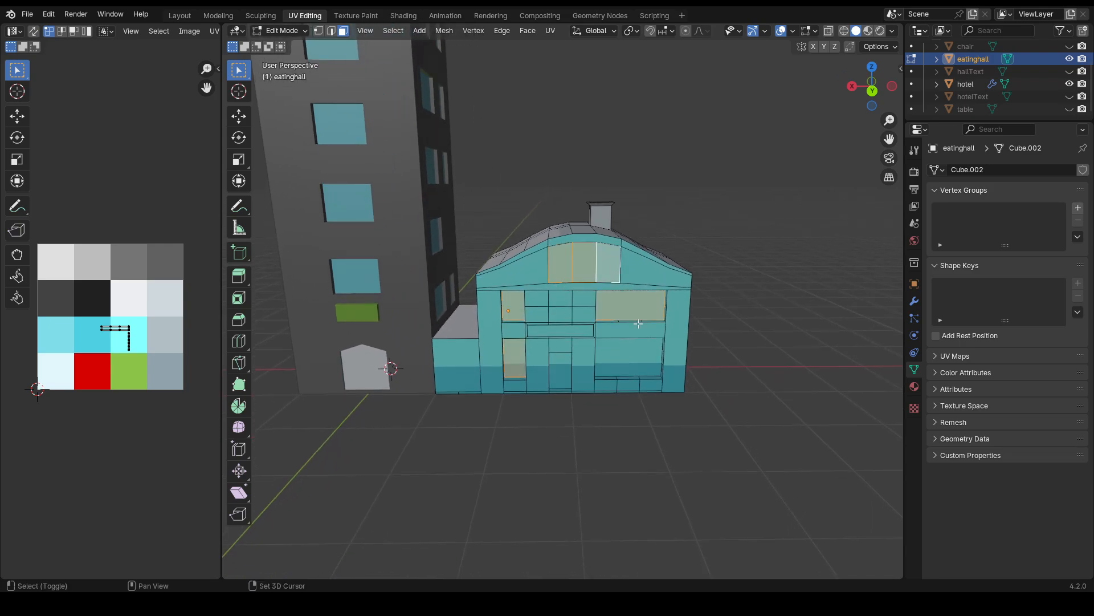
shift+click(632, 344)
- Add the front door face and the large recessed face on the opposite side of the eating hall to the selection
scroll(575, 407, up, 3)
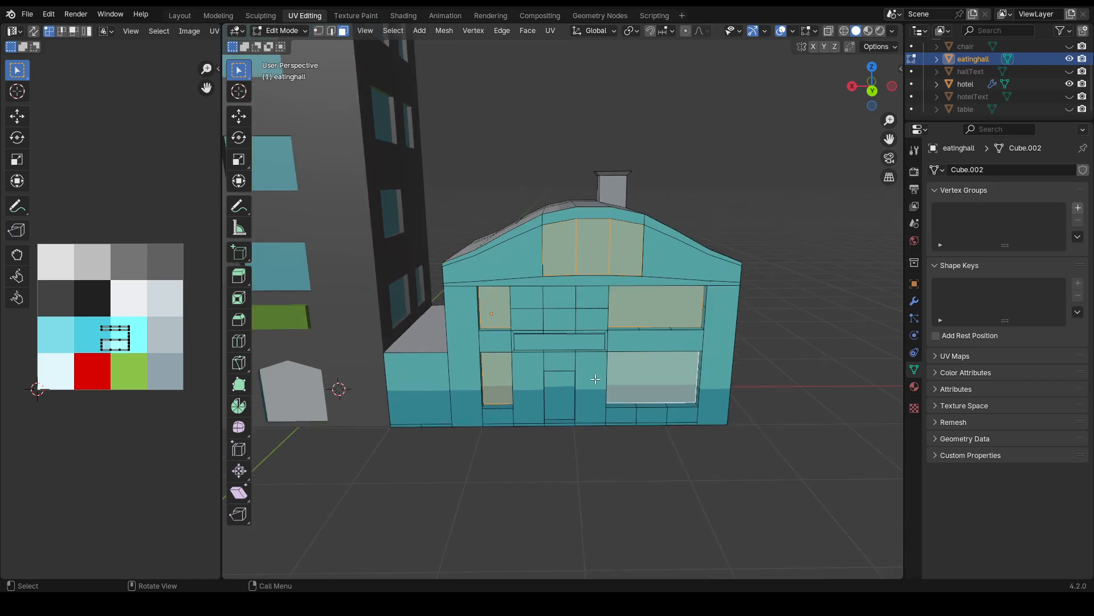
shift+click(575, 406)
middle_drag(575, 406, 604, 368)
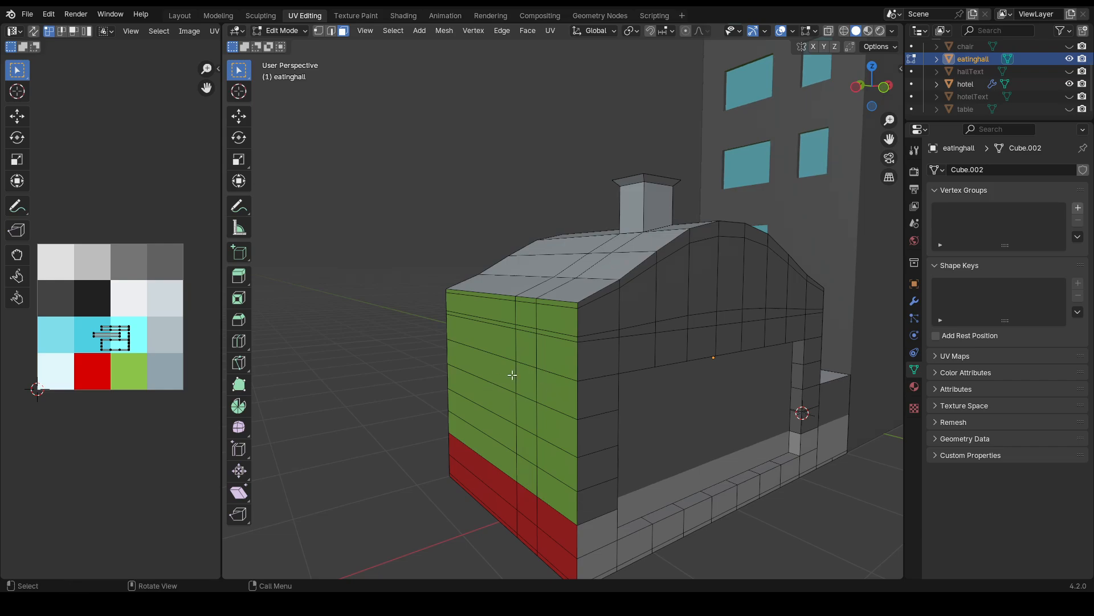
shift+click(726, 417)
middle_drag(726, 418, 831, 428)
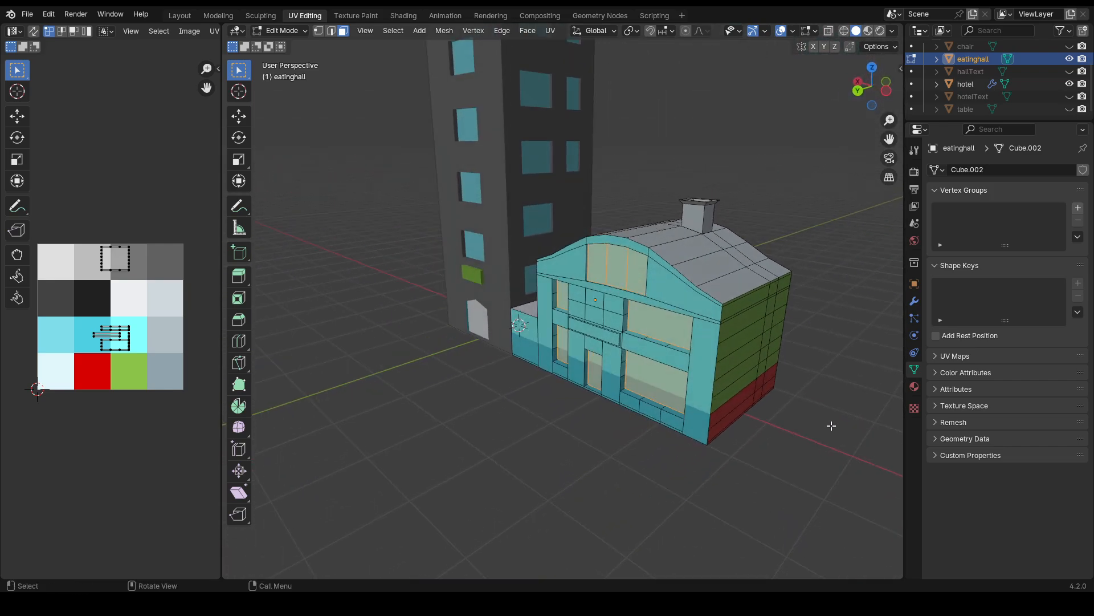
- Unwrap the selected window, door and recessed faces and scale their UV islands down to about one swatch
key(u)
click(672, 330)
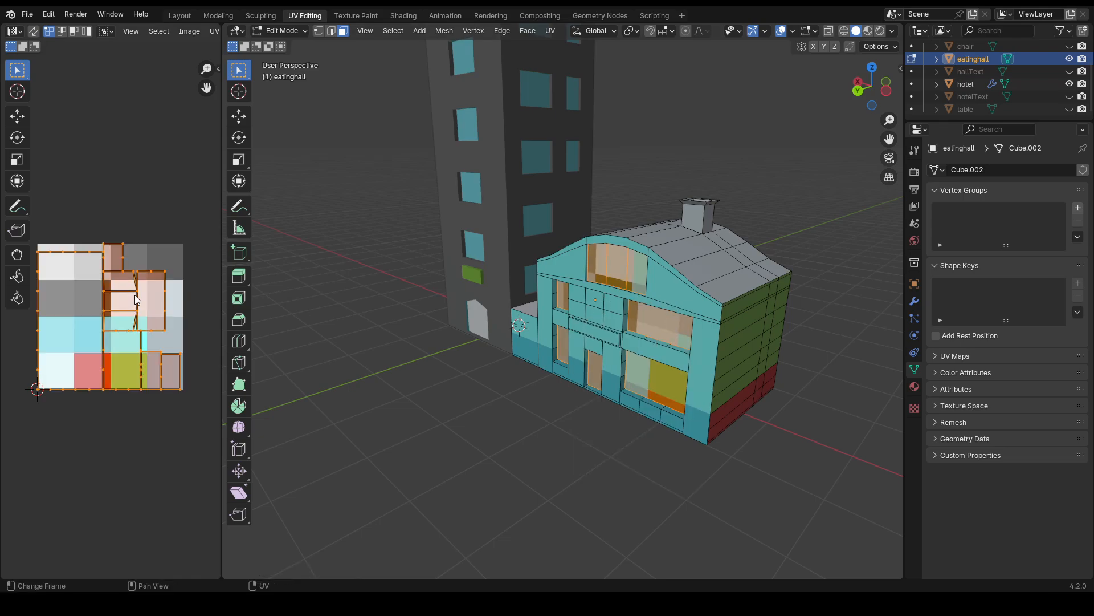
key(s)
click(114, 315)
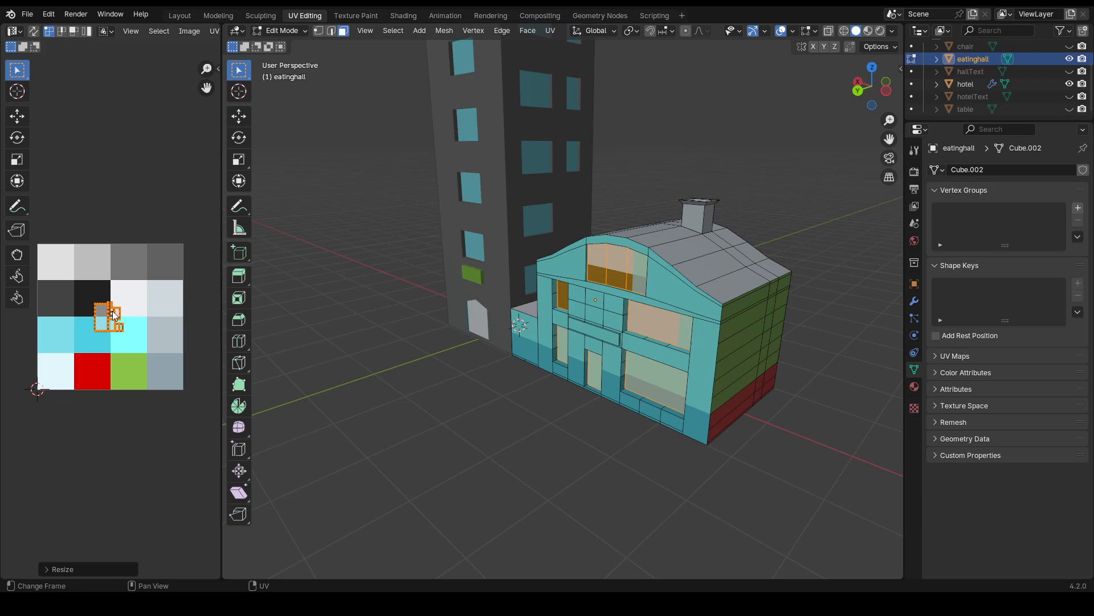
- Move the selected faces' UV islands onto the light blue swatch, shrink them to fit inside it, and clear the selection
key(g)
click(71, 326)
key(s)
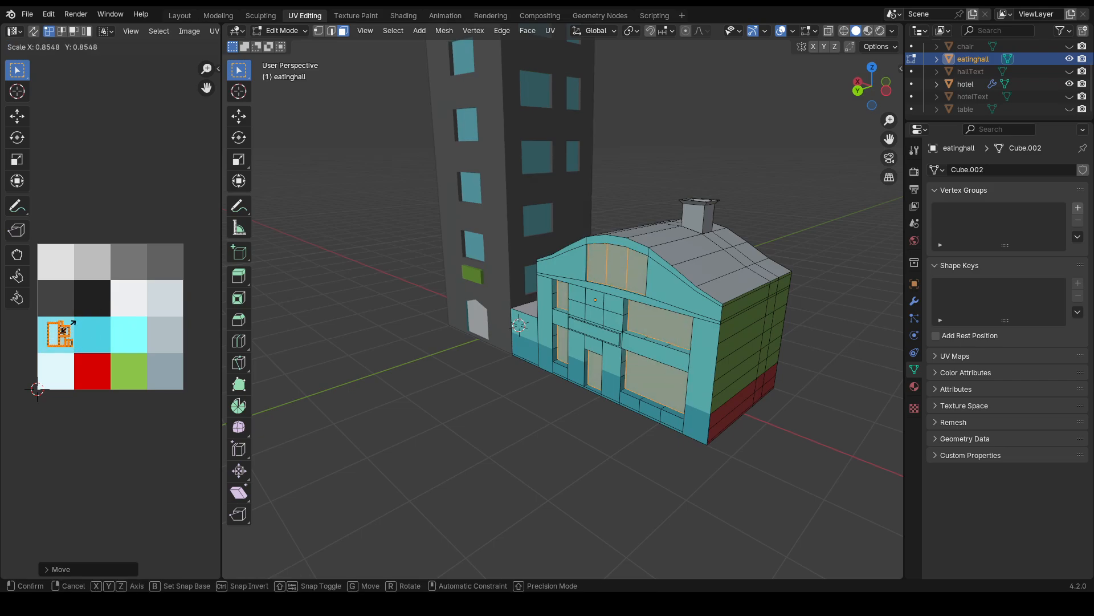
click(68, 326)
key(g)
click(62, 328)
click(548, 413)
middle_drag(548, 414, 604, 411)
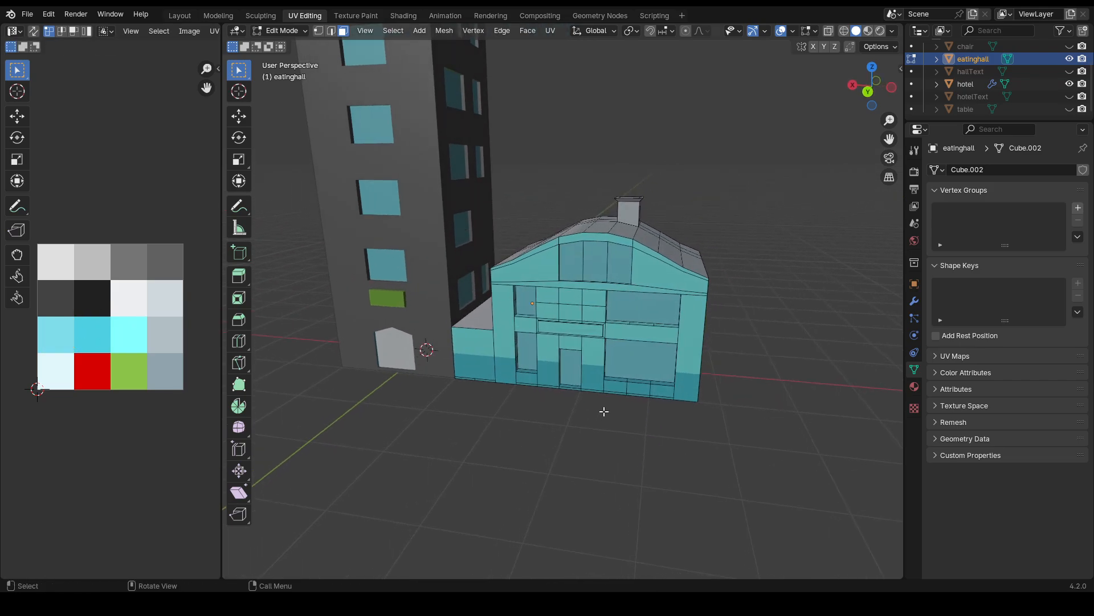
- Select the side annex faces, the adjacent front wall strip, the six panels above the entrance and the band beneath the gable
scroll(614, 322, up, 2)
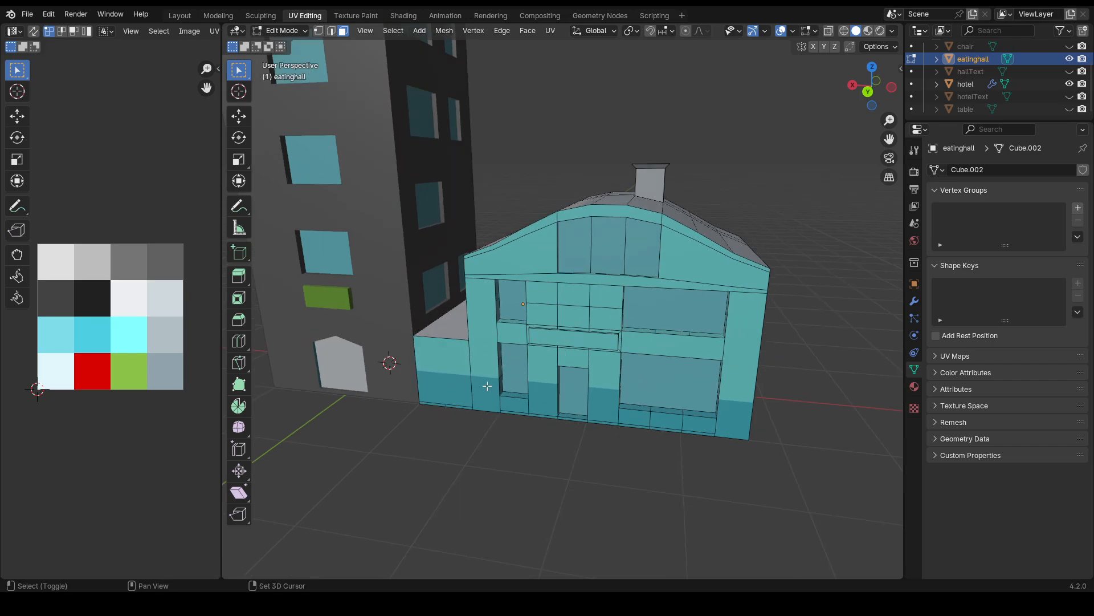
shift+click(450, 366)
shift+click(480, 346)
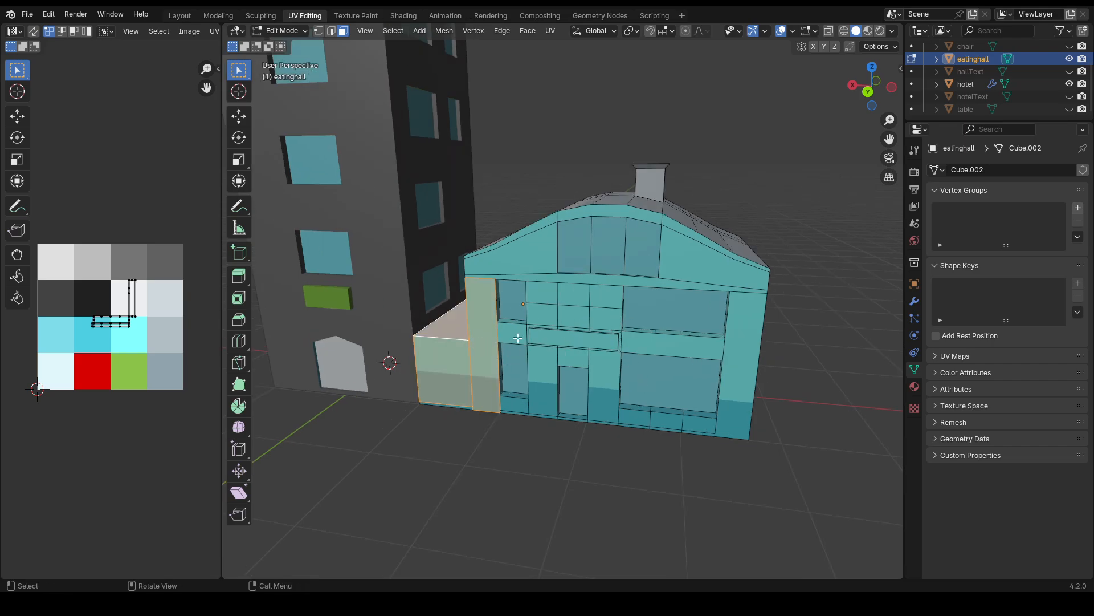
shift+click(538, 318)
shift+click(546, 298)
shift+click(577, 298)
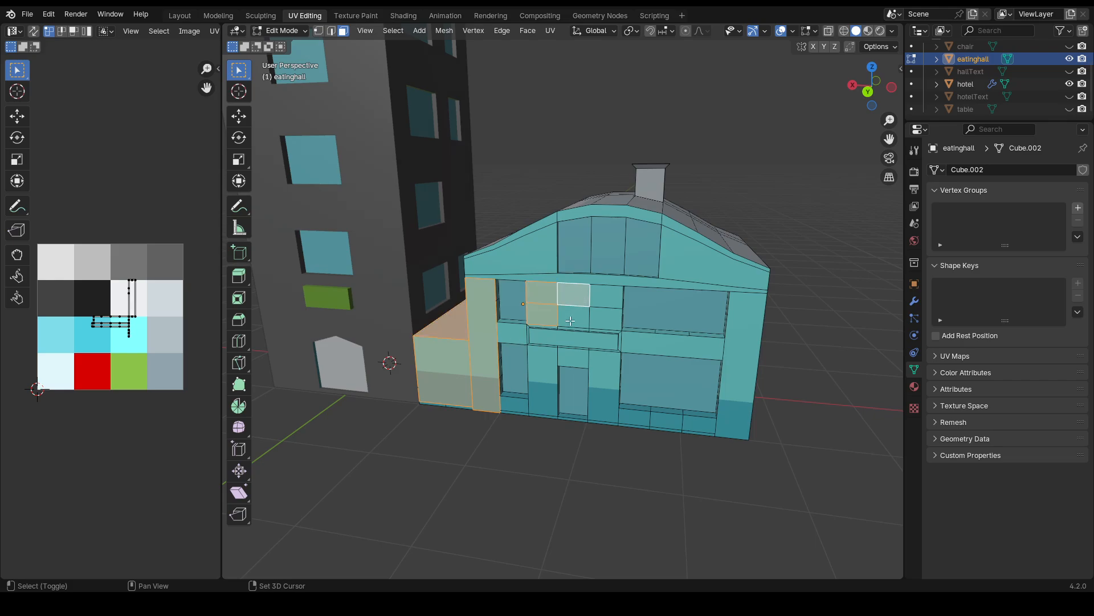
shift+click(573, 320)
shift+click(603, 319)
shift+click(606, 298)
shift+click(610, 284)
- Add the front gable wall and trim faces around the gable windows and the corner pillar farthest from the hotel
shift+click(531, 250)
shift+click(528, 233)
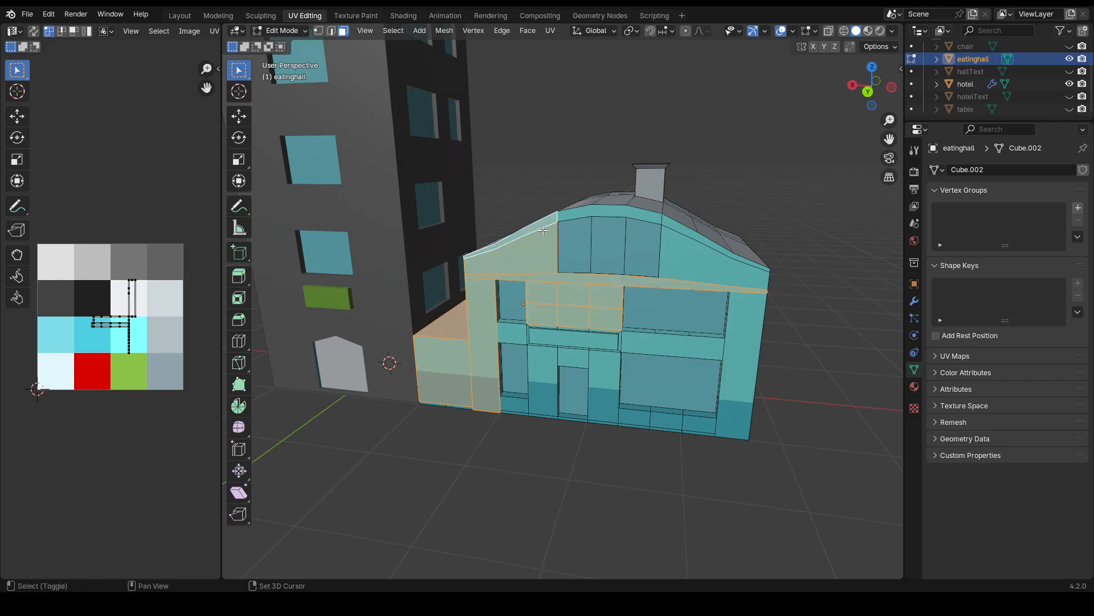
shift+click(607, 214)
shift+click(681, 232)
shift+click(696, 249)
shift+click(756, 329)
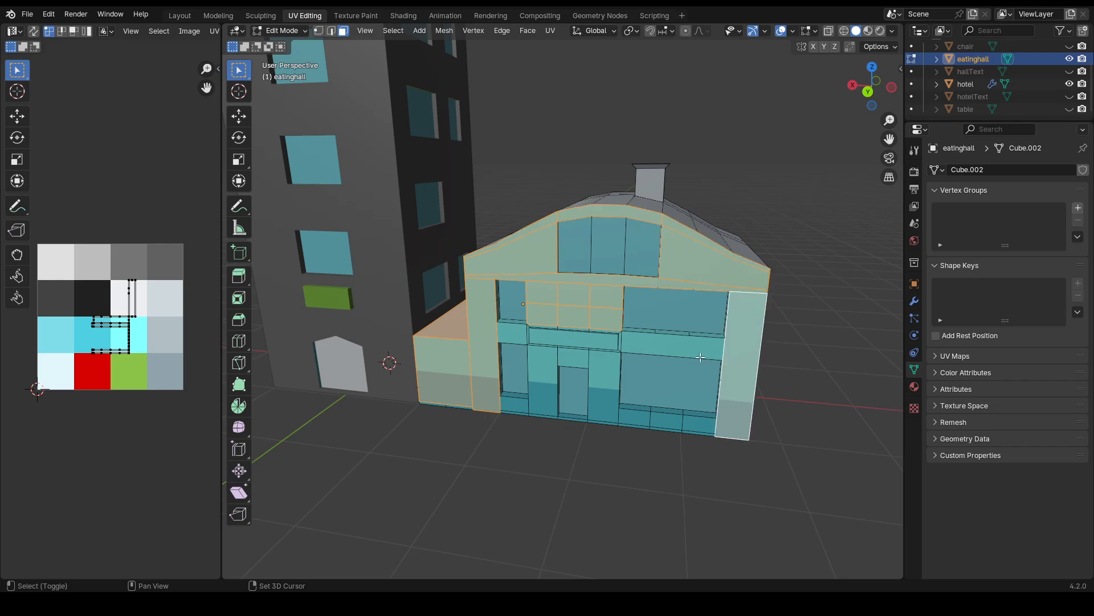
- Add the wall bands and ledges between the upper and lower front windows, the walls flanking the door, and the panel below the small window
shift+click(663, 340)
shift+click(694, 335)
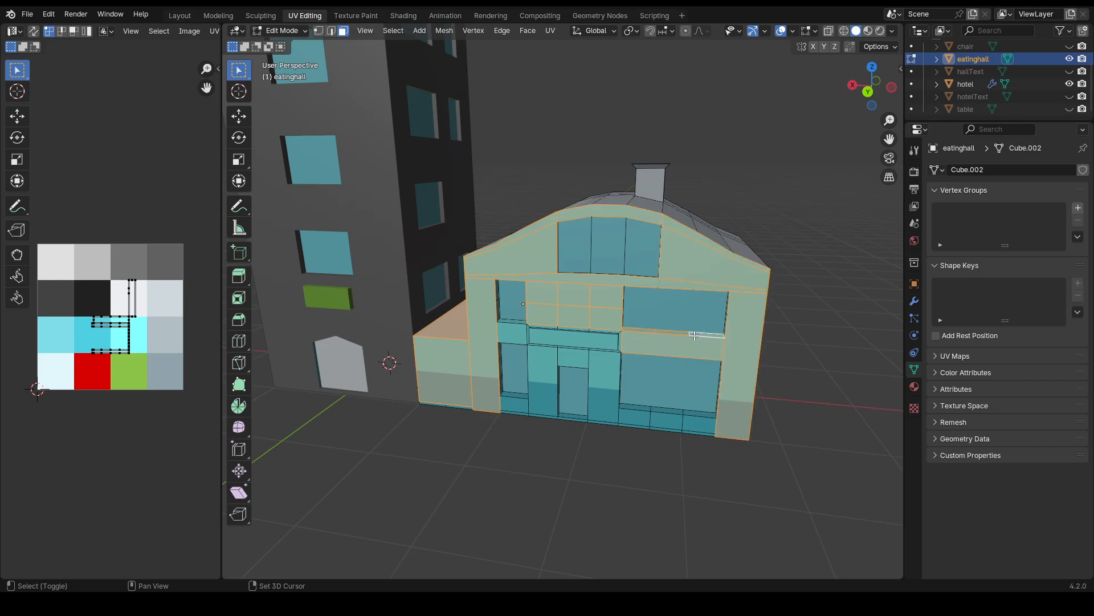
shift+click(511, 327)
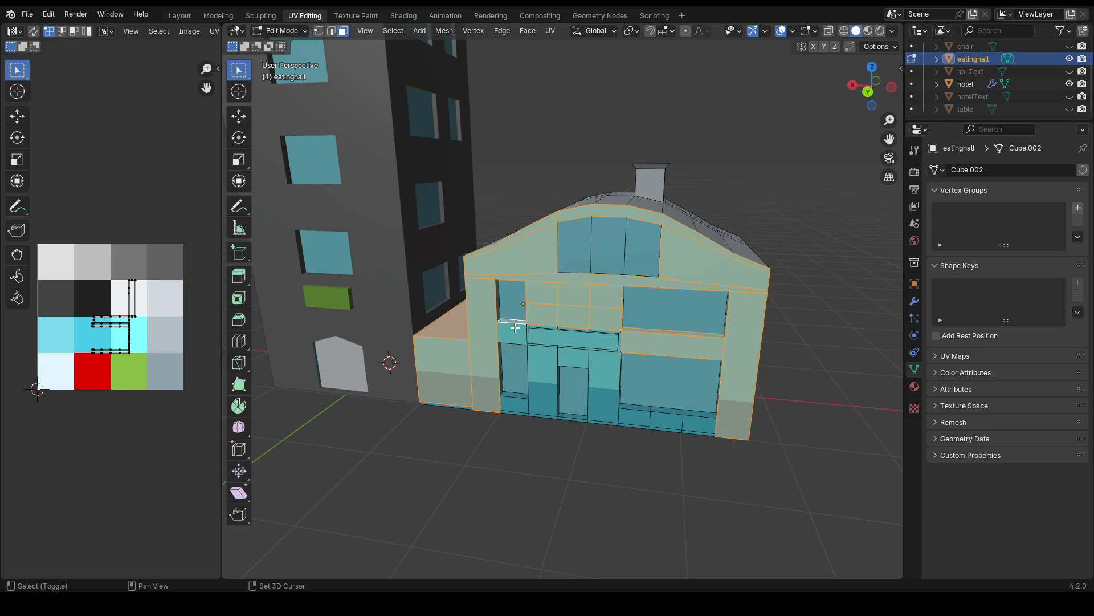
shift+click(547, 365)
shift+click(614, 371)
shift+click(518, 406)
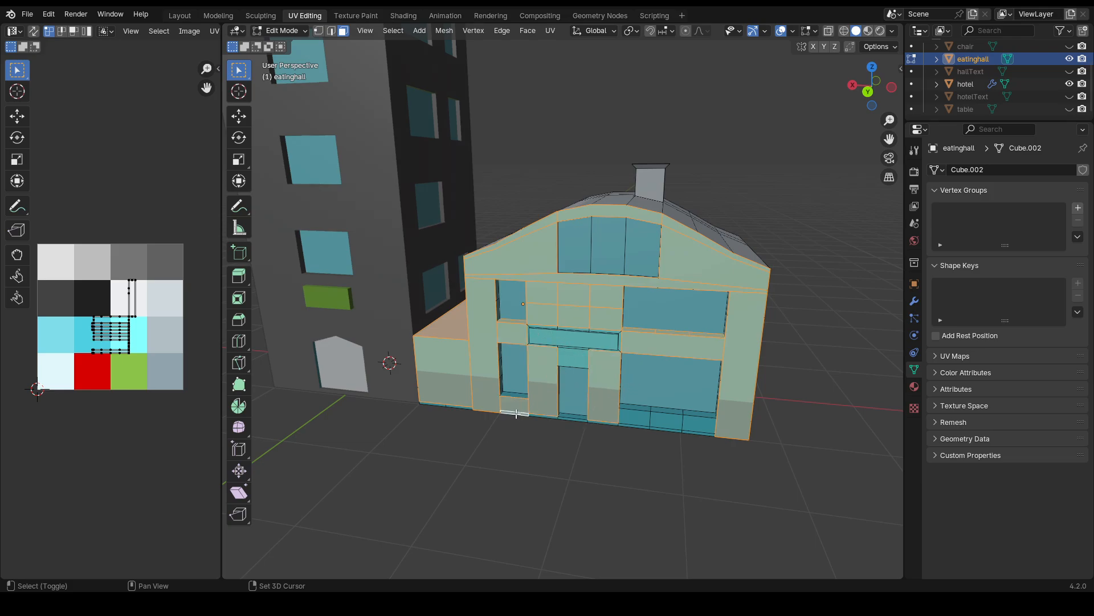
- Add the front base strips, the three panels under the large lower window and its sill faces to the selection
shift+click(550, 417)
shift+click(643, 426)
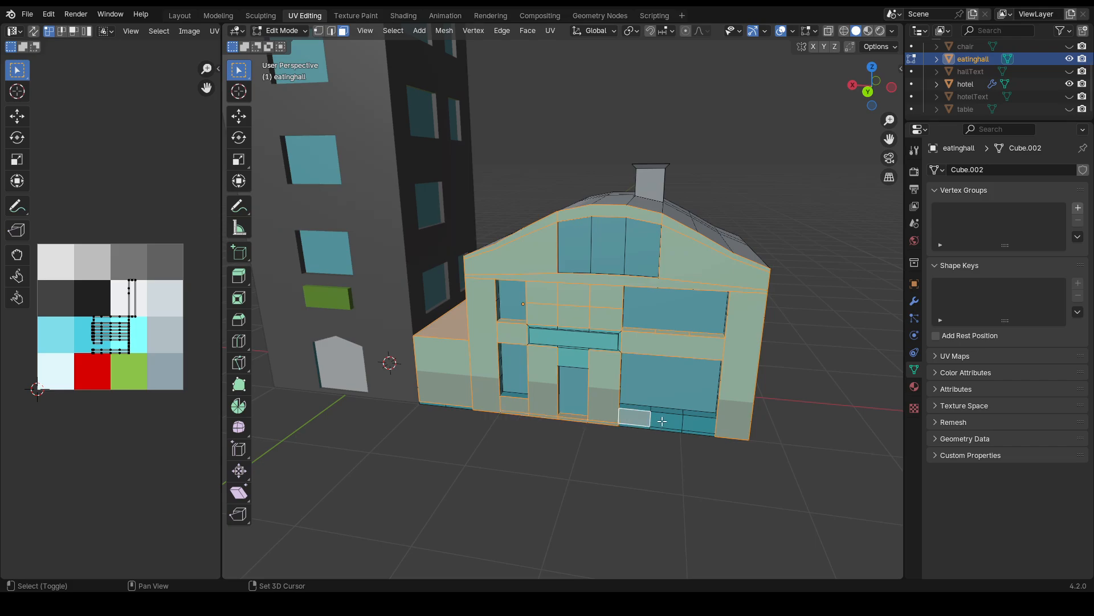
shift+click(662, 421)
shift+click(699, 418)
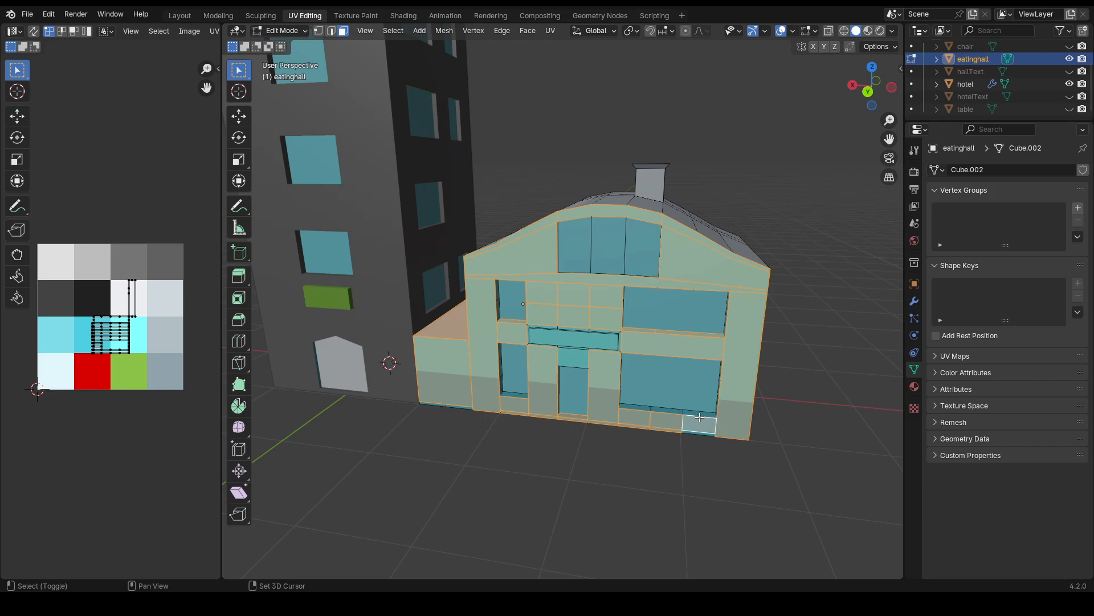
shift+click(698, 433)
shift+click(700, 413)
shift+click(674, 412)
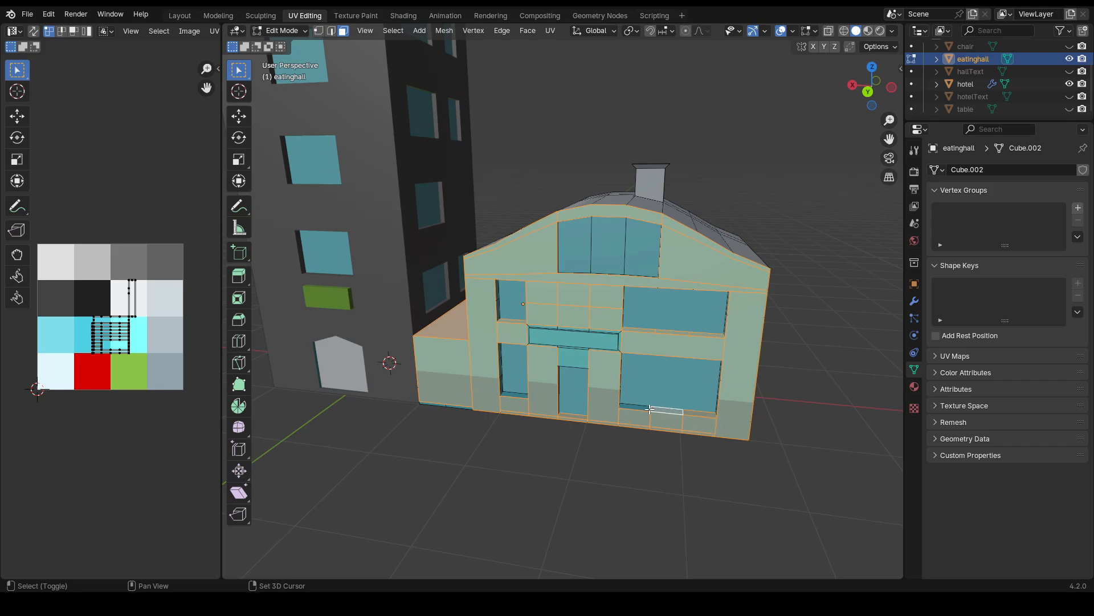
shift+click(651, 408)
- Add the entire windowless side wall and the rear gable with its upper trim faces to the selection
middle_drag(765, 346, 428, 258)
drag(421, 240, 656, 501)
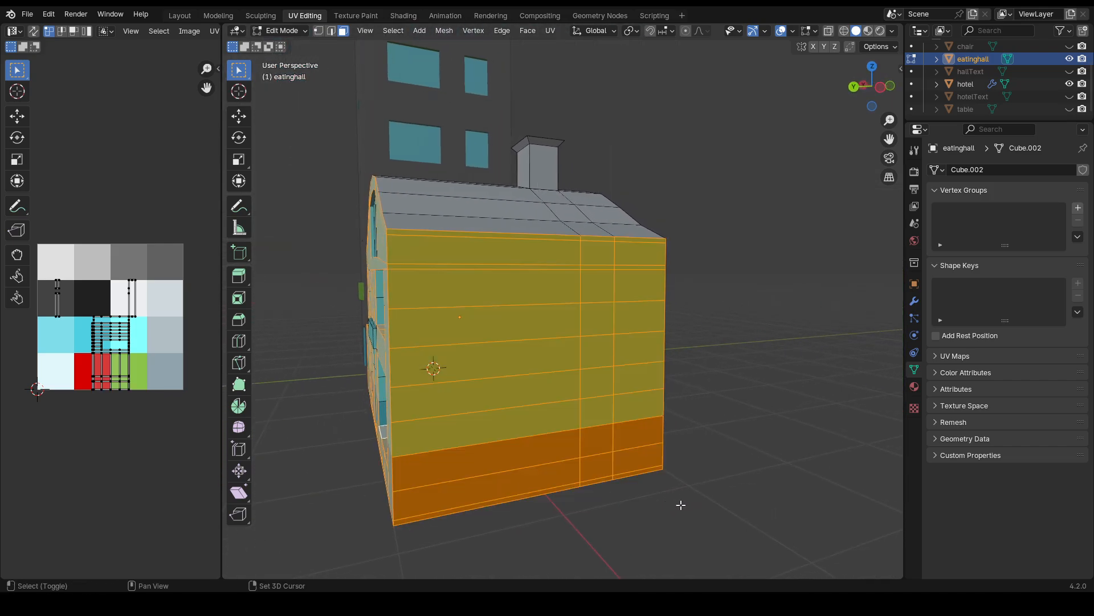
middle_drag(679, 504, 586, 449)
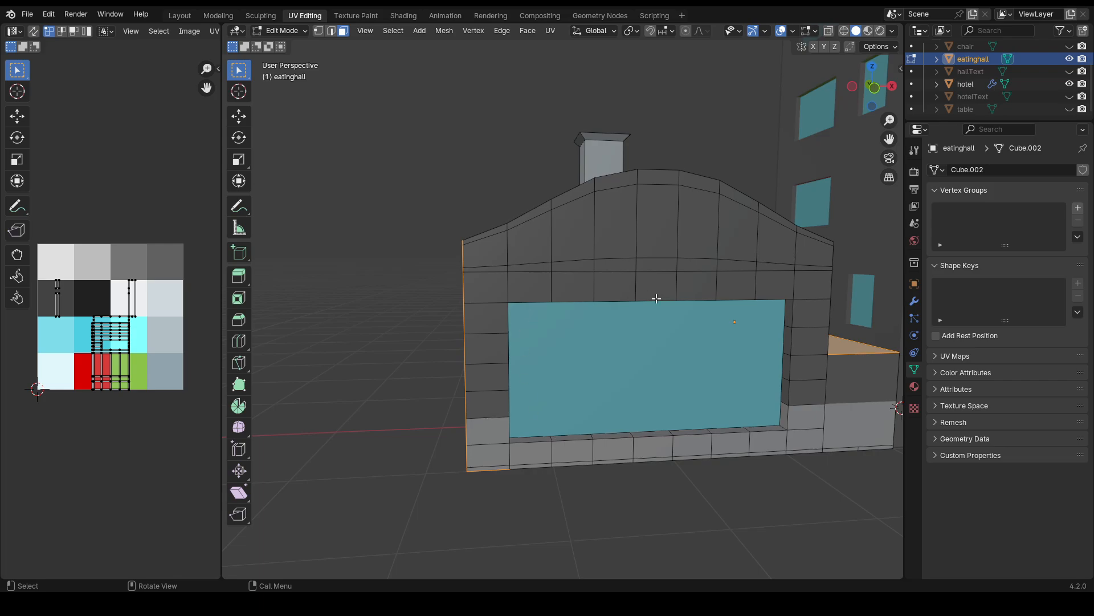
shift+drag(510, 226, 789, 288)
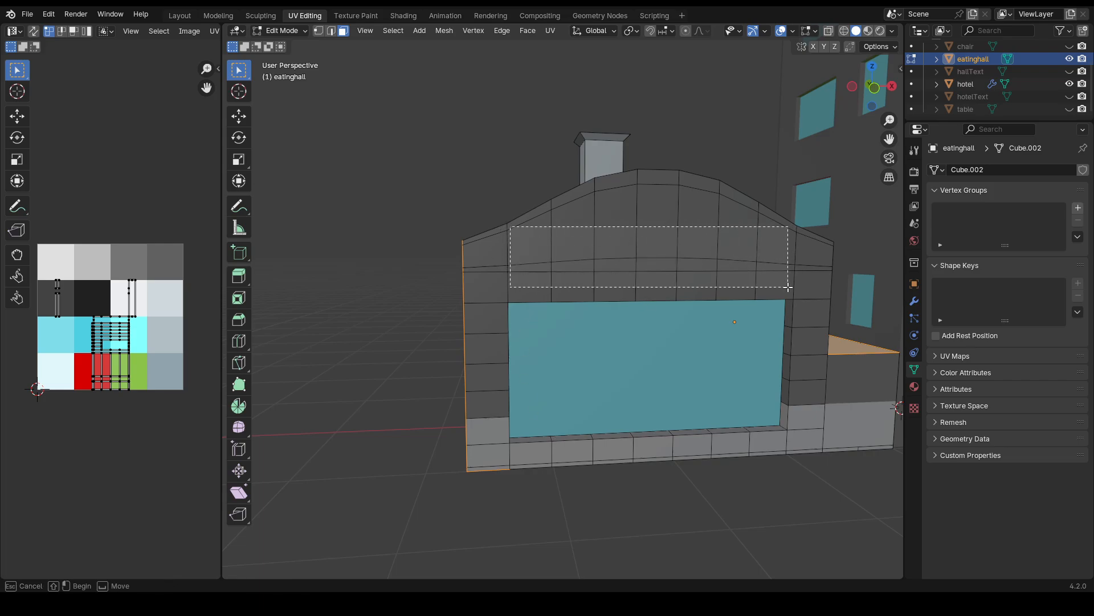
shift+click(729, 199)
shift+click(689, 183)
shift+click(734, 192)
shift+click(737, 220)
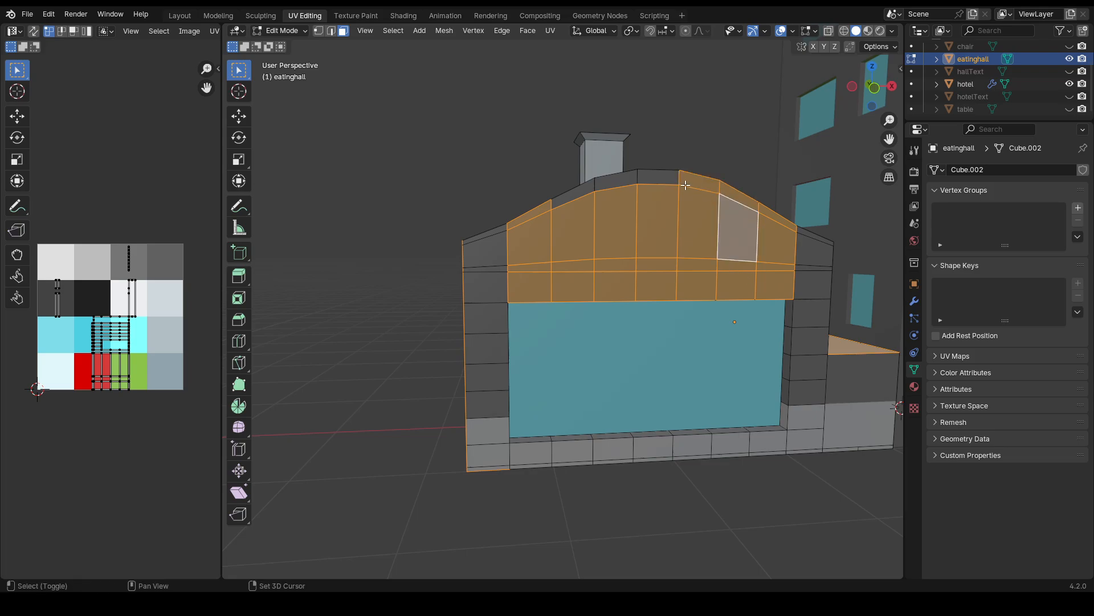
shift+click(659, 176)
shift+click(615, 178)
shift+click(576, 191)
shift+click(487, 236)
shift+click(491, 256)
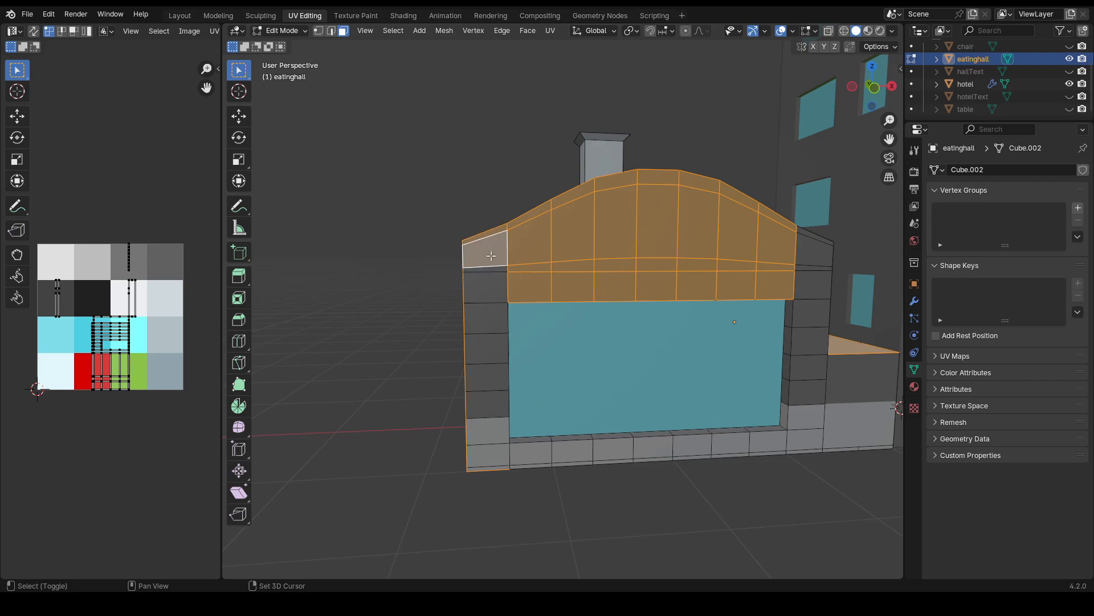
- Extend the selection over the rear wall's two pillars, the annex's rear faces and the base course below the recess
ctrl+click(506, 469)
middle_drag(571, 470, 434, 442)
ctrl+click(656, 427)
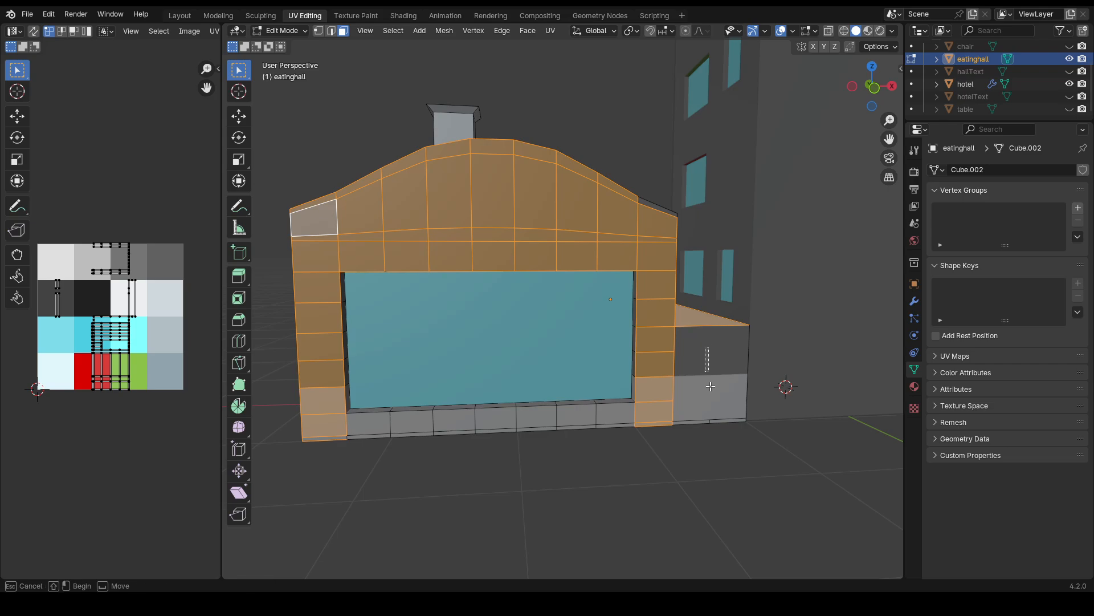
ctrl+click(707, 411)
ctrl+click(389, 418)
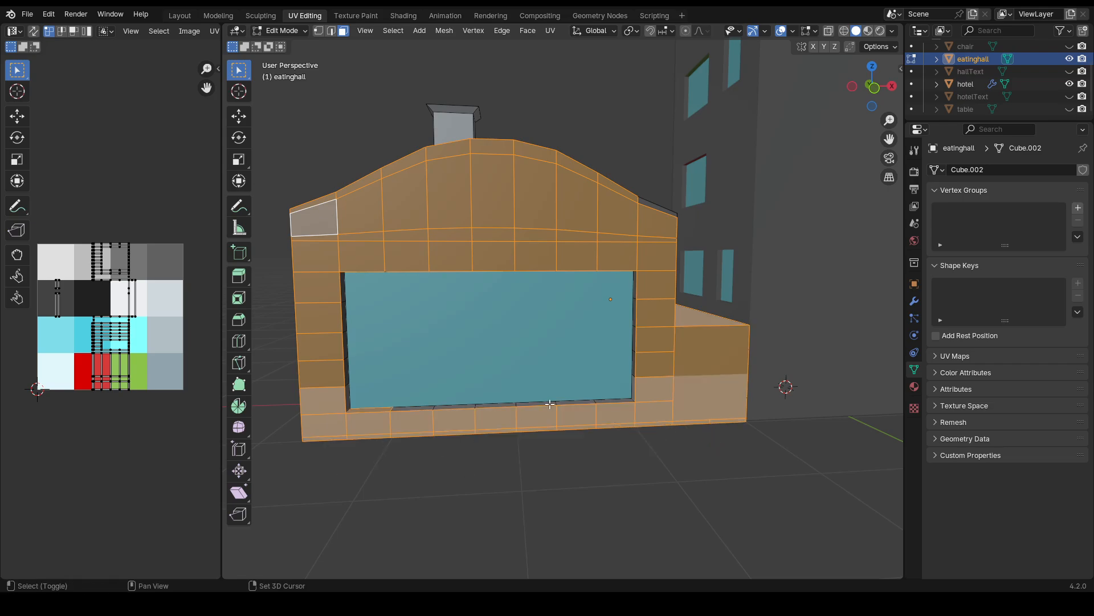
- Add the row of sill faces along the lower edge of the rear recess to the selection
middle_drag(389, 417, 409, 452)
shift+click(389, 462)
shift+click(433, 461)
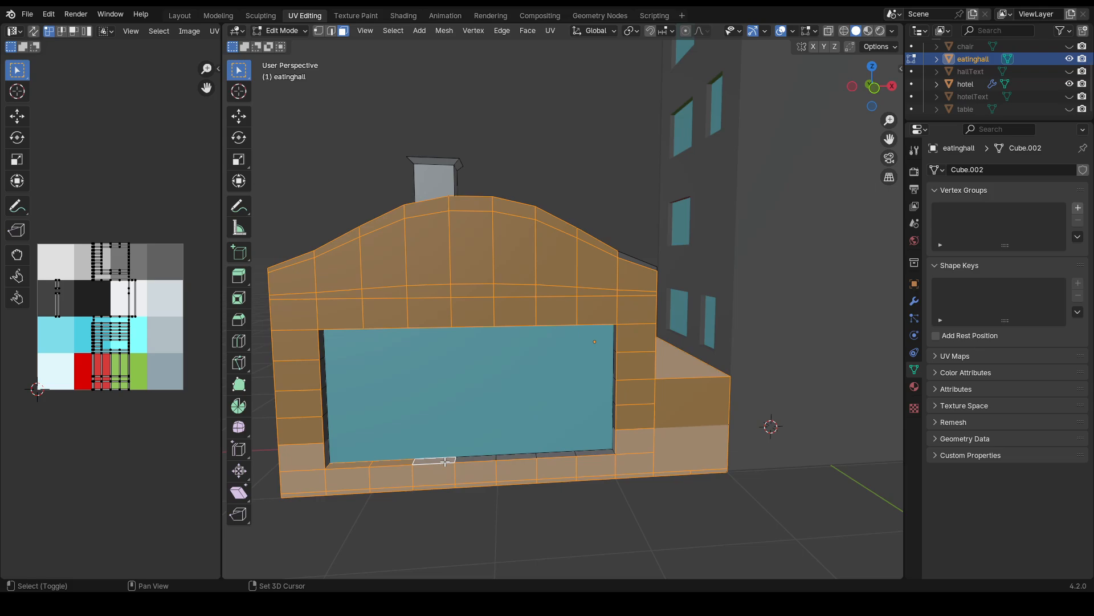
shift+click(473, 460)
shift+click(520, 458)
shift+click(555, 456)
shift+click(595, 453)
- Add the narrow vertical reveal faces on both sides of the rear recess to the selection
middle_drag(616, 448, 720, 414)
shift+click(672, 337)
shift+click(672, 355)
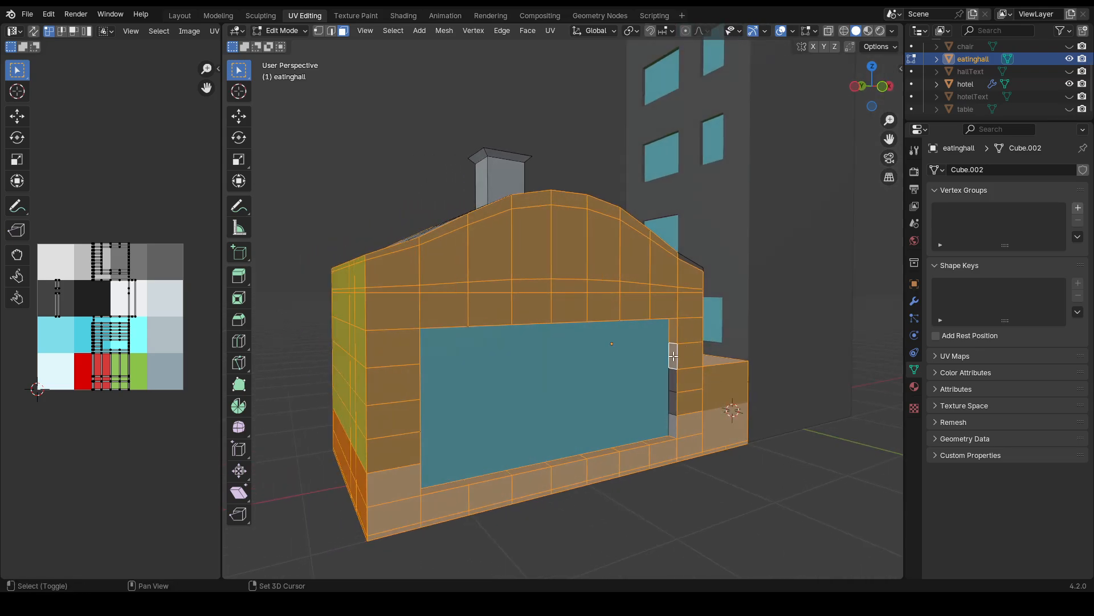
shift+click(674, 375)
shift+click(673, 401)
shift+click(669, 425)
shift+click(649, 413)
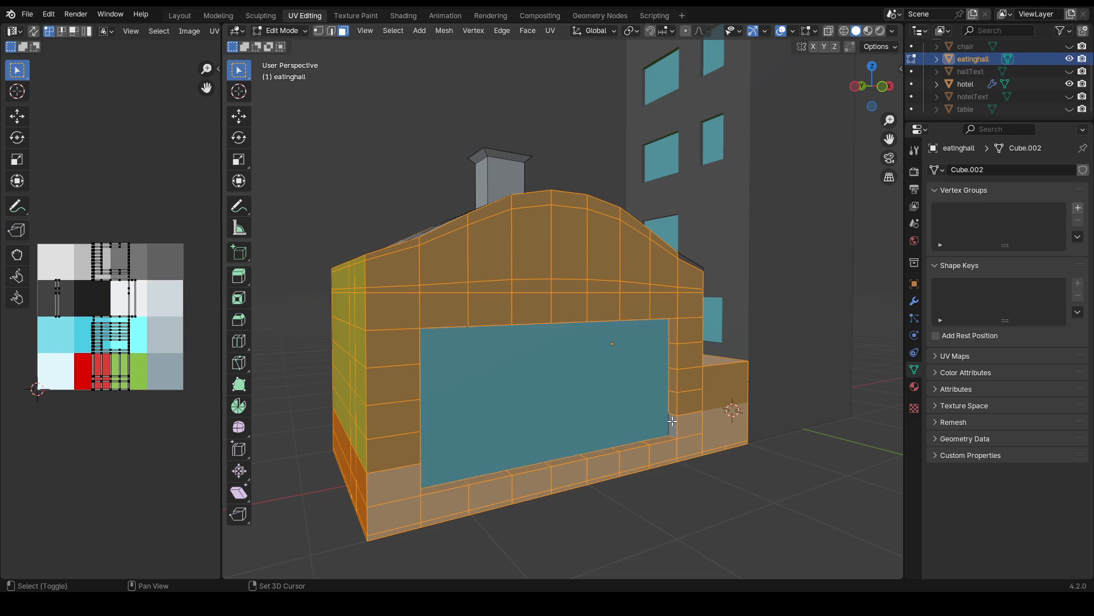
shift+click(672, 423)
middle_drag(679, 403, 472, 355)
shift+click(442, 324)
shift+click(442, 346)
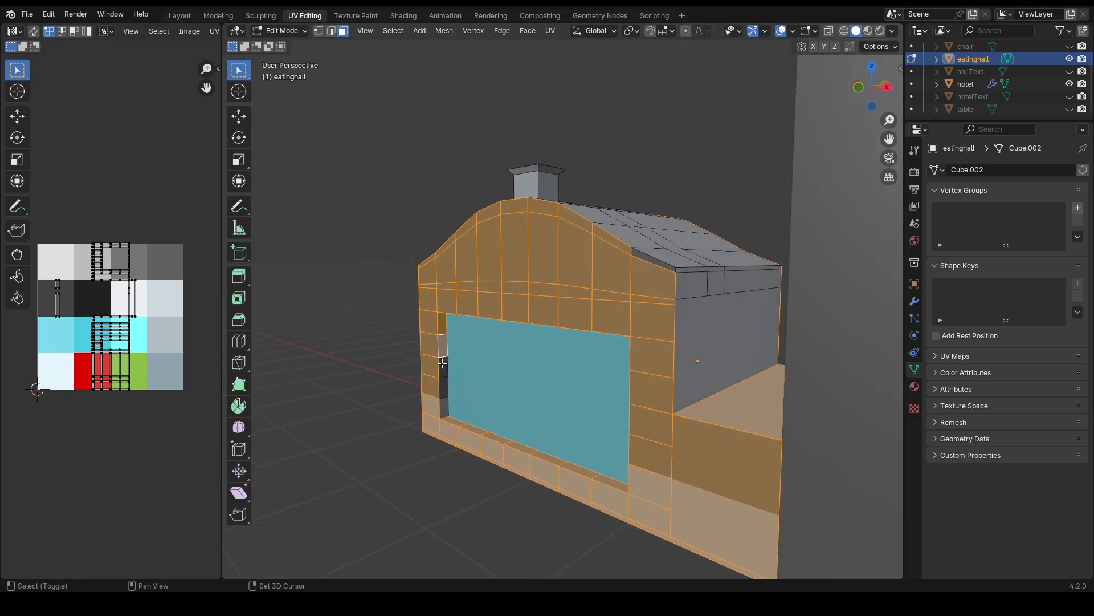
shift+click(444, 407)
- Add the side wall above the annex and the thin strip faces under its eave to the selection
shift+drag(689, 284, 745, 375)
shift+click(684, 269)
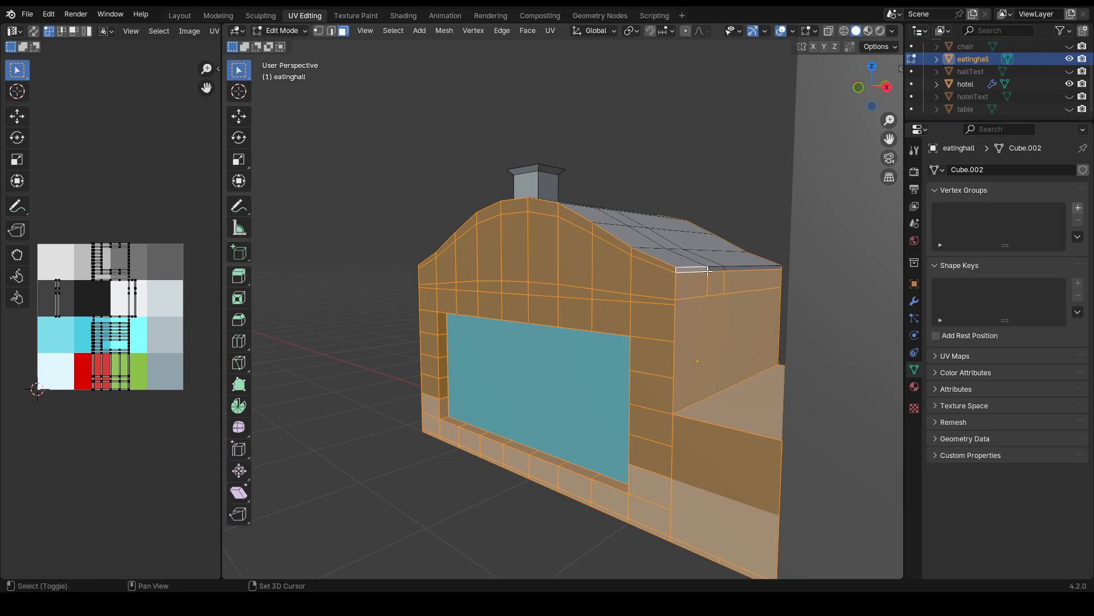
shift+click(739, 270)
middle_drag(644, 268, 861, 284)
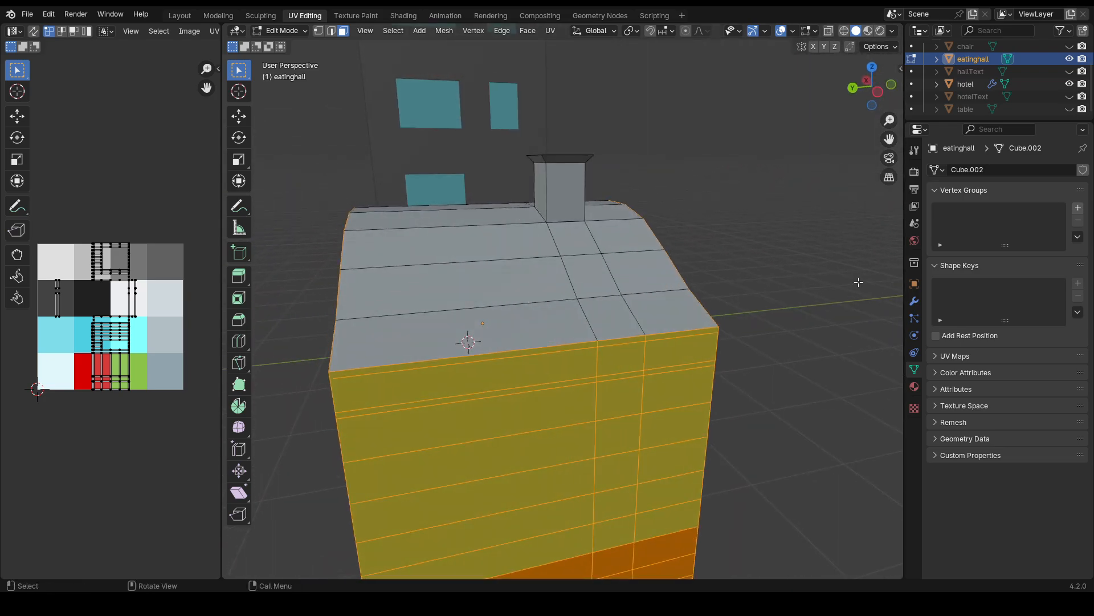
scroll(471, 323, down, 4)
middle_drag(472, 323, 584, 314)
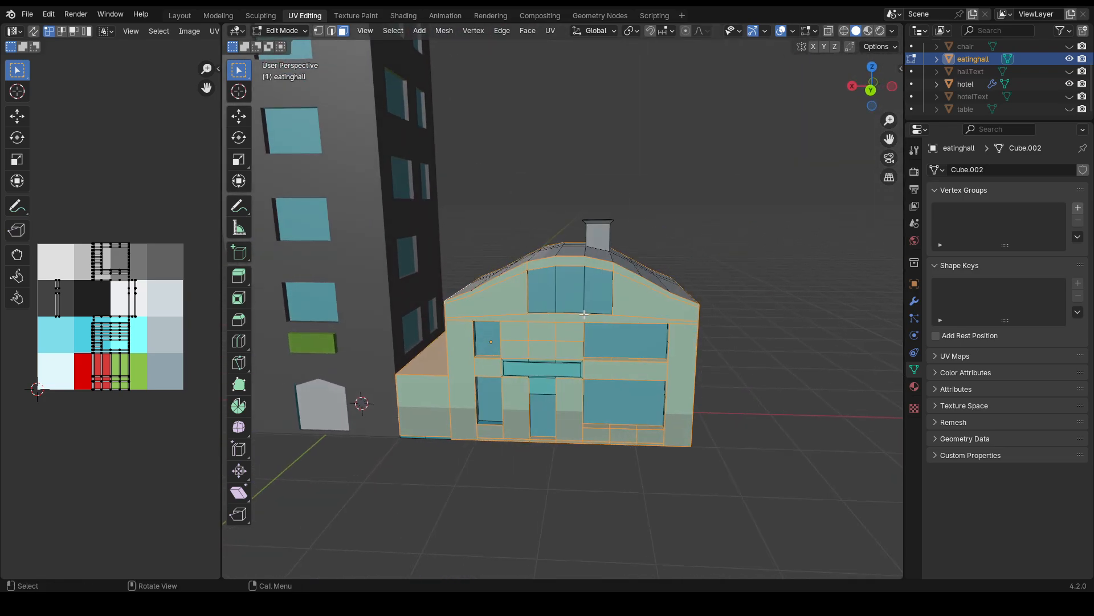
- Unwrap the selected wall faces, shrink their UVs to fit one swatch, place them on the dark grey swatch, and clear the selection
key(u)
click(583, 313)
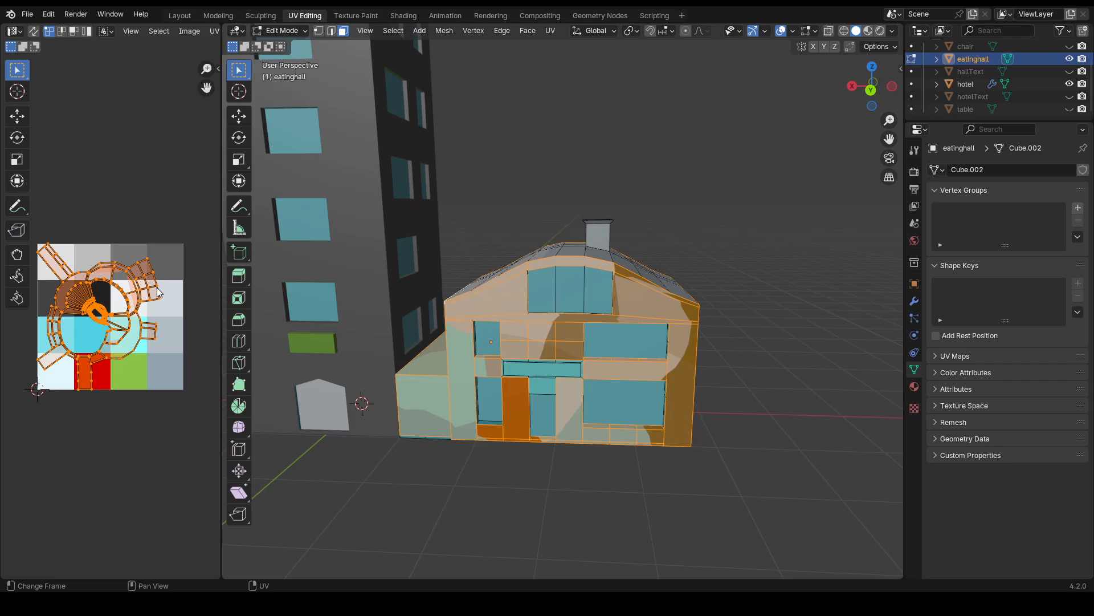
key(s)
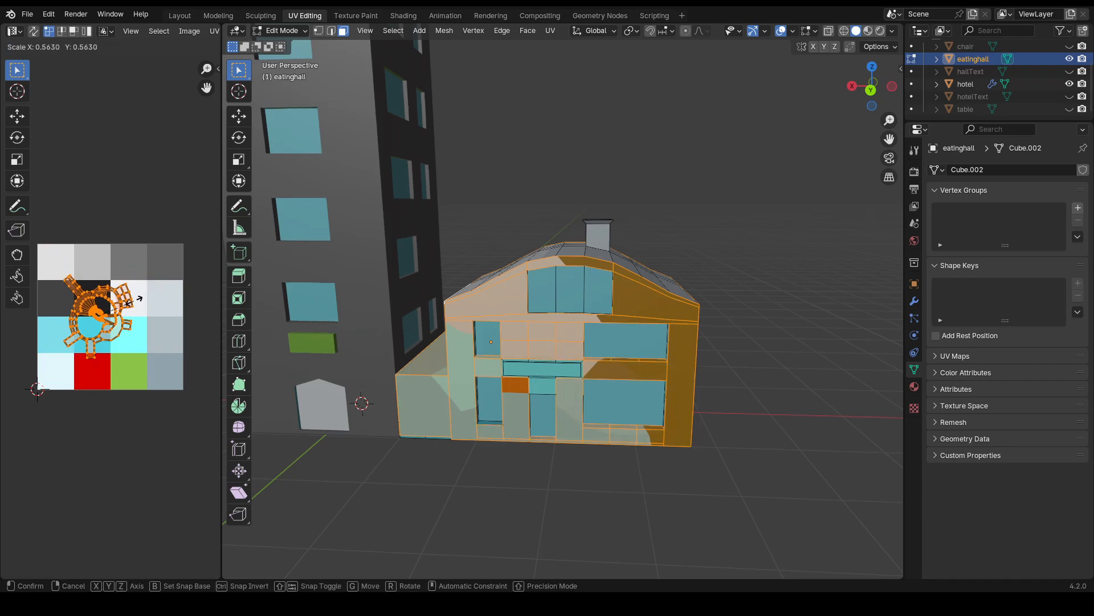
click(111, 292)
key(g)
click(70, 295)
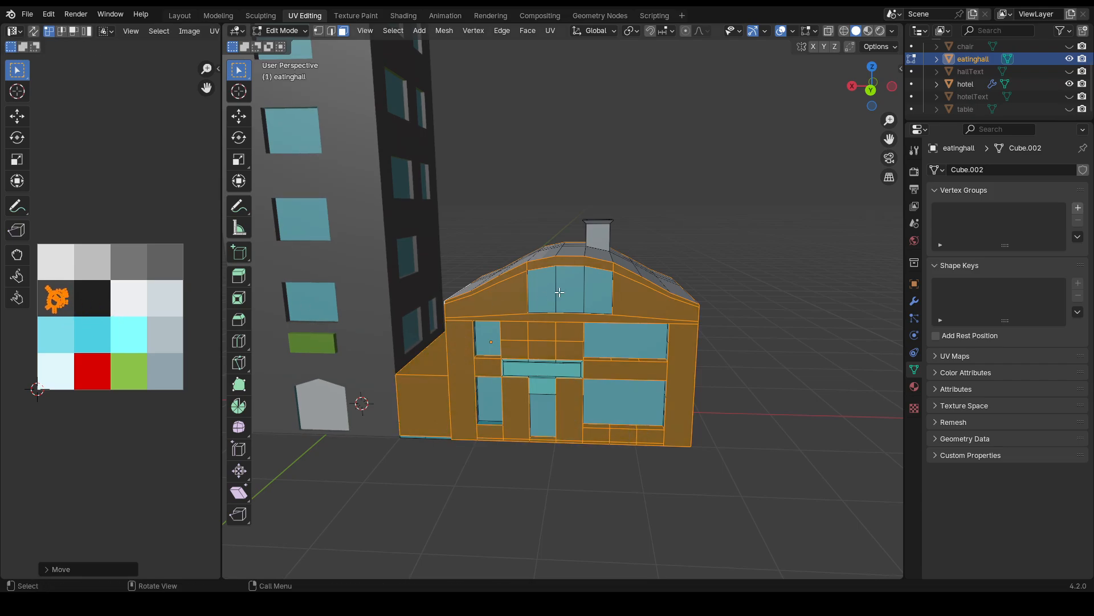
middle_drag(559, 292, 607, 293)
scroll(607, 294, down, 5)
click(677, 315)
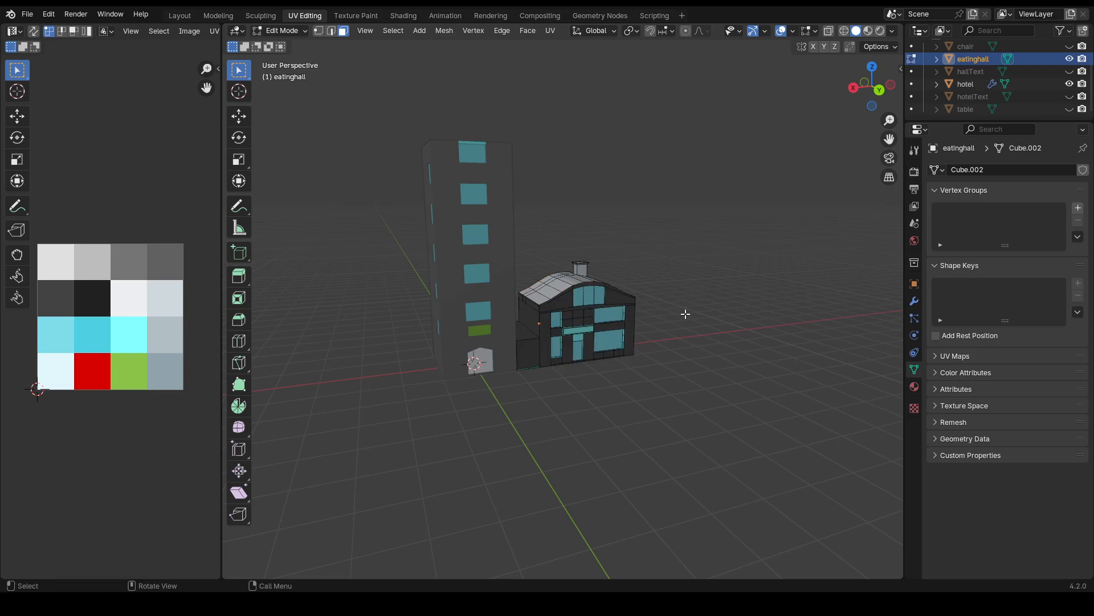
- Select a roof face in front of the chimney and grow the selection until it covers the whole roof and chimney
middle_drag(685, 314, 661, 334)
scroll(594, 291, up, 4)
click(586, 290)
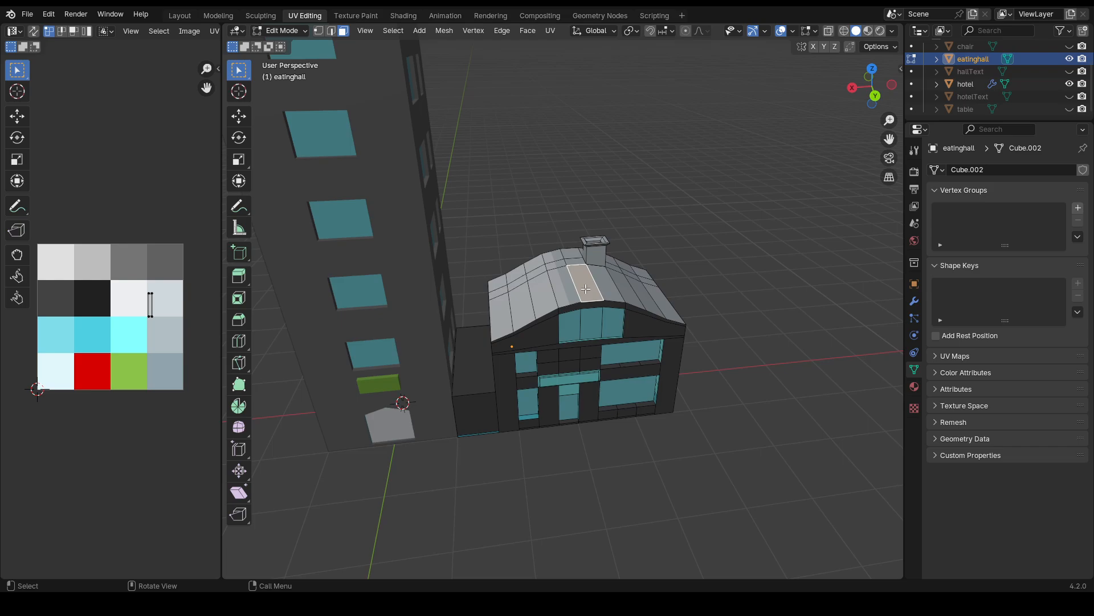
key(ctrl+KP_Add)
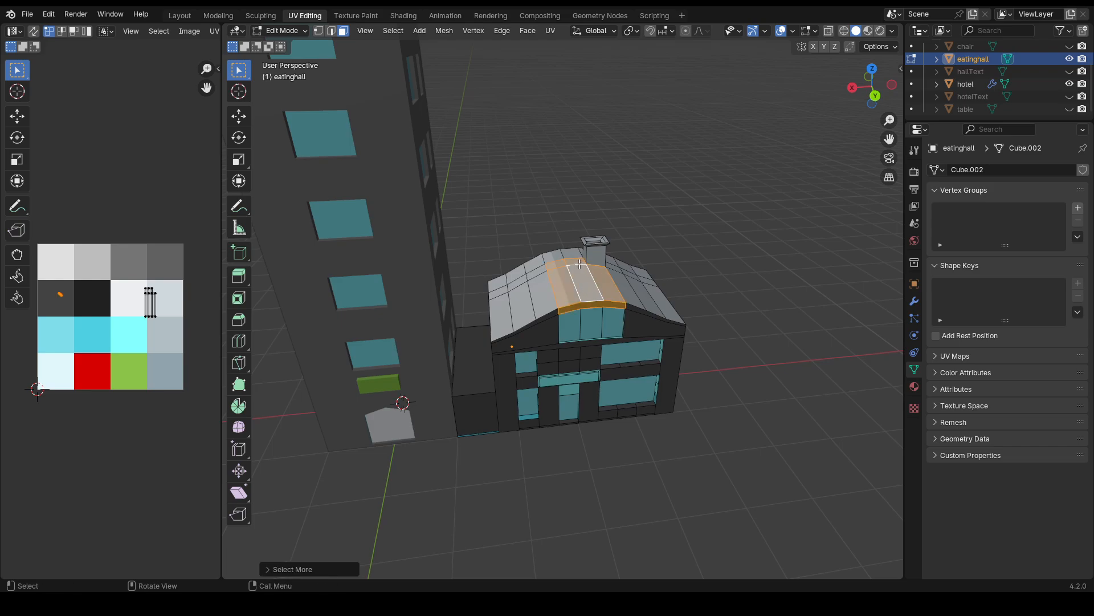
click(579, 264)
key(ctrl+KP_Add)
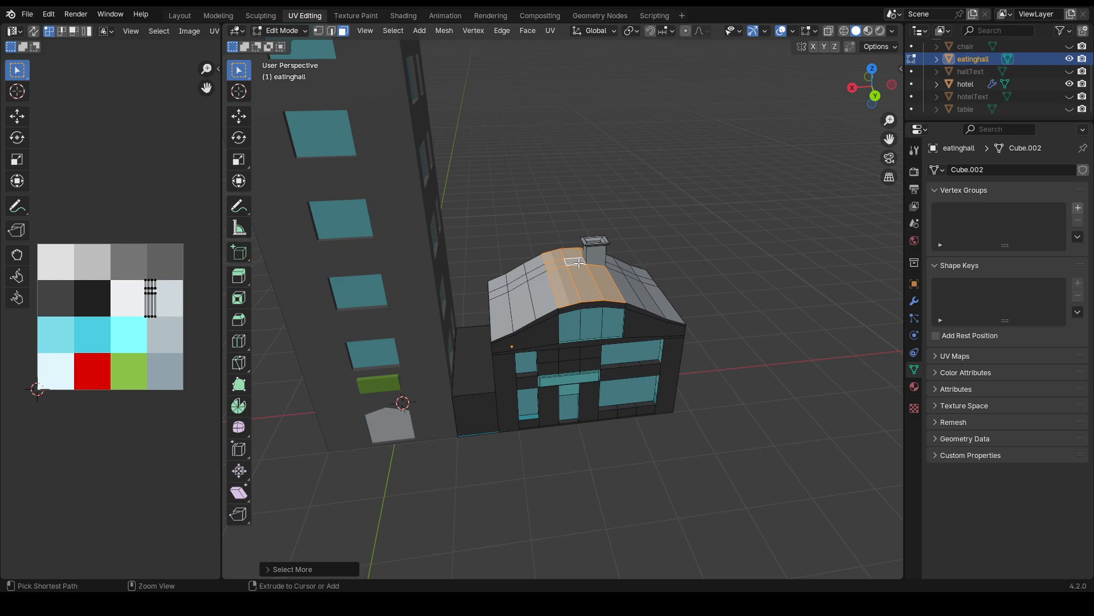
key(ctrl+KP_Add)
key(ctrl+KP_Add)
key(ctrl+KP_Add)
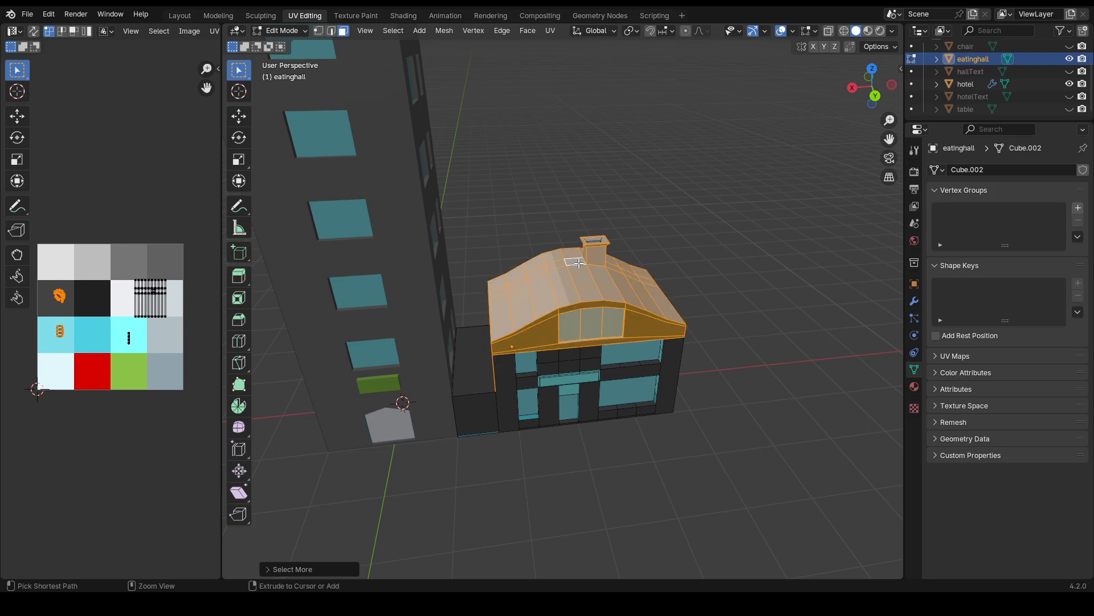
middle_drag(682, 324, 495, 289)
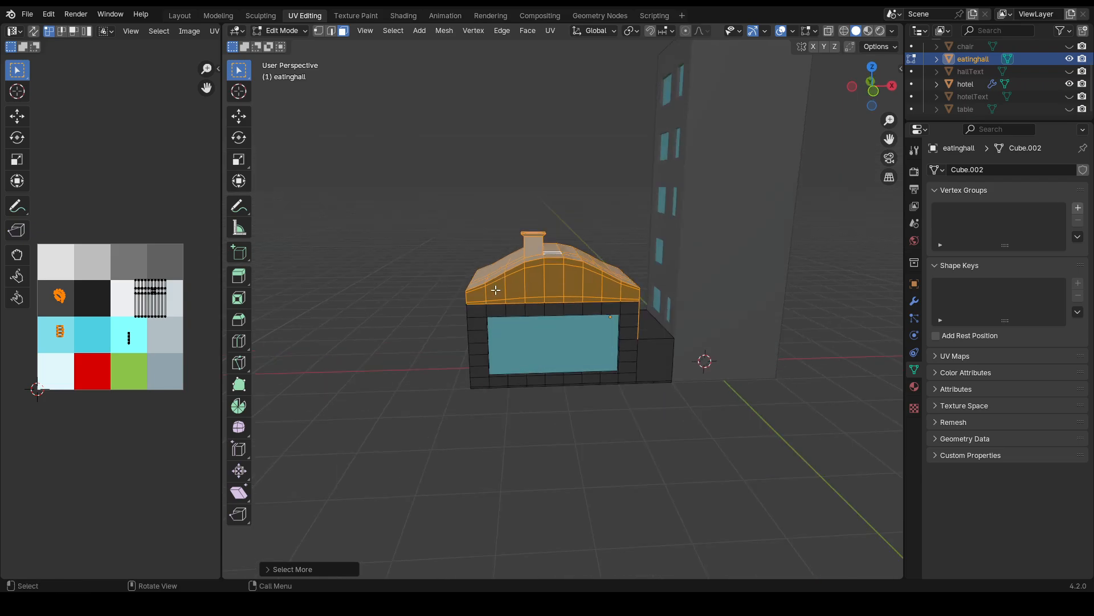
middle_drag(579, 271, 736, 317)
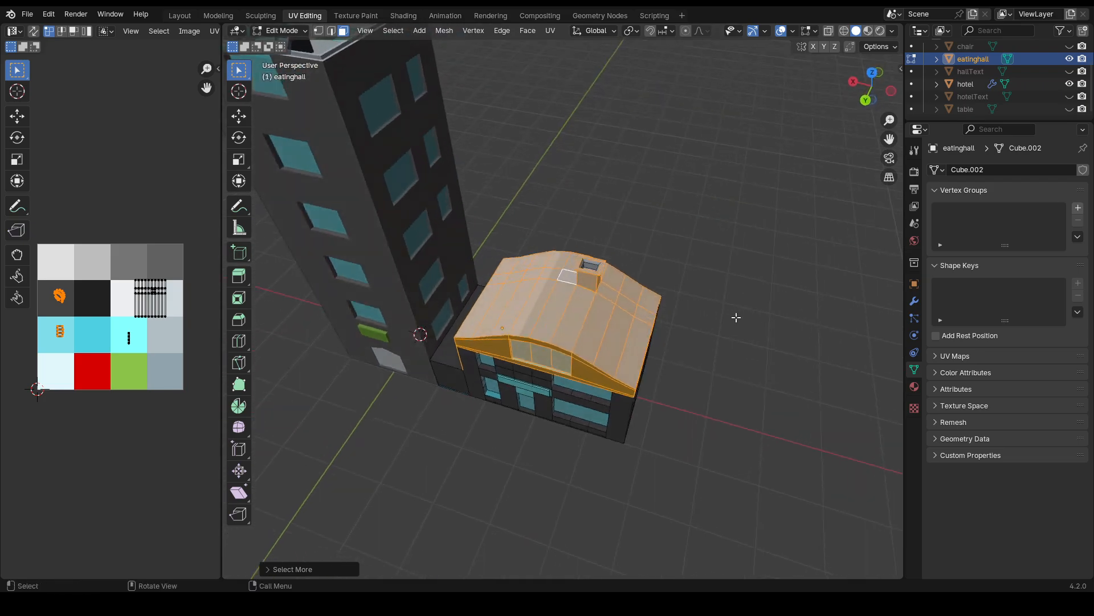
- Replace the selection with all the roof faces, selecting them together from above
click(536, 297)
middle_drag(494, 264, 518, 311)
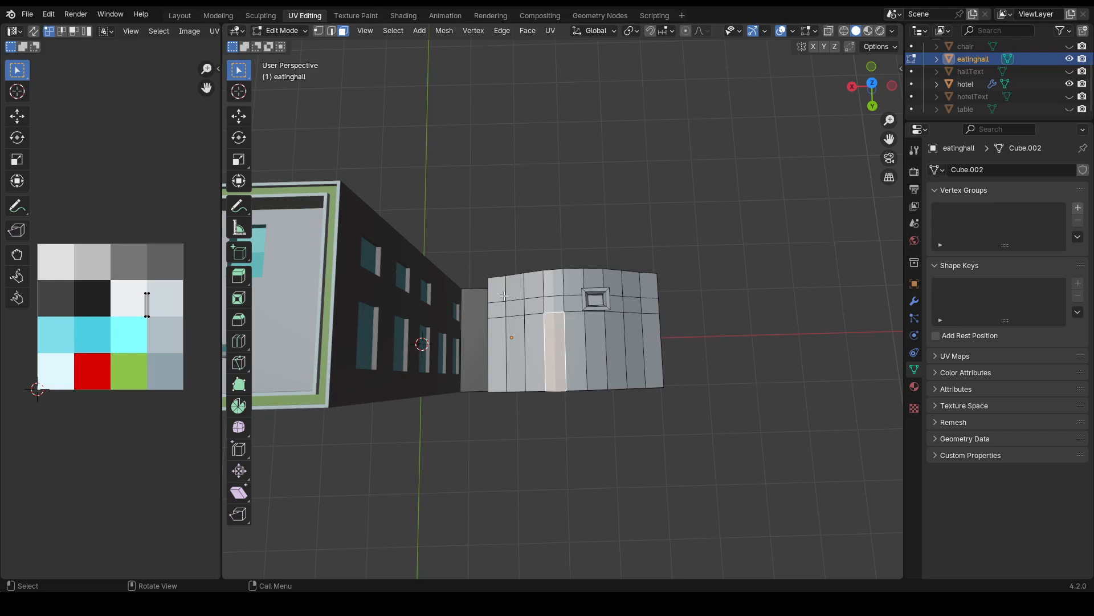
drag(496, 290, 650, 381)
click(596, 285)
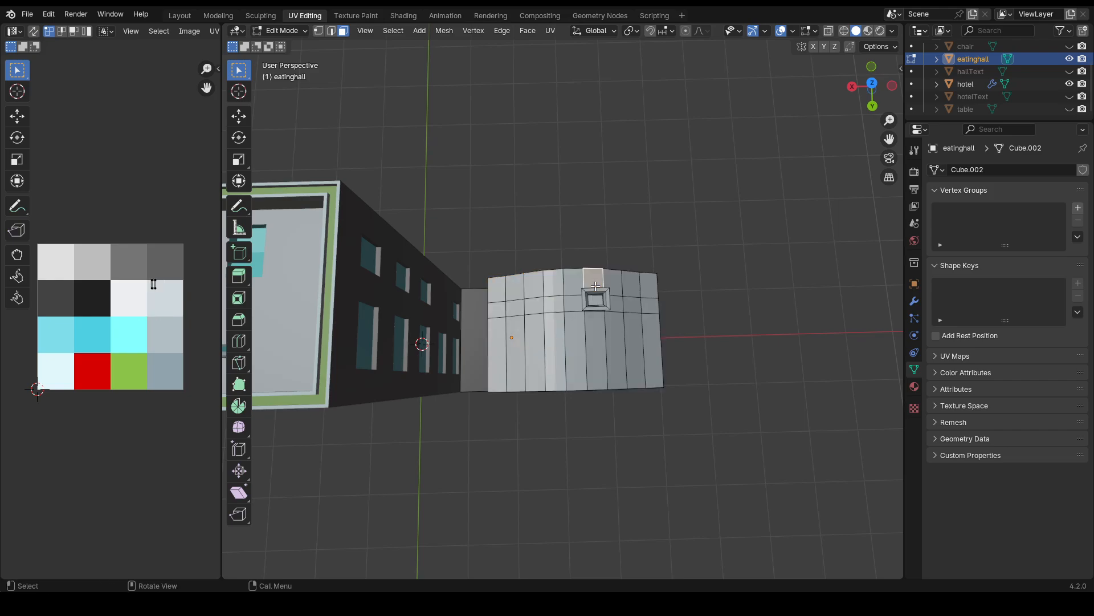
drag(493, 286, 652, 376)
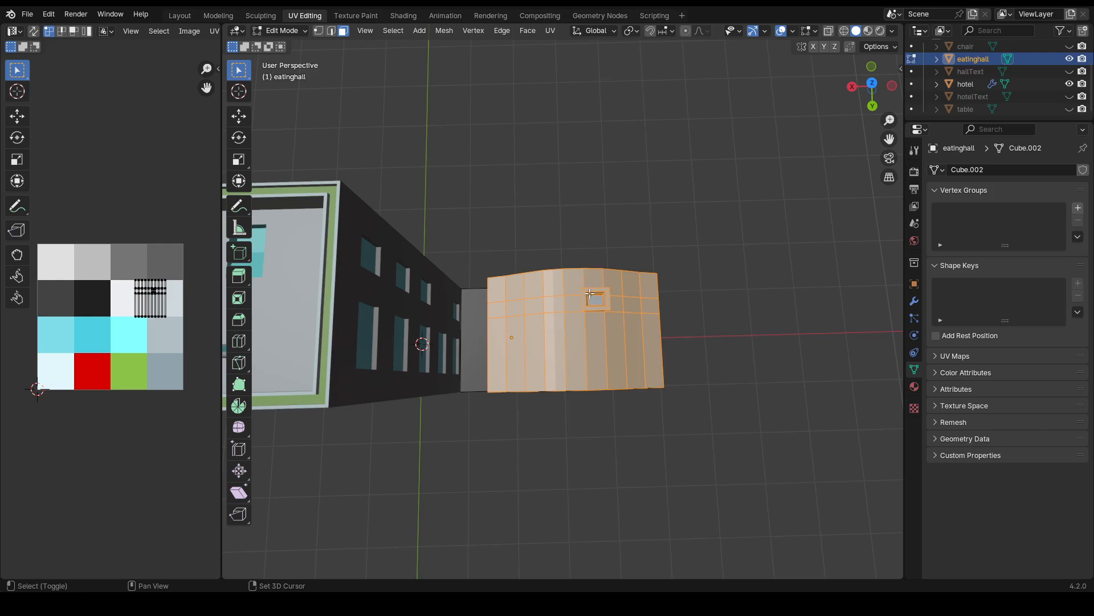
- Remove the chimney's outer side faces from the roof selection
middle_drag(590, 293, 502, 225)
shift+click(606, 210)
shift+click(576, 253)
middle_drag(576, 246, 444, 208)
shift+click(510, 181)
shift+click(508, 165)
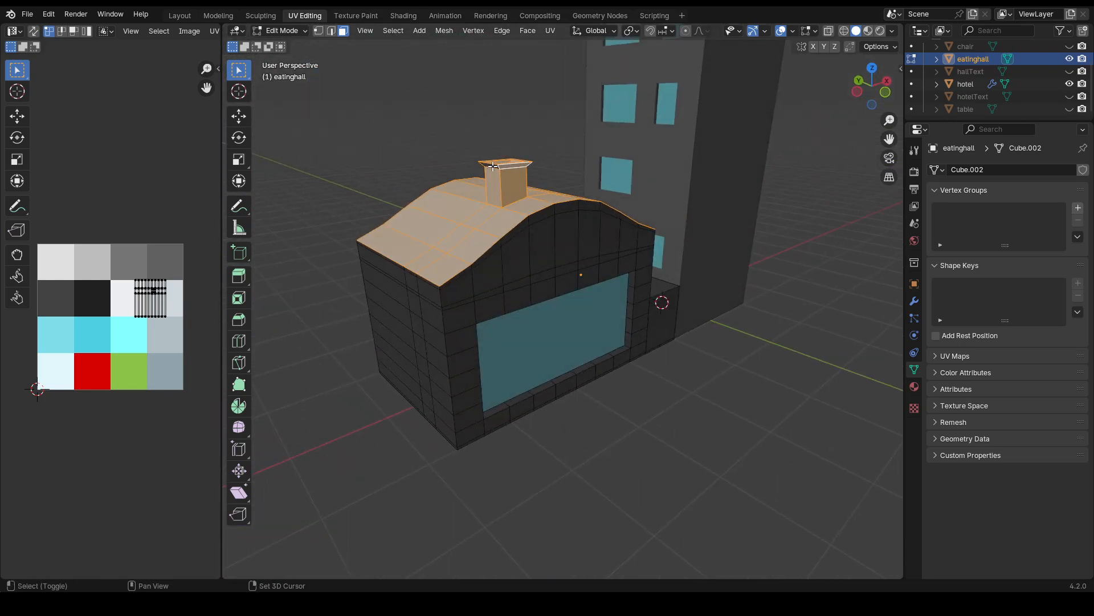
middle_drag(495, 168, 698, 183)
middle_drag(577, 200, 642, 188)
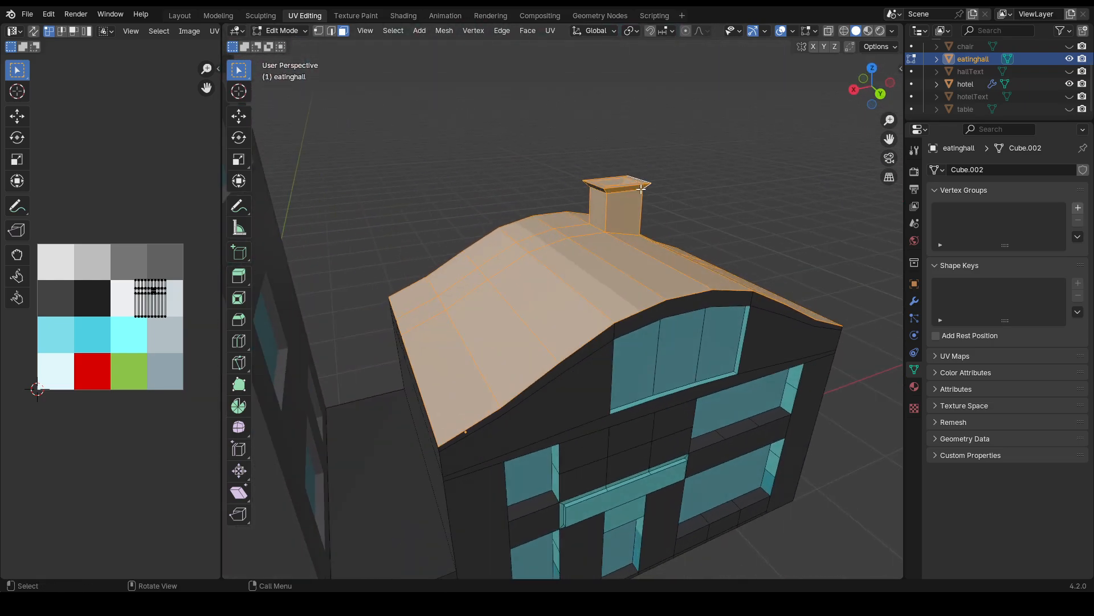
shift+click(624, 212)
shift+click(593, 207)
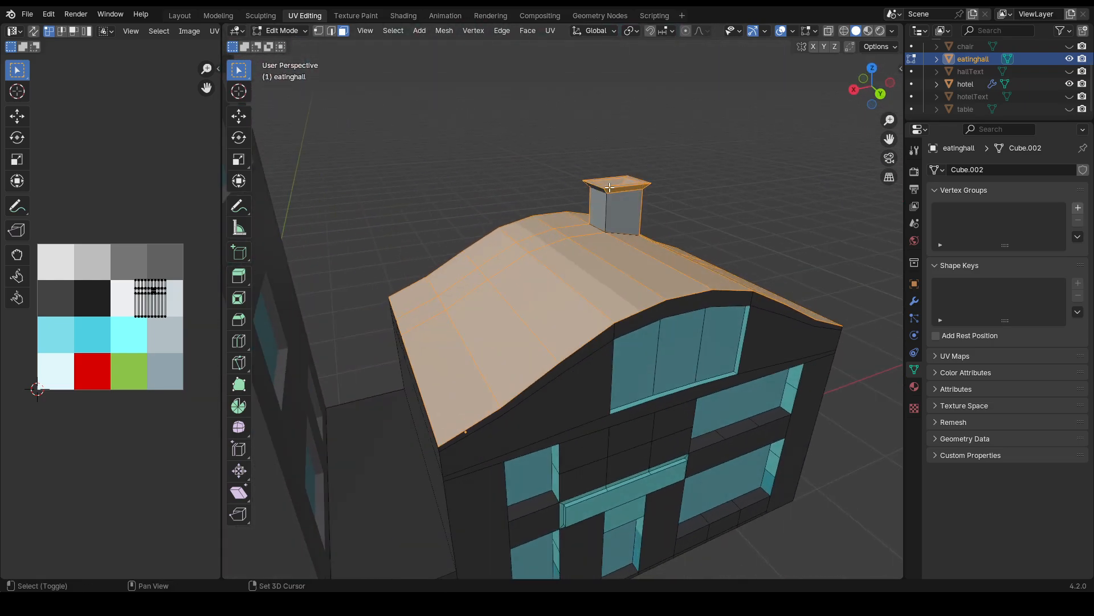
- Deselect the remaining chimney walls, rim and inner faces so only the roof surface stays selected
shift+drag(651, 166, 582, 191)
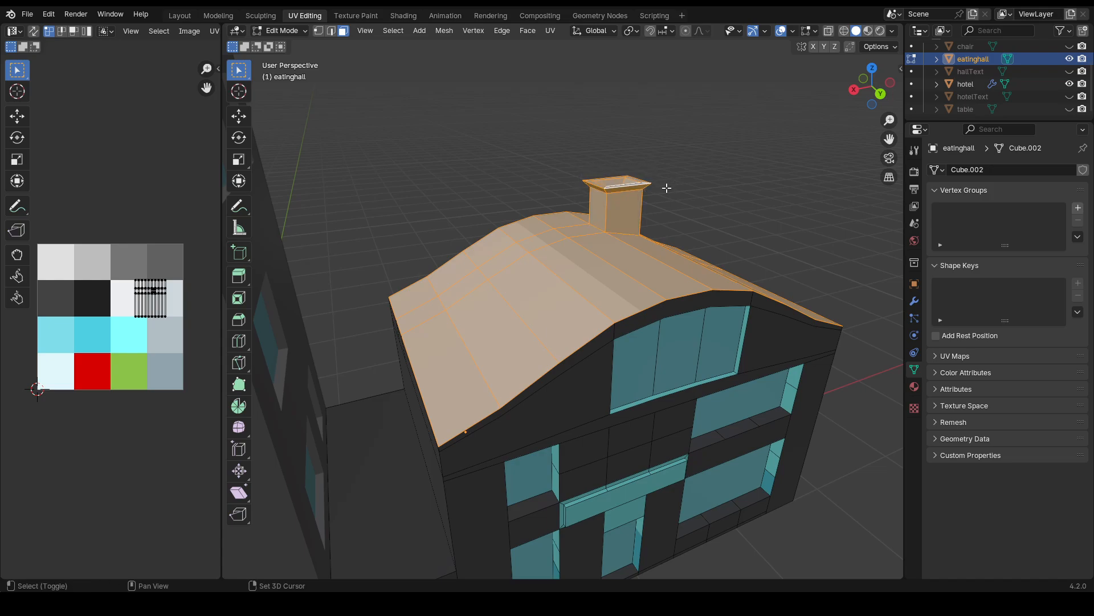
shift+drag(655, 168, 604, 197)
shift+click(623, 202)
shift+click(592, 188)
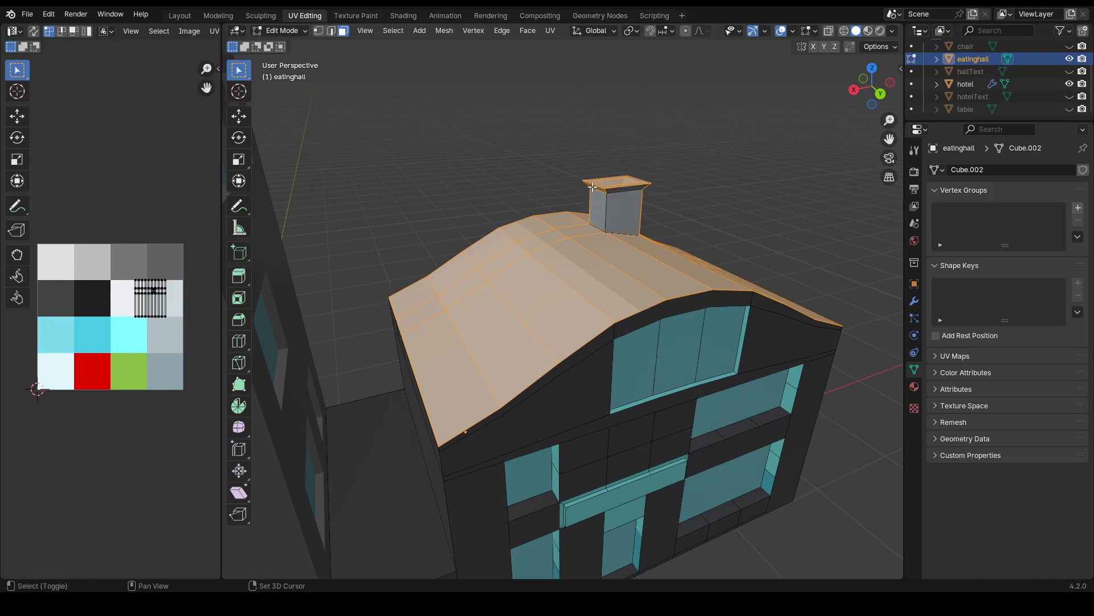
shift+click(596, 191)
shift+click(598, 191)
middle_drag(613, 185, 588, 262)
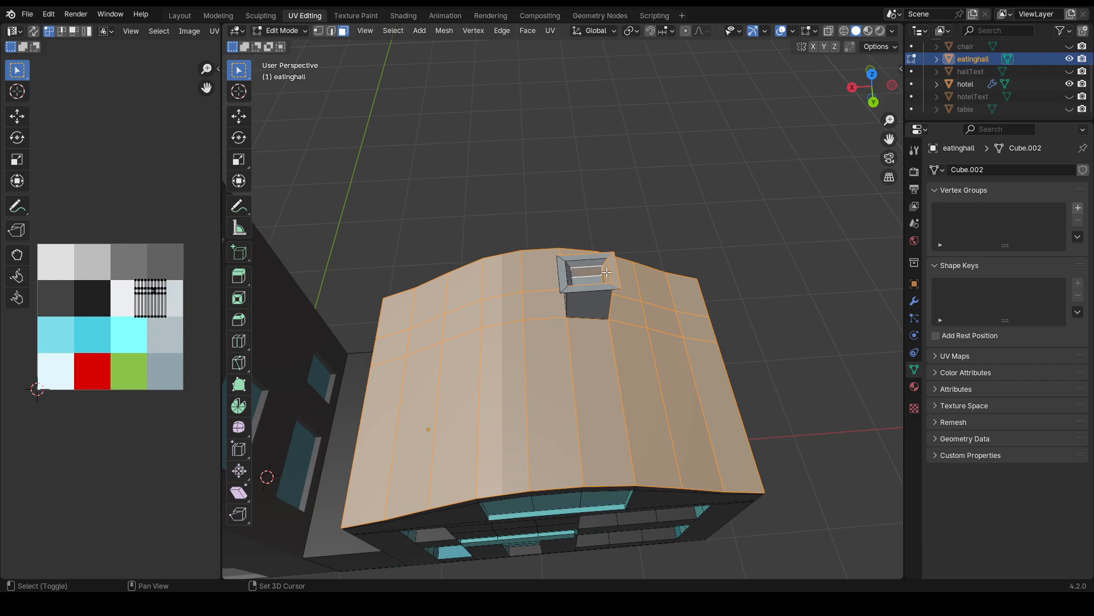
middle_drag(603, 275, 688, 172)
shift+click(520, 169)
shift+click(500, 169)
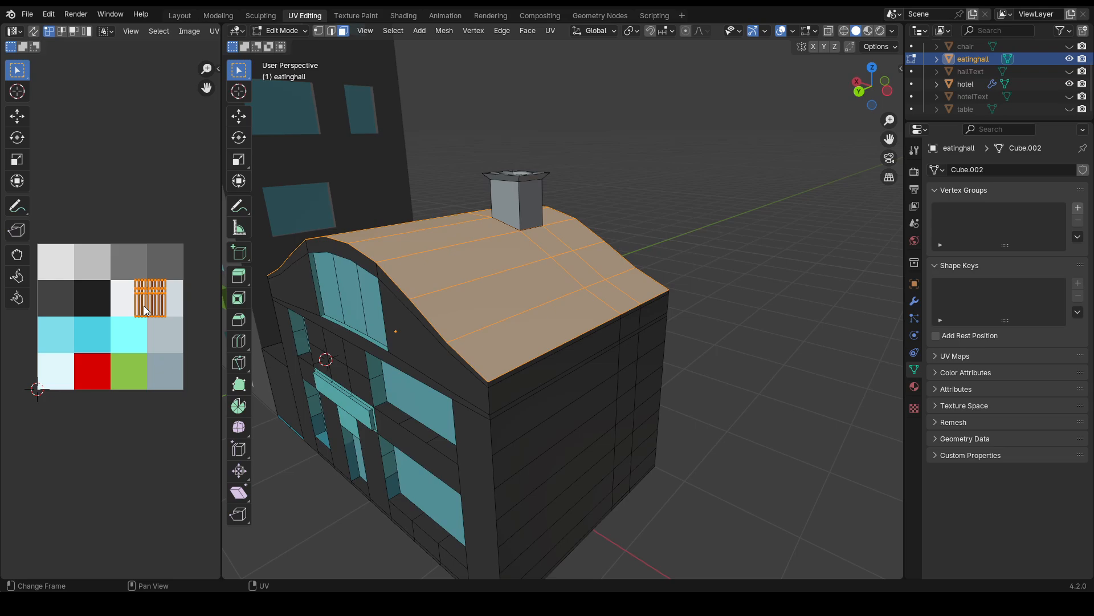
- Move the roof faces' UVs onto the red swatch and shrink them to fit inside it
key(g)
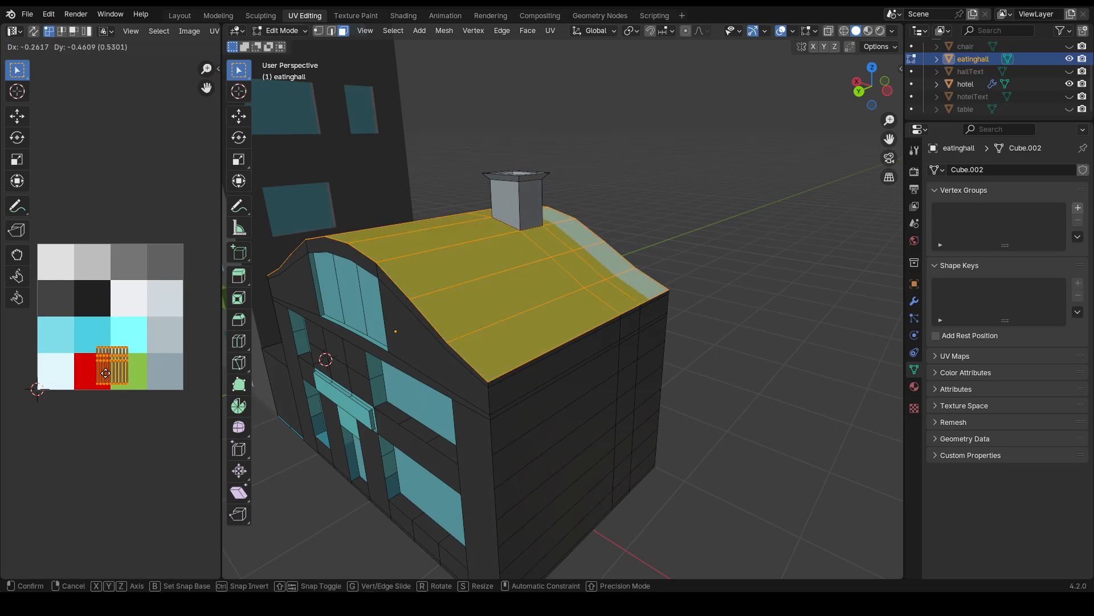
click(86, 379)
key(s)
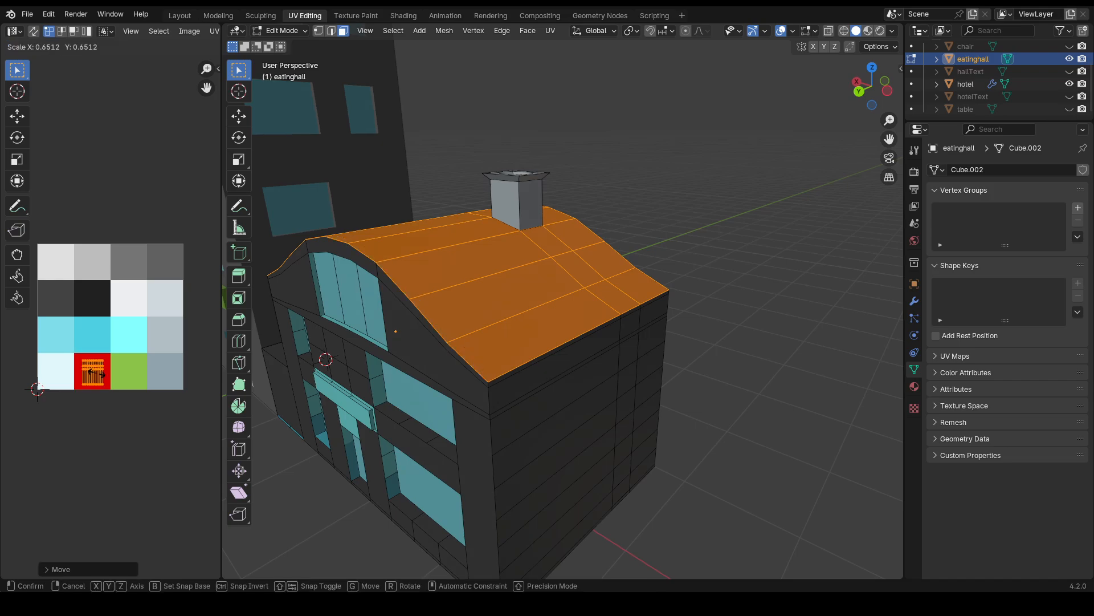
click(89, 377)
- Select the narrow curved fascia faces under the roof edge on the front gable
middle_drag(319, 342, 518, 324)
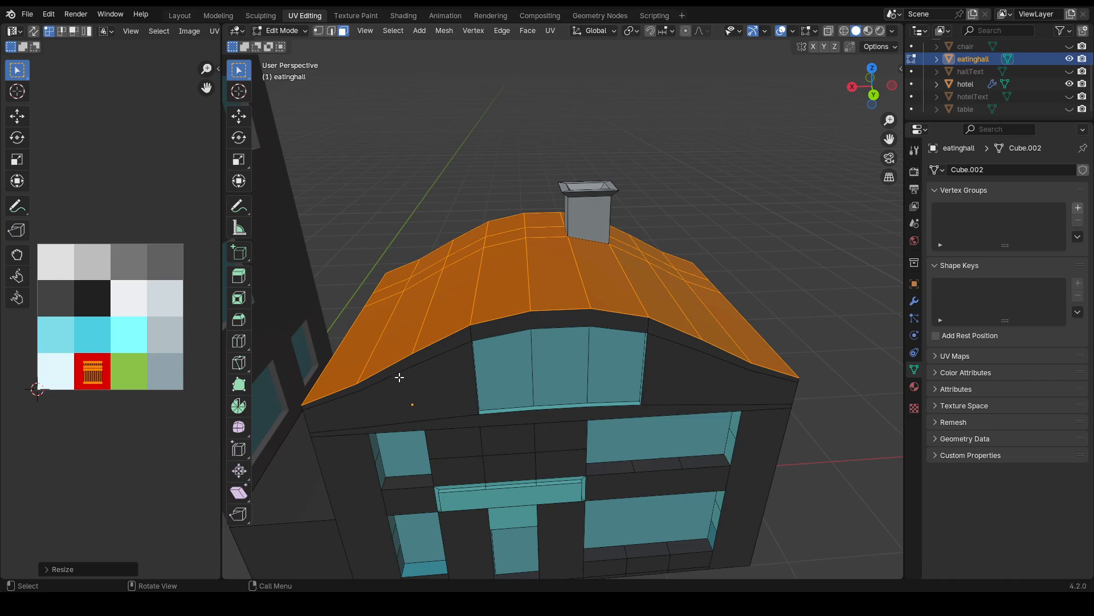
click(365, 386)
shift+click(520, 320)
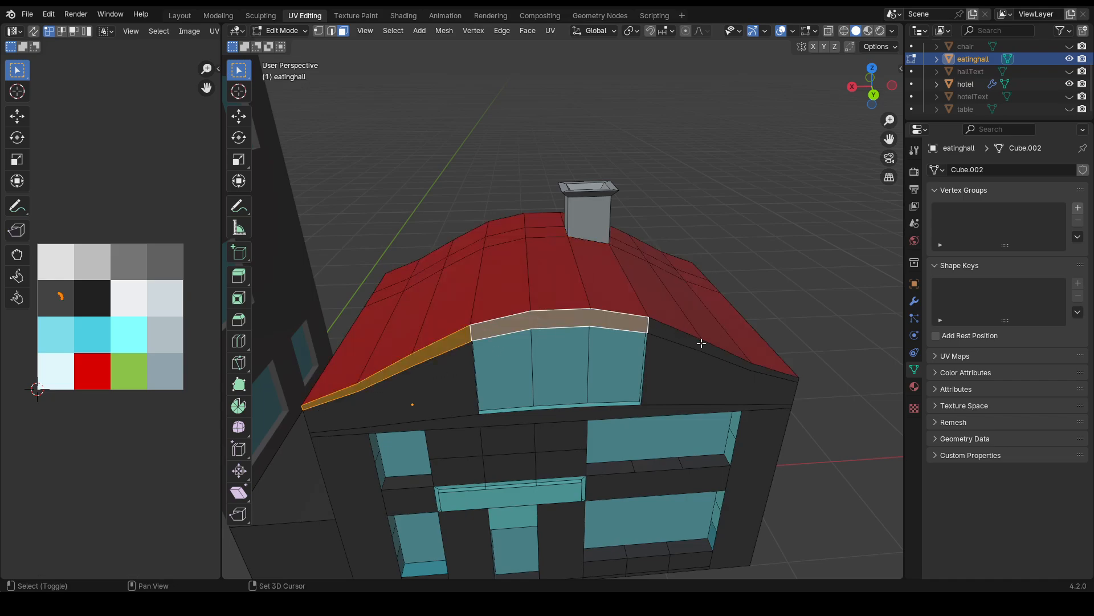
shift+click(701, 342)
- Add every narrow fascia face under the roof edge on the rear gable to the selection
middle_drag(702, 342, 462, 267)
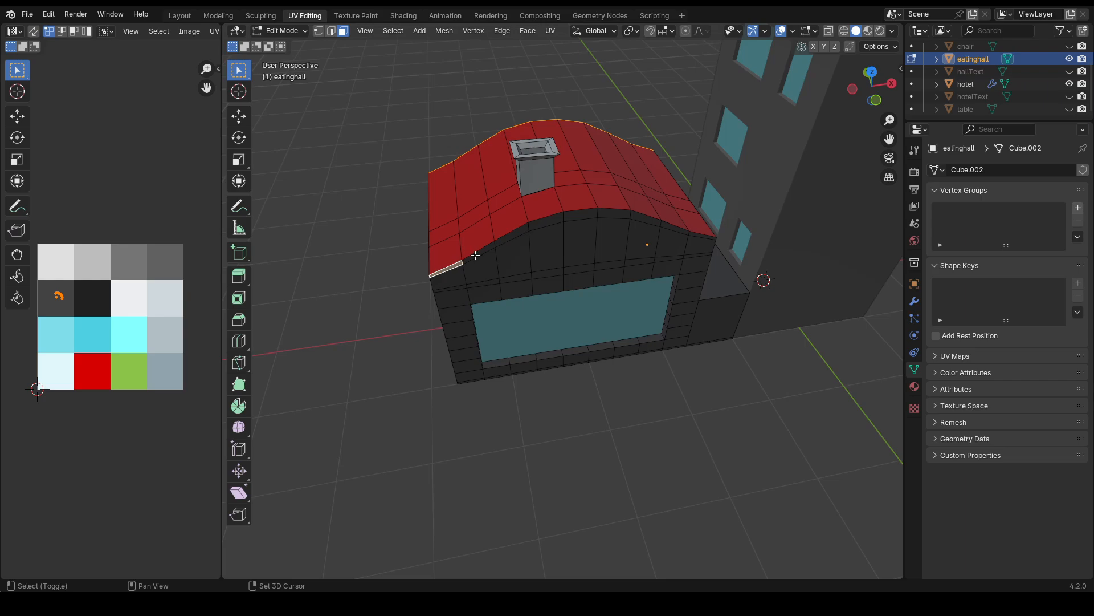
shift+click(513, 236)
shift+click(546, 222)
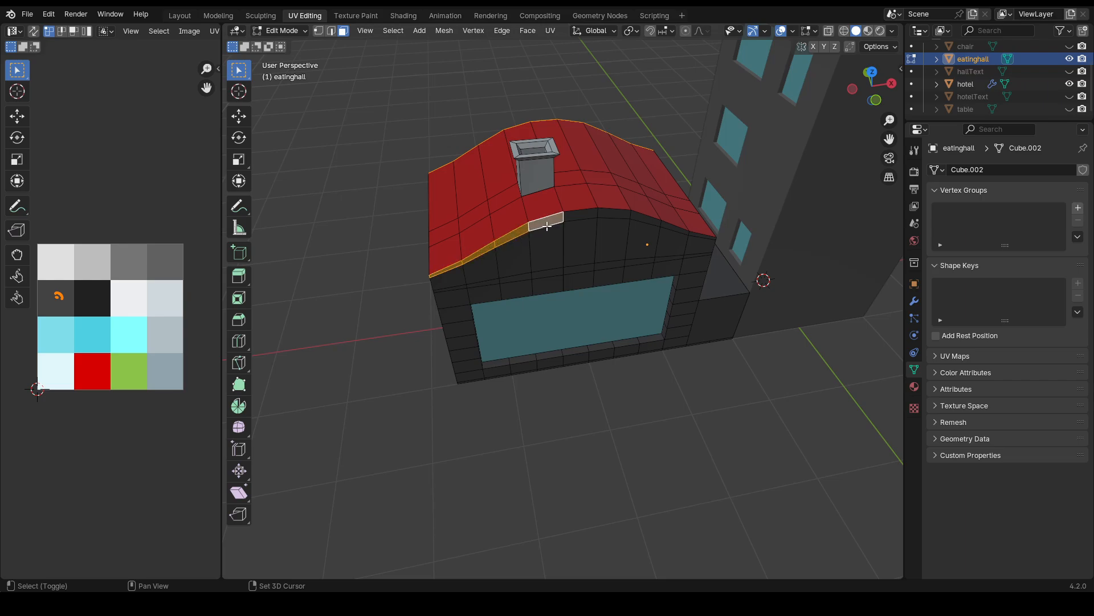
shift+click(585, 213)
shift+click(615, 215)
shift+click(638, 218)
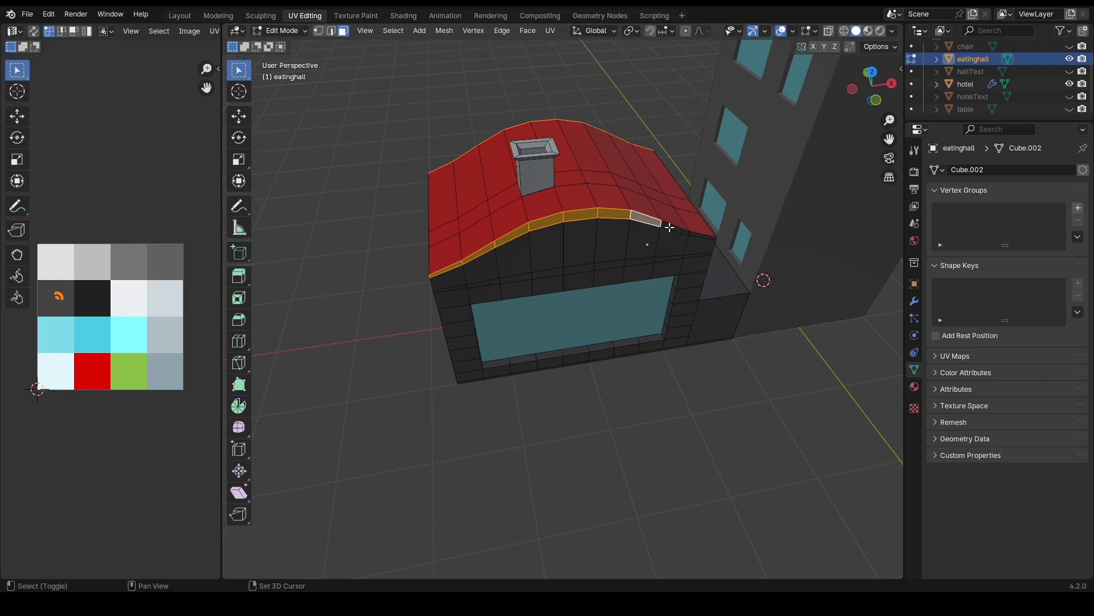
shift+click(670, 227)
shift+click(698, 236)
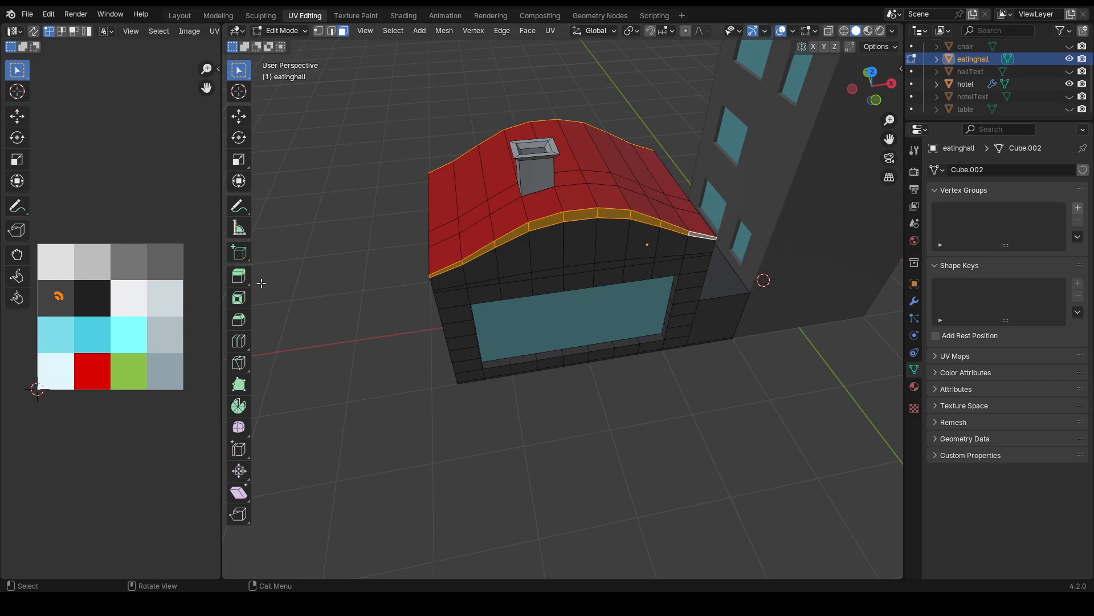
- Unwrap the selected fascia faces, shrink their UVs, place them on the near-black swatch, and clear the selection
key(u)
click(338, 268)
key(s)
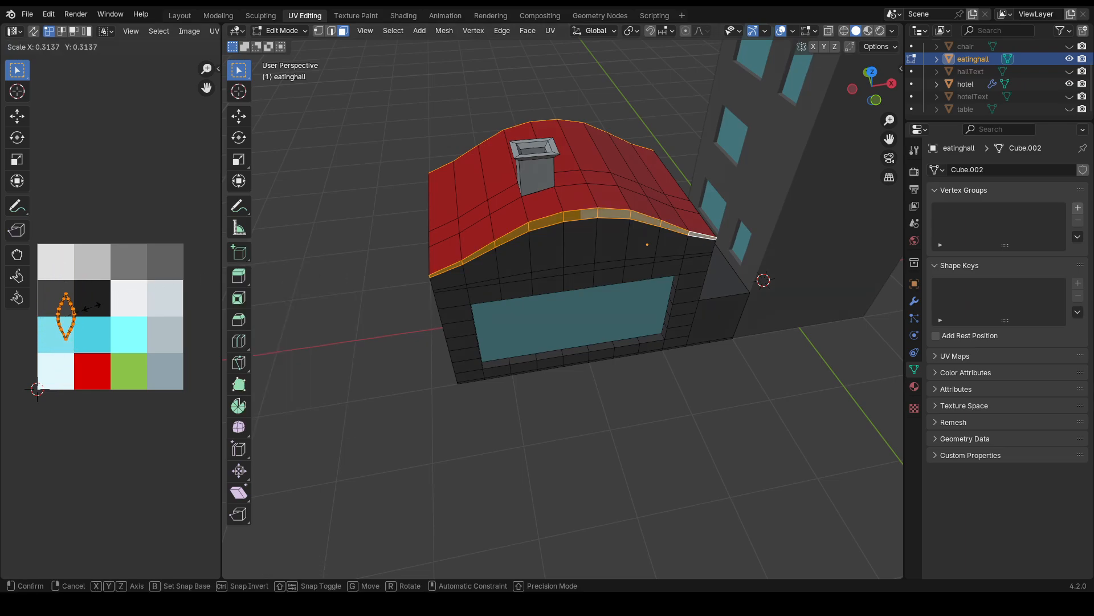
click(77, 313)
key(g)
click(99, 297)
click(451, 422)
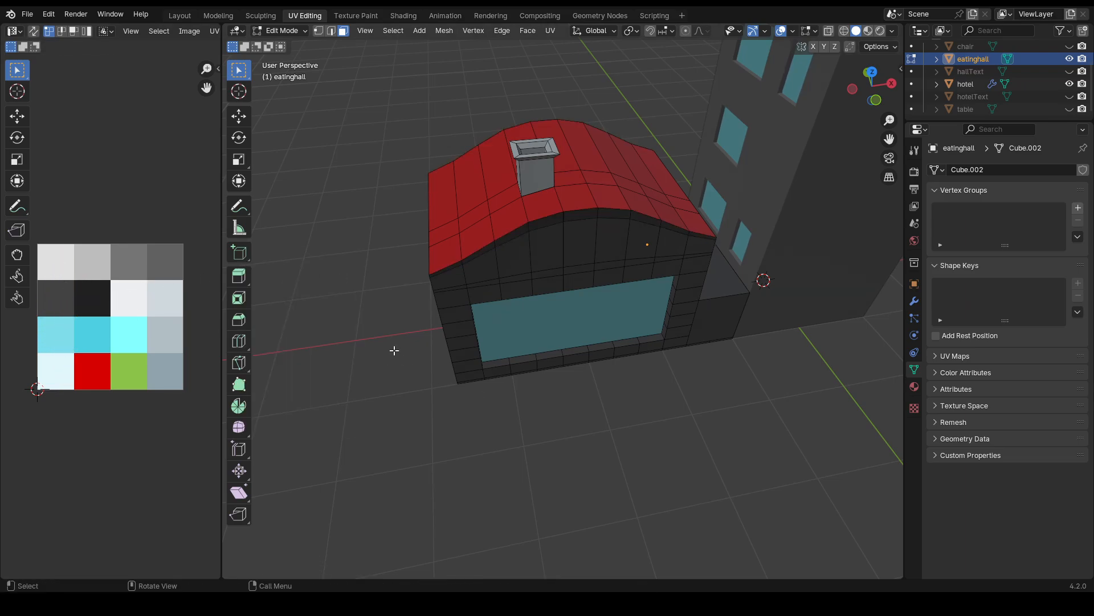
- Select the chimney's outer walls and rim faces and move their UVs onto the near-black swatch
middle_drag(394, 351, 655, 302)
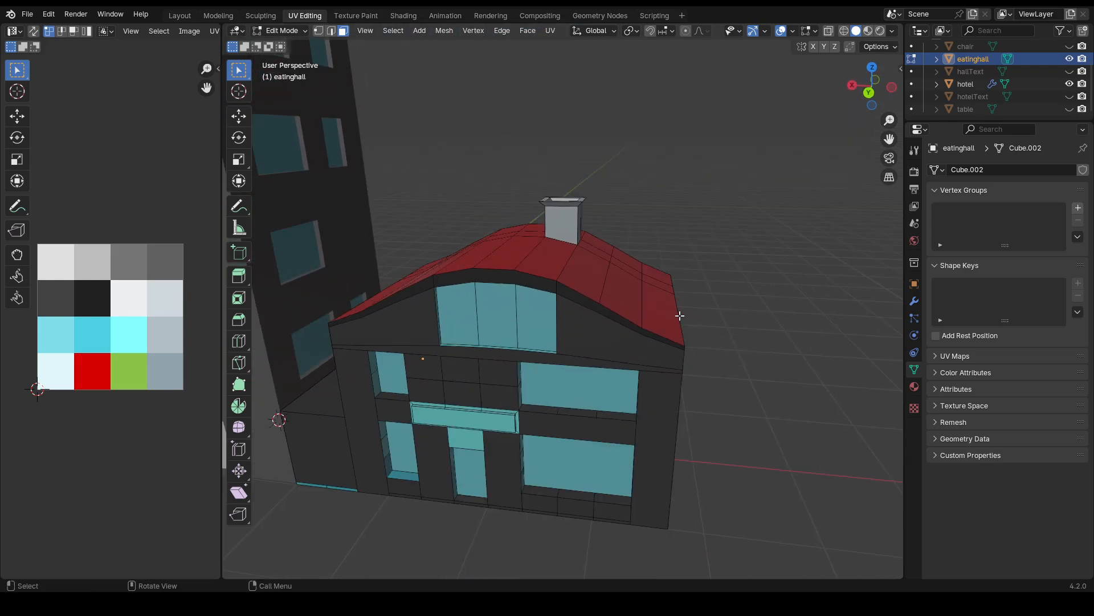
click(573, 234)
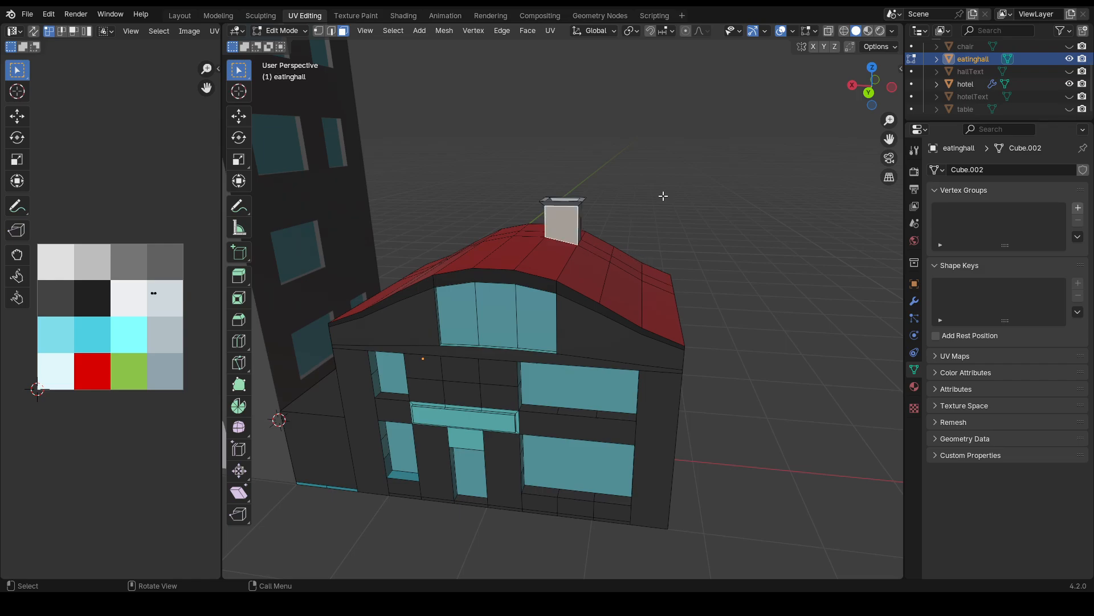
middle_drag(662, 195, 694, 233)
scroll(630, 258, up, 5)
shift+click(632, 203)
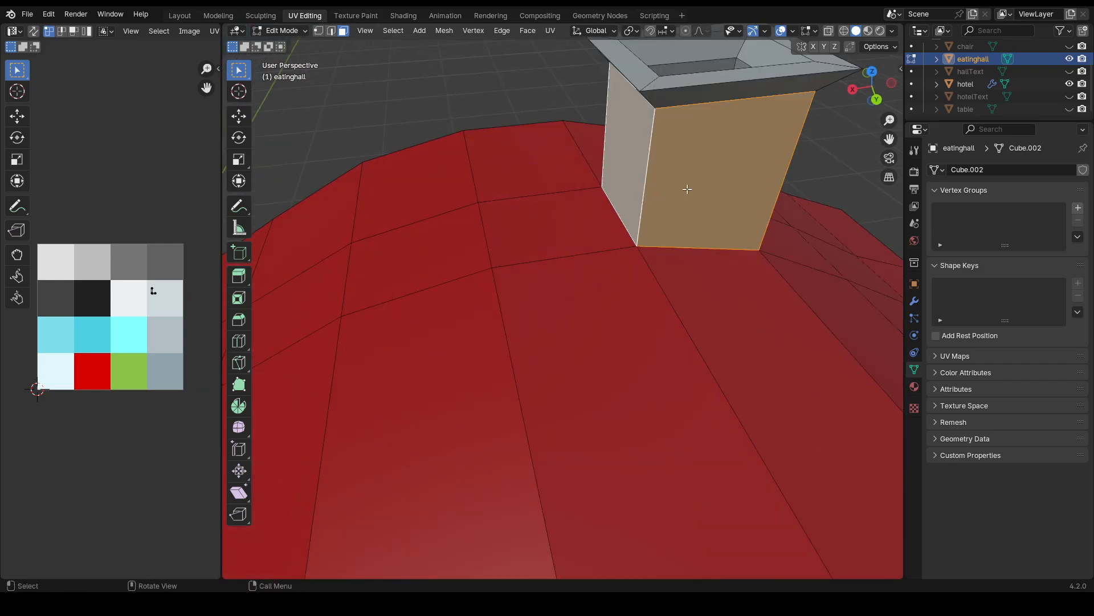
middle_drag(689, 190, 556, 176)
shift+click(380, 116)
middle_drag(434, 96, 384, 164)
shift+click(410, 177)
shift+drag(501, 89, 367, 123)
middle_drag(366, 123, 616, 167)
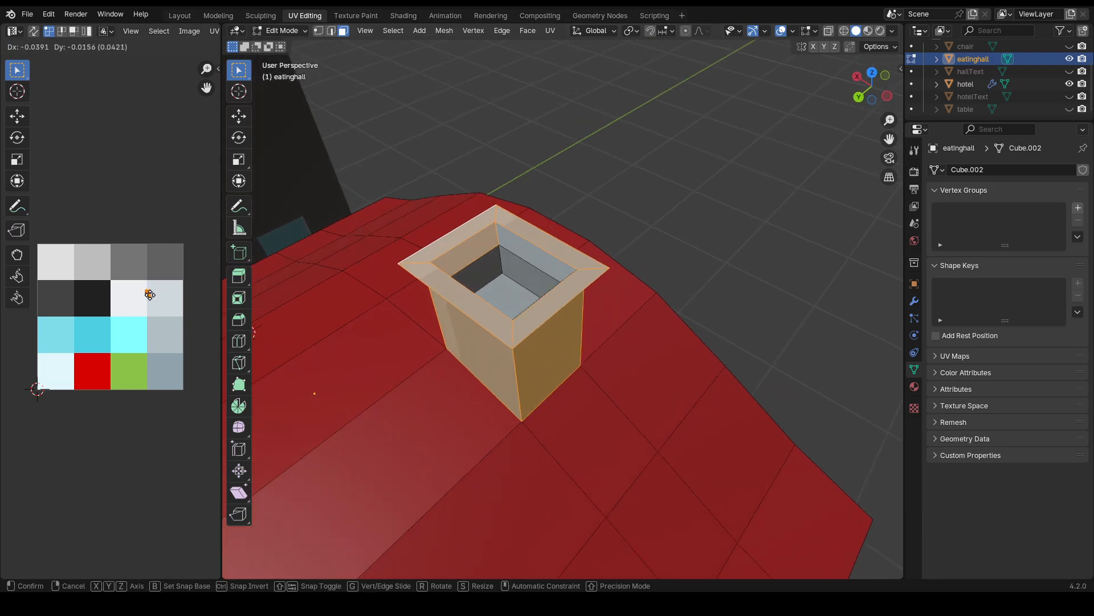
drag(150, 293, 103, 303)
- Select an upper inner wall face of the chimney opening and move its UVs onto the near-black swatch
click(478, 276)
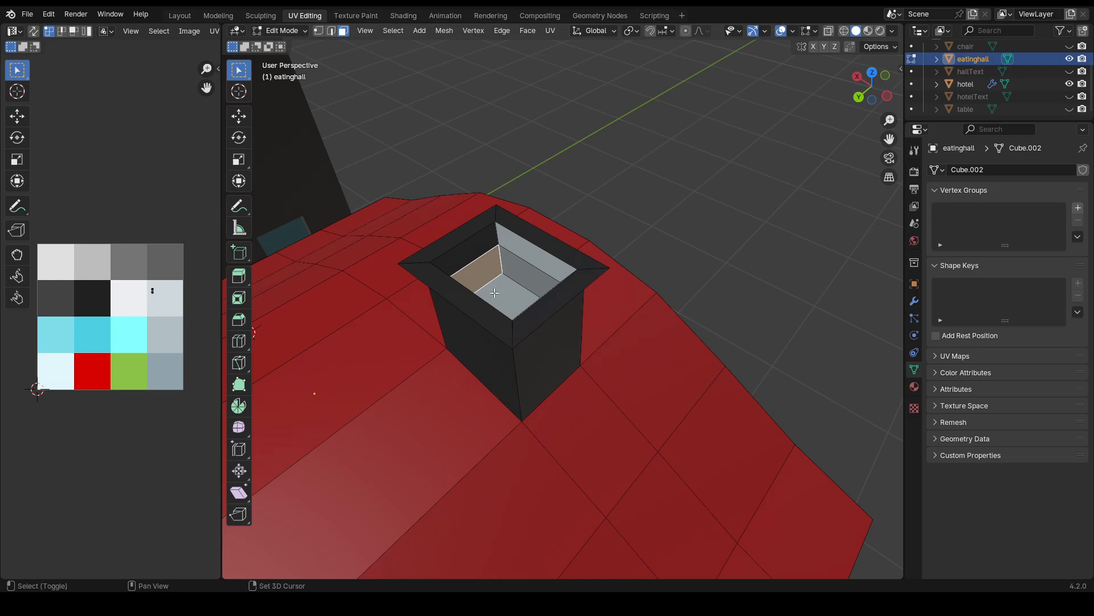
click(535, 245)
click(495, 252)
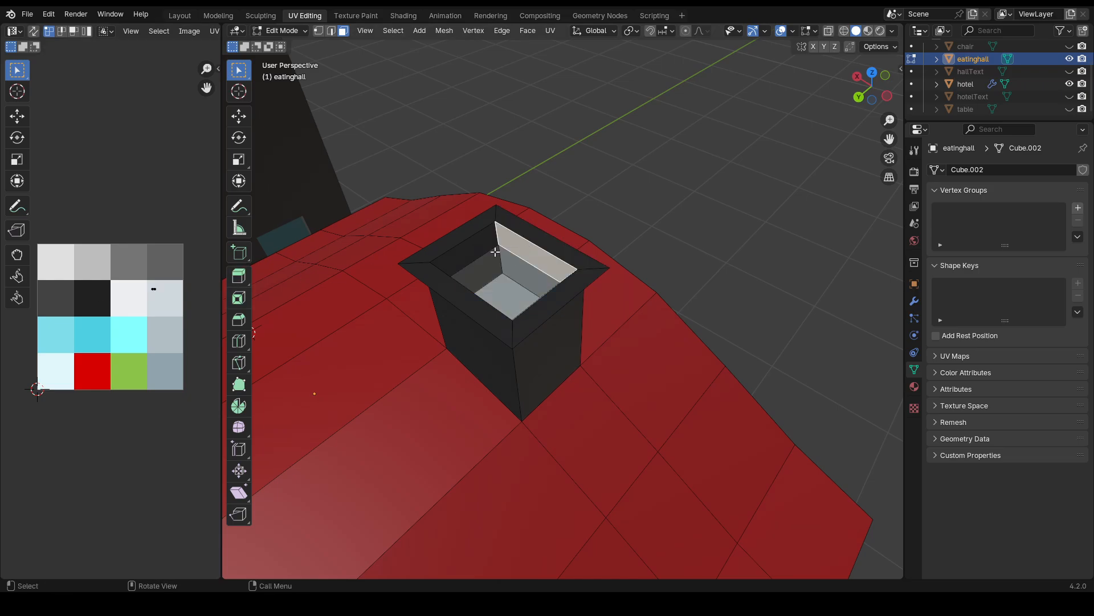
drag(165, 285, 102, 292)
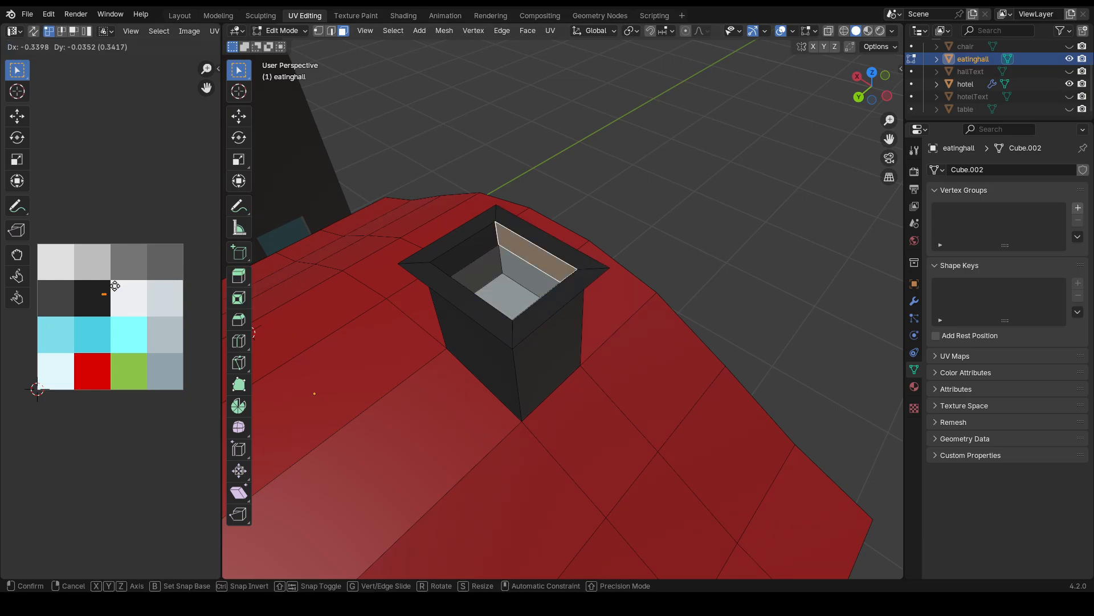
- Select more faces inside the chimney opening, move their UVs onto the near-black swatch, and clear the selection
click(513, 271)
shift+click(482, 269)
shift+click(502, 294)
middle_drag(501, 293, 323, 399)
shift+click(399, 441)
click(674, 467)
middle_drag(674, 467, 529, 154)
alt+click(501, 72)
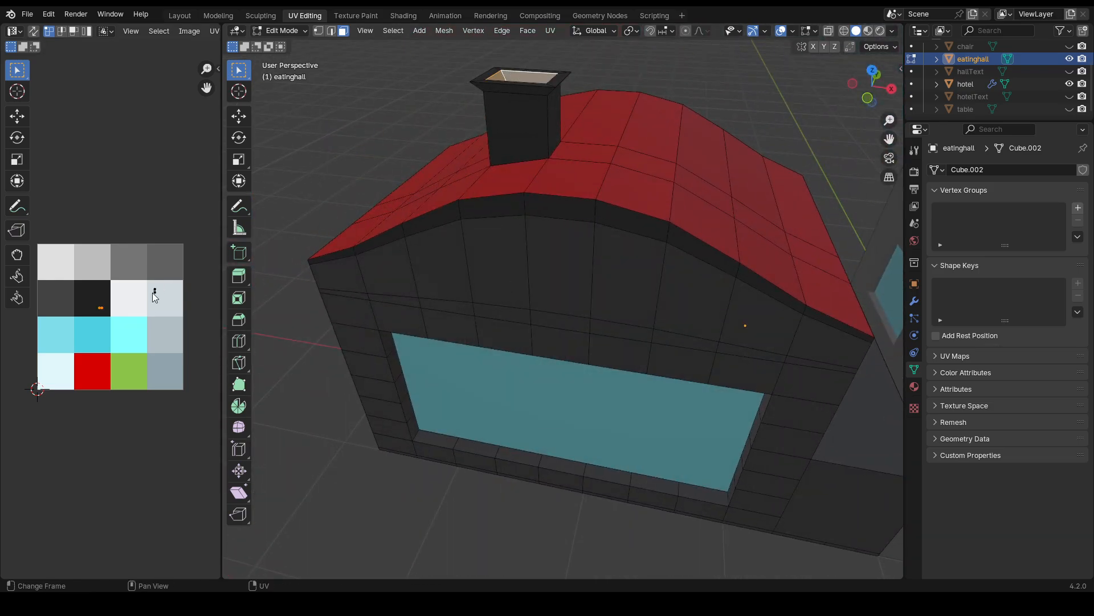
drag(162, 295, 93, 299)
click(606, 78)
- Examine the colouring of the eating hall and hotel from several angles, including in Object Mode
middle_drag(575, 86, 740, 115)
scroll(593, 178, down, 4)
middle_drag(594, 178, 684, 129)
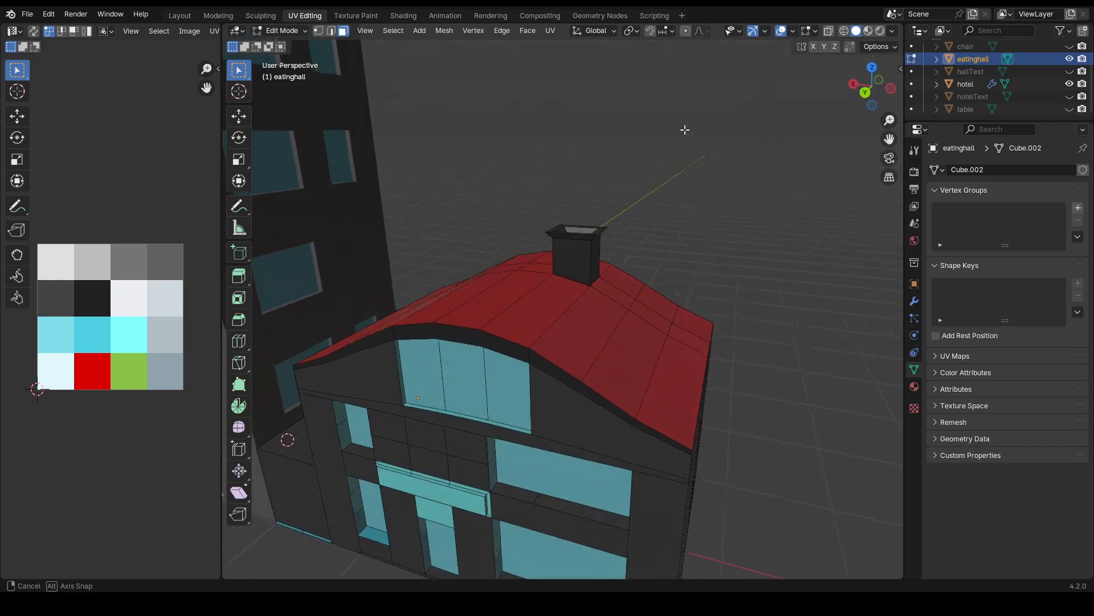
scroll(579, 200, down, 3)
middle_drag(579, 199, 666, 185)
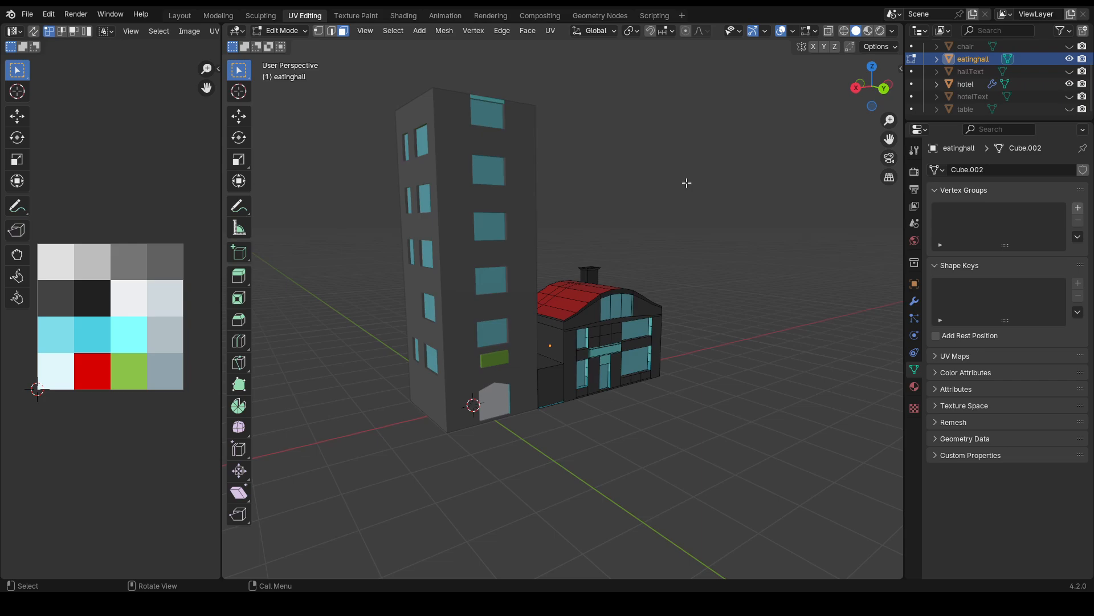
middle_drag(686, 183, 708, 241)
scroll(755, 309, down, 3)
middle_drag(753, 336, 735, 322)
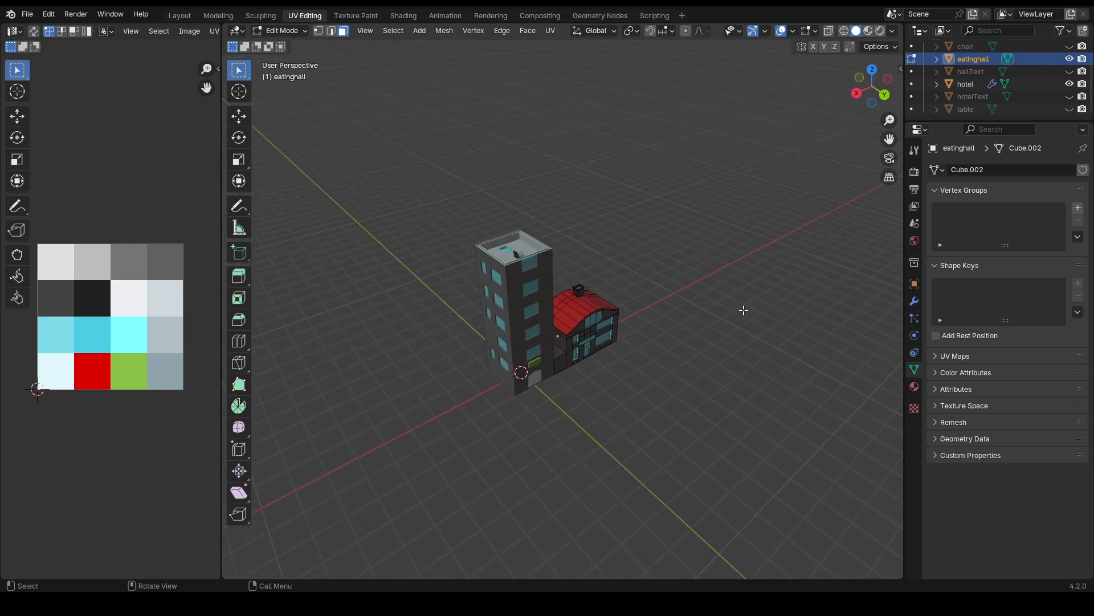
key(Tab)
click(648, 324)
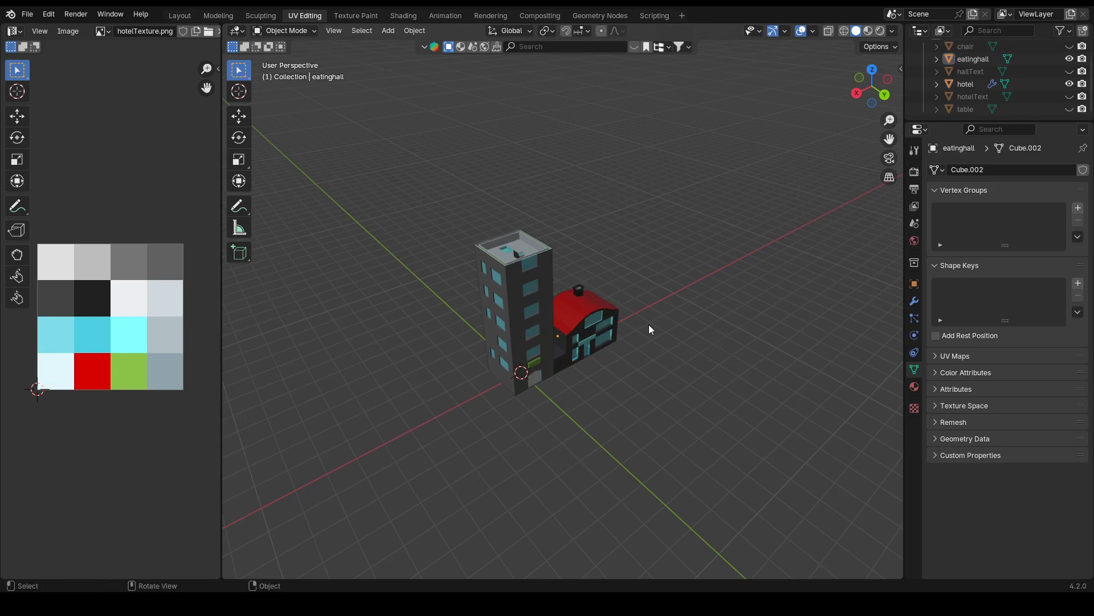
scroll(668, 329, up, 6)
- In Edit Mode on the eating hall, select the entrance sign's front face, an end face and adjoining frame faces
key(Tab)
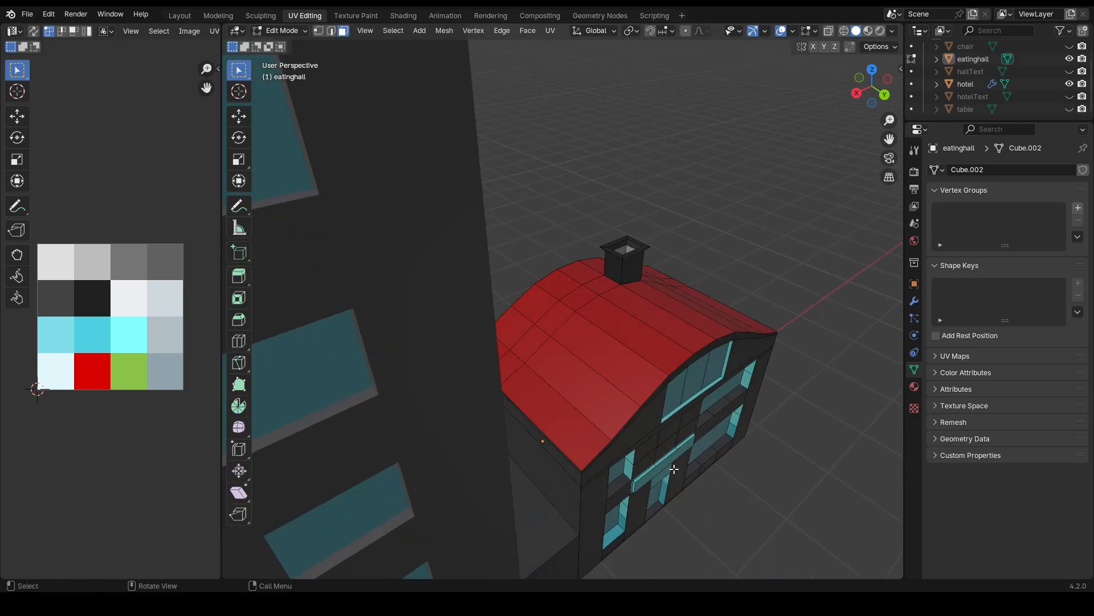
click(668, 466)
middle_drag(668, 466, 543, 445)
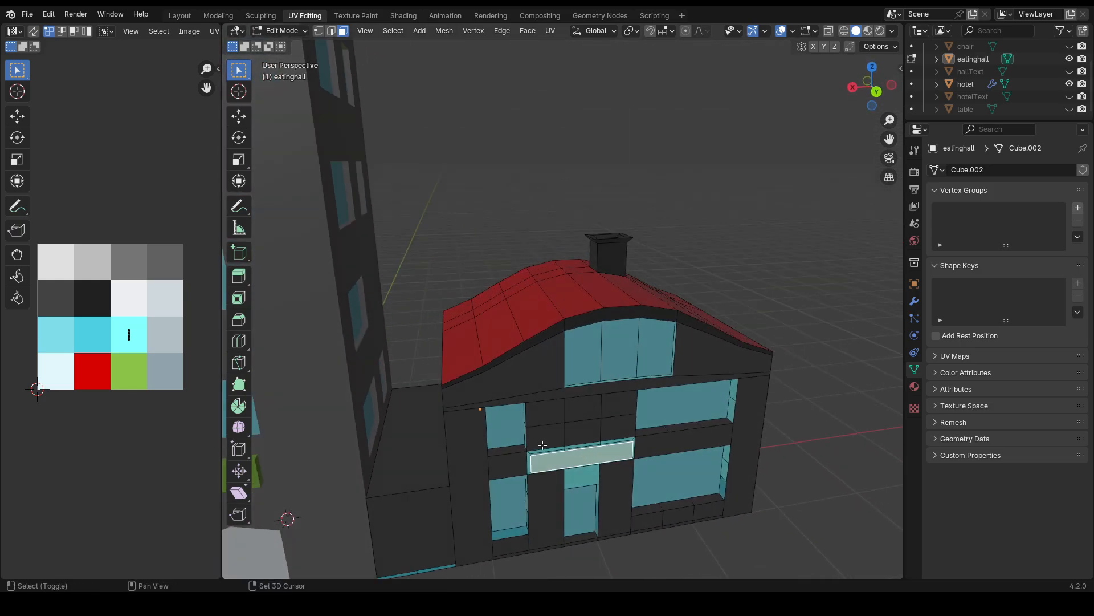
shift+click(527, 463)
shift+click(528, 461)
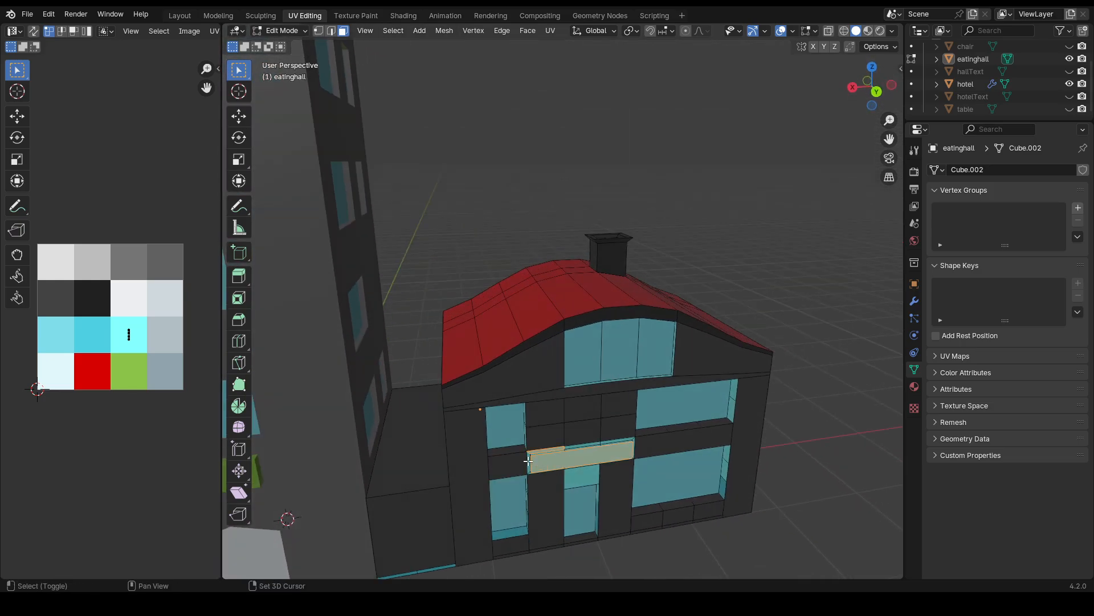
middle_drag(615, 444, 667, 300)
shift+click(411, 381)
scroll(411, 382, up, 4)
scroll(667, 300, down, 2)
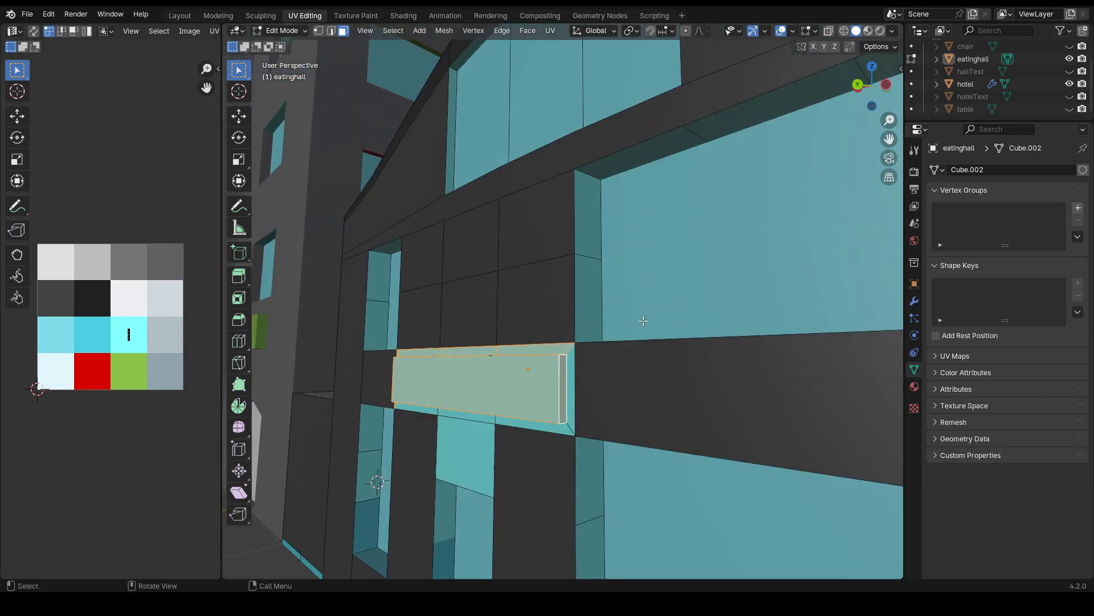
- Add the sign's remaining side and lower frame faces to the selection and move their UVs onto the green swatch
shift+click(570, 387)
shift+click(551, 427)
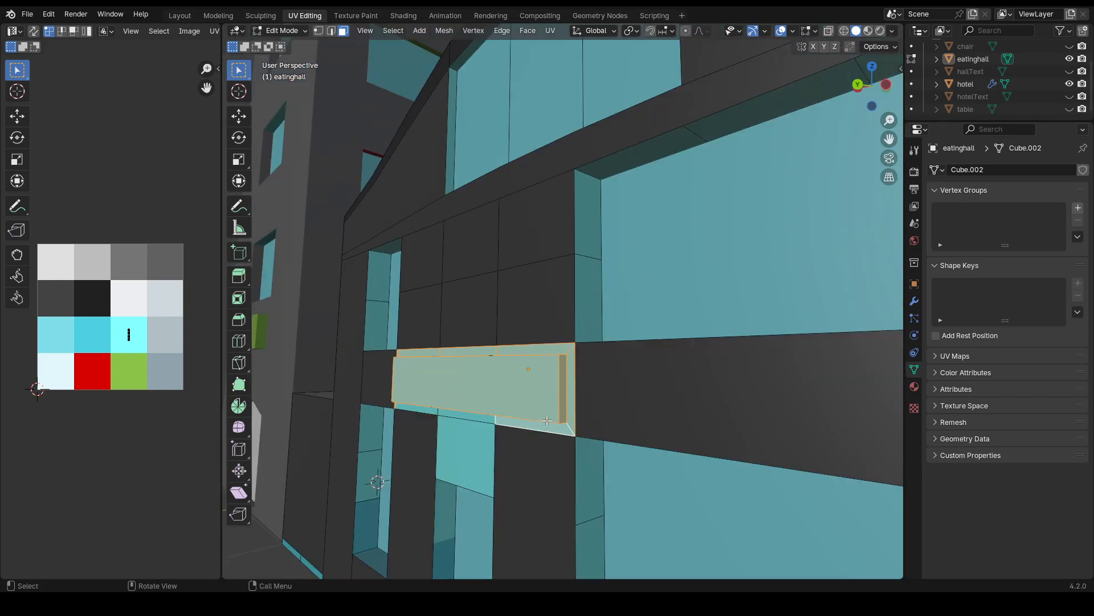
shift+click(470, 418)
shift+click(429, 412)
middle_drag(664, 465, 792, 276)
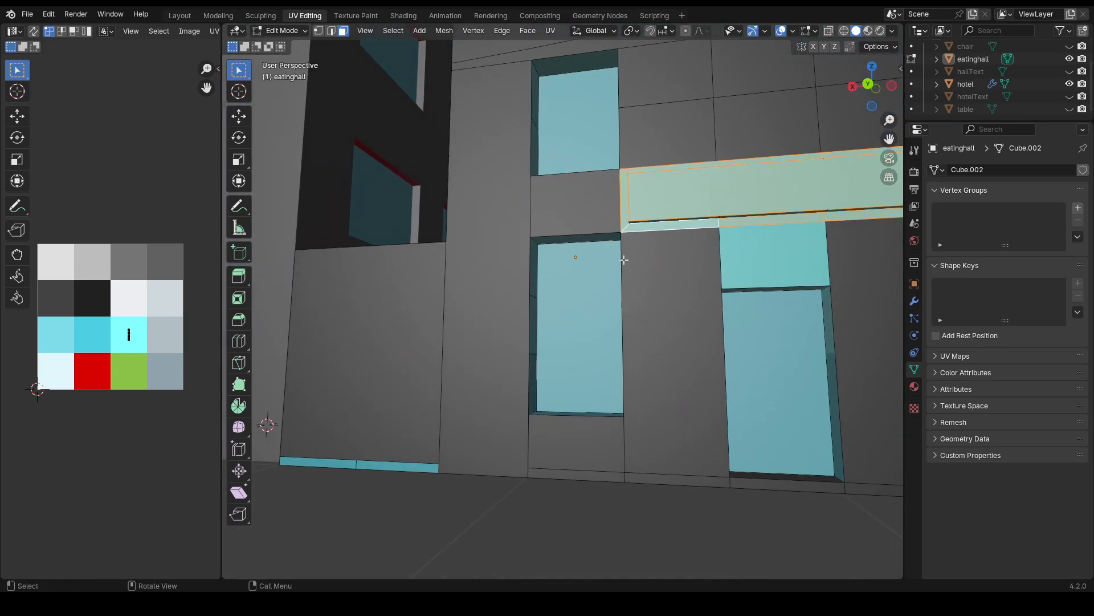
drag(128, 341, 128, 372)
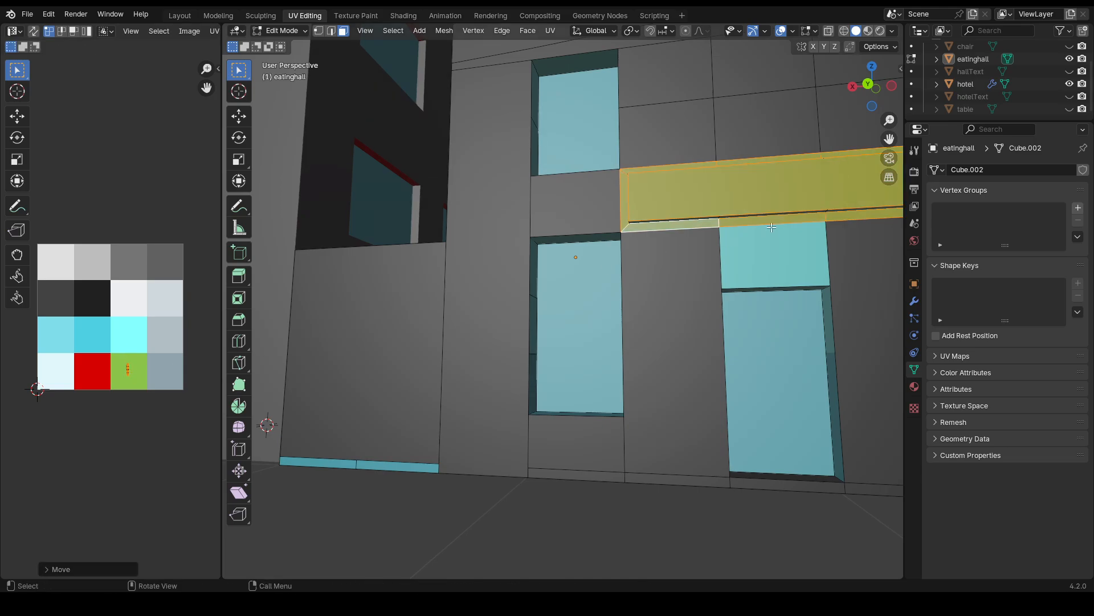
- Select the wall face directly above the entrance door, move its UVs onto the dark grey swatch, and clear the selection
click(764, 250)
drag(131, 333, 162, 260)
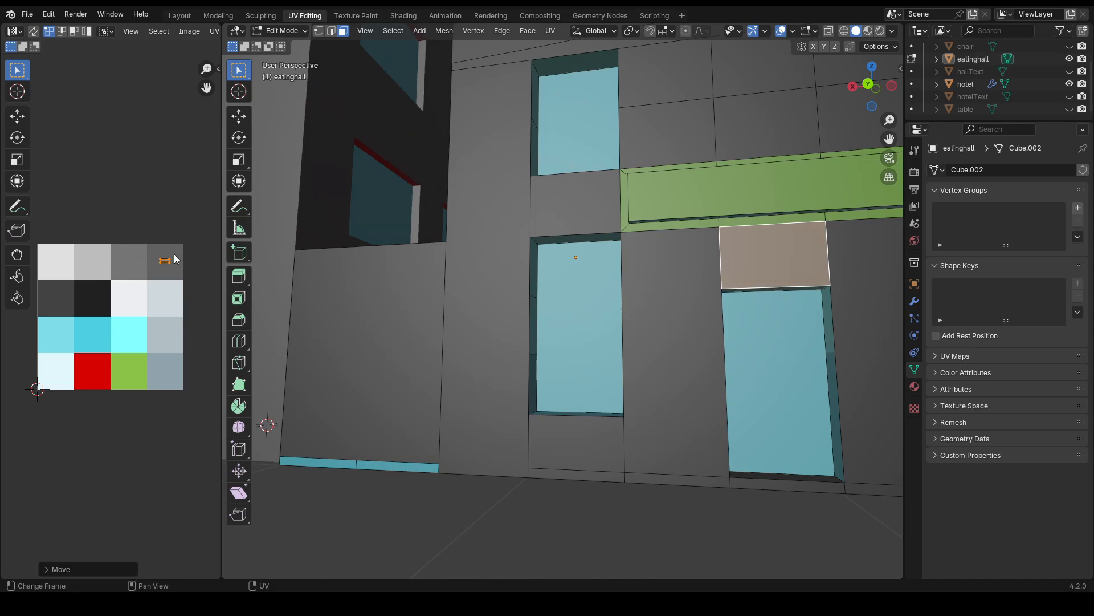
click(610, 536)
- Select the door recess's side faces and the near inner side faces of the large ground-floor window
middle_drag(718, 424, 772, 429)
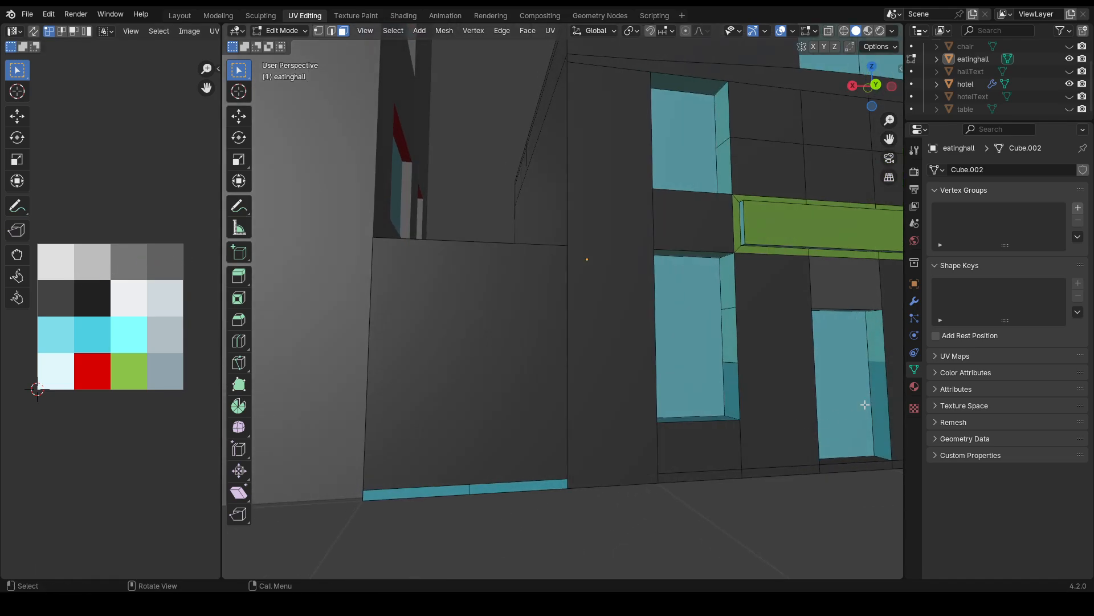
click(877, 395)
middle_drag(886, 359, 471, 342)
shift+click(464, 341)
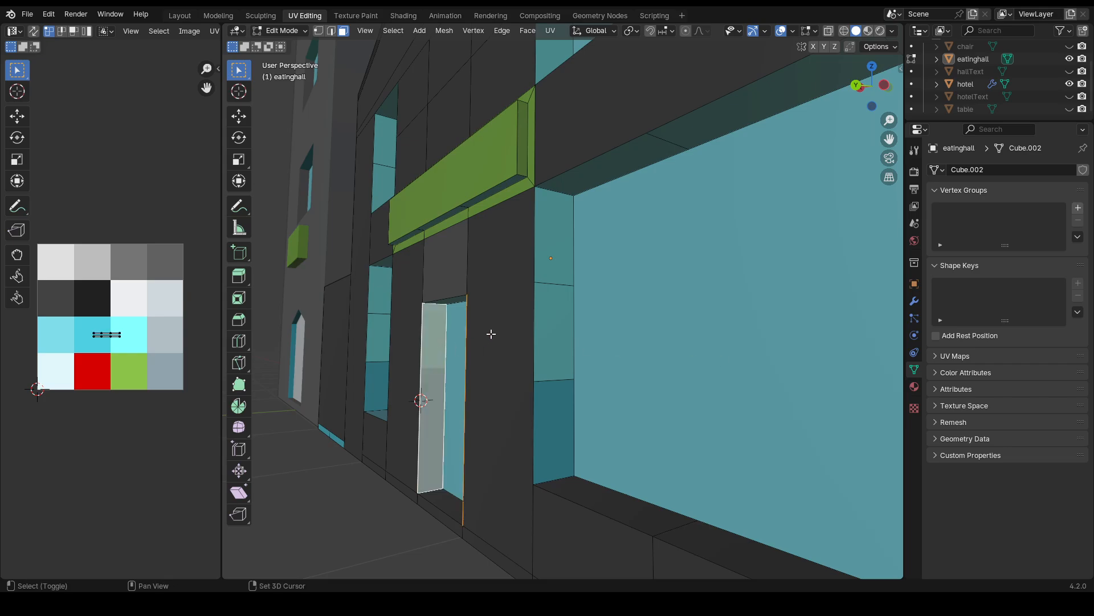
shift+click(559, 253)
shift+click(563, 333)
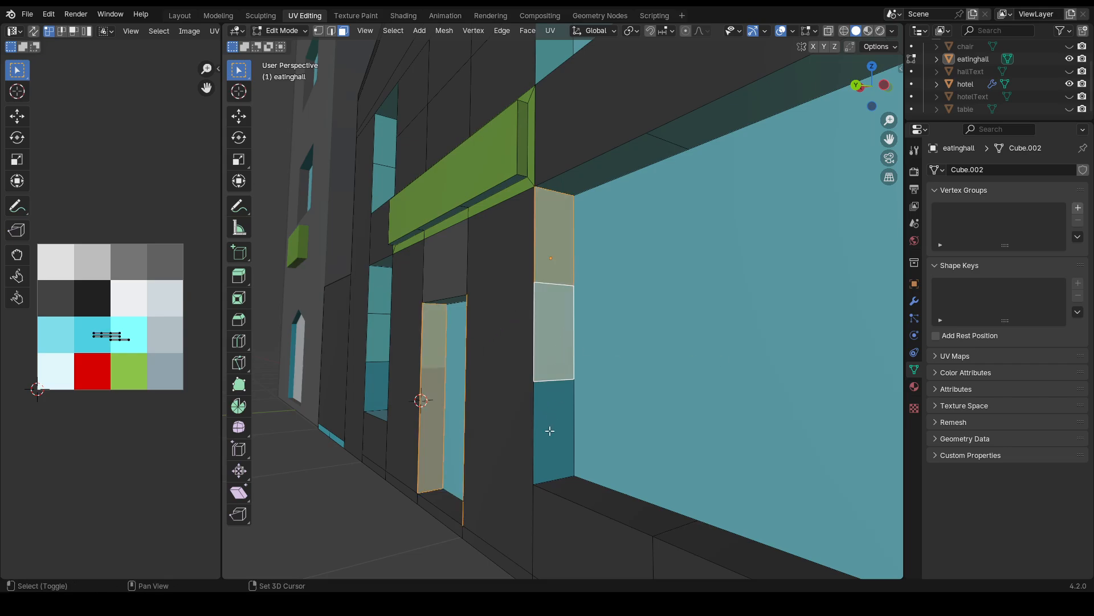
shift+click(549, 430)
- Add the side faces of the narrow windows, the large upper window and the gable window recess to the selection
middle_drag(369, 378, 434, 304)
shift+click(417, 323)
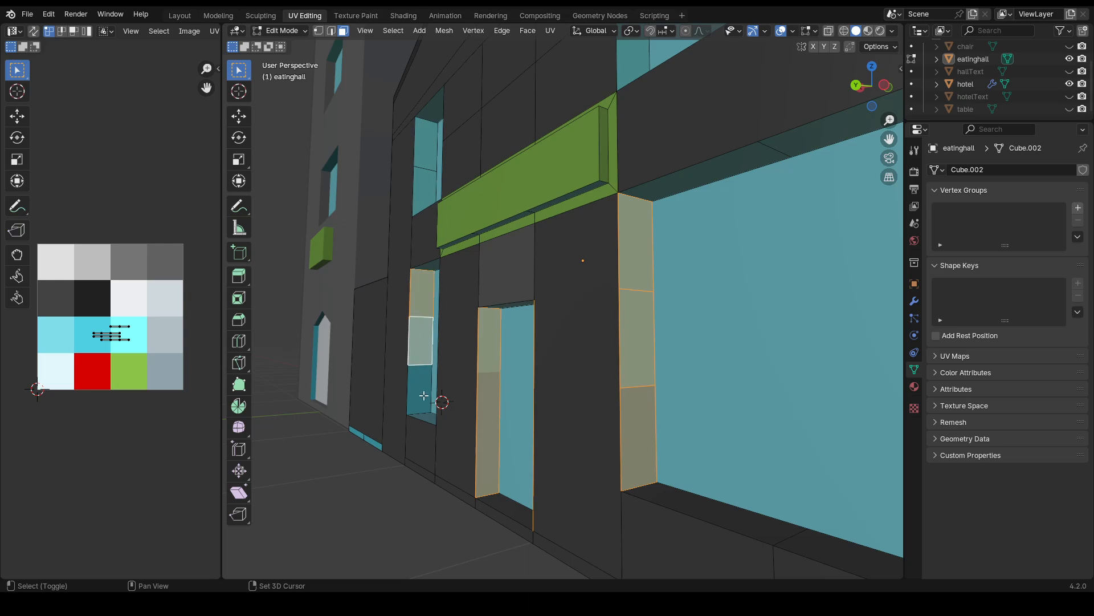
shift+click(423, 394)
shift+click(422, 145)
shift+click(424, 193)
scroll(687, 171, down, 4)
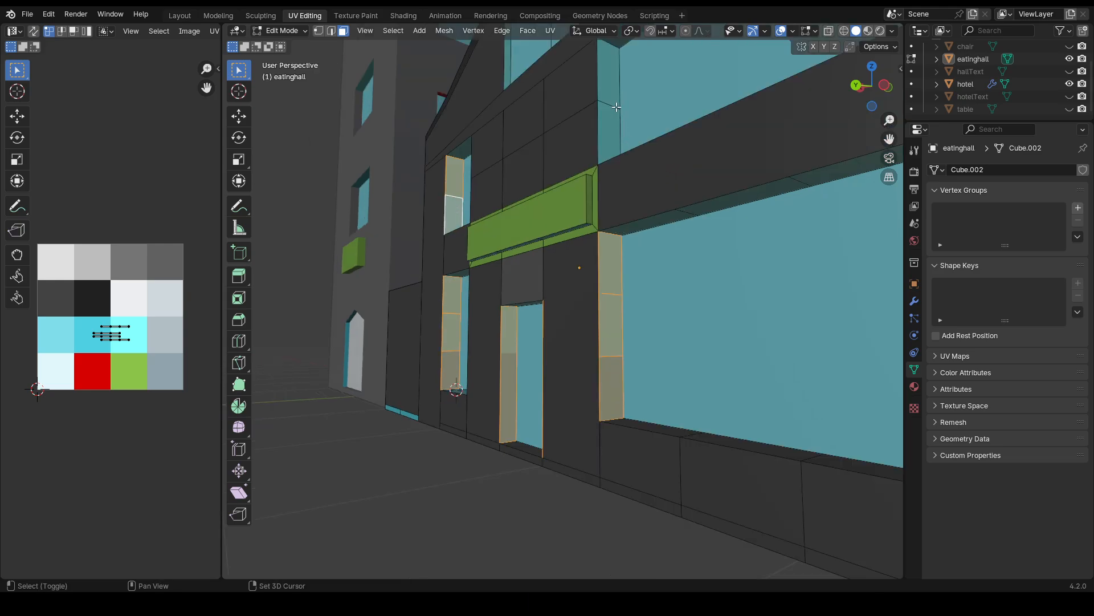
scroll(522, 73, down, 2)
middle_drag(522, 73, 840, 164)
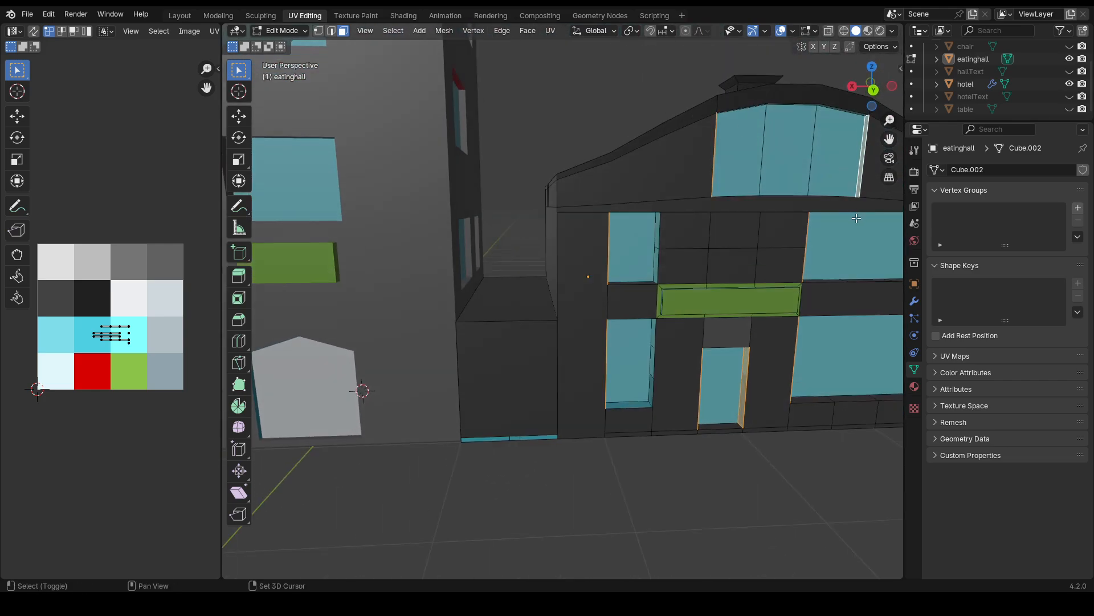
- Add the far inner side faces of both large windows to the selection
middle_drag(857, 218, 773, 194)
shift+click(771, 192)
shift+click(767, 217)
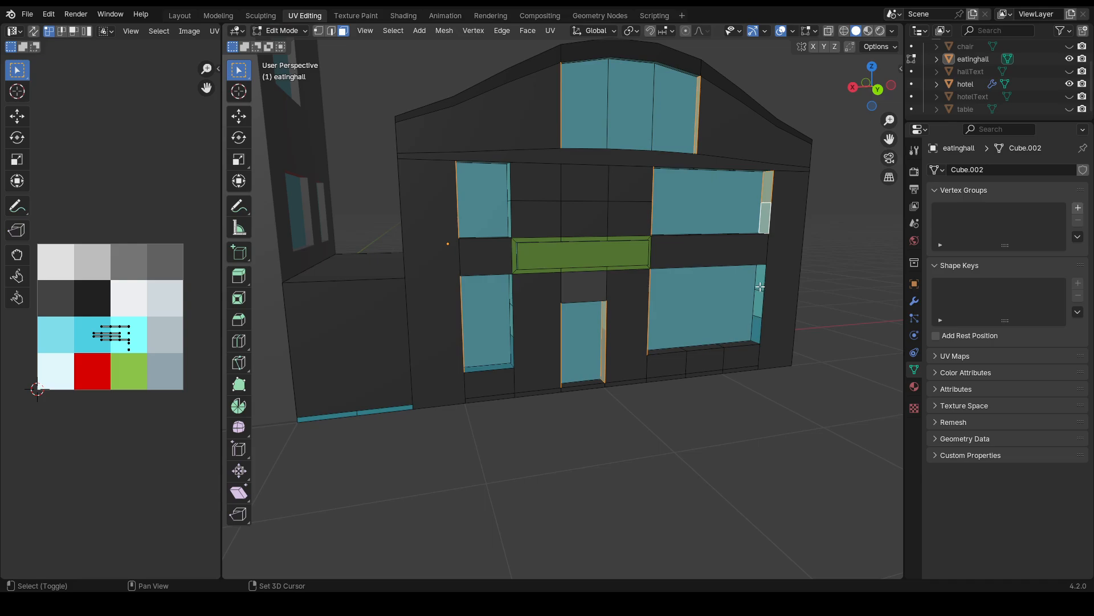
shift+click(762, 276)
shift+click(759, 302)
shift+click(757, 329)
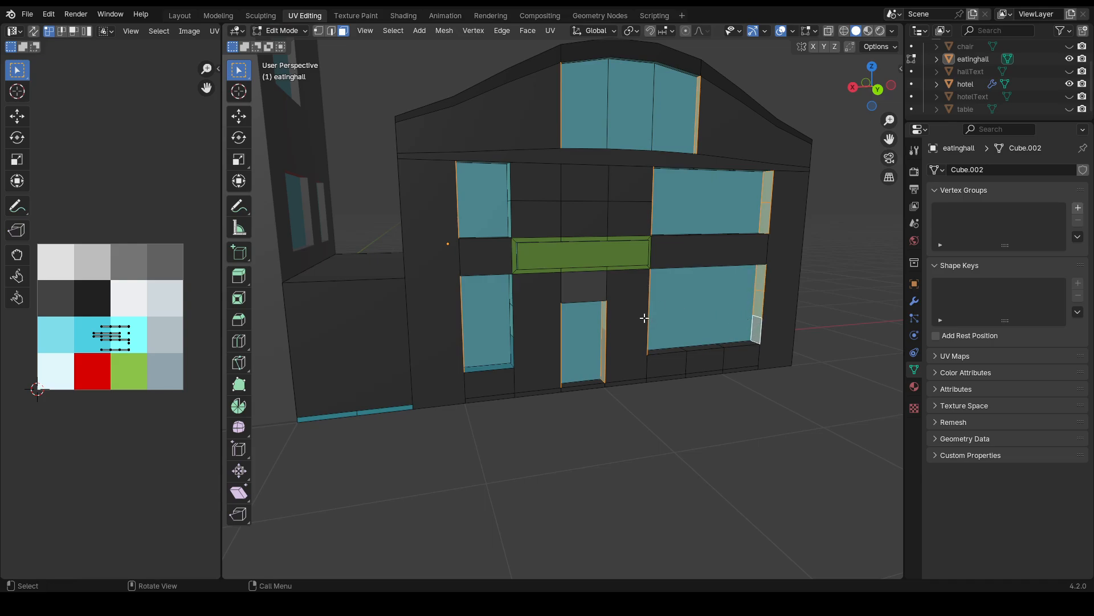
- Scale down the selected recess faces' UVs, move them onto the near-black swatch, and clear the selection
key(s)
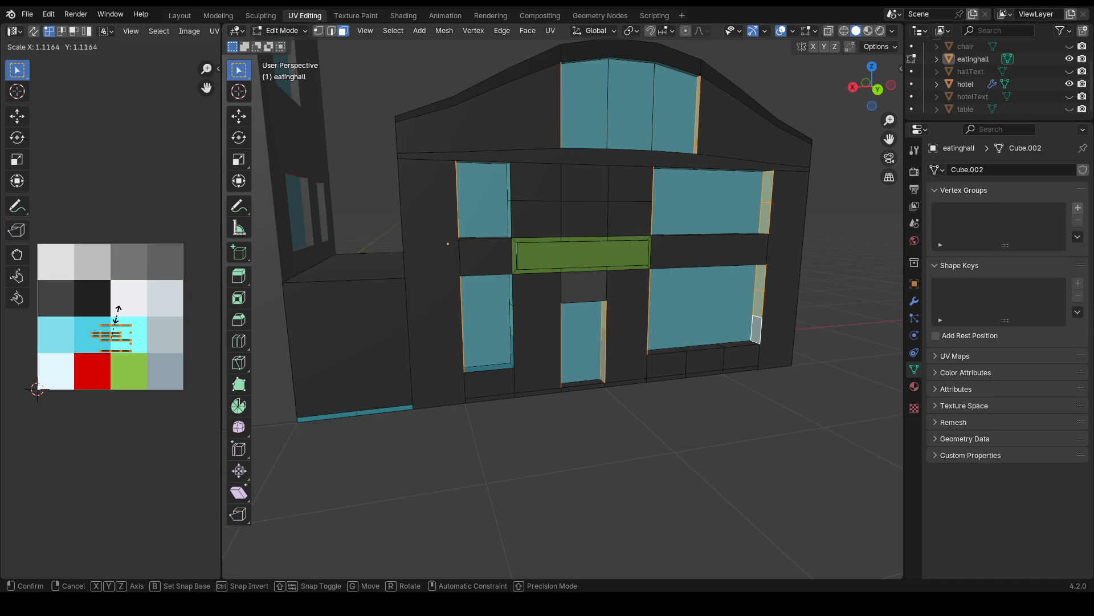
click(109, 322)
key(g)
click(91, 286)
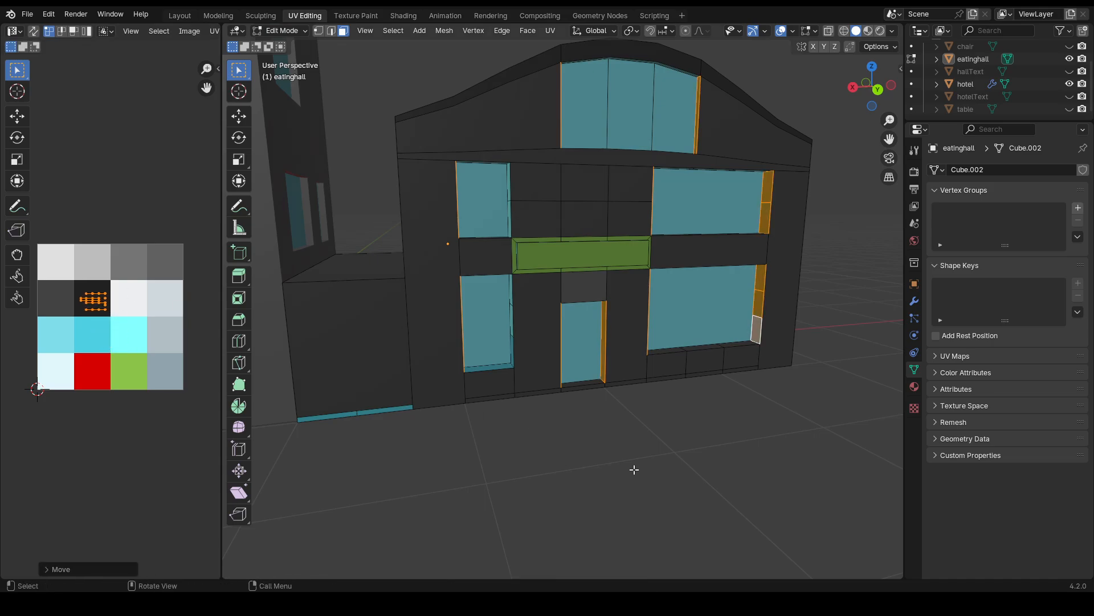
click(633, 470)
middle_drag(602, 460, 624, 446)
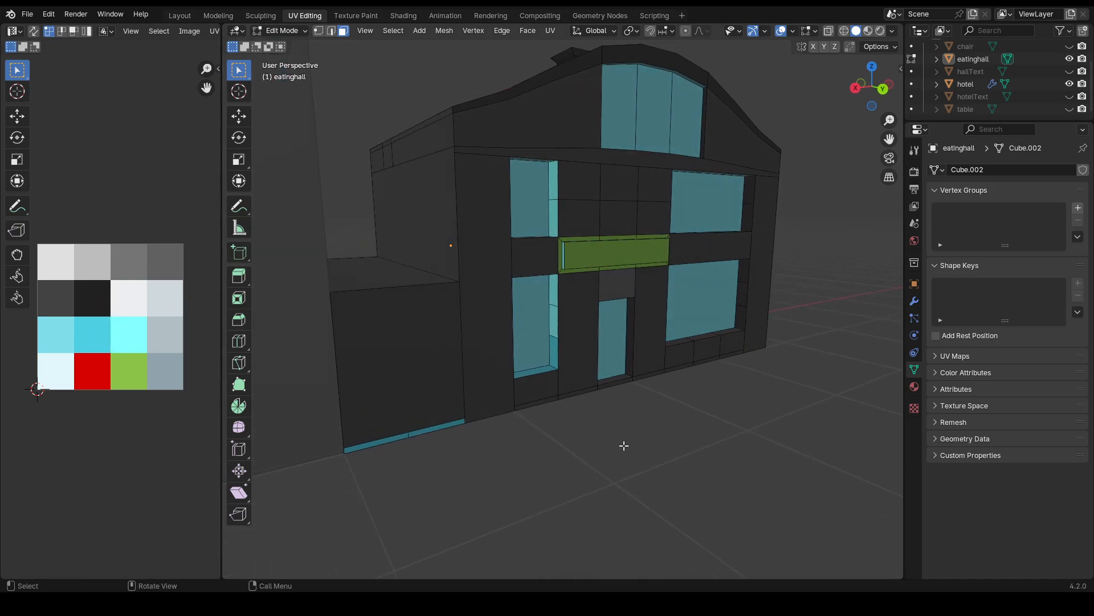
click(549, 295)
click(556, 291)
shift+click(555, 320)
shift+click(554, 346)
shift+click(545, 366)
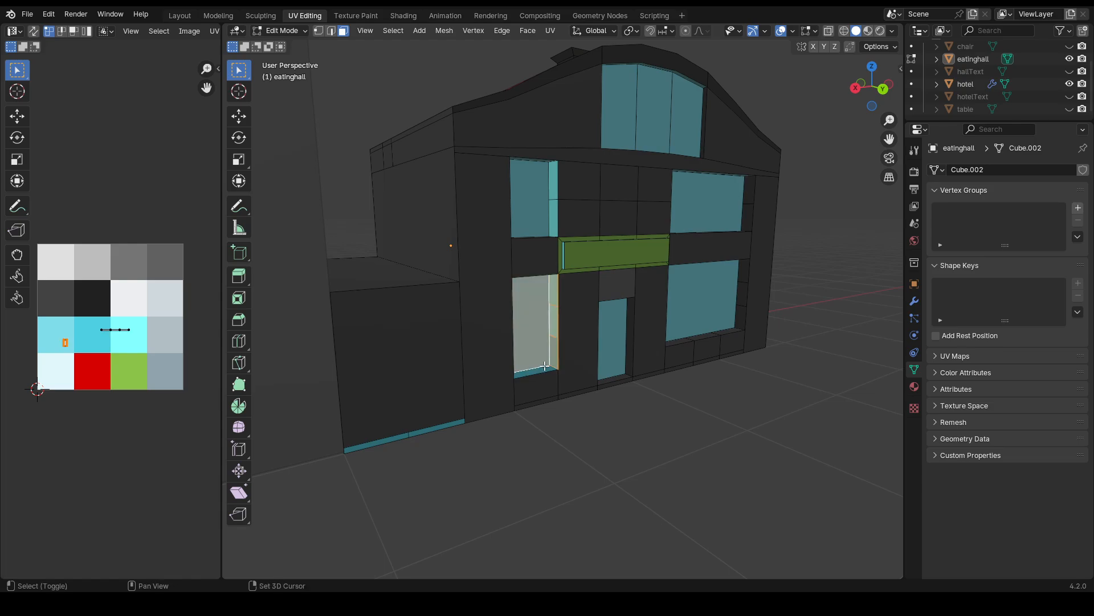
shift+click(542, 353)
shift+click(540, 371)
shift+drag(442, 421, 409, 438)
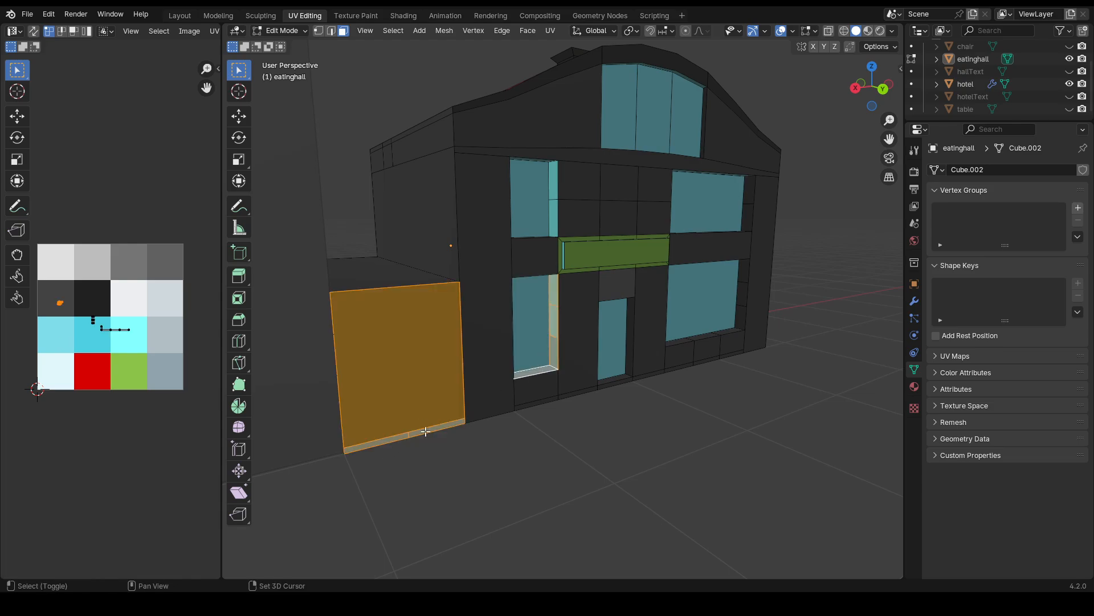
- Select the two blue strip faces along the low connecting wall's base and move their UVs onto a dark swatch
click(445, 430)
click(443, 422)
click(434, 429)
shift+click(391, 439)
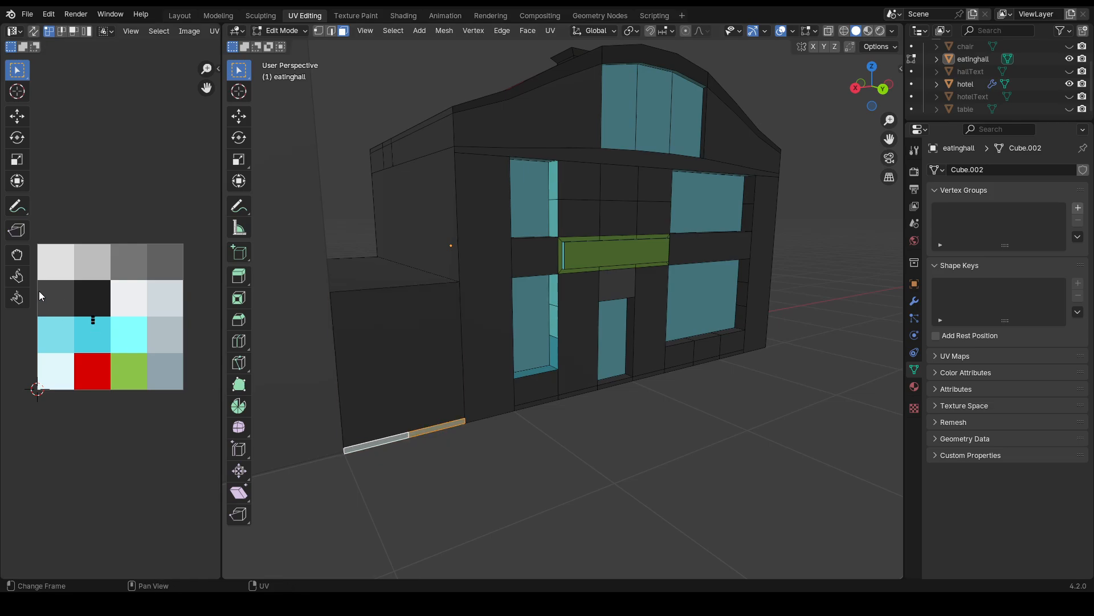
click(378, 484)
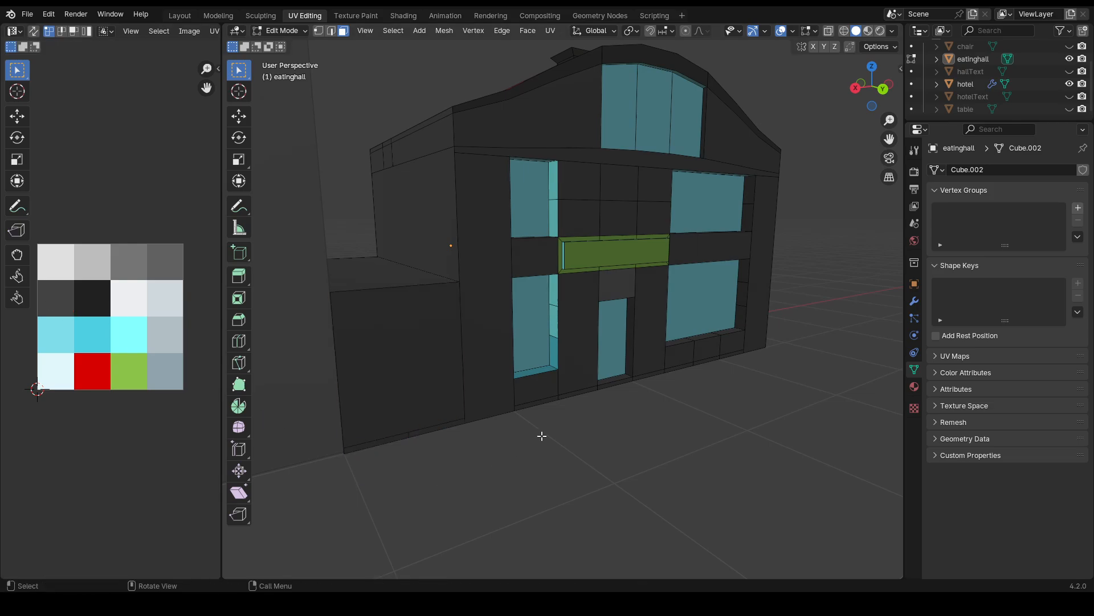
- Select the remaining blue end face of the entrance sign and move its UVs onto the green swatch
click(566, 251)
click(563, 250)
key(g)
click(122, 359)
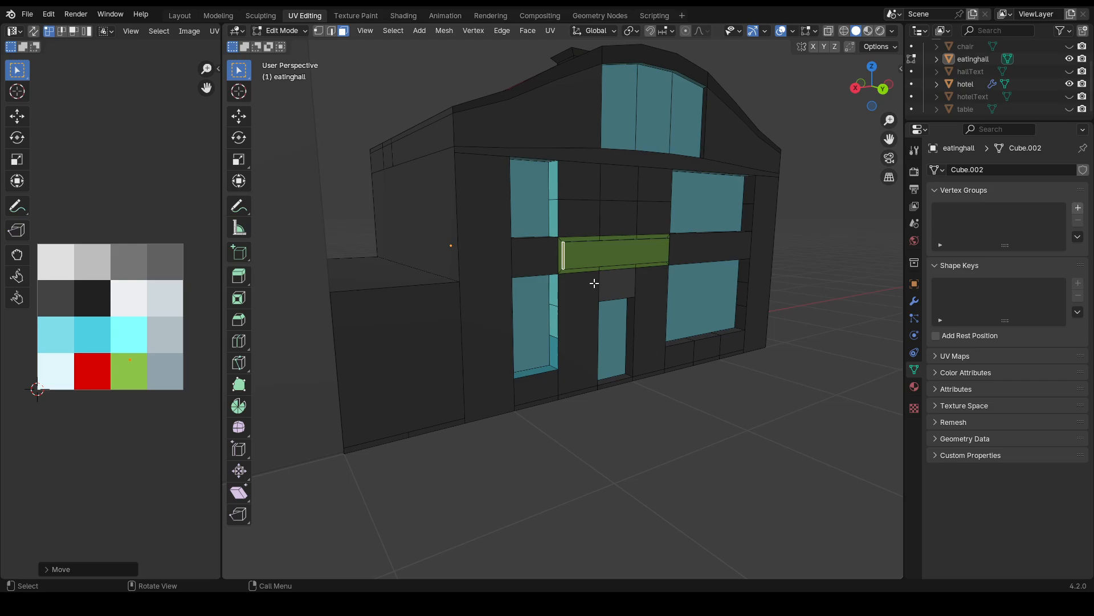
- Select the narrow windows' remaining inner side faces and lower sill, move their UVs onto the near-black swatch, and clear the selection
click(551, 182)
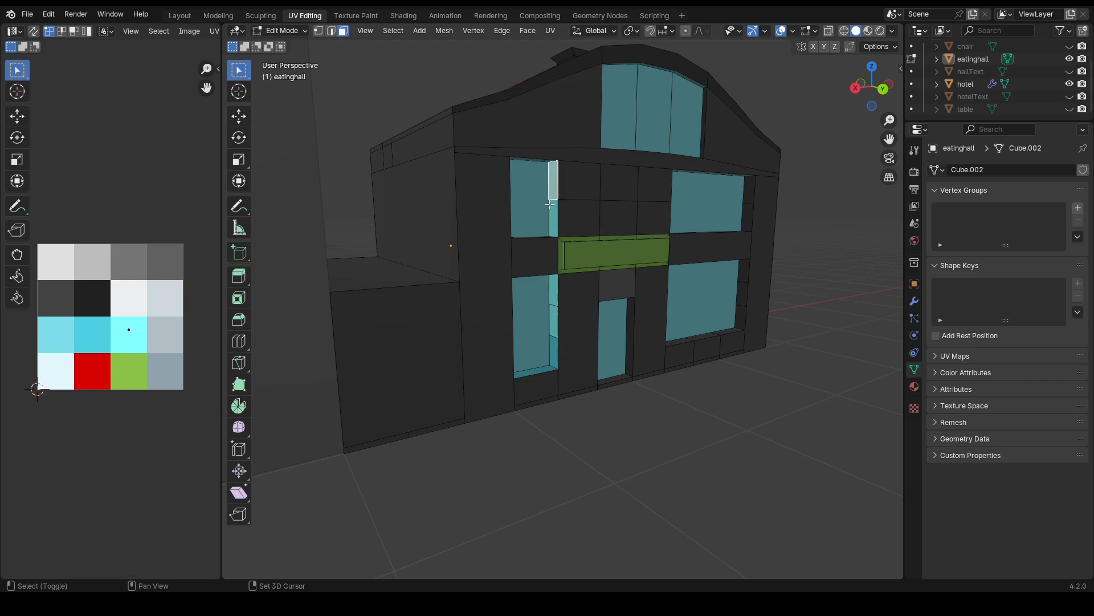
shift+click(553, 220)
shift+click(554, 291)
shift+click(554, 328)
shift+click(555, 346)
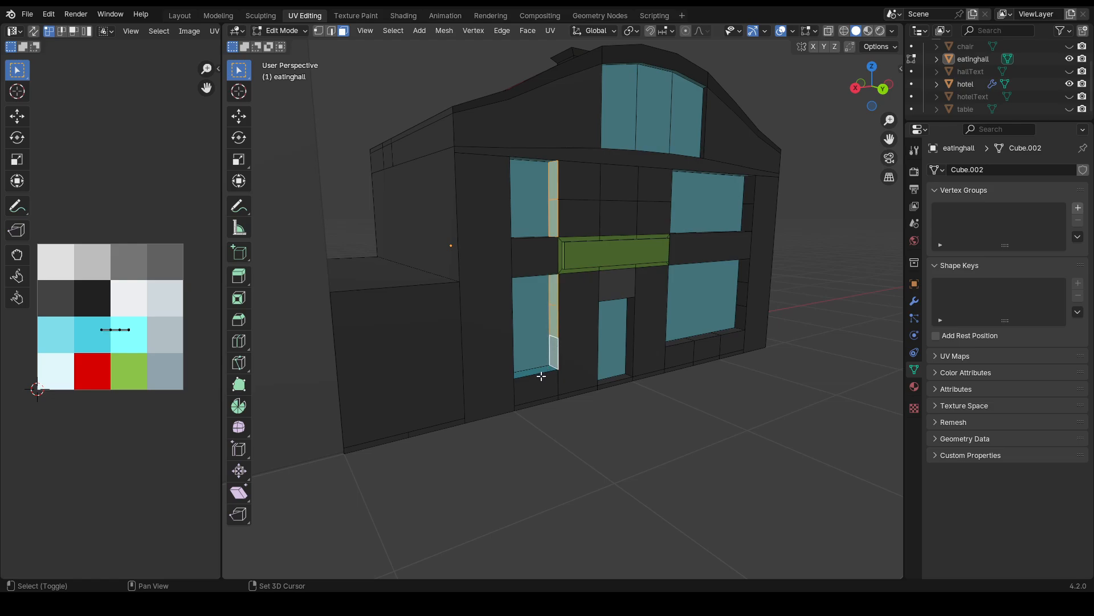
shift+click(538, 373)
key(g)
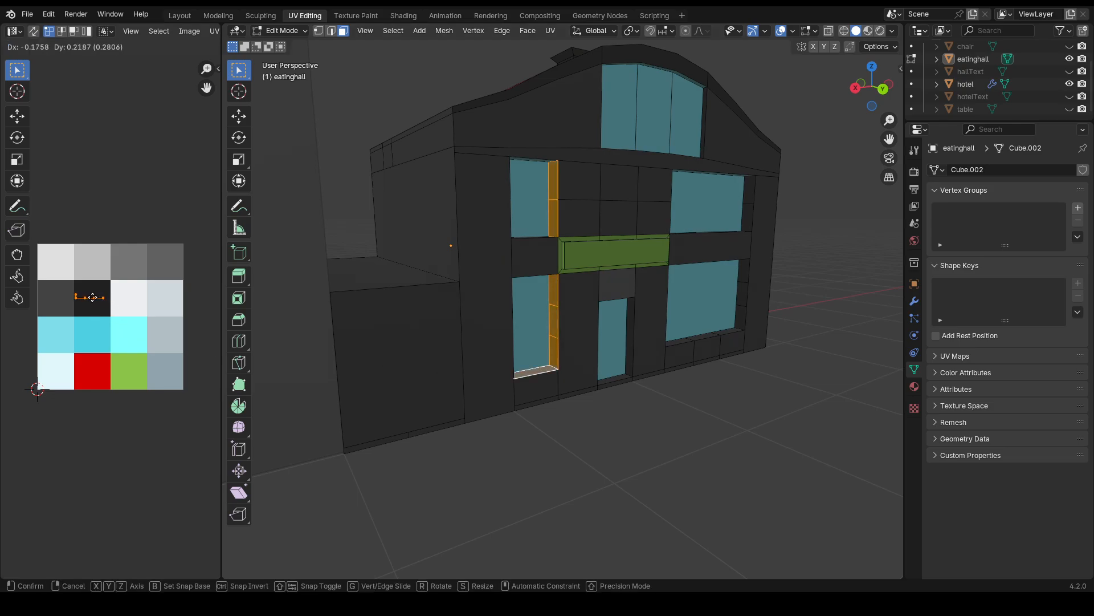
click(93, 298)
click(678, 426)
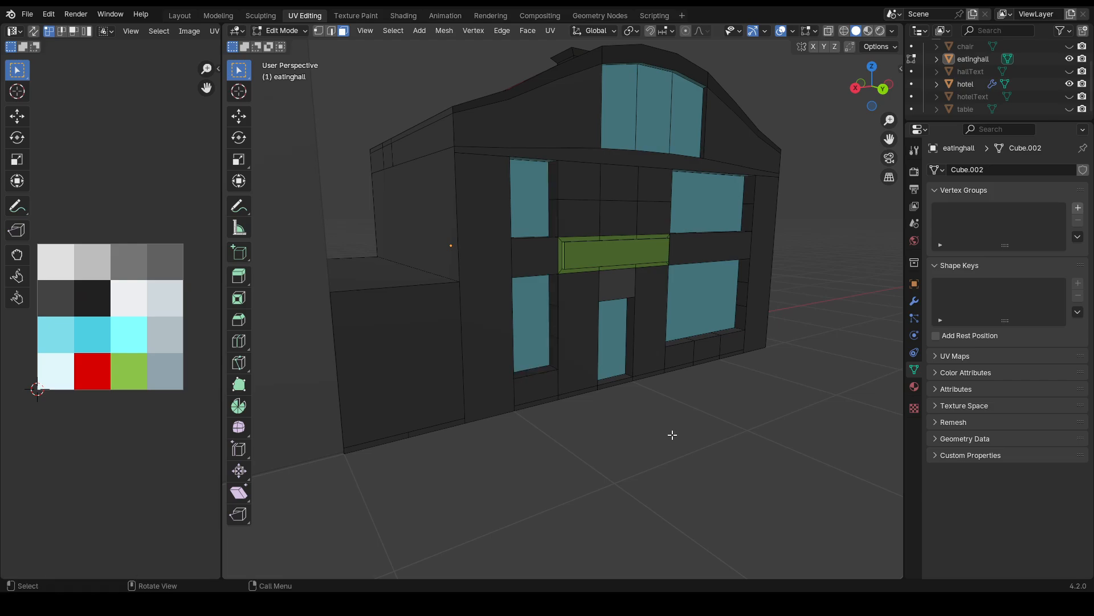
- Select the ledge face beneath the gable window, move its UVs onto the near-black swatch, and clear the selection
middle_drag(678, 426, 728, 366)
mouse_move(684, 330)
middle_down()
mouse_move(701, 313)
mouse_move(692, 317)
middle_up()
click(603, 265)
key(a)
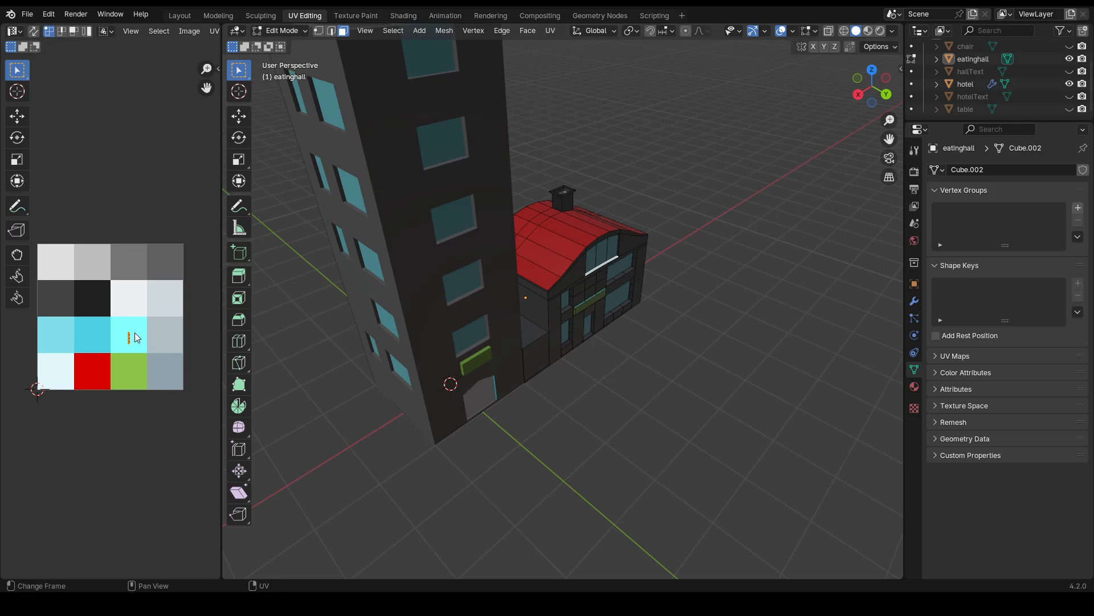
key(g)
click(97, 302)
click(611, 429)
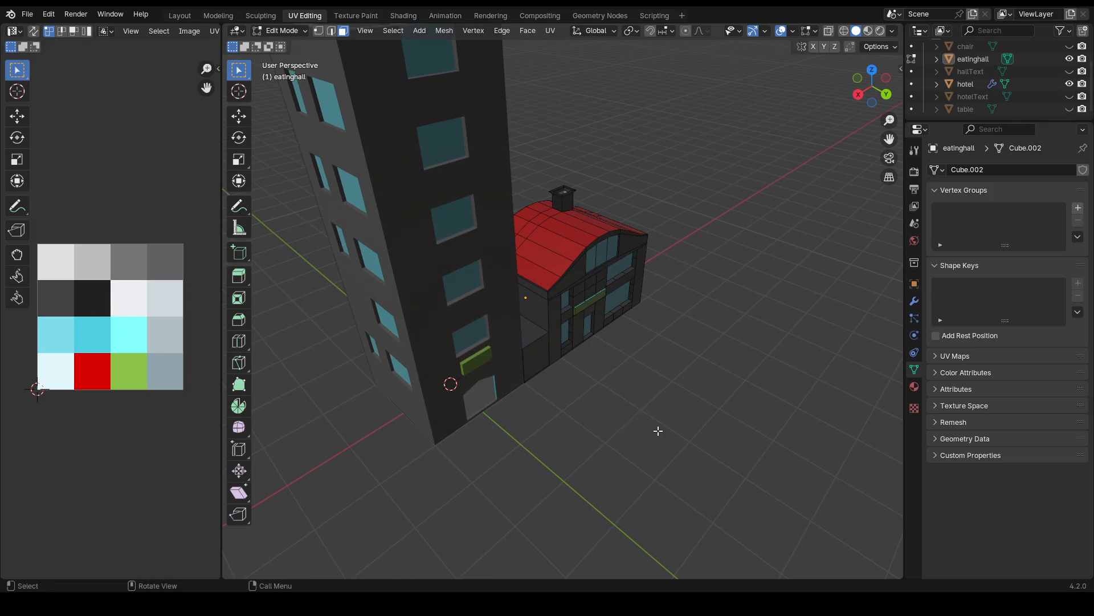
- Select the entrance sign's top faces, move their UVs onto the green swatch, and return to Object Mode
scroll(637, 349, up, 3)
click(601, 305)
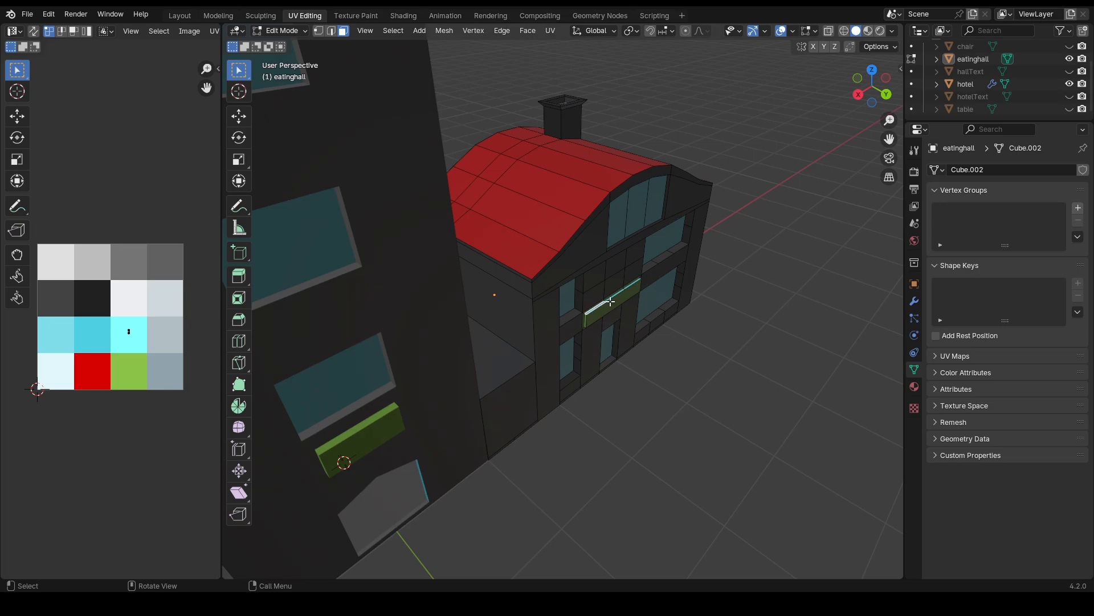
shift+click(620, 293)
shift+click(635, 285)
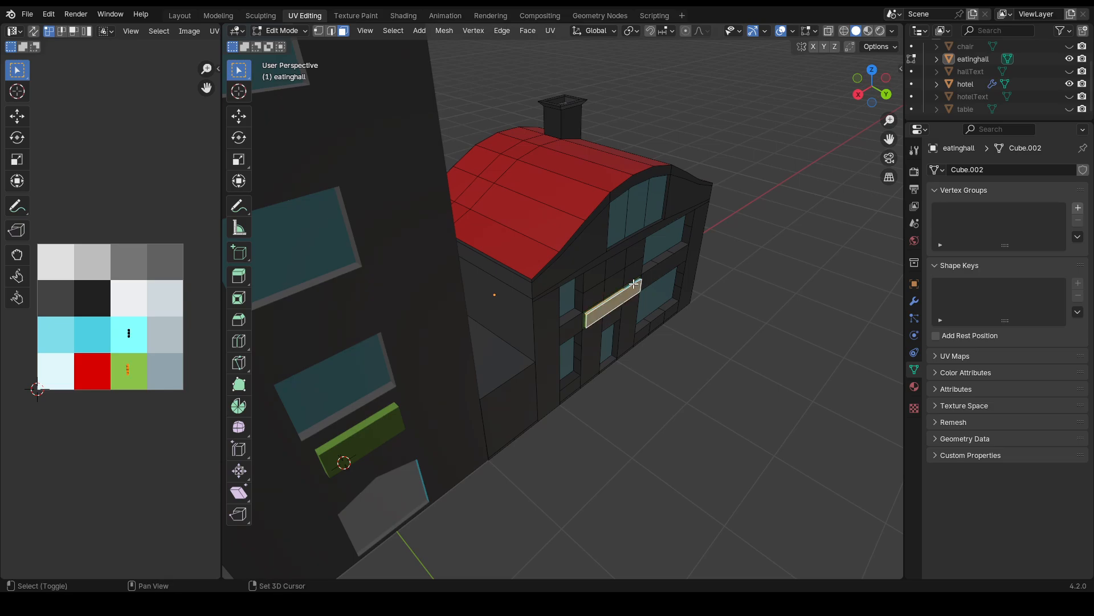
shift+click(630, 286)
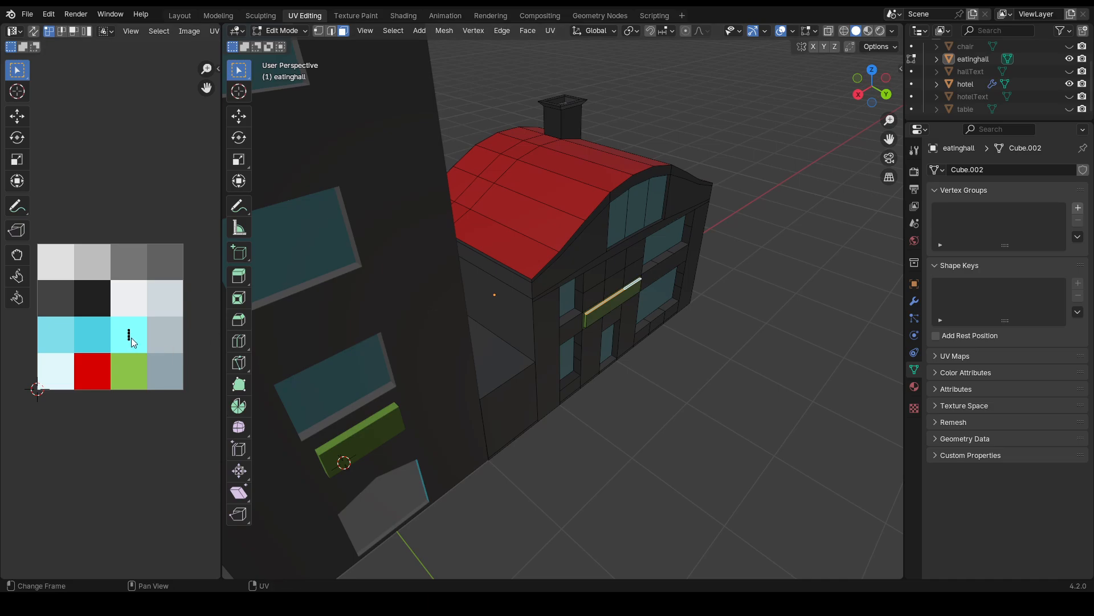
key(a)
key(g)
click(131, 372)
click(685, 452)
scroll(689, 442, down, 5)
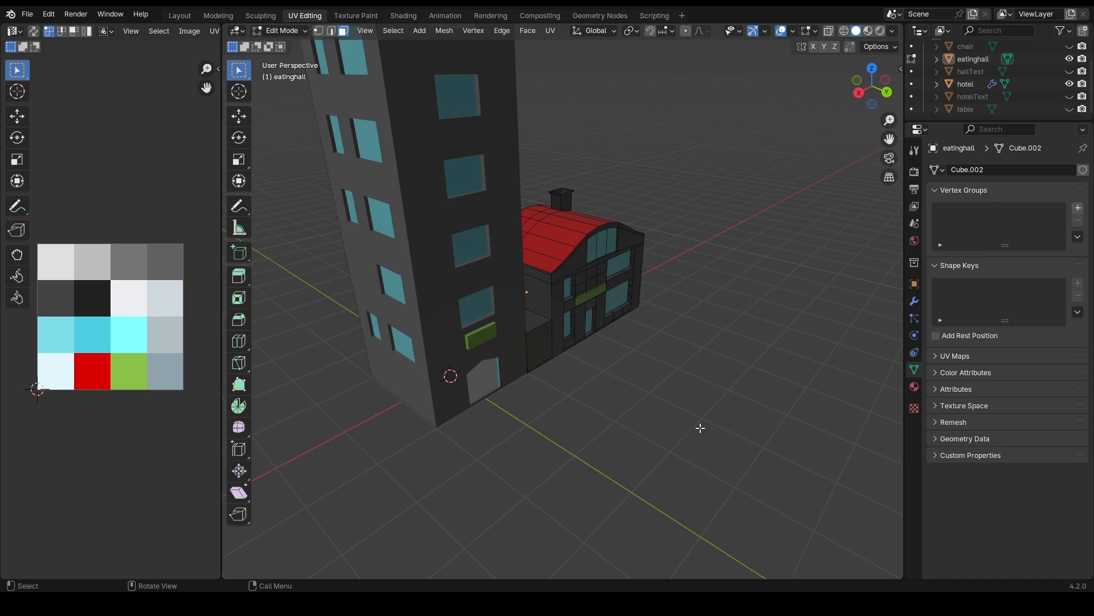
key(Tab)
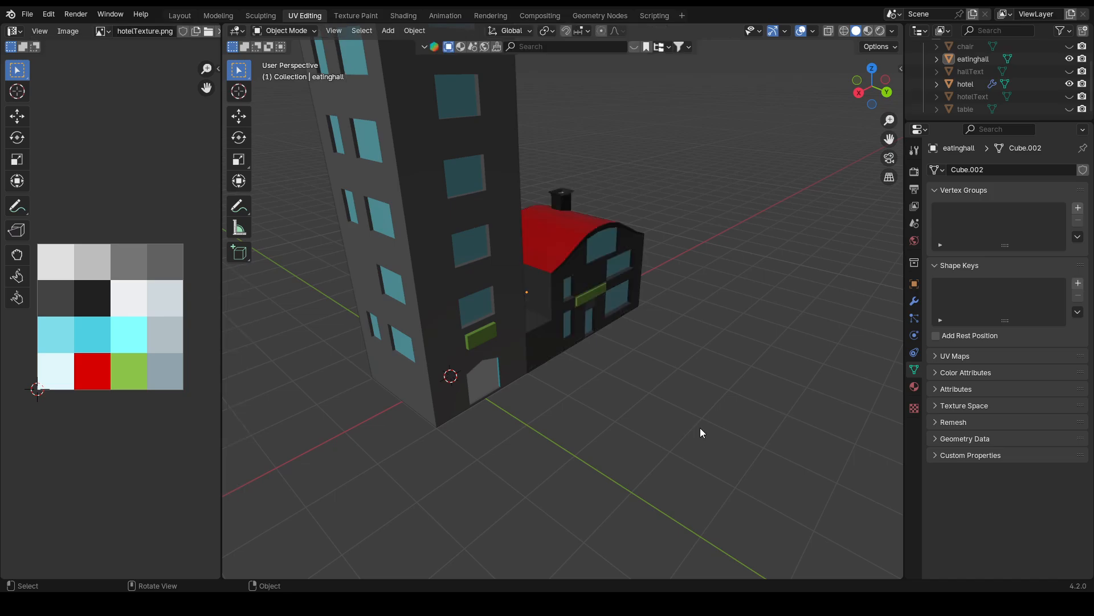
- Select the face above the eating hall's door, move its UVs onto the surrounding wall's dark swatch, and return to Object Mode
scroll(678, 337, up, 6)
middle_drag(651, 309, 589, 290)
key(Tab)
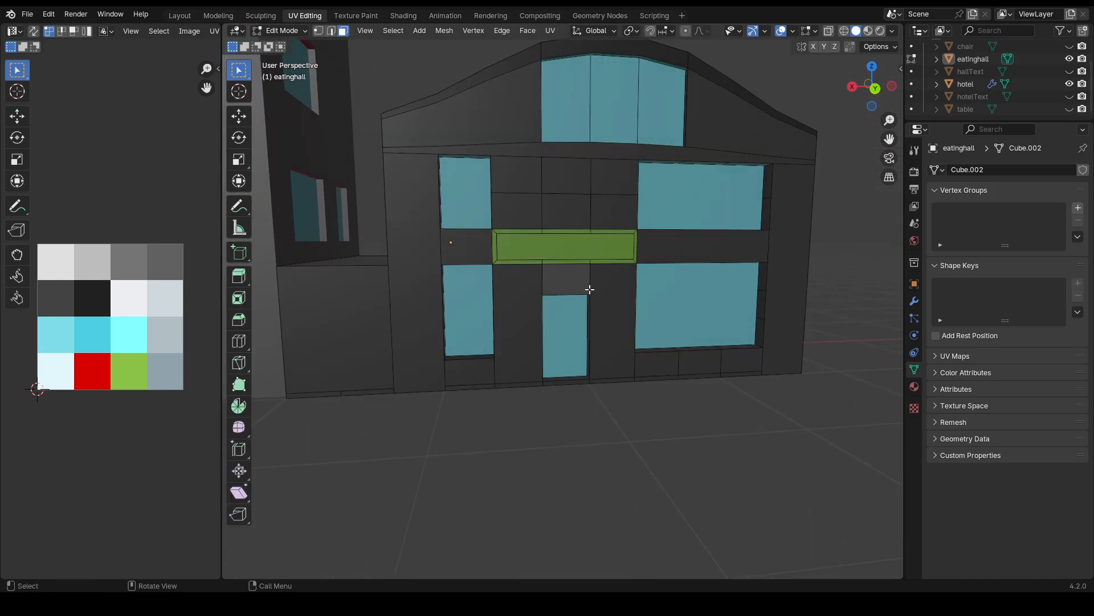
click(574, 279)
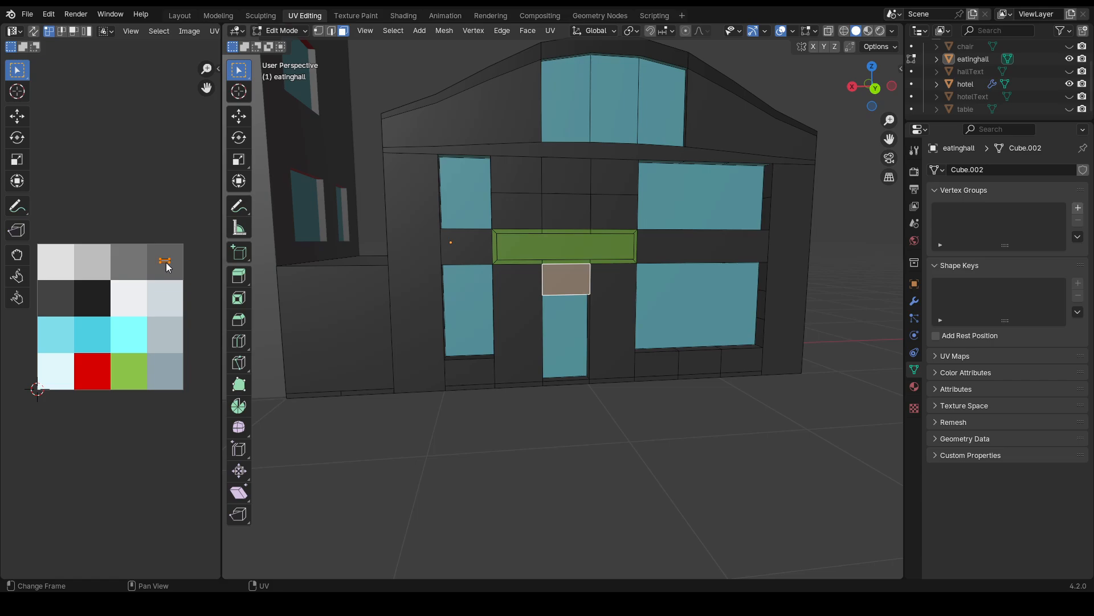
key(g)
click(61, 301)
click(521, 448)
scroll(575, 437, down, 1)
key(Tab)
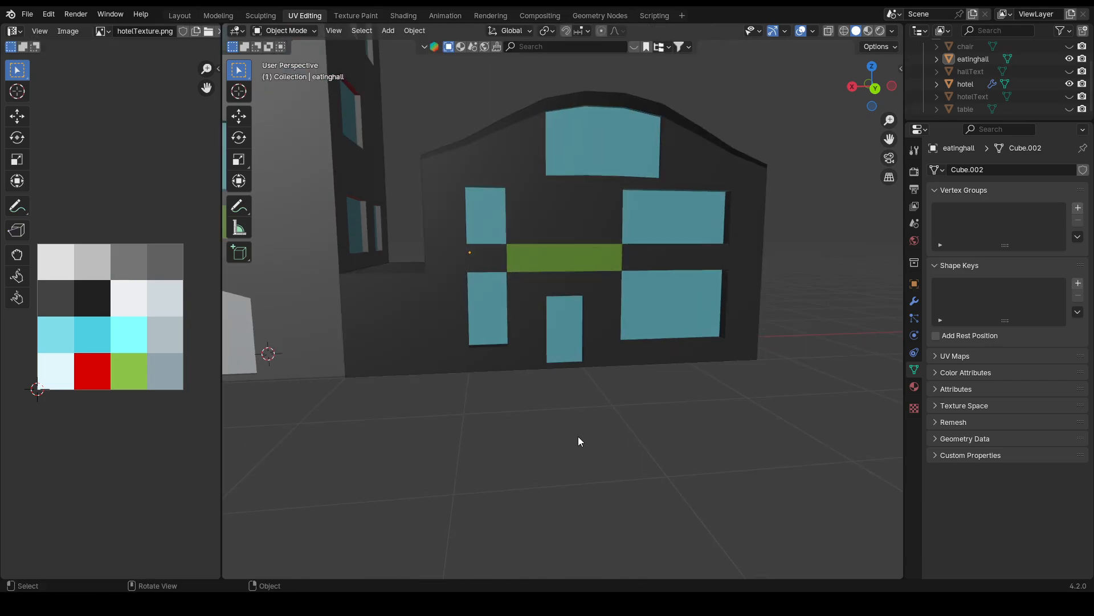
- Unhide the hallText and hotelText lettering objects
middle_drag(578, 437, 643, 439)
scroll(643, 438, down, 2)
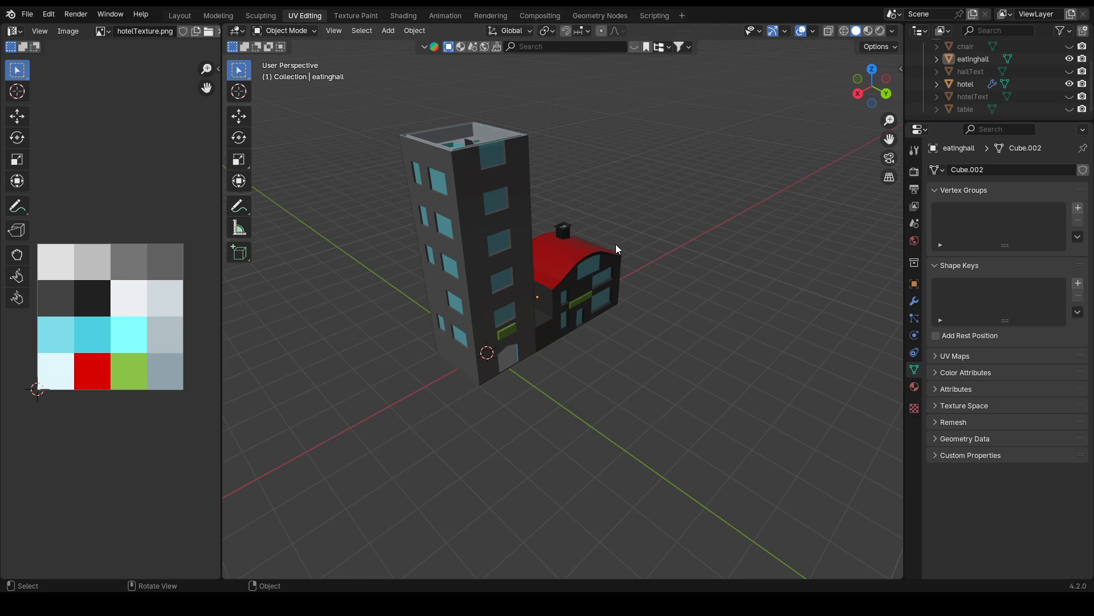
middle_drag(491, 91, 491, 103)
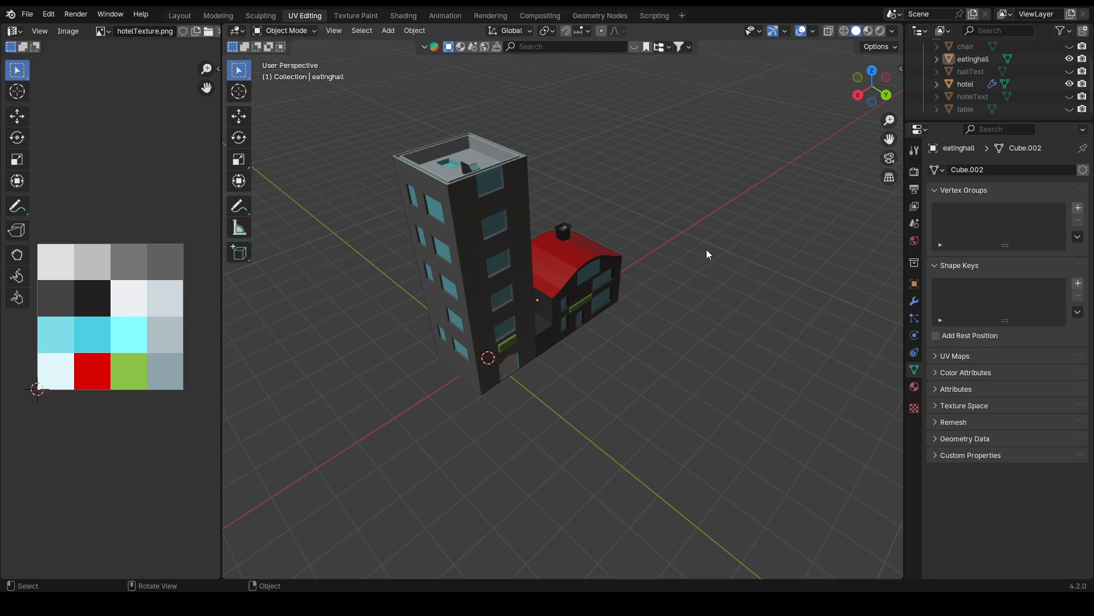
scroll(981, 95, up, 2)
scroll(989, 94, down, 2)
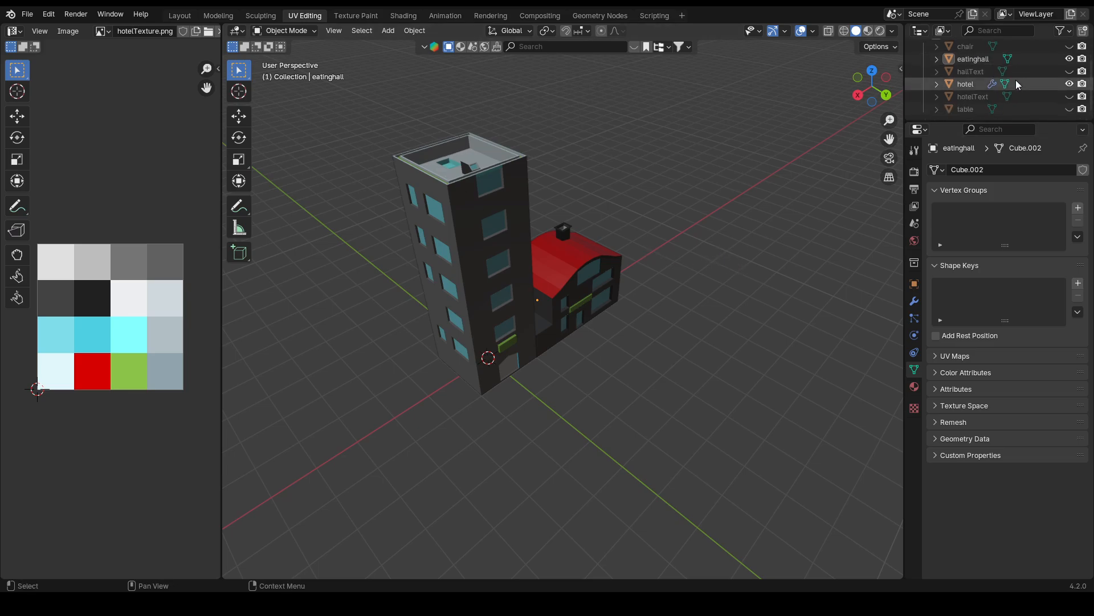
scroll(1017, 84, down, 1)
click(1069, 70)
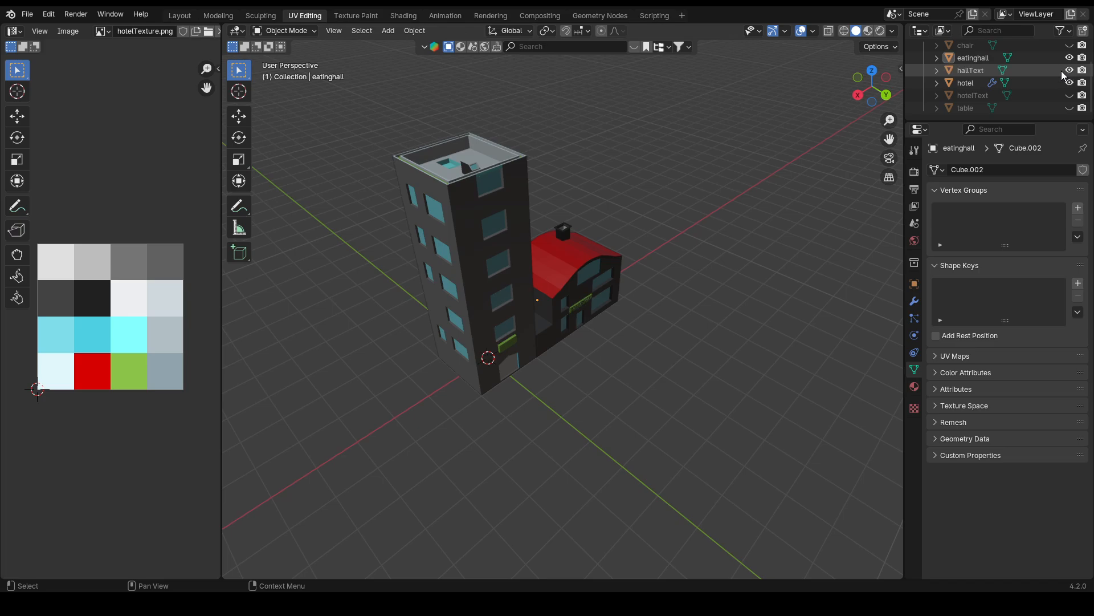
click(1069, 95)
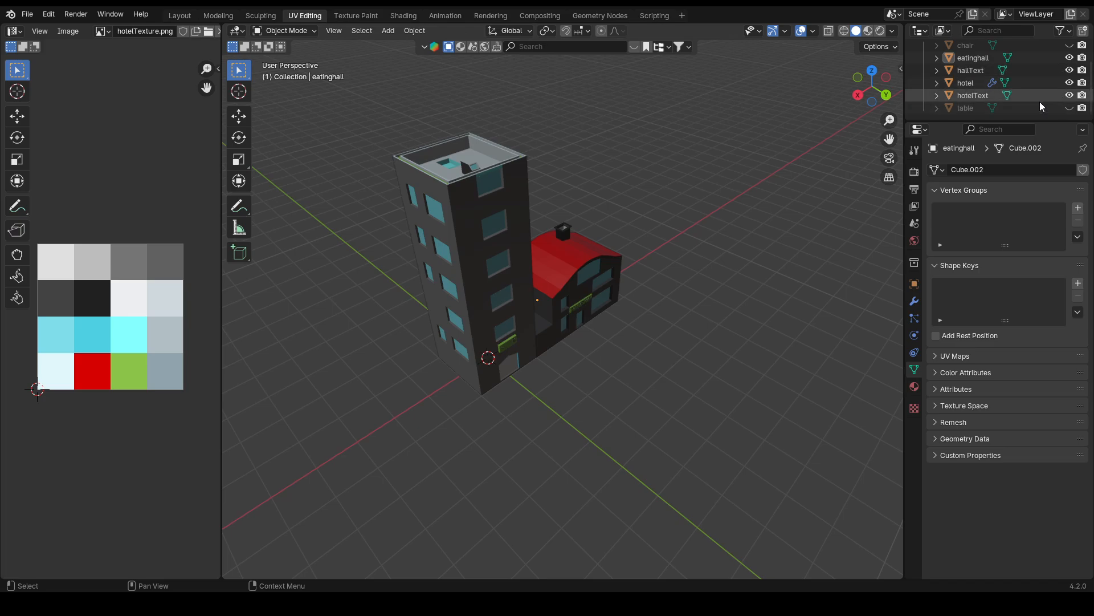
- Select the hotel sign's lettering in the Shading workspace and assign the existing Material.001 to it
click(1045, 70)
click(403, 16)
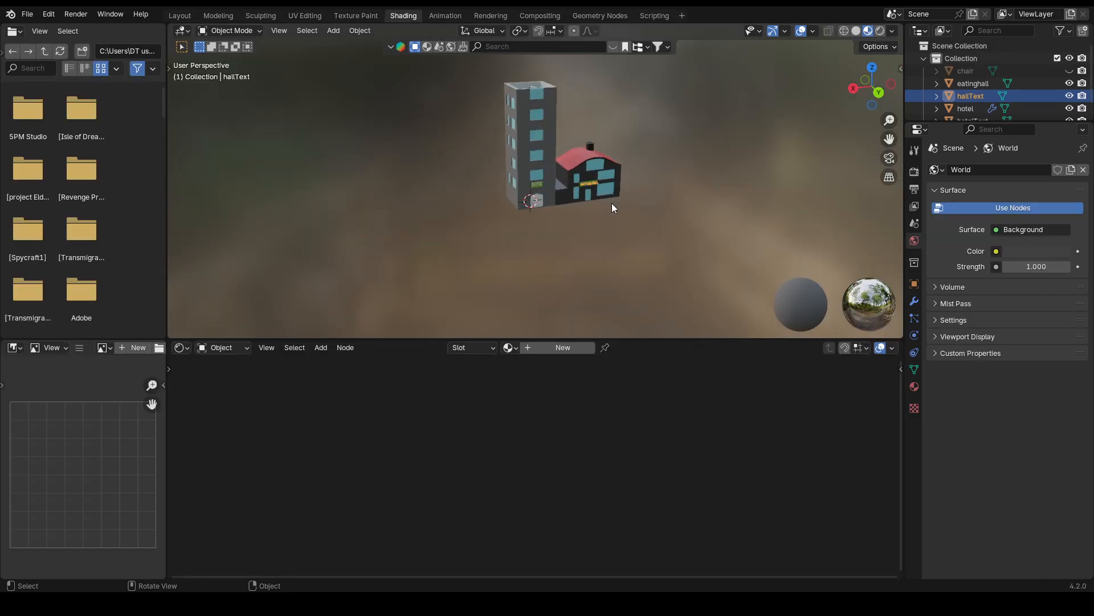
scroll(587, 194, up, 10)
click(539, 213)
click(509, 348)
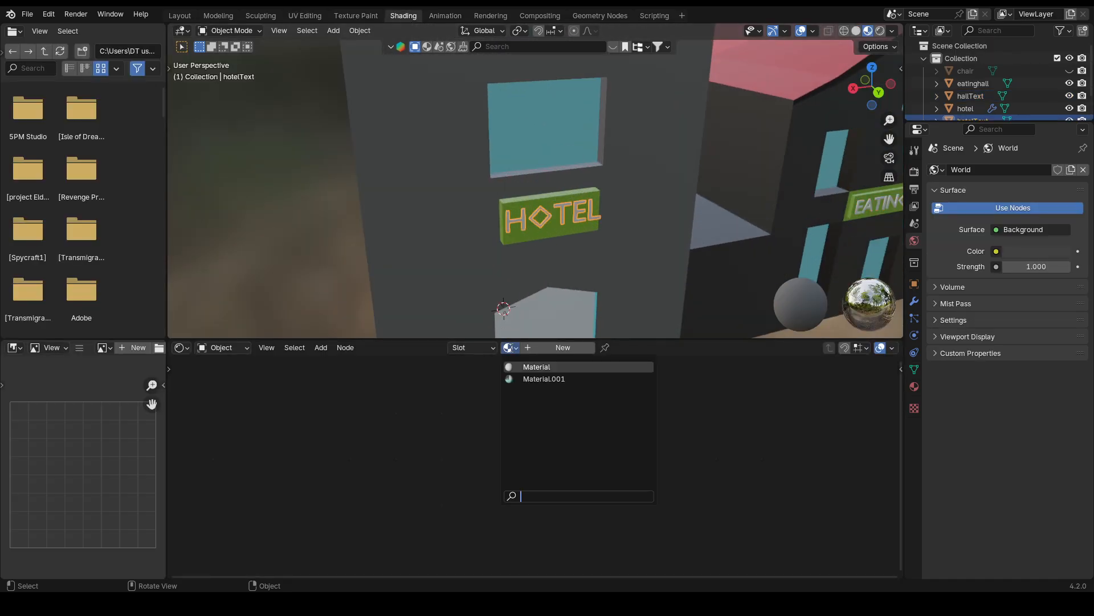
click(544, 378)
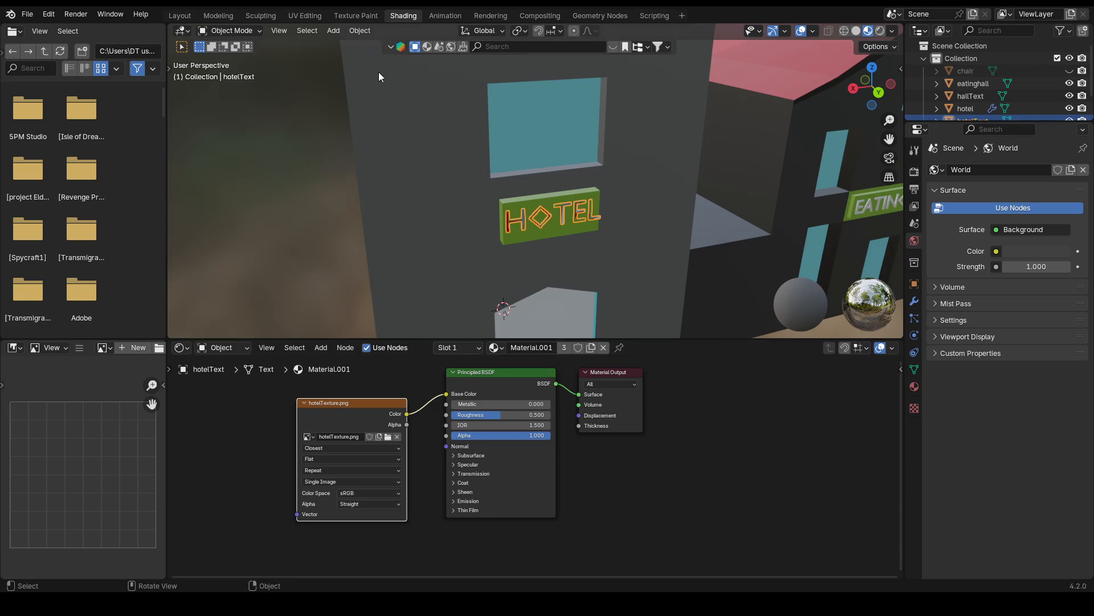
- Open the hotel lettering in Edit Mode in the UV Editing workspace with all its faces selected
click(305, 15)
scroll(501, 367, up, 5)
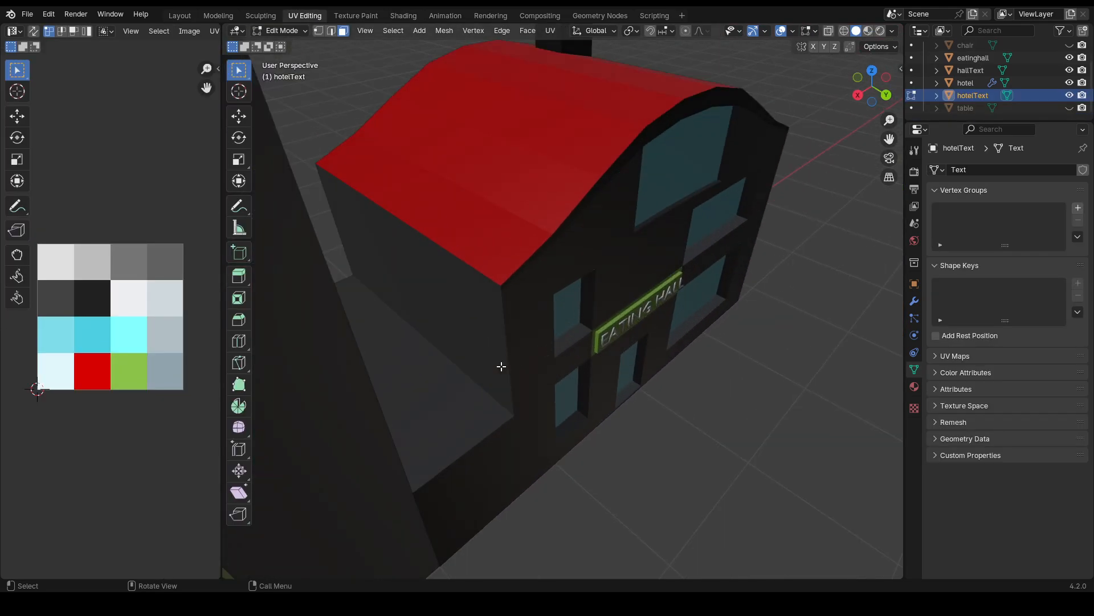
key(a)
shift+middle_drag(442, 382, 579, 216)
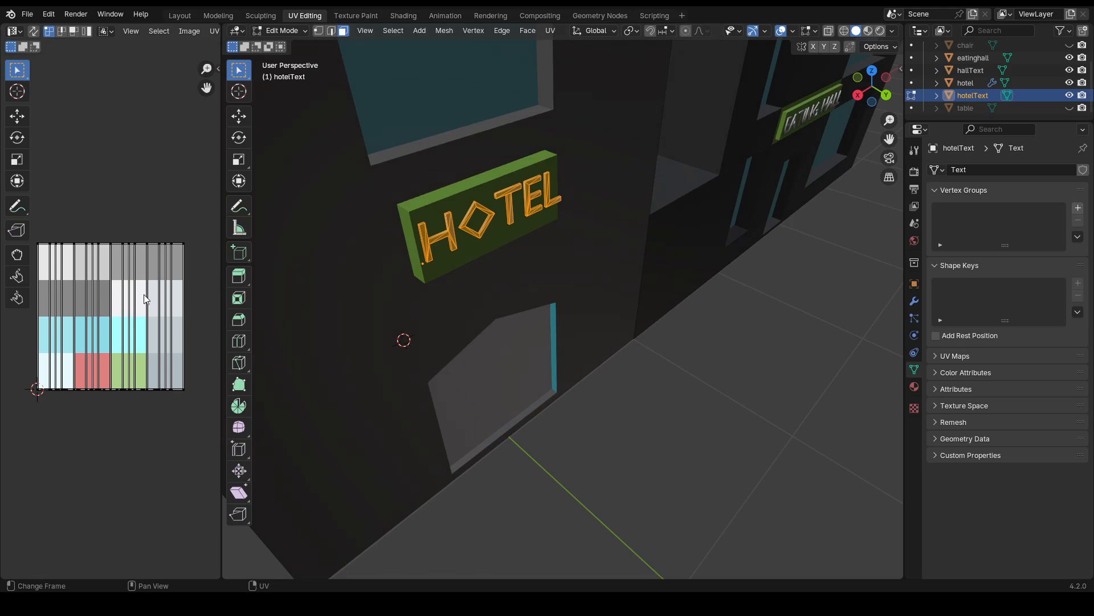
- Try to unwrap the hotel lettering's faces with the standard Unwrap operation
key(u)
key(u)
click(394, 229)
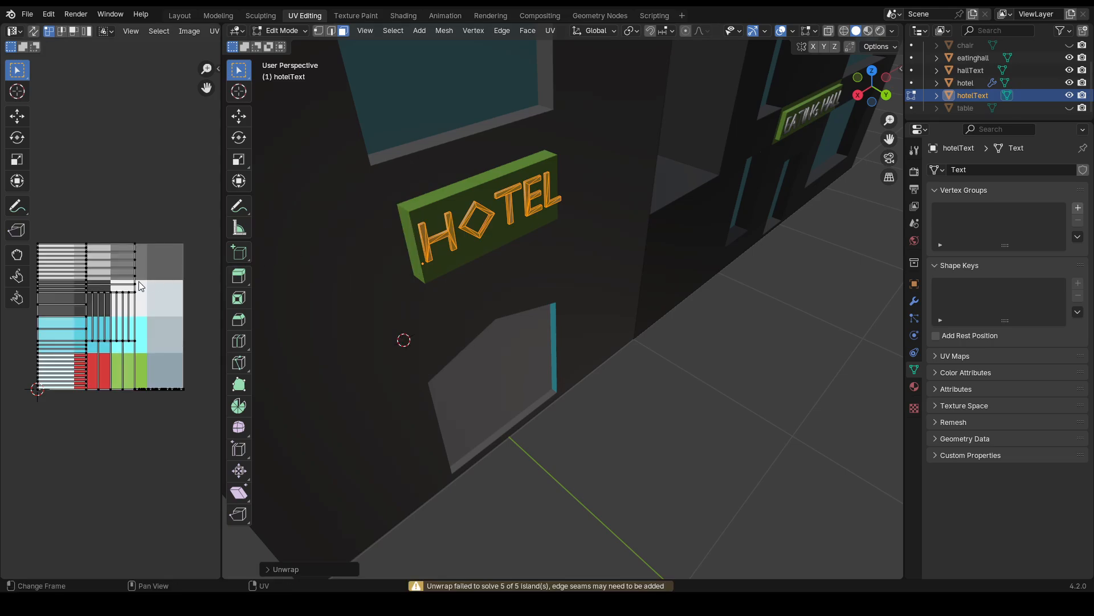
- Unwrap the hotel lettering's faces with Smart UV Project, keeping the 66° angle limit and the other default settings
key(u)
click(493, 225)
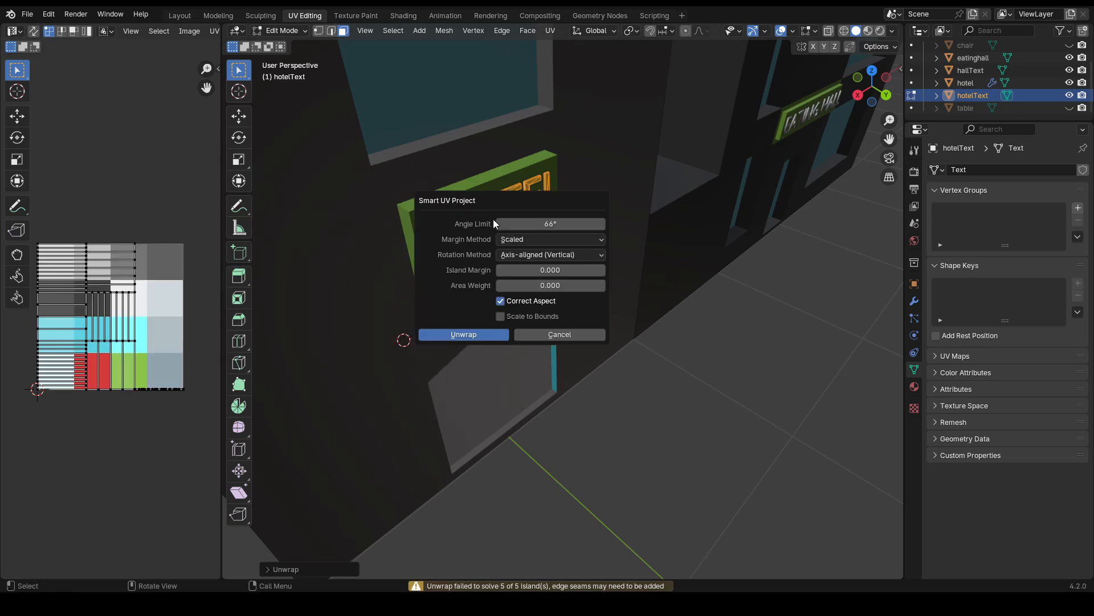
click(460, 333)
- Scale down all the hotel lettering's UVs, place them inside the red swatch, and return to Object Mode with nothing selected
key(a)
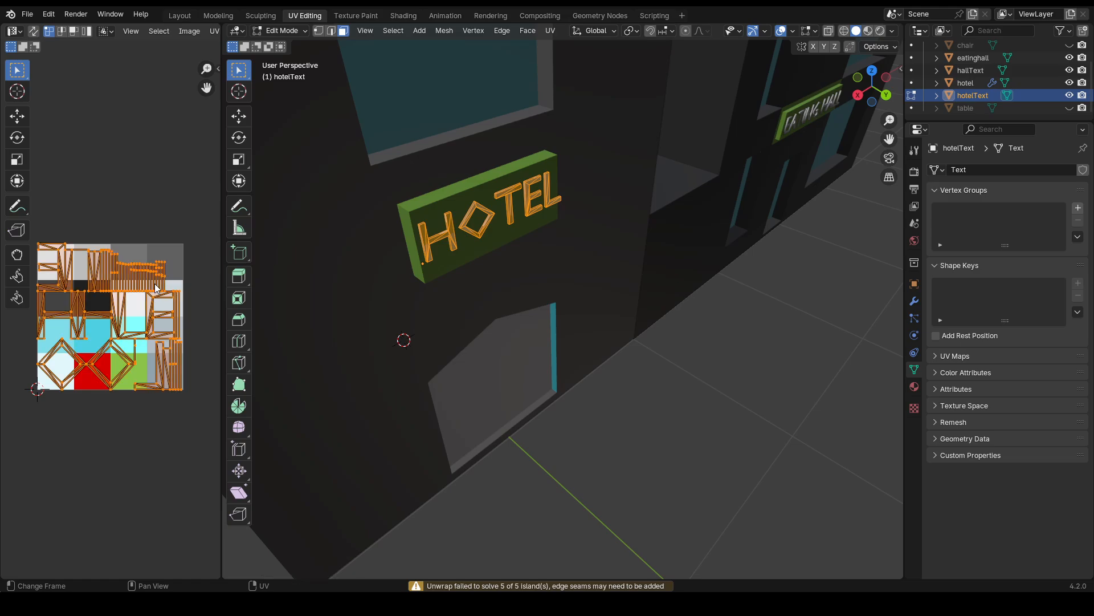
key(s)
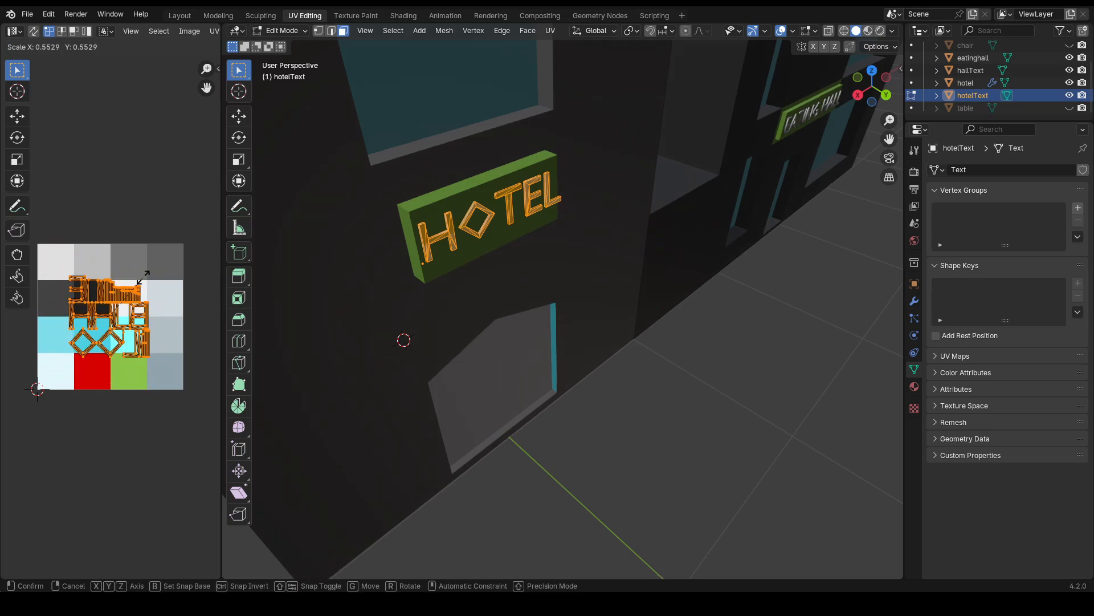
click(108, 304)
key(g)
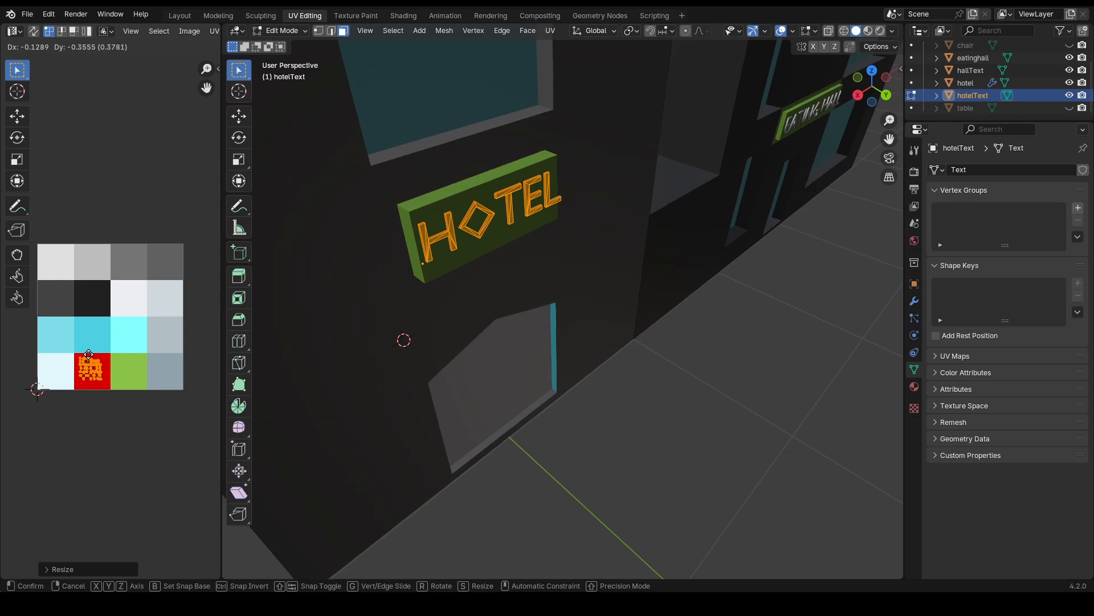
click(91, 363)
click(774, 417)
scroll(760, 396, down, 3)
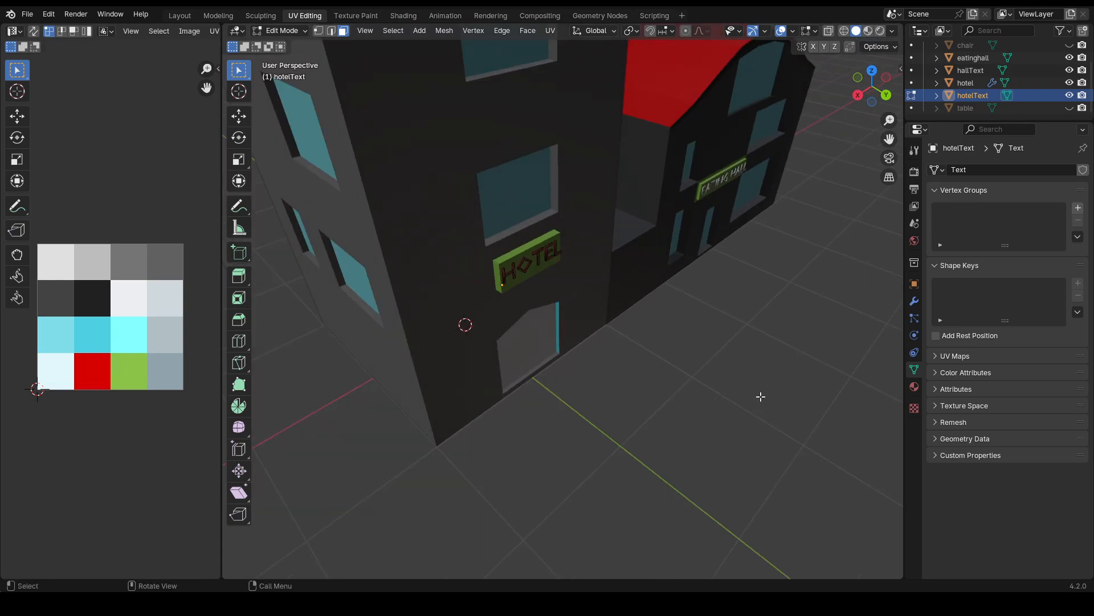
key(Tab)
middle_drag(749, 377, 741, 342)
click(715, 377)
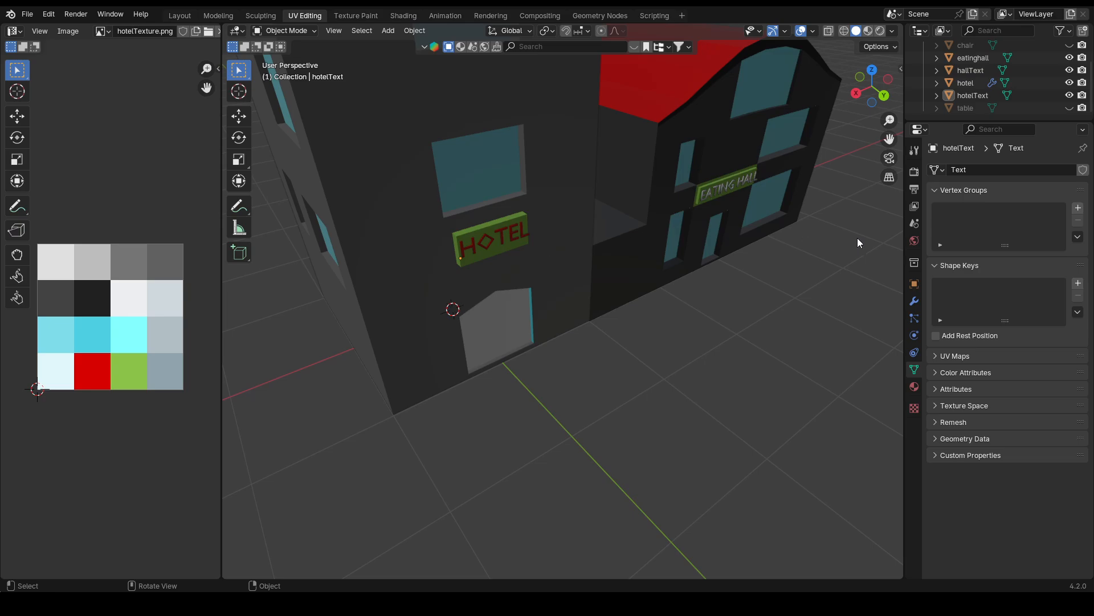
- Select the eating hall sign's lettering in the Shading workspace and assign the existing Material.001 to it
click(413, 16)
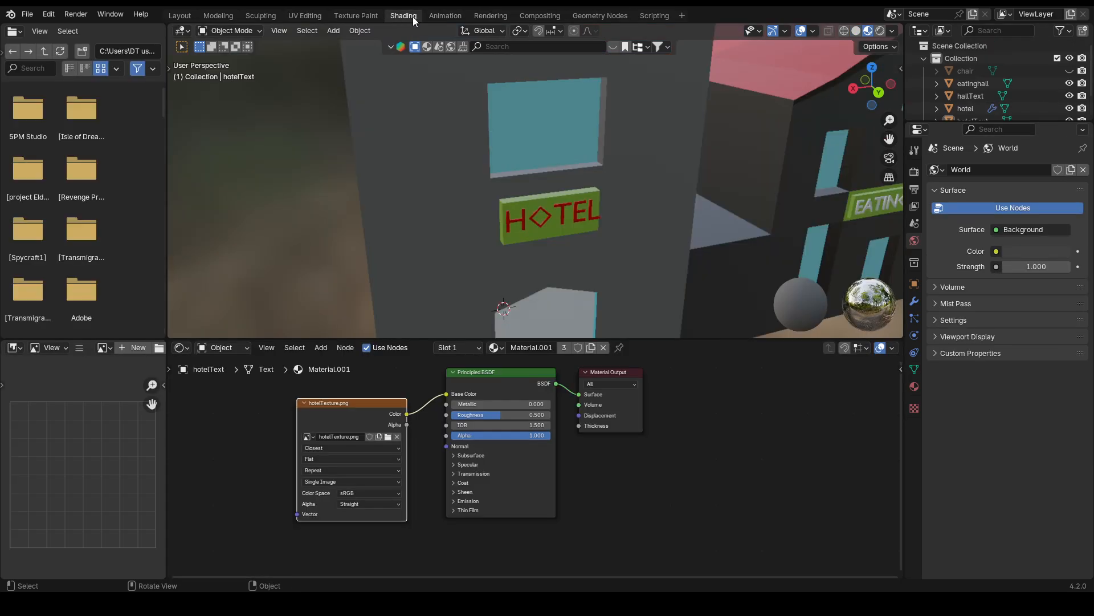
click(861, 205)
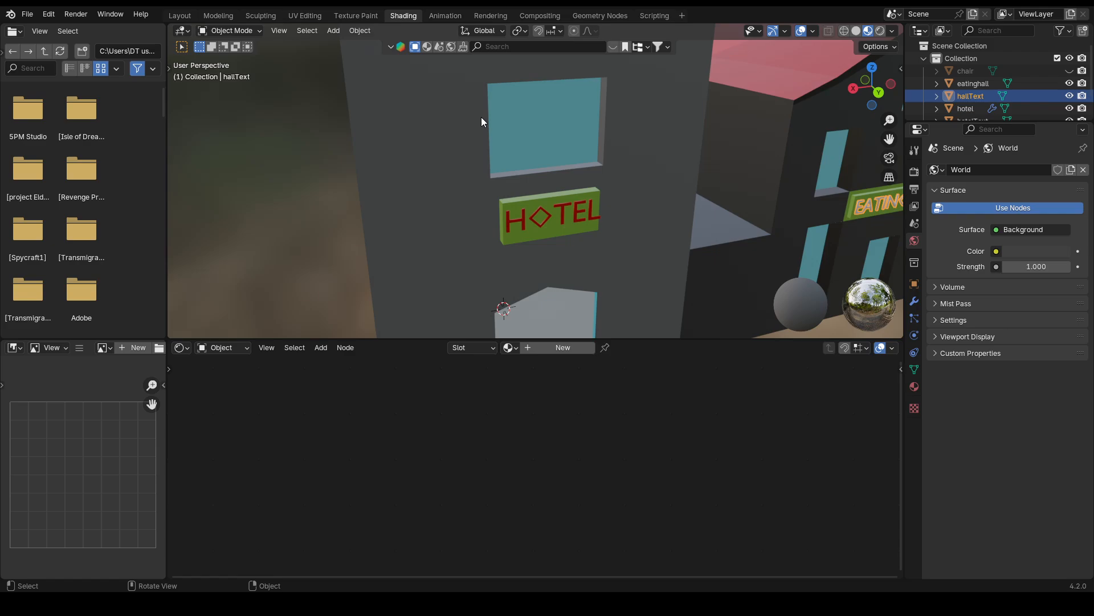
click(510, 347)
click(533, 379)
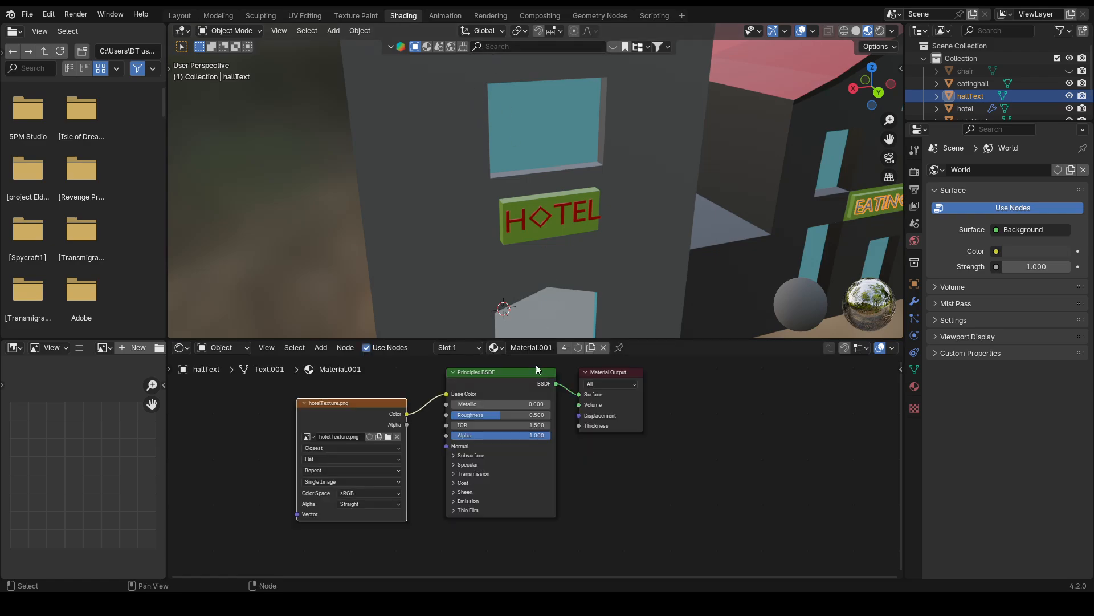
- Unwrap all faces of the eating hall lettering in the UV Editing workspace with Smart UV Project at its default settings
click(302, 16)
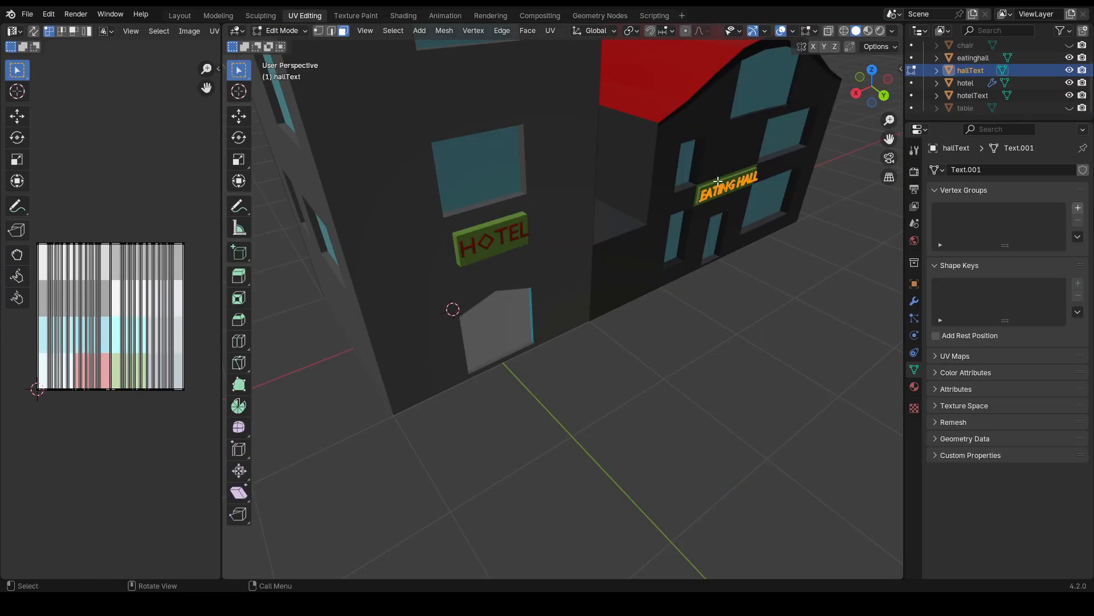
key(Tab)
key(Tab)
key(u)
click(596, 235)
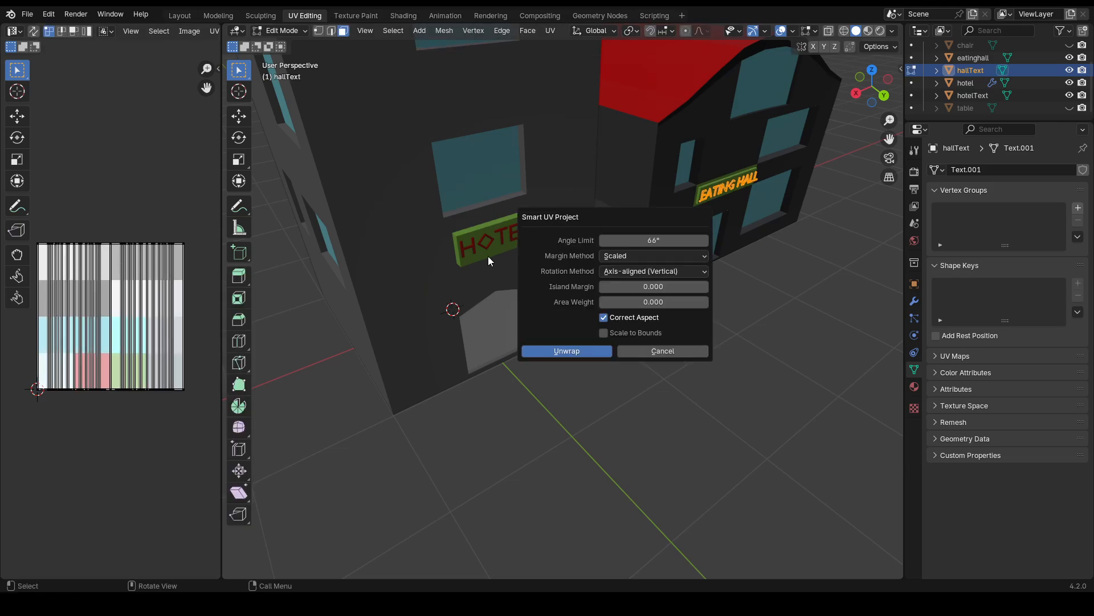
click(594, 350)
- Scale down all the eating hall lettering's UVs, place them inside the red swatch, and return to Object Mode with nothing selected
key(a)
key(s)
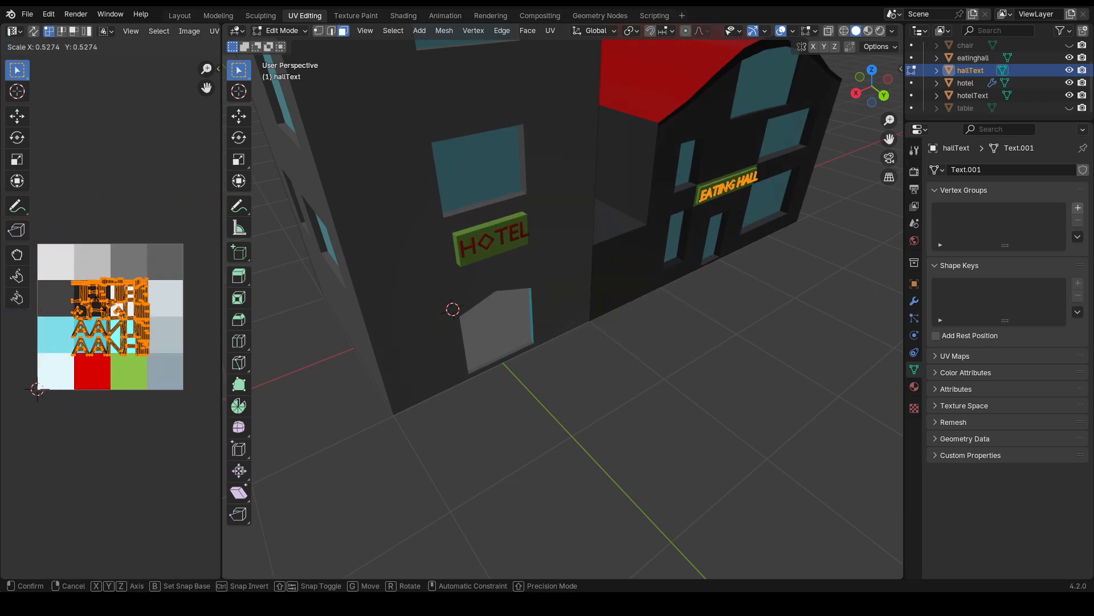
click(108, 311)
key(g)
click(95, 354)
key(s)
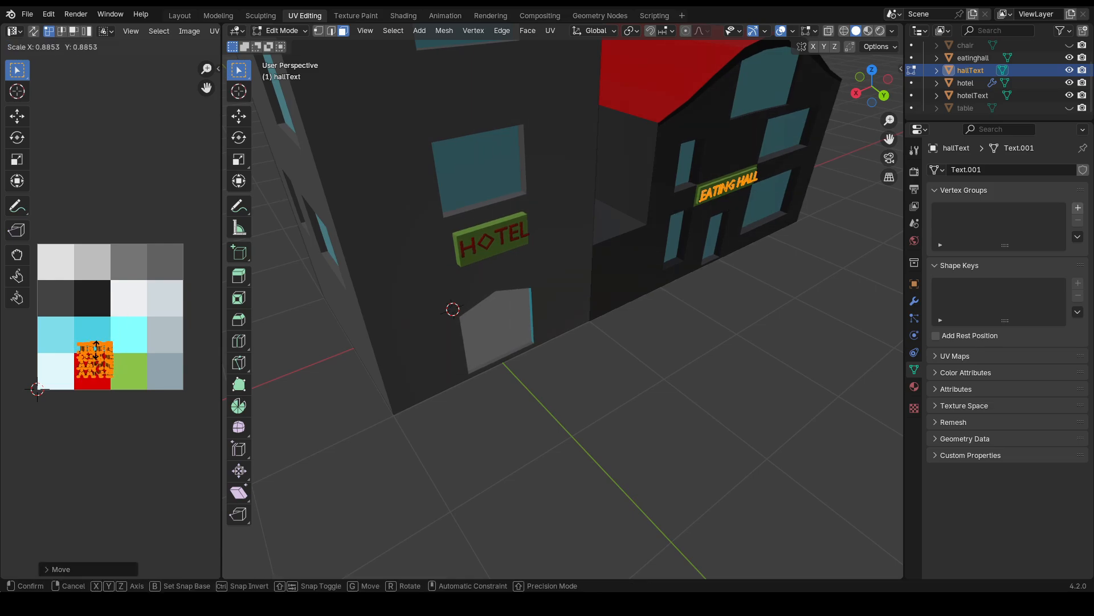
click(97, 354)
key(g)
click(93, 362)
click(691, 405)
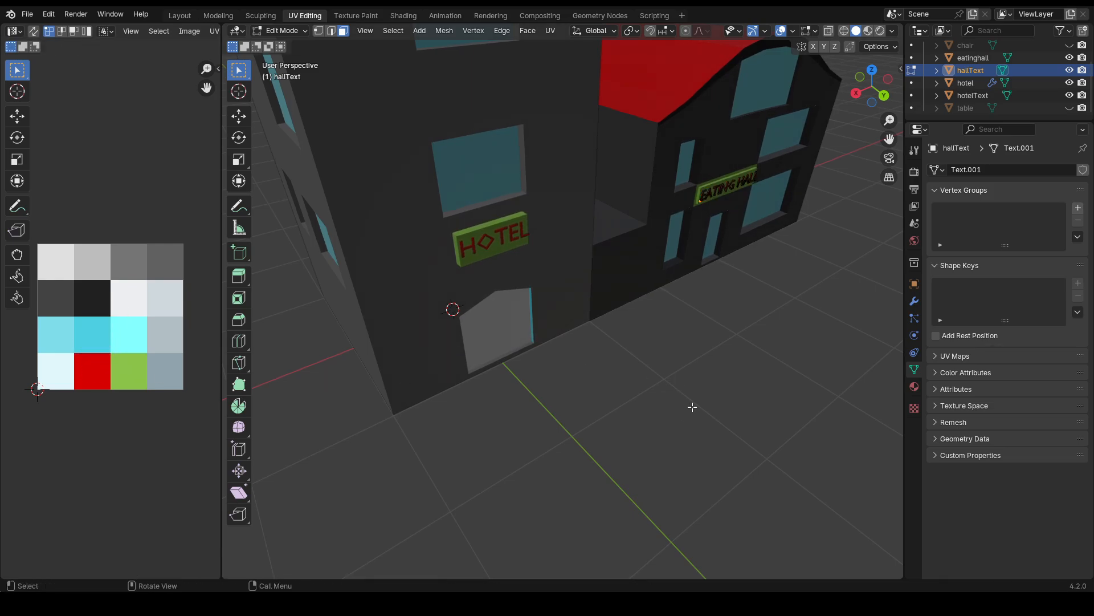
key(b)
middle_drag(732, 340, 704, 331)
key(Tab)
click(621, 354)
- Select the blue inner side face of the hotel's doorway, move its UVs onto the top row's darkest grey swatch, and clear the selection
scroll(703, 336, up, 6)
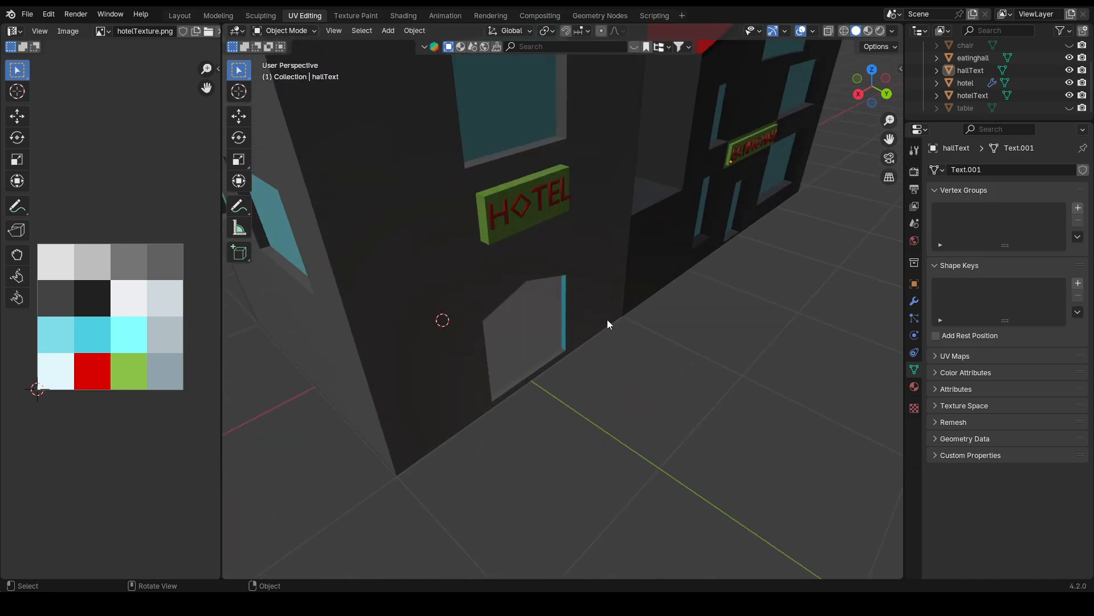
click(528, 291)
key(Tab)
click(562, 305)
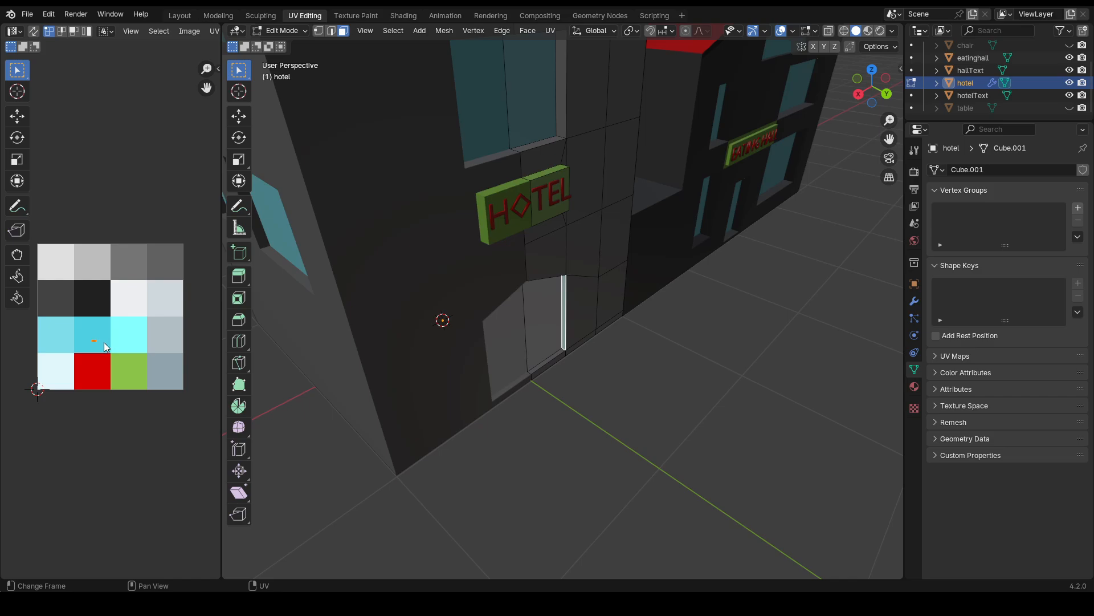
key(g)
click(174, 262)
click(608, 478)
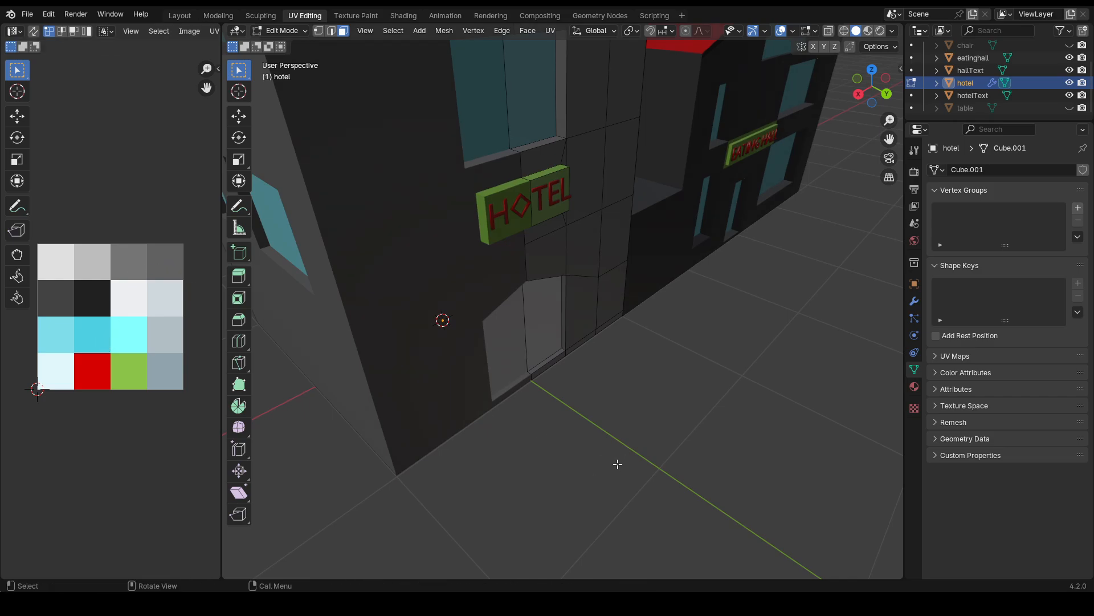
- Return to Object Mode with nothing selected and inspect both coloured buildings in the Shading workspace
scroll(645, 452, down, 2)
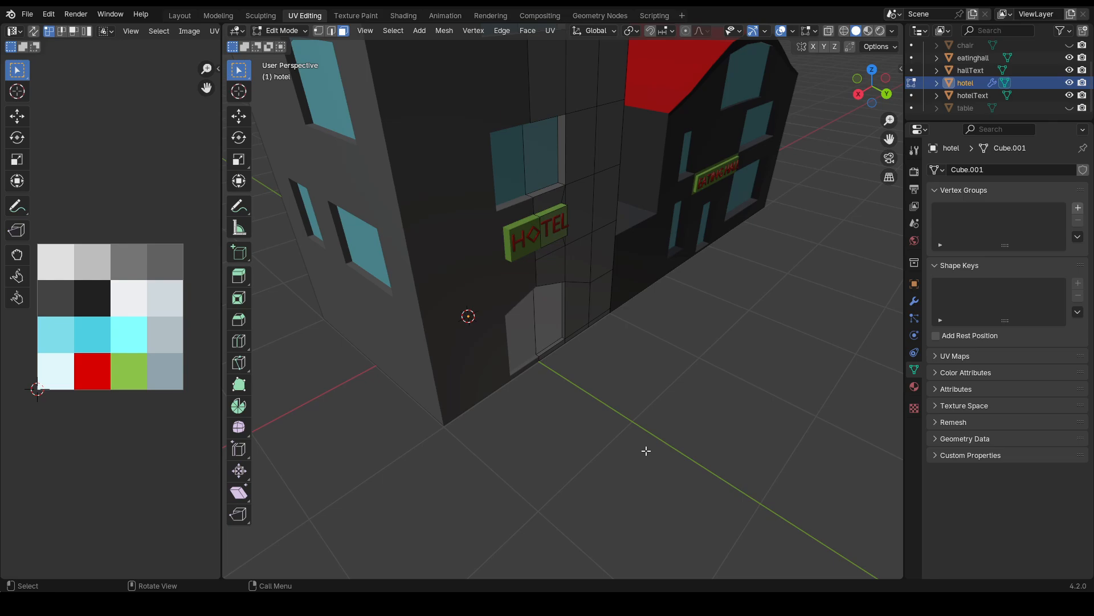
scroll(646, 451, down, 6)
middle_drag(649, 430, 654, 369)
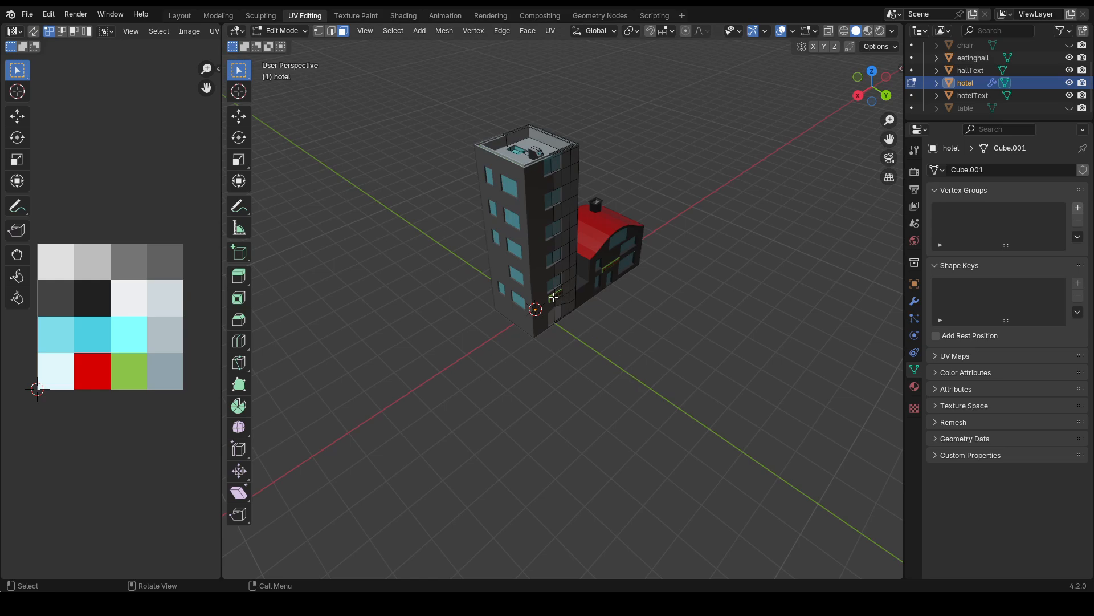
key(Tab)
click(655, 395)
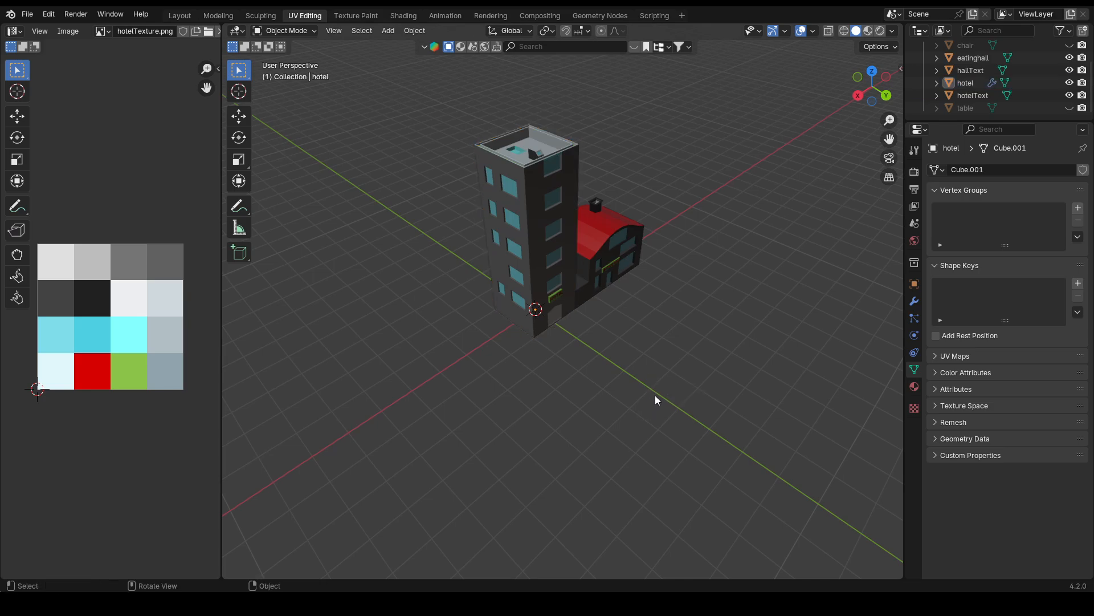
click(404, 16)
scroll(706, 224, down, 5)
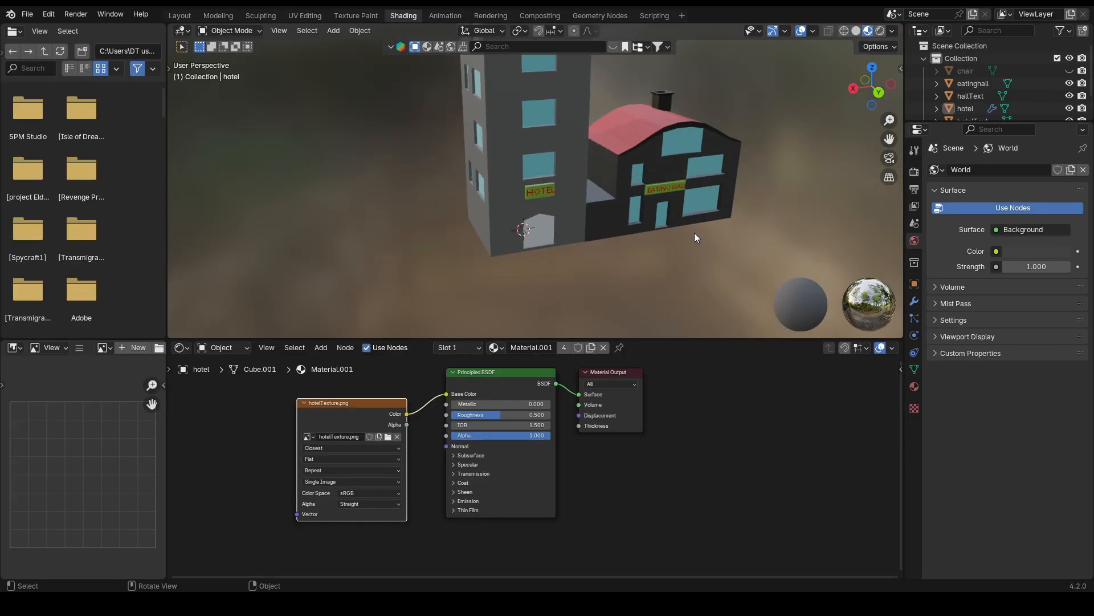
- Examine both coloured buildings from several angles, including the hotel's roof terrace and its top front window, for wrongly coloured faces
middle_drag(694, 233, 635, 209)
scroll(636, 210, down, 2)
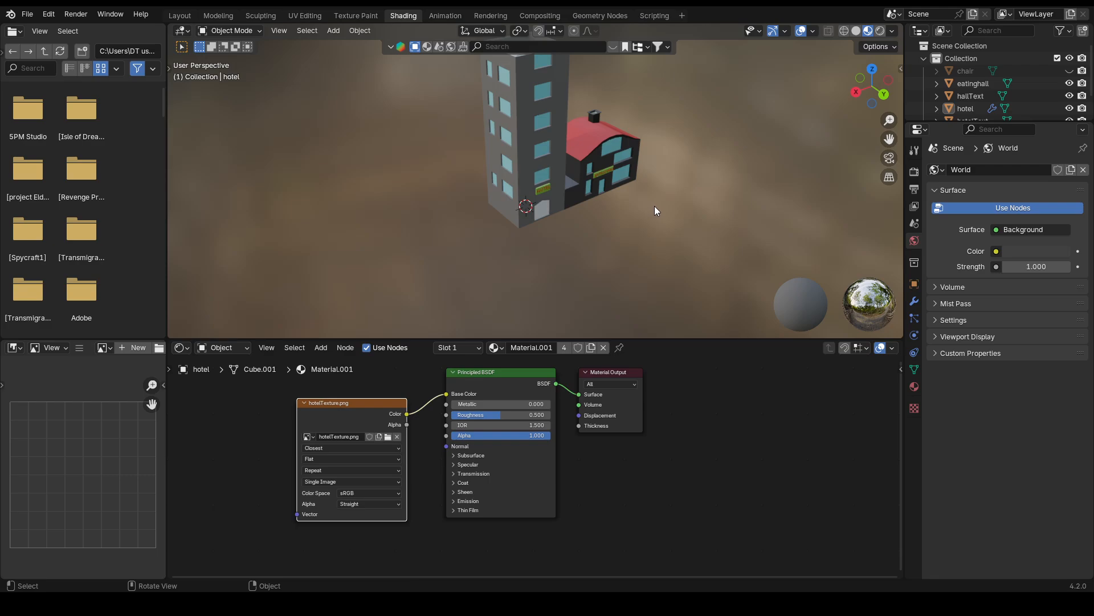
middle_drag(651, 167, 563, 162)
click(552, 157)
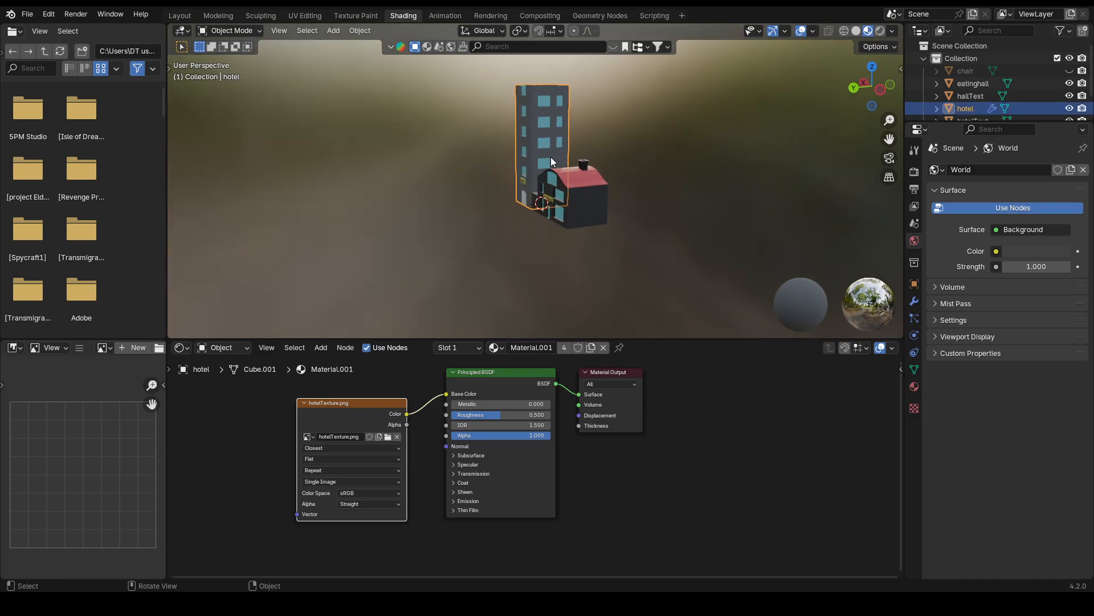
click(647, 135)
middle_drag(648, 135, 710, 189)
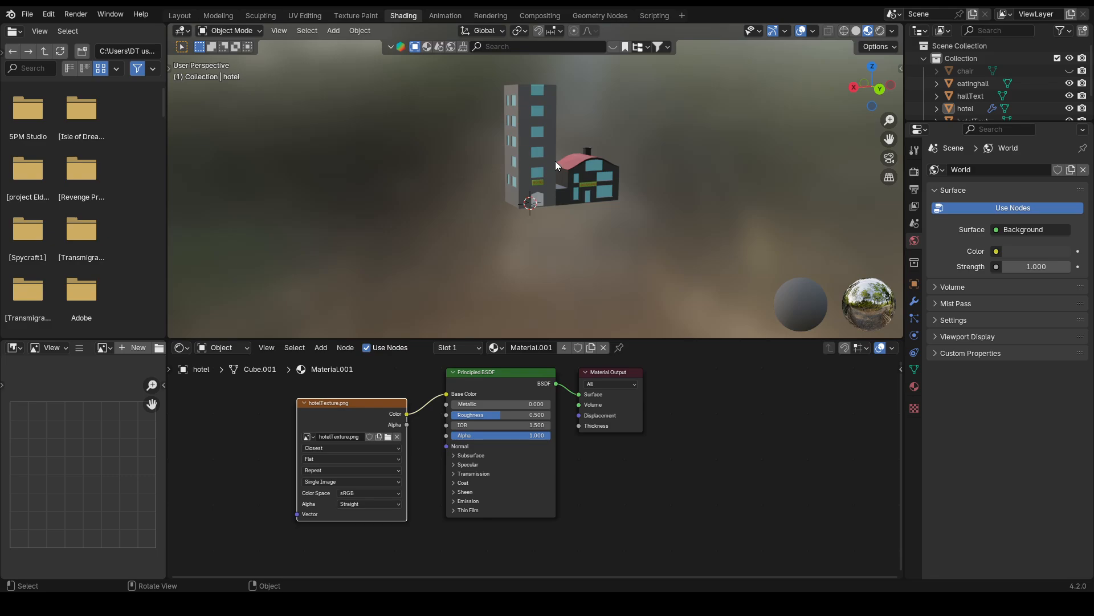
scroll(552, 79, up, 5)
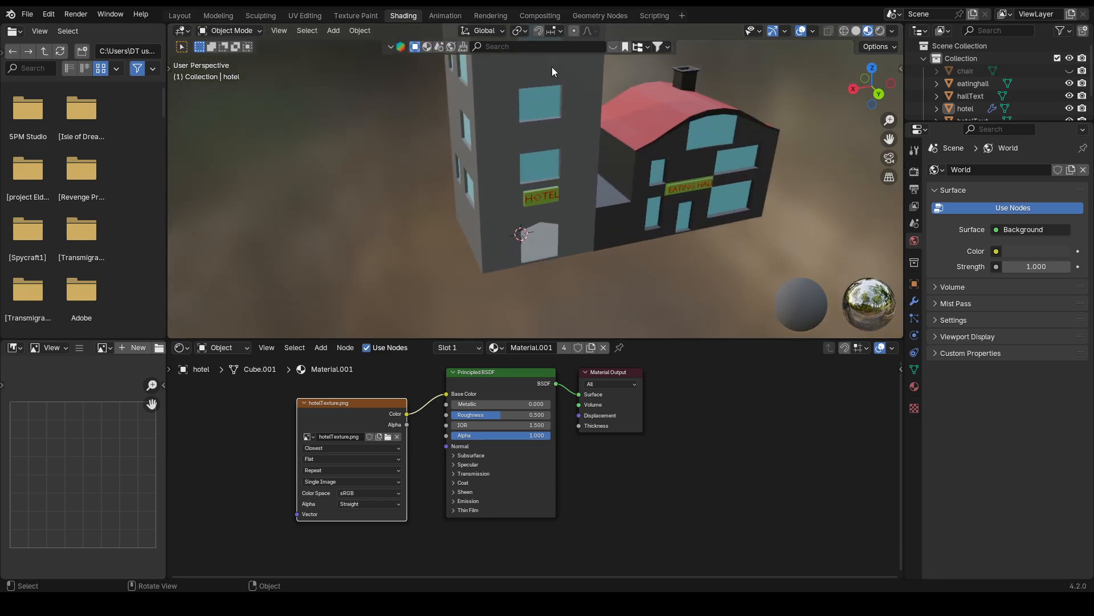
shift+middle_drag(552, 67, 527, 262)
scroll(499, 119, up, 5)
shift+middle_drag(487, 91, 504, 167)
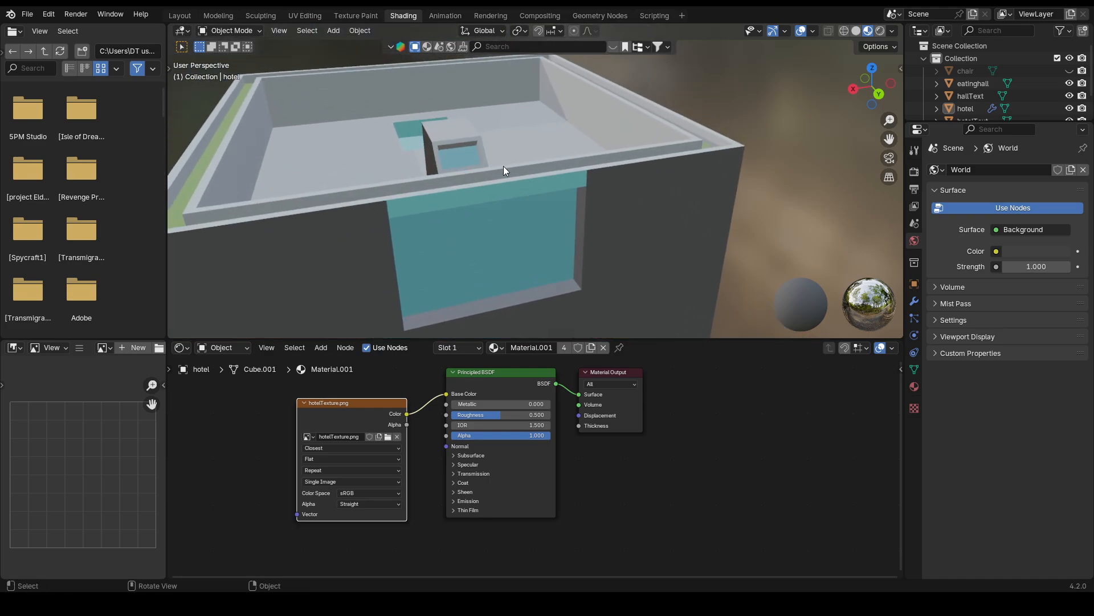
- In the UV Editing workspace, move the UVs of the teal face above the hotel's top front window onto a dark grey swatch and return to Object Mode
click(305, 15)
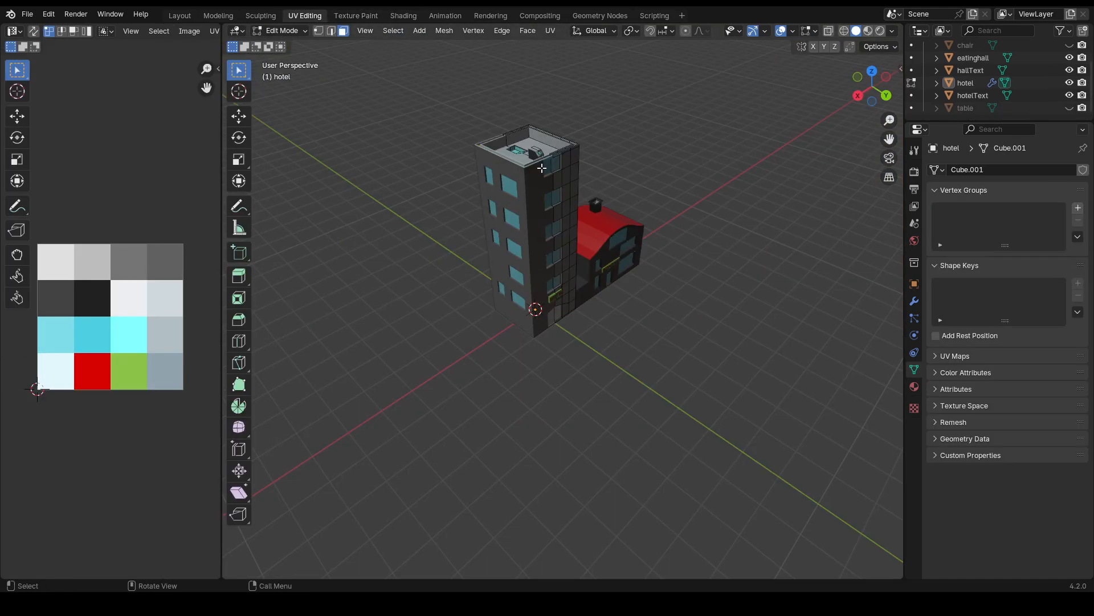
scroll(536, 169, up, 5)
shift+middle_drag(536, 170, 521, 202)
shift+middle_drag(445, 101, 471, 188)
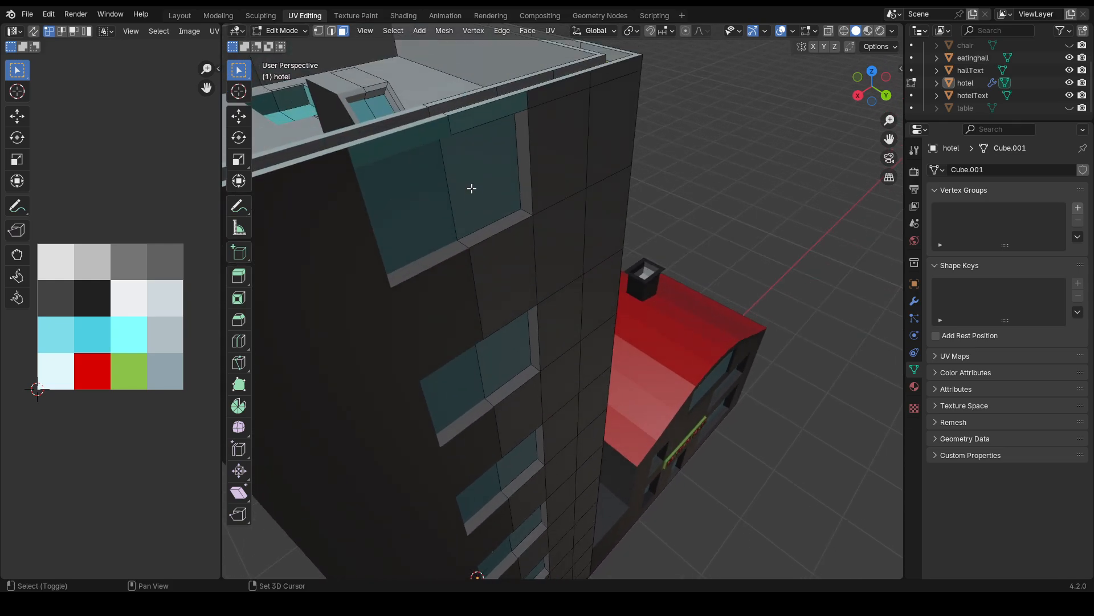
click(478, 121)
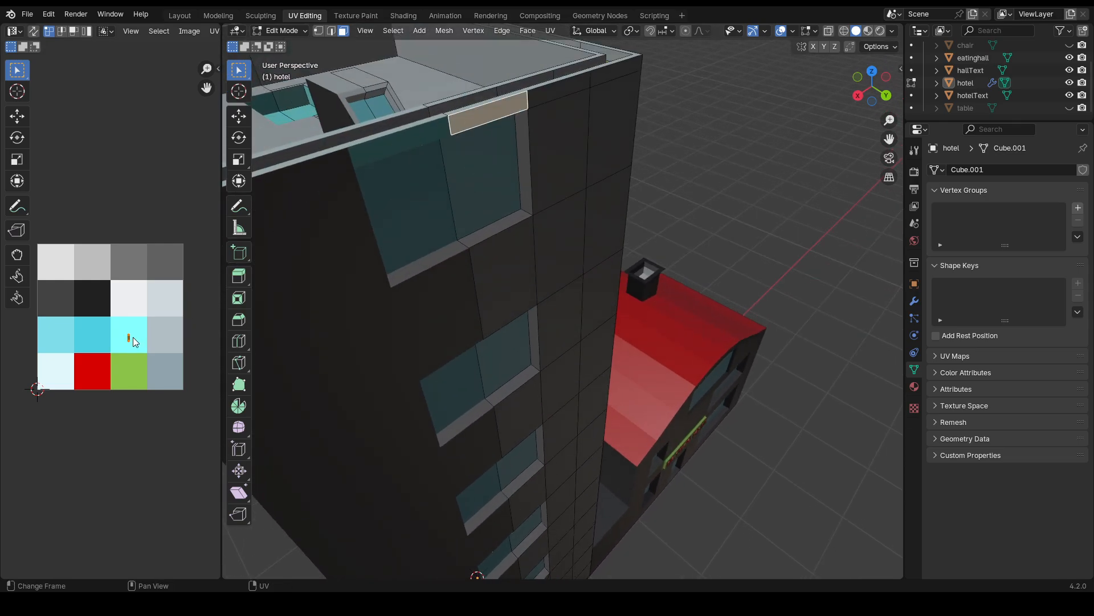
middle_drag(691, 169, 639, 149)
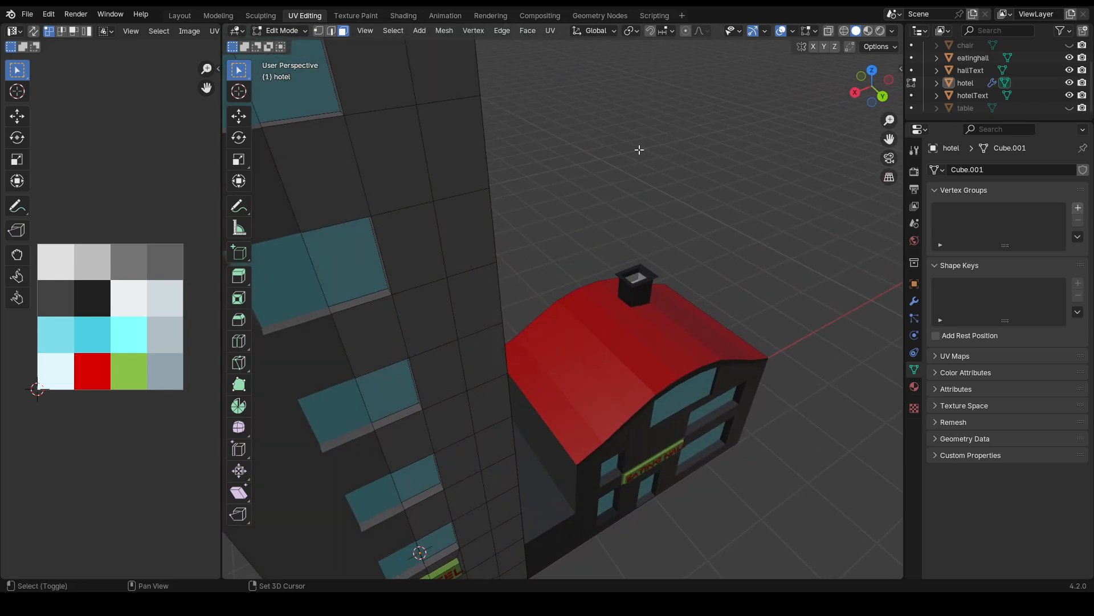
scroll(600, 151, down, 2)
scroll(562, 143, down, 3)
key(Tab)
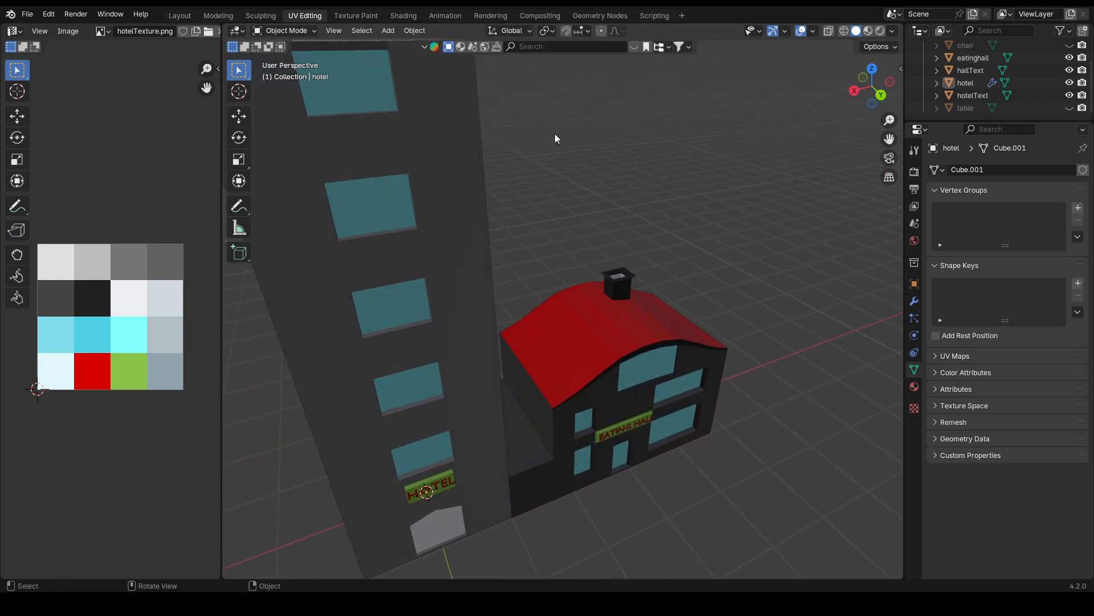
- Change the Shading workspace's viewport lighting from the forest environment to the warm orange one
scroll(556, 133, down, 2)
middle_drag(560, 135, 607, 143)
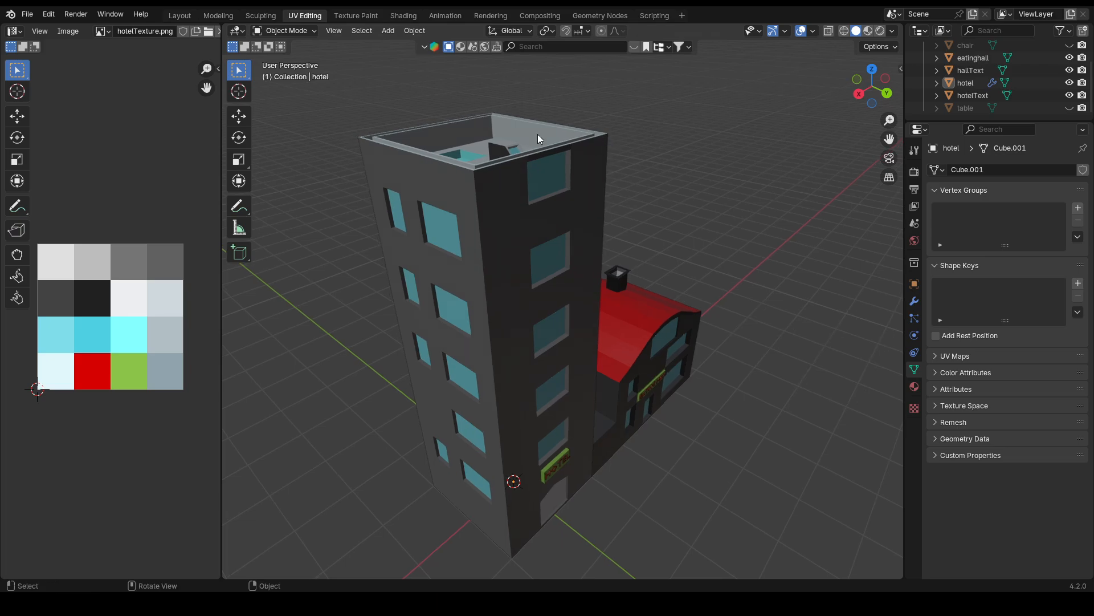
click(405, 16)
click(892, 30)
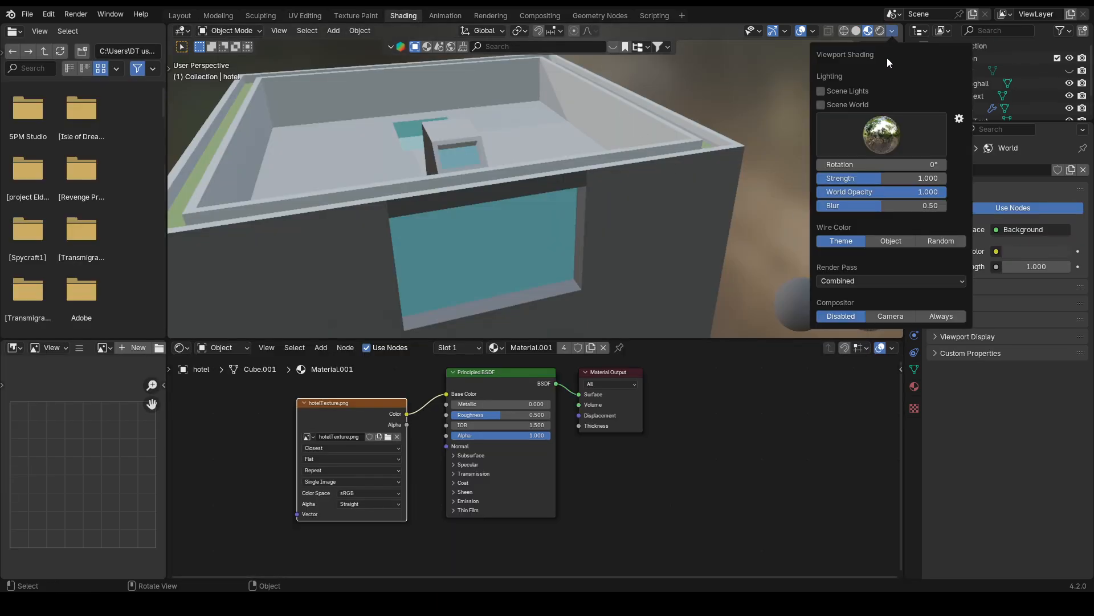
click(863, 141)
click(867, 151)
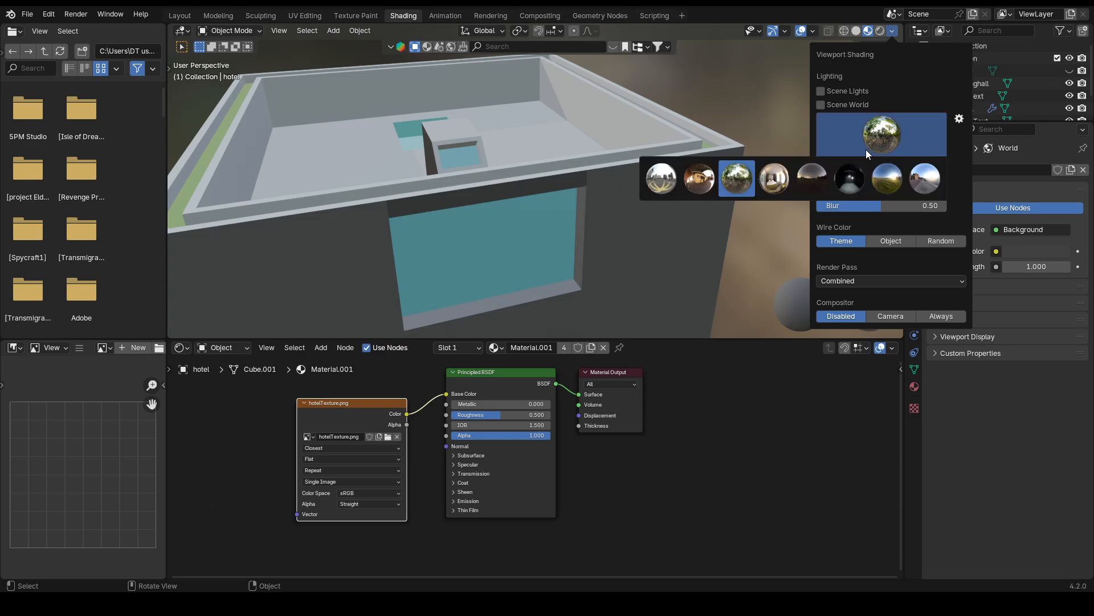
click(700, 179)
scroll(539, 161, down, 10)
middle_drag(547, 174, 575, 173)
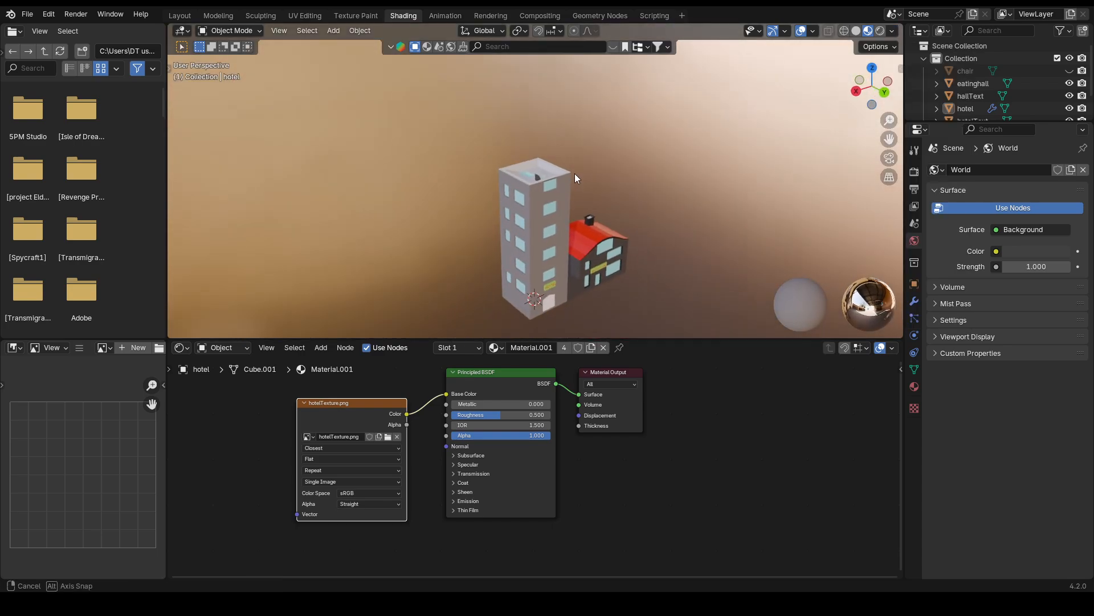
- Try several other built-in lighting environments in the viewport, including the dark studio, bright indoor and city ones, to compare the buildings' colours
click(892, 30)
click(878, 143)
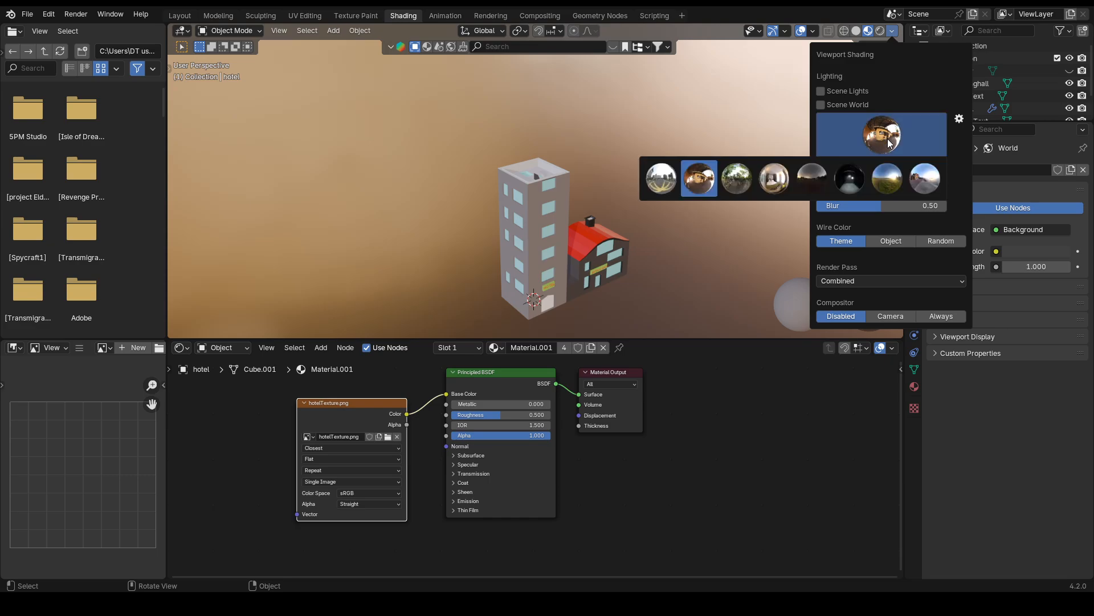
click(926, 178)
click(882, 134)
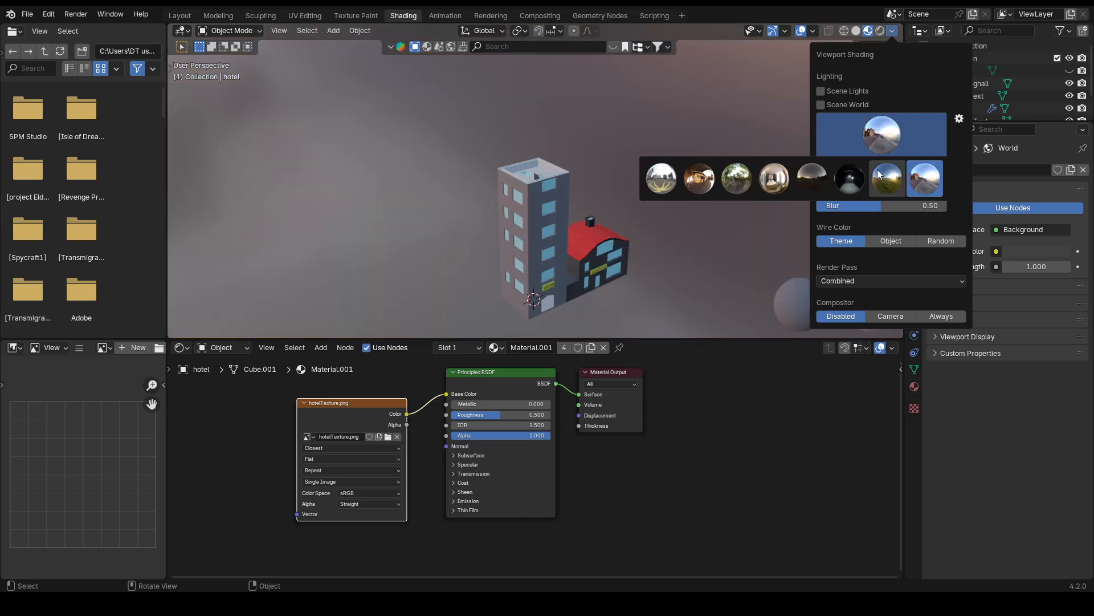
click(883, 174)
click(880, 136)
click(853, 171)
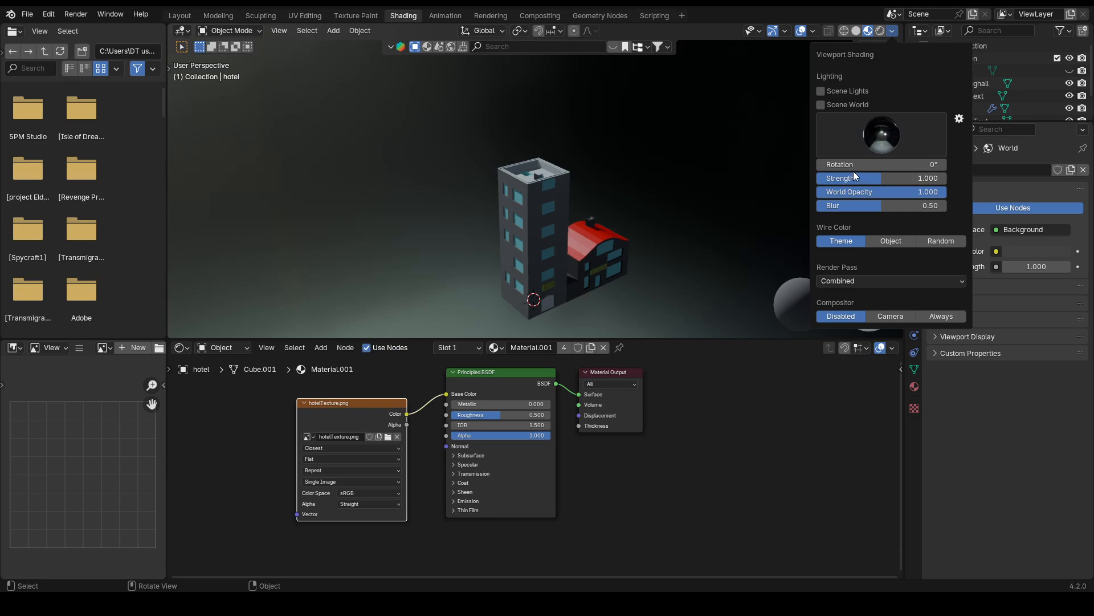
click(885, 133)
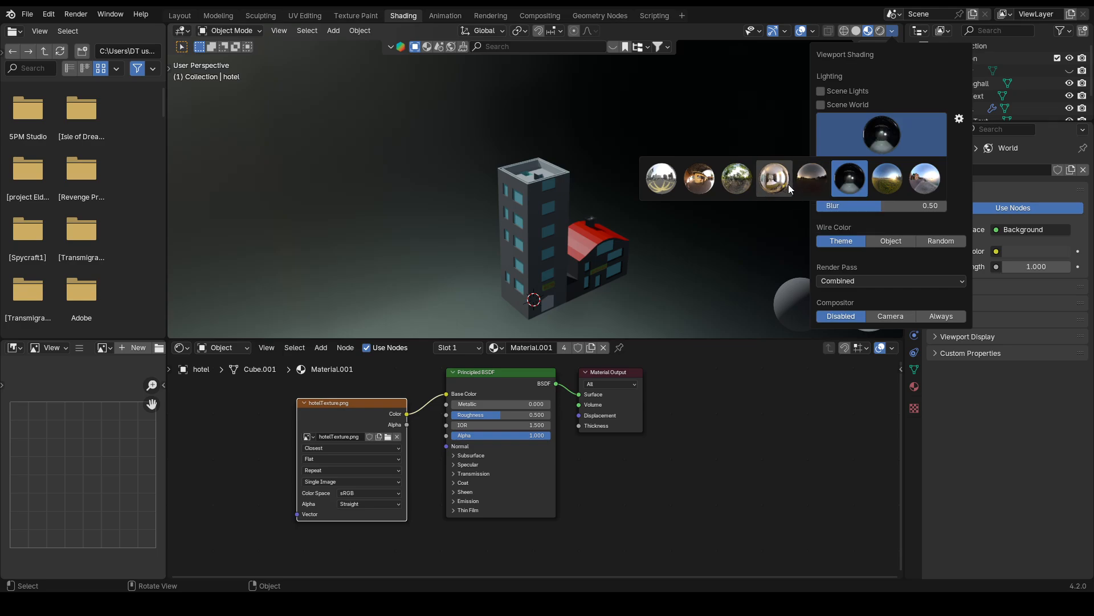
click(768, 185)
click(880, 139)
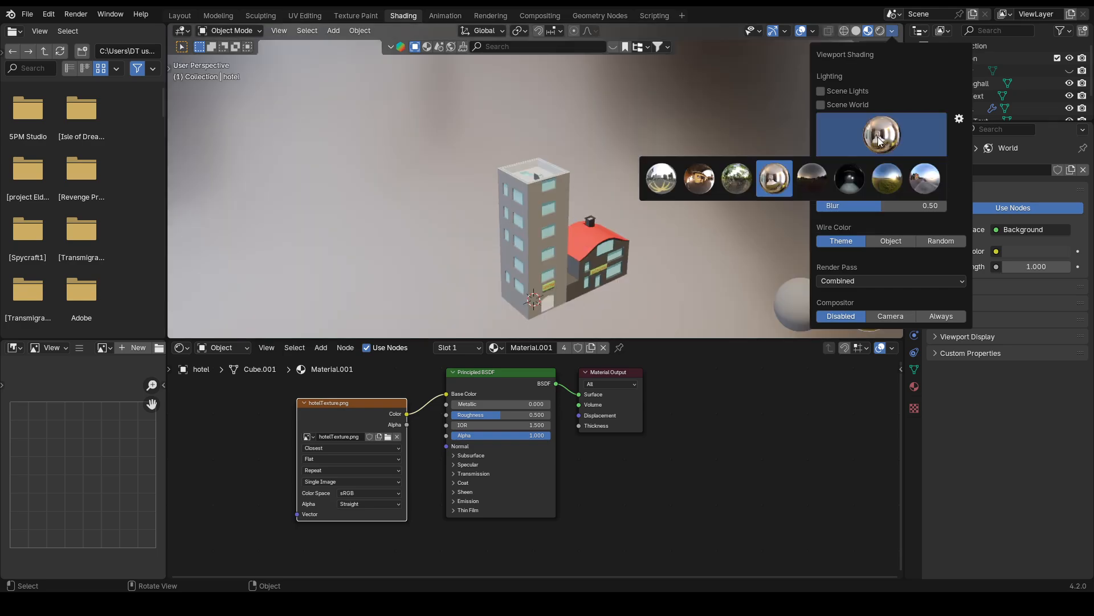
click(727, 179)
click(836, 129)
click(661, 180)
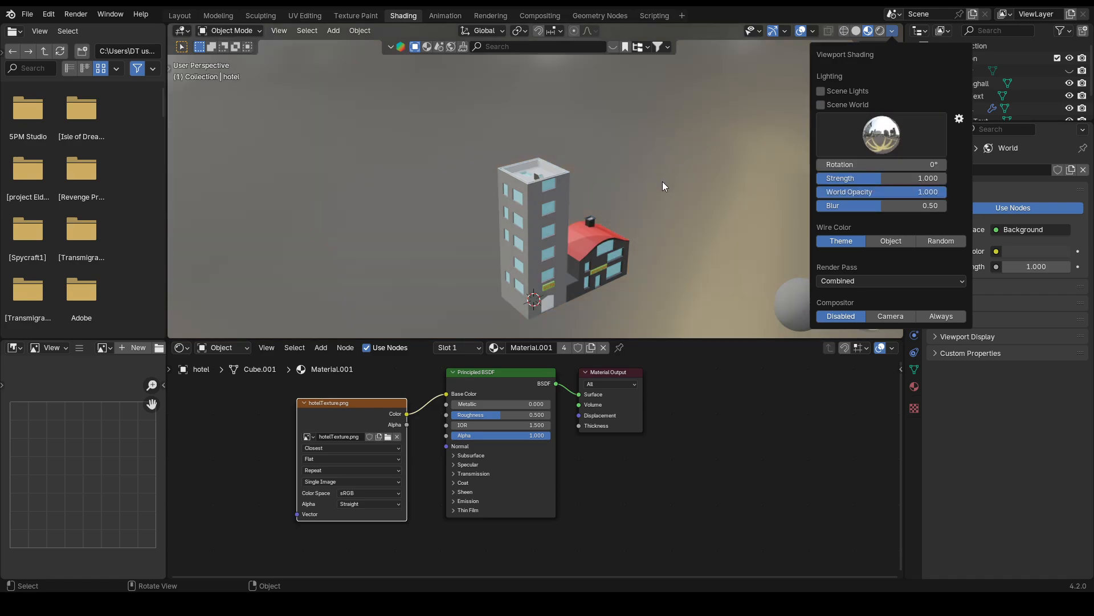
- Switch the viewport lighting back to the warm orange environment and inspect the hotel's roof terrace and both buildings
click(857, 130)
click(693, 179)
middle_drag(693, 214, 667, 230)
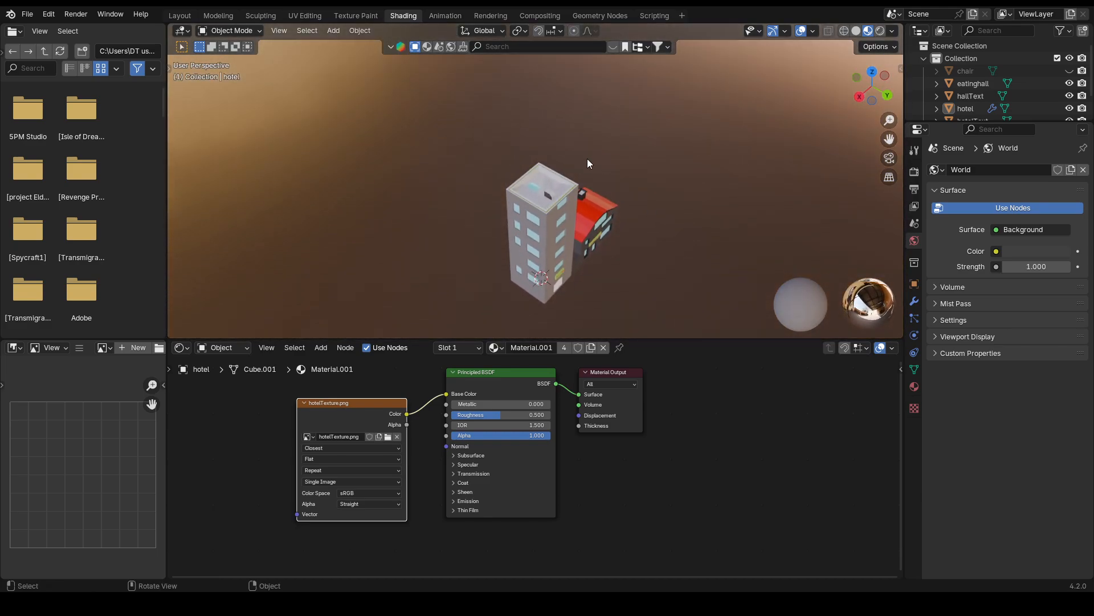
scroll(588, 160, up, 10)
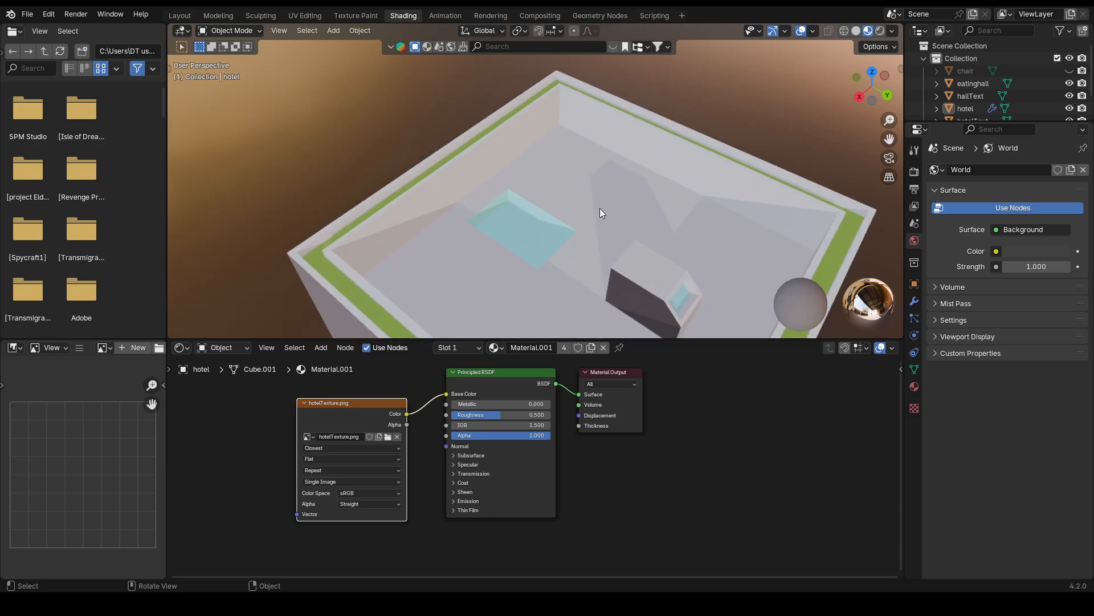
scroll(599, 210, up, 3)
scroll(470, 207, down, 4)
scroll(559, 210, down, 6)
middle_drag(596, 220, 715, 280)
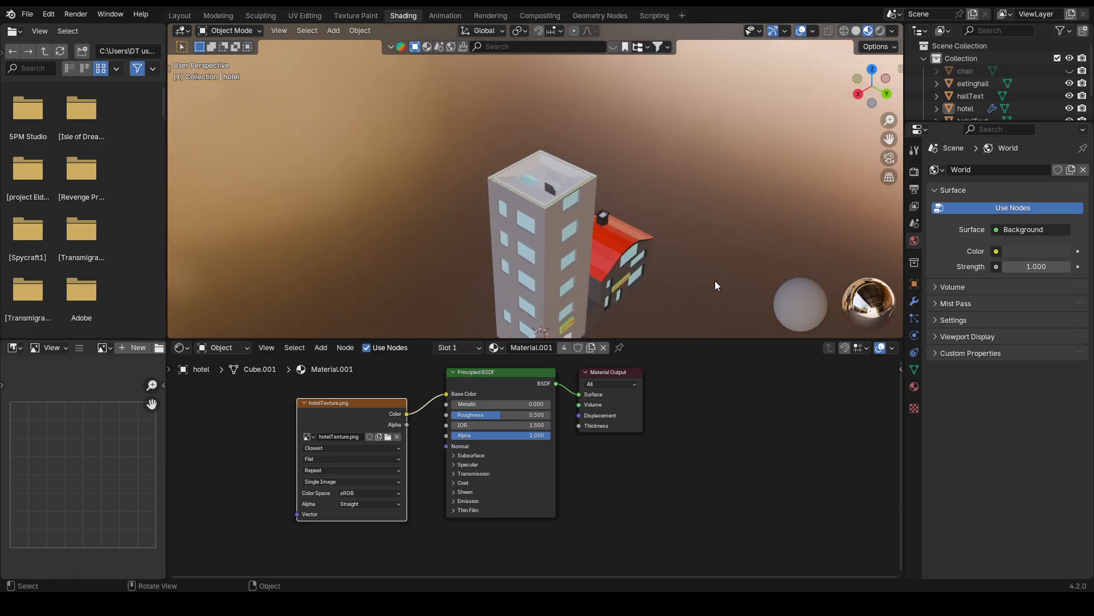
scroll(689, 288, down, 1)
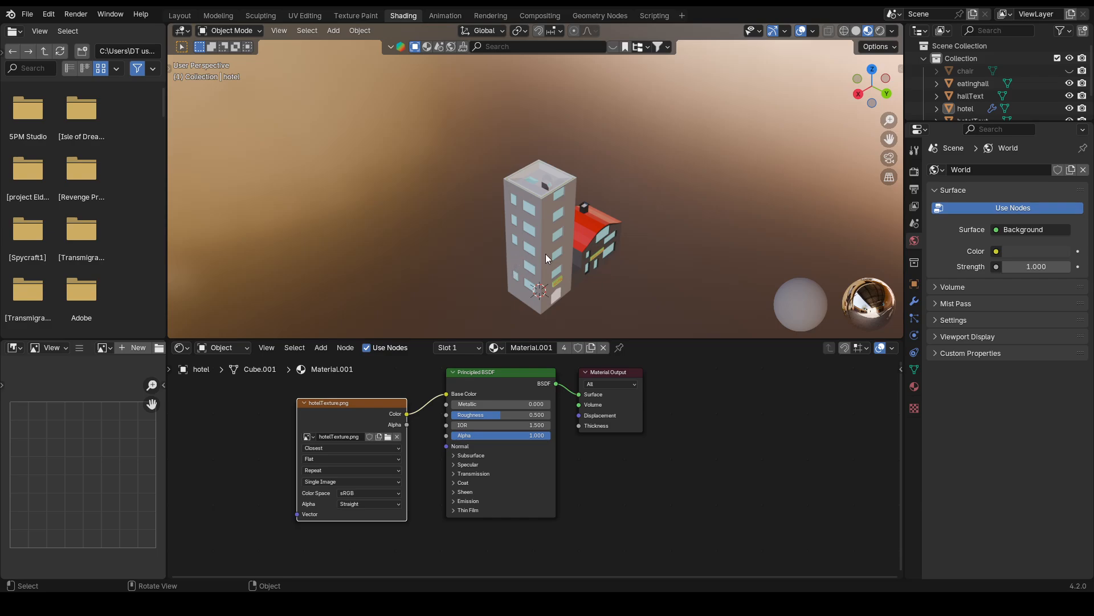
- In the UV Editing workspace, extrude the missing window's wall face slightly inward on the hotel side above the eating hall roof
click(305, 16)
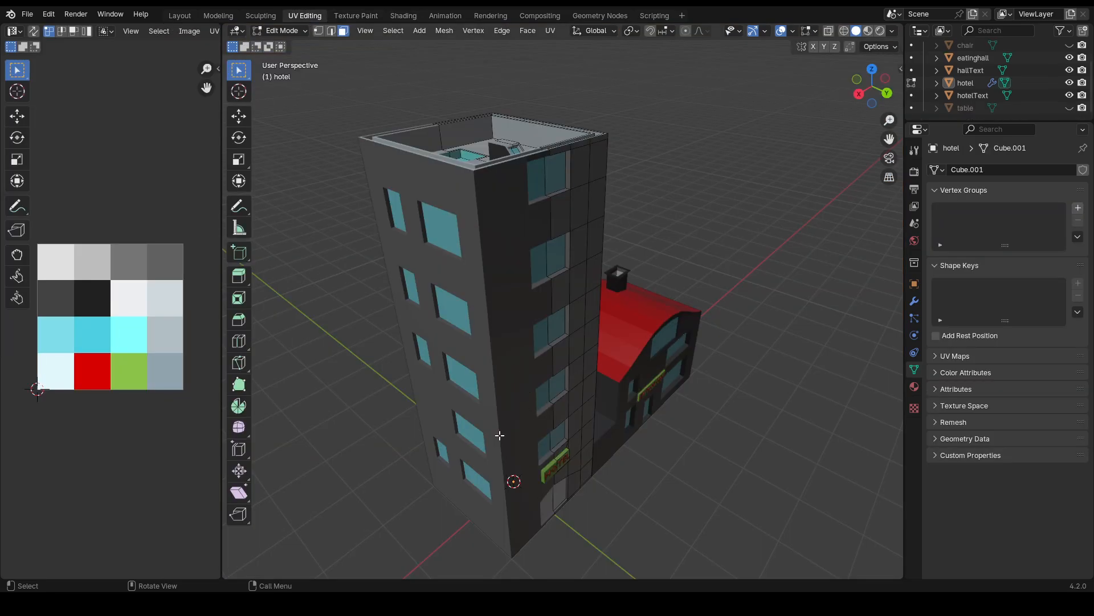
mouse_move(499, 436)
middle_down()
mouse_move(486, 422)
mouse_move(379, 415)
middle_up()
click(466, 268)
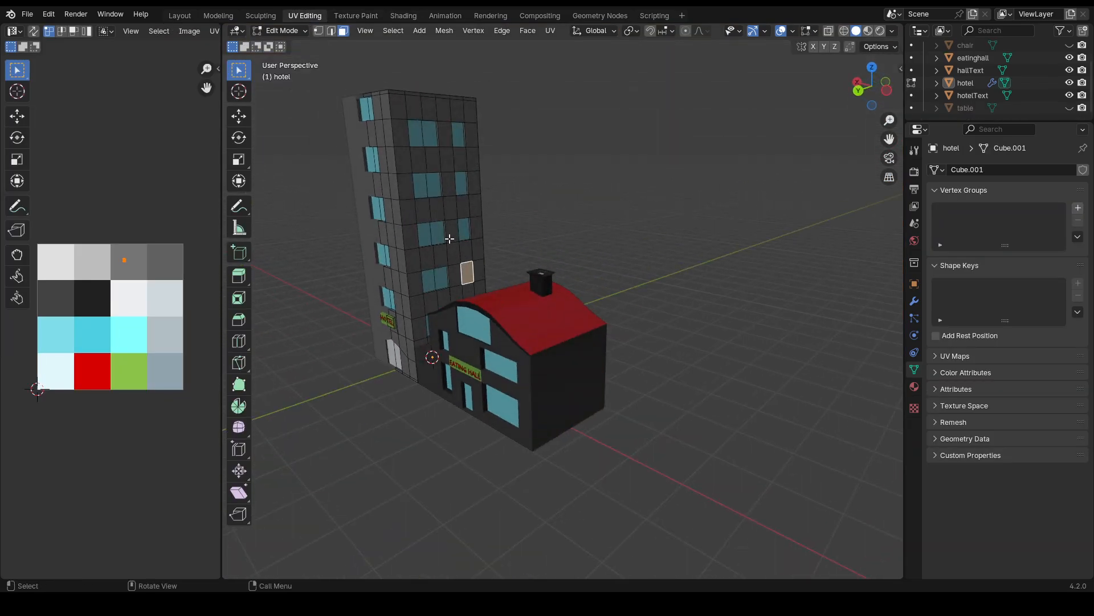
shift+middle_drag(450, 238, 490, 314)
scroll(490, 314, up, 6)
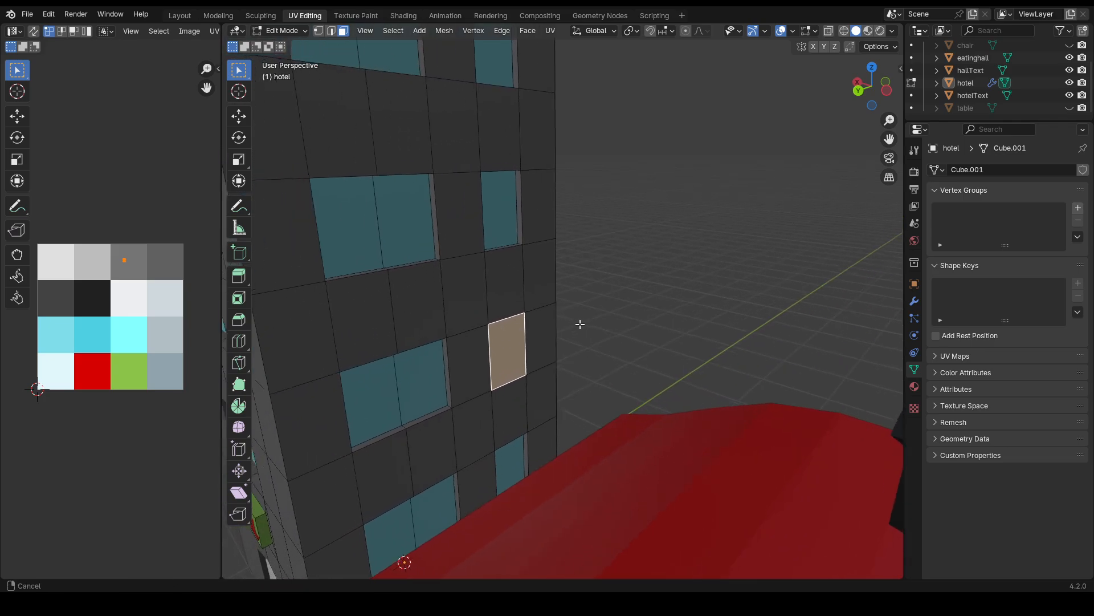
key(e)
click(573, 320)
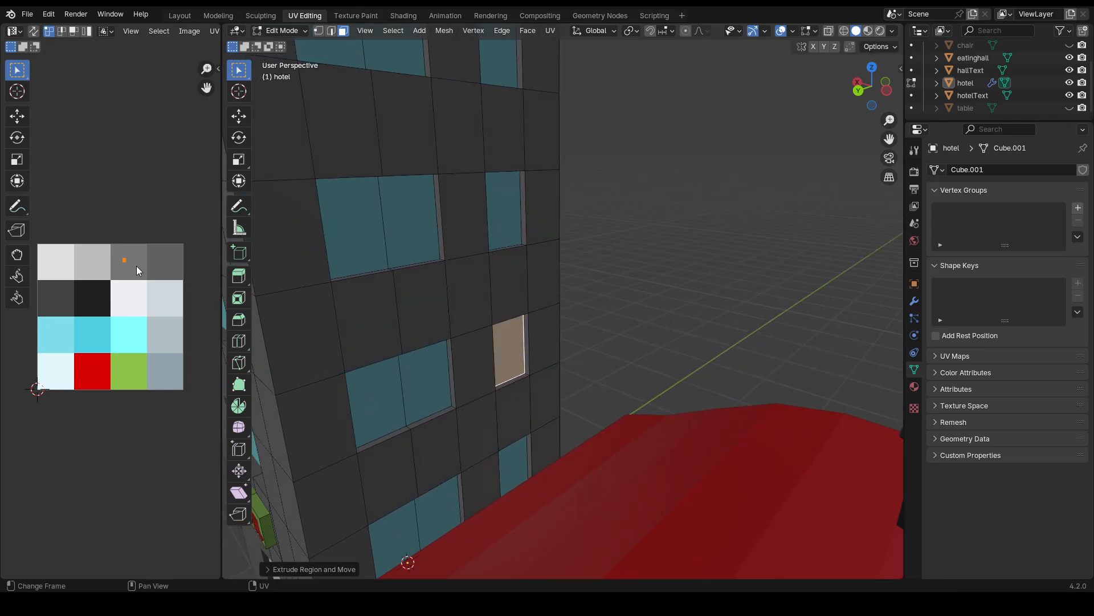
- Move the recessed window face's UVs onto the light blue swatch used for the other windows and clear the selection
key(g)
click(62, 336)
drag(676, 235, 654, 257)
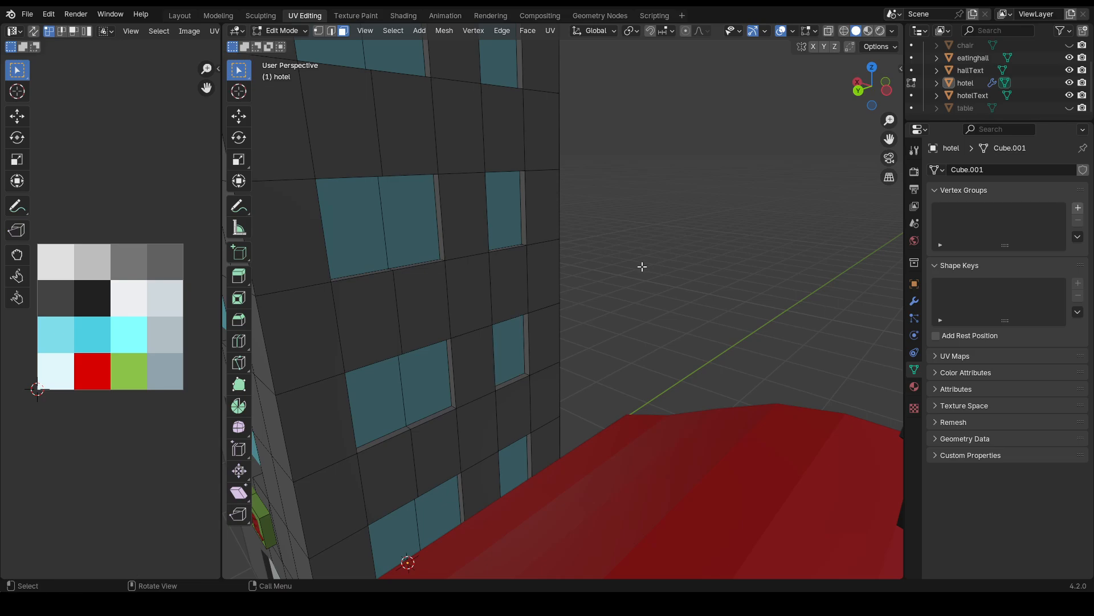
- Unhide the chair and table objects in the scene
scroll(630, 273, down, 3)
scroll(605, 282, down, 4)
middle_drag(650, 281, 821, 257)
click(1069, 45)
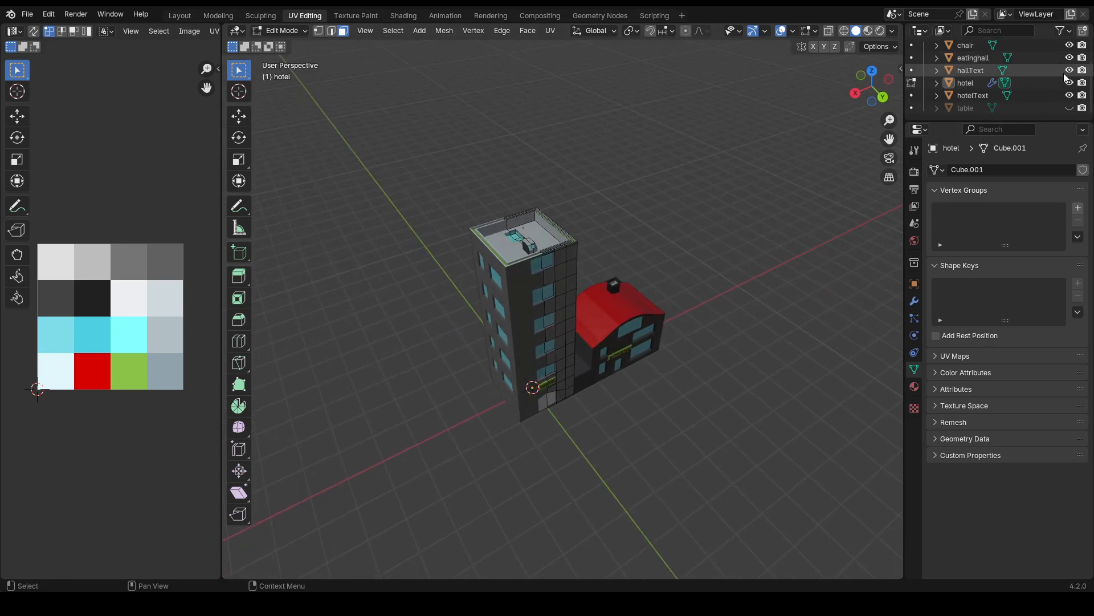
click(1069, 108)
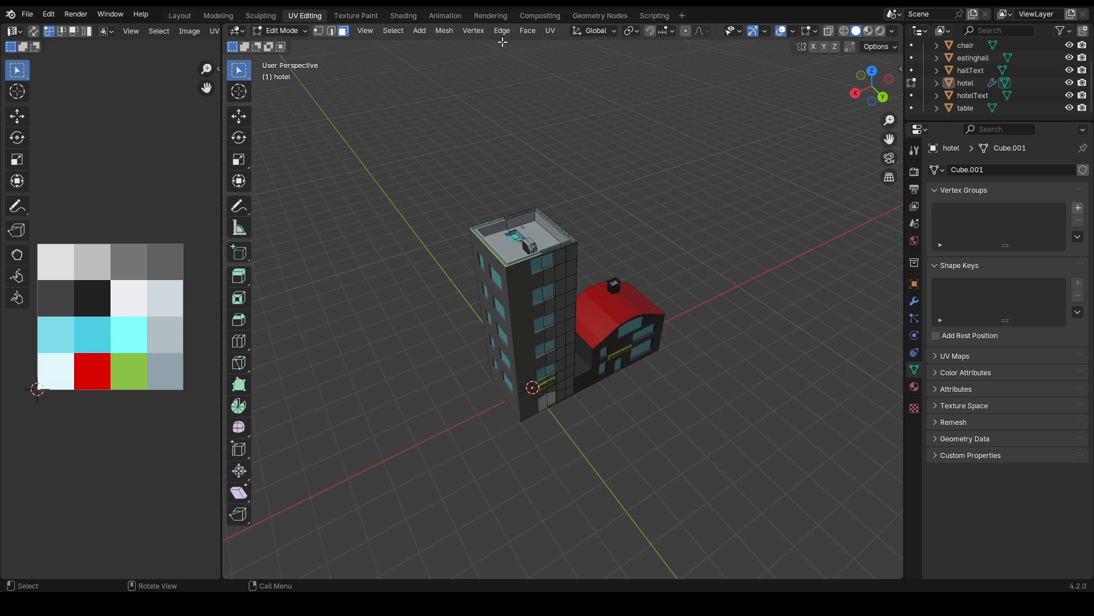
- In the Shading workspace, select the round table on the hotel's roof terrace and assign the existing Material.001 to it
scroll(542, 158, up, 1)
click(404, 16)
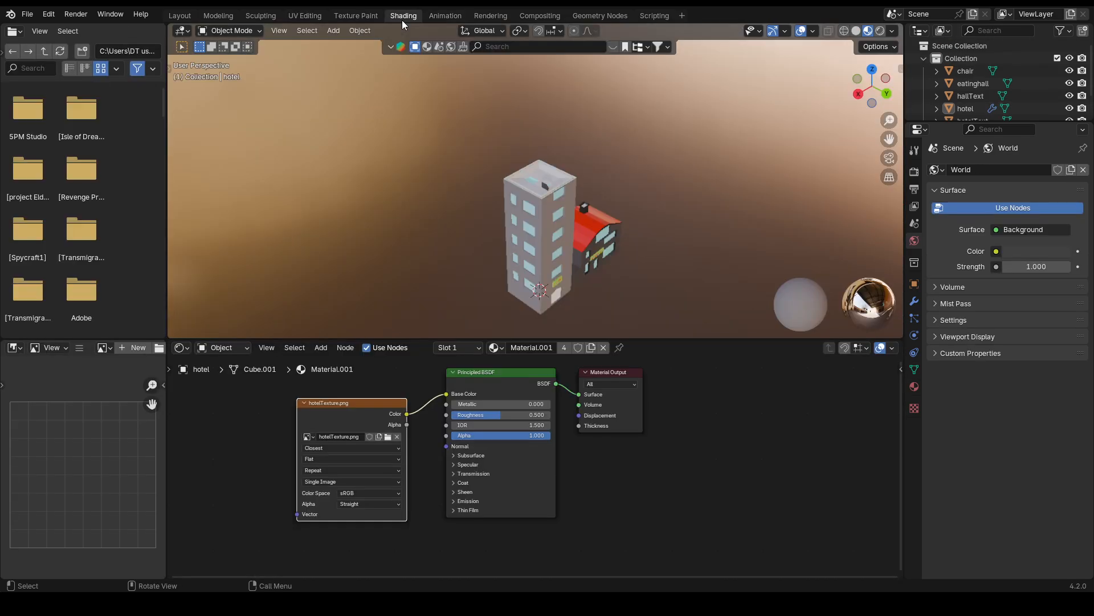
scroll(553, 136, up, 6)
scroll(549, 137, up, 5)
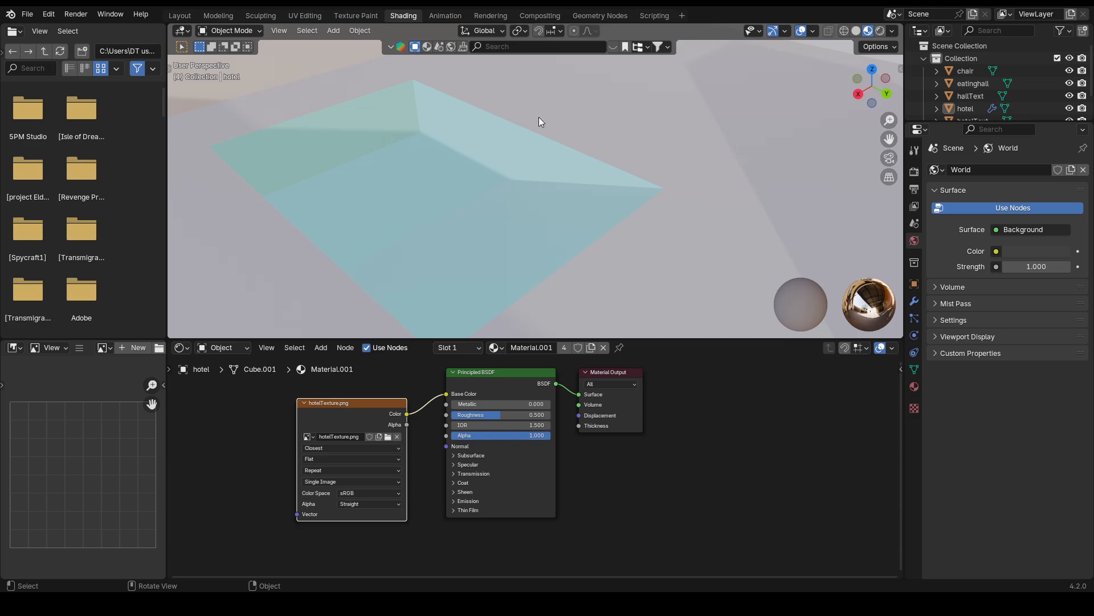
click(497, 236)
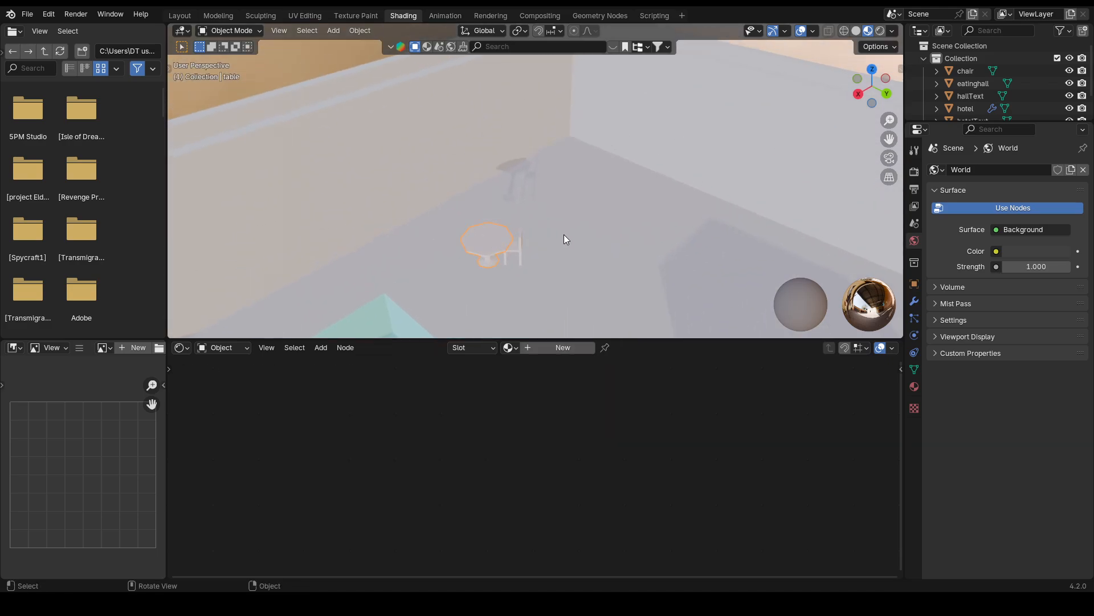
click(508, 348)
click(528, 371)
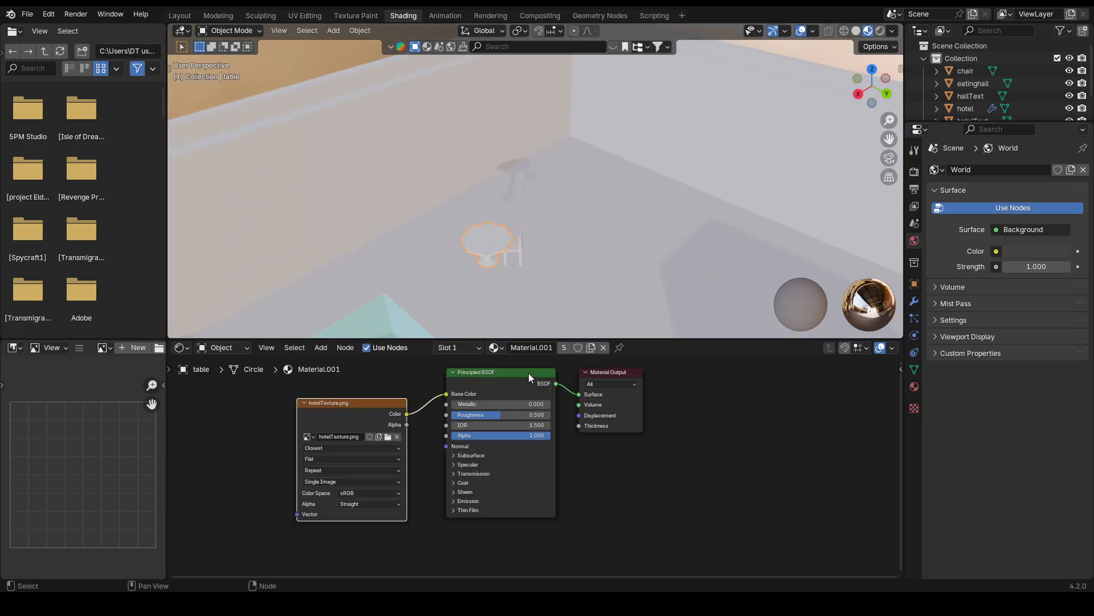
- In the UV Editing workspace, unwrap all faces of the round table on the hotel's roof terrace
click(305, 15)
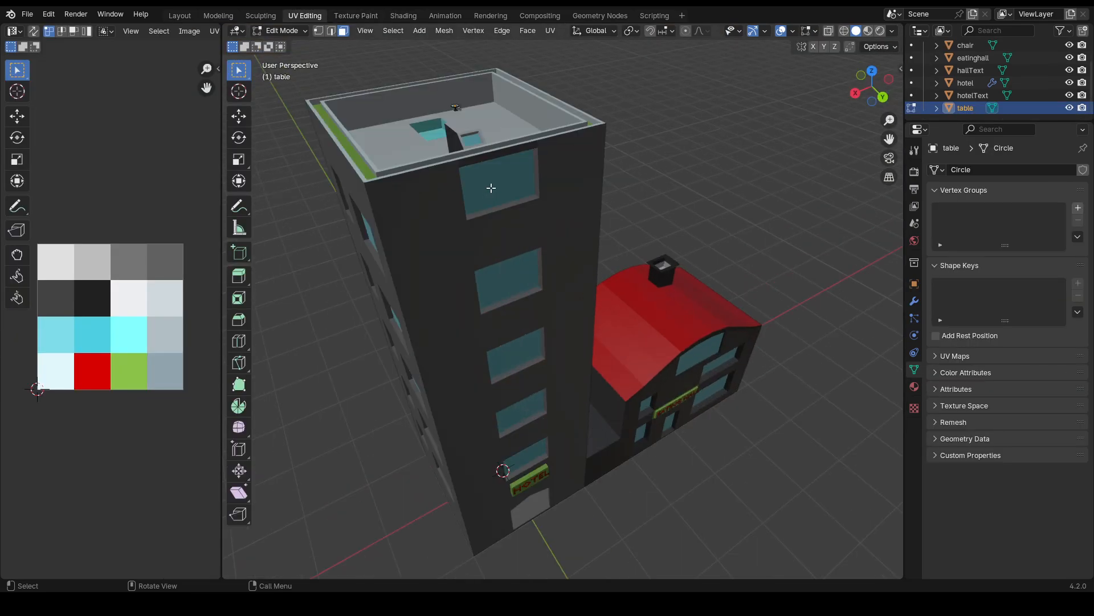
key(KP_Decimal)
scroll(551, 325, up, 2)
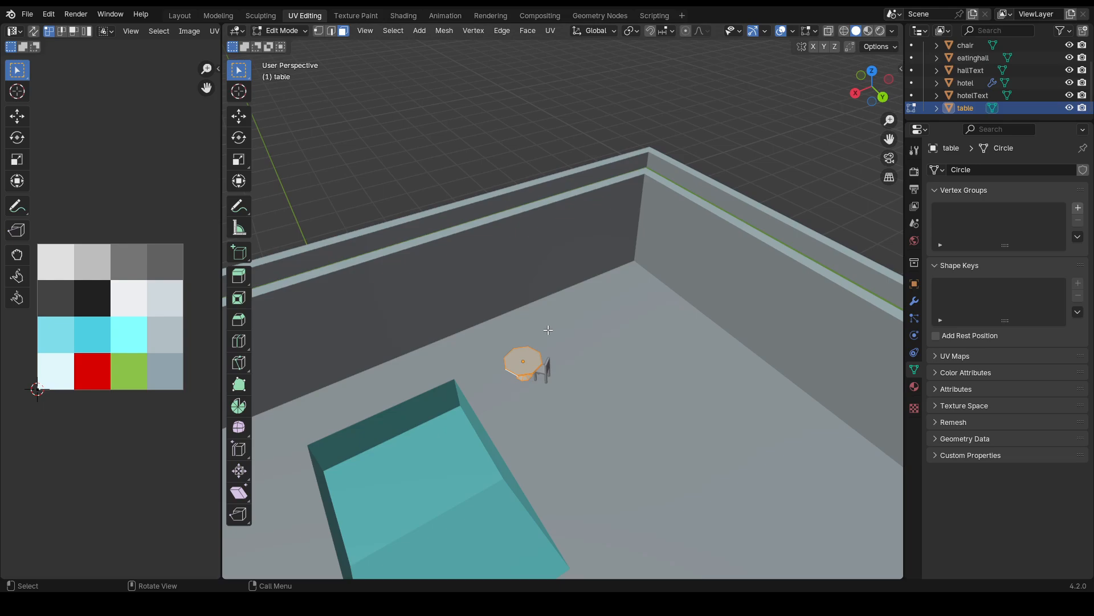
key(u)
click(525, 321)
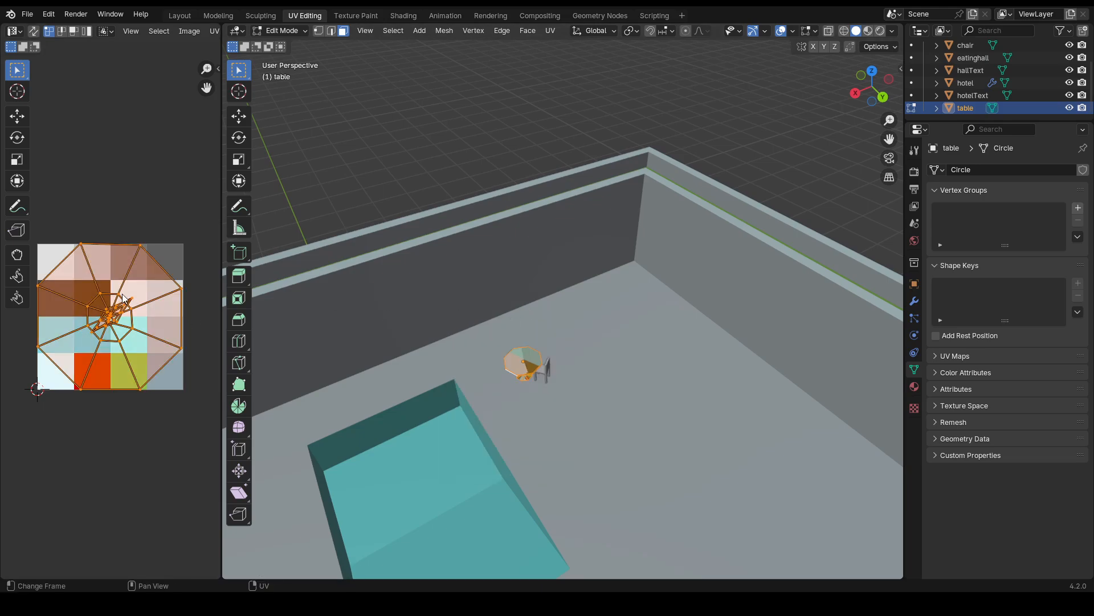
- Shrink the table's UVs to fit inside a single swatch and centre them on the near-white swatch in the second row
key(s)
click(113, 309)
key(g)
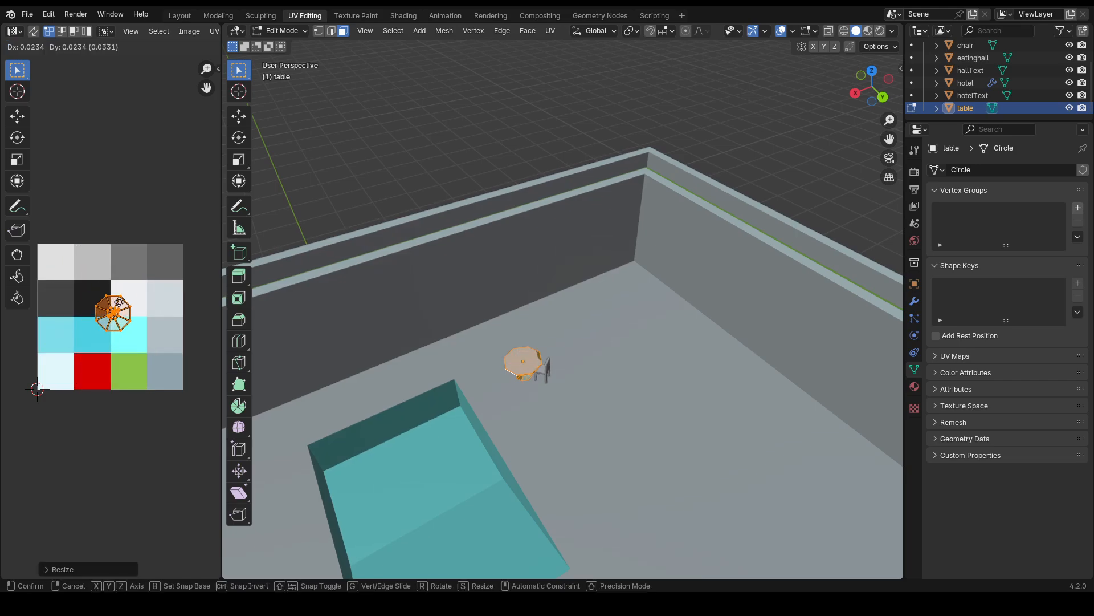
click(129, 292)
key(s)
click(132, 290)
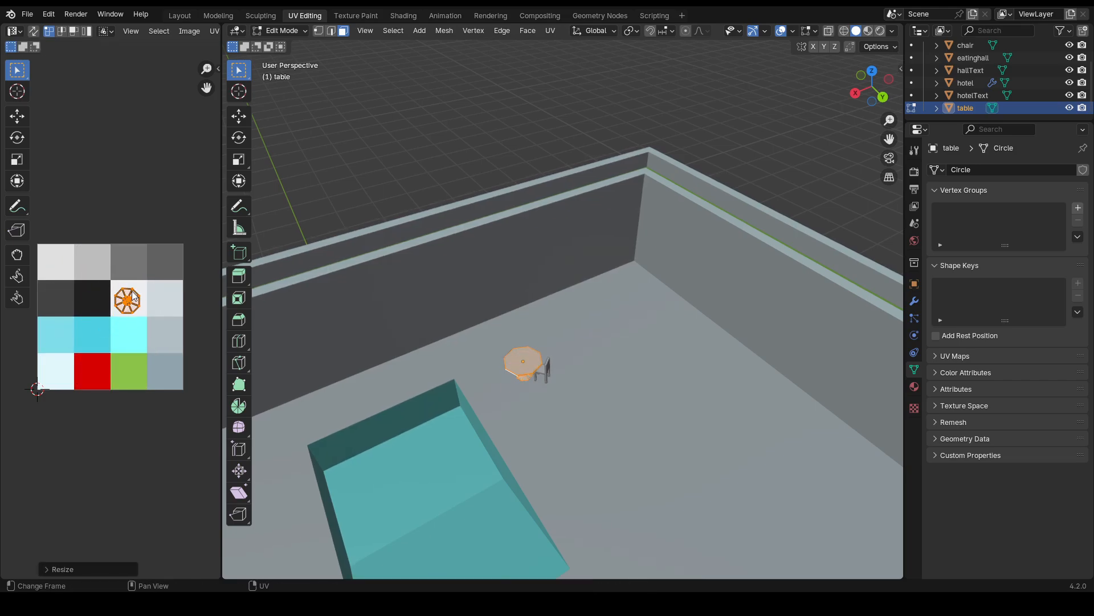
key(g)
click(132, 291)
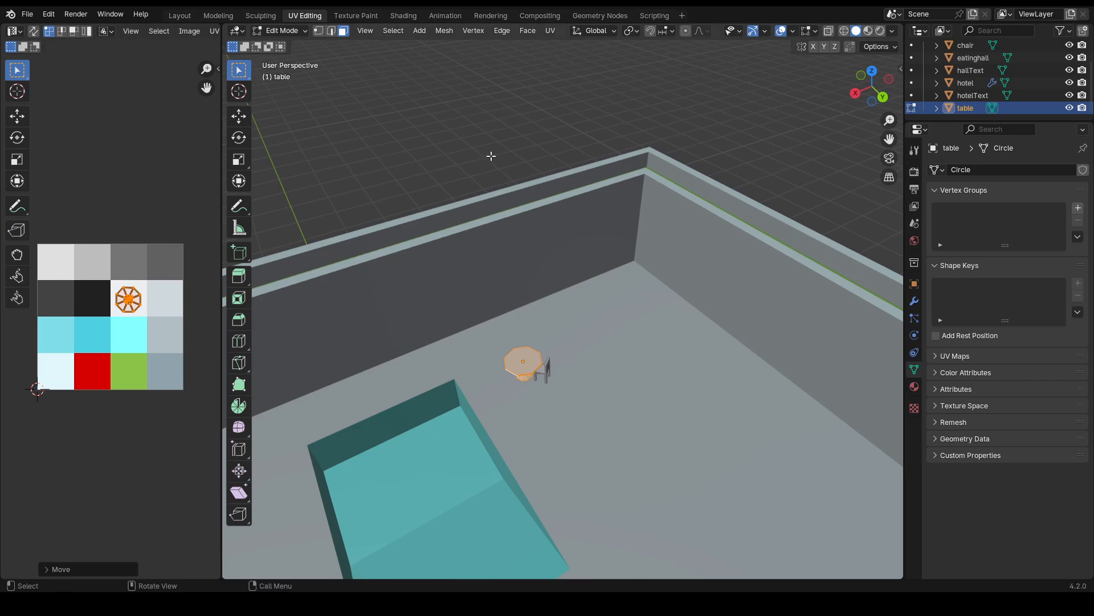
- Check the table's colour in the Shading workspace, return to UV Editing and move its UVs onto the green swatch
click(404, 15)
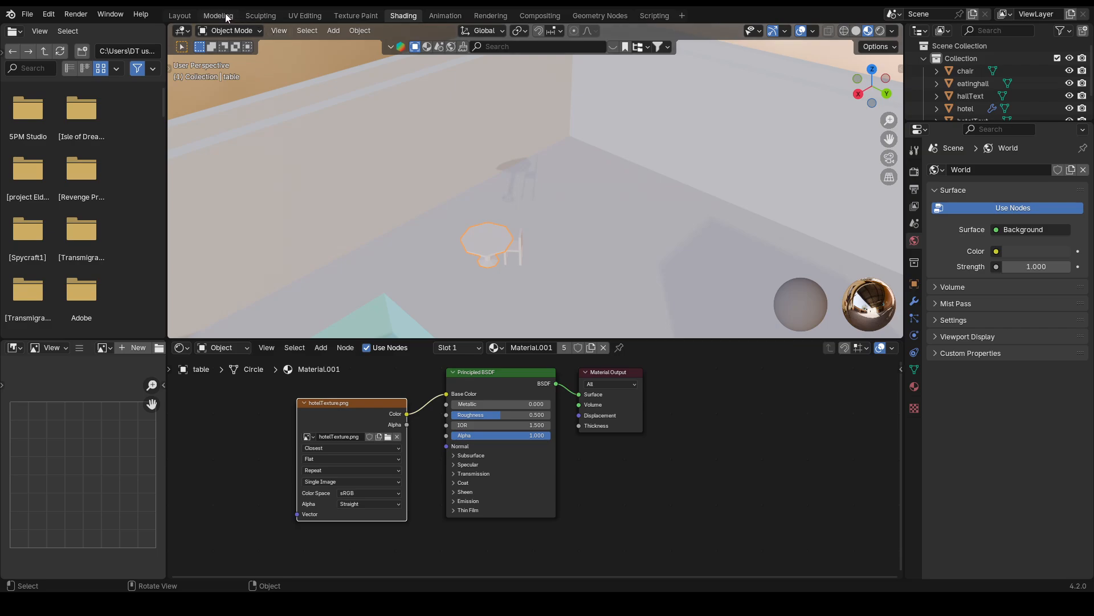
click(305, 15)
key(g)
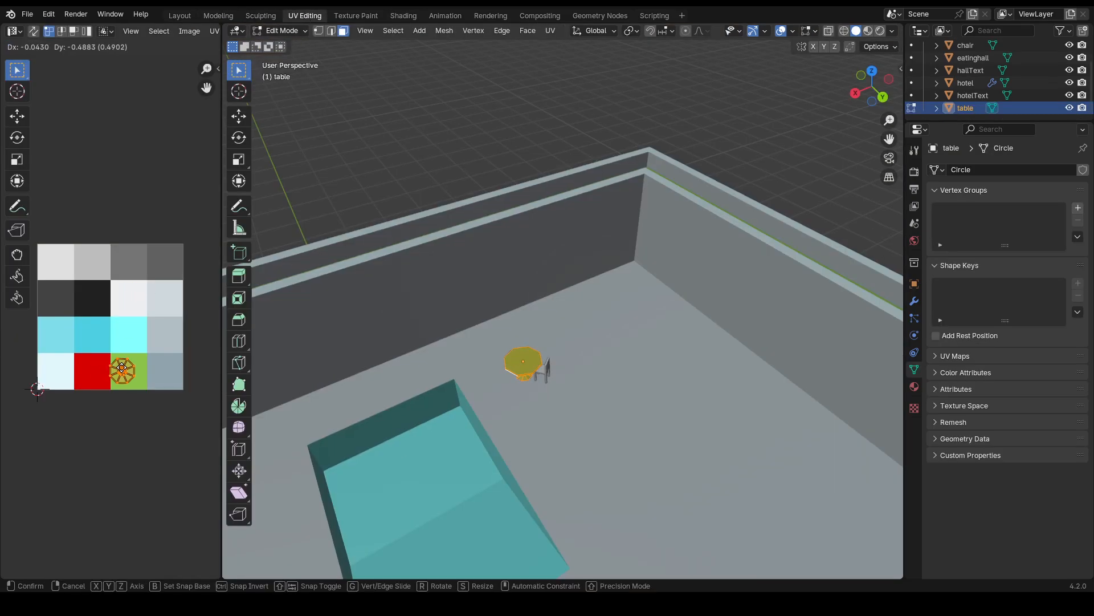
click(125, 371)
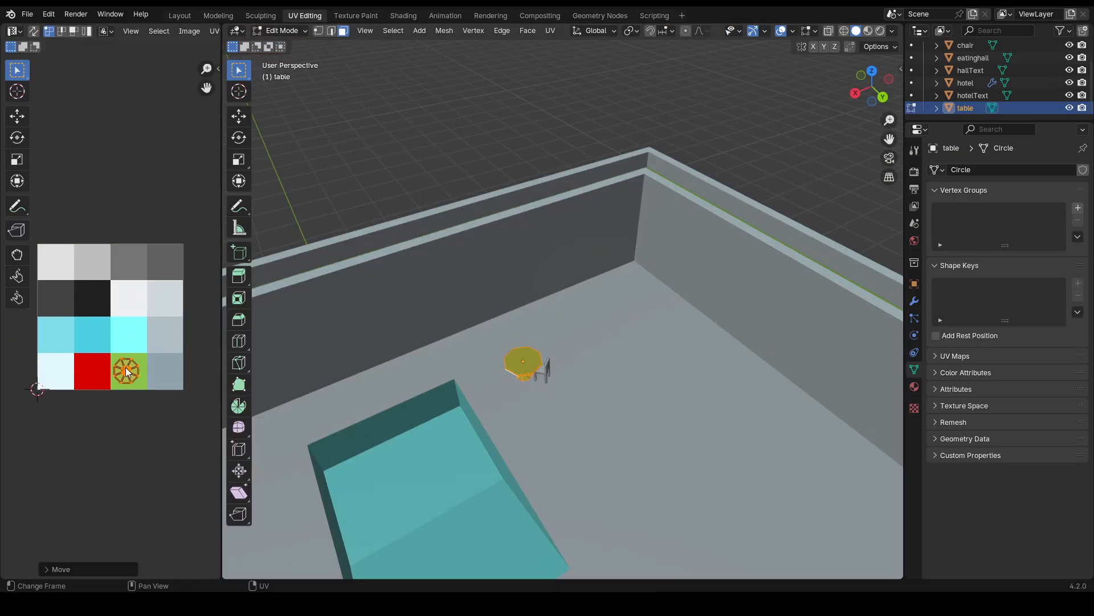
- In the Shading workspace, select the chair beside the table and assign the existing Material.001 to it
click(408, 17)
click(525, 247)
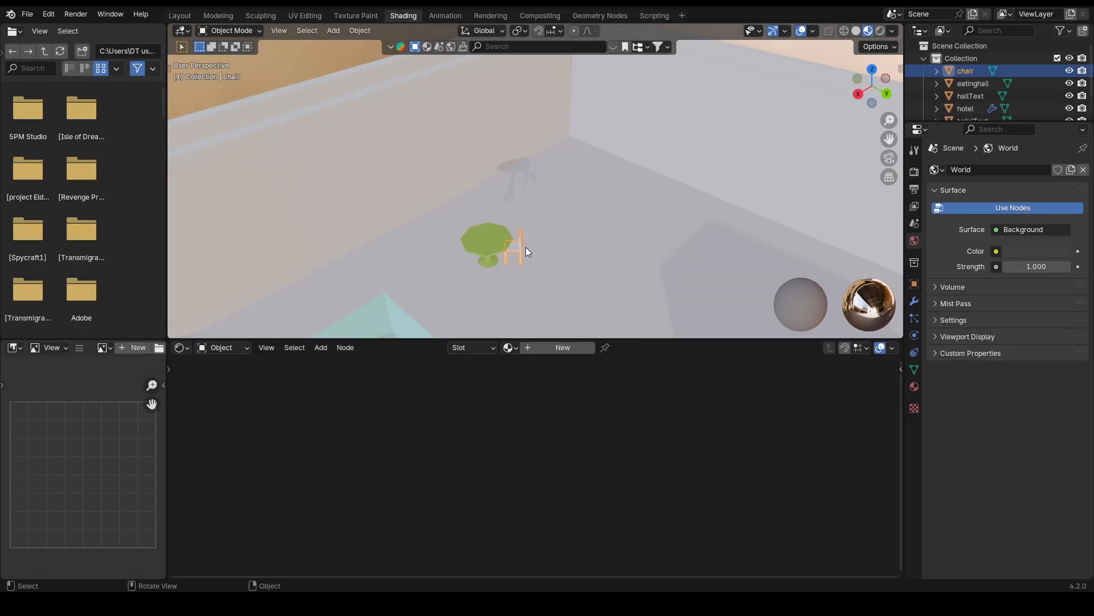
click(508, 347)
click(530, 379)
- In the UV Editing workspace, shrink the UVs of all chair faces, move them onto the red swatch and leave Edit Mode
click(305, 16)
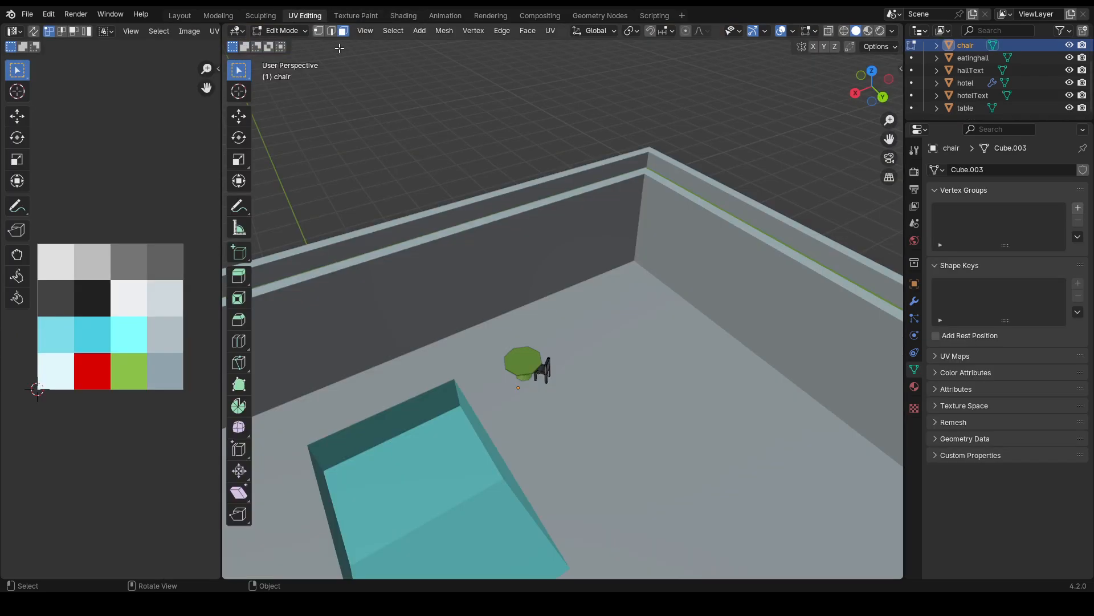
key(a)
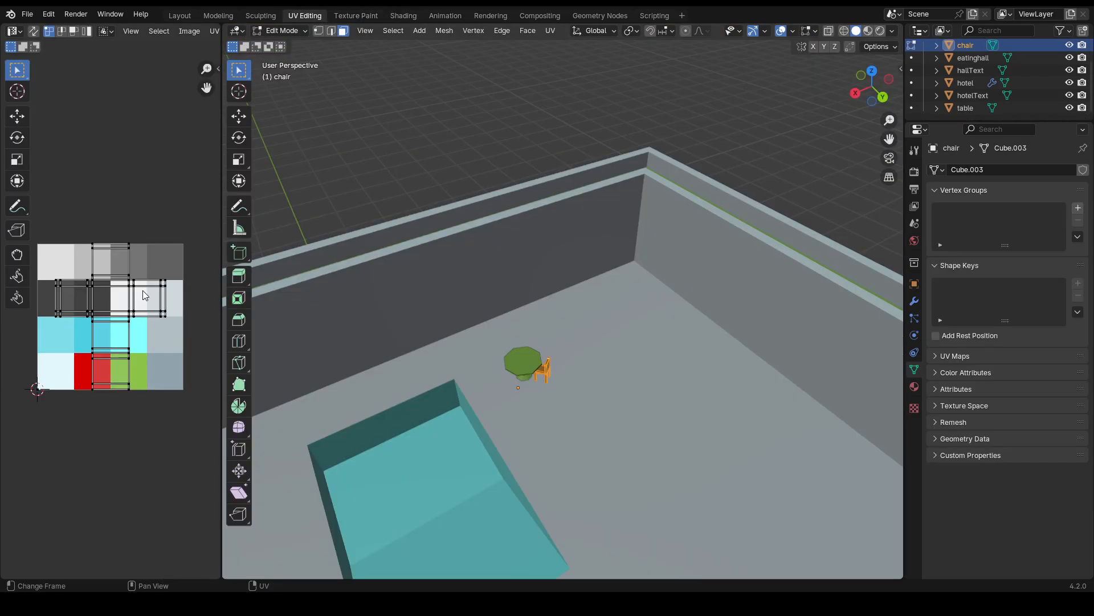
key(a)
key(s)
click(104, 315)
key(g)
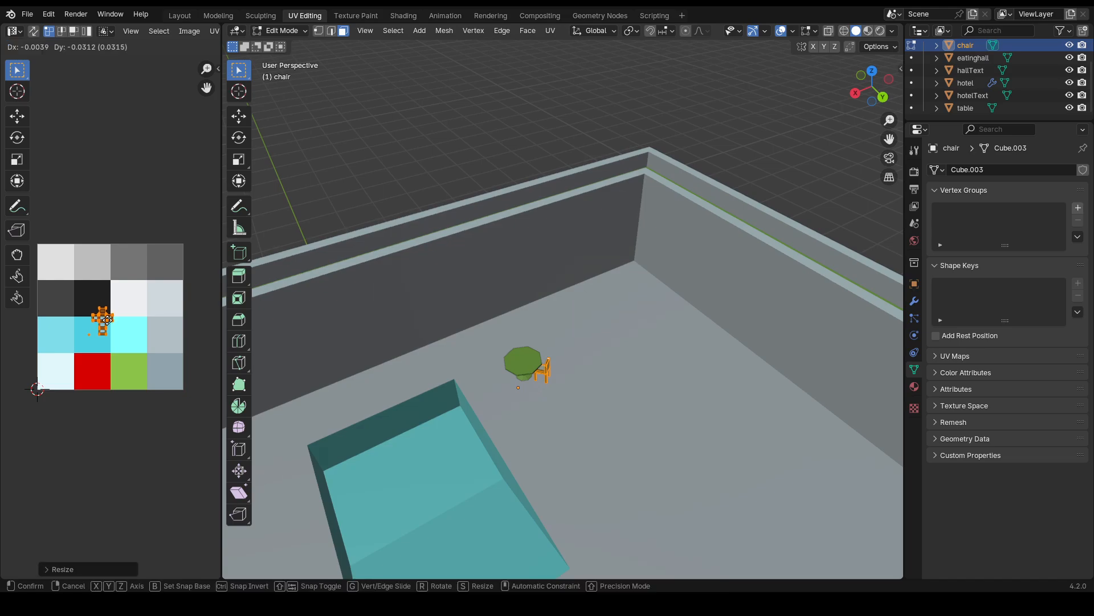
click(90, 345)
click(478, 139)
scroll(486, 143, down, 5)
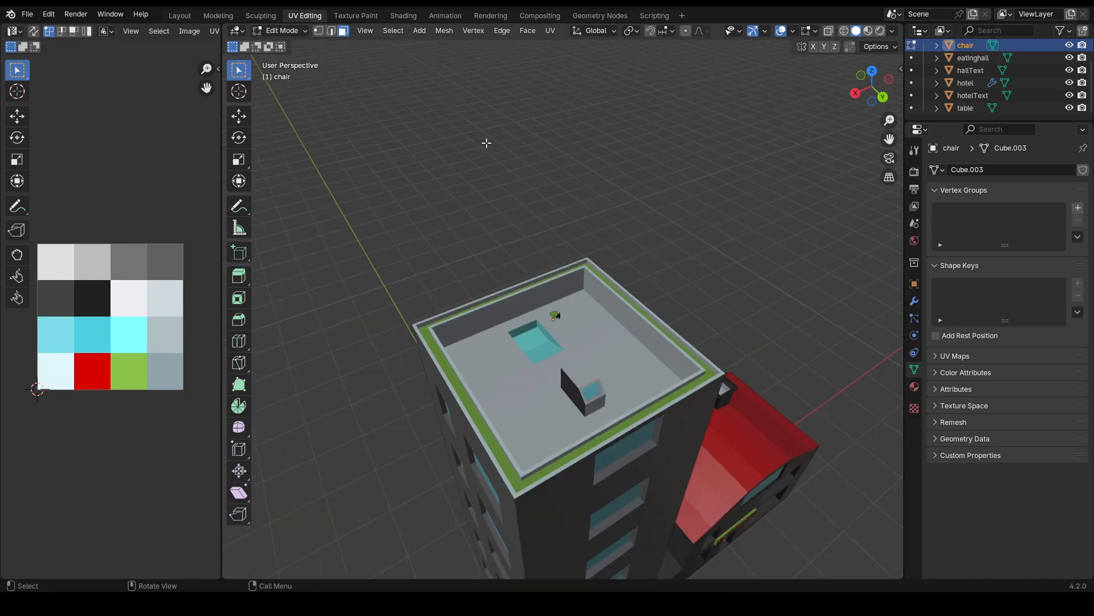
scroll(486, 142, down, 3)
middle_drag(627, 203, 651, 194)
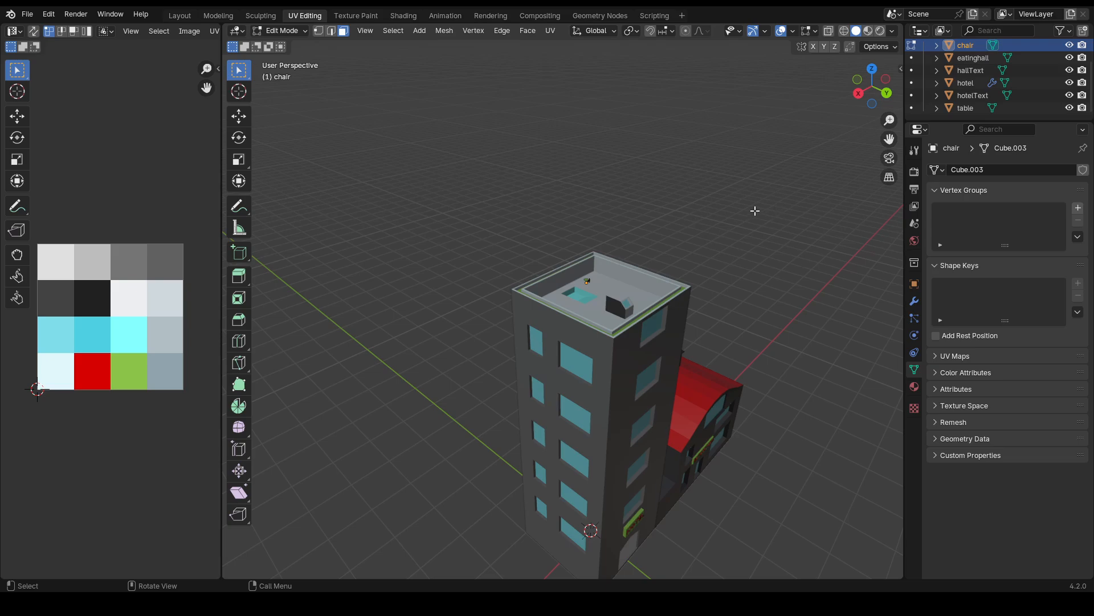
key(Tab)
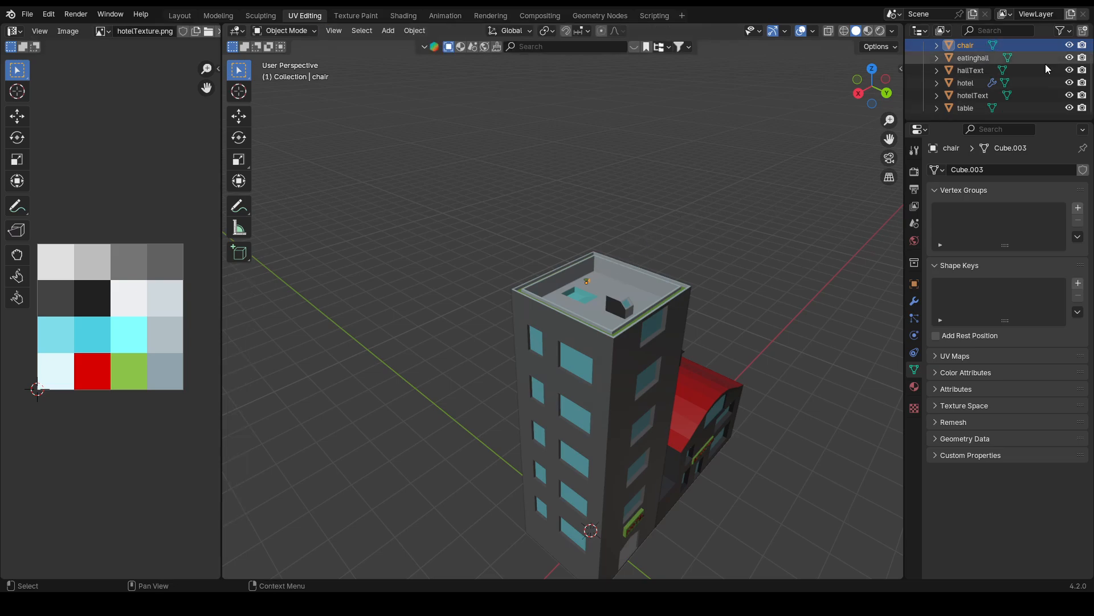
- Hide the eatinghall, hallText, hotel and hotelText objects, keeping only the chair and table visible
drag(1070, 58, 1069, 83)
click(1070, 108)
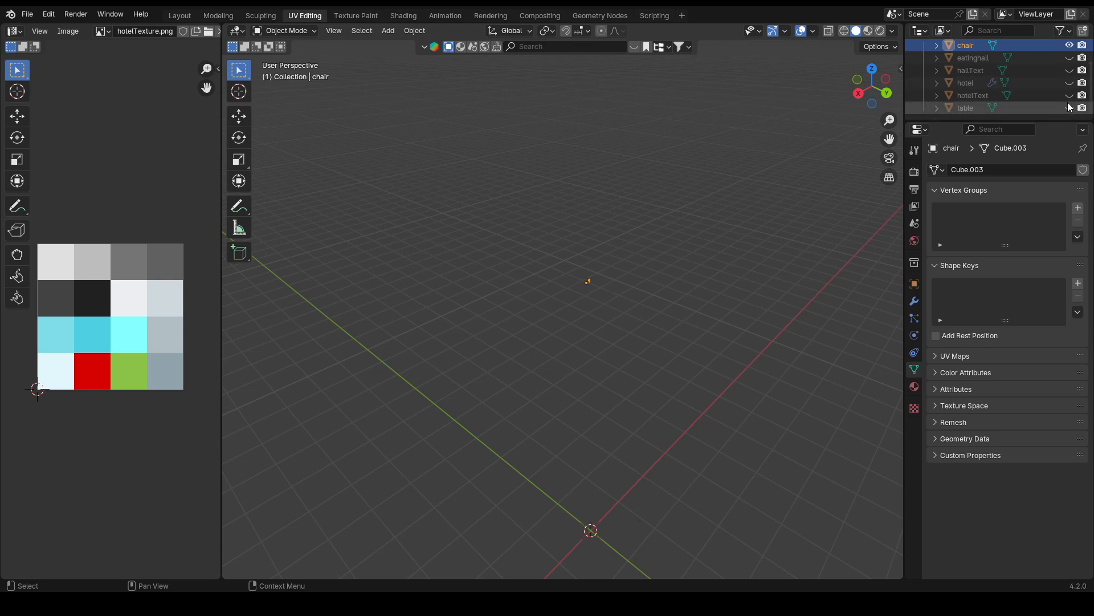
scroll(689, 264, down, 3)
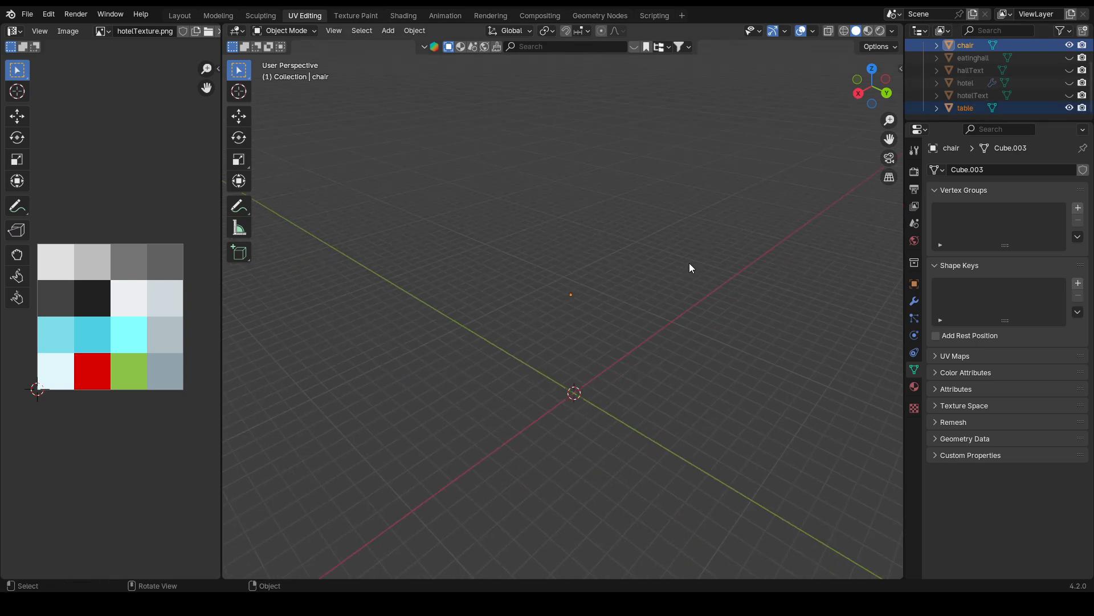
- Try scaling the chair and table up about 70 times to inspect their colours, and undo the scaling
key(s)
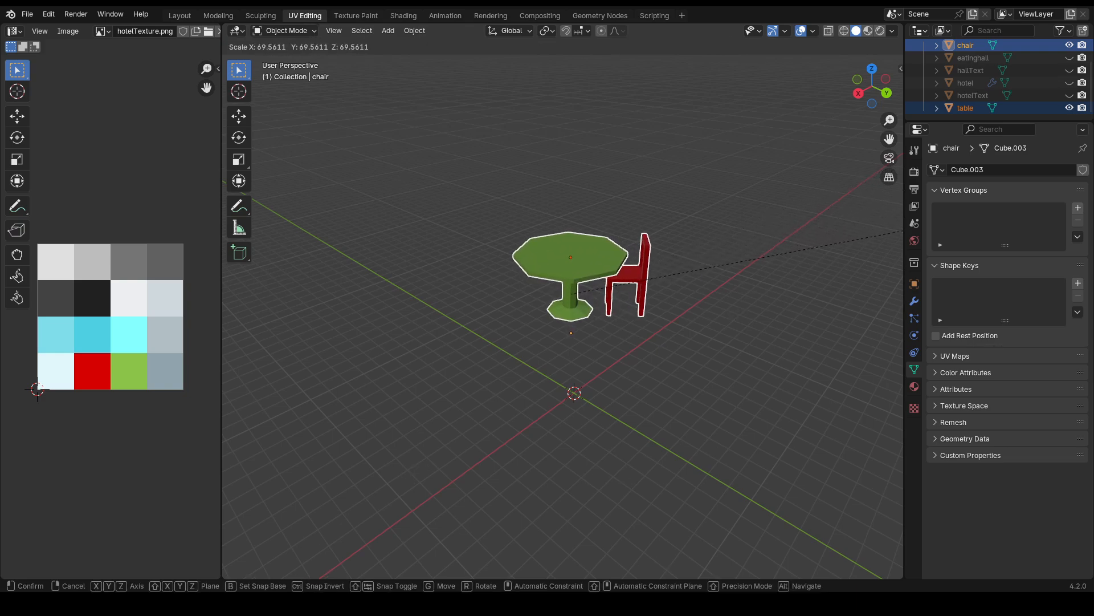
click(321, 569)
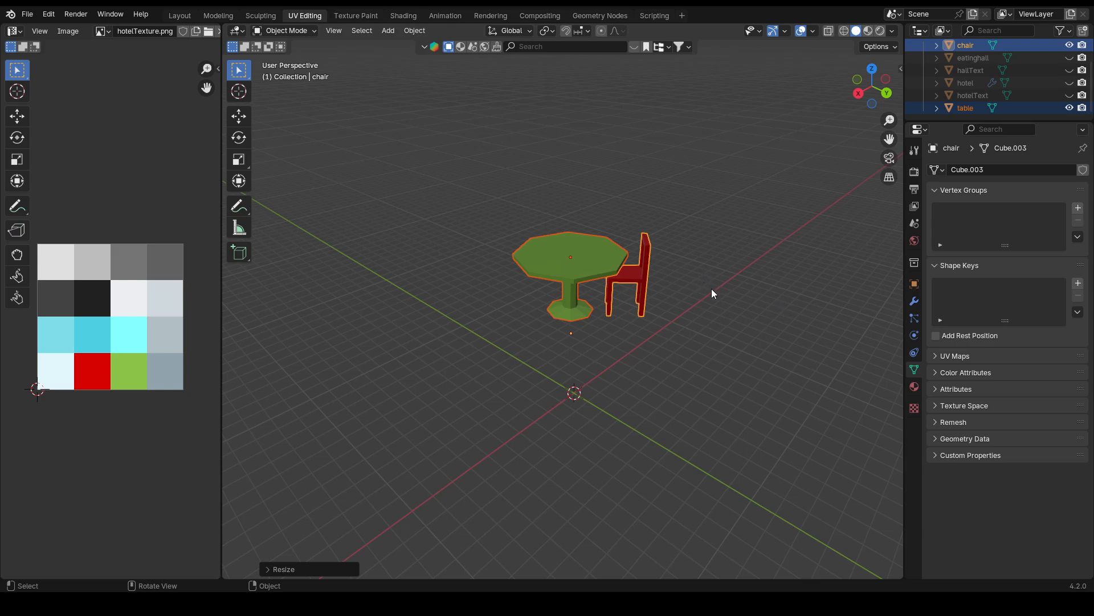
key(ctrl+z)
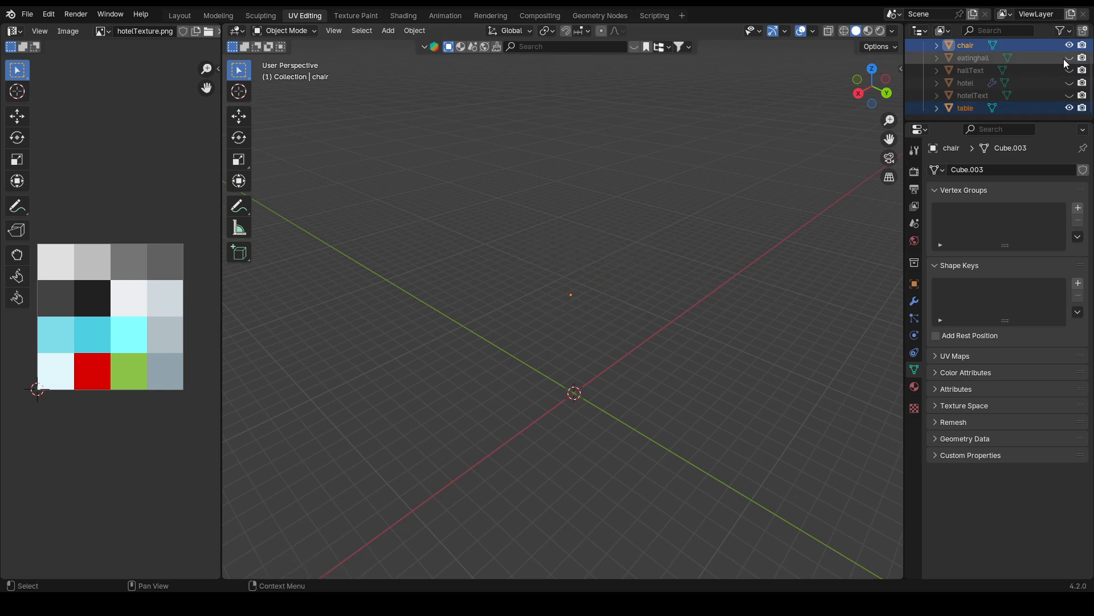
- Unhide the eatinghall, hallText, hotel and hotelText objects and clear the selection
drag(1064, 60, 1068, 97)
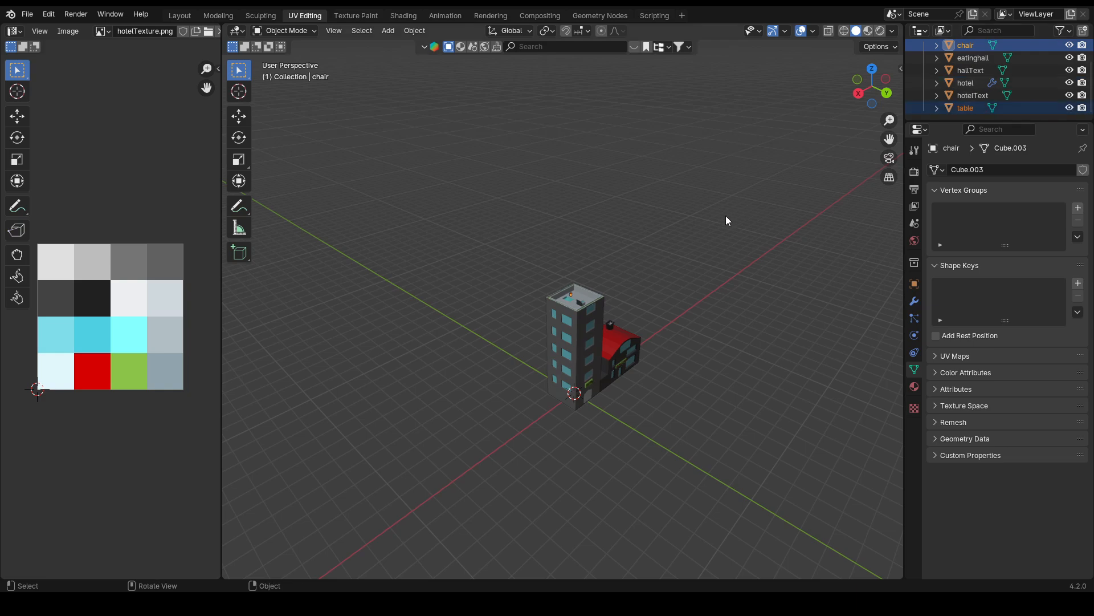
scroll(726, 216, up, 5)
click(691, 226)
- Examine the coloured hotel and eating hall from all sides, including with the material preview in the Shading workspace
middle_drag(704, 227, 494, 423)
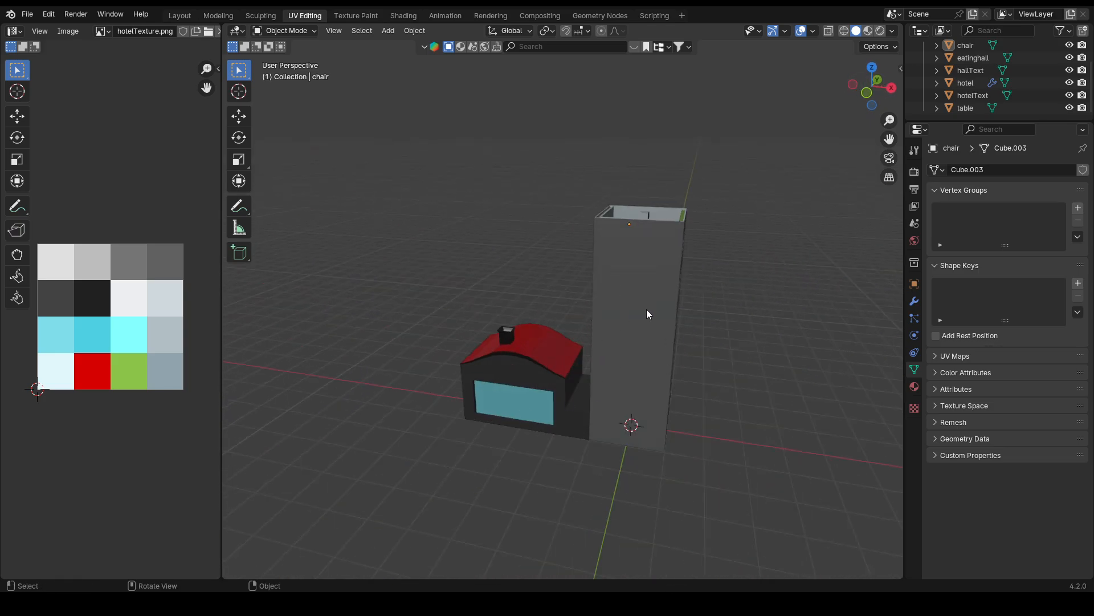
middle_drag(646, 309, 478, 292)
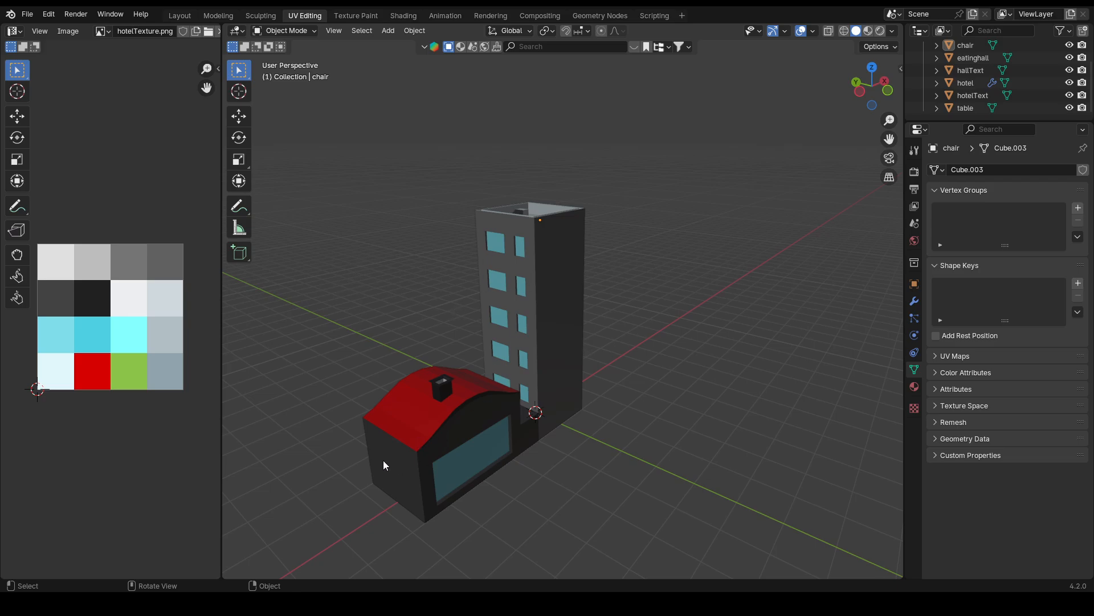
middle_drag(384, 462, 524, 320)
scroll(556, 322, down, 6)
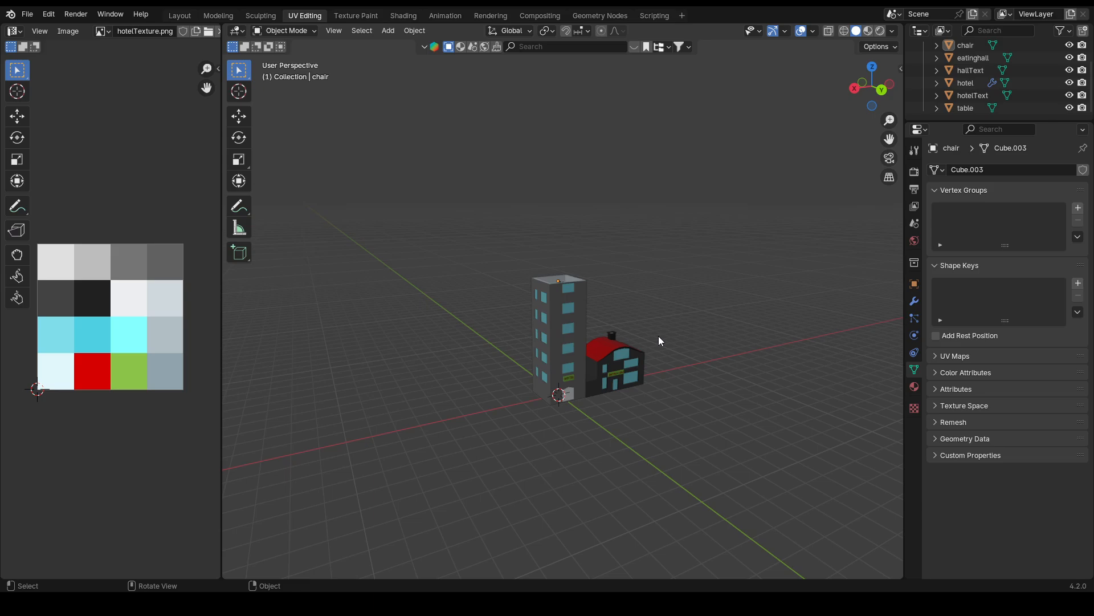
click(405, 15)
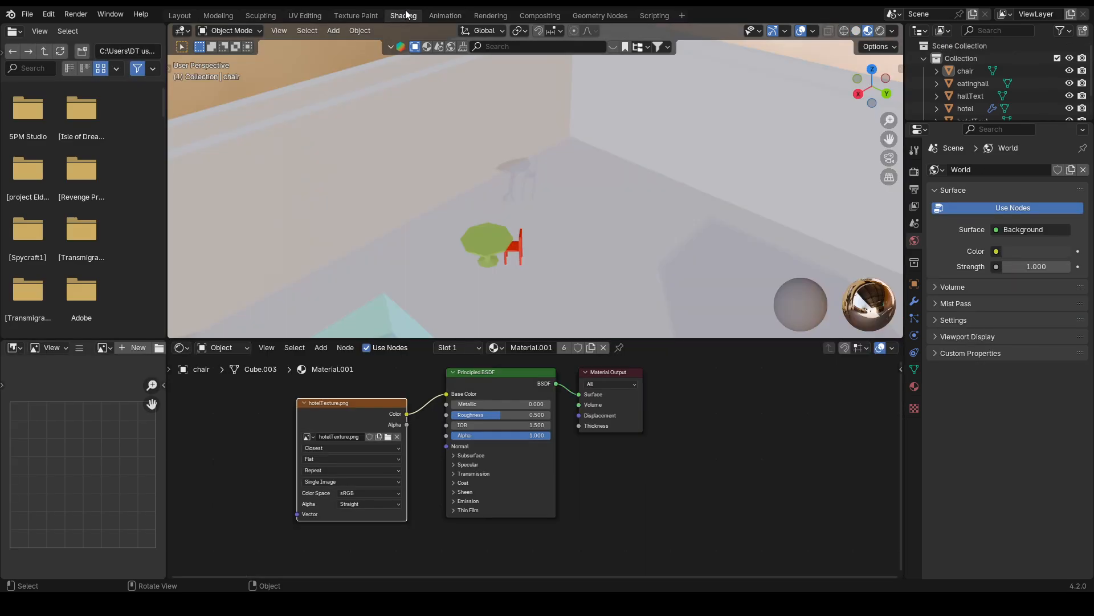
scroll(502, 82, down, 19)
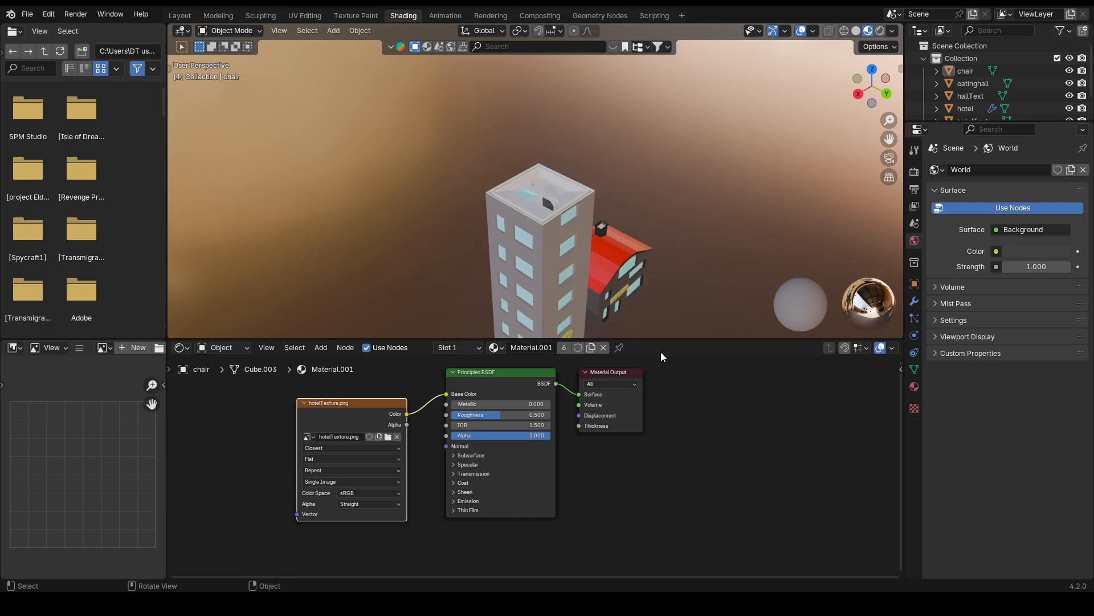
middle_drag(673, 272, 652, 241)
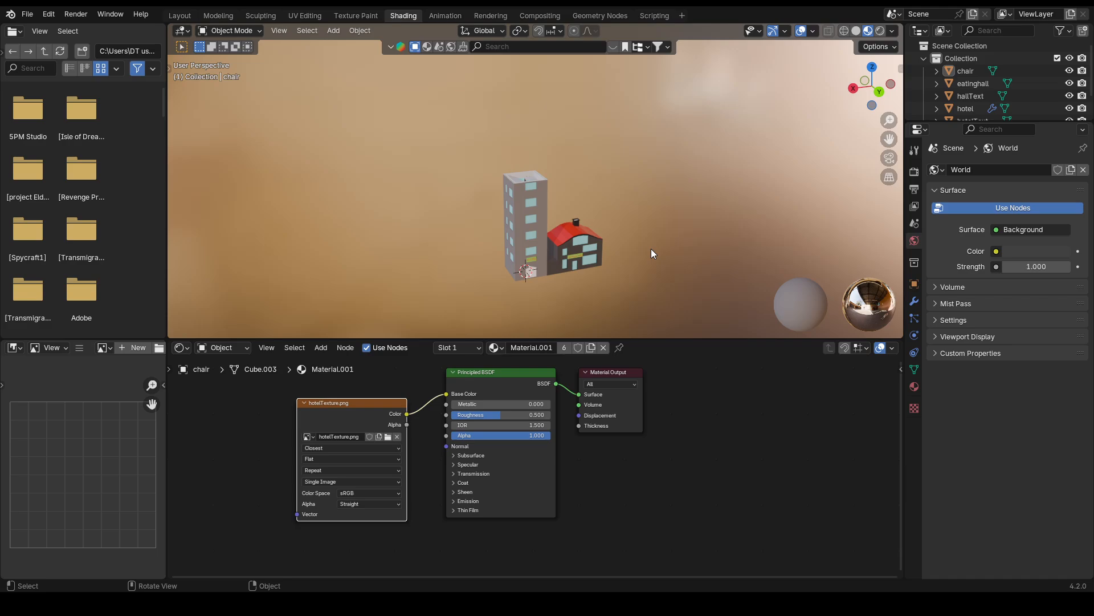
- Open the list of file commands for the coloured scene
click(30, 17)
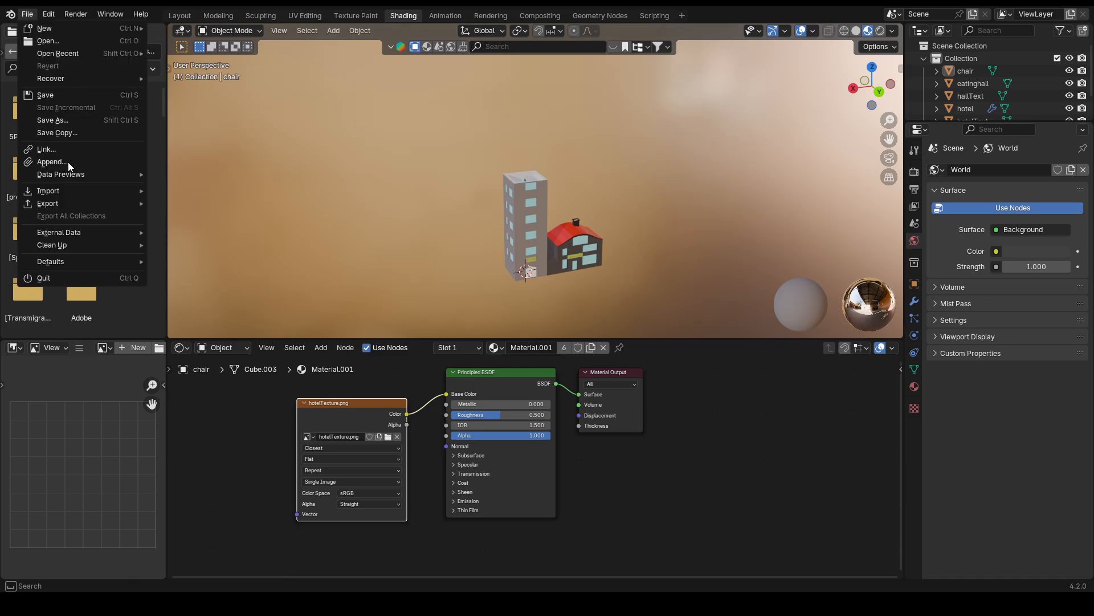